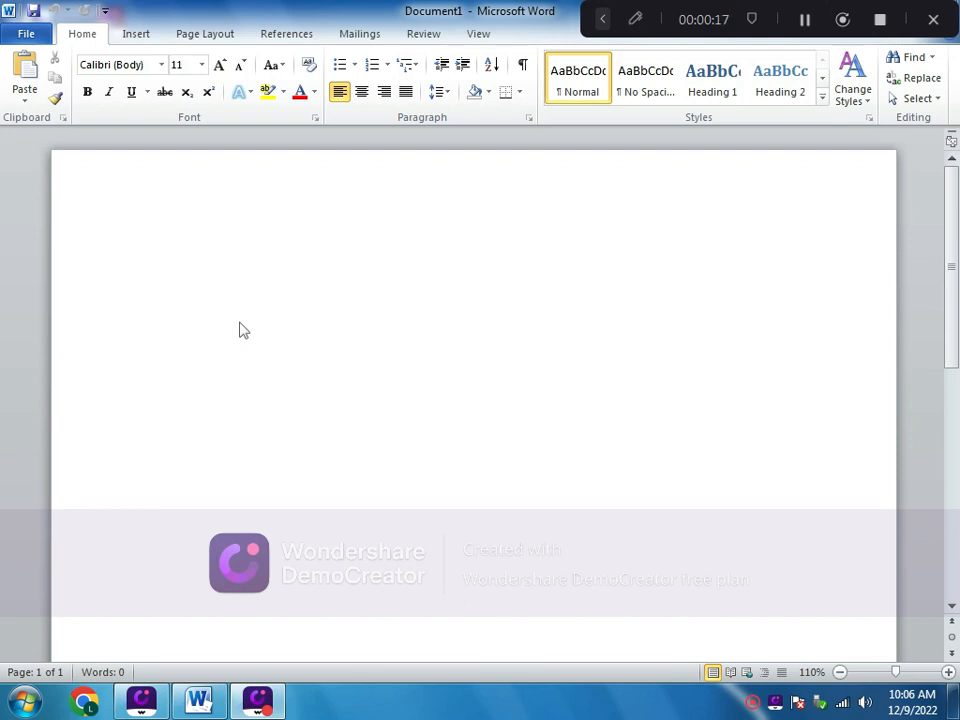
drag(956, 304, 955, 268)
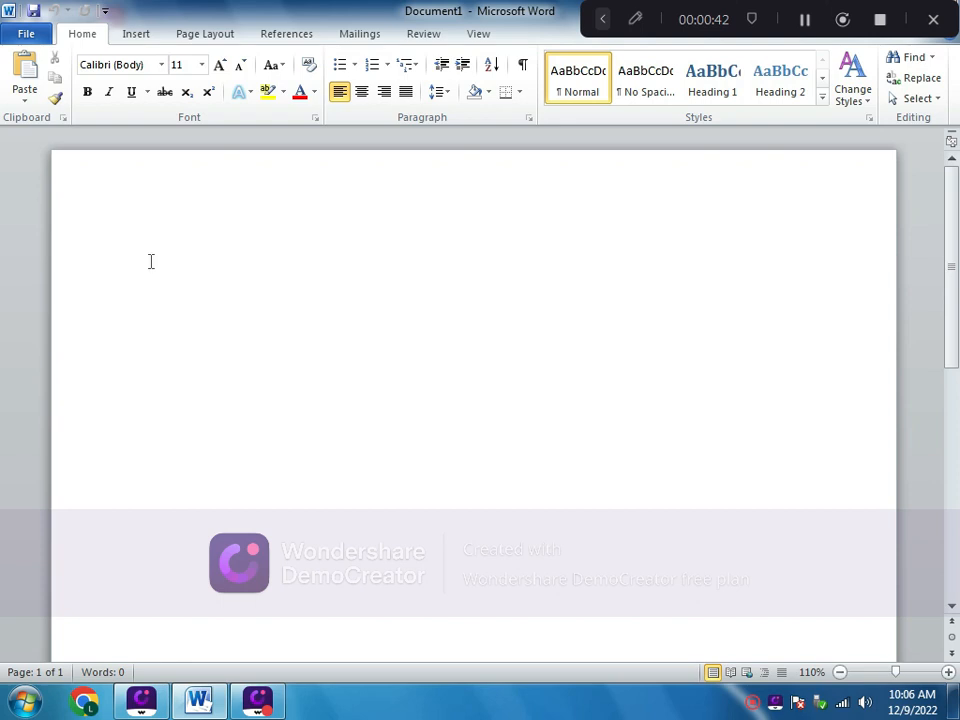
drag(146, 216, 180, 285)
click(165, 267)
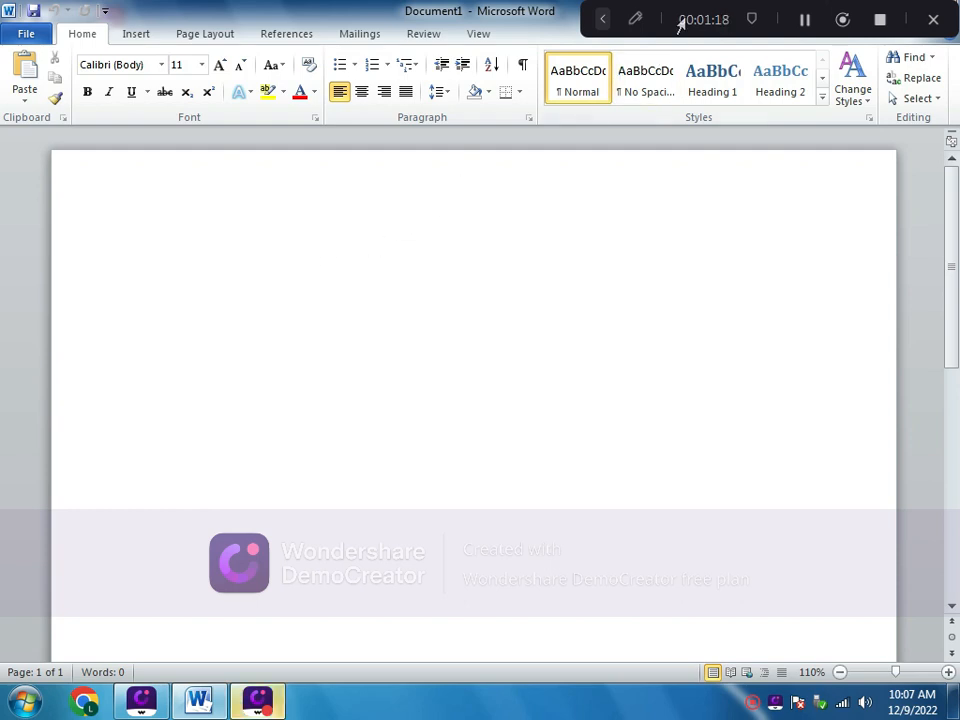
drag(677, 19, 664, 157)
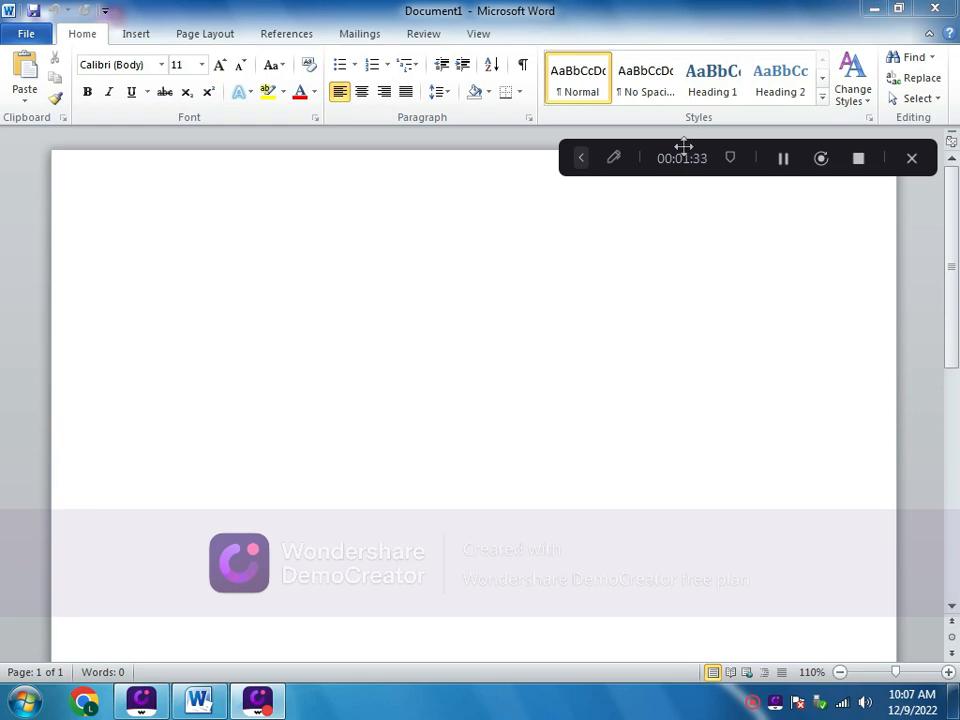
drag(681, 146, 707, 11)
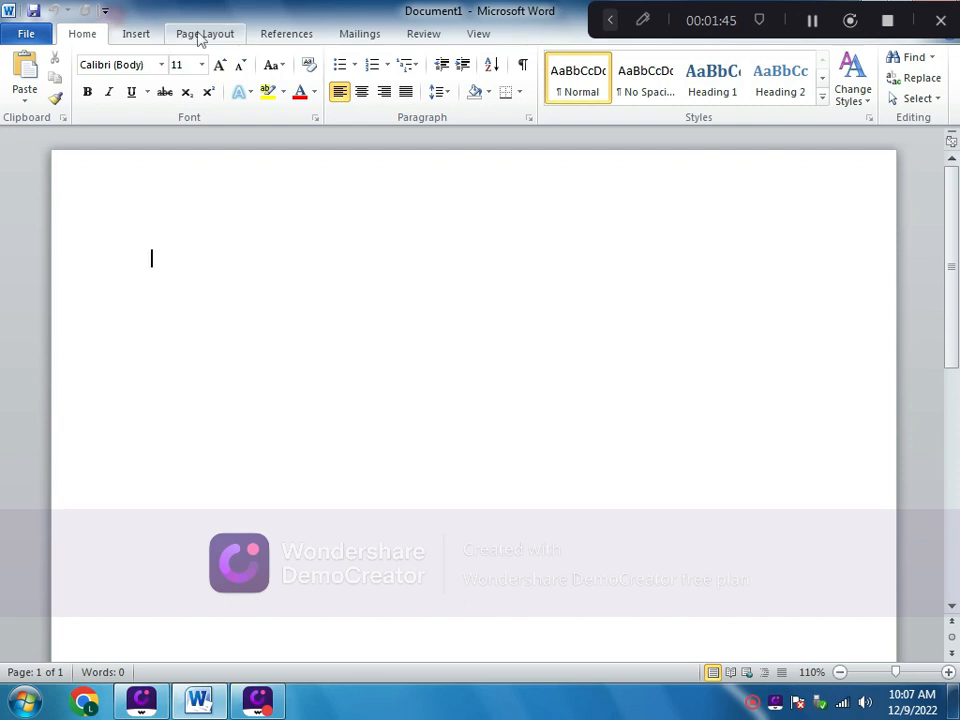
Look through the command sets for inserting, page layout, references, mailings, reviewing and viewing, ending at the basic formatting commands.
click(148, 35)
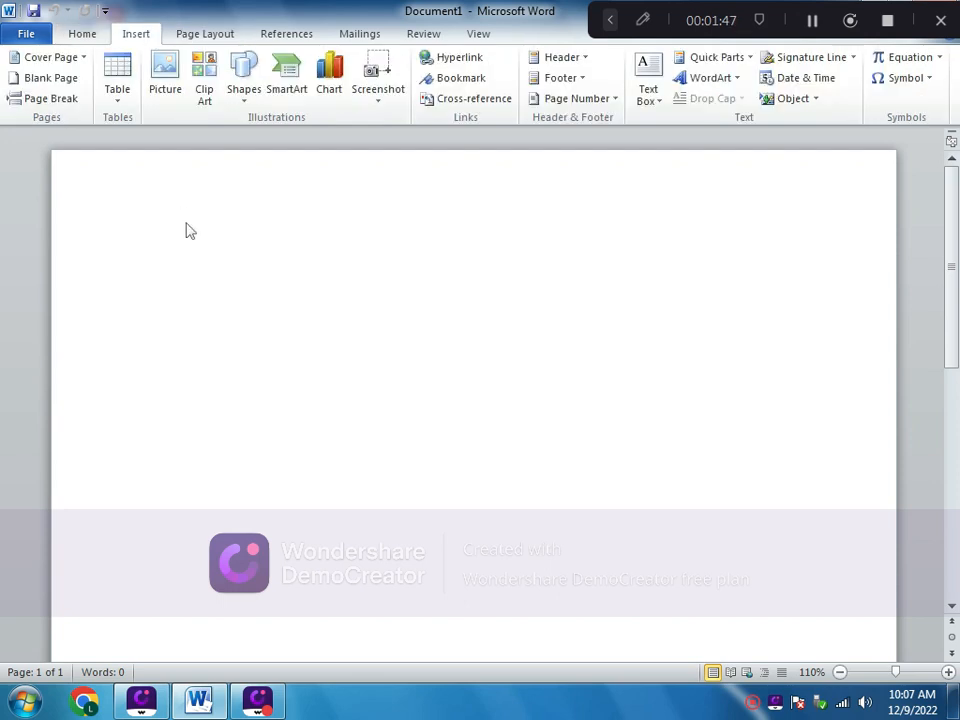
click(200, 38)
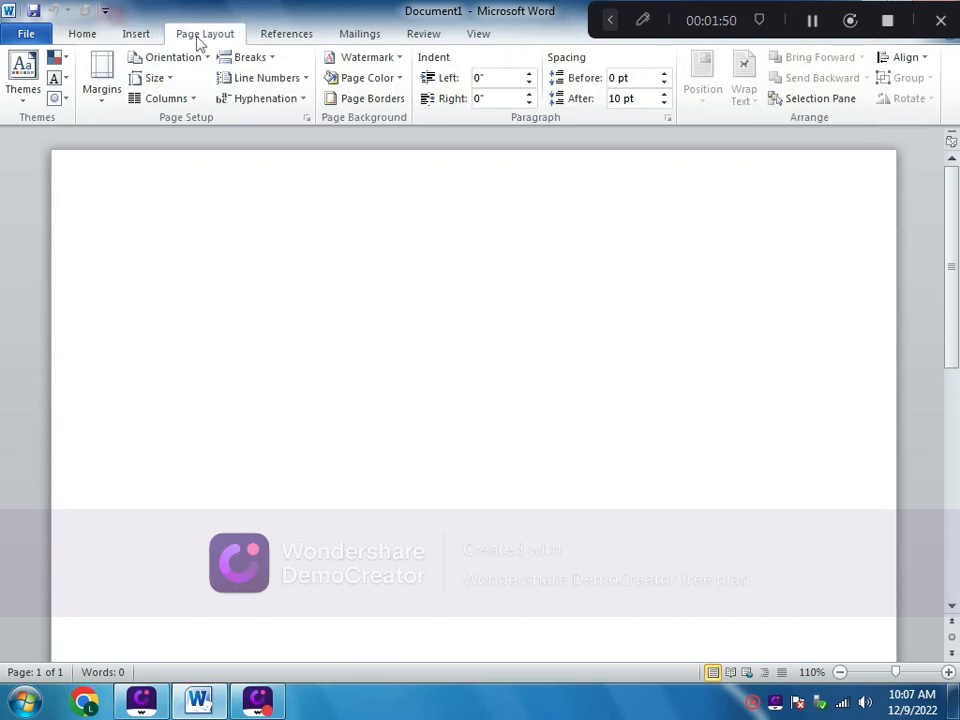
click(280, 36)
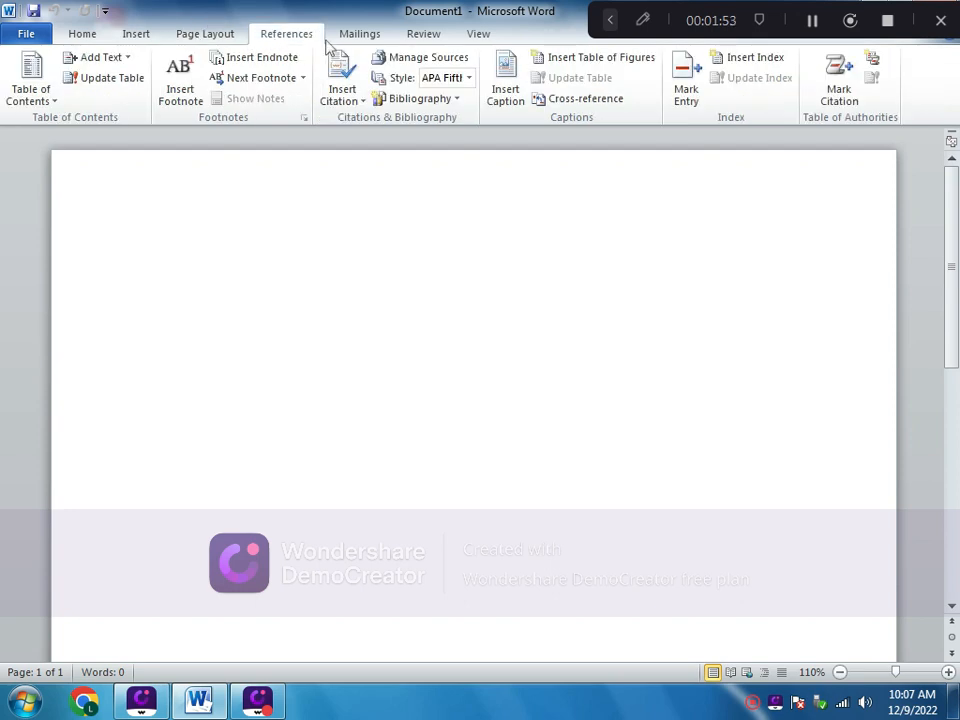
click(359, 37)
click(422, 37)
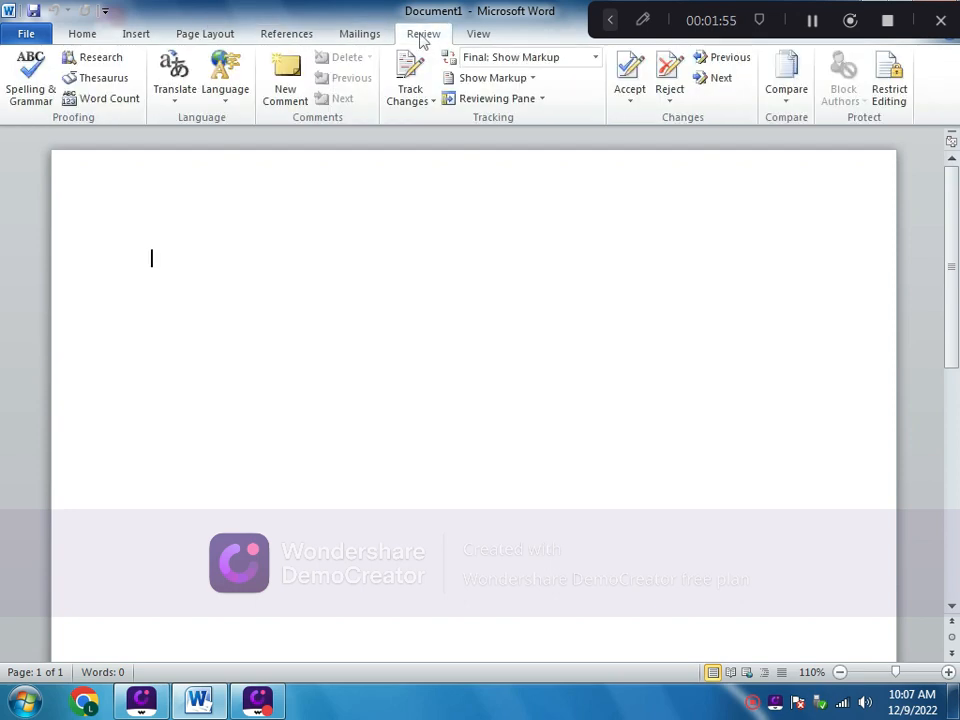
click(486, 37)
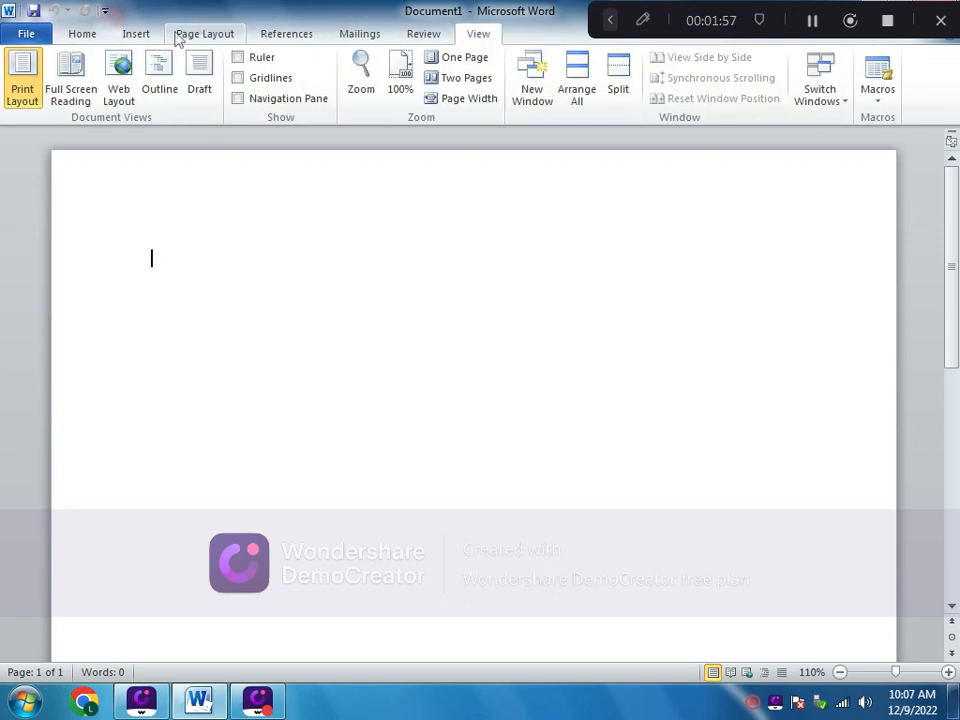
click(84, 36)
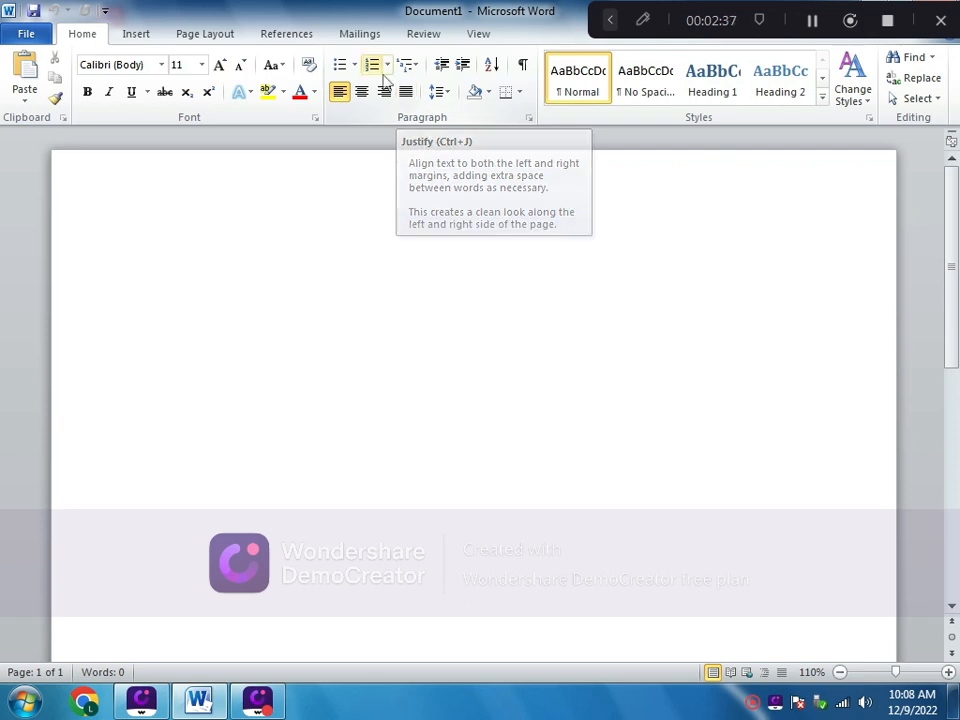
Examine the available bullet, numbering and multilevel list formats without applying any.
click(354, 66)
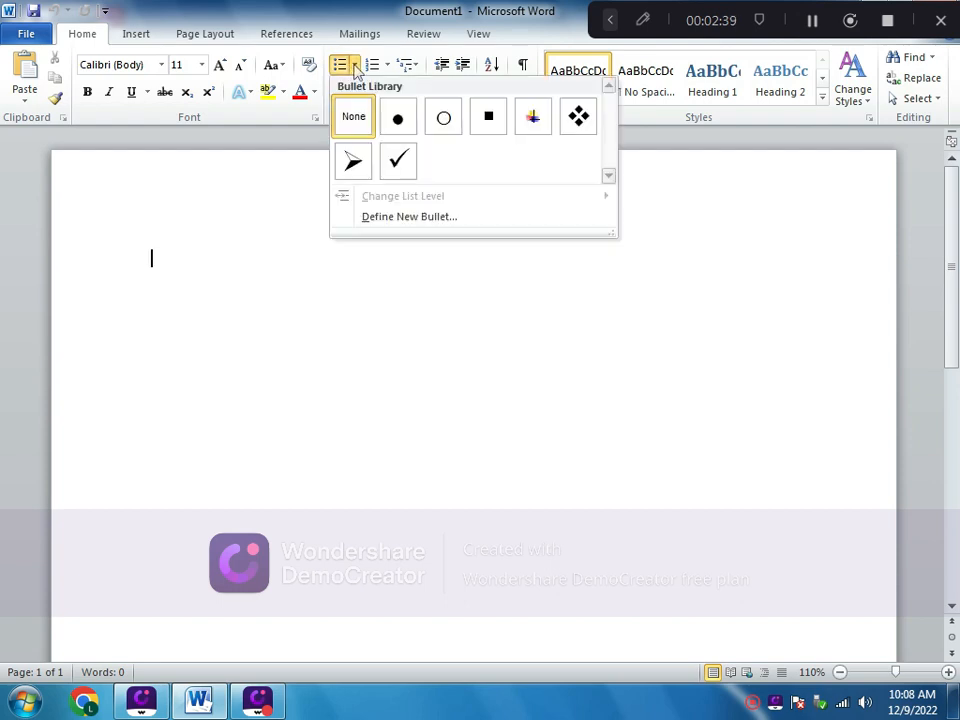
click(354, 66)
click(354, 66)
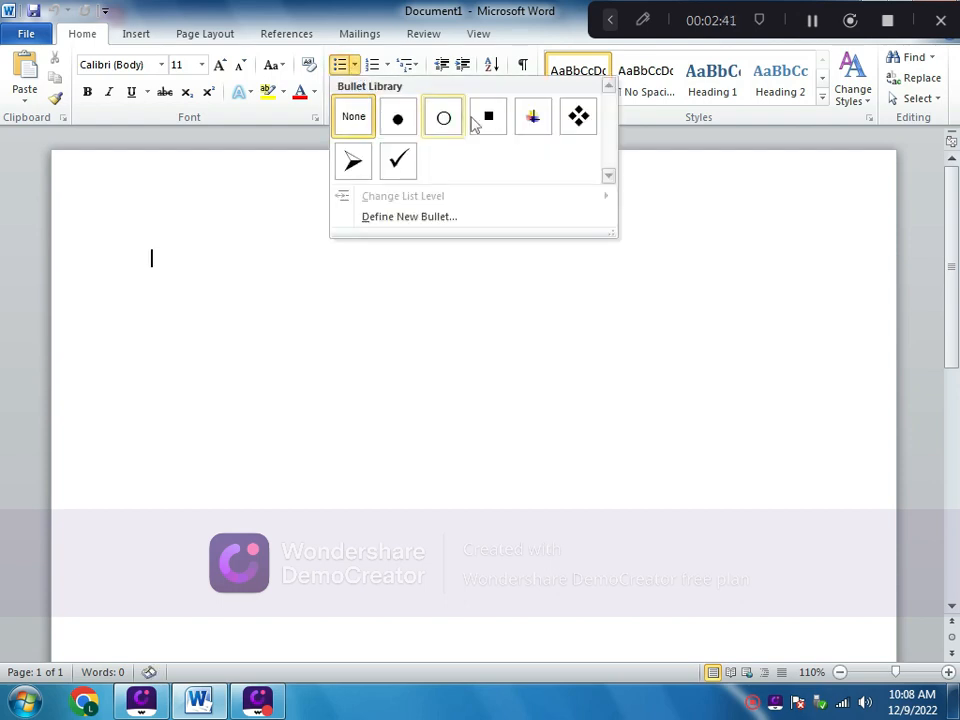
click(417, 282)
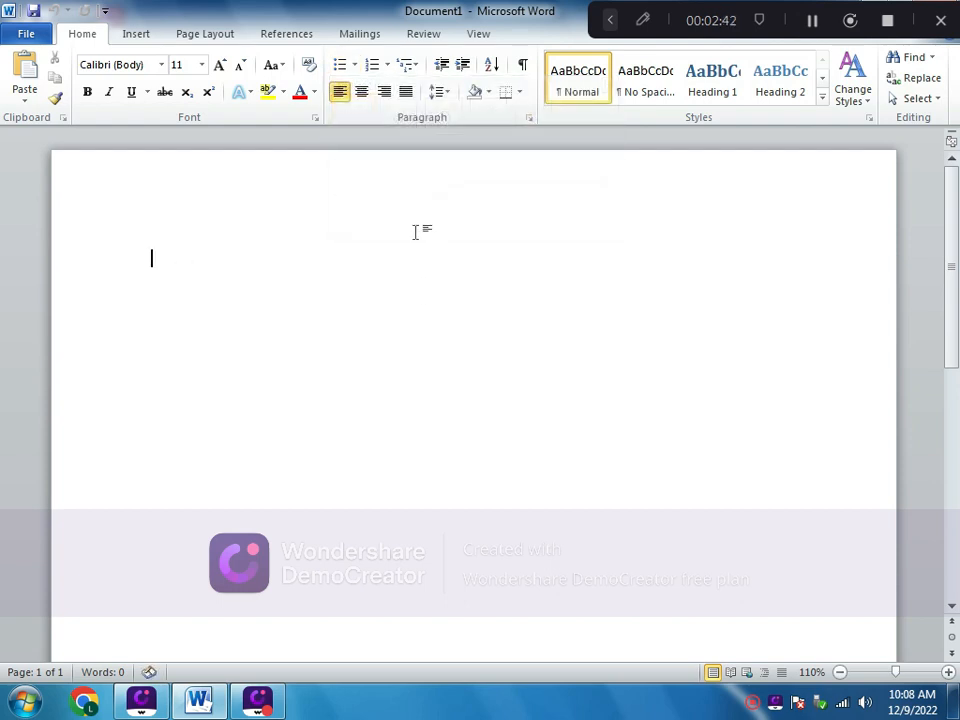
click(388, 65)
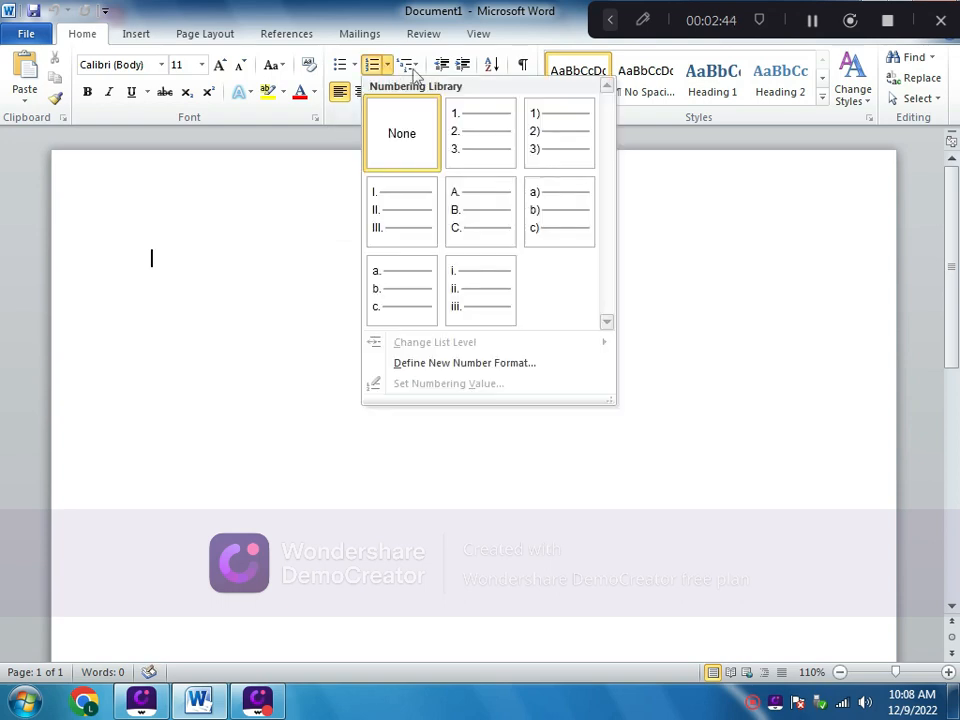
click(409, 65)
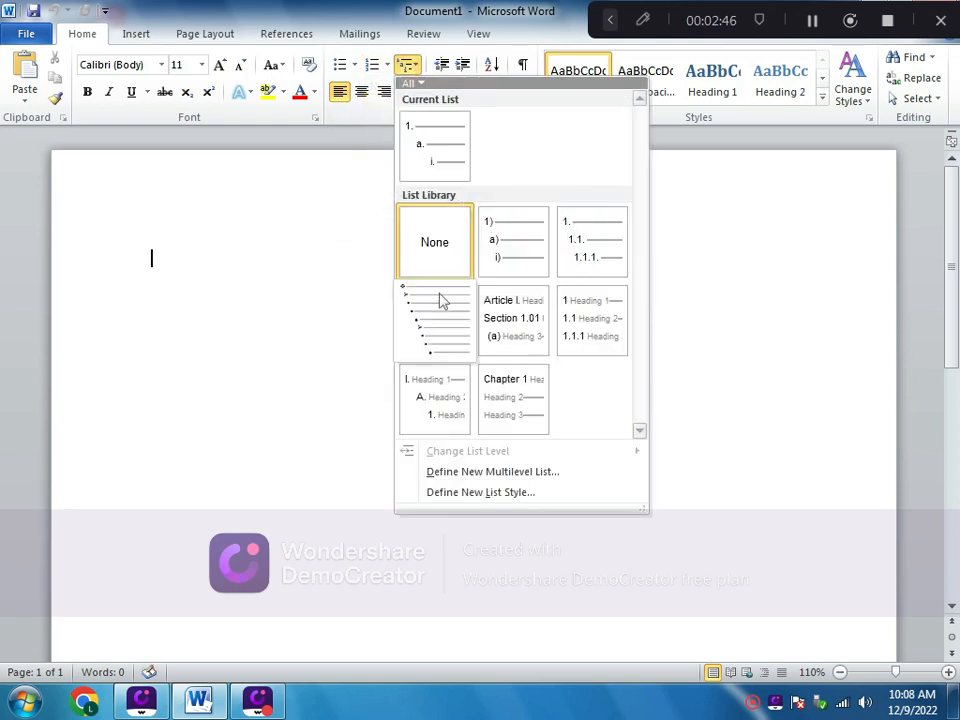
click(737, 350)
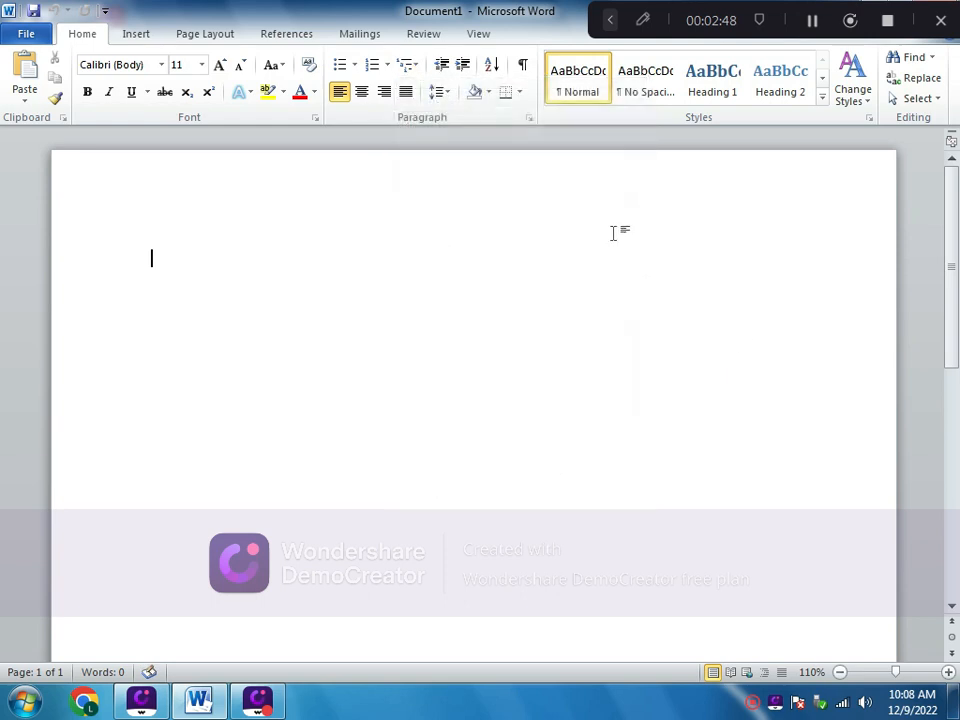
Try the No Spacing, Heading 1 and Heading 2 styles on the empty paragraph and restore the Normal style.
click(628, 89)
click(577, 82)
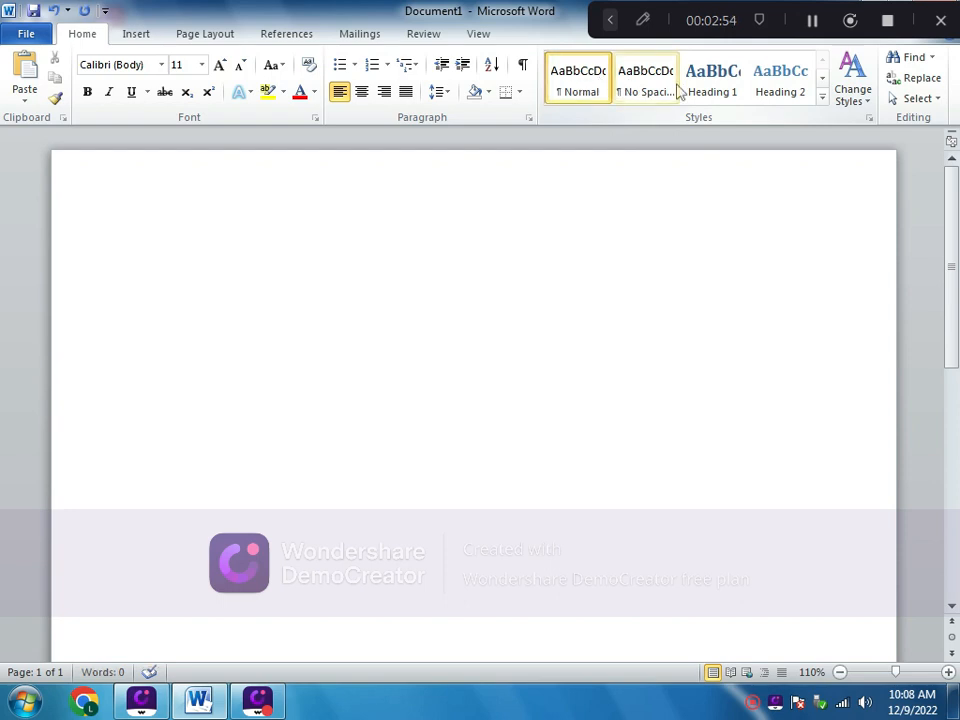
click(713, 88)
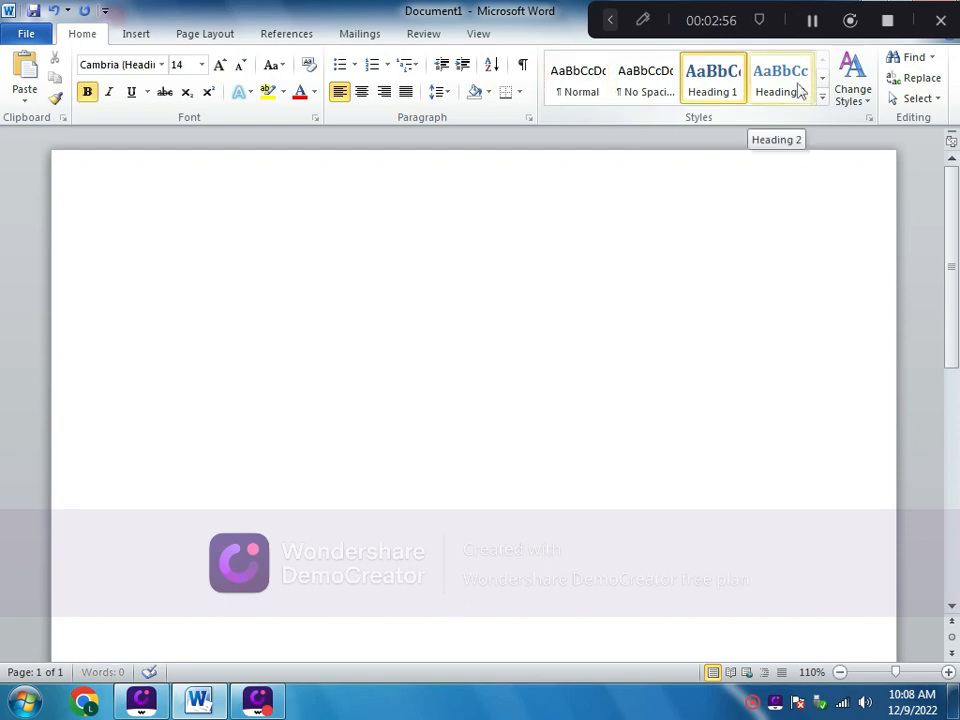
click(799, 90)
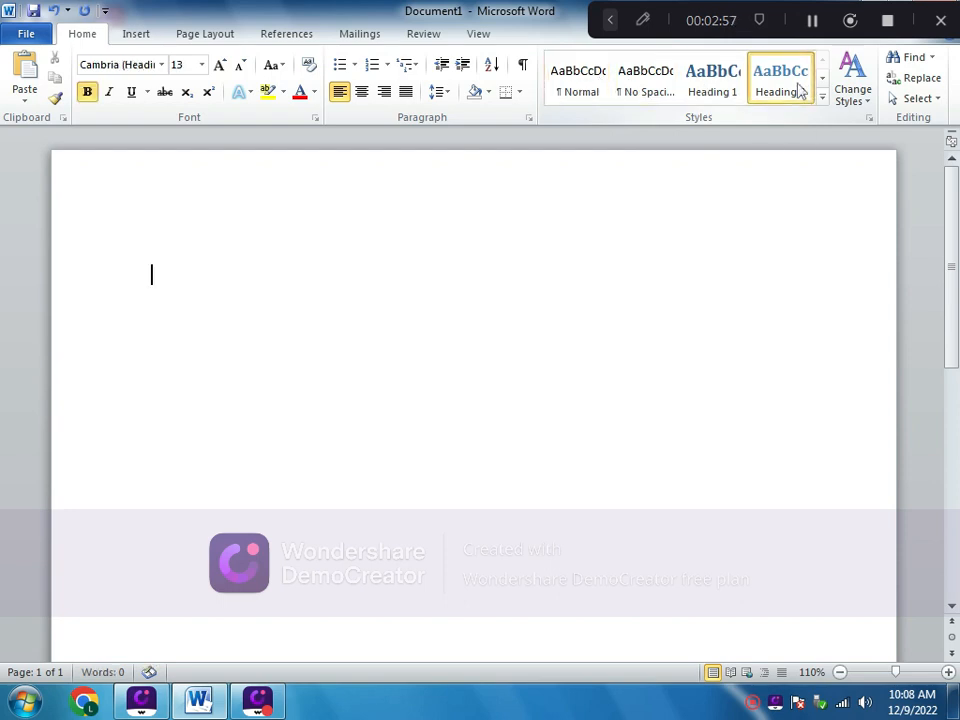
click(585, 85)
Preview the table sizes on the blank page without inserting a table.
click(133, 34)
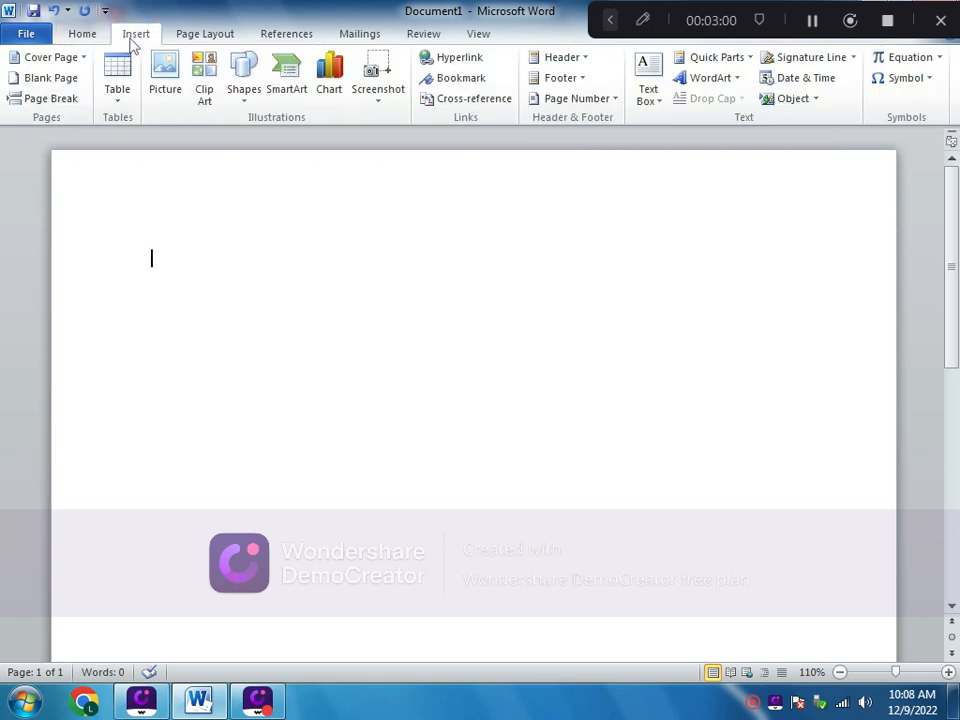
click(117, 92)
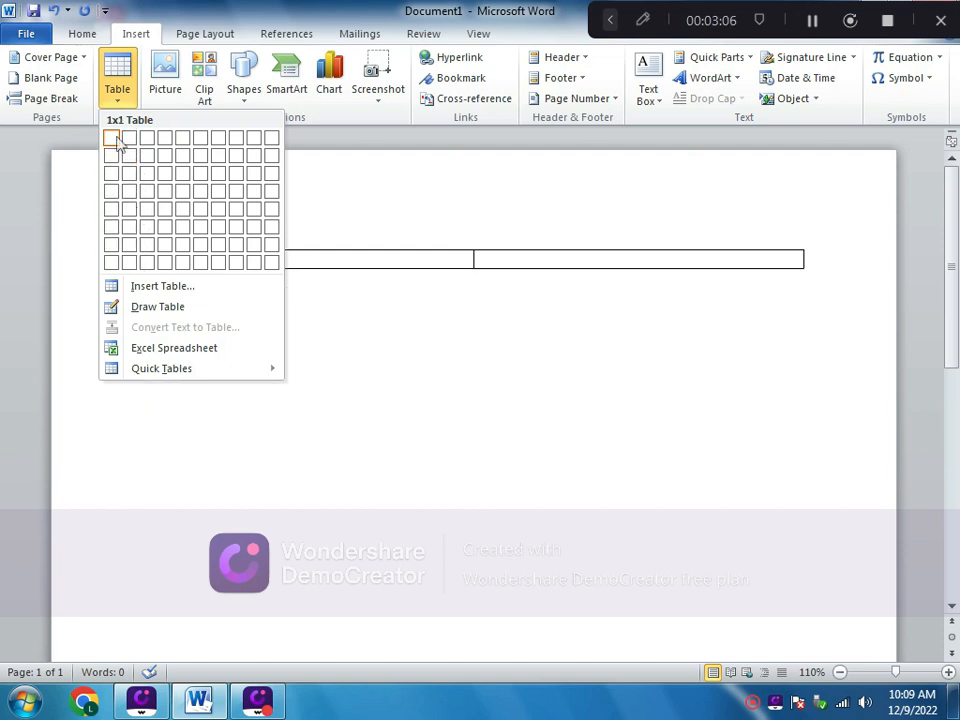
click(168, 82)
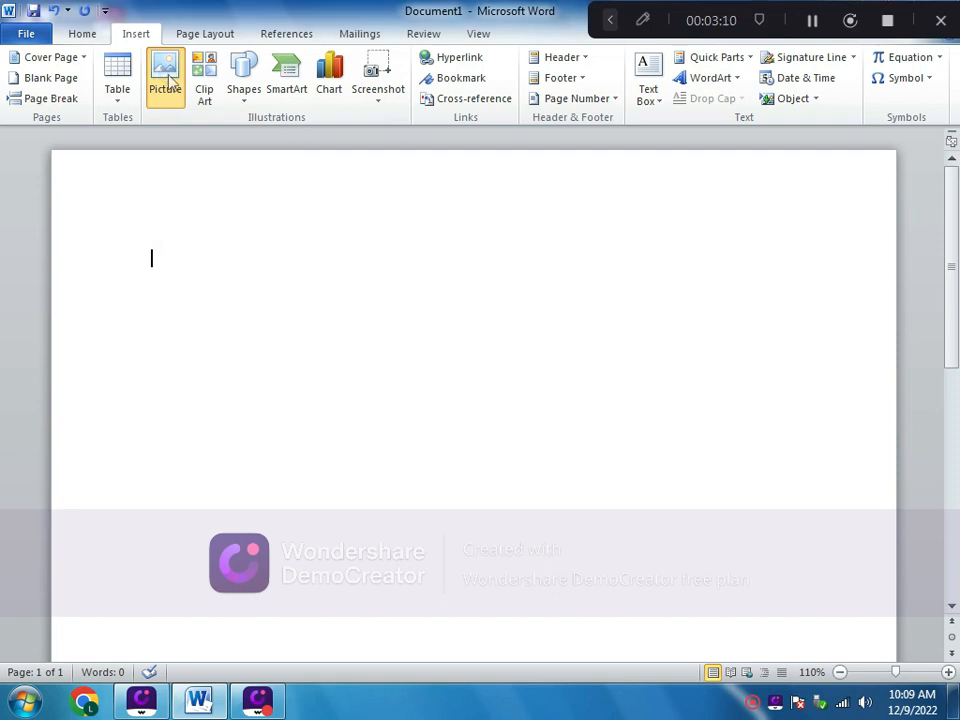
Insert the Jellyfish picture from the Sample Pictures folder and delete it from the page.
click(168, 84)
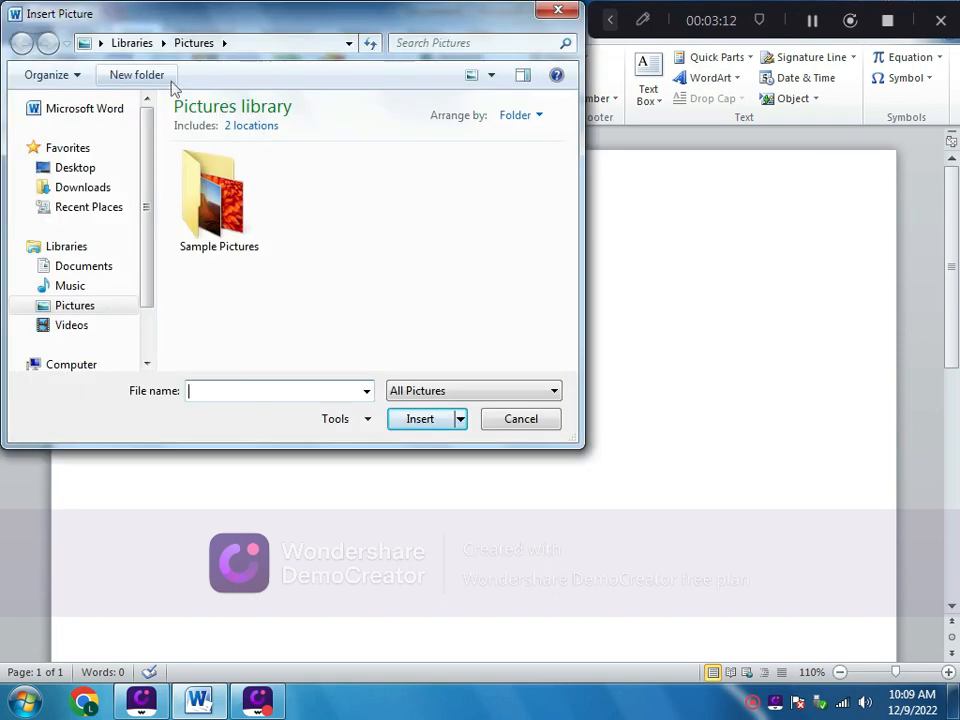
double_click(205, 228)
click(238, 310)
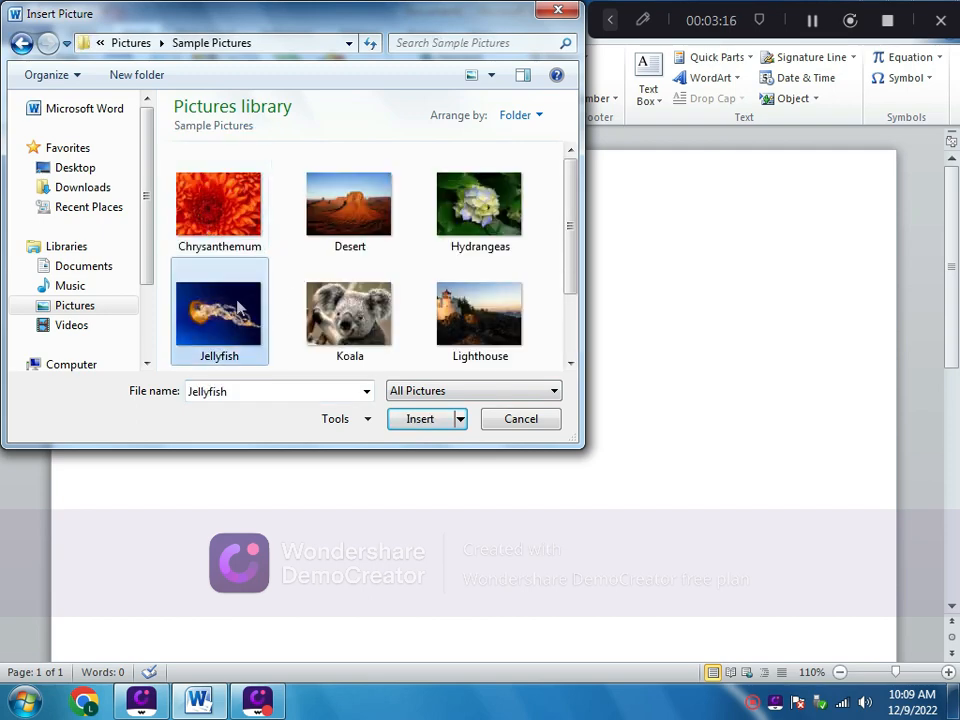
click(407, 421)
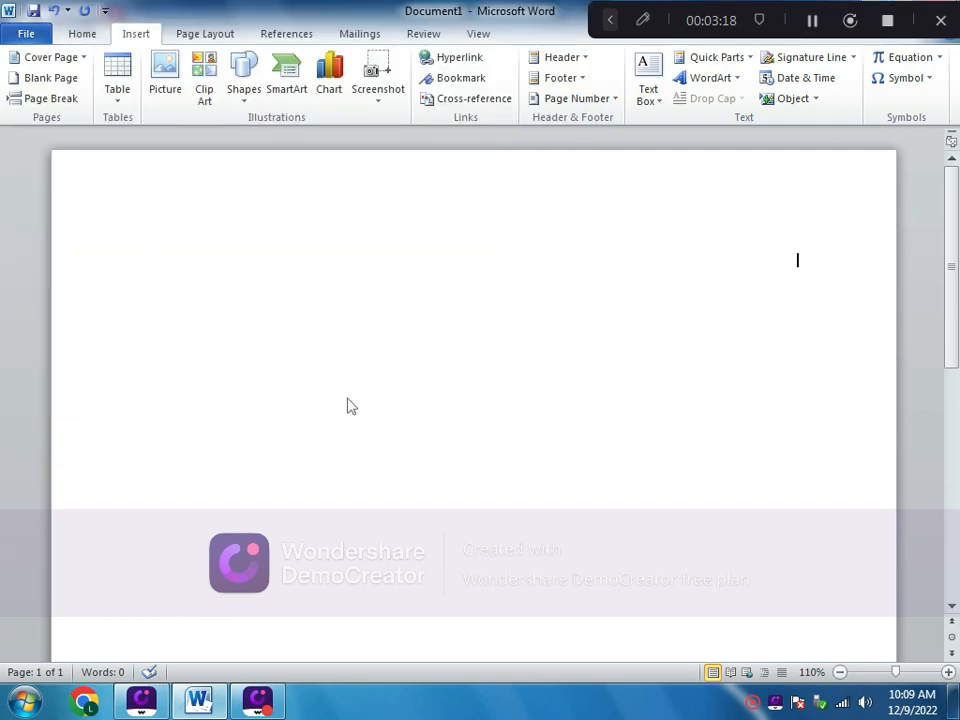
scroll(323, 386, down, 3)
scroll(323, 386, up, 3)
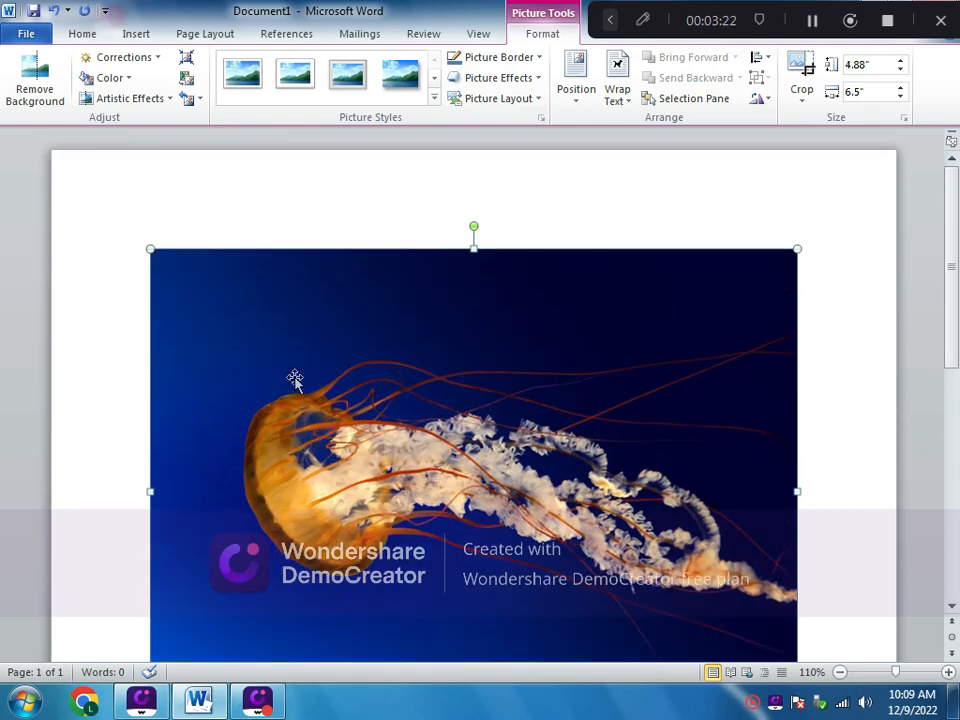
key(Delete)
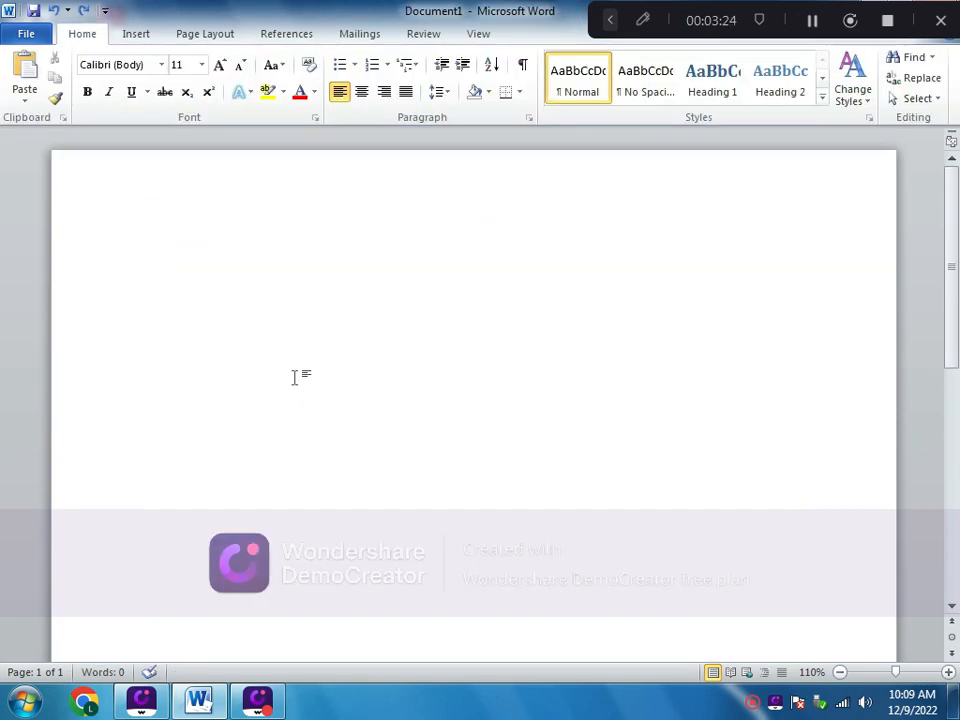
Look at the Clip Art search options and the gallery of available shapes without inserting anything.
click(138, 36)
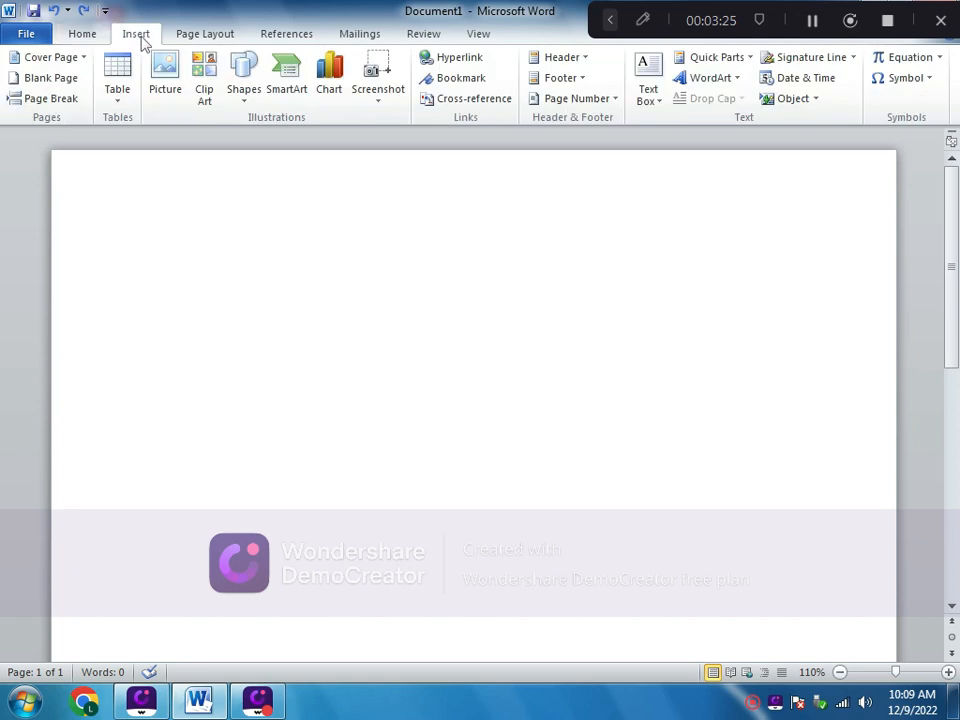
click(206, 92)
click(206, 94)
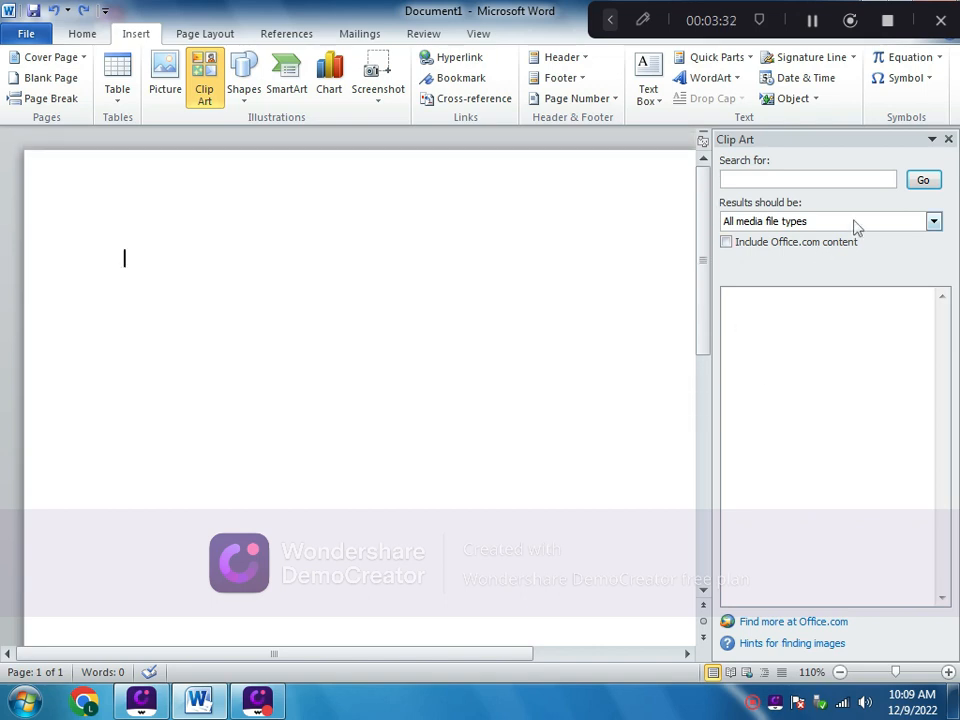
click(948, 139)
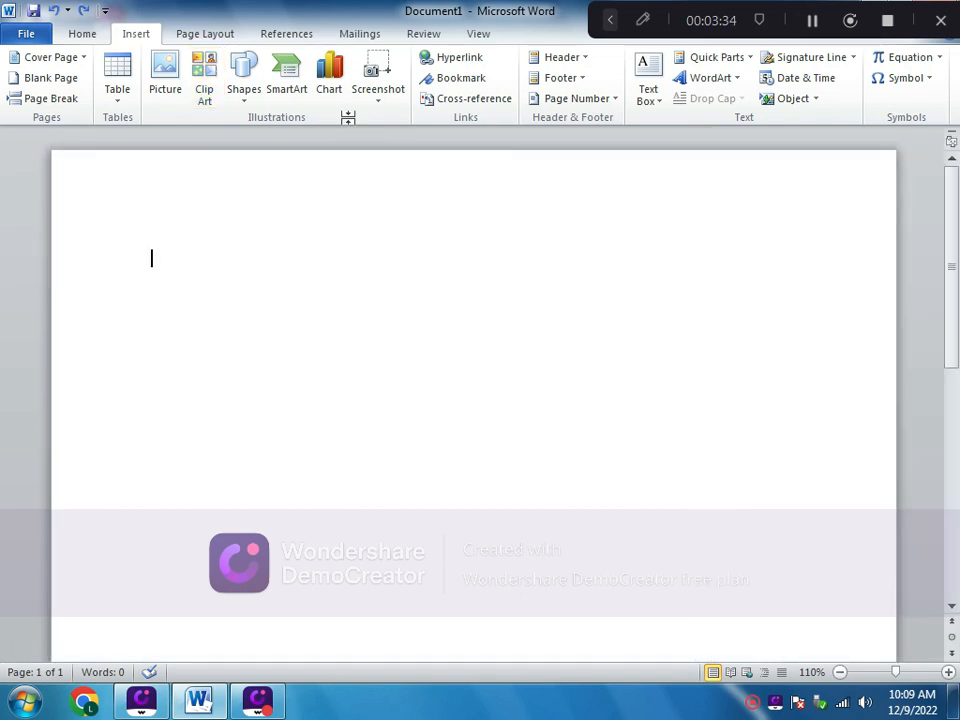
click(247, 90)
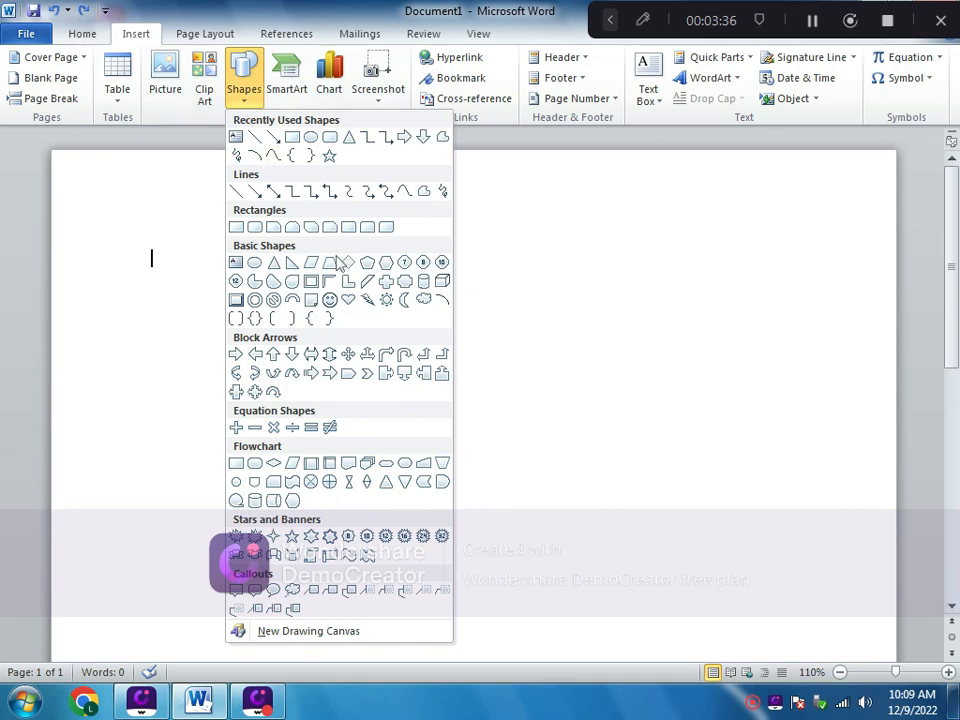
click(520, 446)
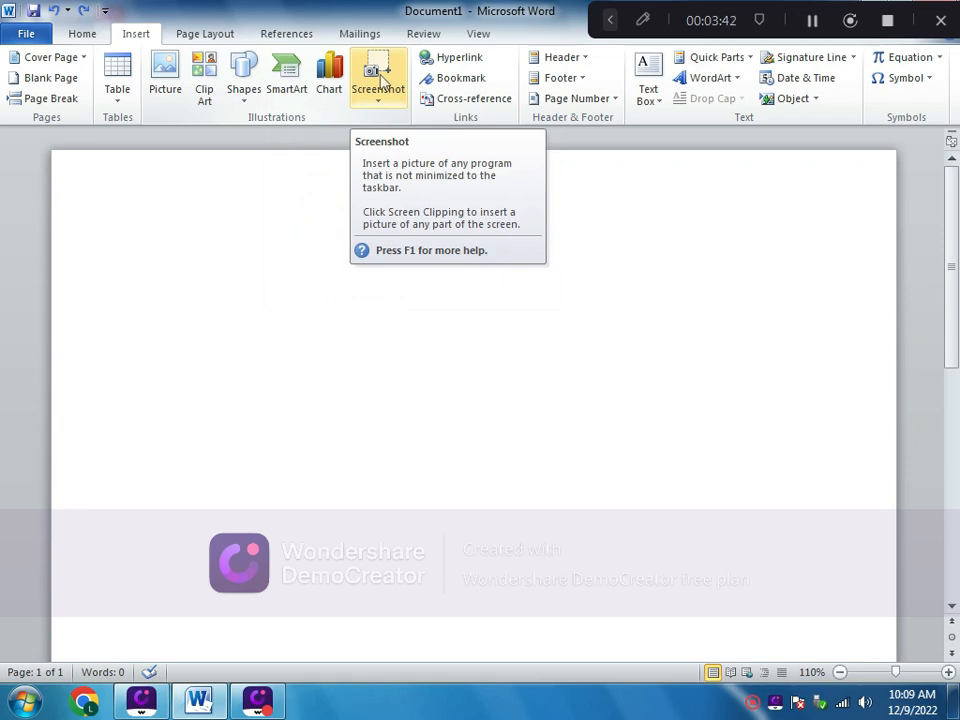
Remove the leading space before "Intermediate" in the educational qualification lines.
click(92, 37)
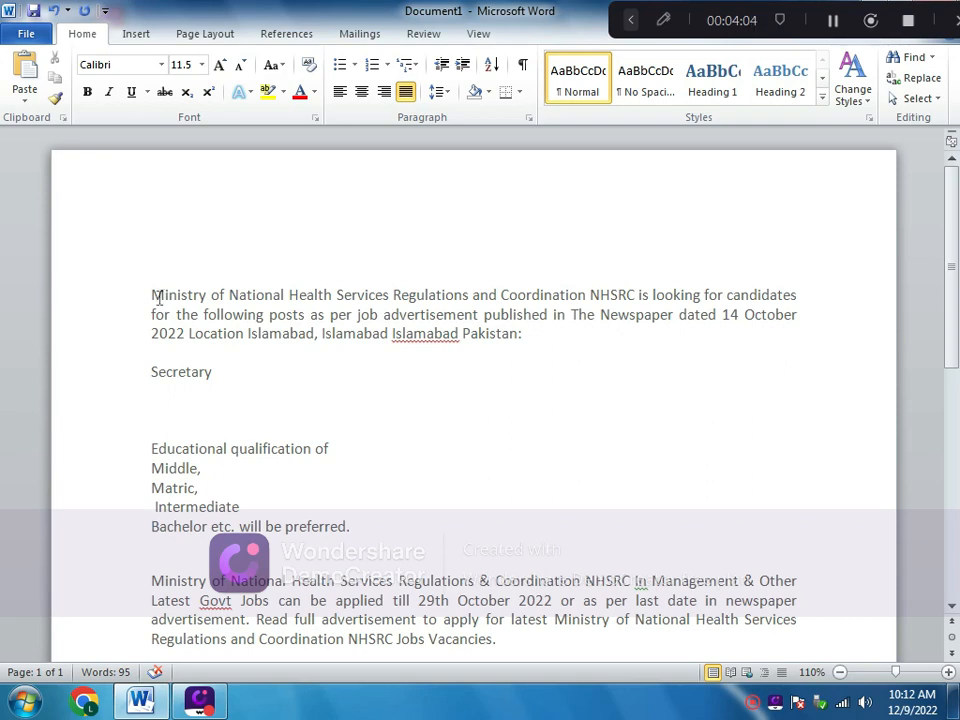
scroll(158, 297, down, 2)
scroll(158, 297, up, 2)
click(154, 507)
key(Delete)
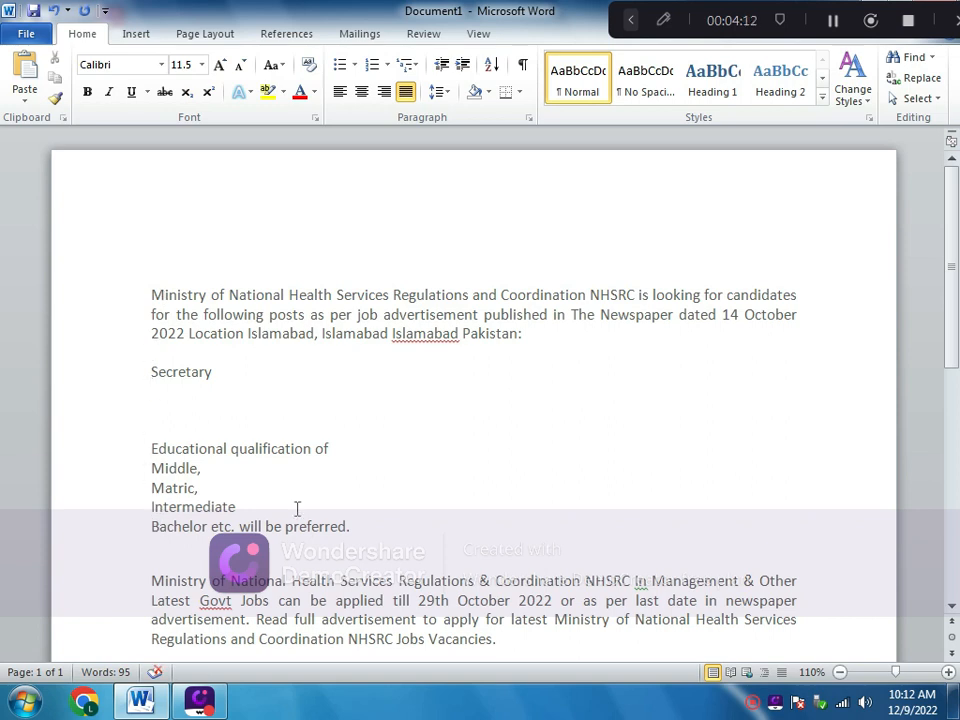
scroll(370, 532, down, 1)
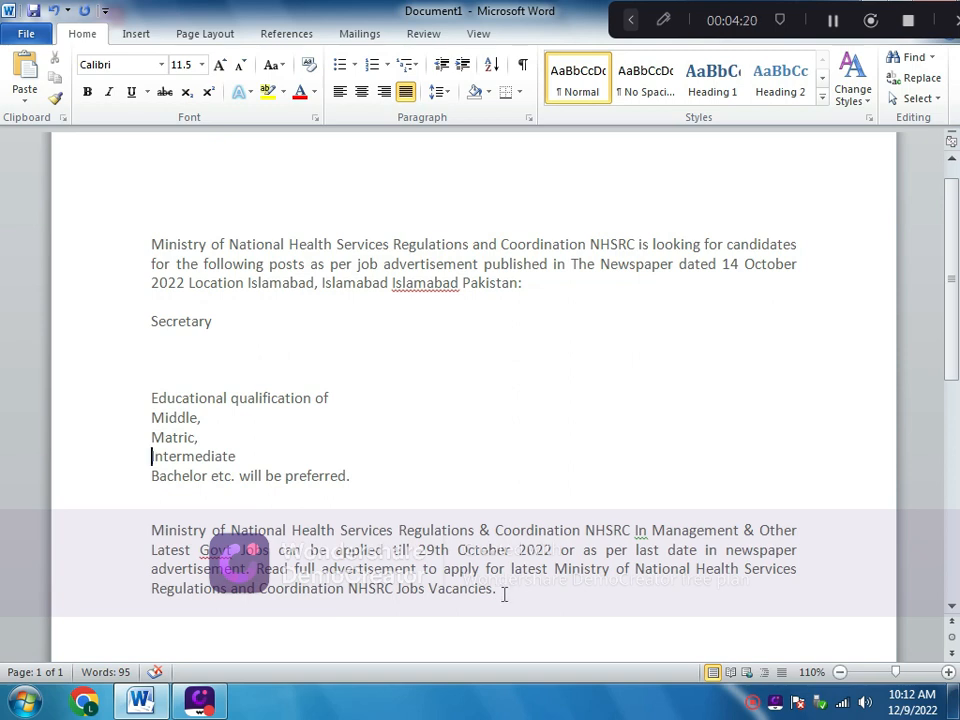
drag(504, 594, 146, 257)
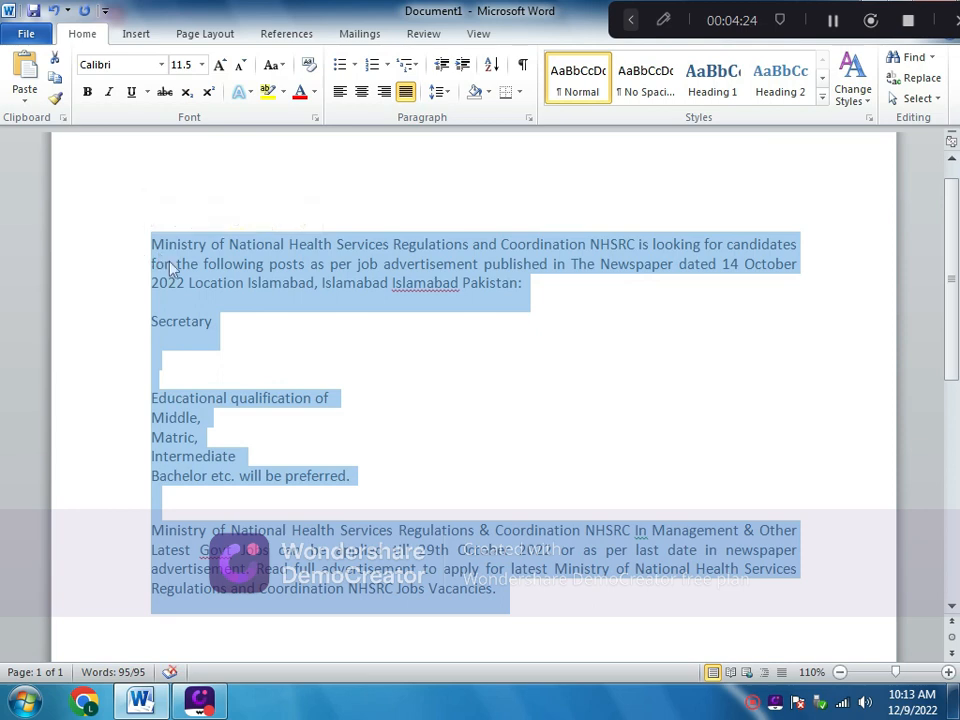
click(176, 281)
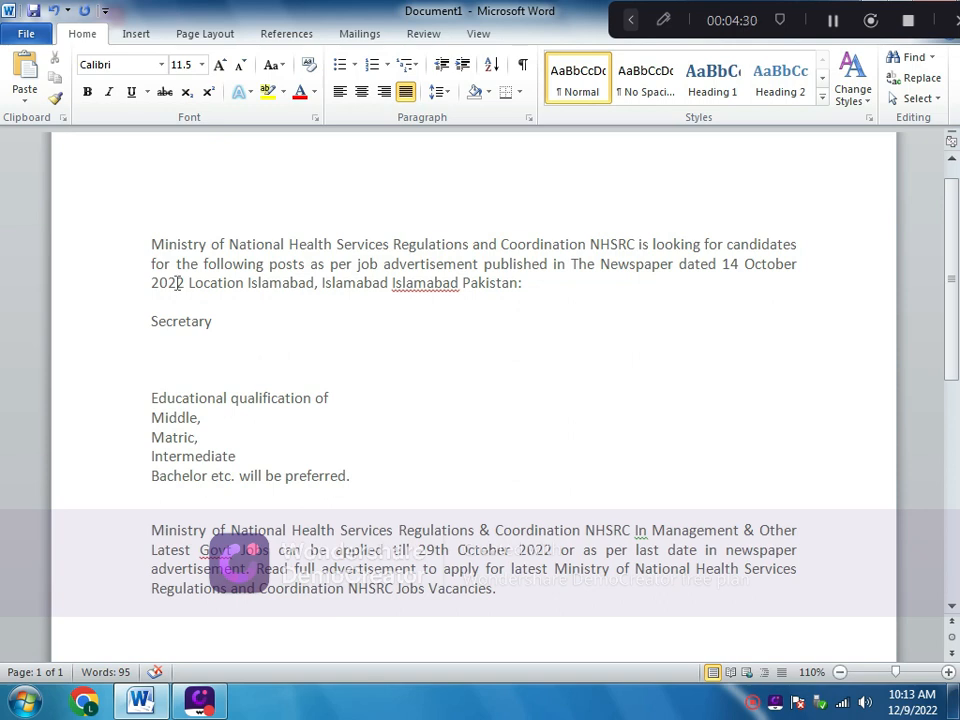
key(ctrl+a)
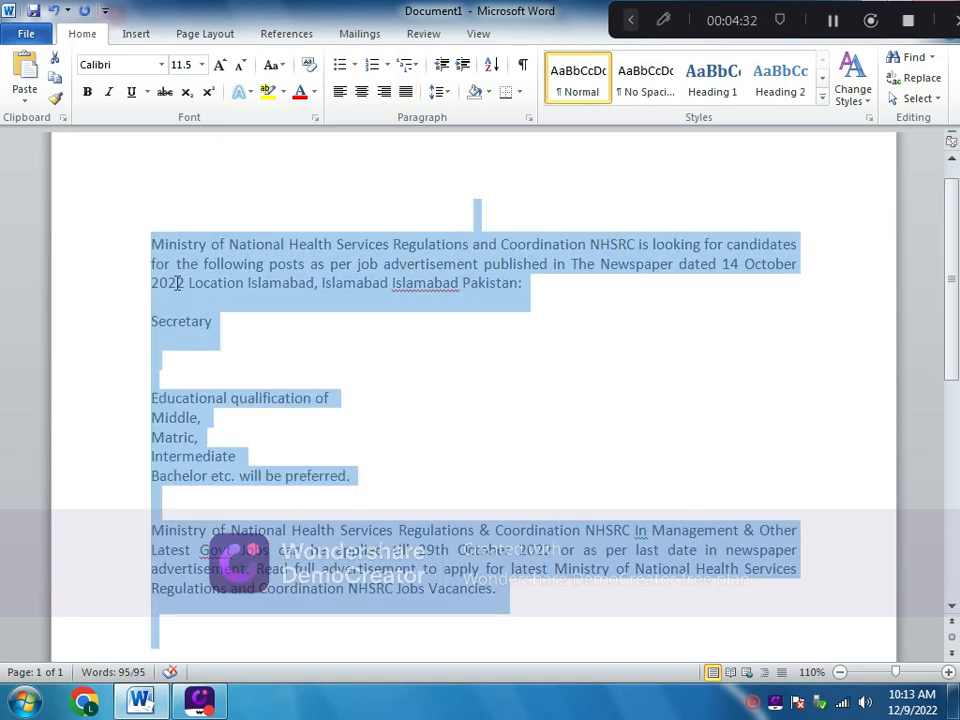
click(227, 343)
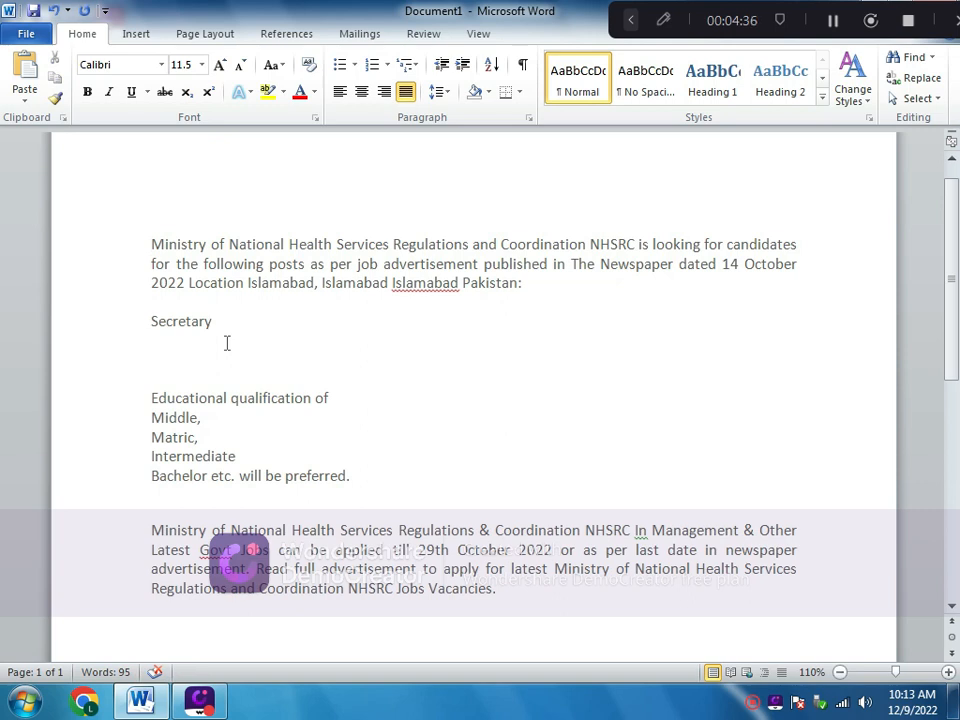
click(507, 594)
click(516, 594)
drag(516, 594, 167, 243)
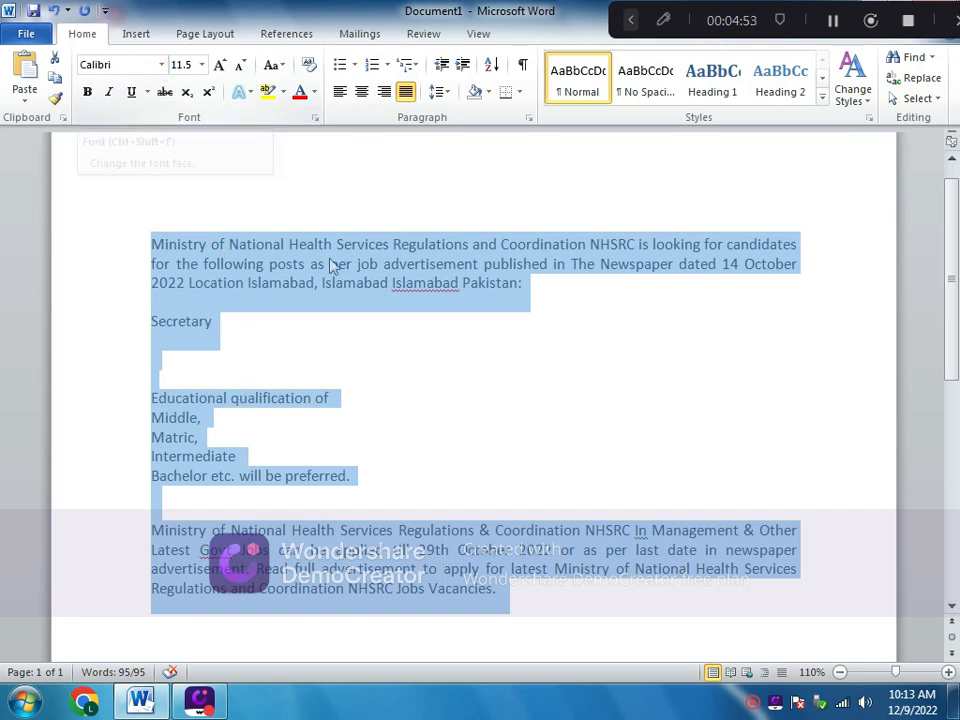
click(372, 380)
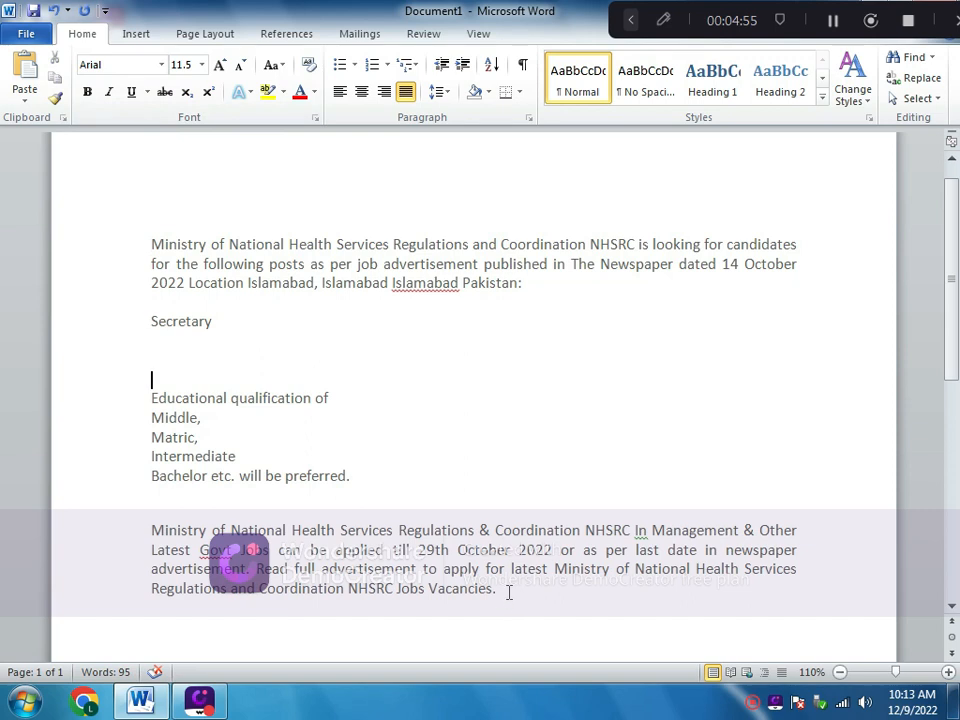
Set the font of the advertisement text, from the first Ministry paragraph to the last one, to the theme font Calibri (Body).
drag(509, 591, 127, 223)
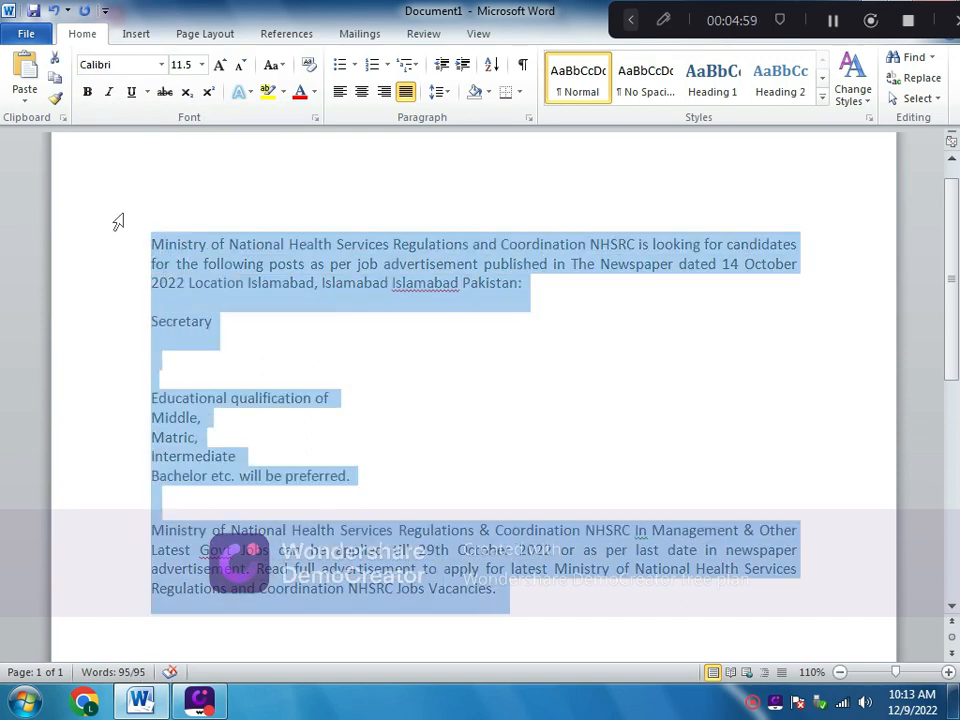
click(149, 65)
click(161, 65)
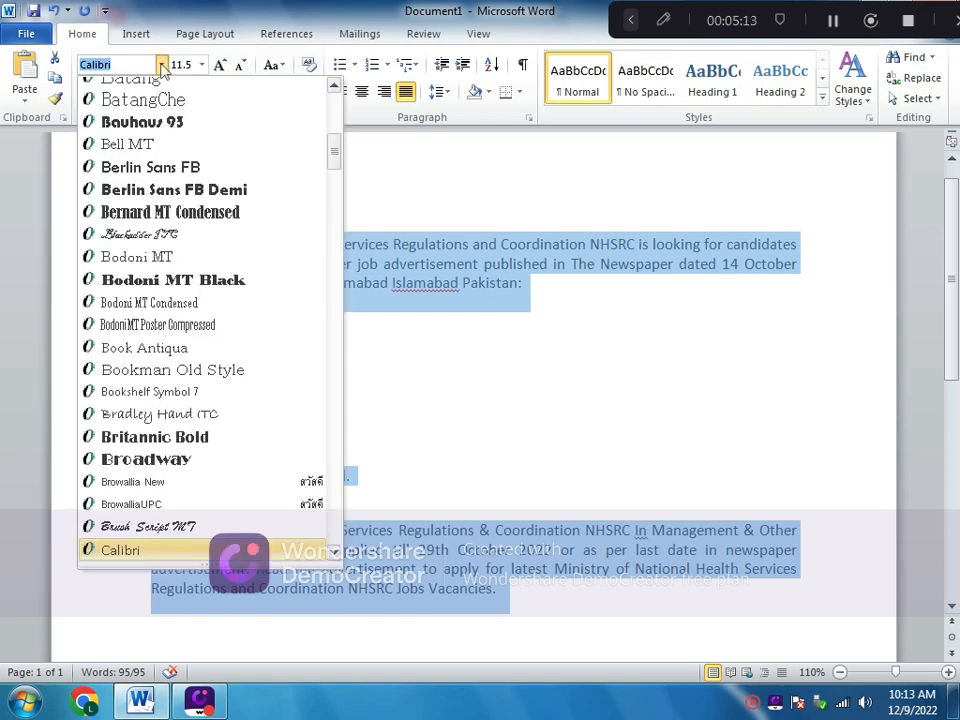
scroll(227, 221, up, 10)
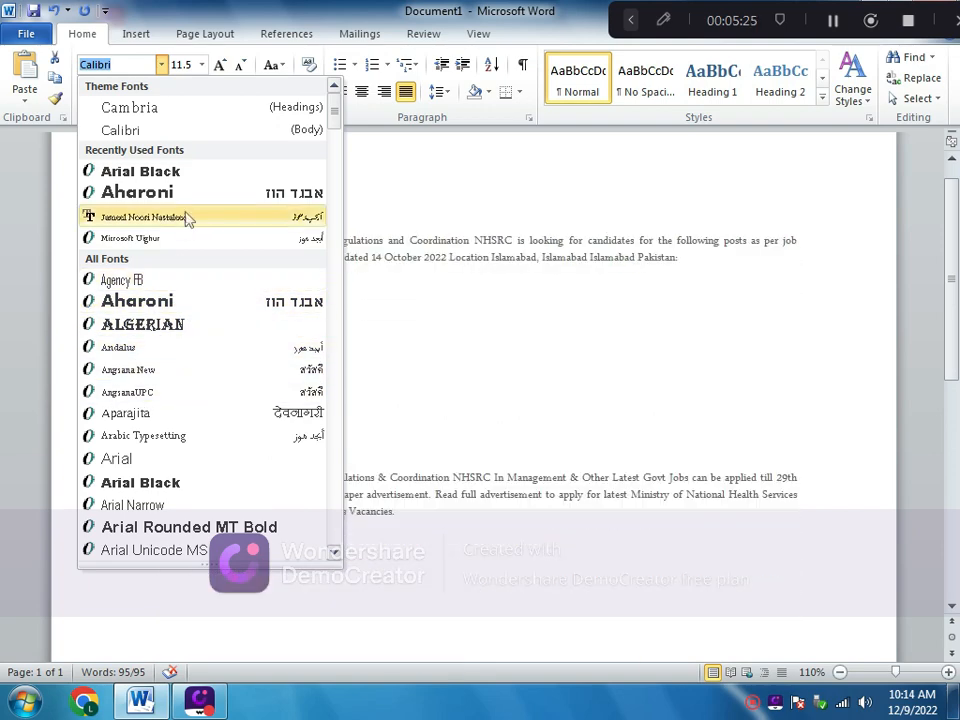
click(163, 130)
click(232, 322)
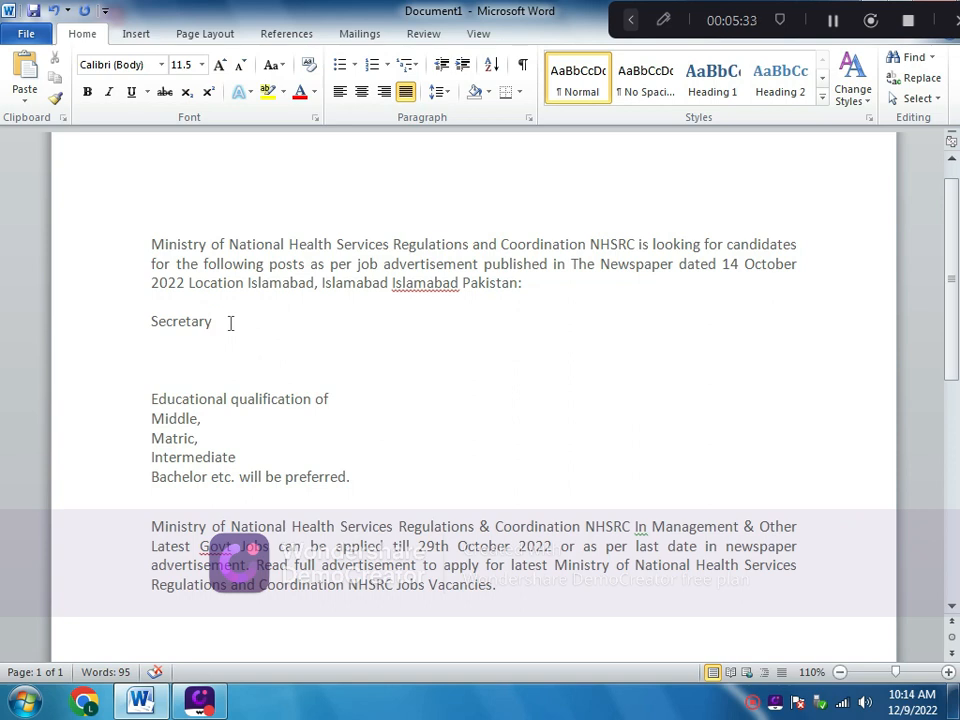
Add a new line reading "Vaccancies:" above the first Ministry paragraph.
click(145, 244)
drag(214, 326, 152, 252)
click(152, 250)
key(Return)
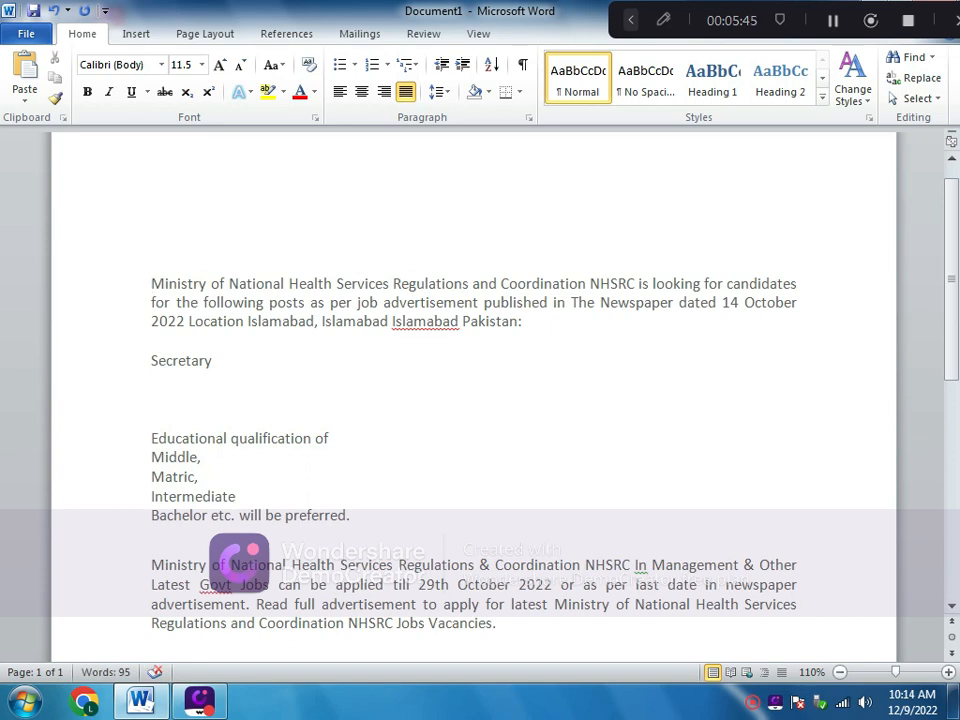
text(Vacca)
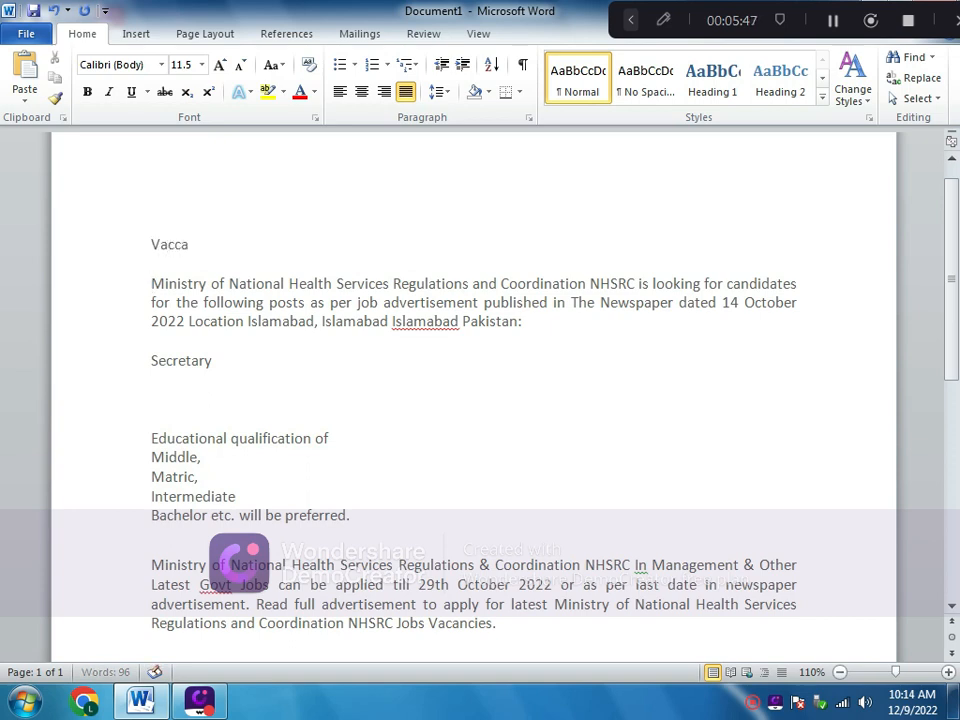
text(ncies)
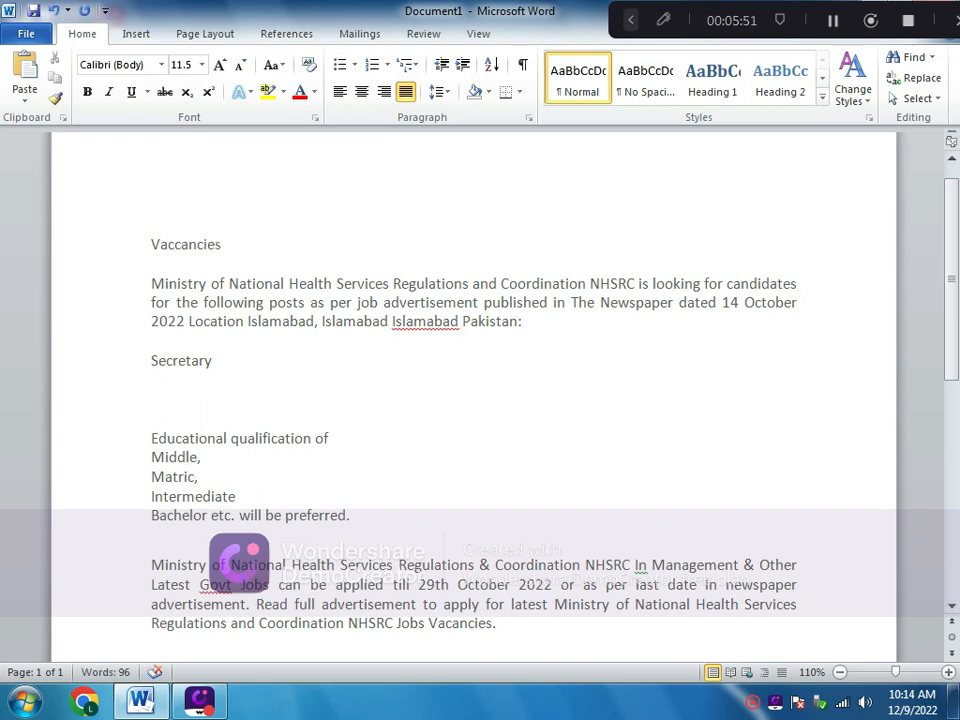
text(:)
Change the font of the "Vaccancies:" heading to Arial Black.
drag(230, 245, 156, 250)
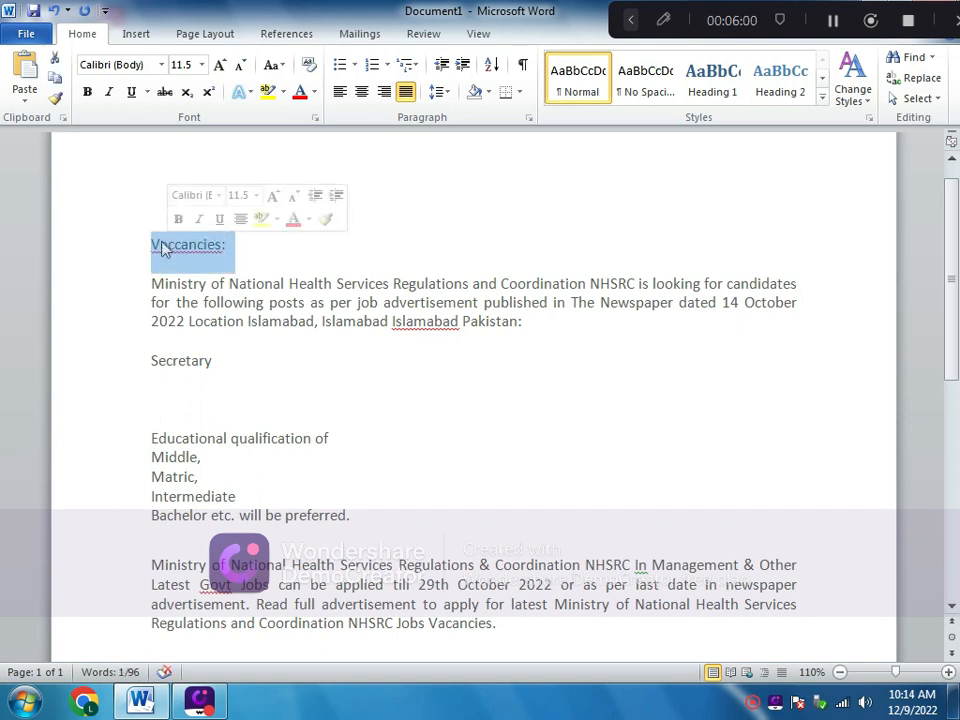
click(242, 251)
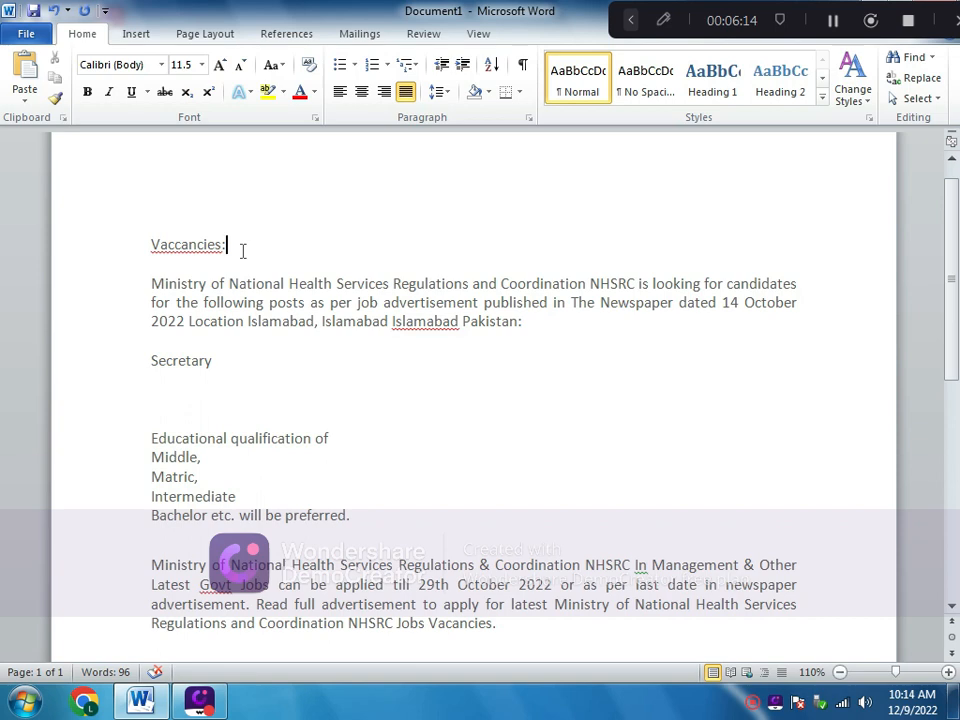
key(shift+Left)
key(shift+Left)
key(shift+Left)
key(shift+Left)
key(shift+Left)
key(shift+Left)
key(shift+Left)
key(shift+Left)
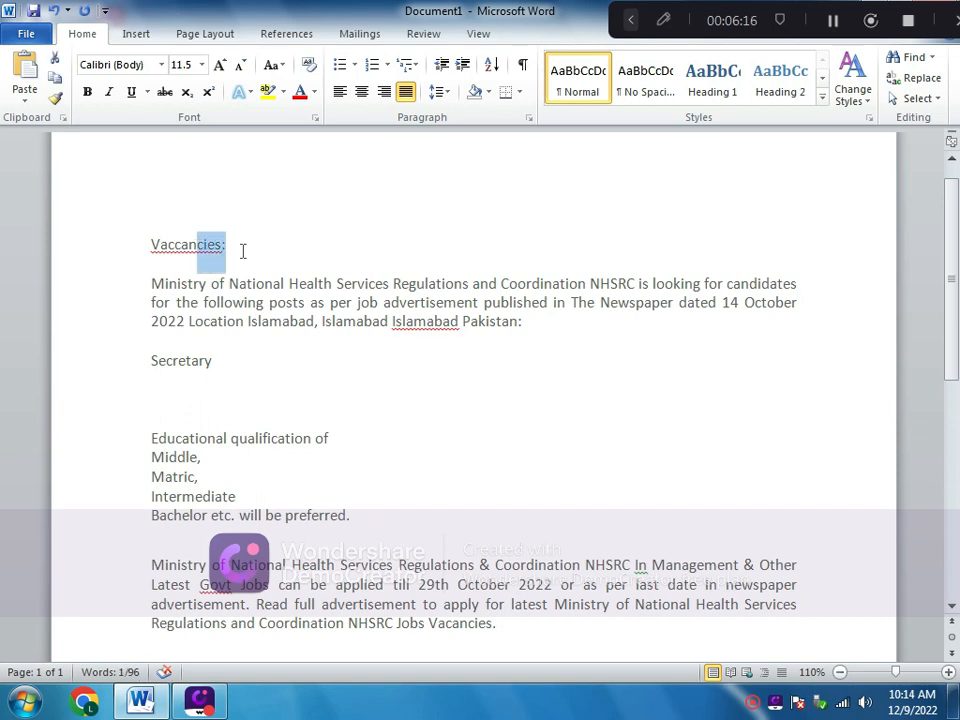
key(shift+Left)
key(shift+Left)
key(shift+Left)
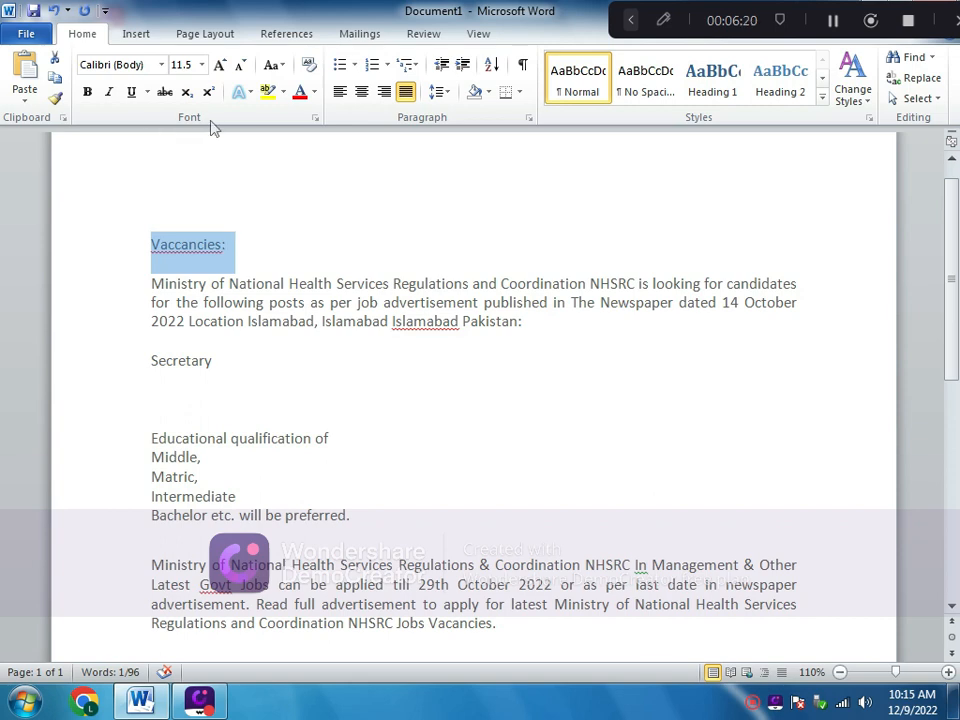
click(162, 65)
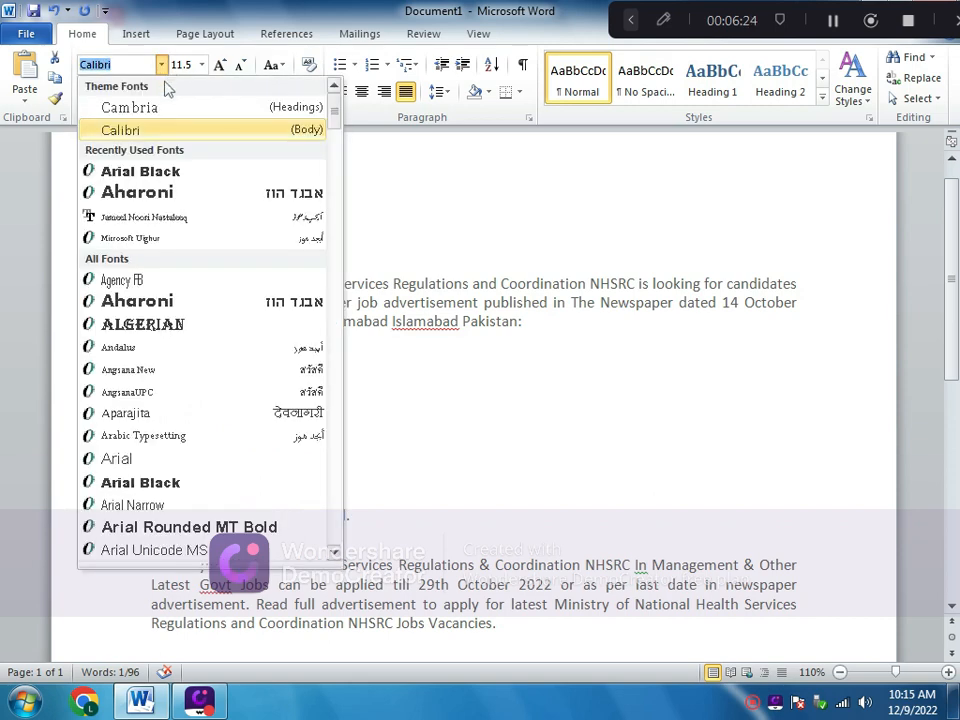
click(163, 172)
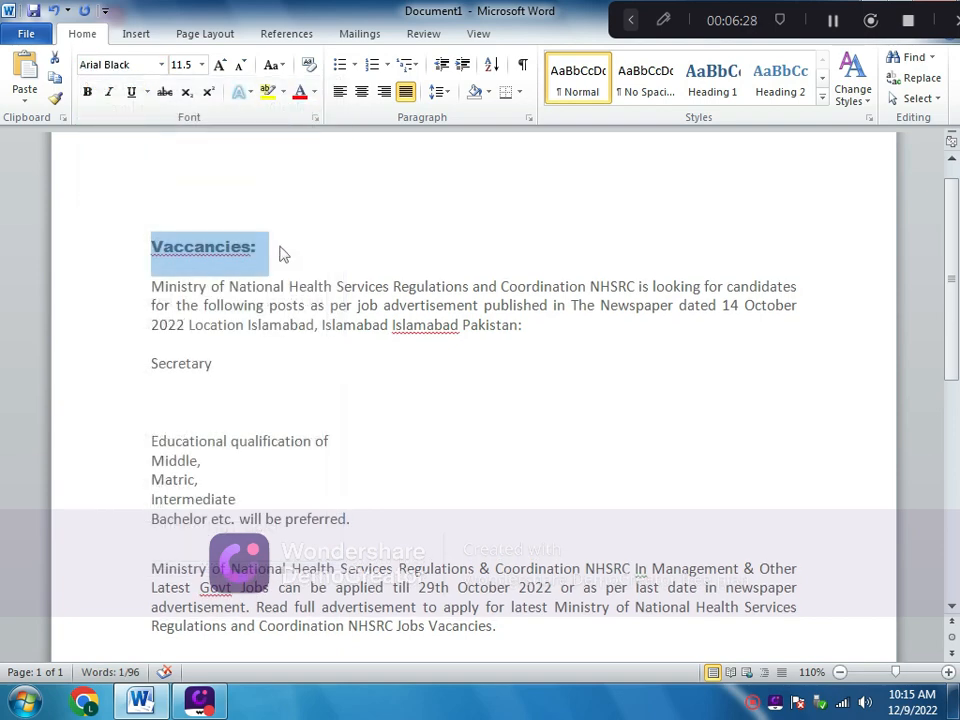
Set the font size of the "Vaccancies:" heading to 20.
click(201, 66)
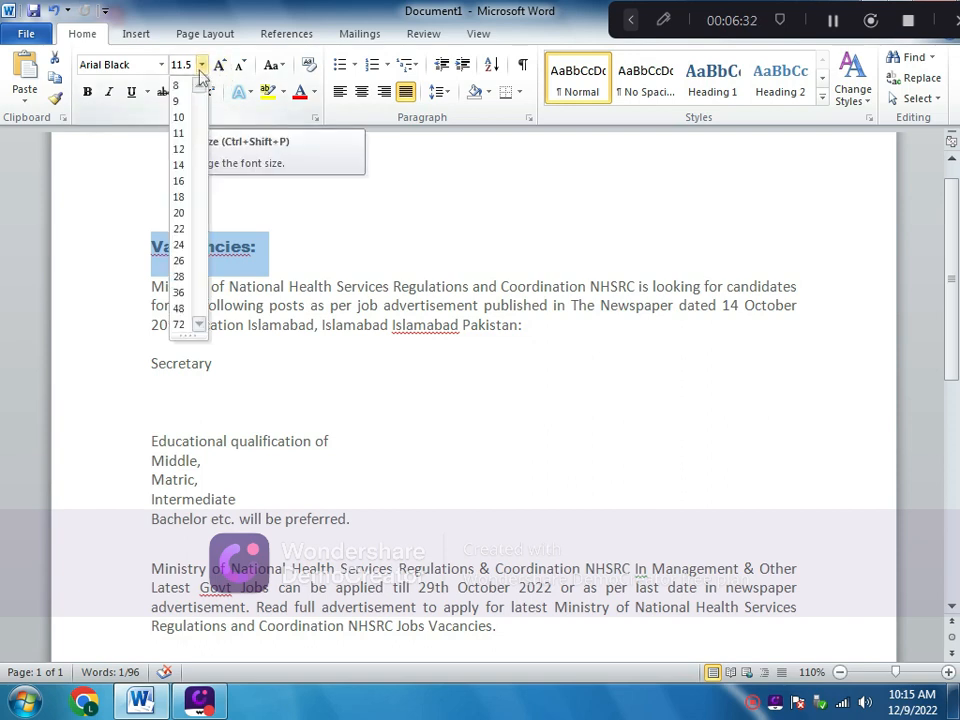
click(237, 201)
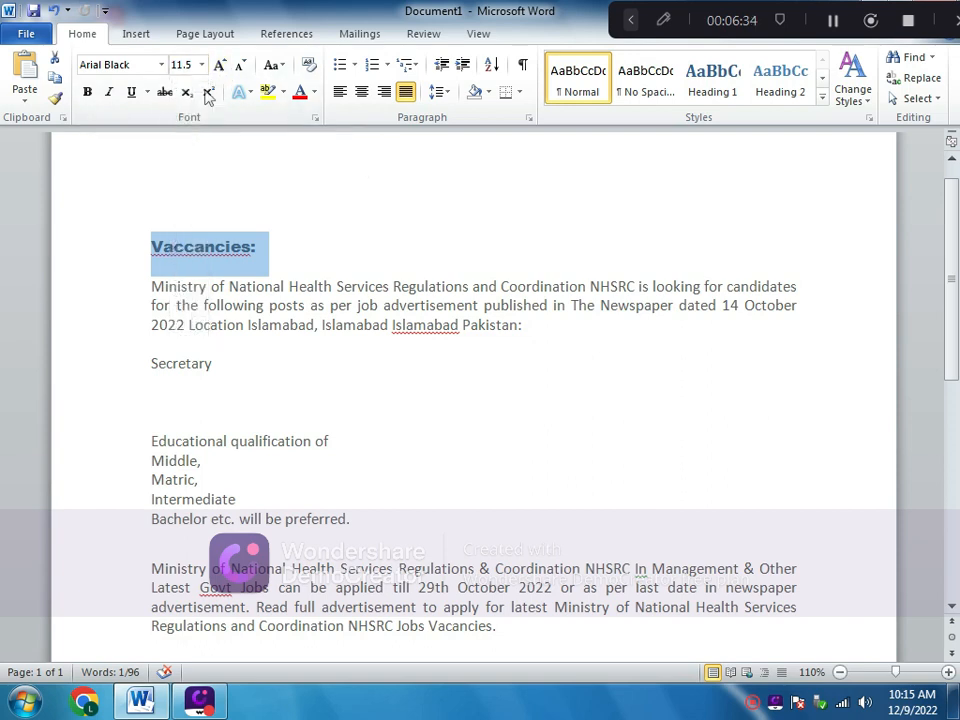
click(182, 65)
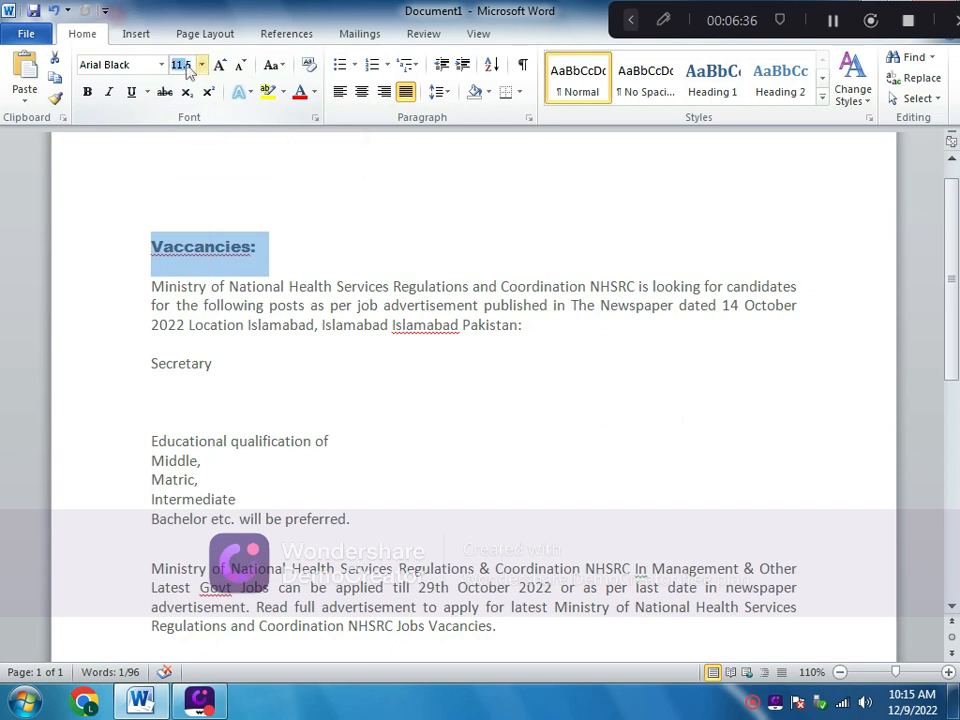
click(195, 66)
click(202, 65)
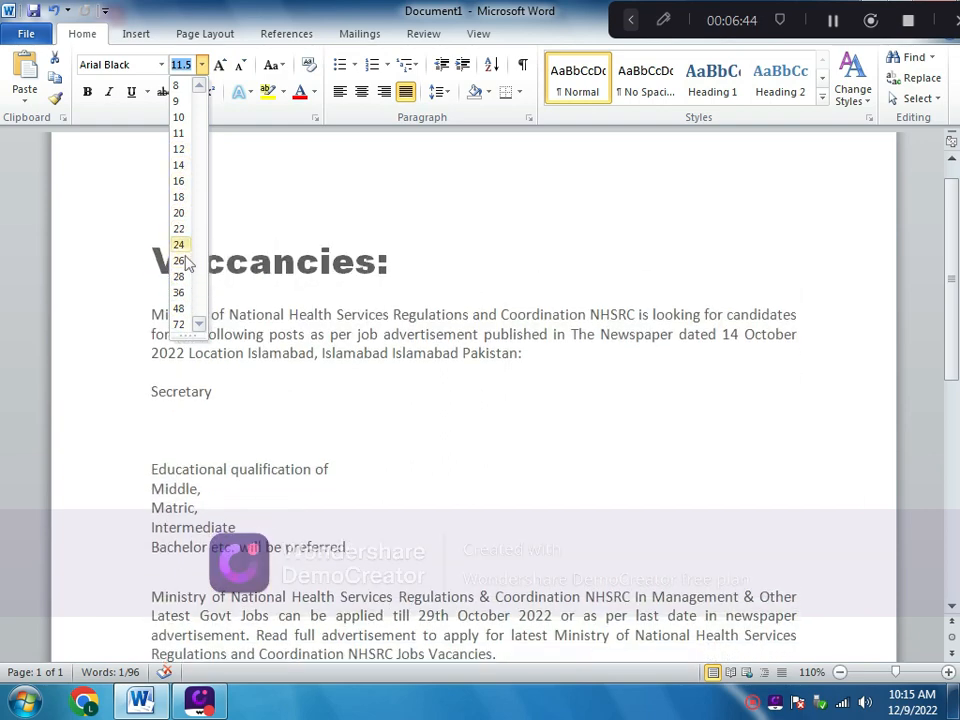
click(179, 213)
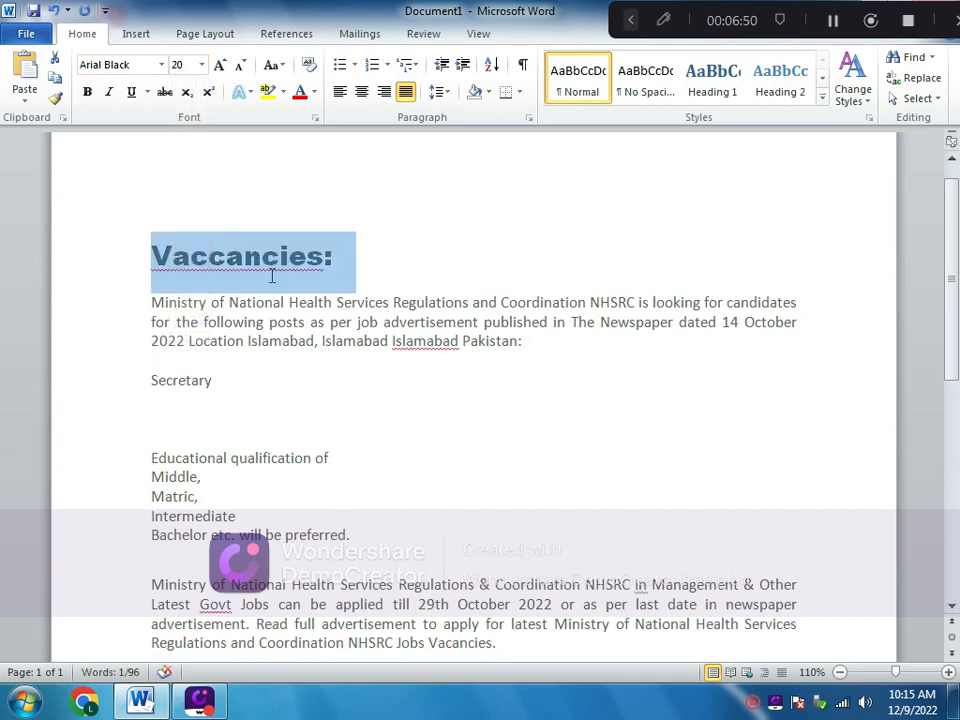
Underline and bold the "Vaccancies:" heading, trying italic and removing it again.
click(332, 255)
triple_click(255, 258)
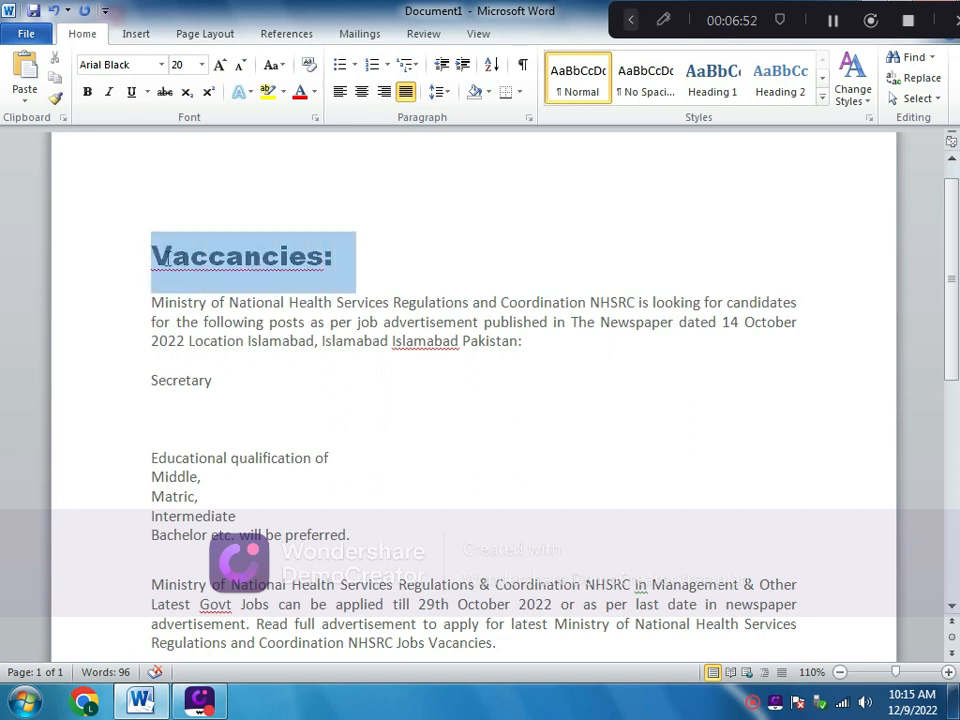
drag(167, 258, 188, 245)
click(334, 256)
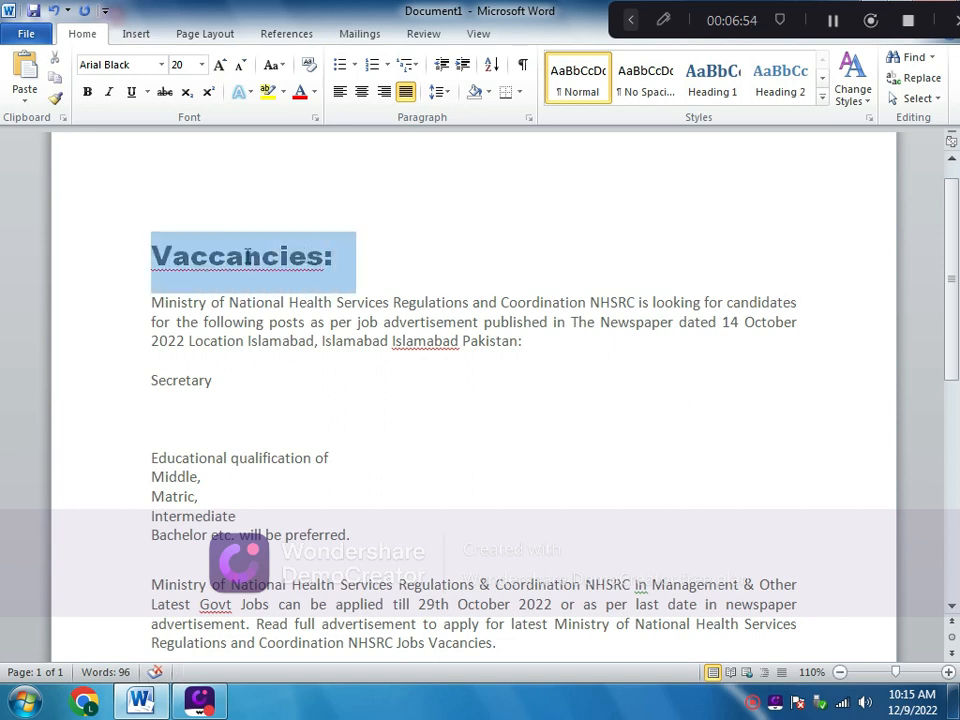
click(133, 92)
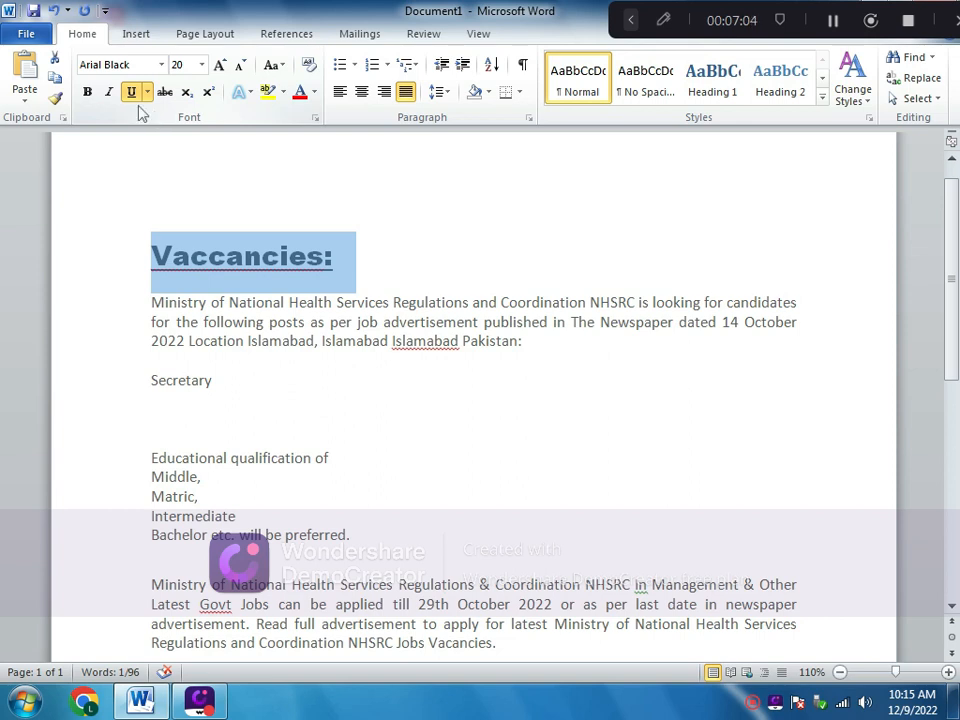
click(112, 92)
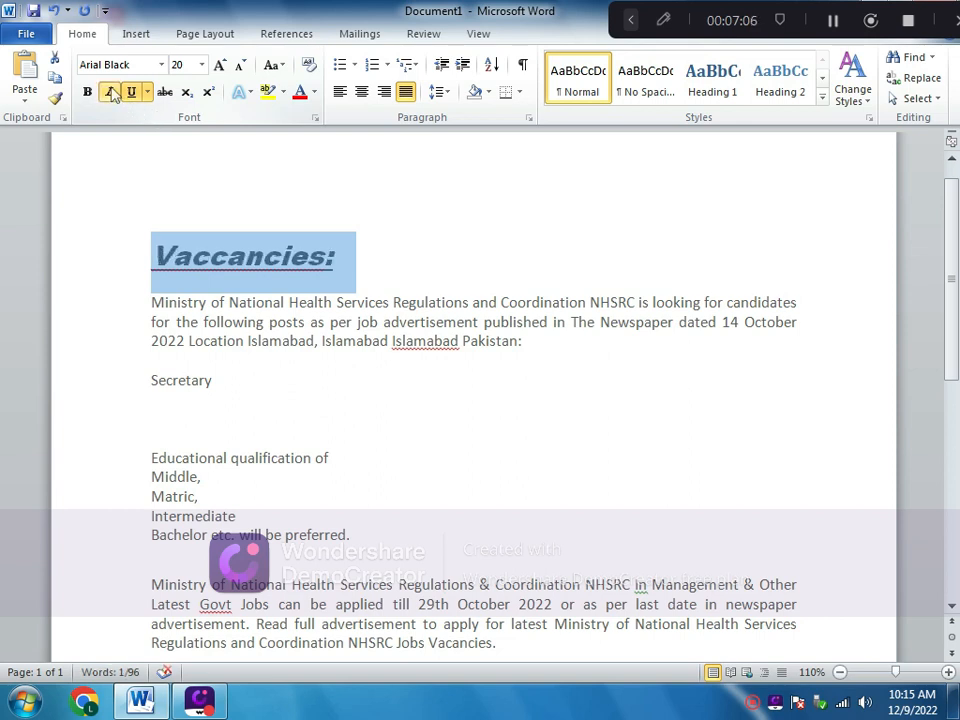
click(112, 92)
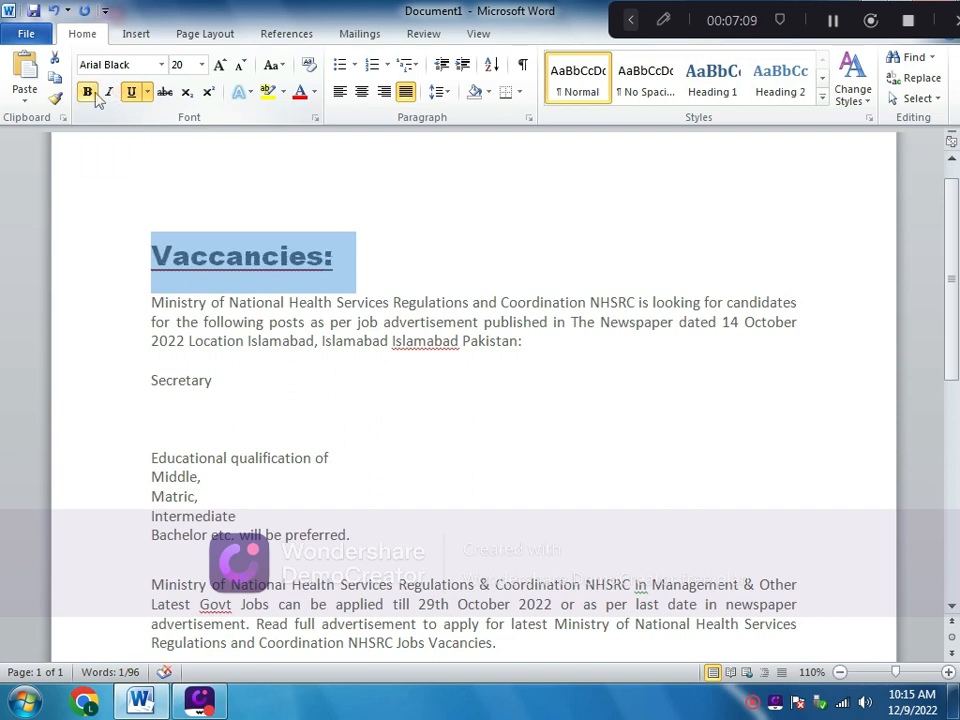
click(97, 98)
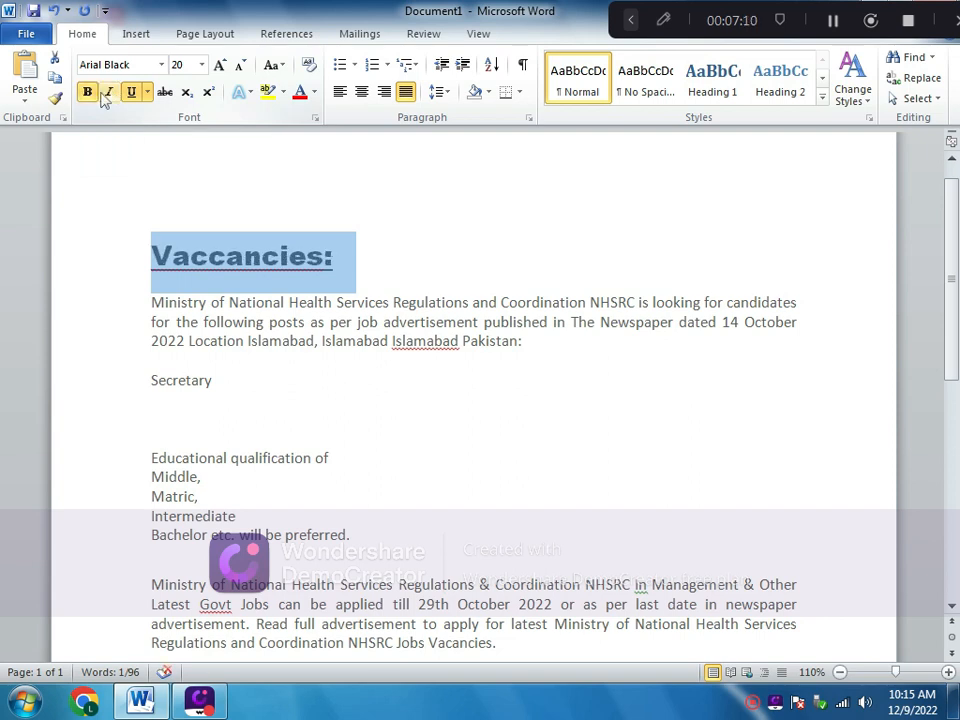
Highlight the "Vaccancies:" heading in black.
click(284, 93)
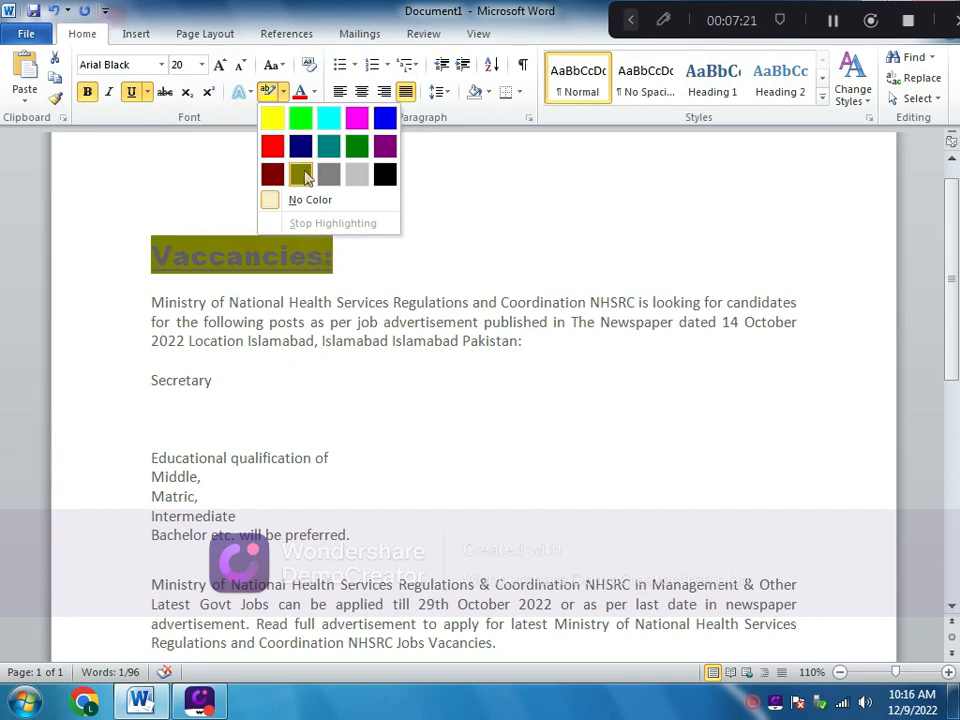
click(391, 178)
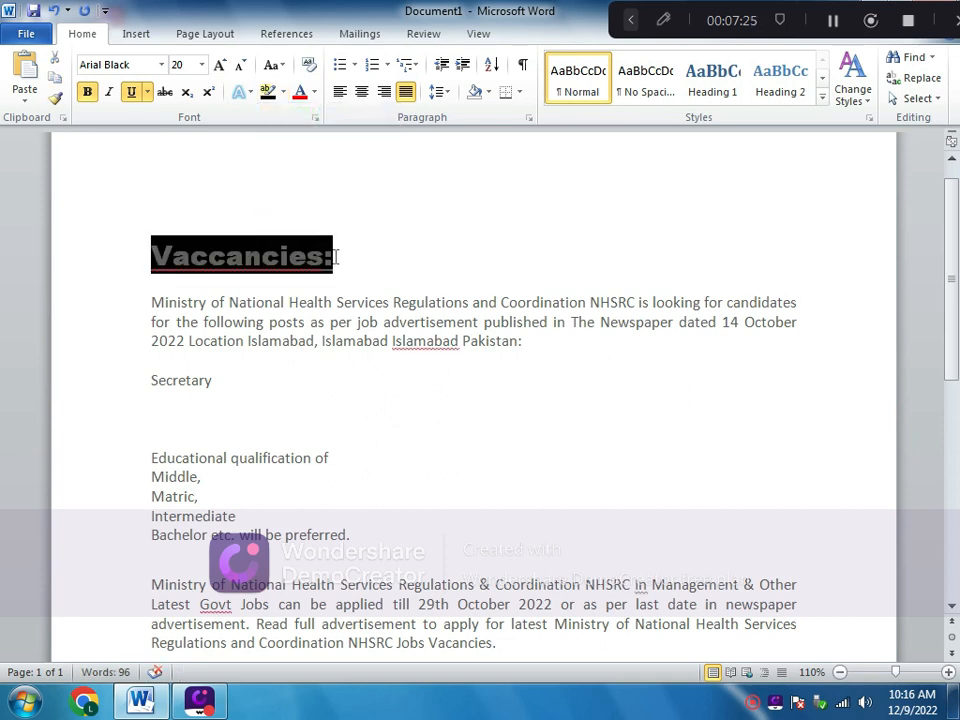
Change the font color of the "Vaccancies:" heading to white.
drag(336, 256, 222, 256)
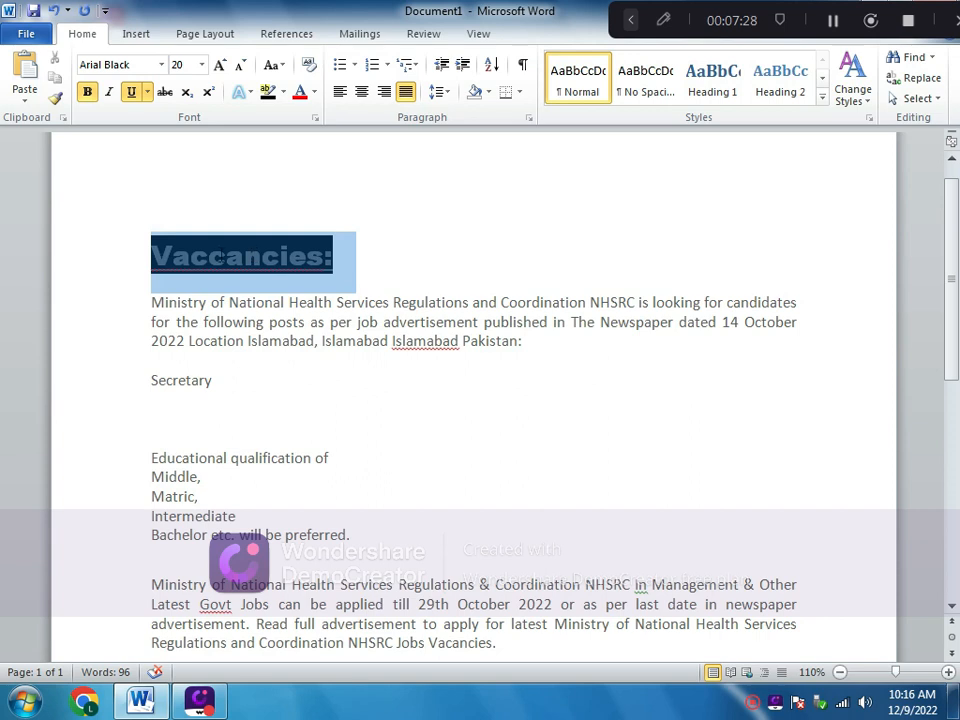
click(192, 189)
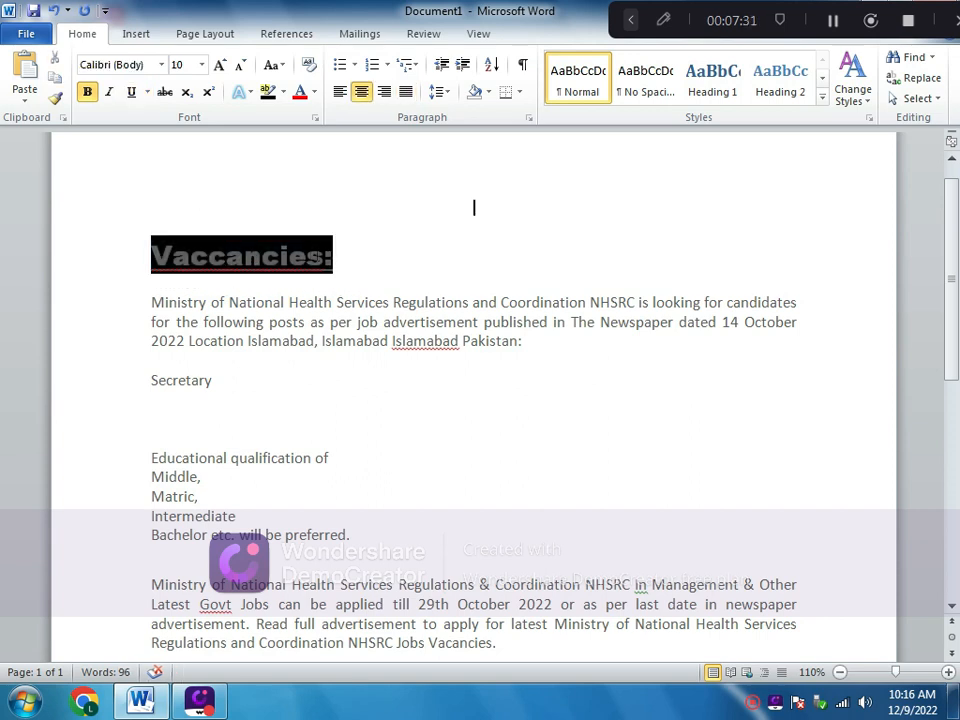
drag(333, 256, 276, 256)
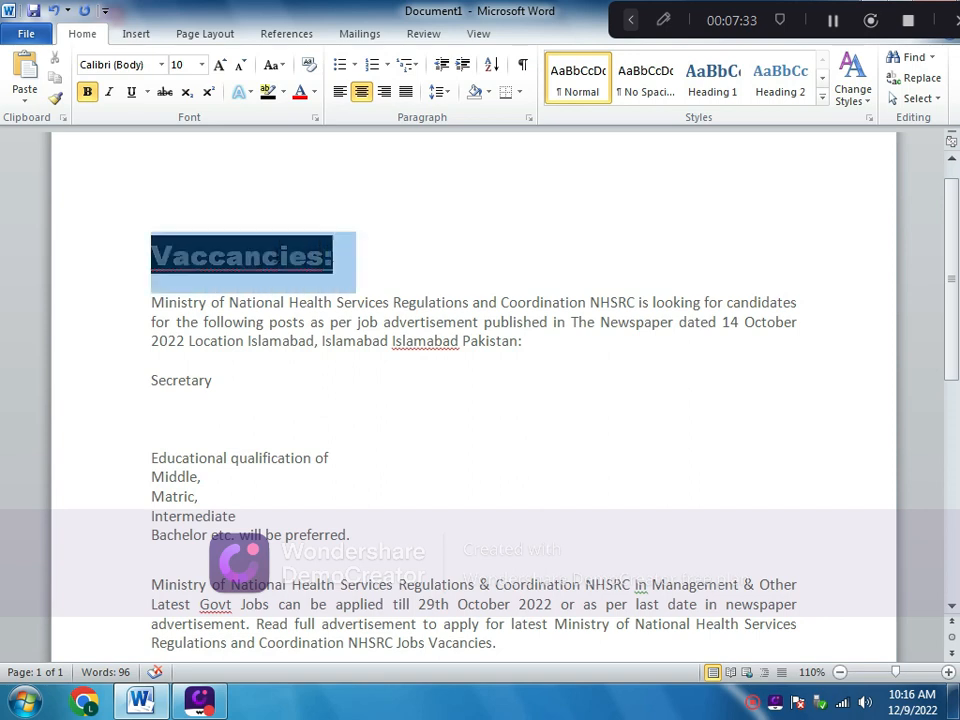
click(314, 92)
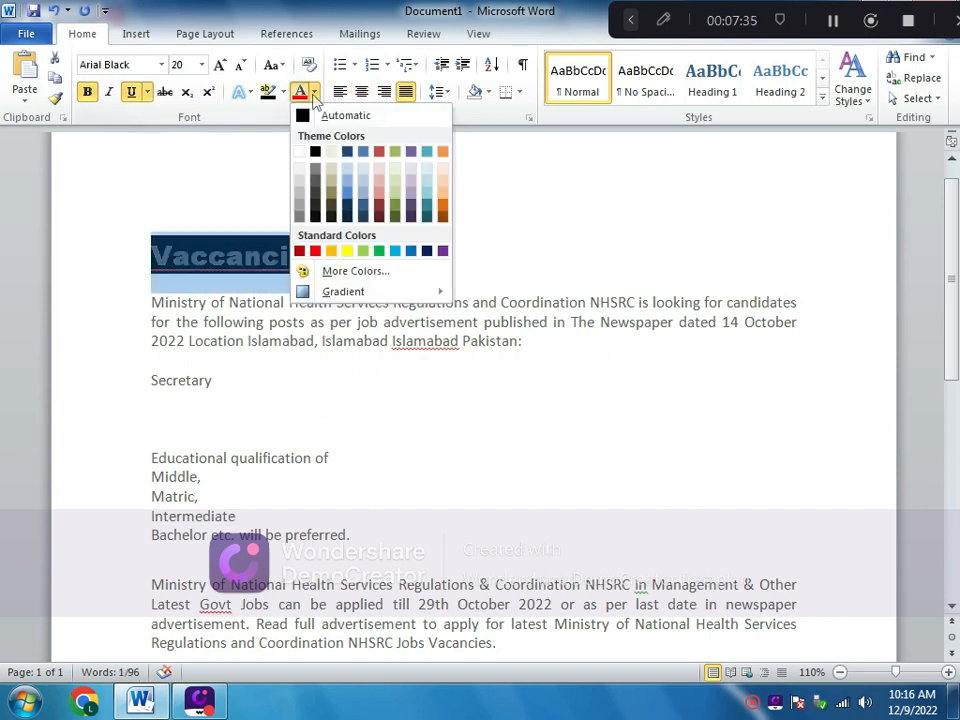
click(236, 186)
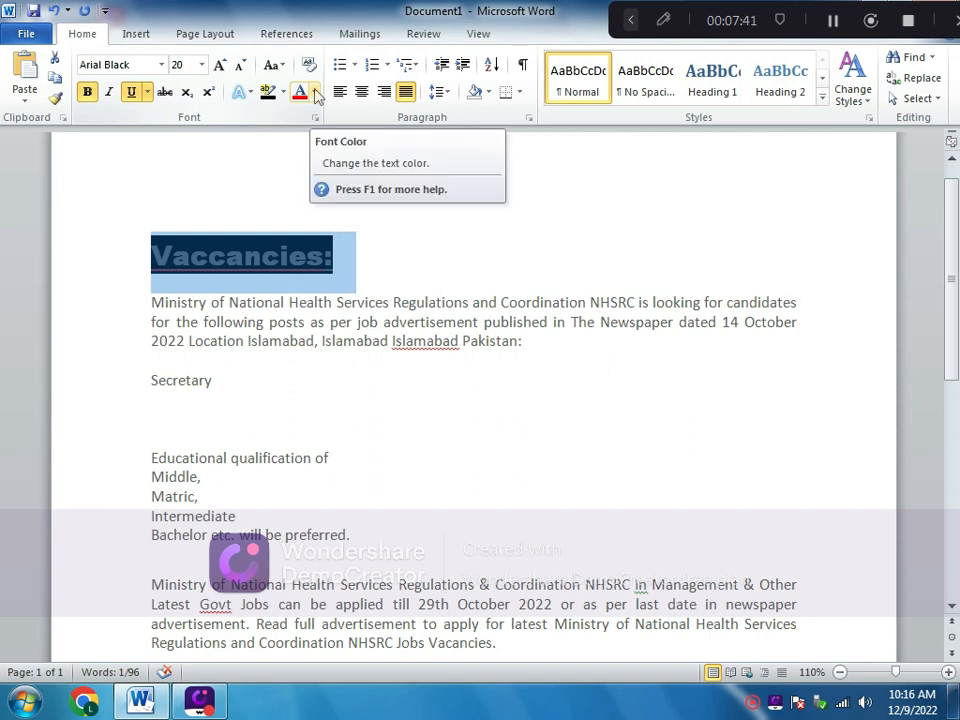
click(315, 92)
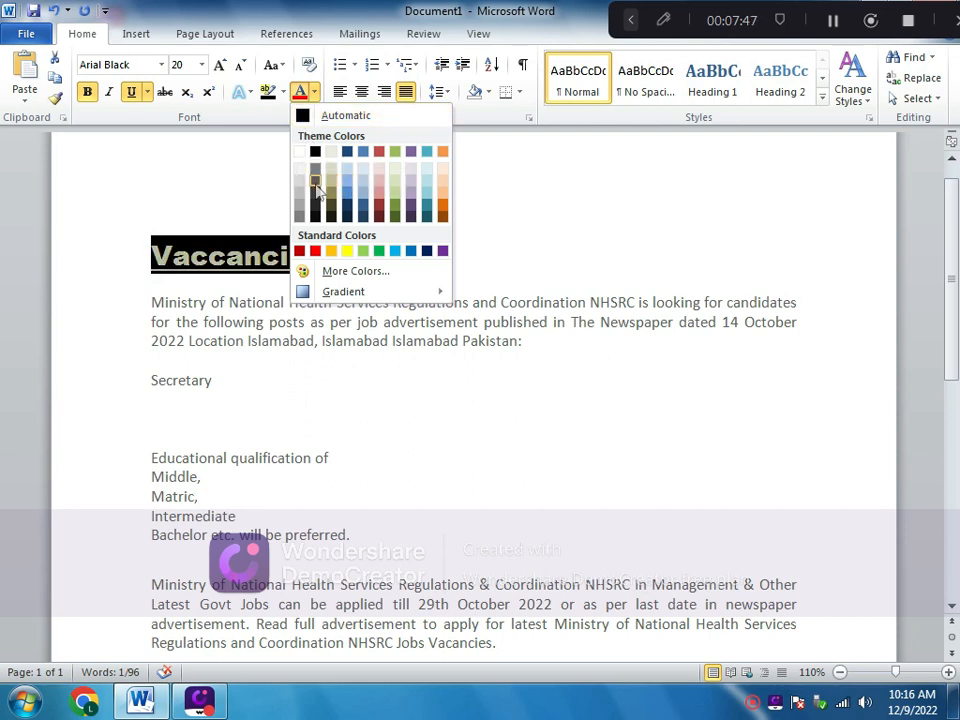
click(300, 154)
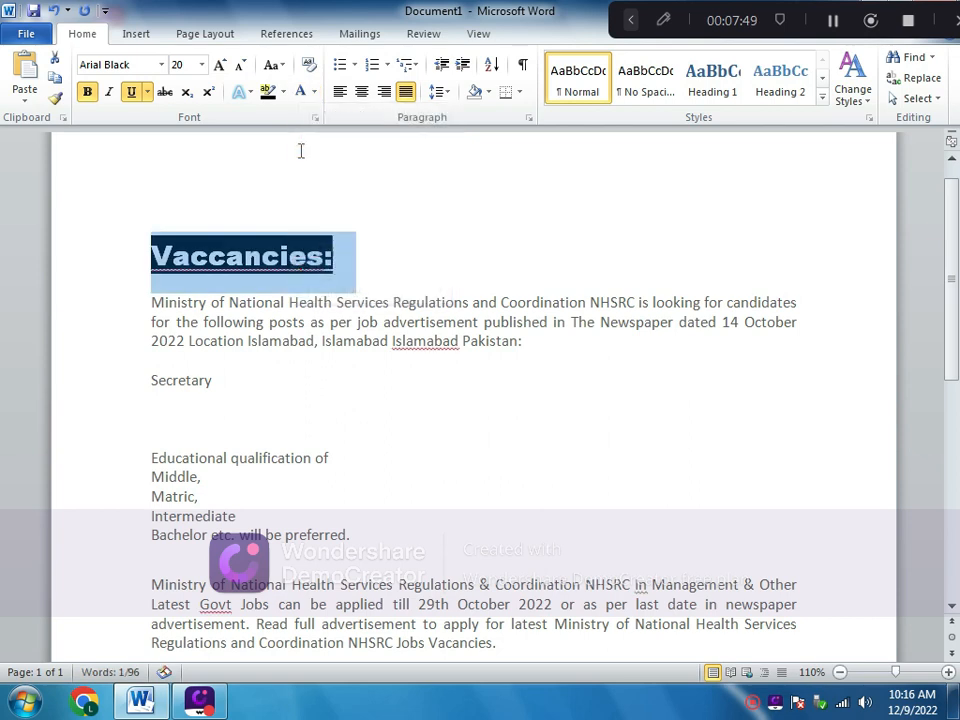
double_click(376, 258)
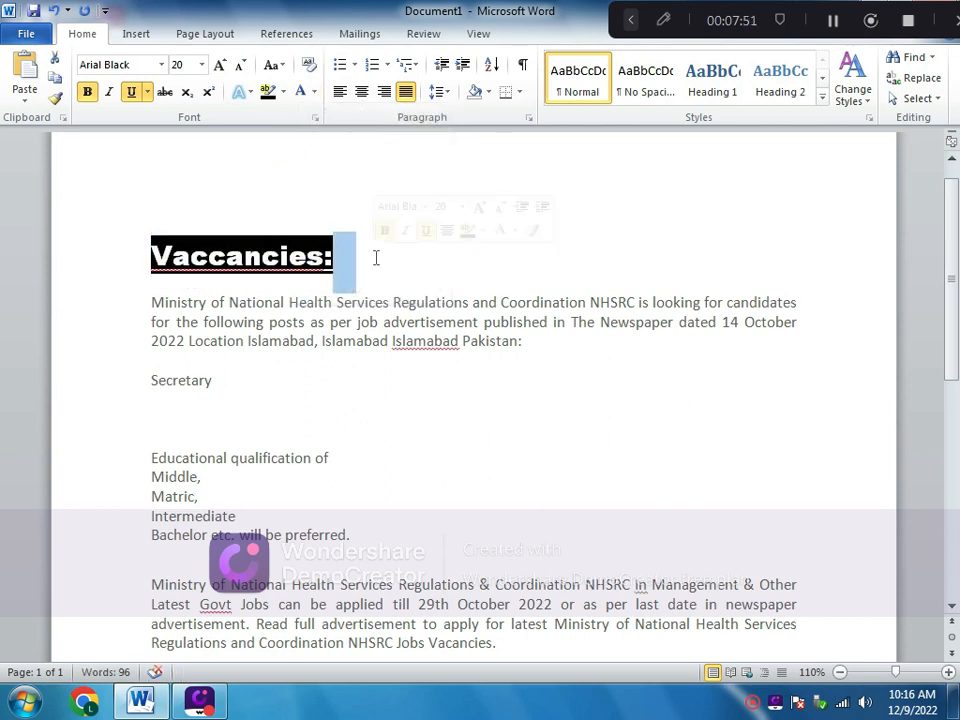
click(376, 258)
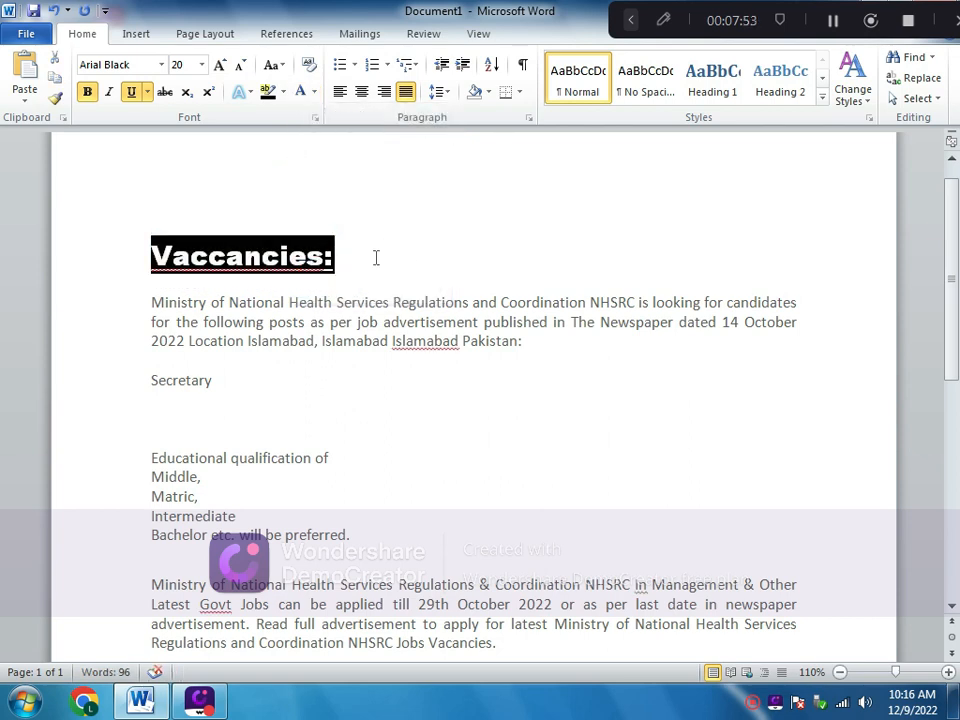
Format the "Secretary" line as a bulleted item with the four-diamond bullet from the bullet library.
scroll(377, 257, down, 1)
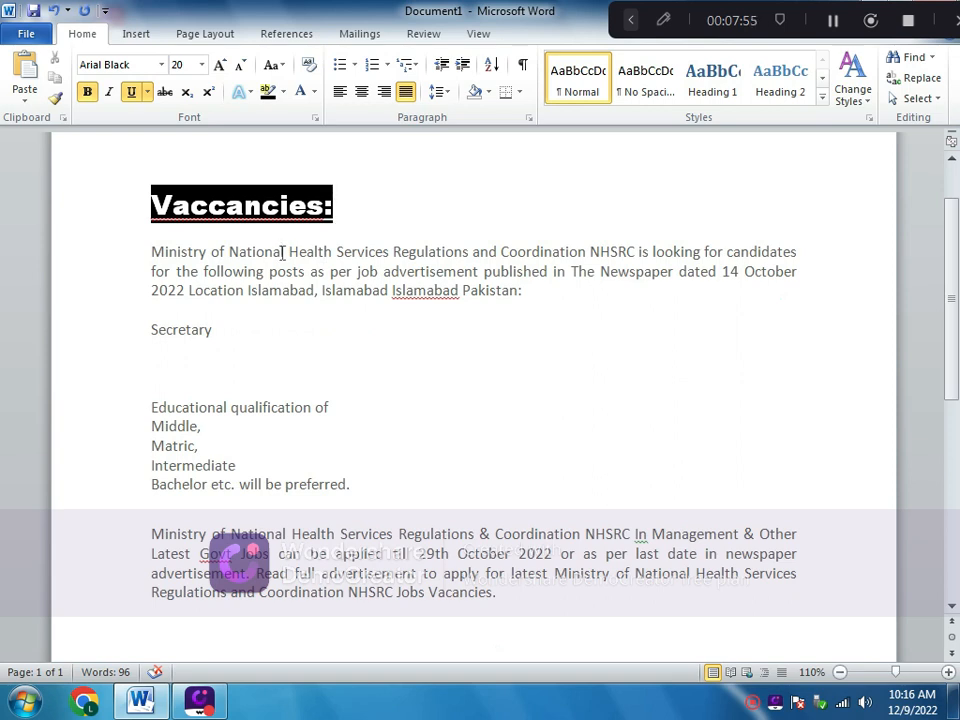
click(152, 325)
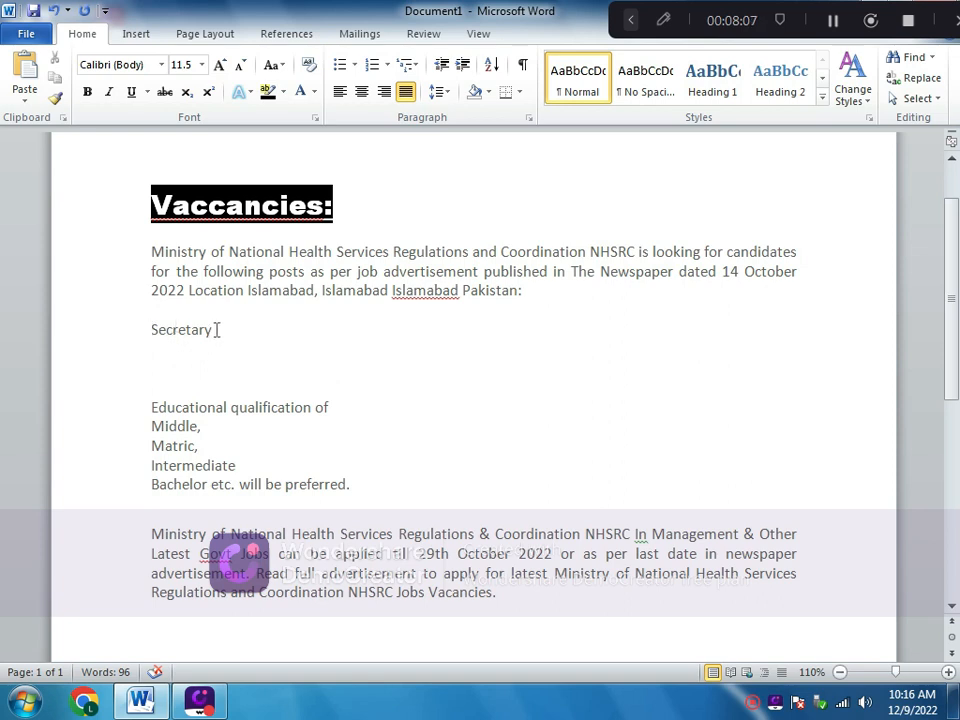
drag(217, 329, 155, 328)
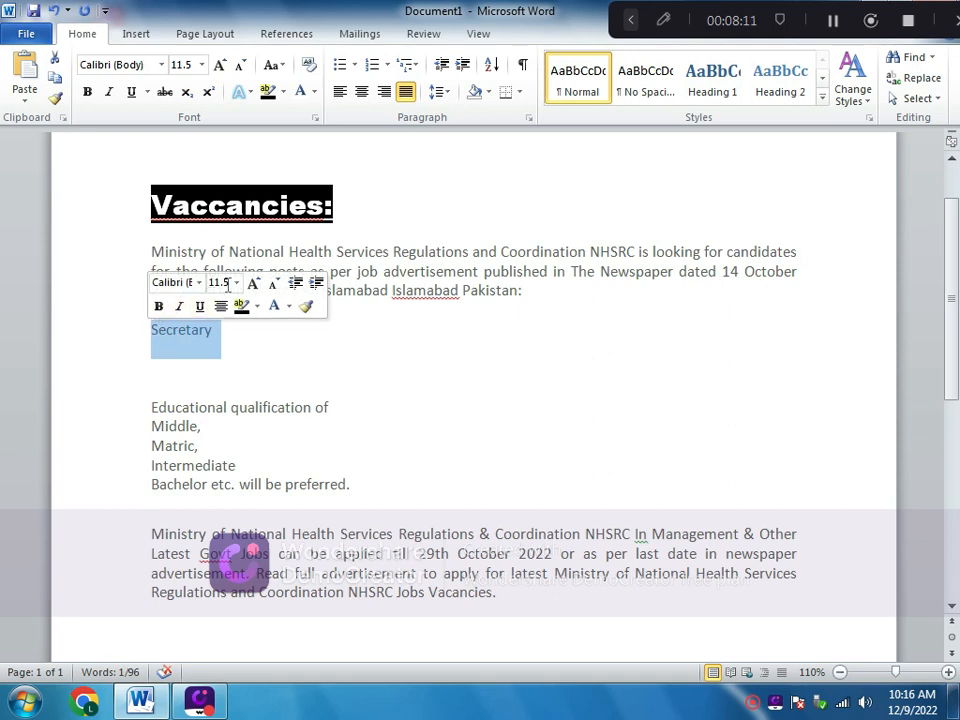
click(354, 64)
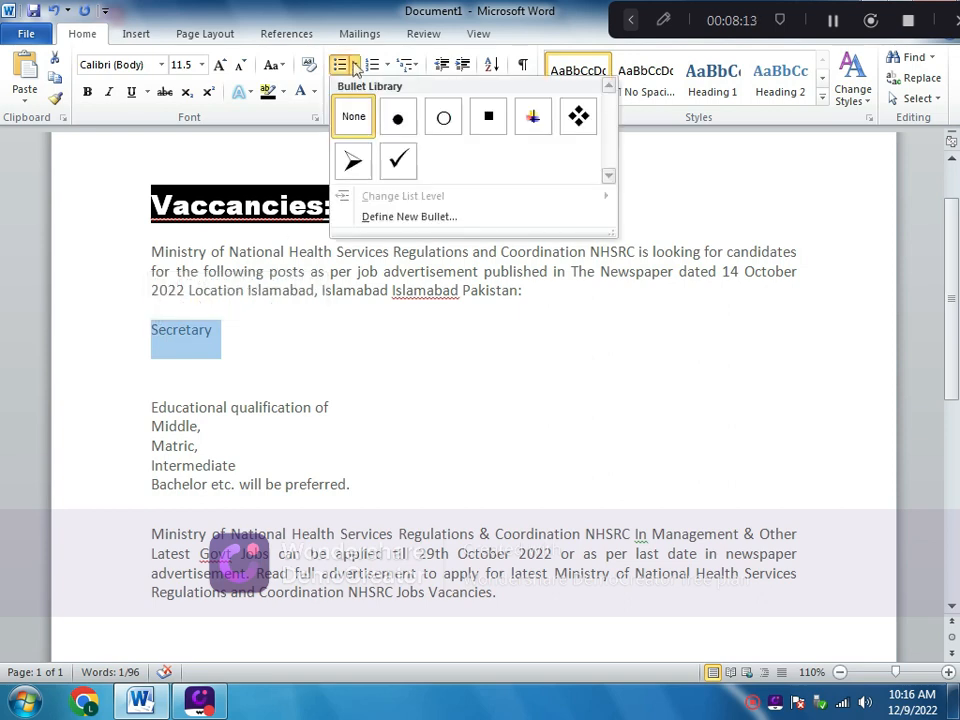
click(579, 117)
Copy the words "Educational qualification" and paste them on the blank line directly above as a heading.
click(152, 388)
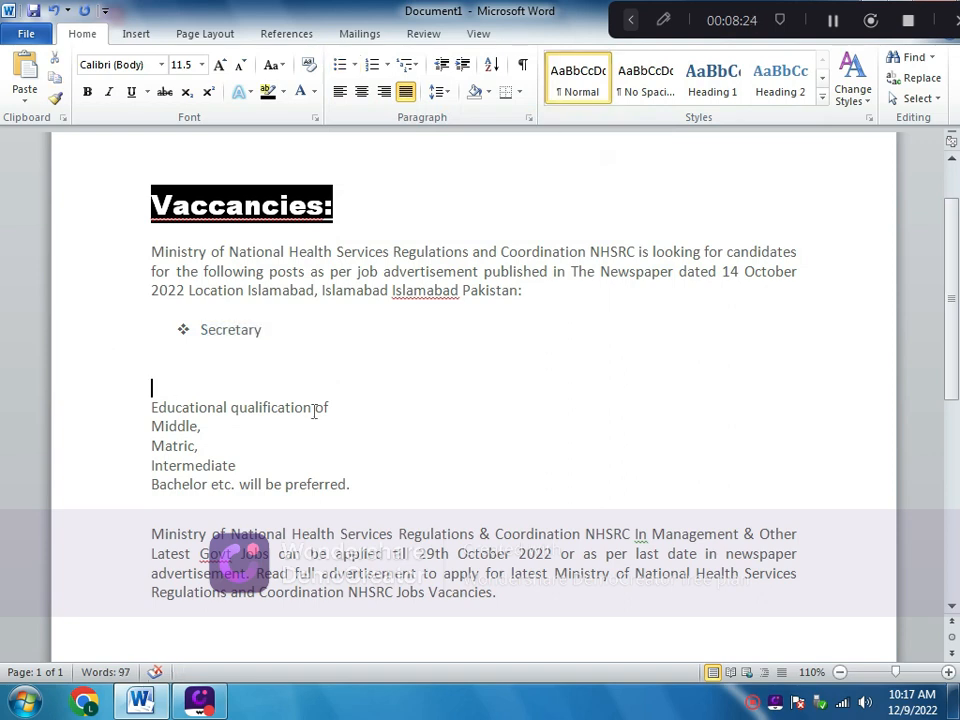
drag(313, 407, 175, 408)
key(ctrl+c)
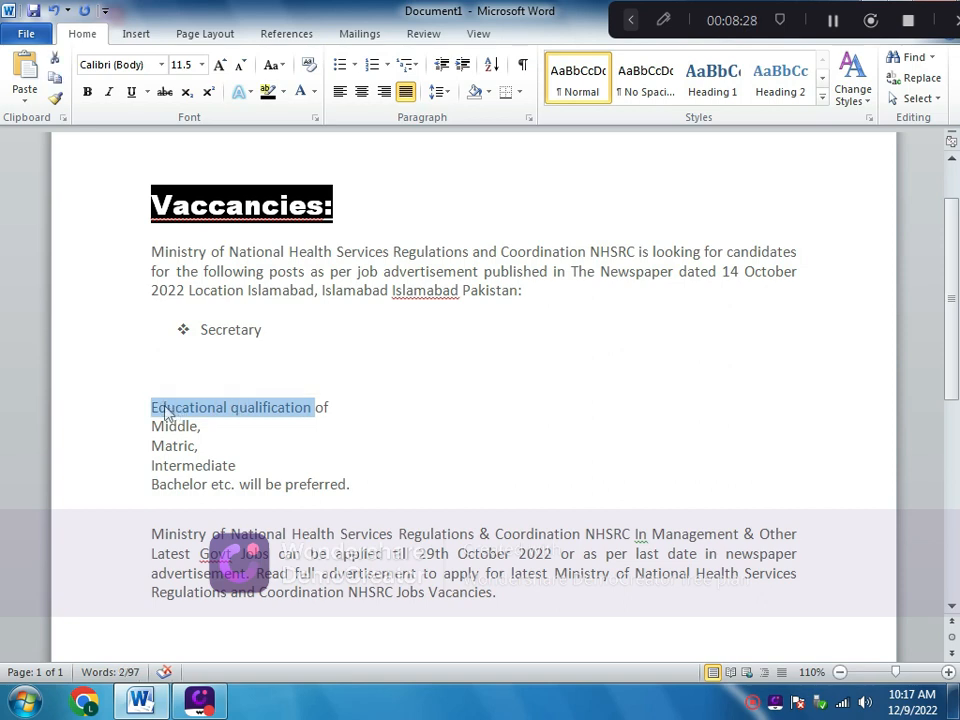
click(156, 388)
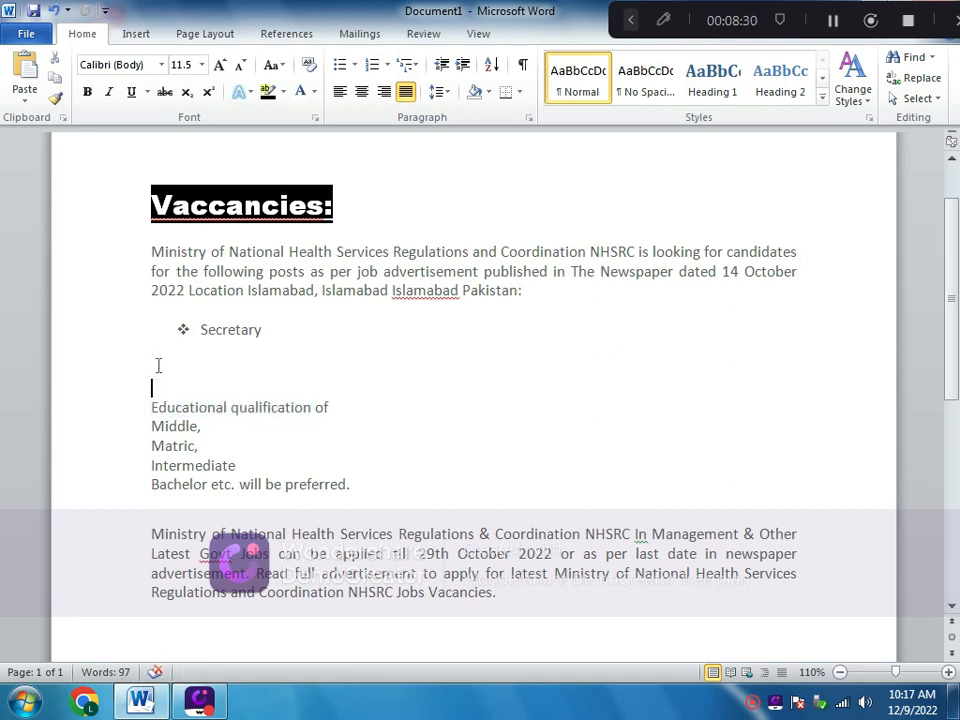
key(ctrl+v)
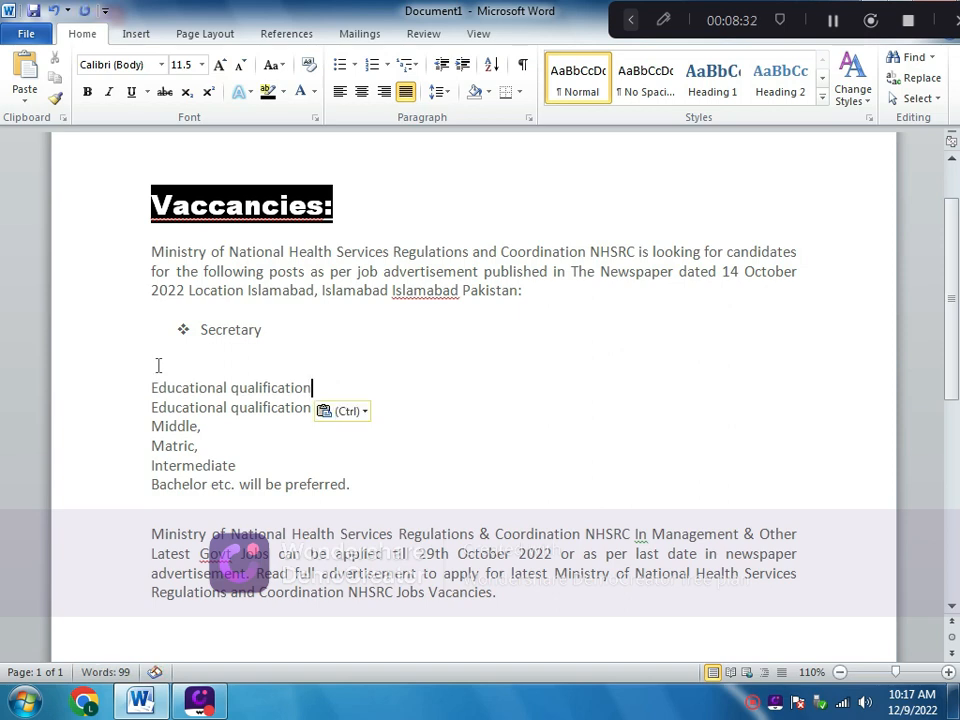
key(Up)
Set the pasted "Educational qualification" heading to Arial Black and enlarge it to size 16.
drag(149, 387, 284, 388)
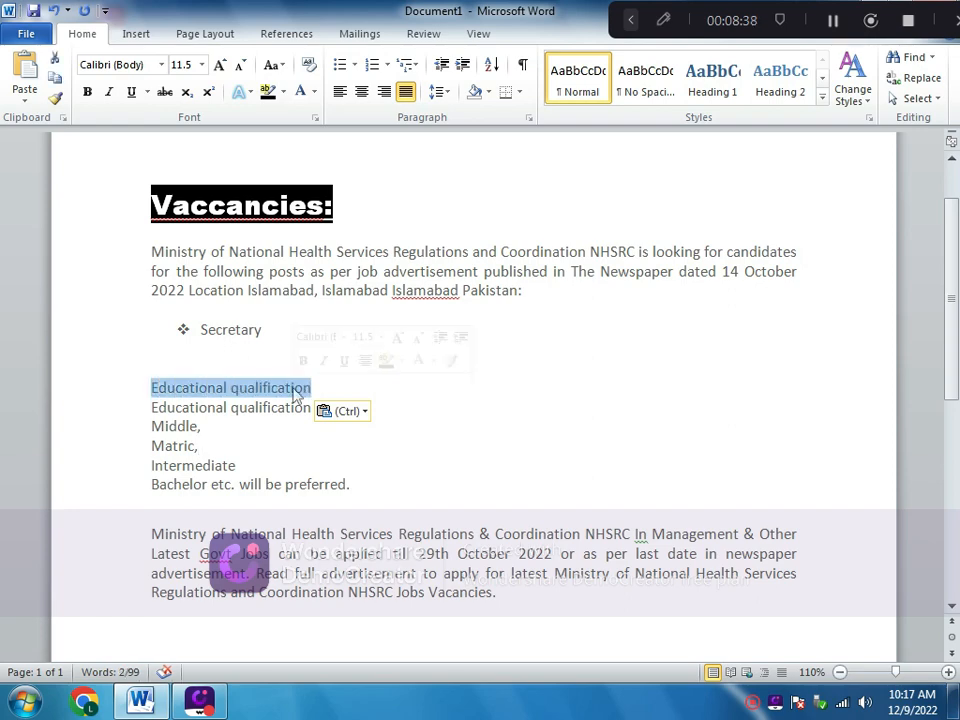
click(161, 65)
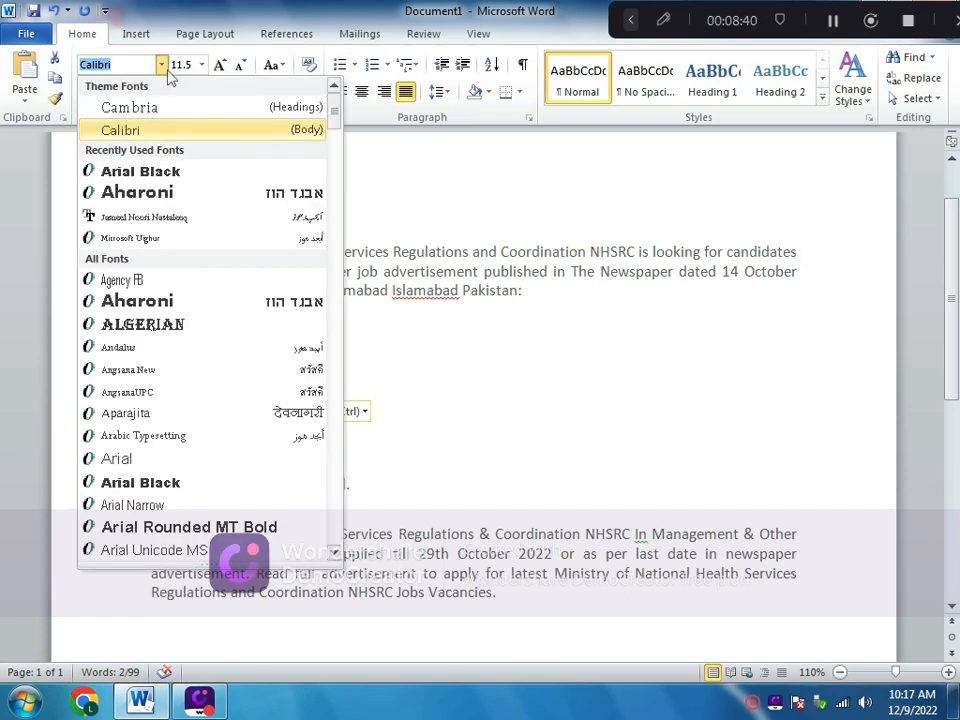
click(172, 169)
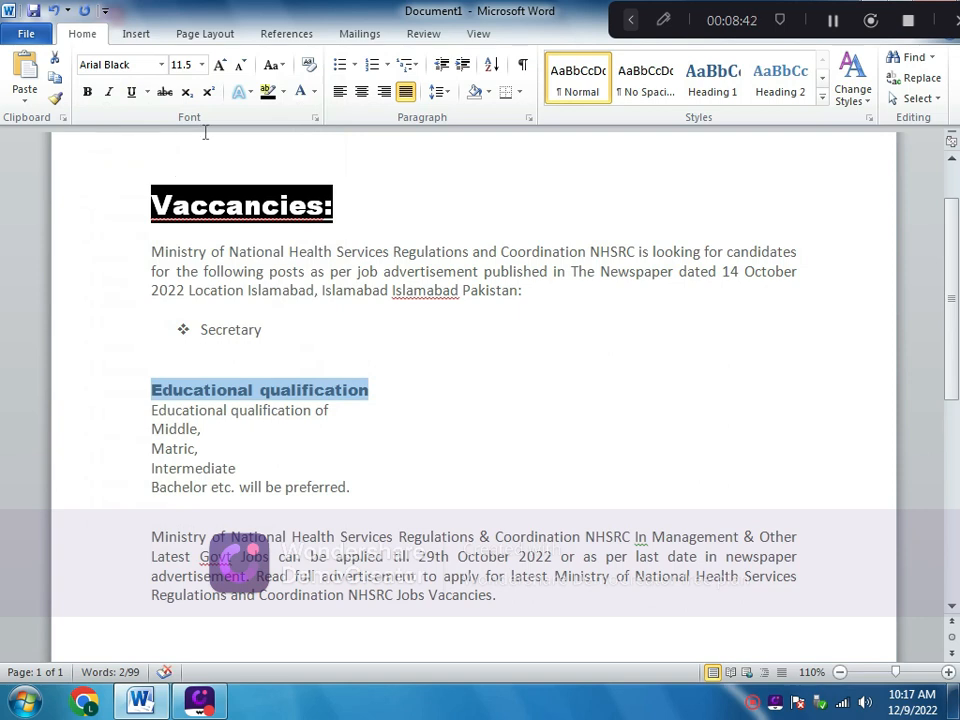
click(219, 65)
click(219, 65)
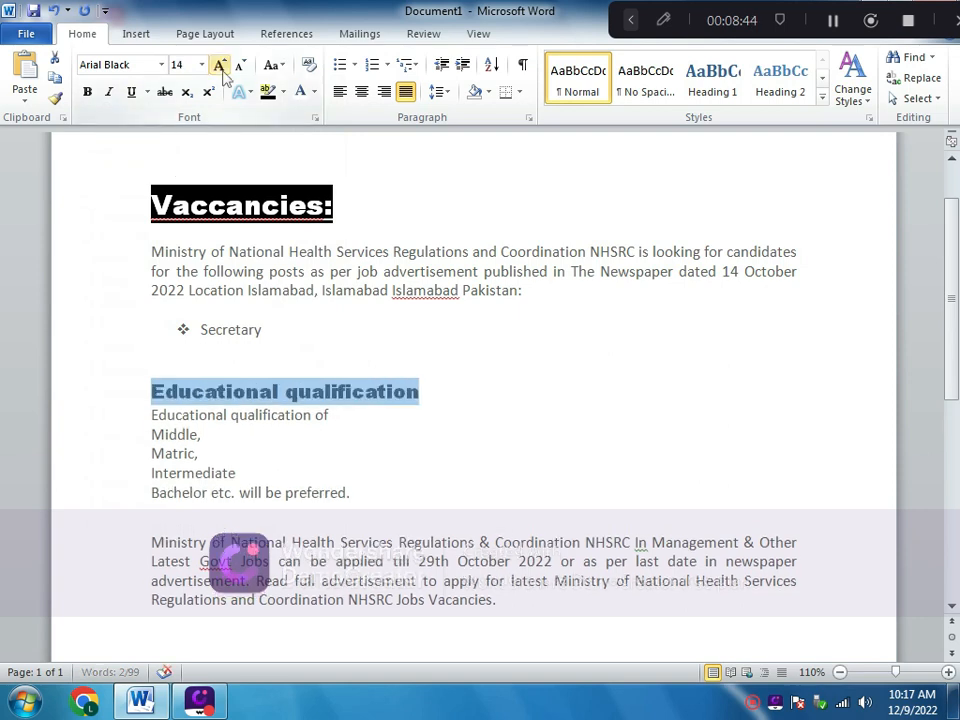
click(219, 65)
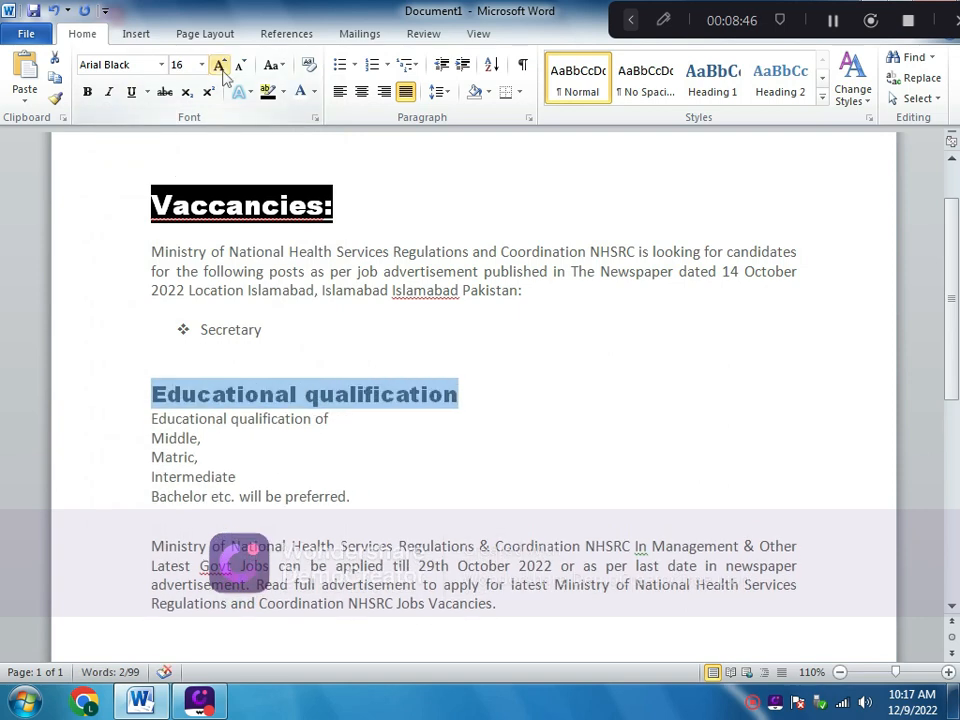
Capitalize the second word of the heading so it reads "Educational Qualification".
click(321, 393)
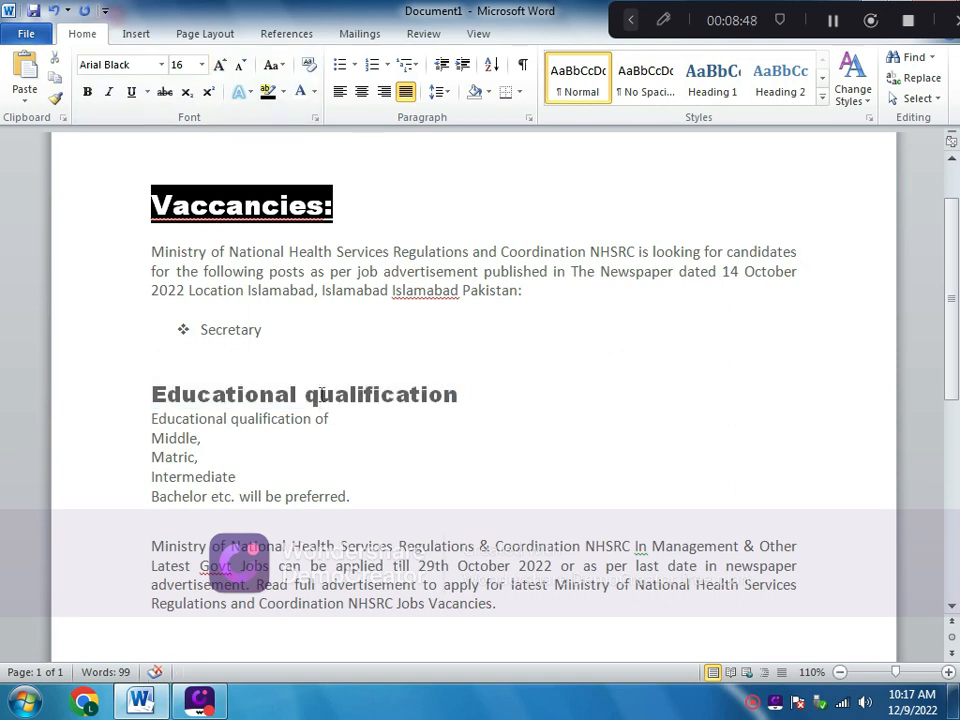
key(BackSpace)
text(Q)
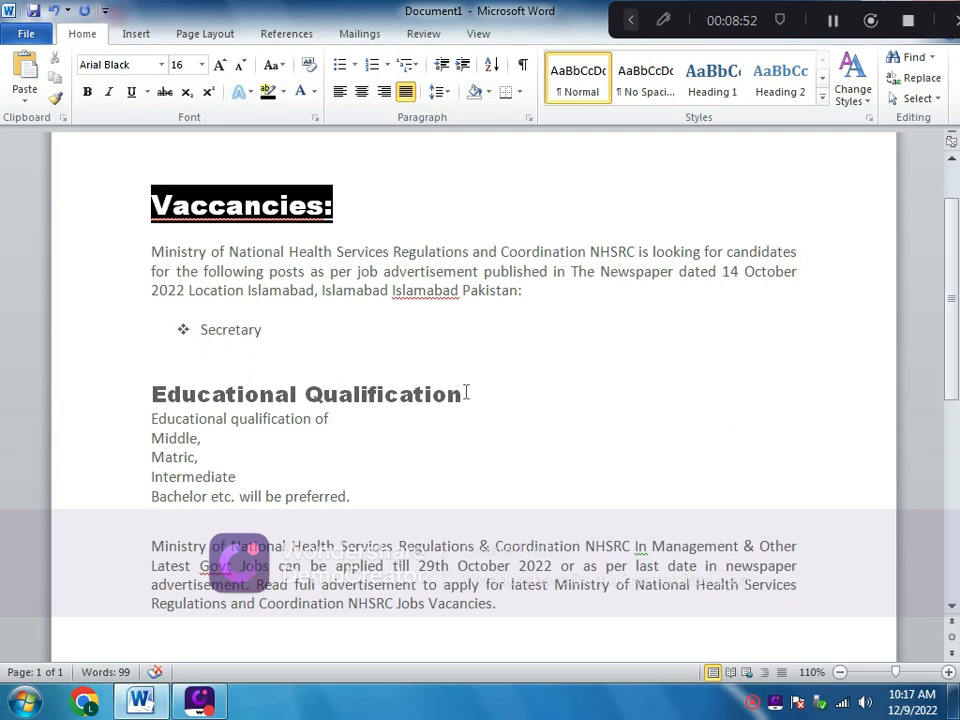
Give the "Educational Qualification" heading white text and a black highlight.
drag(466, 392, 150, 394)
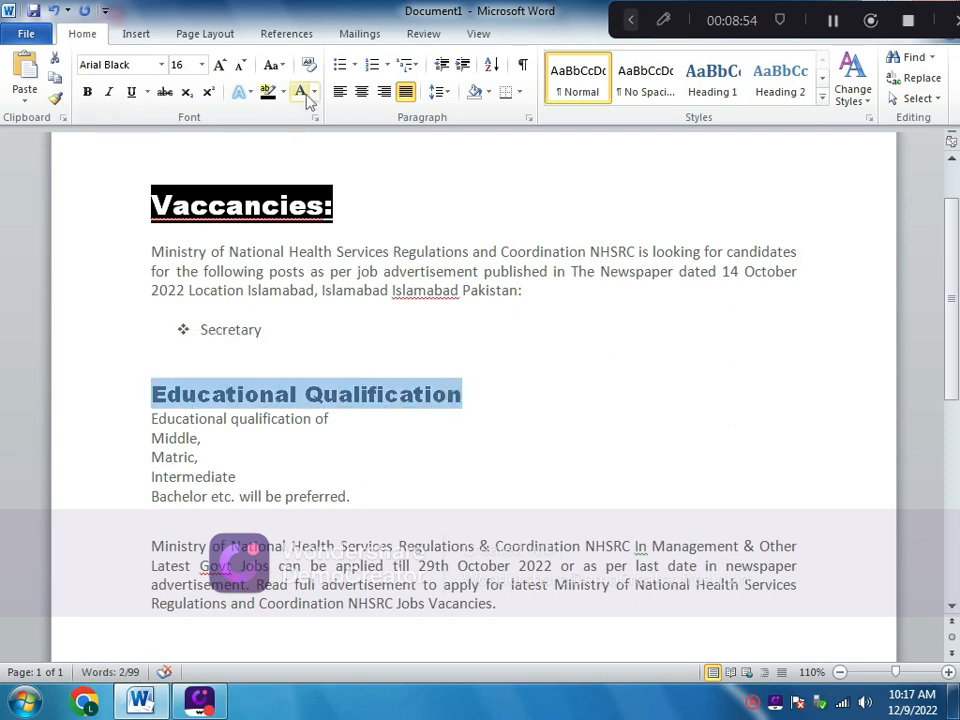
click(306, 96)
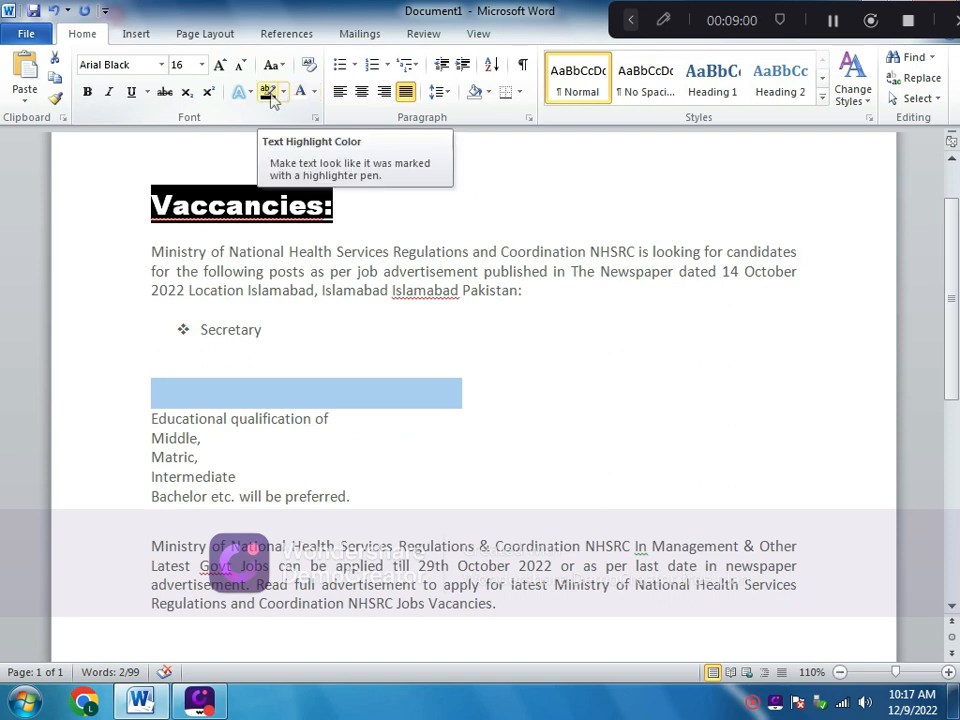
click(268, 95)
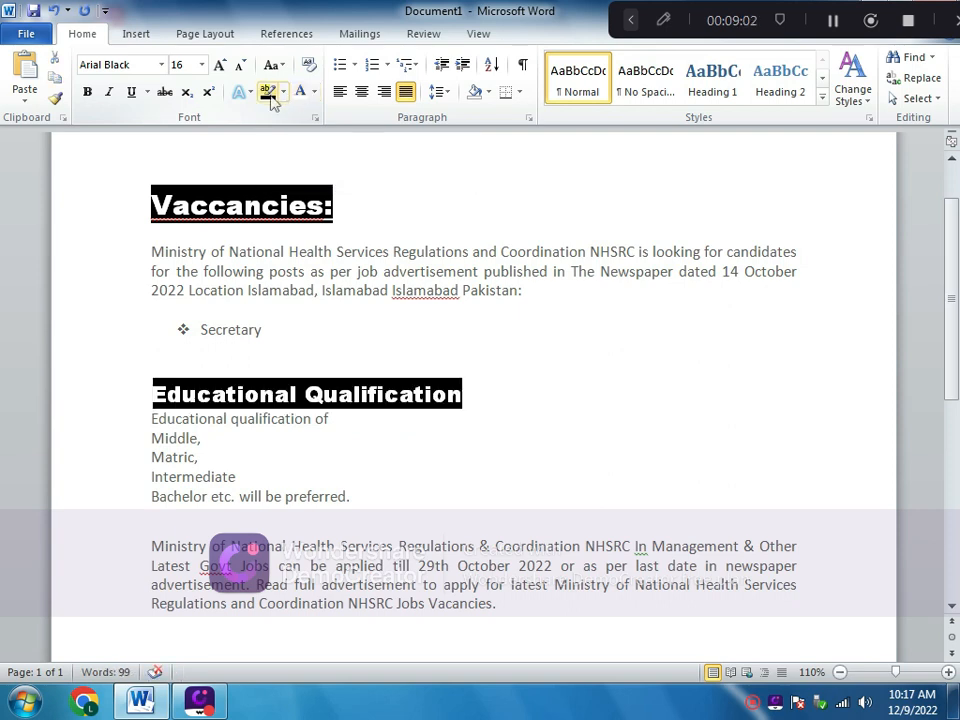
Underline and bold the whole "Educational Qualification" heading.
click(130, 95)
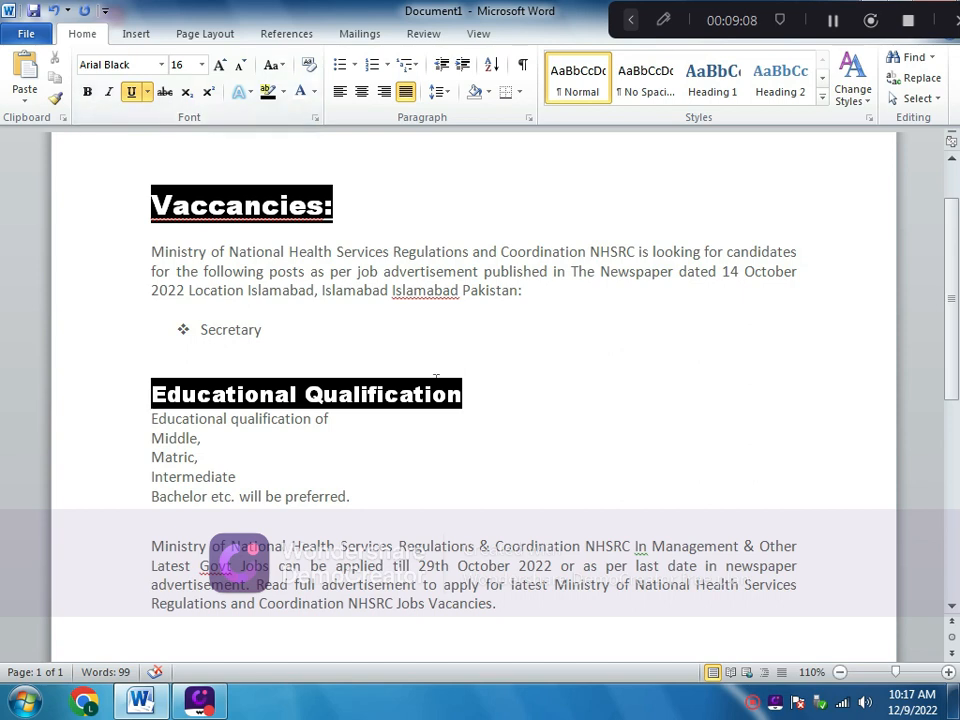
drag(466, 398, 151, 396)
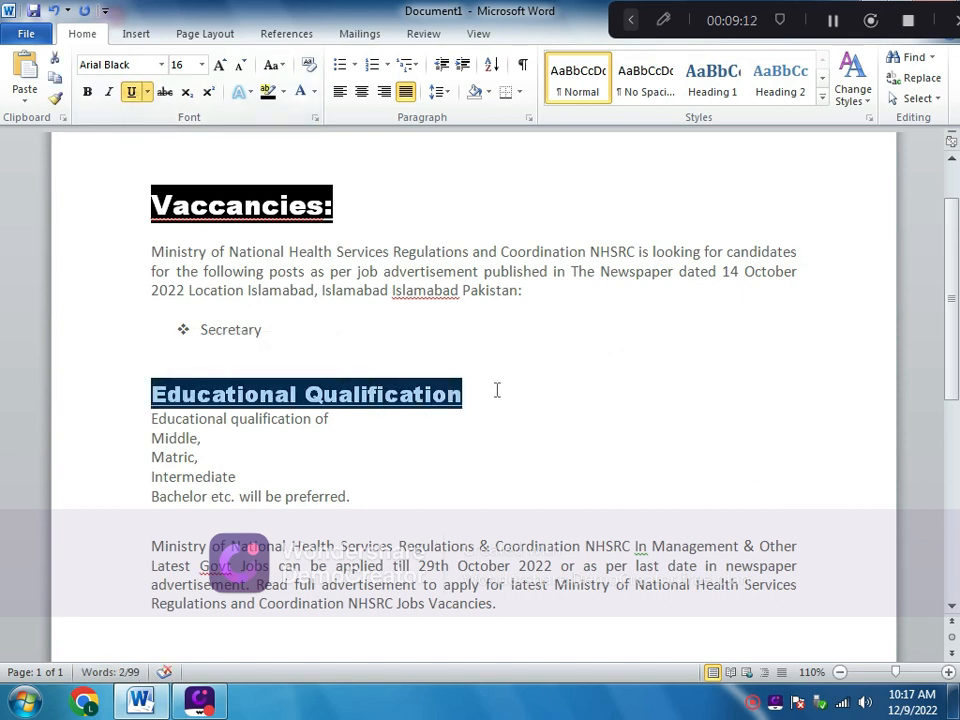
click(87, 91)
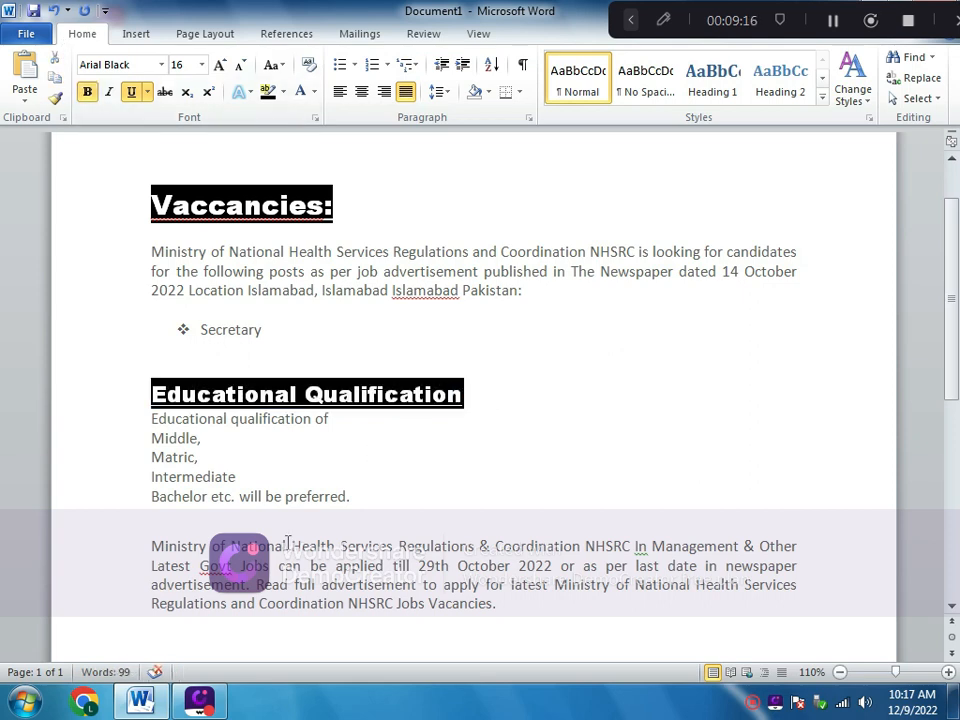
Enter the heading "How To Apply" on the blank line above the last paragraph.
click(158, 520)
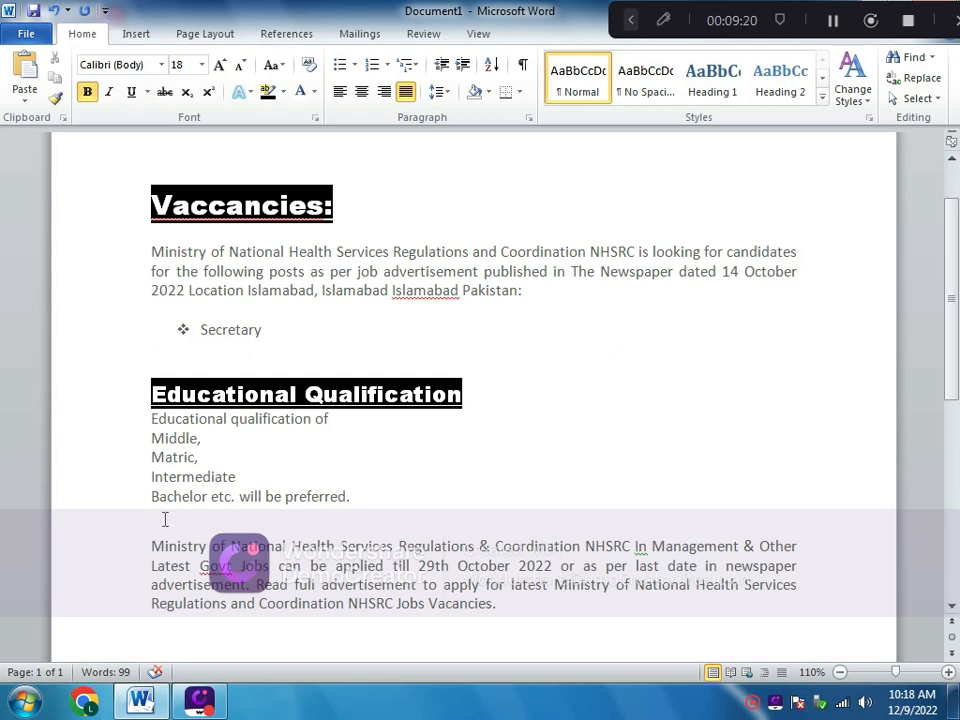
text(Ho)
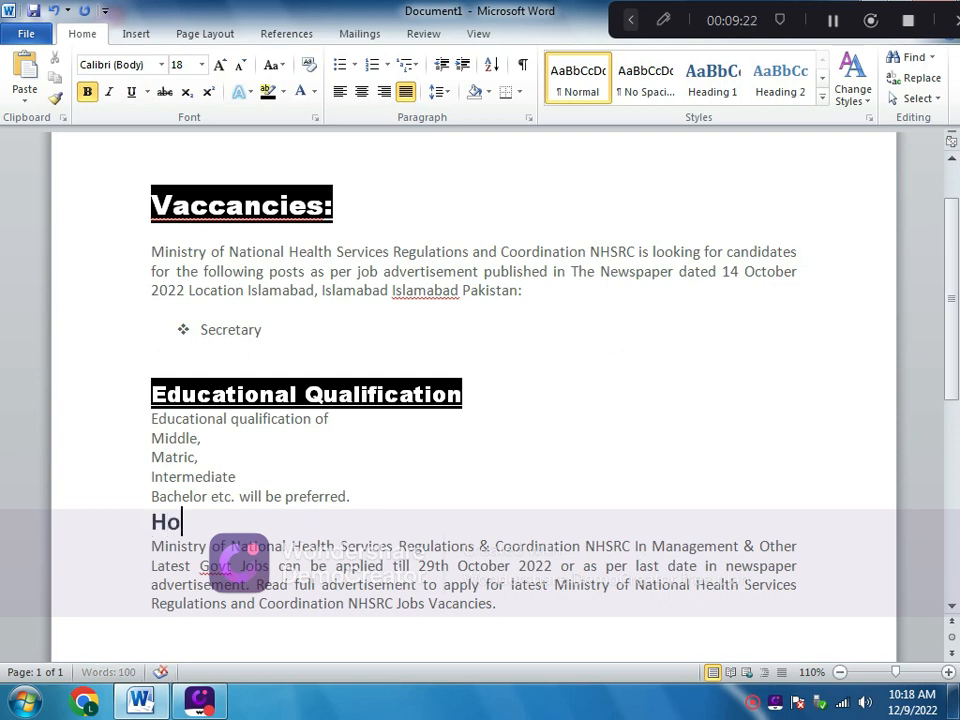
text(w To)
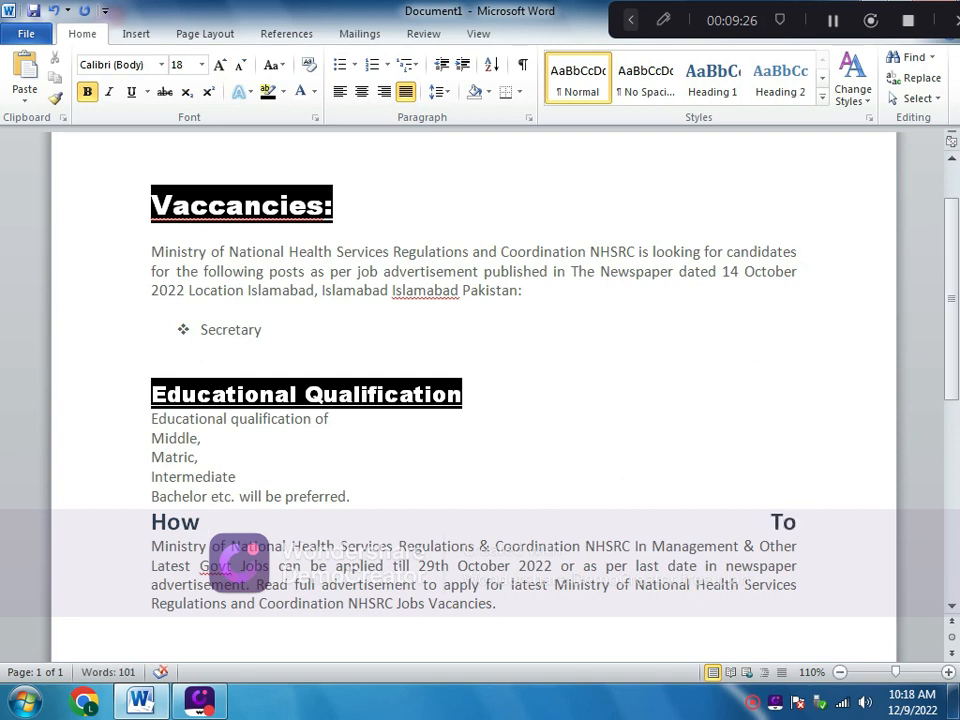
text( A)
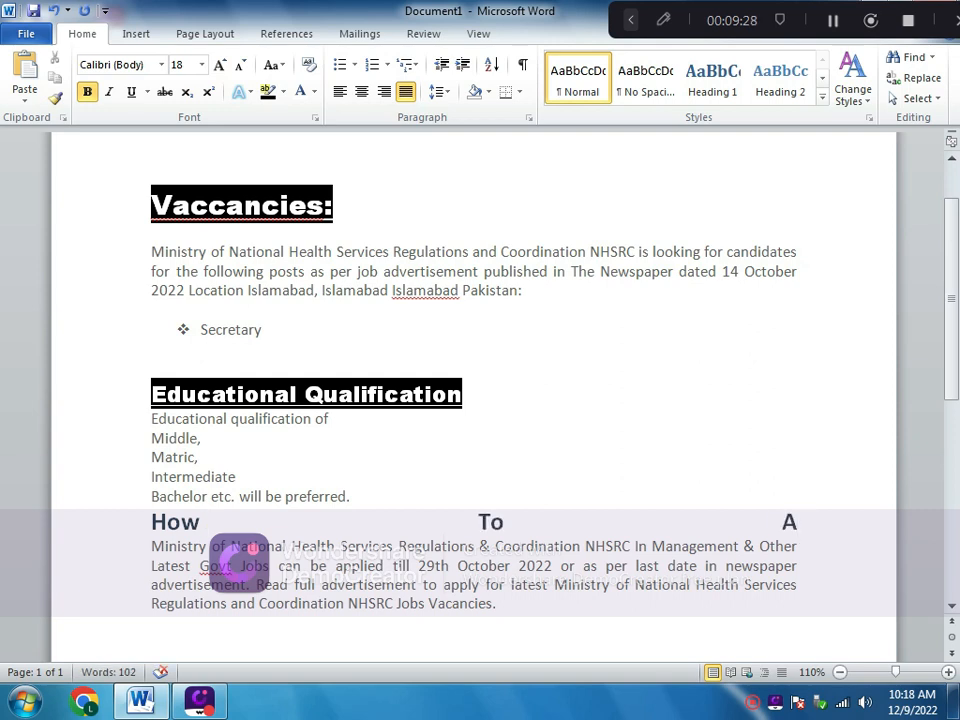
text(pply)
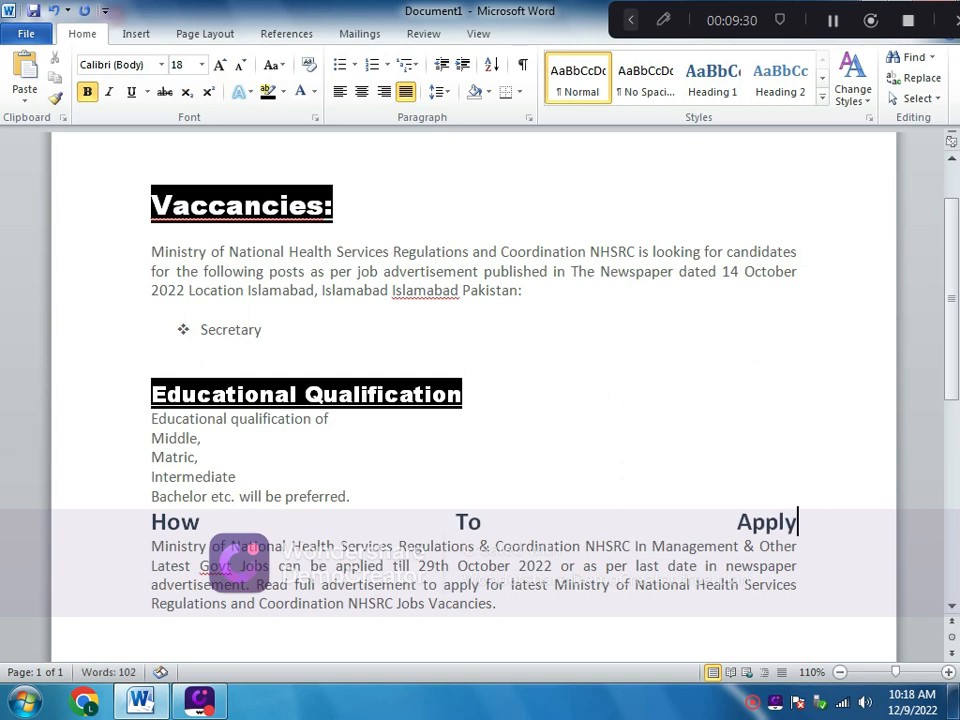
Left-align the "How To Apply" heading.
click(450, 521)
drag(812, 518, 221, 521)
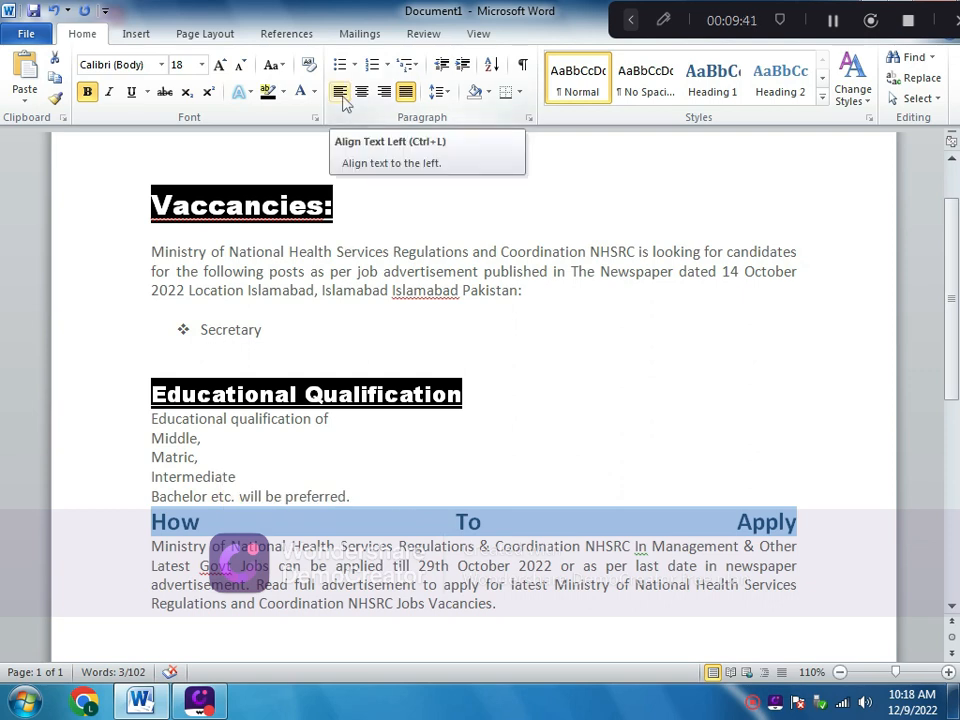
click(341, 93)
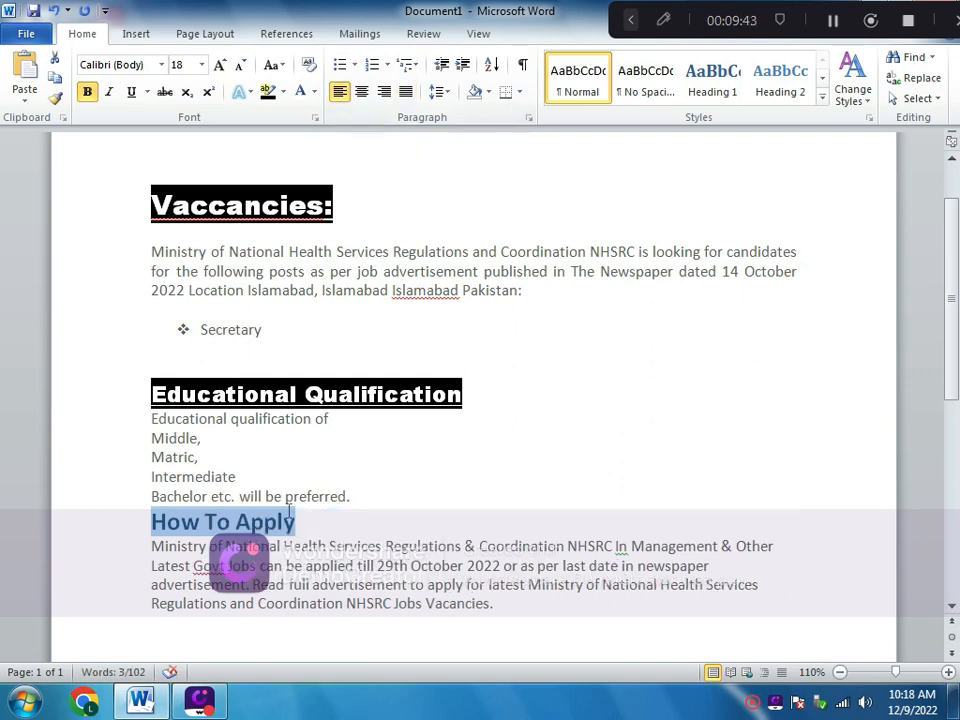
Add a question mark to the end of the "How To Apply" heading and insert a blank line above it.
click(302, 520)
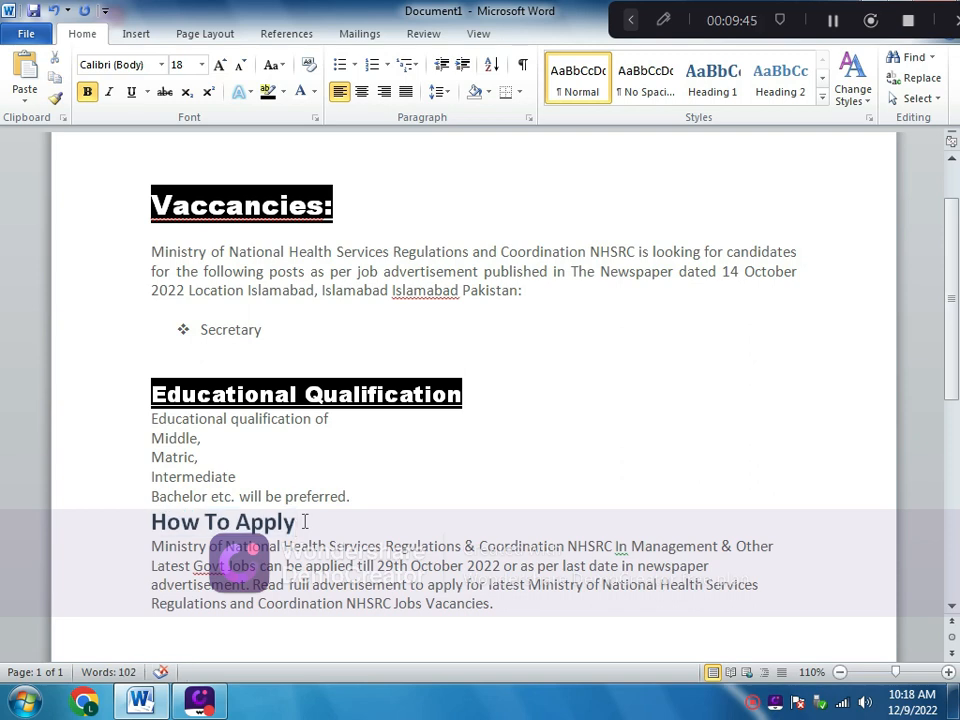
text(?)
key(Home)
key(Return)
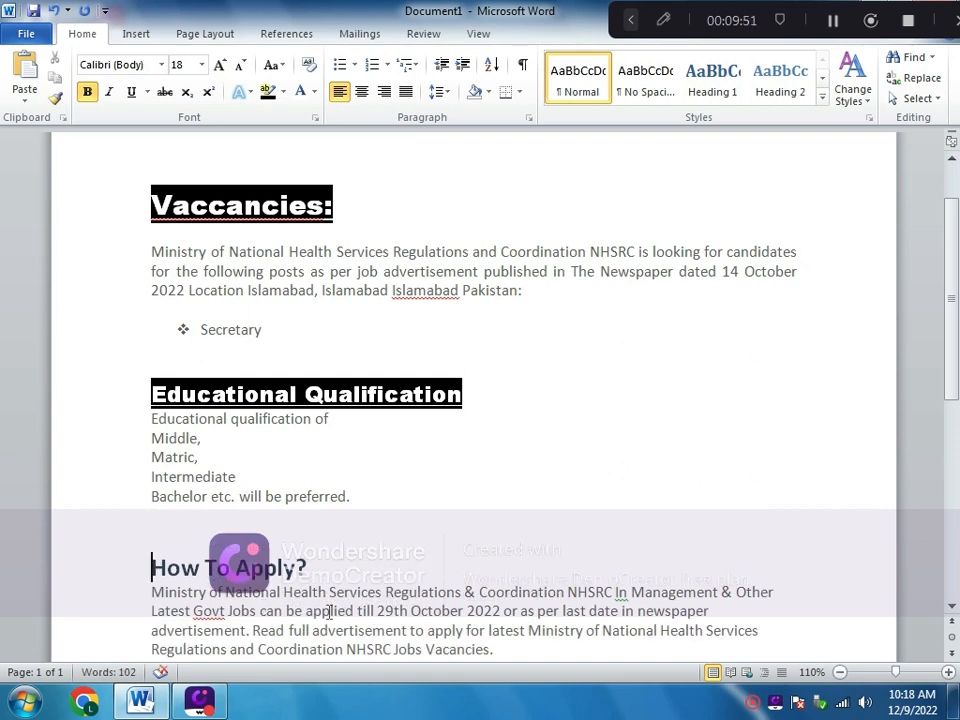
Highlight the "How To Apply?" heading in black.
scroll(290, 600, down, 1)
drag(308, 517, 151, 517)
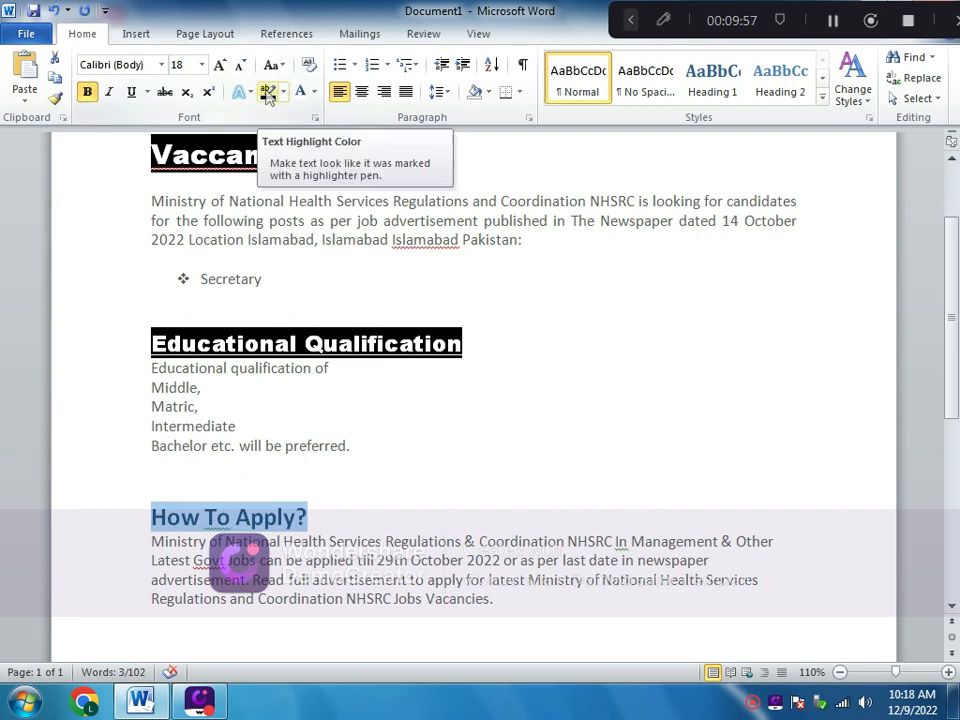
click(267, 92)
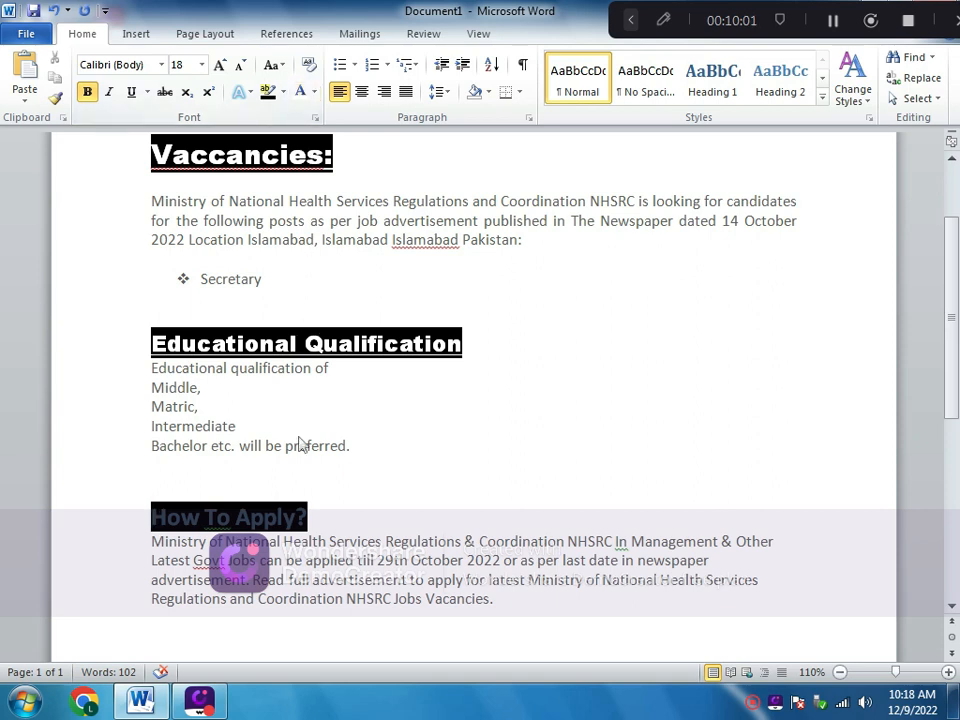
Format the "How To Apply?" heading as white, underlined Arial Black text.
drag(312, 514, 236, 514)
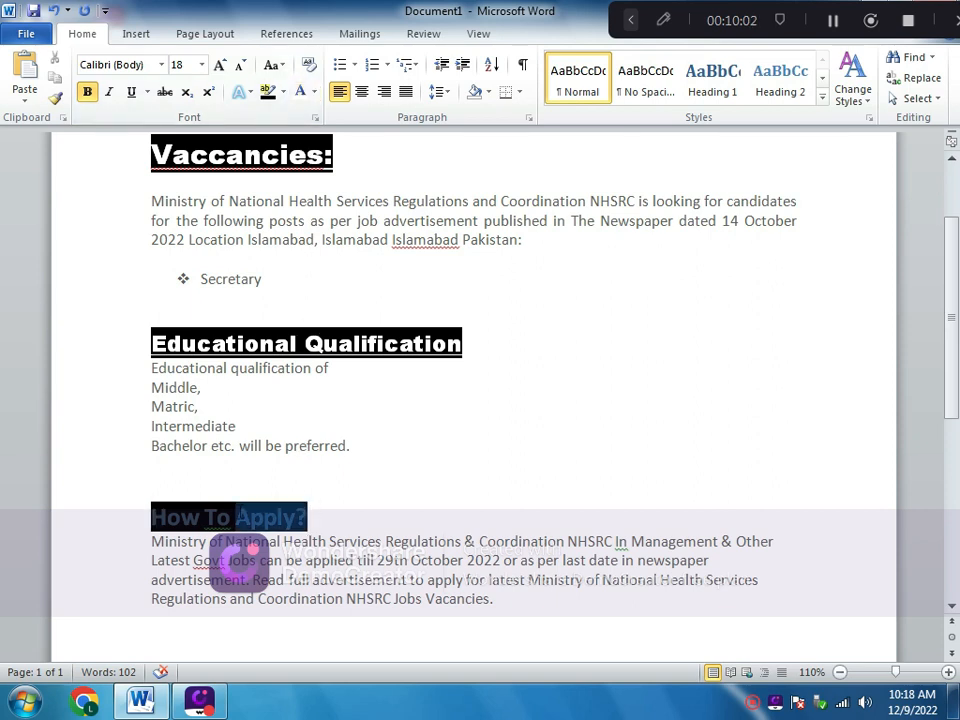
click(299, 92)
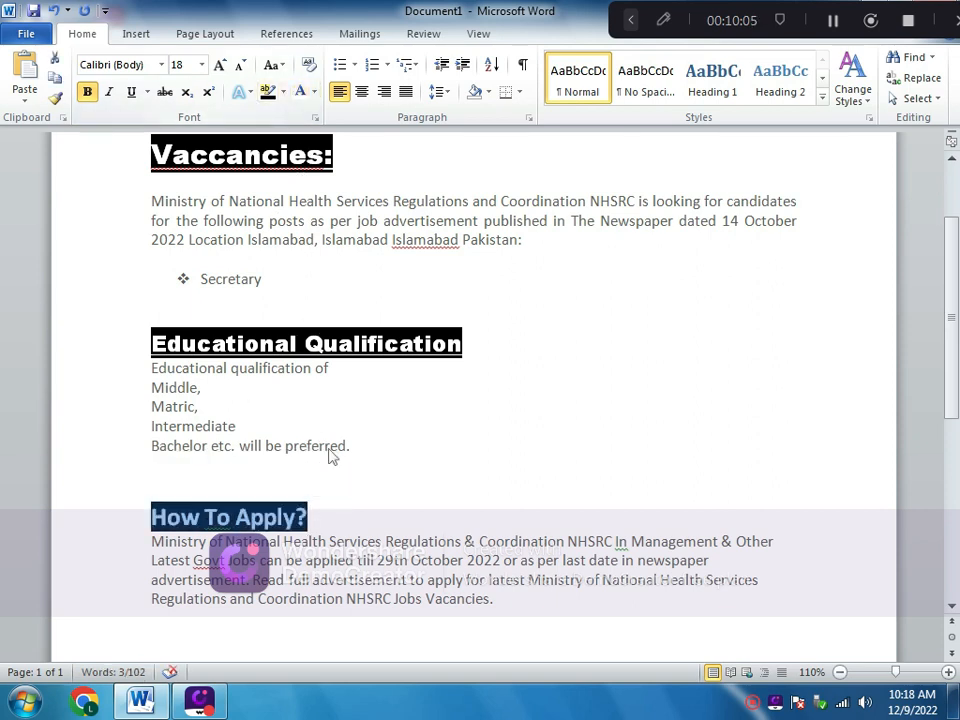
click(161, 65)
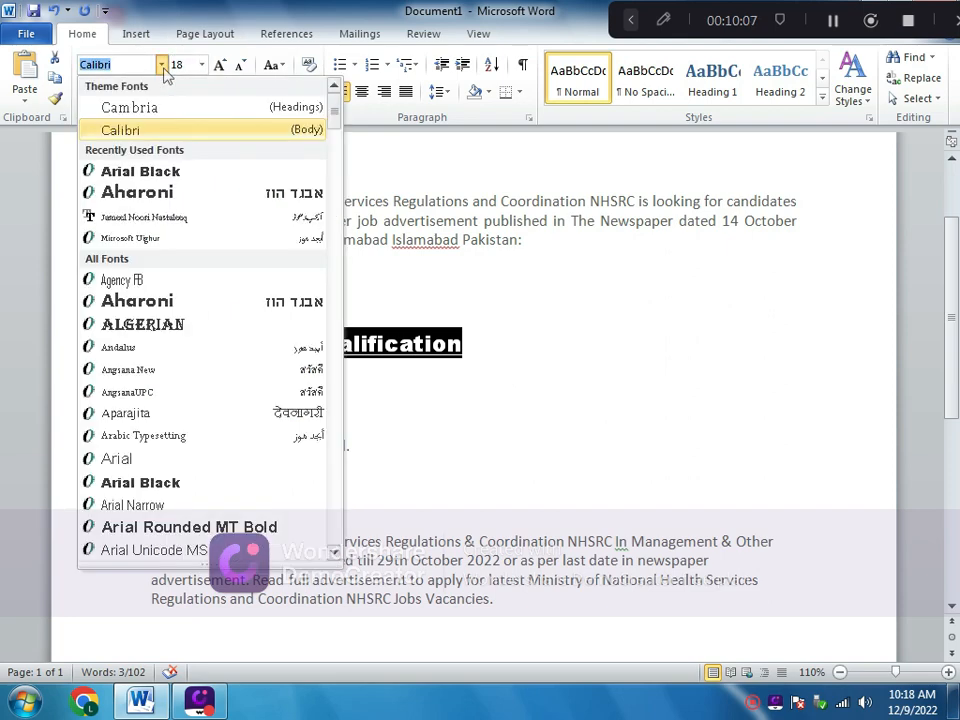
click(167, 182)
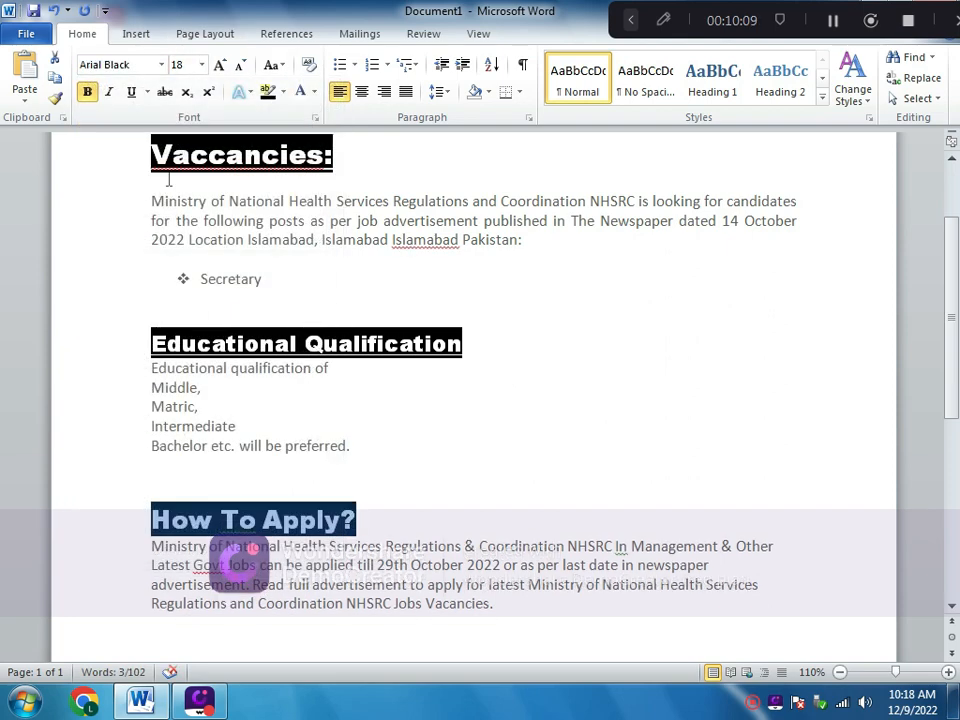
click(131, 92)
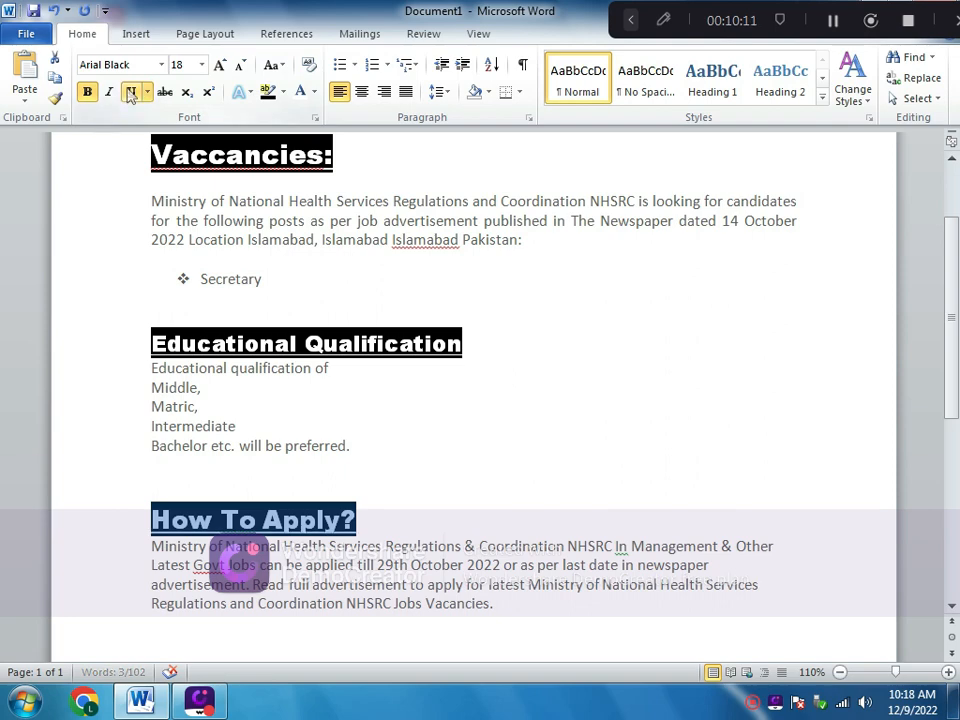
click(386, 512)
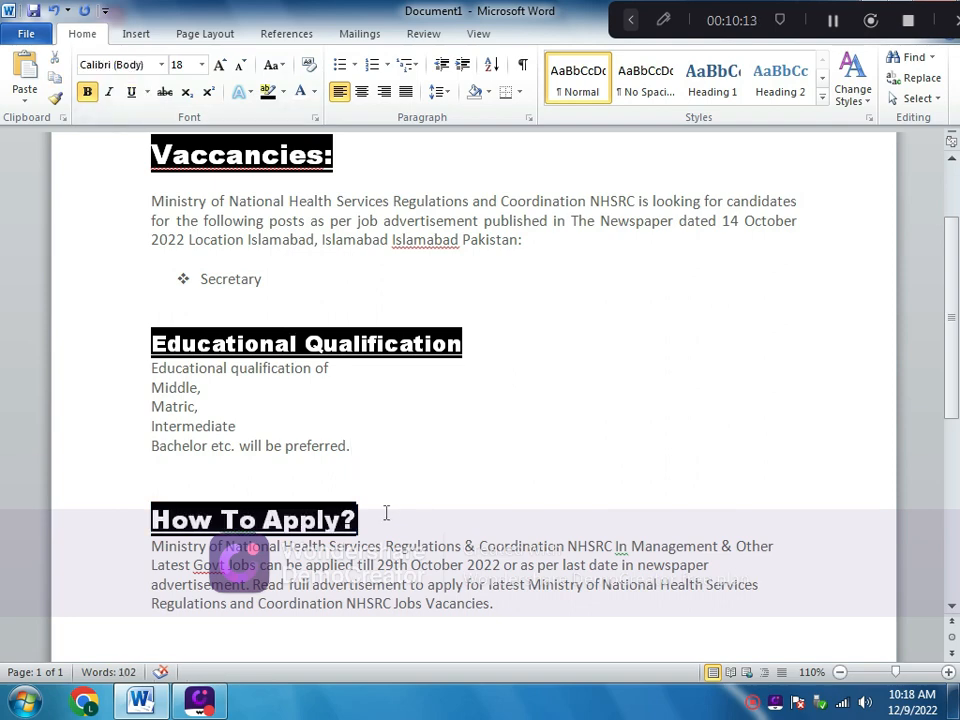
Insert a blank line between the "Educational Qualification" heading and the text below it.
scroll(384, 513, up, 3)
scroll(384, 513, down, 2)
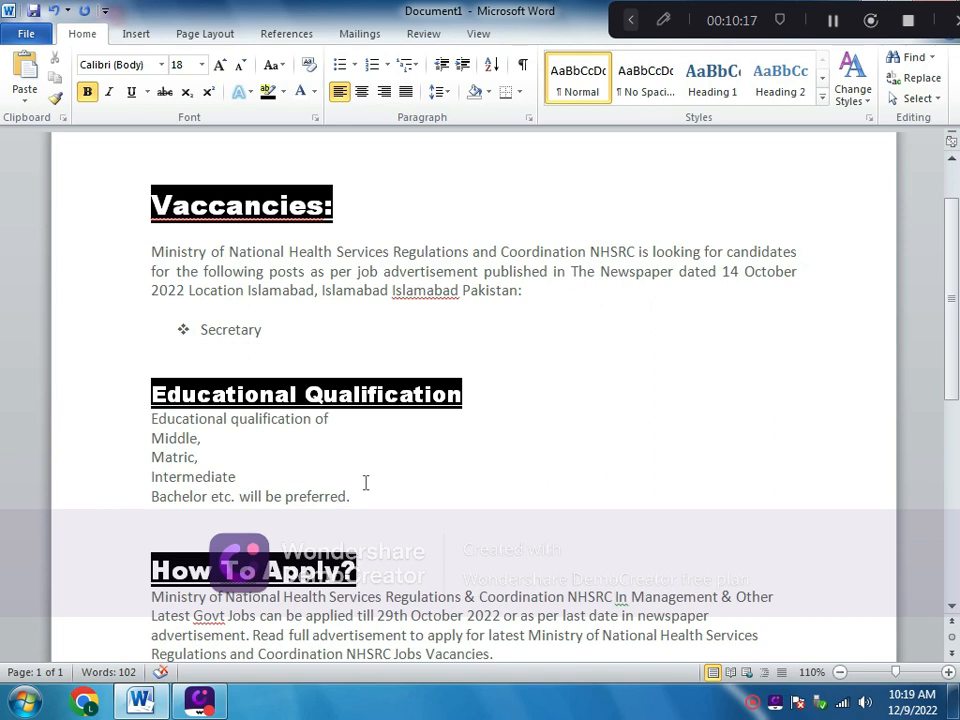
click(151, 420)
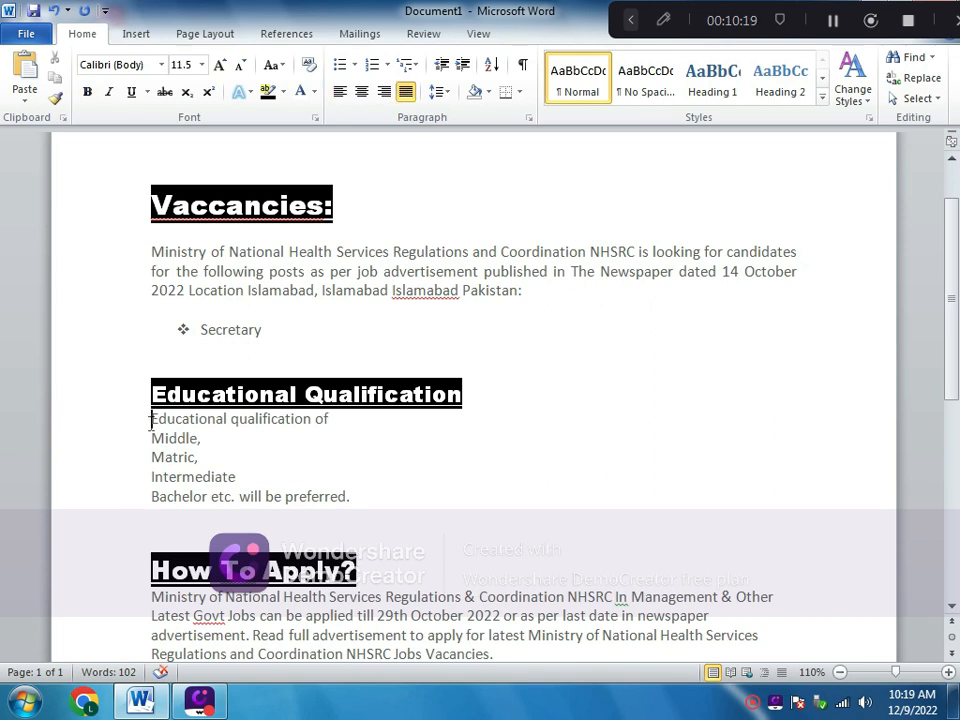
key(Return)
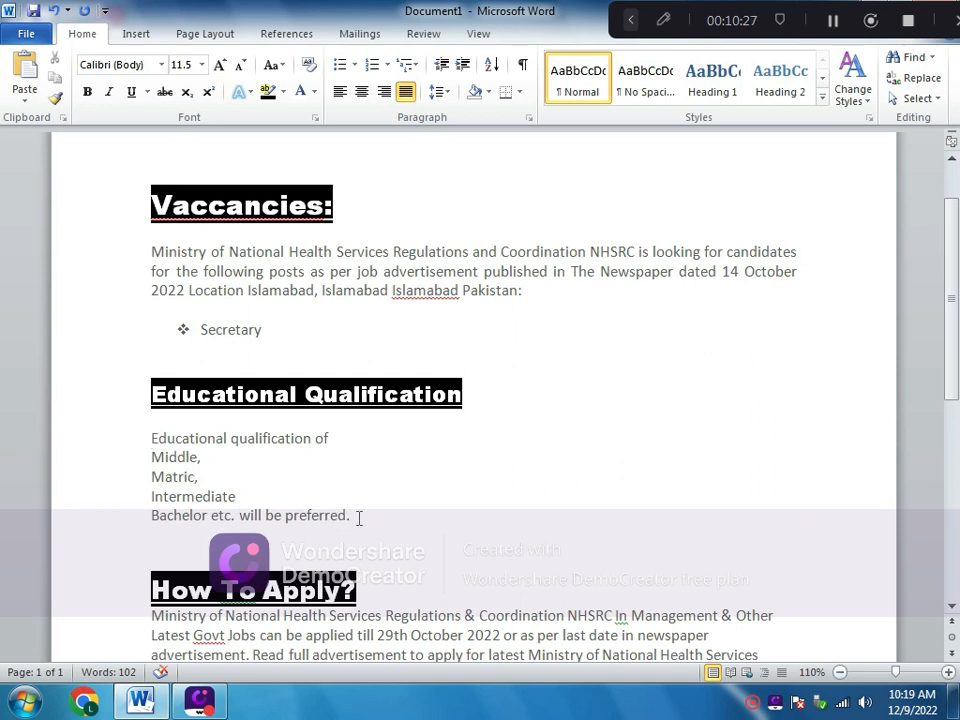
Turn the five lines under "Educational Qualification" into a bulleted list with the same diamond bullets as "Secretary".
drag(359, 518, 172, 450)
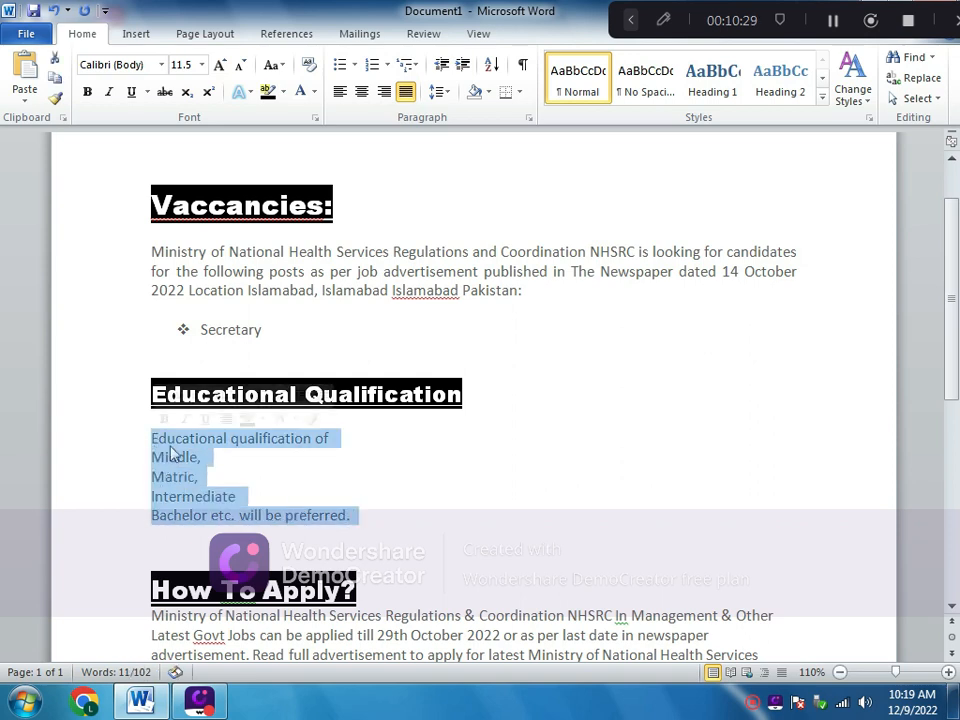
click(342, 65)
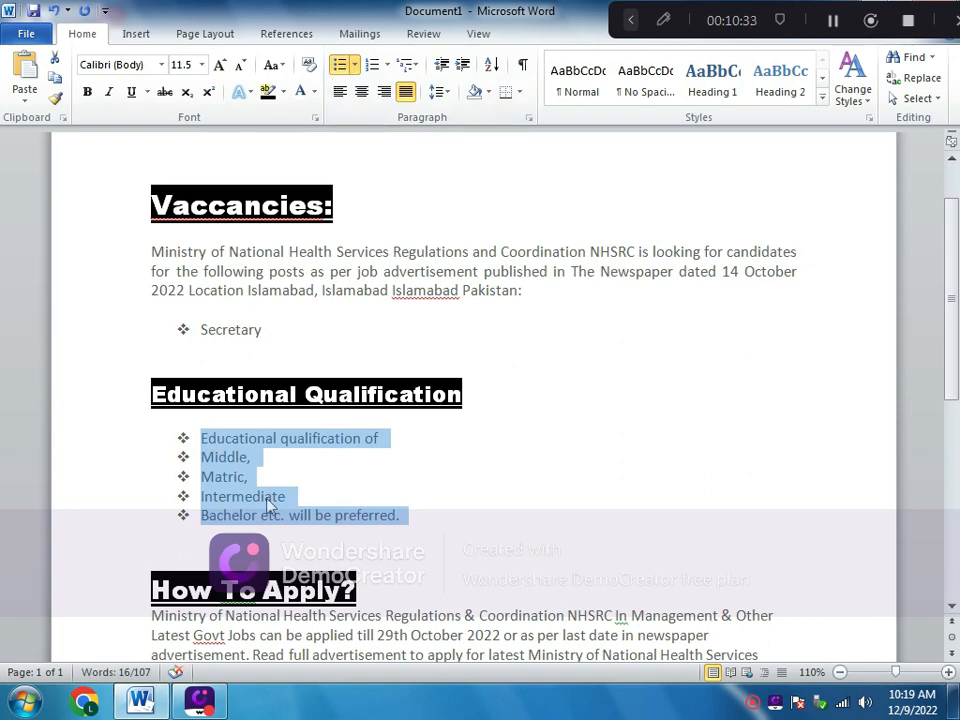
click(313, 474)
Review the formatting of the whole document, from the "Vaccancies:" heading through the "How To Apply?" section.
scroll(313, 474, down, 3)
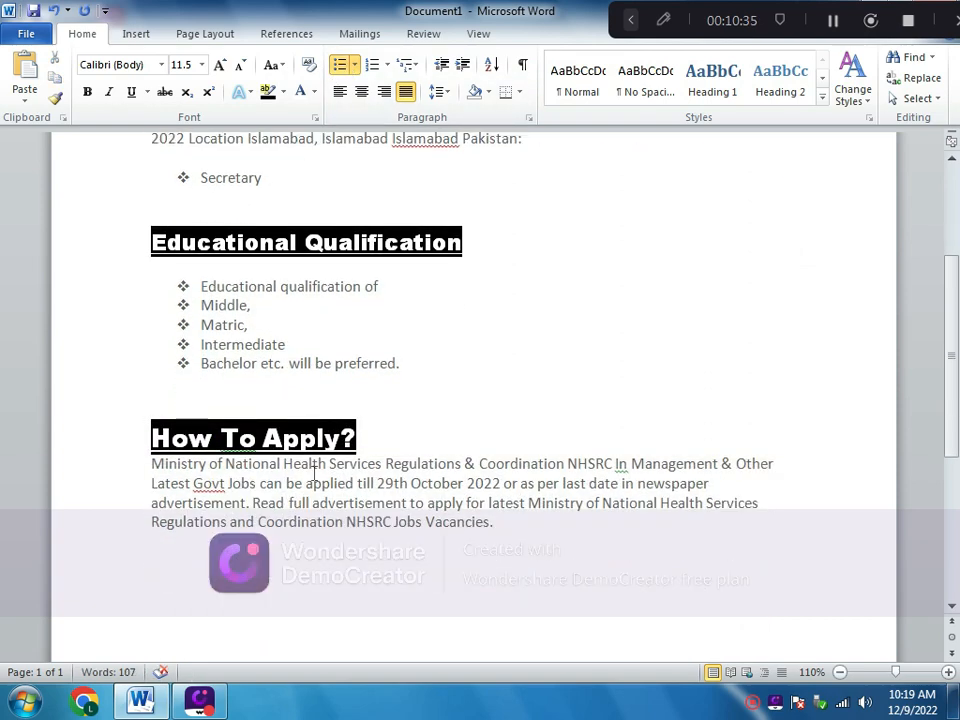
scroll(313, 474, up, 3)
scroll(313, 473, up, 1)
scroll(313, 473, down, 1)
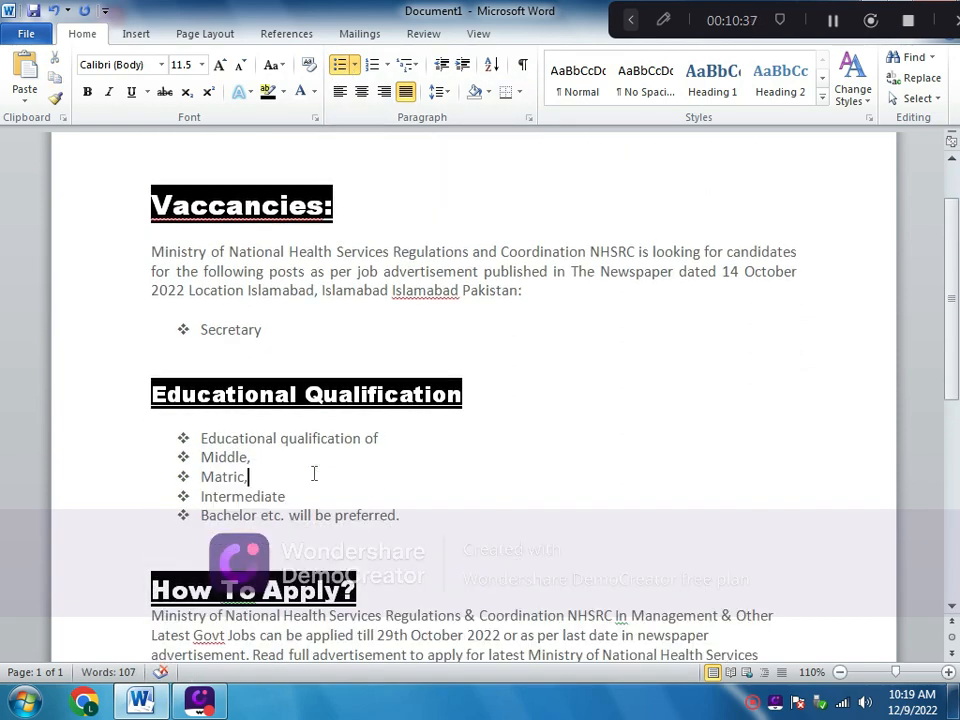
scroll(313, 474, down, 1)
scroll(313, 474, down, 4)
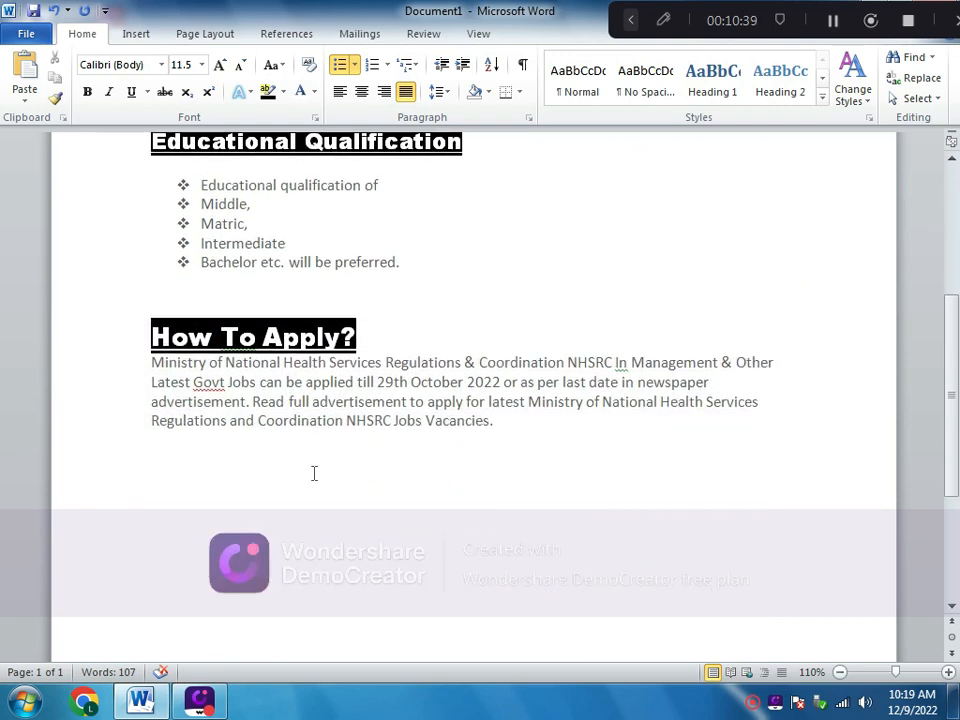
scroll(313, 474, up, 7)
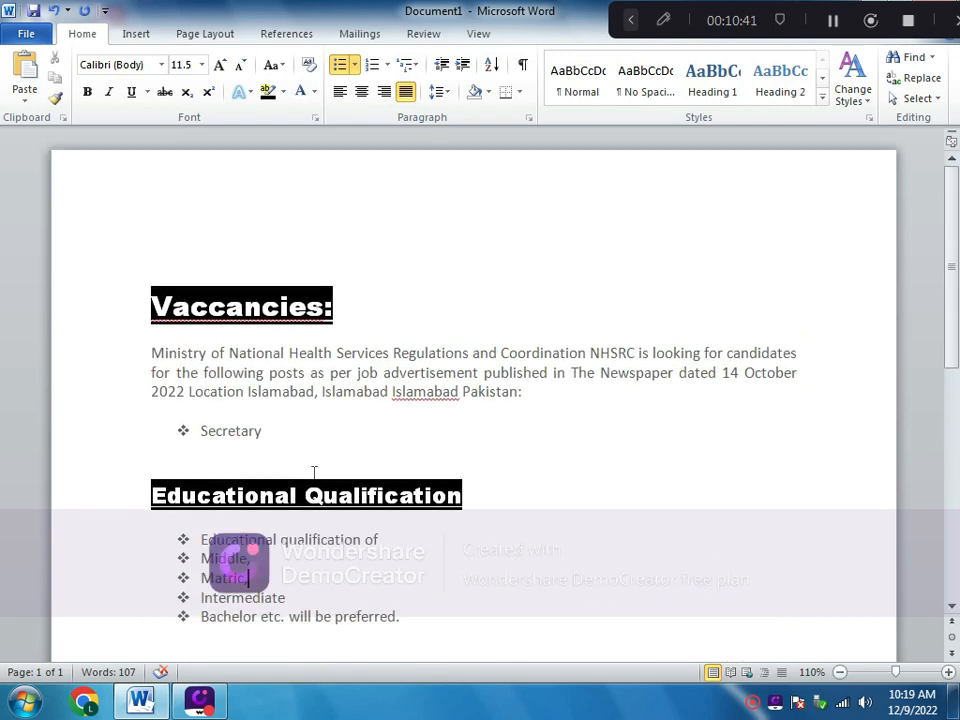
scroll(313, 473, down, 4)
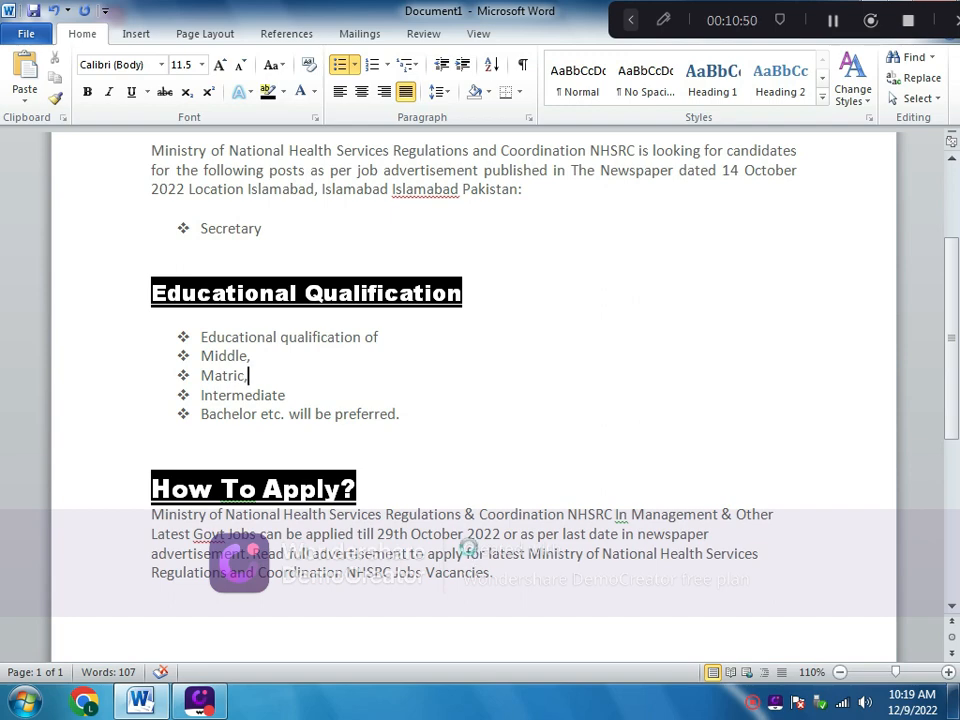
Bring up the Save As dialog for the document in three different ways, cancelling it each time.
key(ctrl+s)
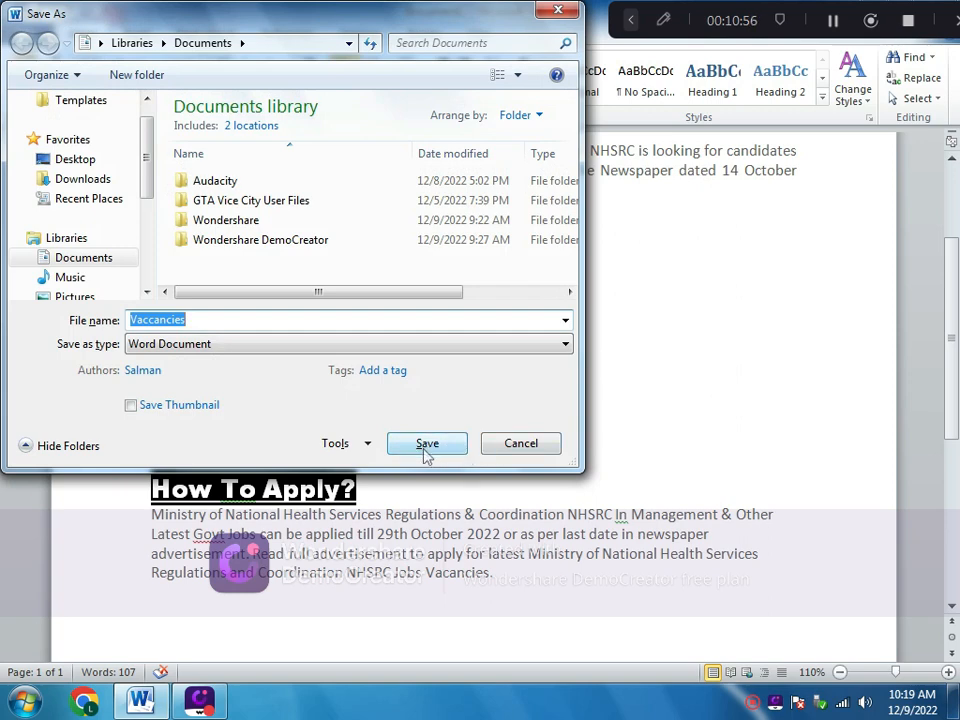
click(518, 445)
scroll(410, 440, up, 3)
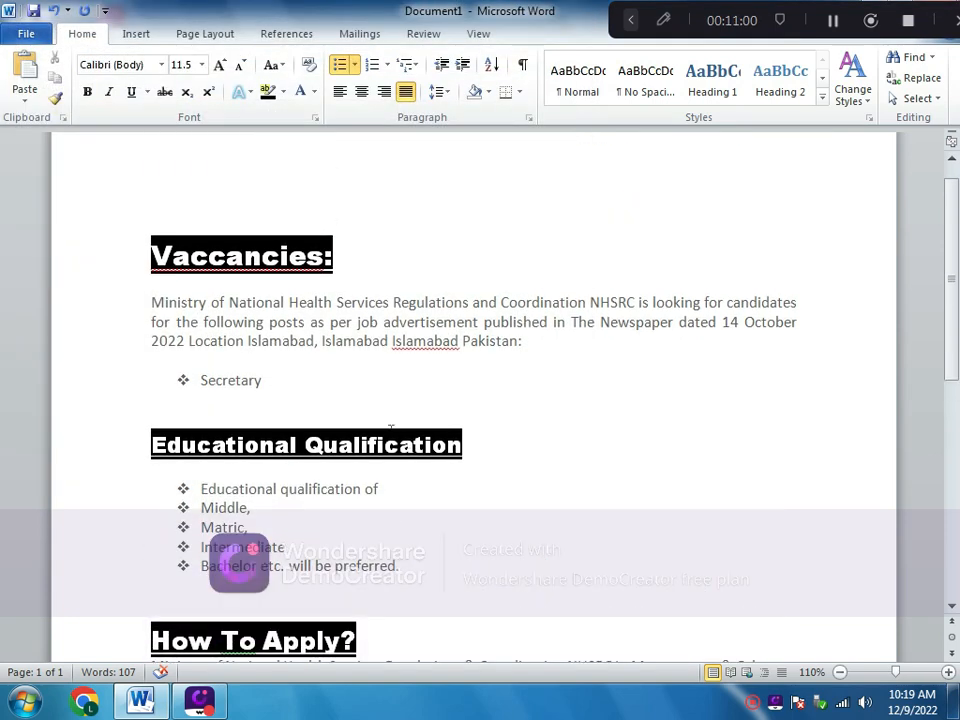
scroll(289, 418, down, 2)
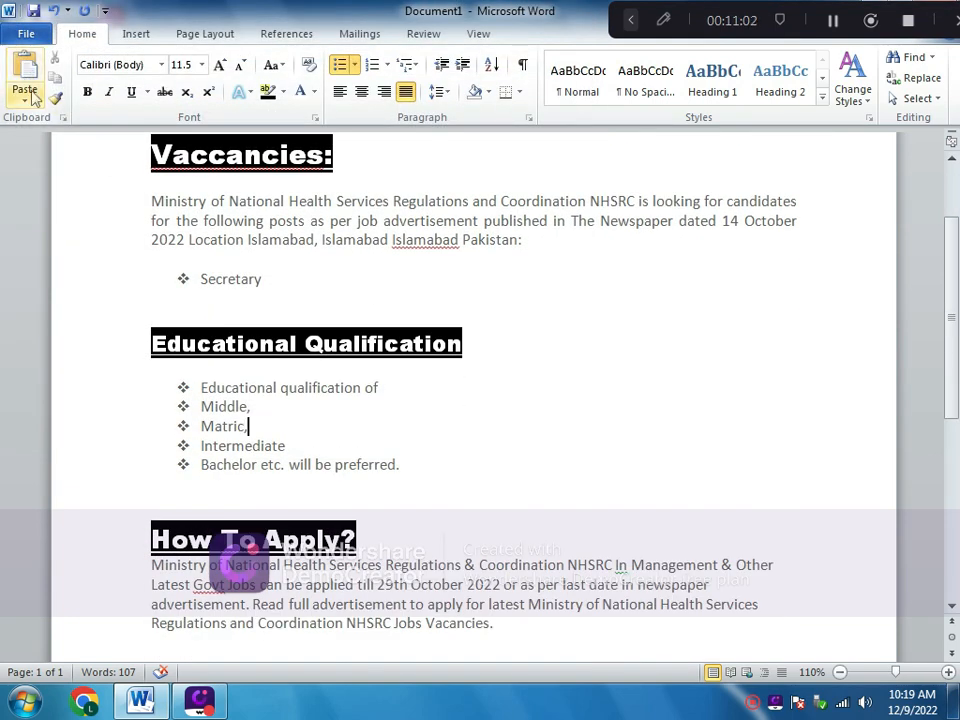
click(28, 33)
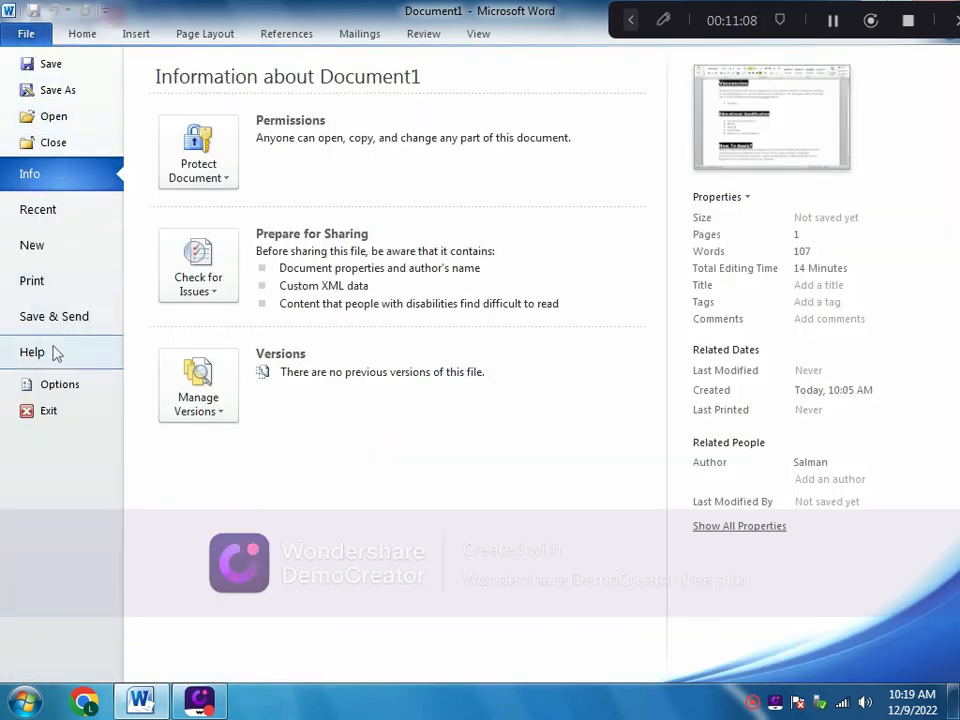
click(50, 65)
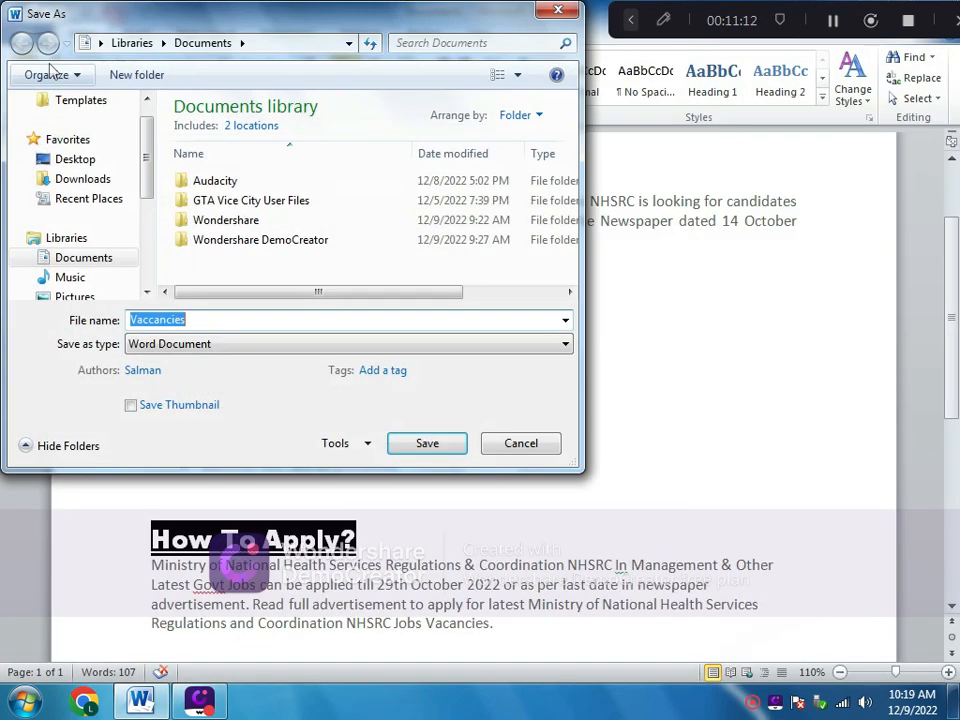
click(519, 443)
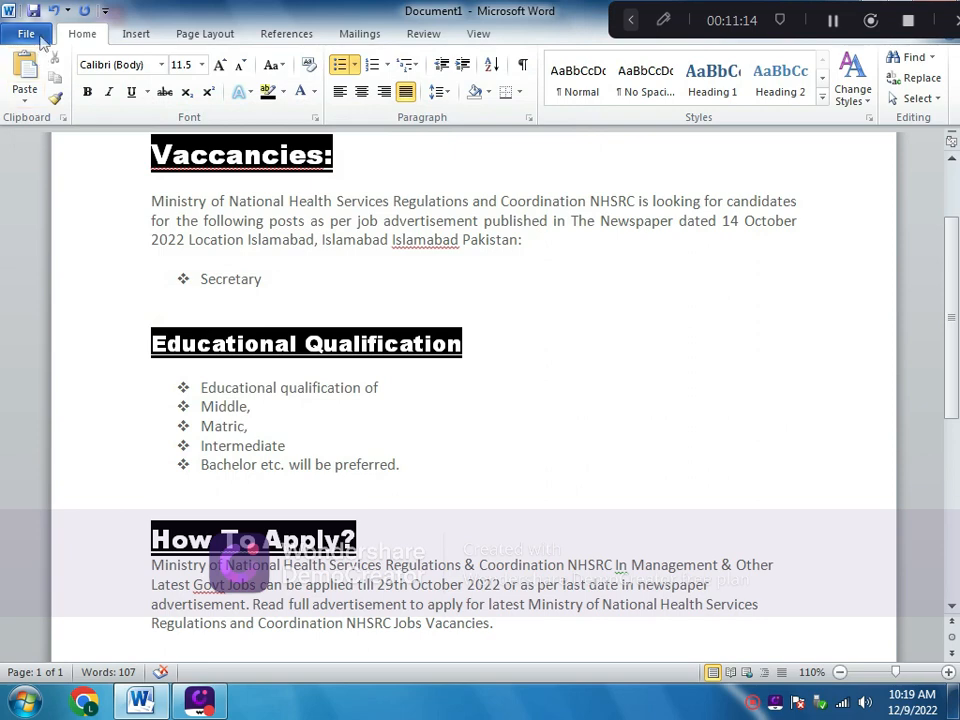
click(33, 10)
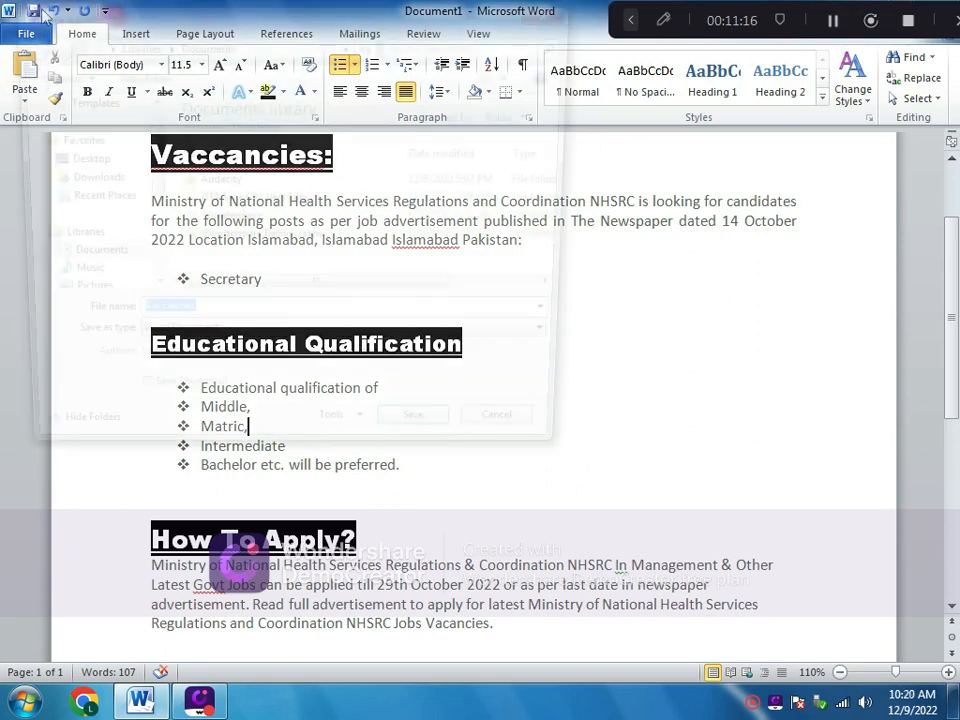
click(542, 443)
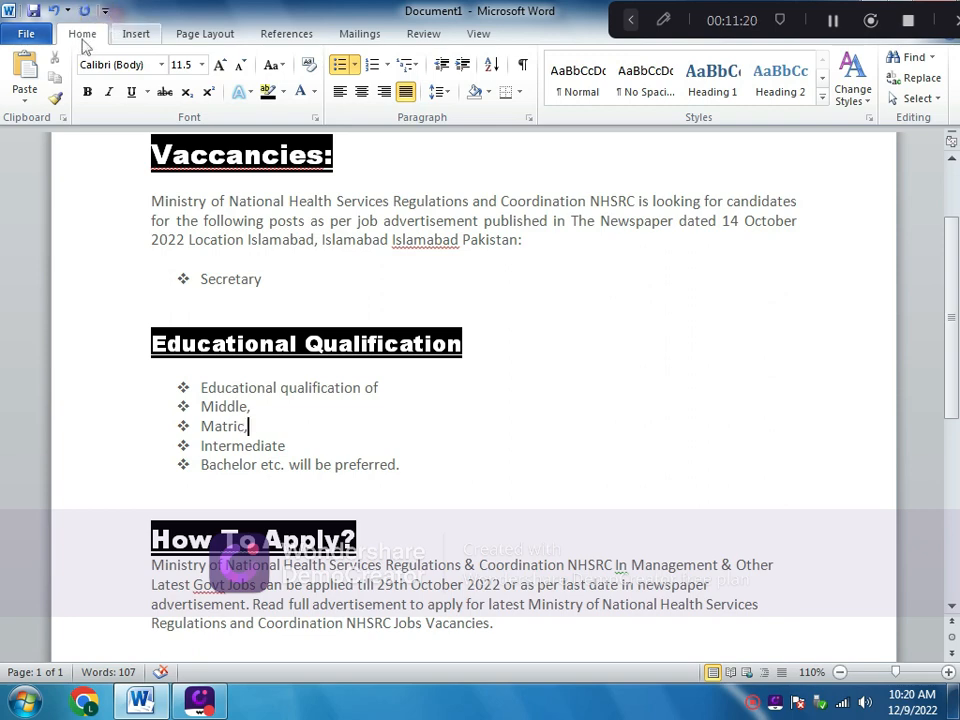
Undo the bullets and blank line under "Educational Qualification", plus the underline, Arial Black font and white colour of "How To Apply?".
scroll(304, 437, down, 1)
scroll(304, 437, up, 2)
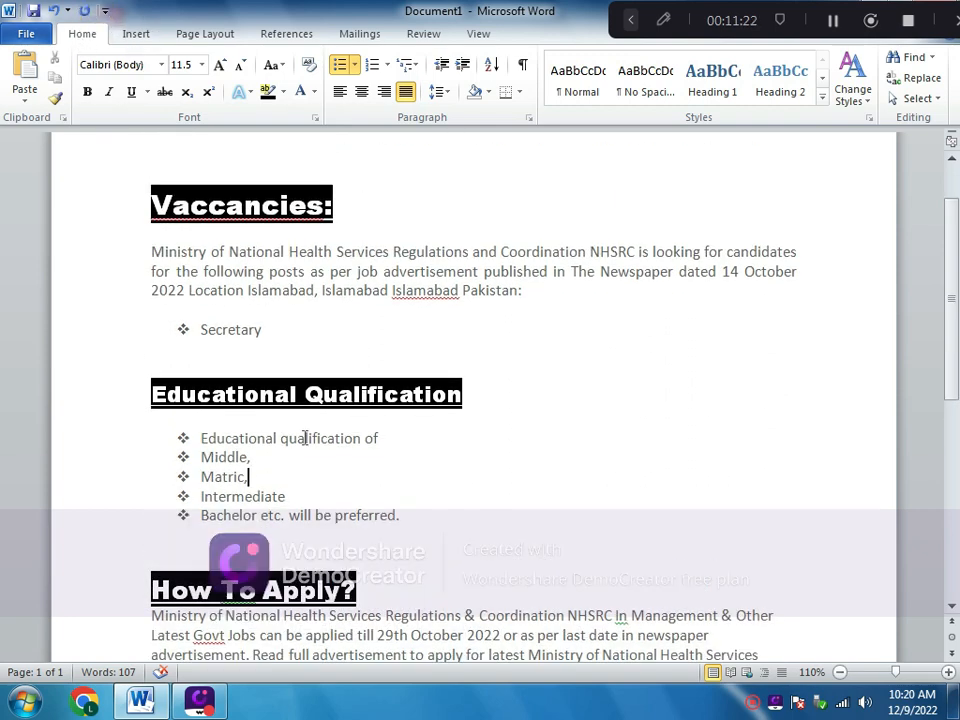
scroll(304, 436, down, 1)
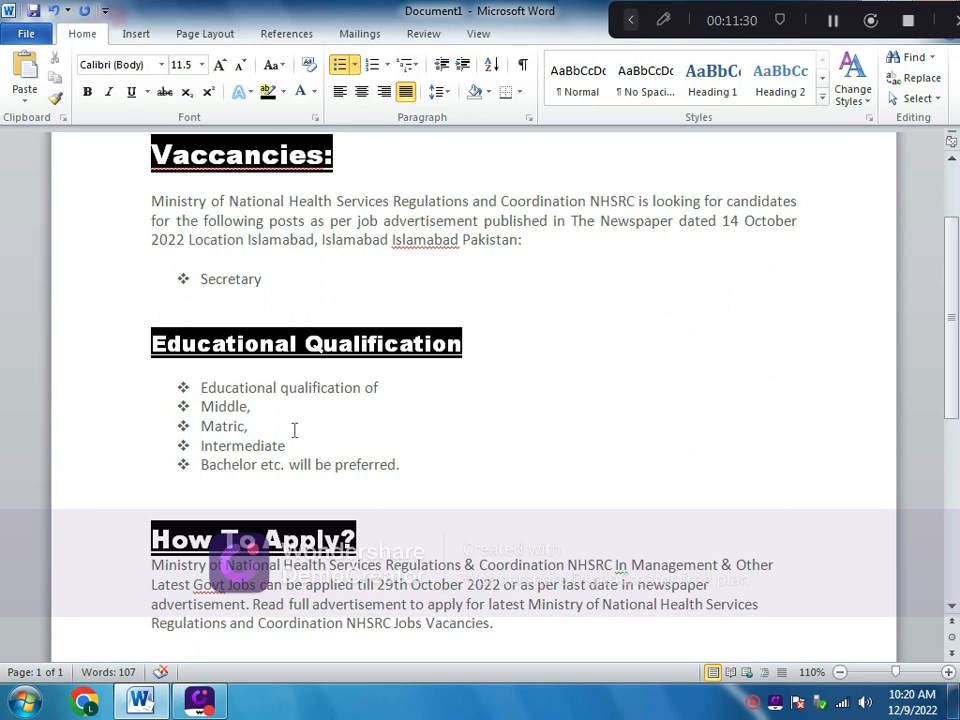
key(ctrl+z)
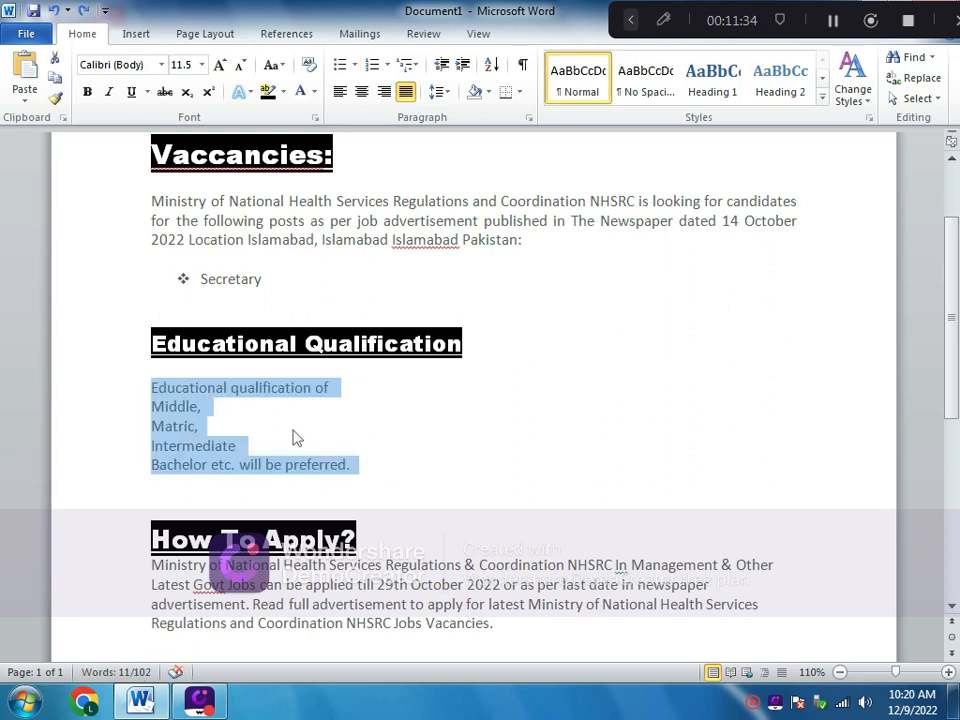
key(ctrl+z)
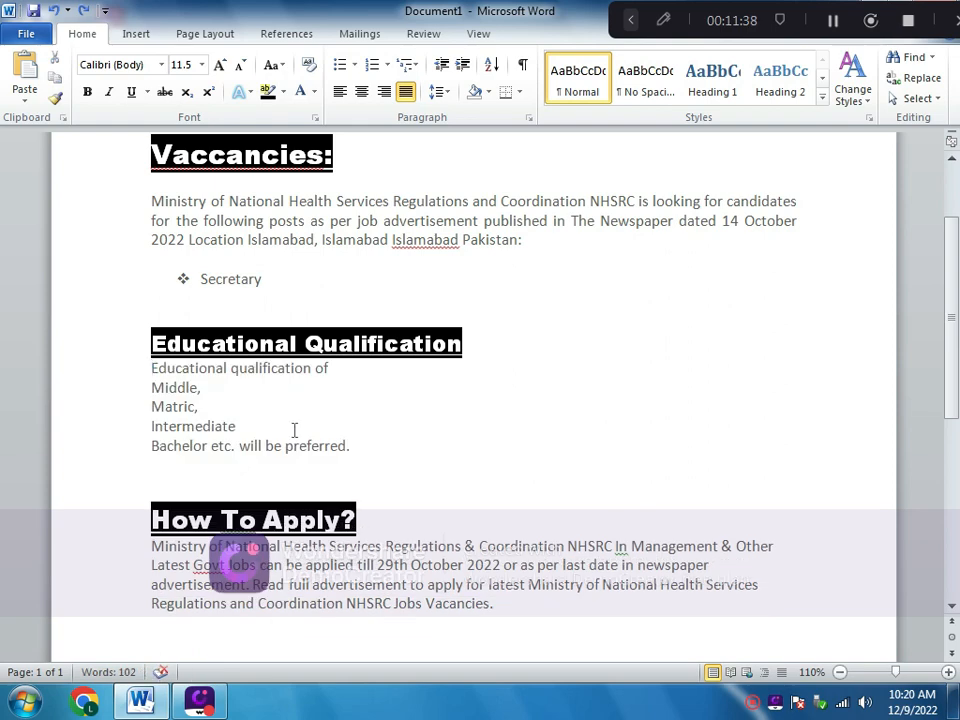
key(ctrl+z)
key(ctrl+z)
key(ctrl+z)
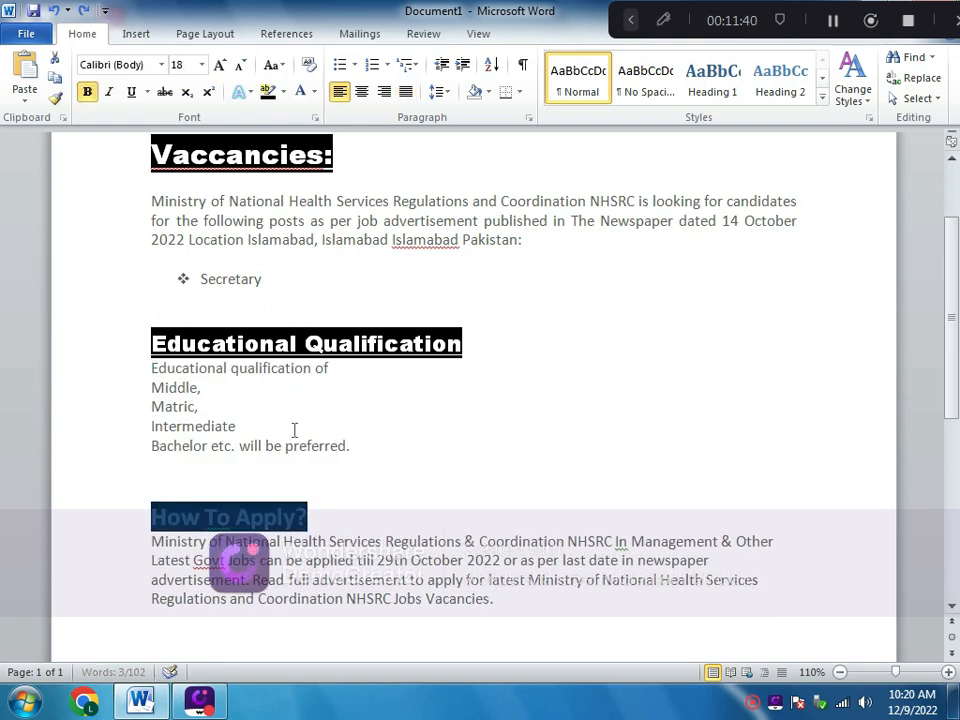
Undo the insertion of the "How To Apply?" heading together with its bold formatting, larger size and black highlight.
key(ctrl+z)
key(ctrl+z)
key(ctrl+z)
key(ctrl+z)
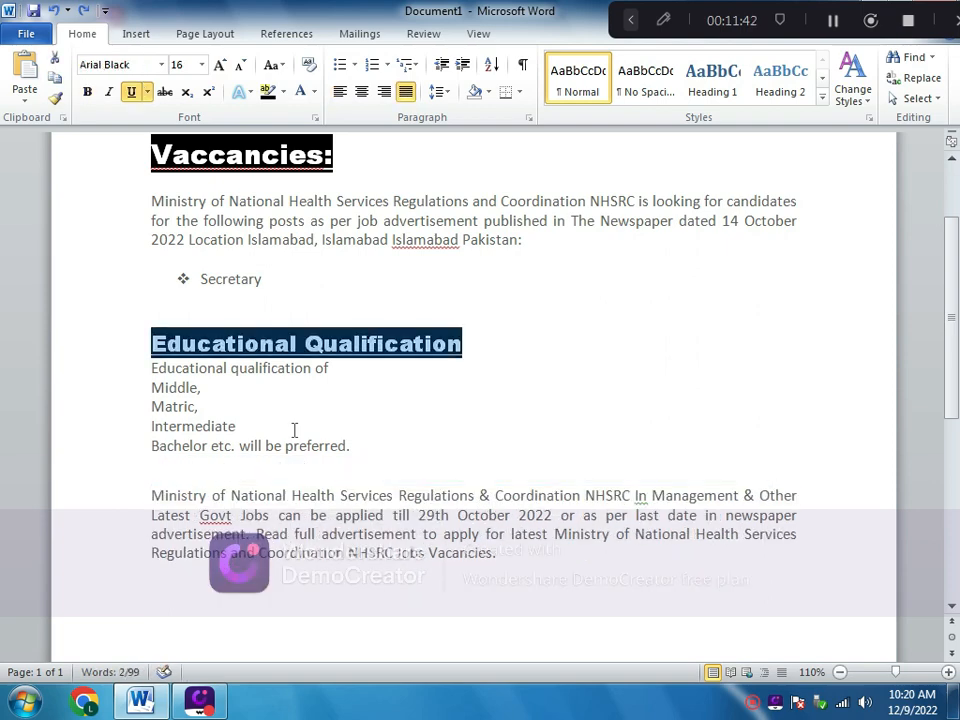
Undo the font, size, underline, colour and highlight formatting and the capital Q of the "Educational Qualification" heading.
key(ctrl+z)
key(ctrl+z)
key(ctrl+z)
key(ctrl+z)
key(ctrl+z)
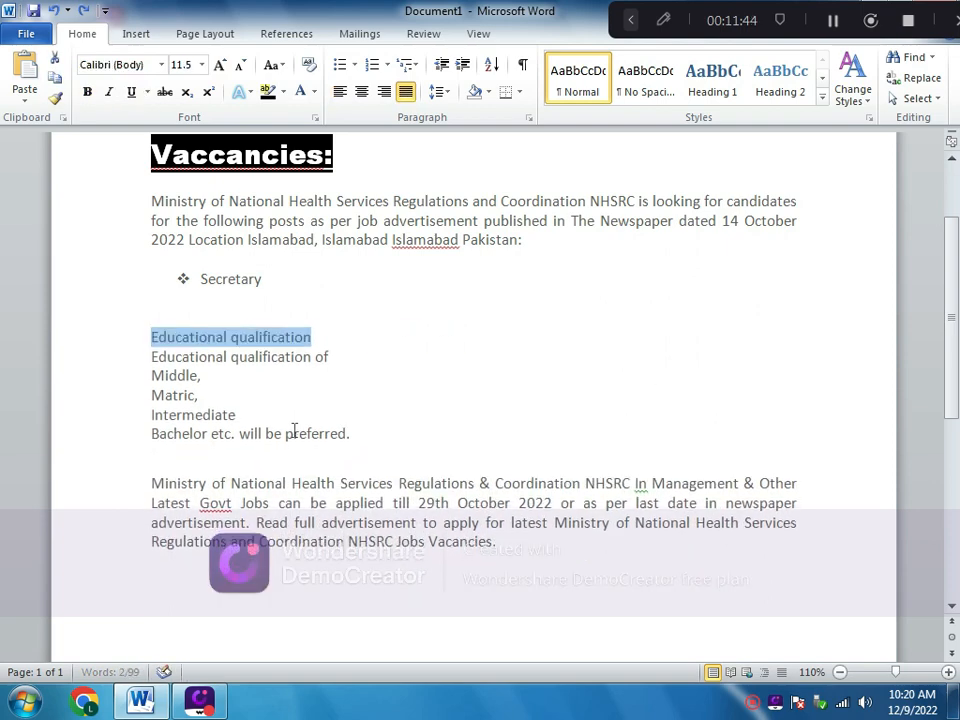
Undo the added "Educational qualification" line, the bullet on "Secretary" and the white-on-black colouring of "Vaccancies:".
key(ctrl+z)
key(ctrl+z)
key(ctrl+z)
key(ctrl+z)
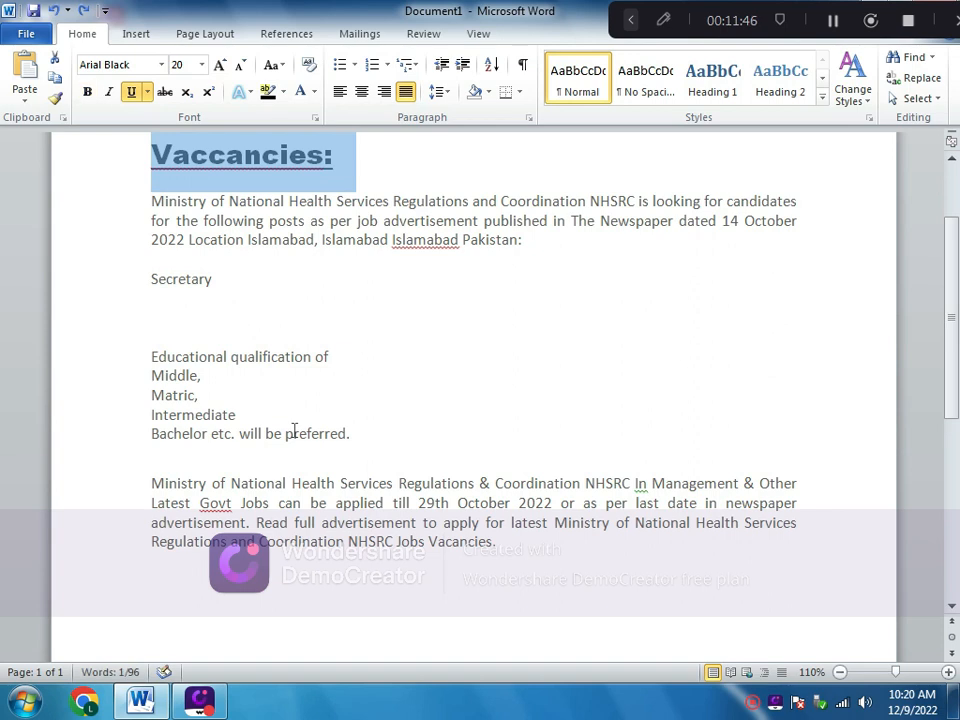
Undo the remaining formatting of the "Vaccancies:" heading and the heading text itself.
key(ctrl+z)
key(ctrl+z)
key(ctrl+z)
key(ctrl+z)
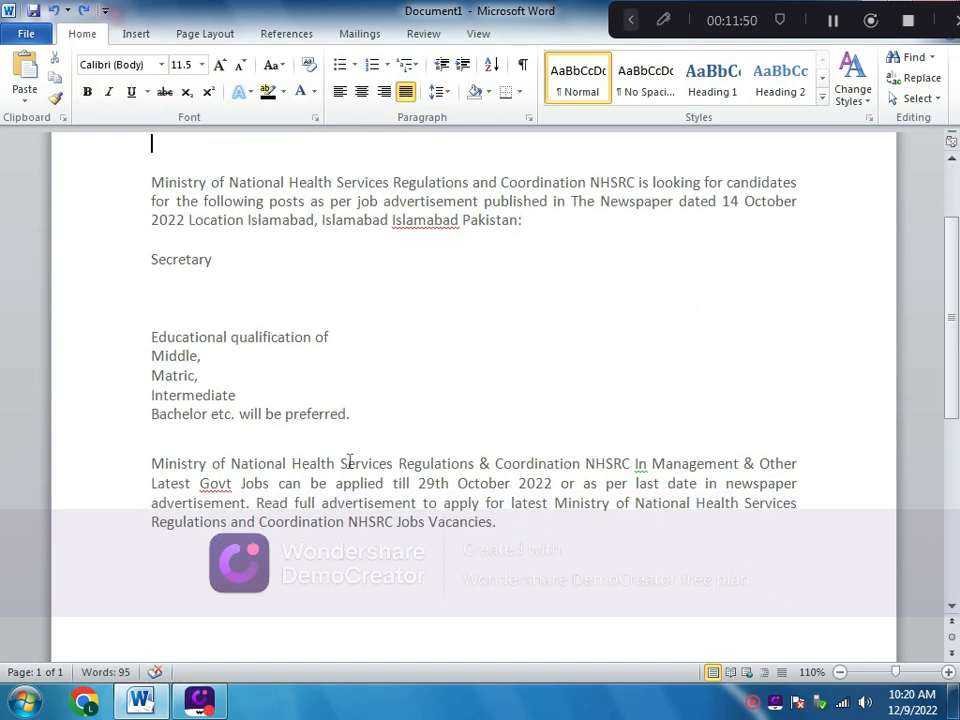
scroll(349, 461, up, 3)
scroll(349, 461, down, 2)
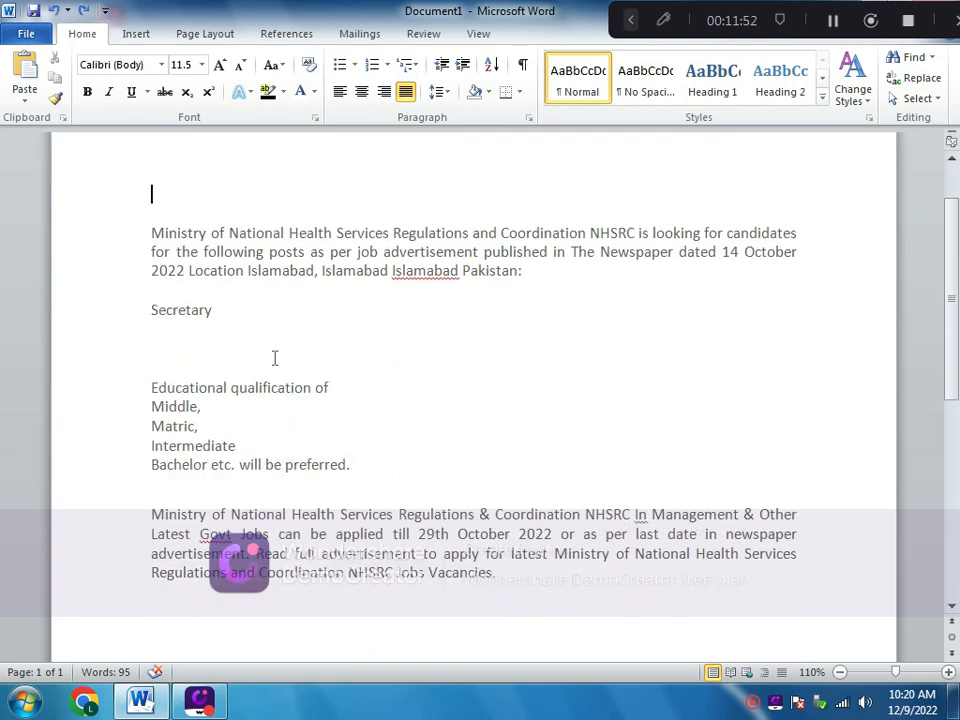
Redo the formatted "Vaccancies:" heading, the diamond bullet on "Secretary" and the added "Educational qualification" line.
click(85, 11)
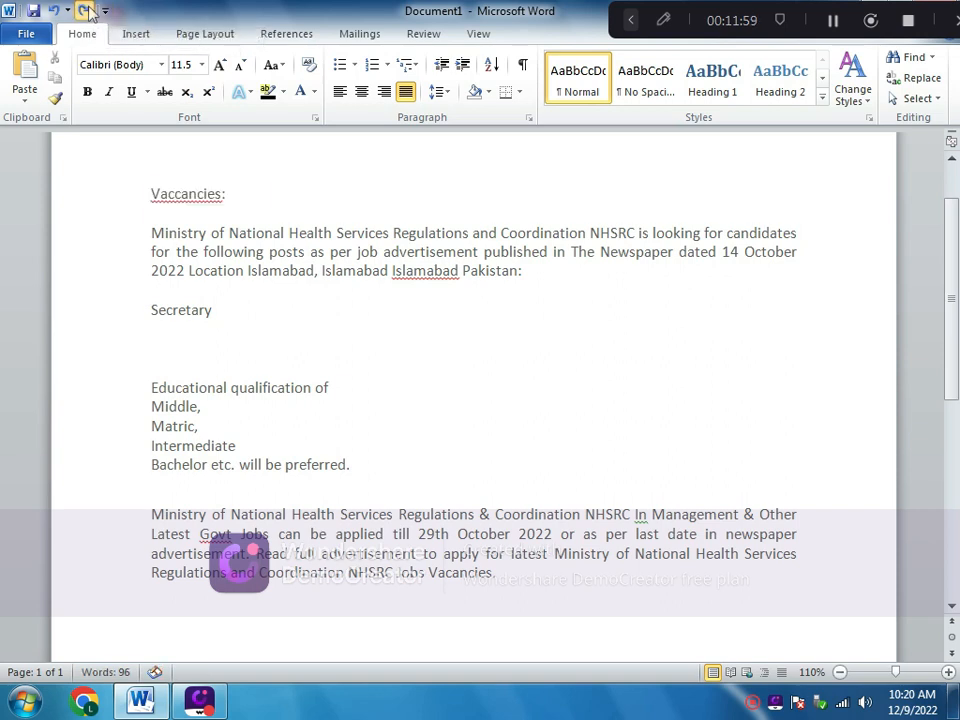
click(85, 11)
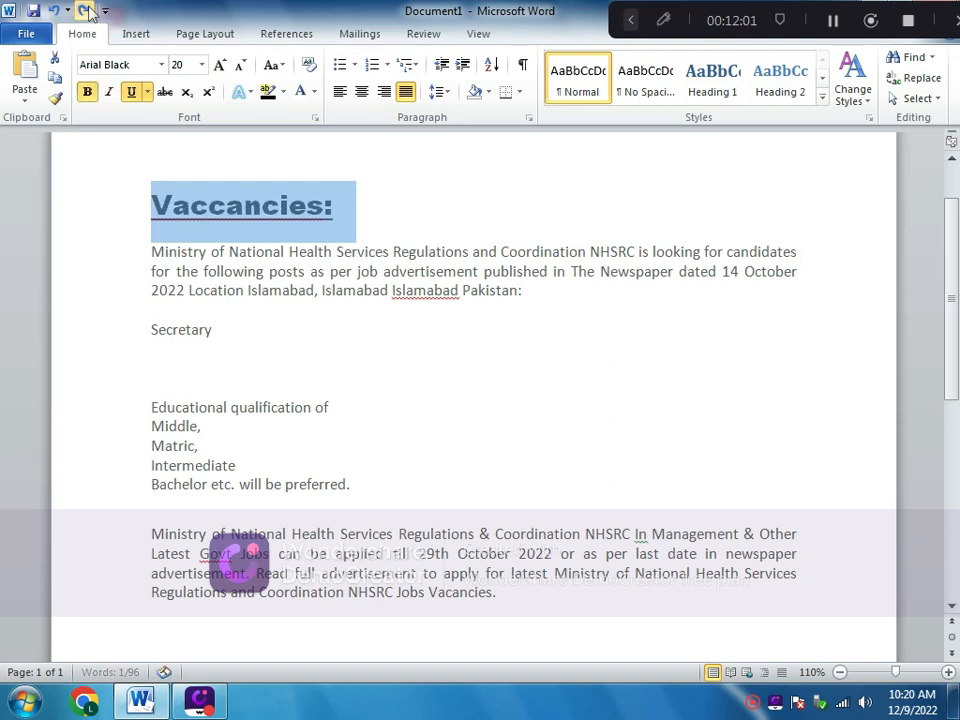
click(85, 11)
click(85, 11)
click(85, 11)
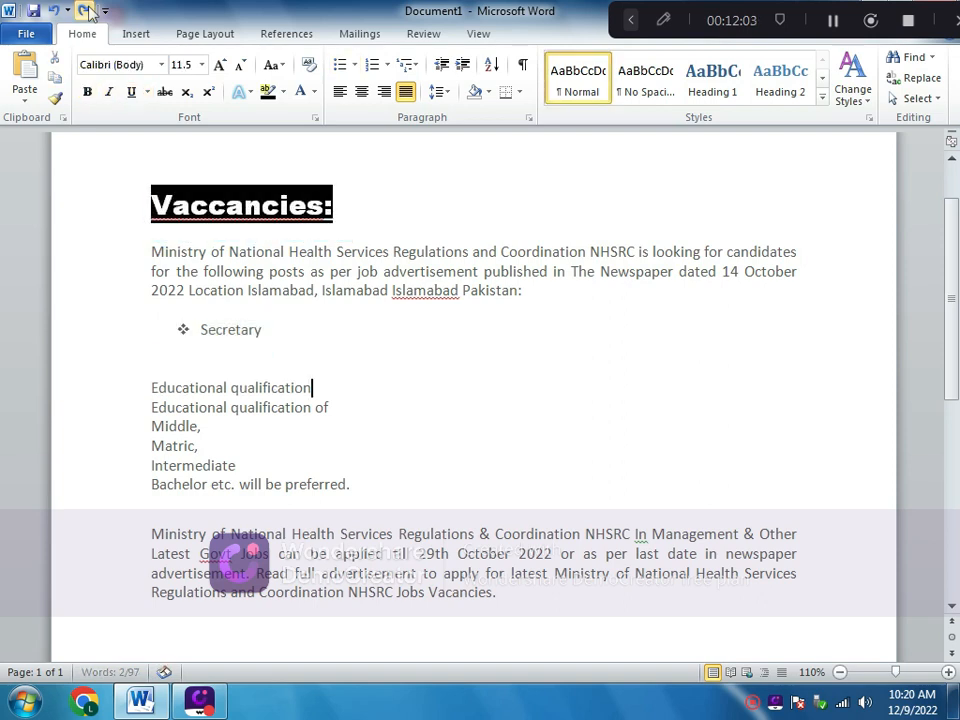
Redo the Arial Black 16 pt, underlined, white-on-black formatting of the "Educational Qualification" heading.
click(85, 11)
click(85, 11)
click(85, 11)
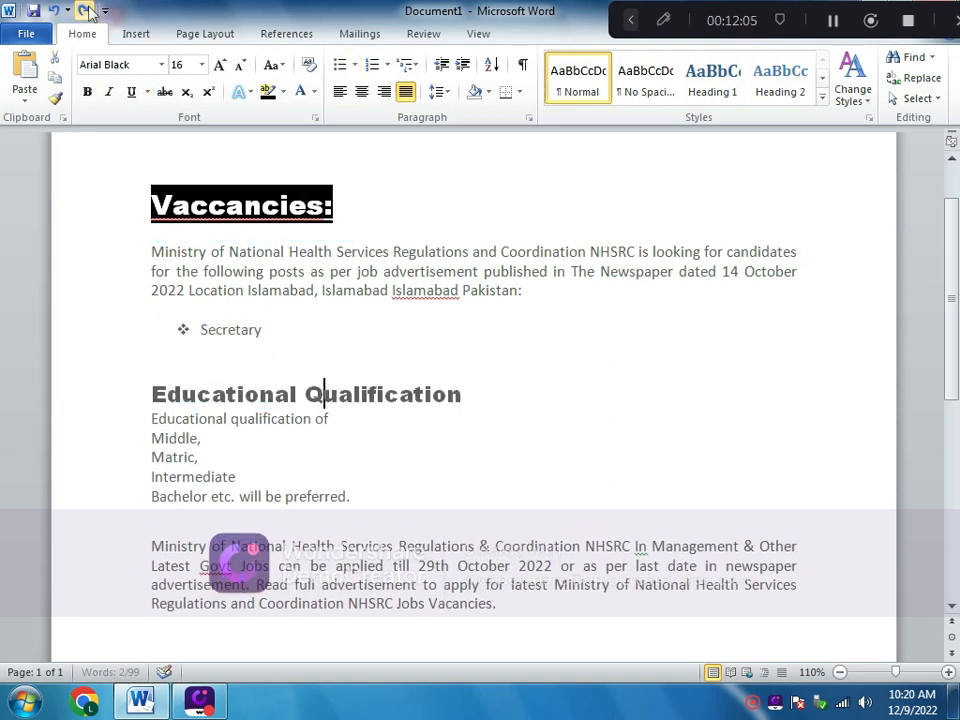
click(85, 11)
click(85, 11)
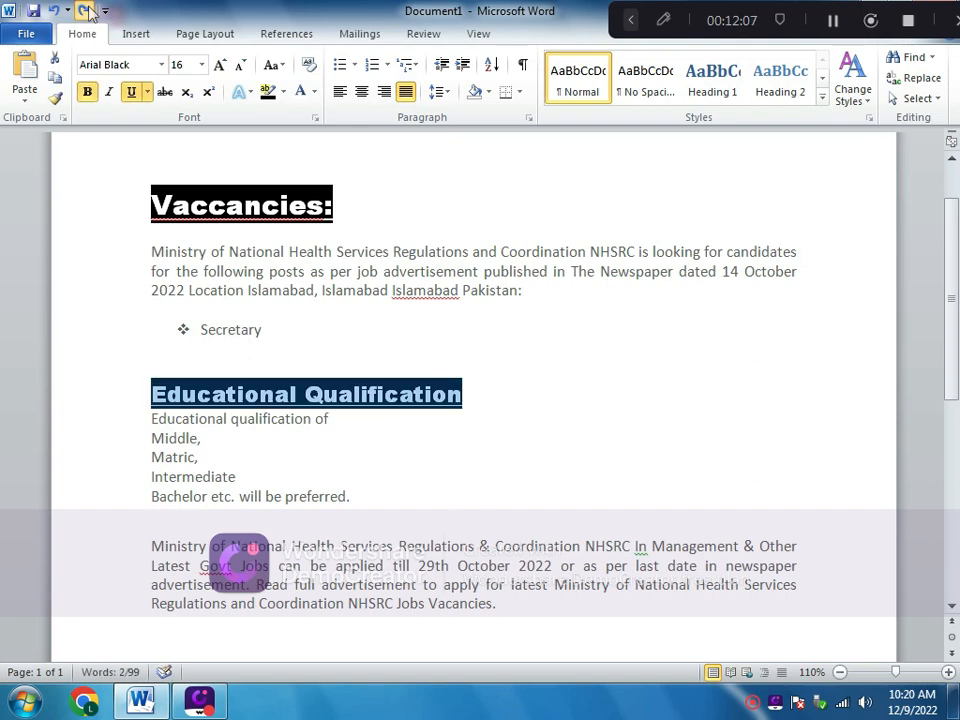
Redo the formatted "How To Apply?" heading, plus the blank line and diamond bullets under "Educational Qualification".
click(85, 11)
click(85, 11)
click(85, 11)
click(85, 11)
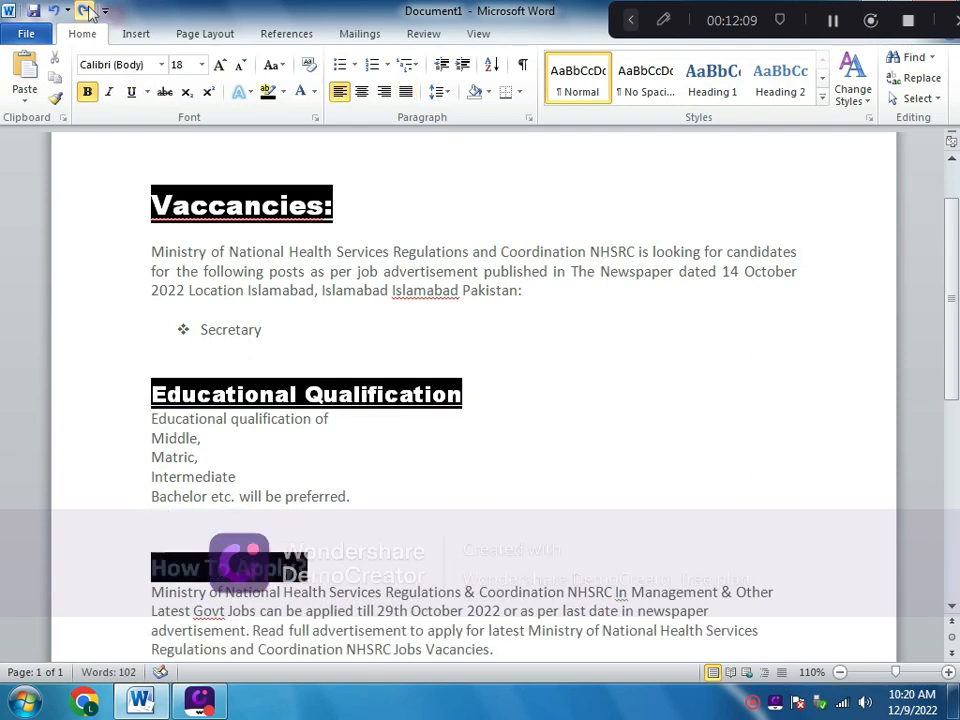
click(85, 11)
click(85, 11)
click(85, 11)
click(85, 11)
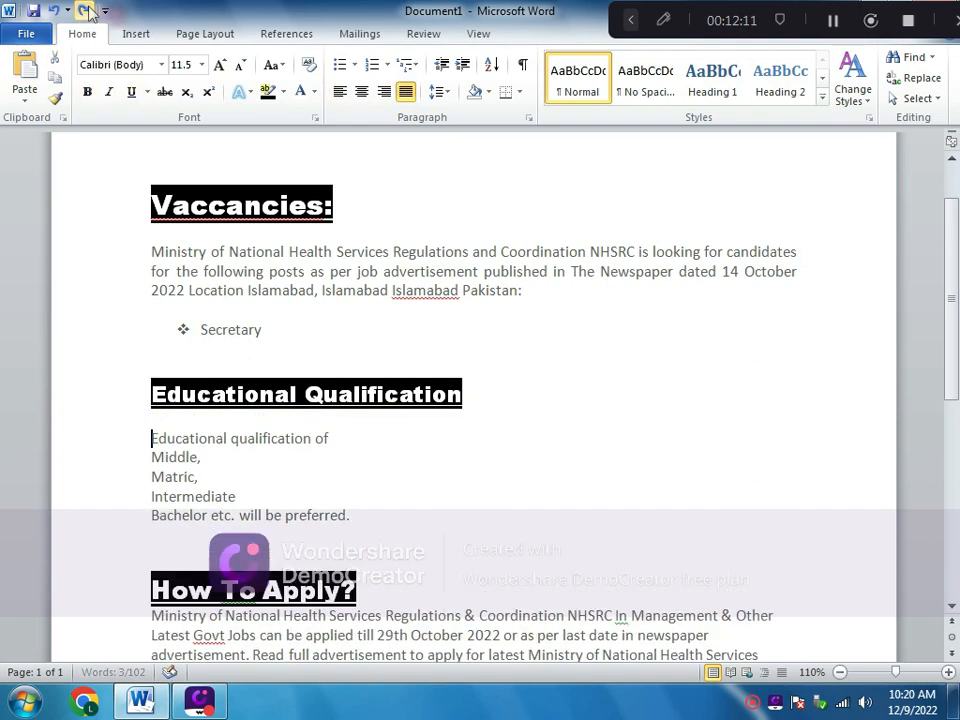
click(85, 11)
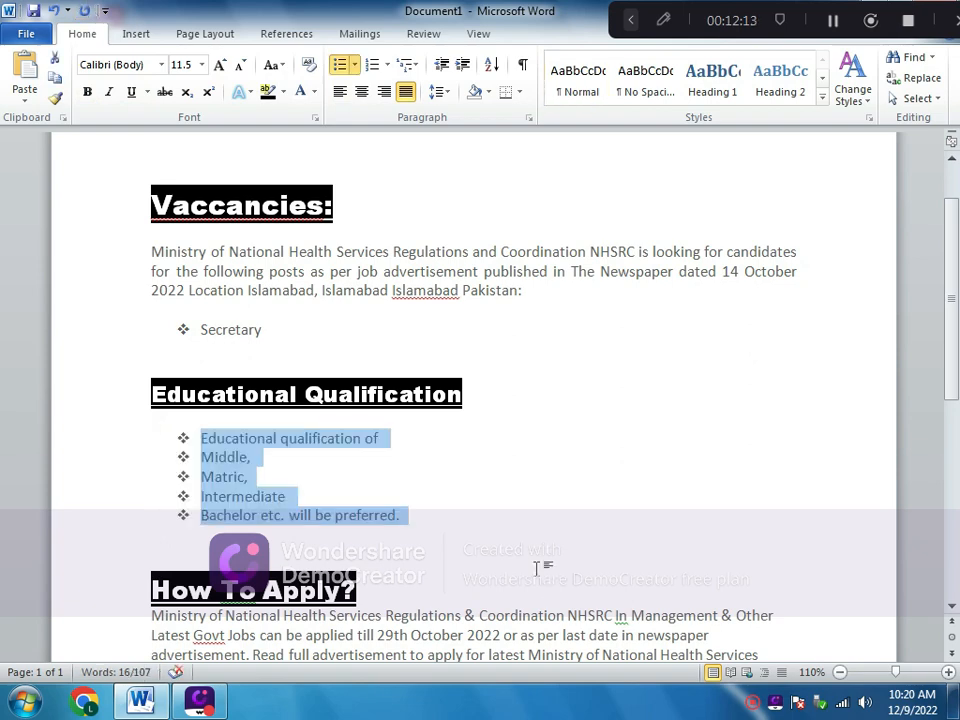
click(510, 544)
Left-align the empty line above the "Vaccancies:" heading.
scroll(510, 543, down, 1)
scroll(510, 544, down, 3)
scroll(510, 544, up, 6)
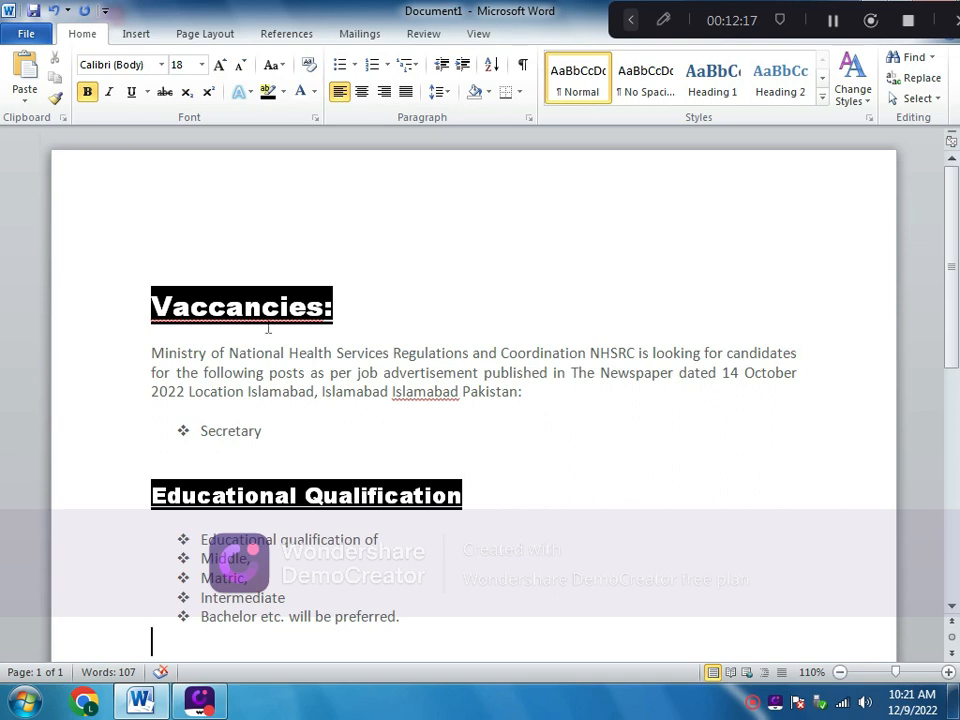
click(152, 234)
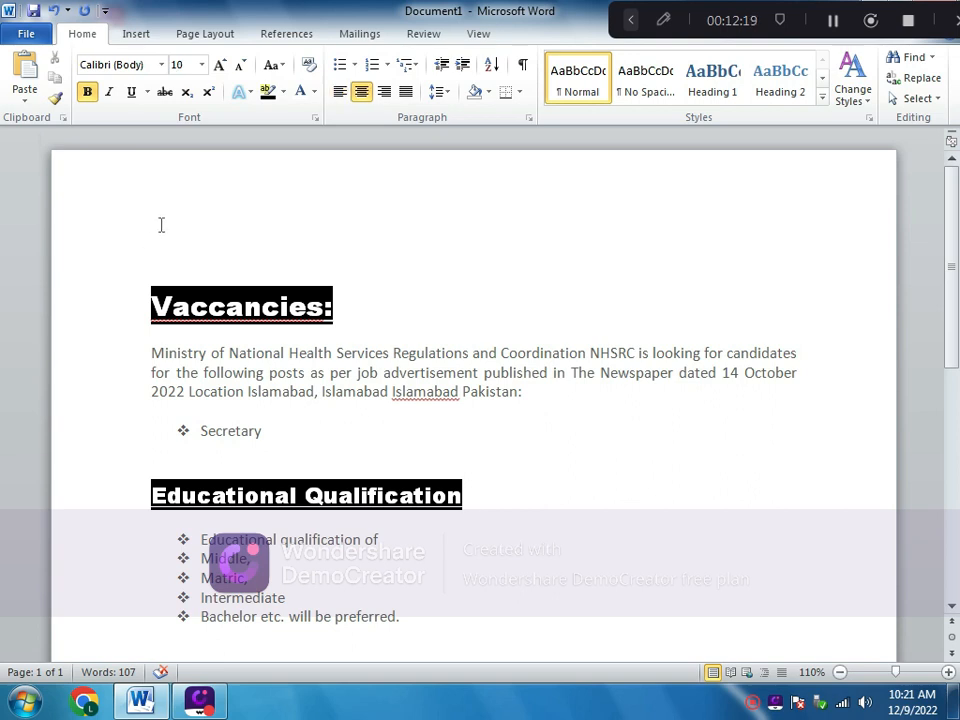
key(ctrl+l)
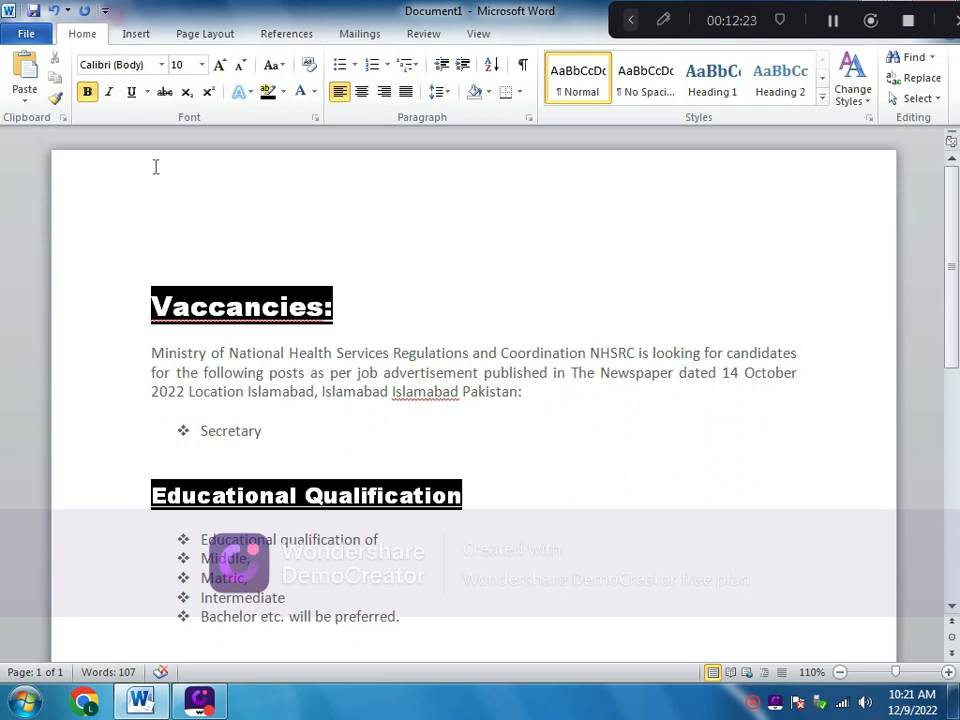
Apply the Narrow margin preset, check its effect on the whole page, and return the margins to Normal.
click(205, 34)
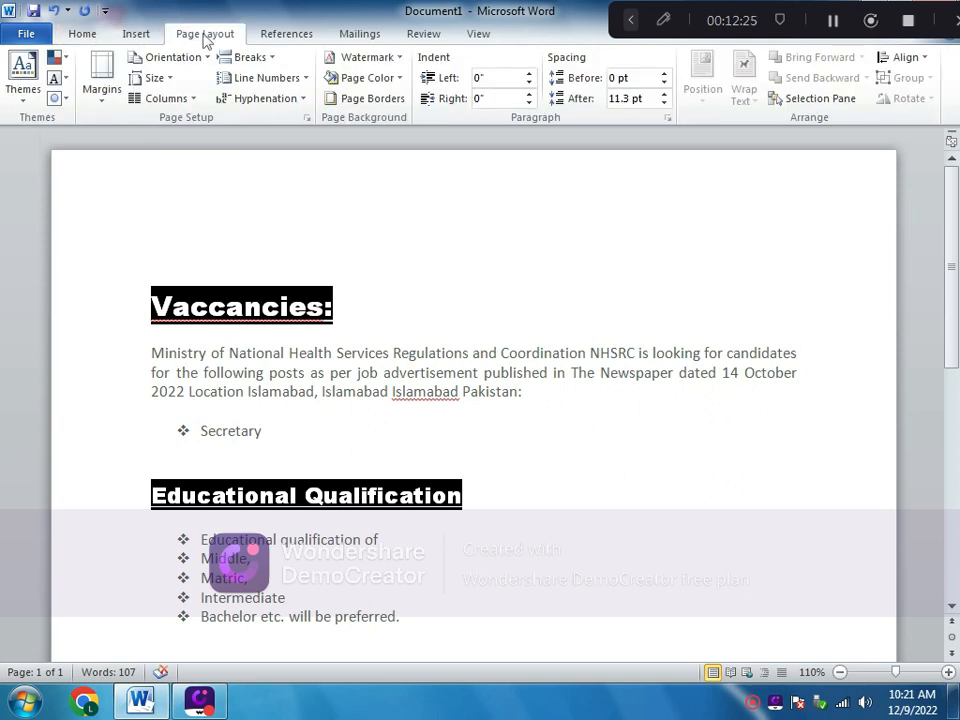
click(80, 34)
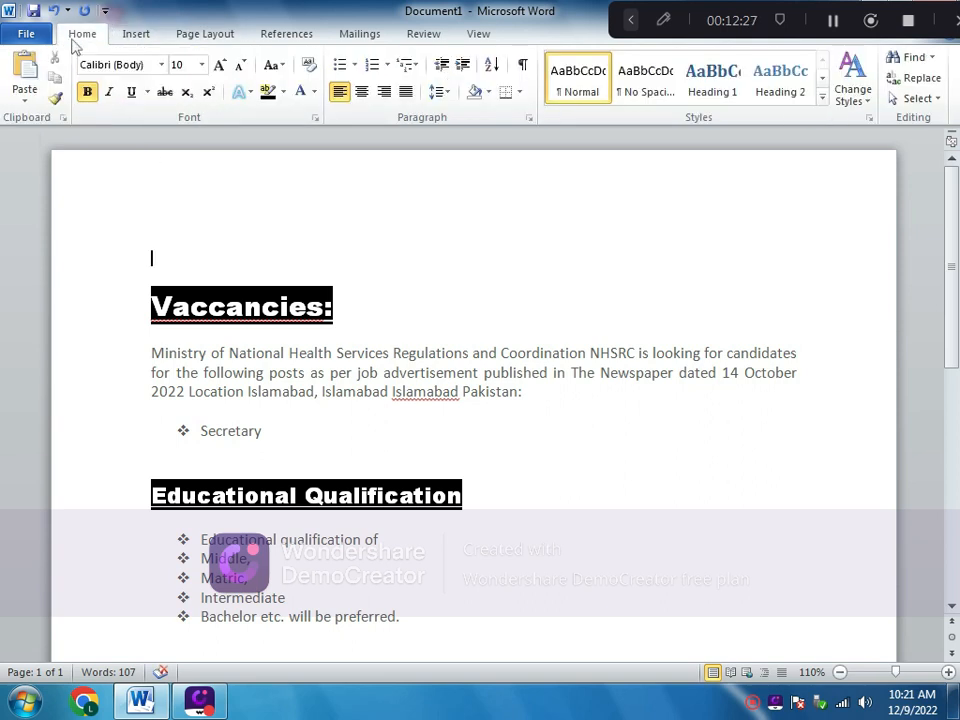
click(209, 36)
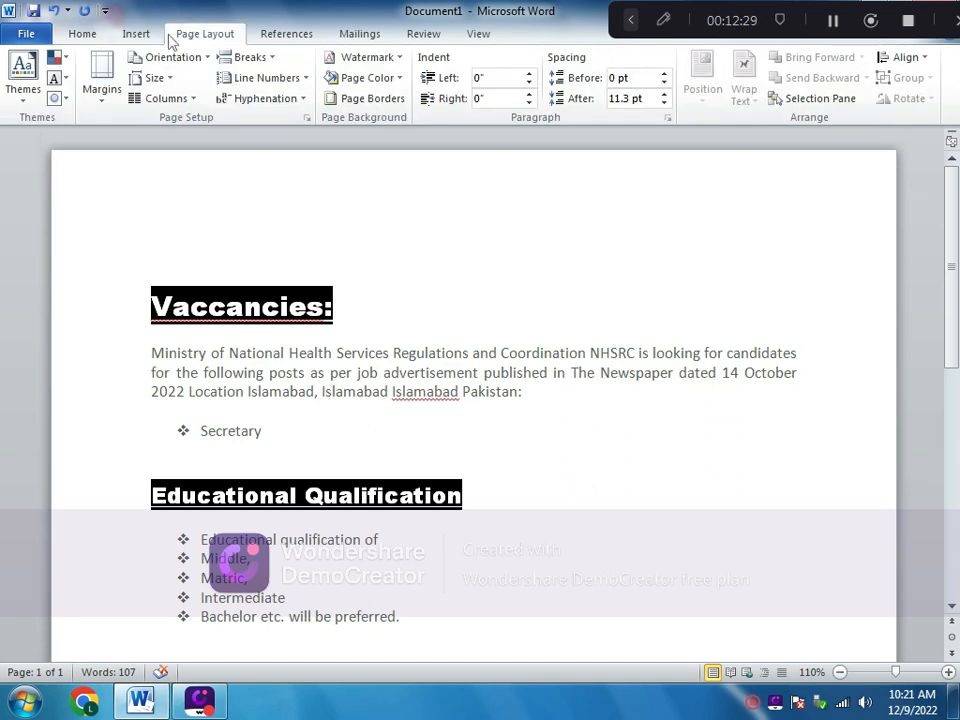
click(112, 86)
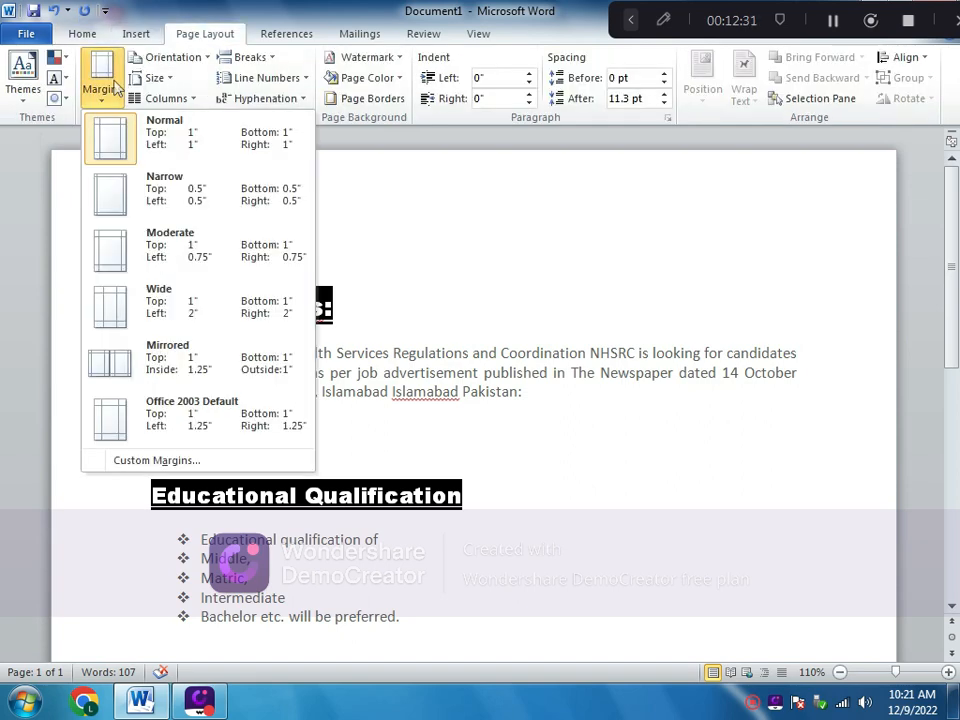
click(160, 197)
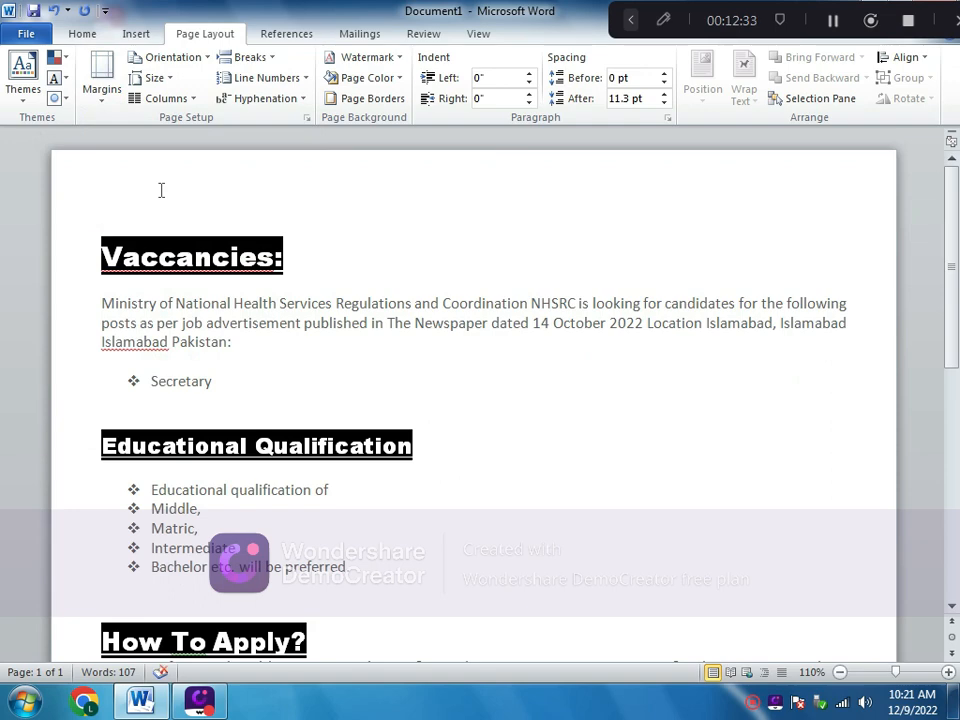
scroll(433, 317, down, 9)
scroll(382, 294, up, 9)
click(101, 78)
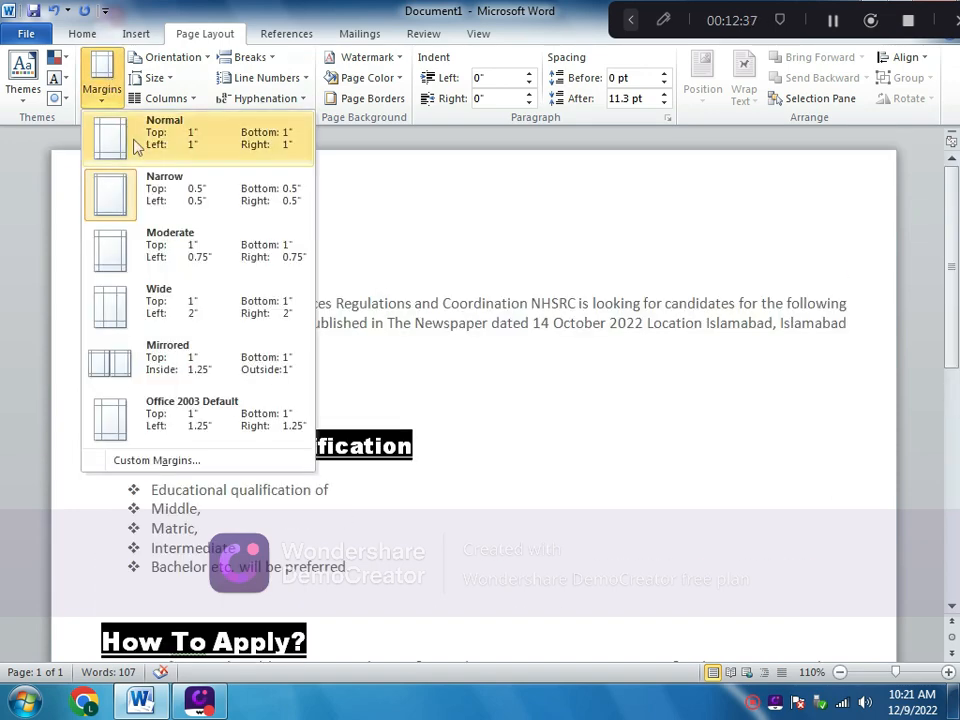
click(133, 137)
Examine the margin, paper and layout settings in the custom margins dialog, and cancel it without changes.
click(102, 82)
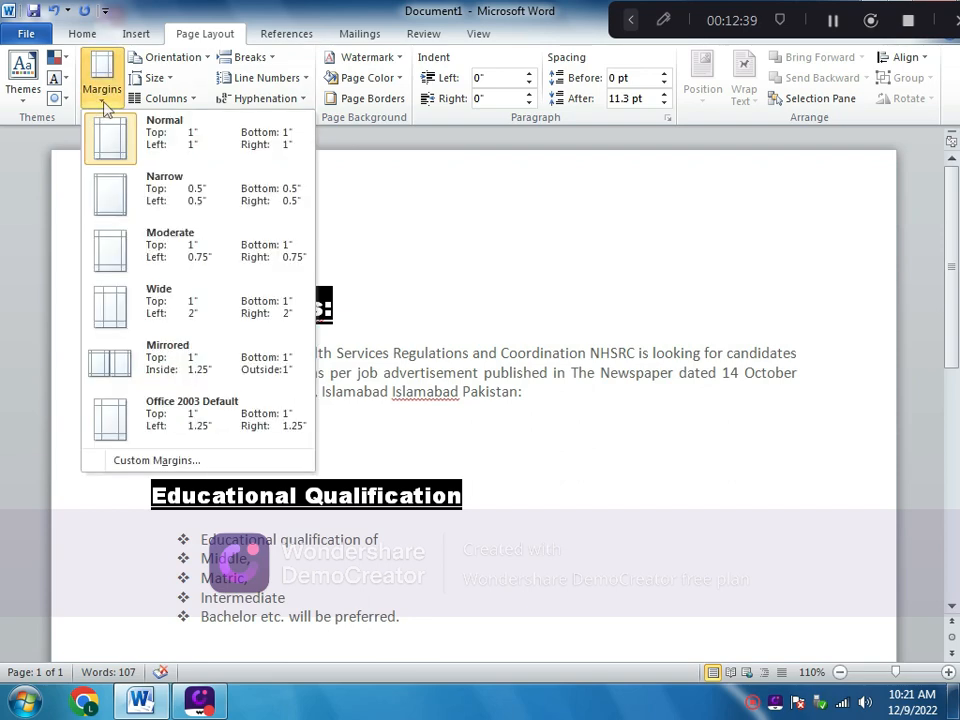
click(112, 460)
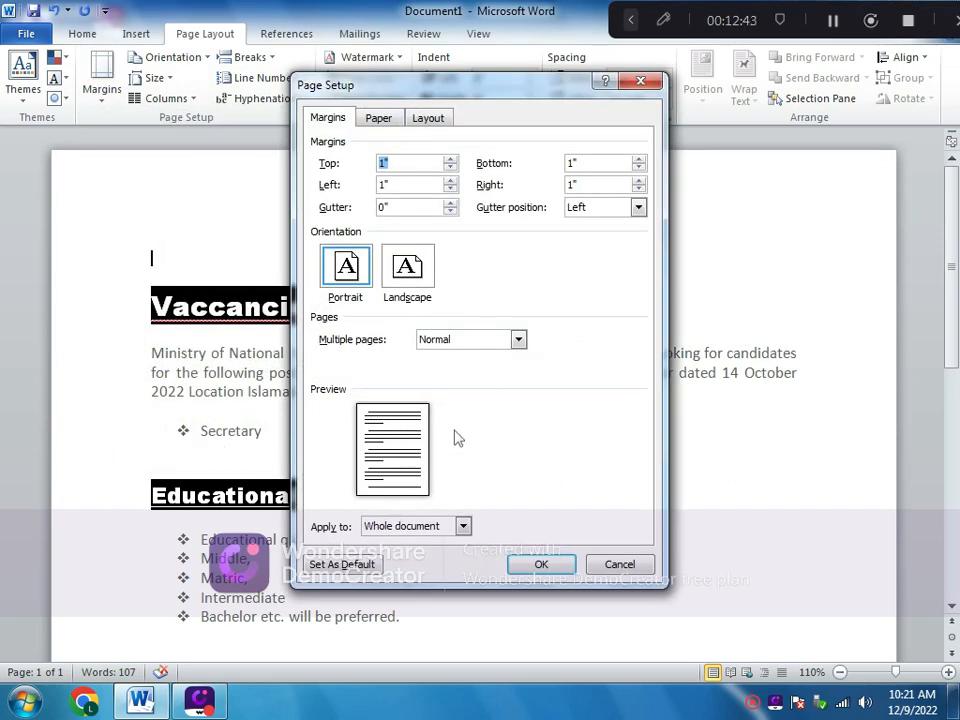
click(380, 119)
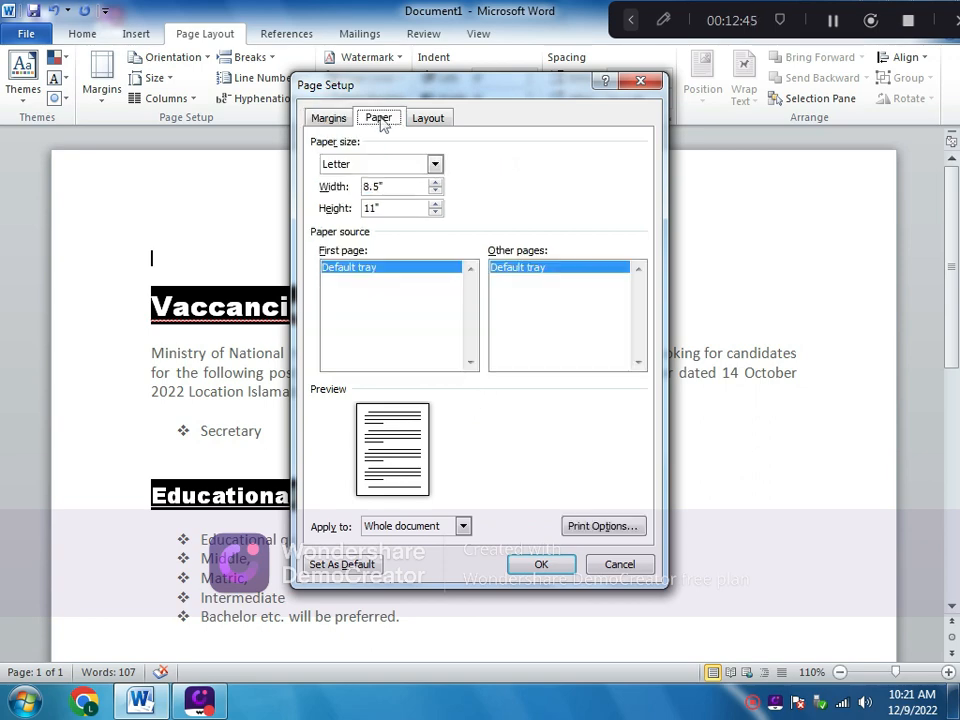
click(423, 122)
click(330, 120)
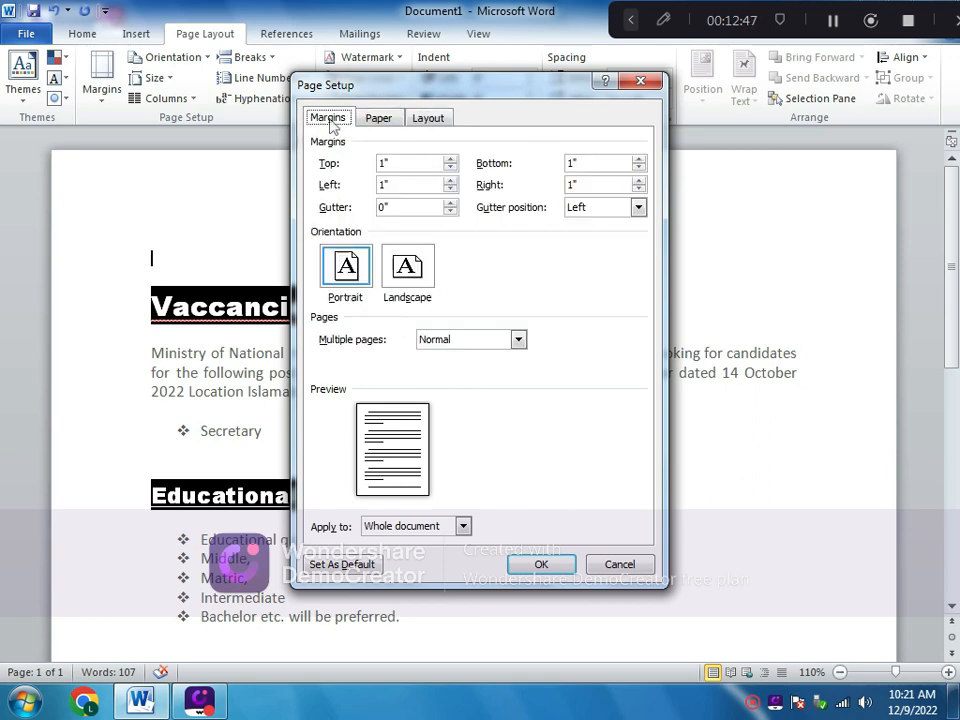
click(392, 278)
click(612, 566)
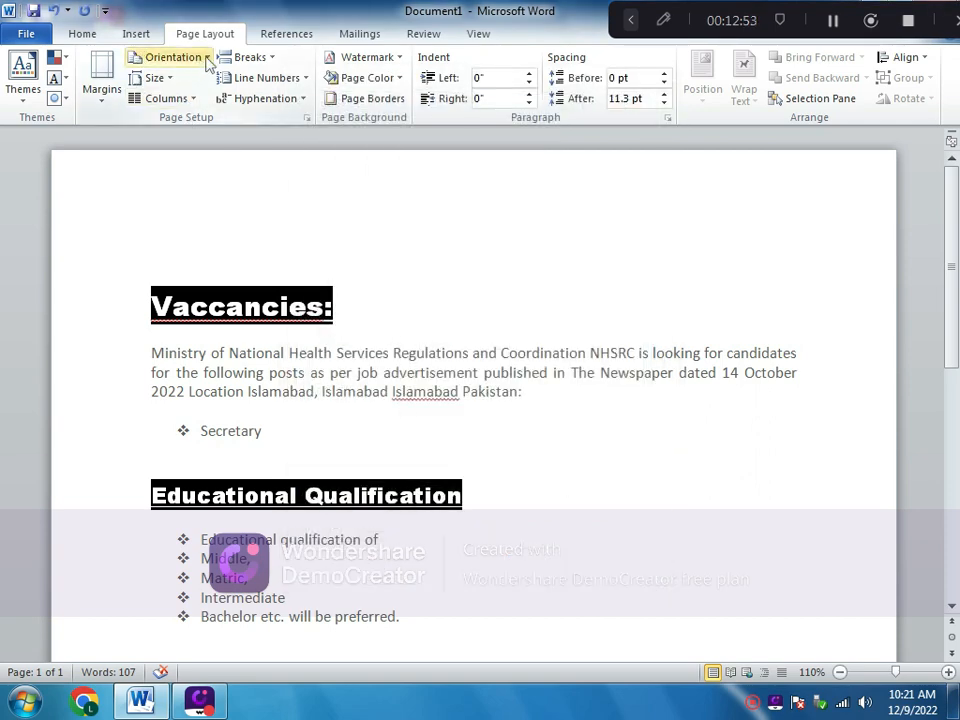
Preview theme colours for the page background, set the page color to white, and check the whole page.
click(399, 80)
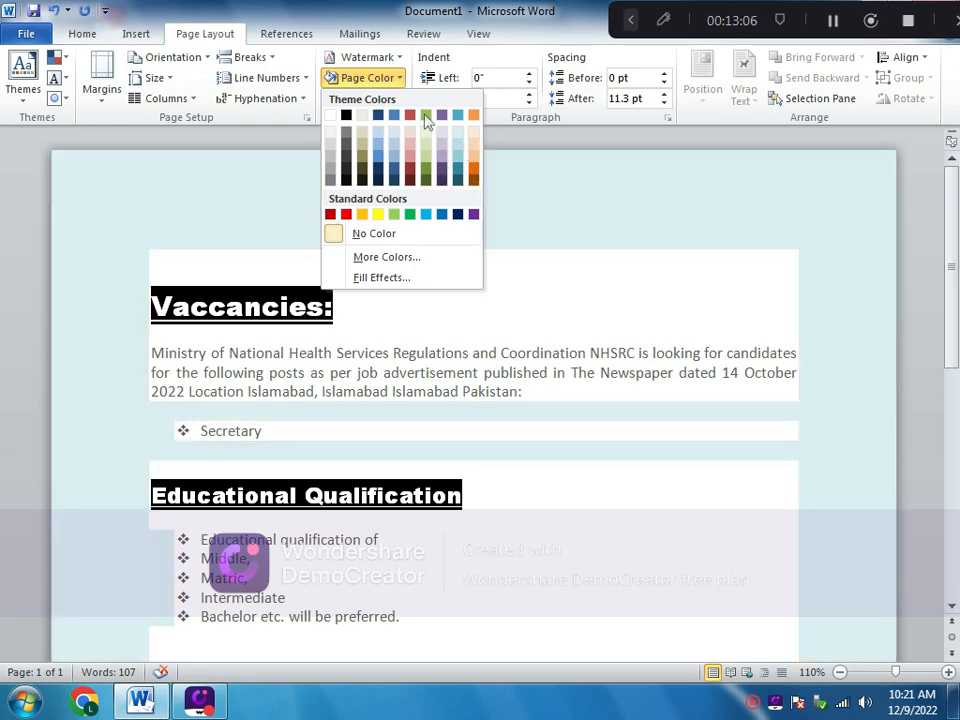
click(330, 116)
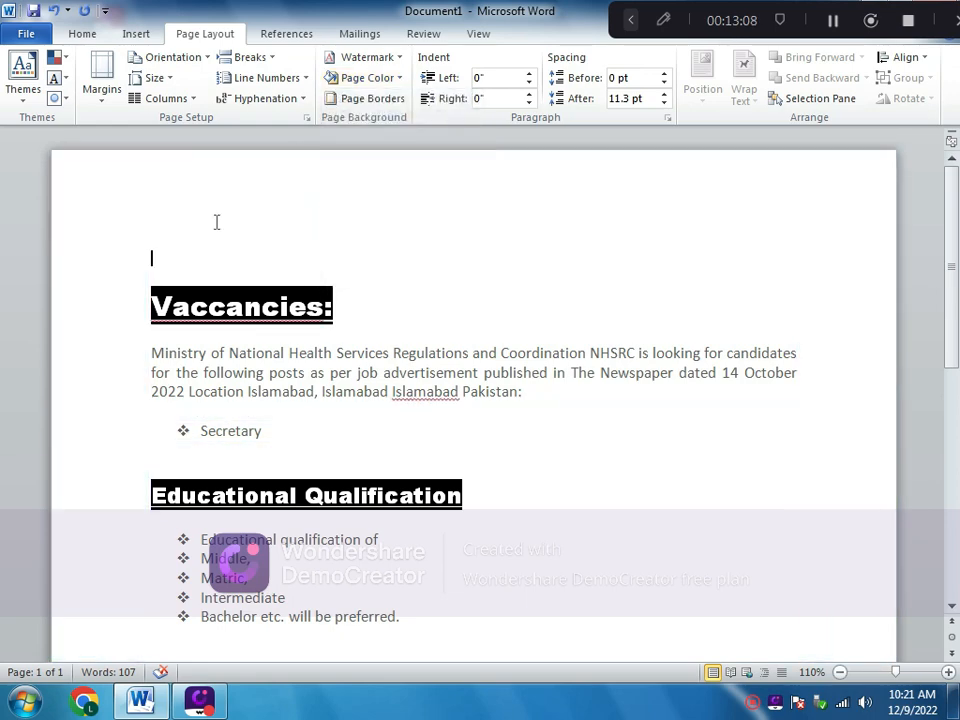
scroll(216, 222, down, 6)
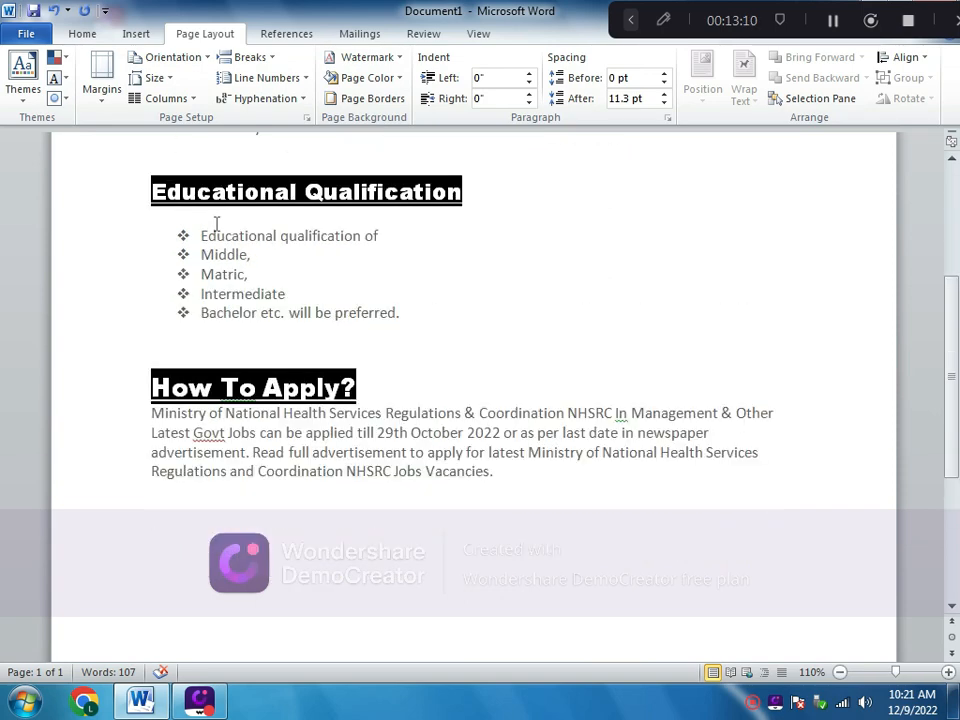
scroll(216, 222, up, 5)
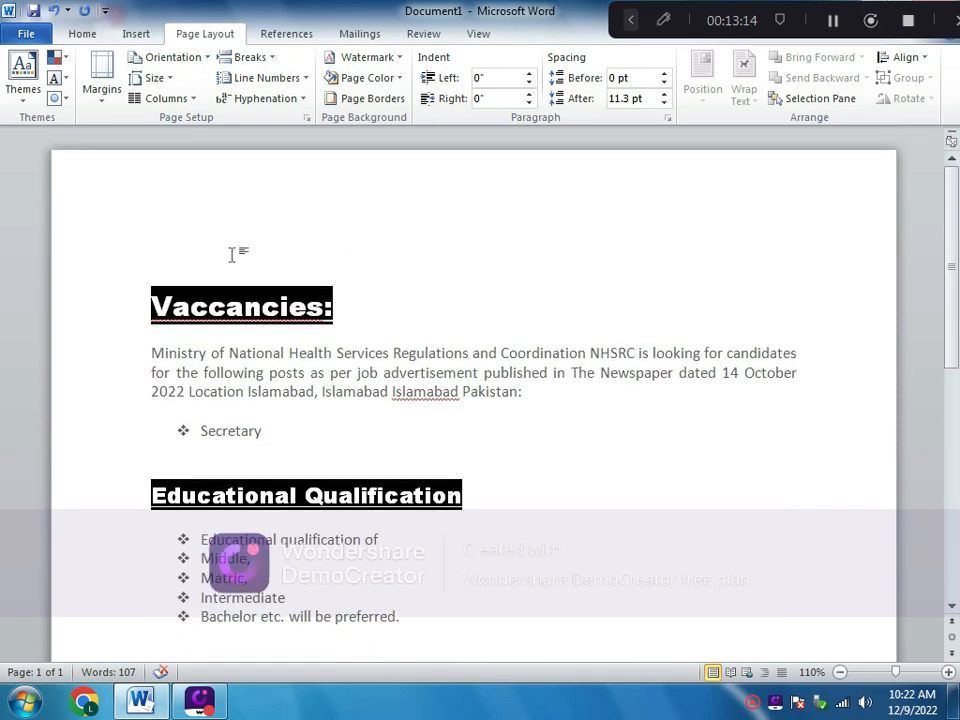
Insert a blank line between the "How To Apply?" heading and its paragraph.
scroll(163, 257, down, 4)
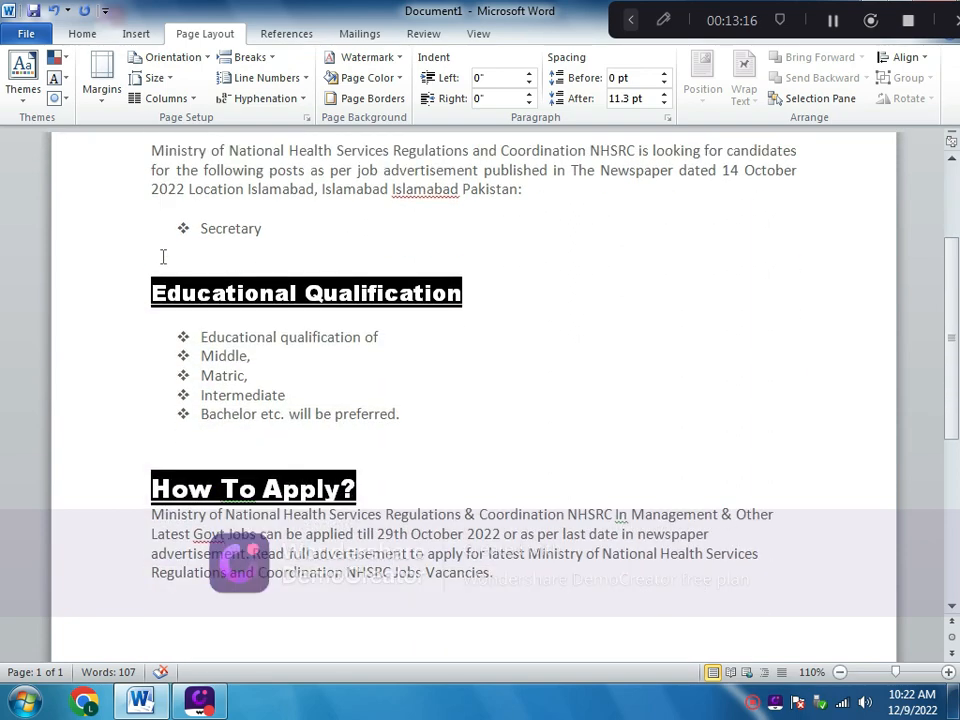
scroll(163, 257, down, 2)
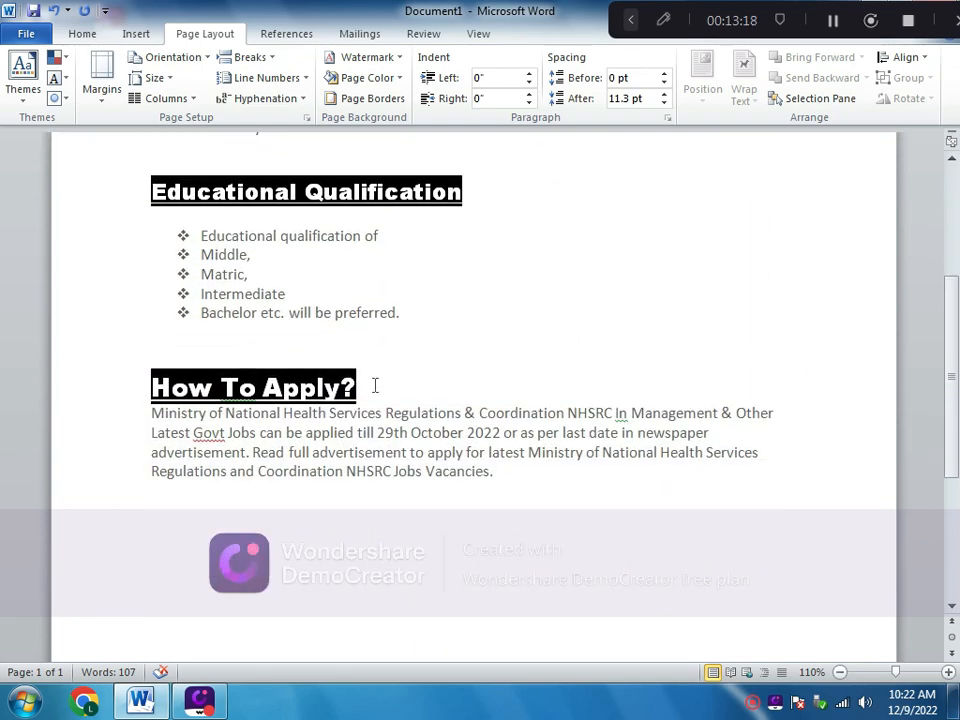
key(Return)
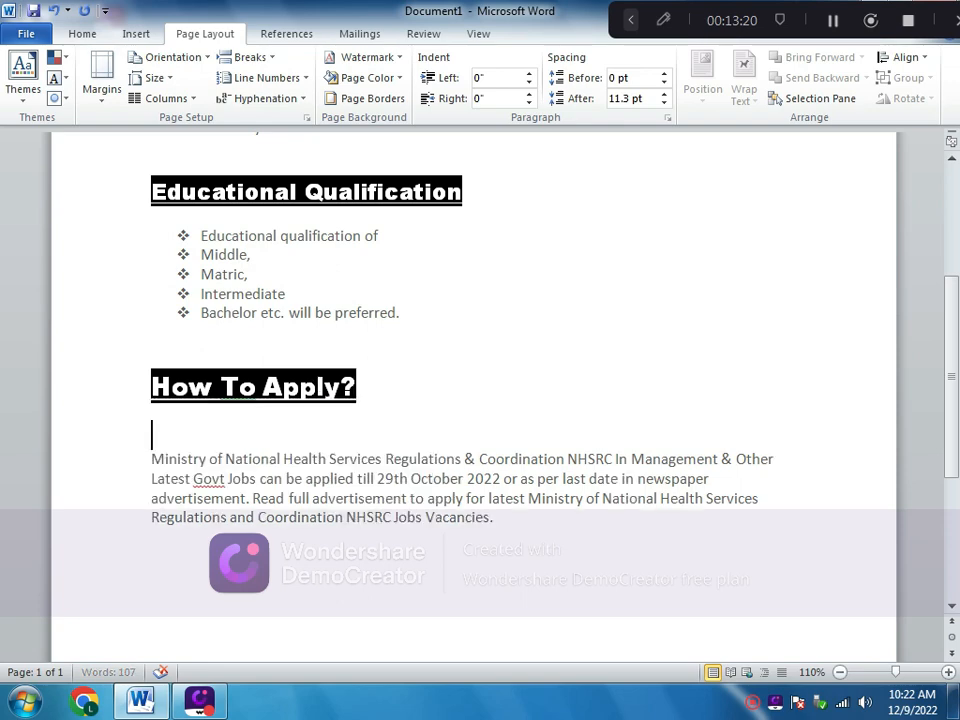
scroll(327, 405, up, 4)
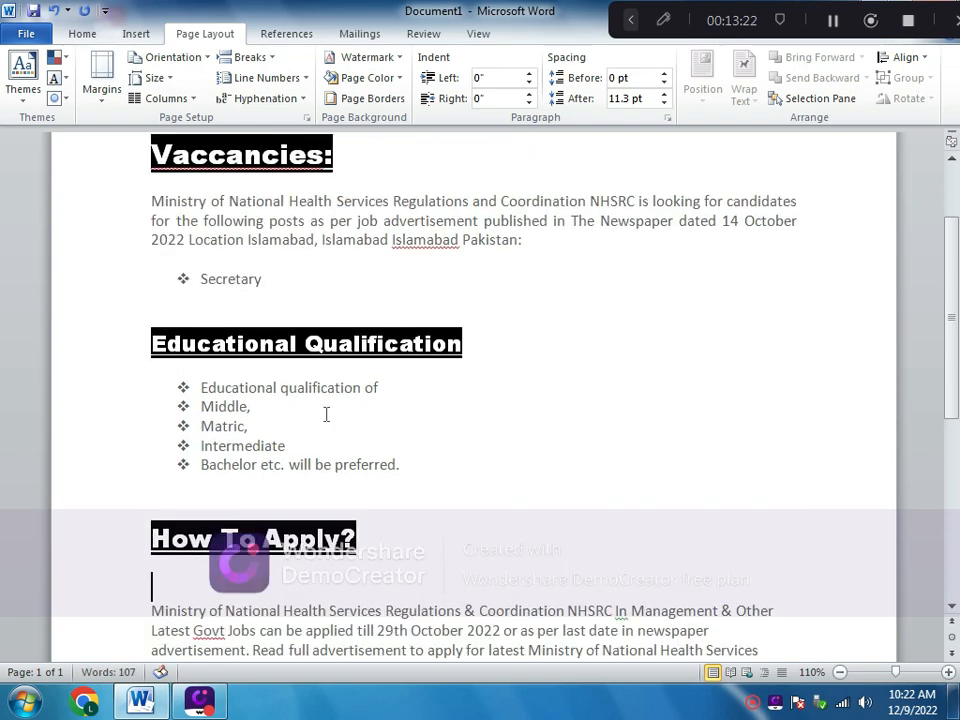
Apply the CONFIDENTIAL 1 watermark preset to the document and check how it looks on the page.
scroll(327, 405, up, 1)
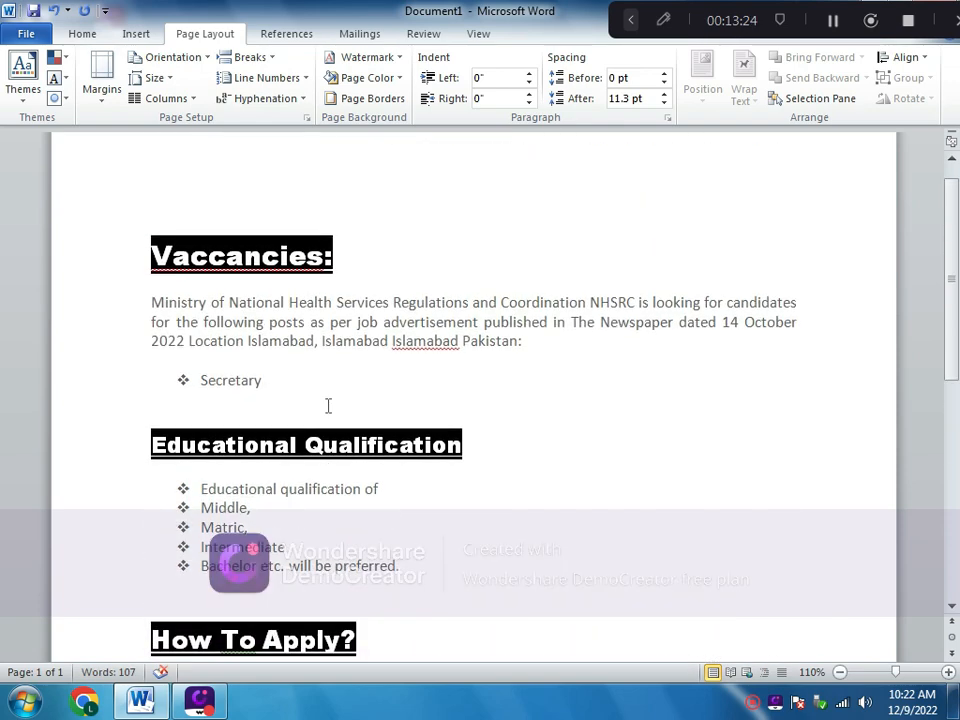
click(380, 59)
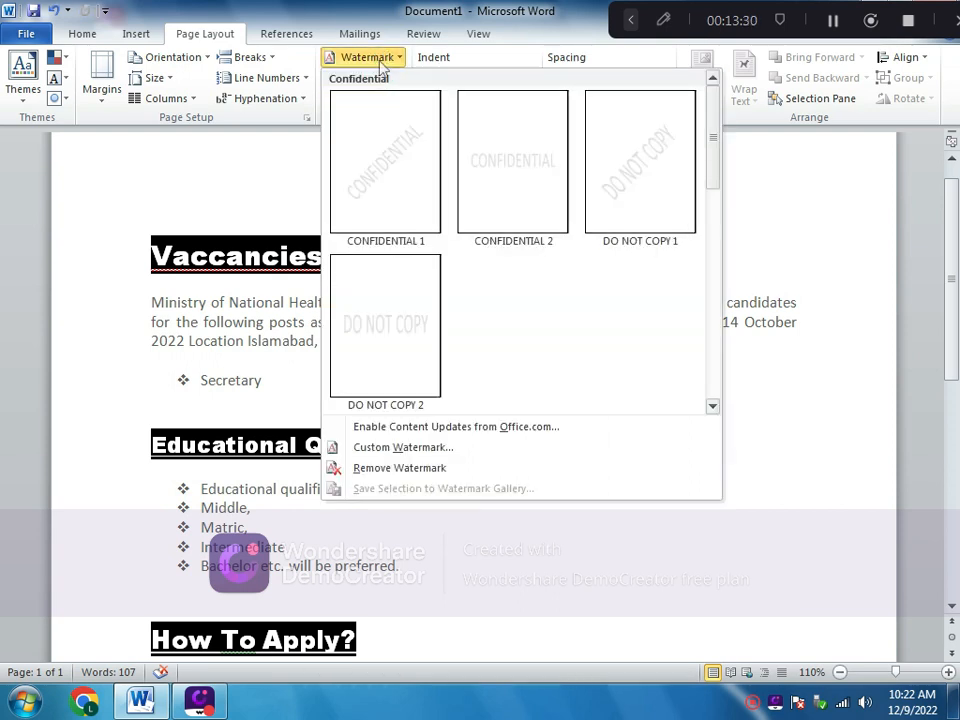
click(384, 154)
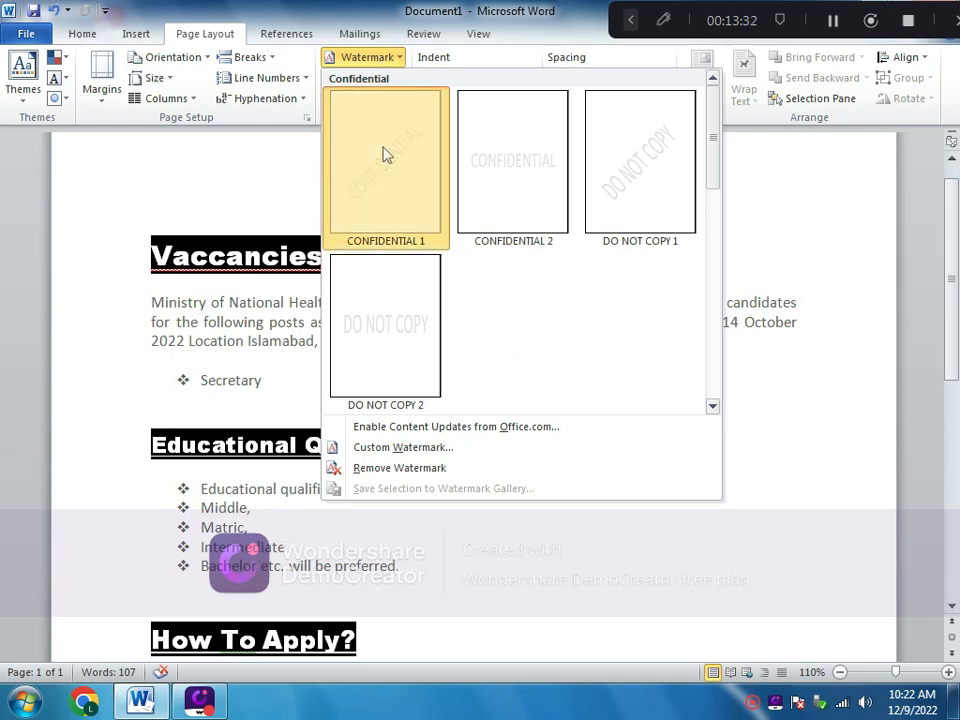
scroll(380, 160, down, 3)
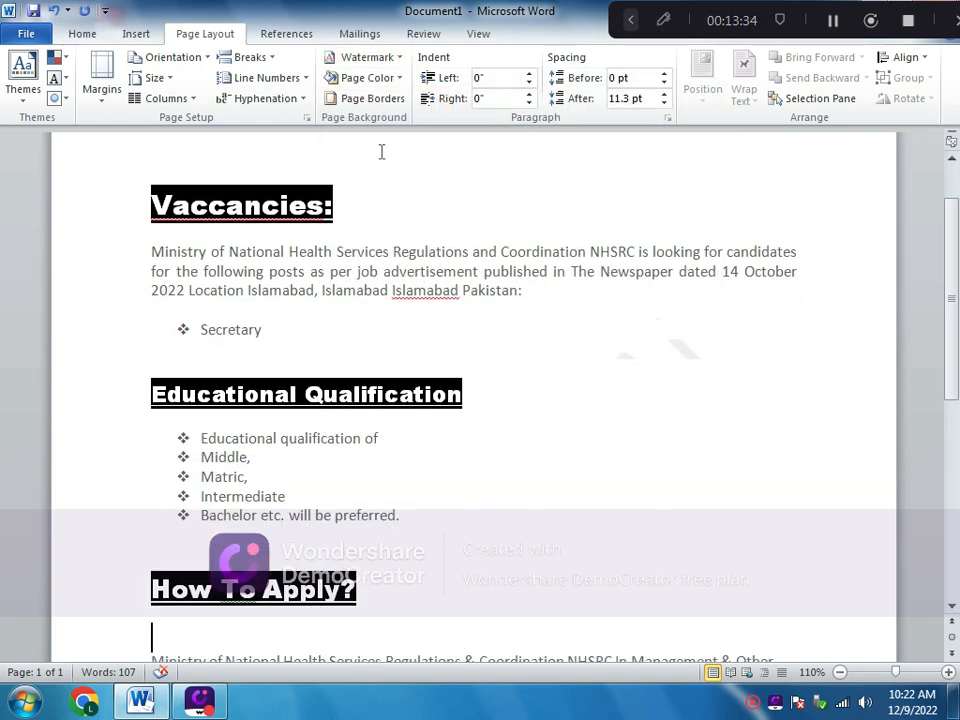
scroll(381, 152, down, 2)
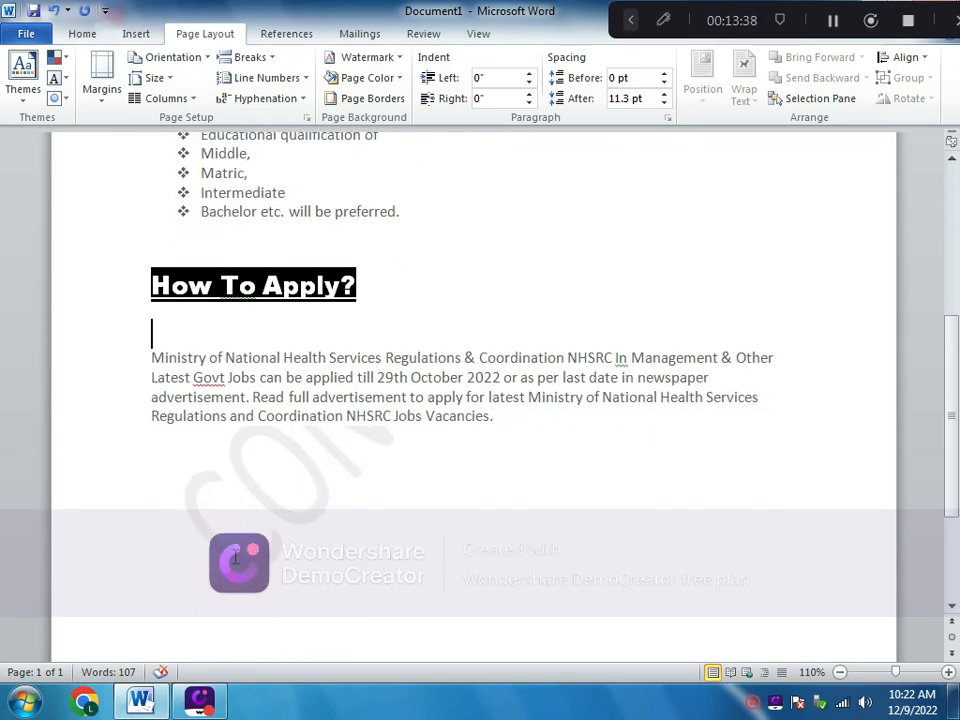
scroll(236, 558, down, 2)
scroll(236, 523, up, 3)
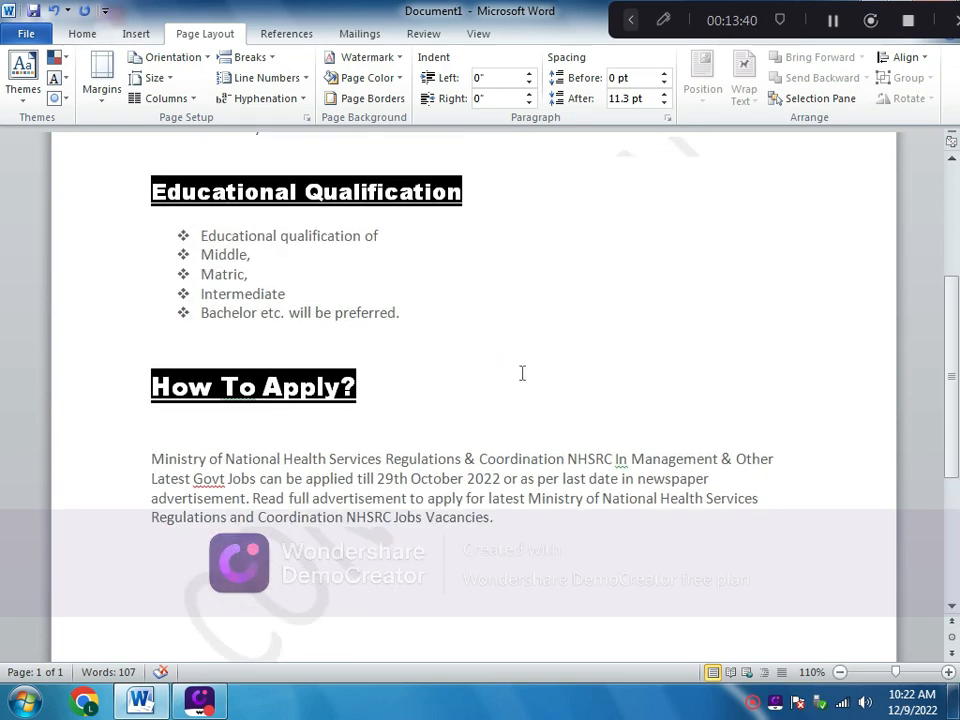
scroll(522, 373, up, 3)
Open the custom watermark settings and replace the CONFIDENTIAL text with the person's first name.
click(398, 60)
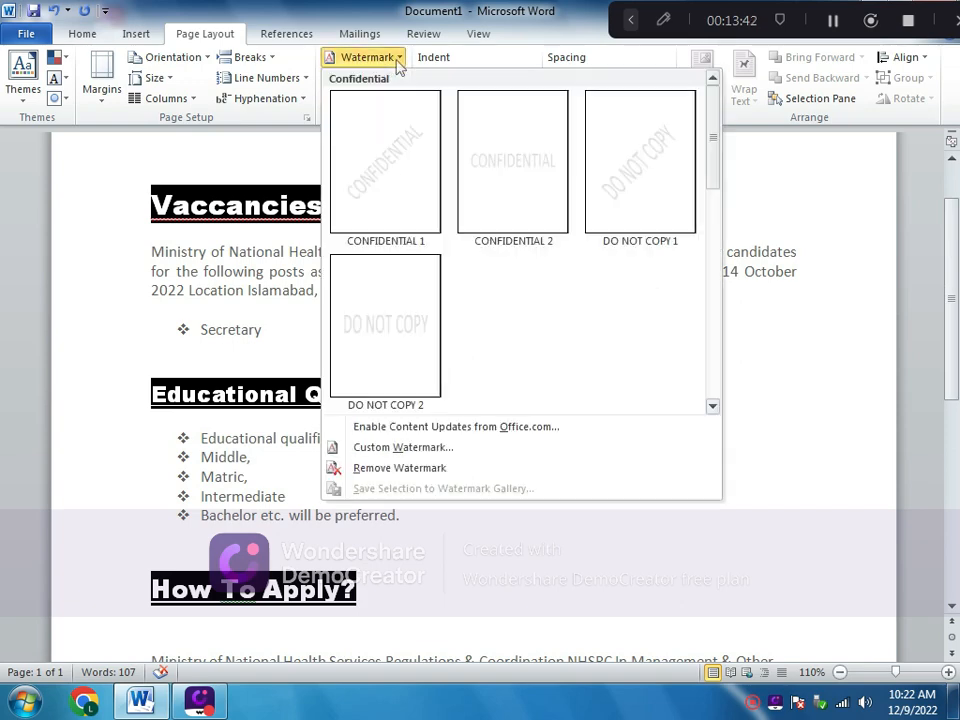
click(405, 448)
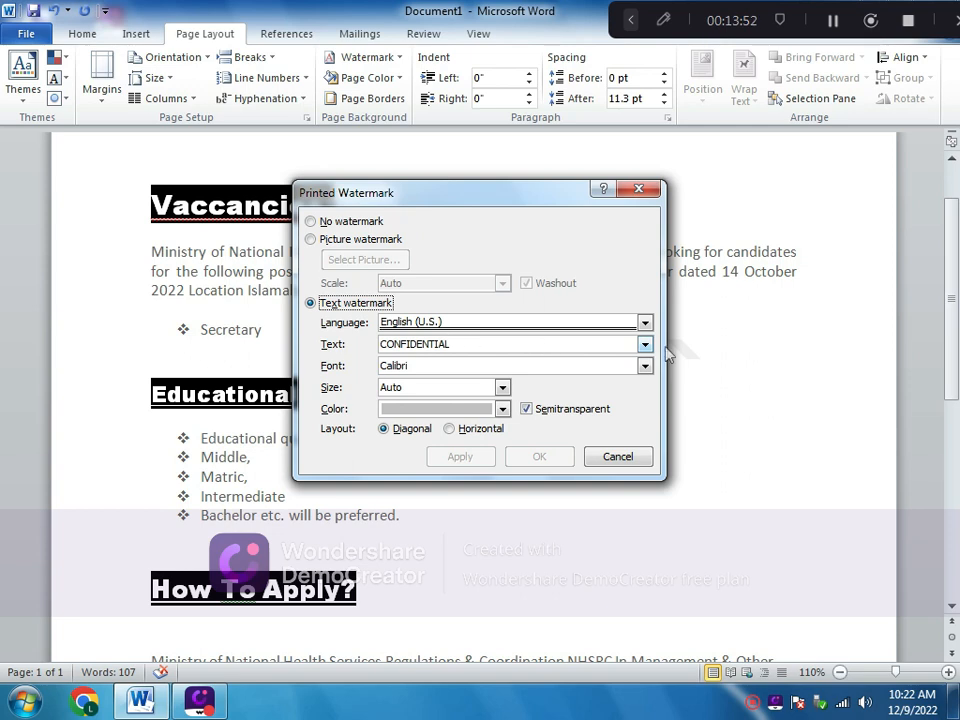
click(564, 343)
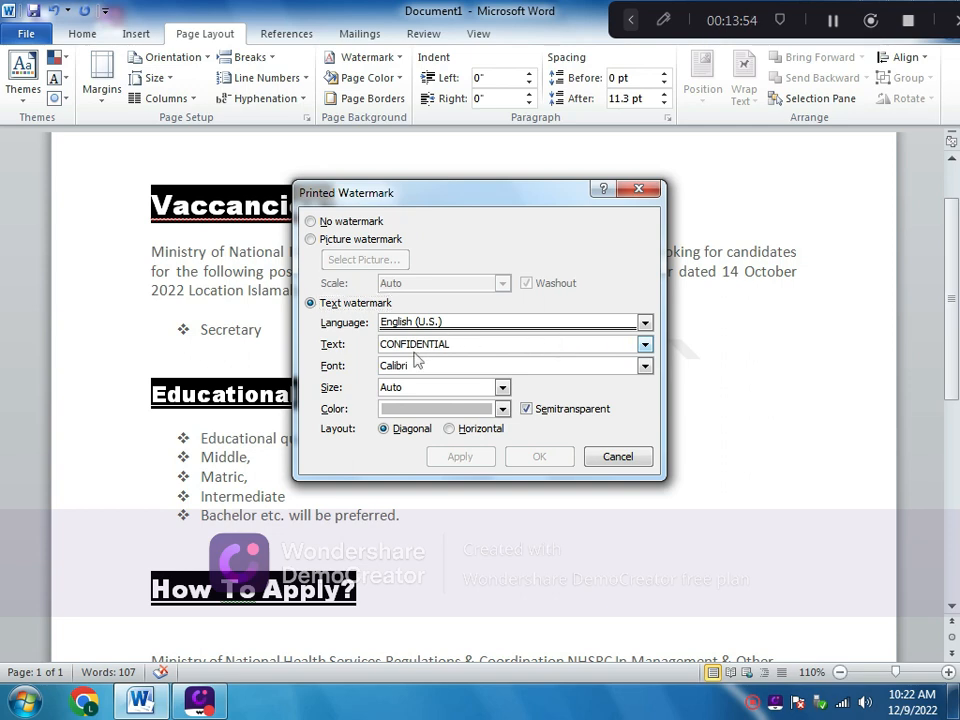
key(BackSpace)
key(BackSpace)
key(BackSpace)
key(BackSpace)
key(BackSpace)
key(BackSpace)
key(BackSpace)
key(BackSpace)
key(BackSpace)
key(BackSpace)
key(BackSpace)
key(BackSpace)
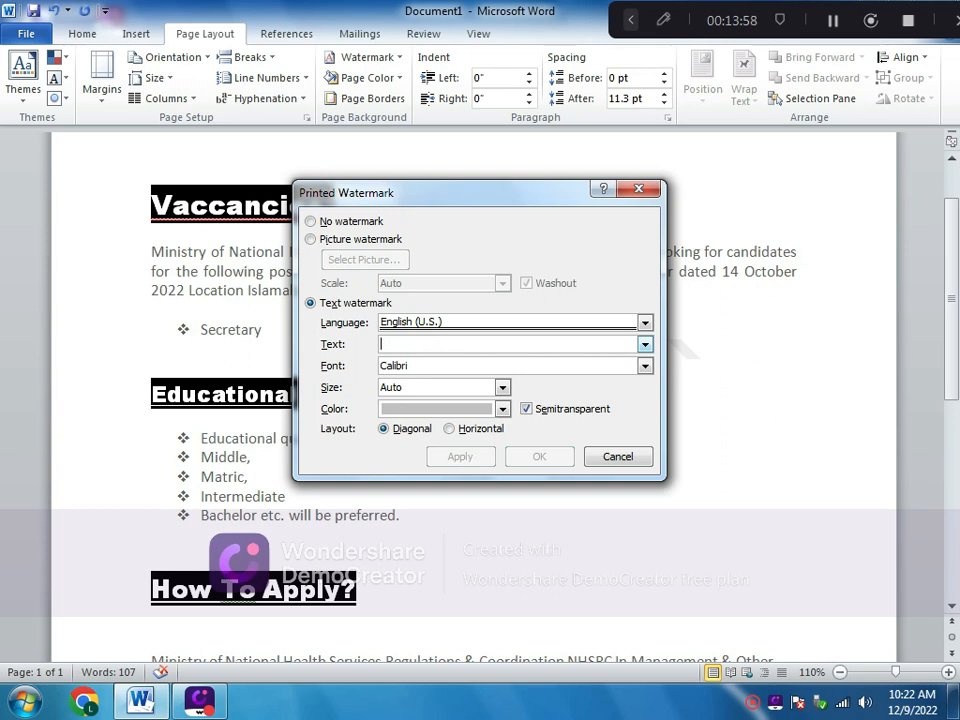
text(Suleman)
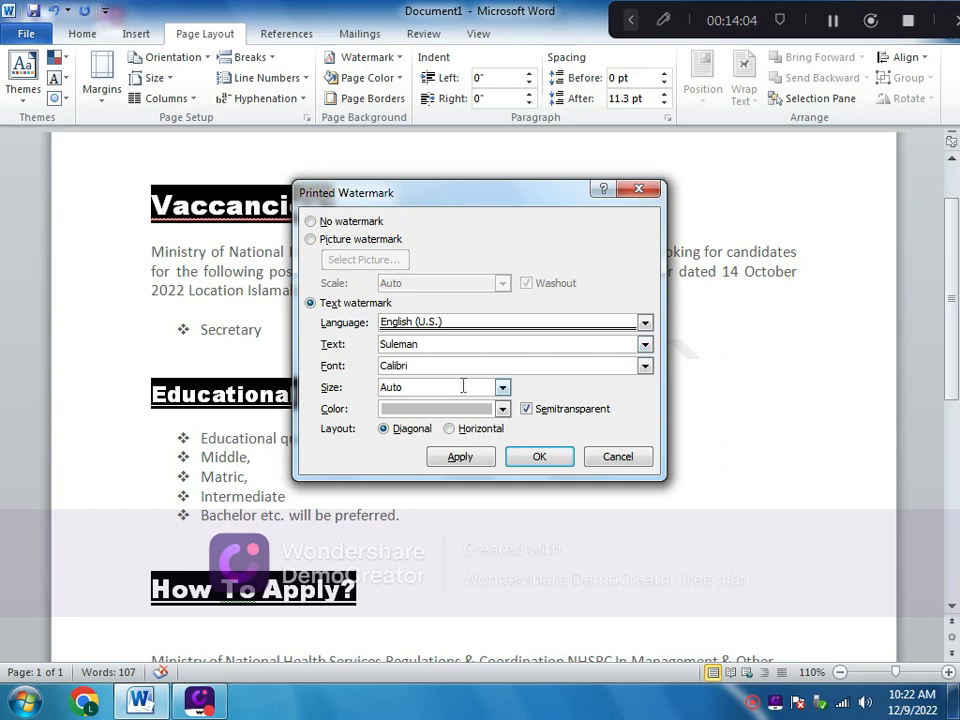
Set the text watermark to Calibri, size 36, with automatic color, apply it, and check the whole page.
click(644, 366)
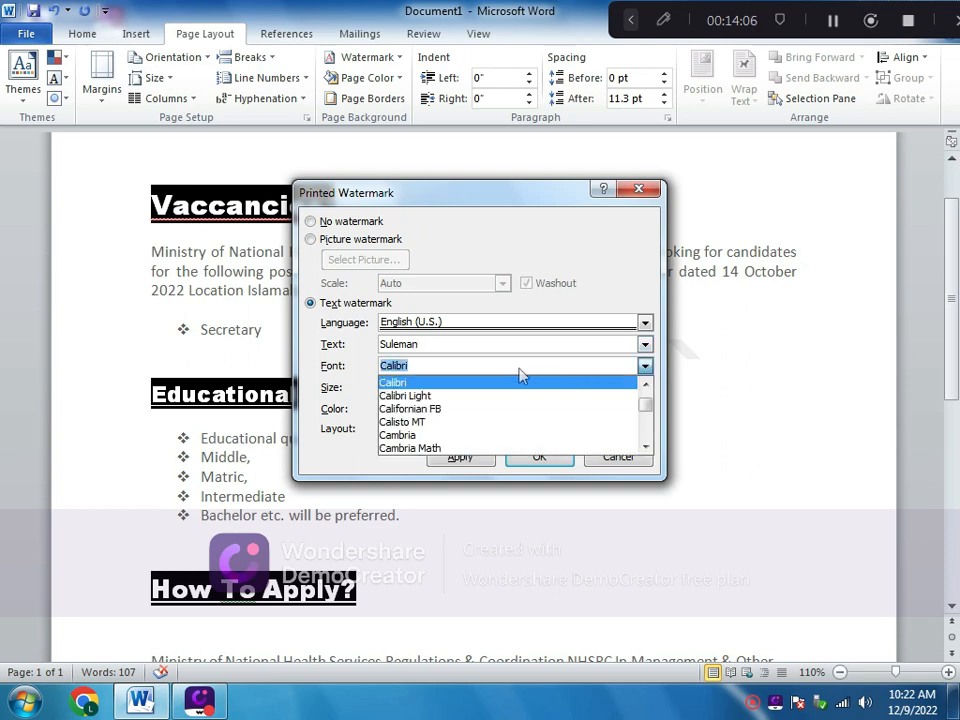
click(437, 383)
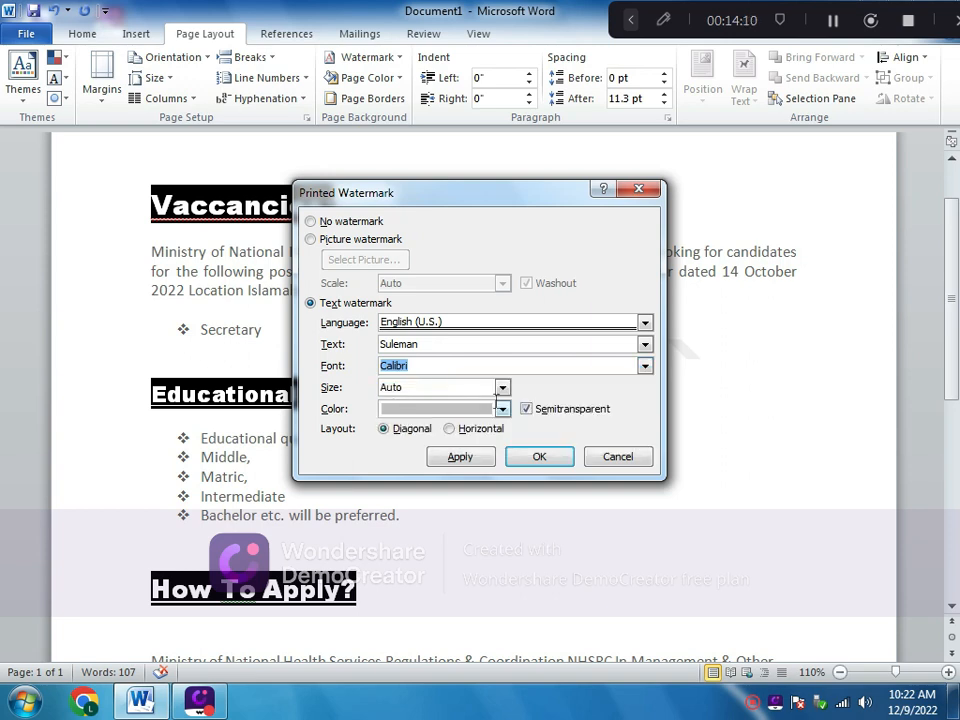
click(400, 388)
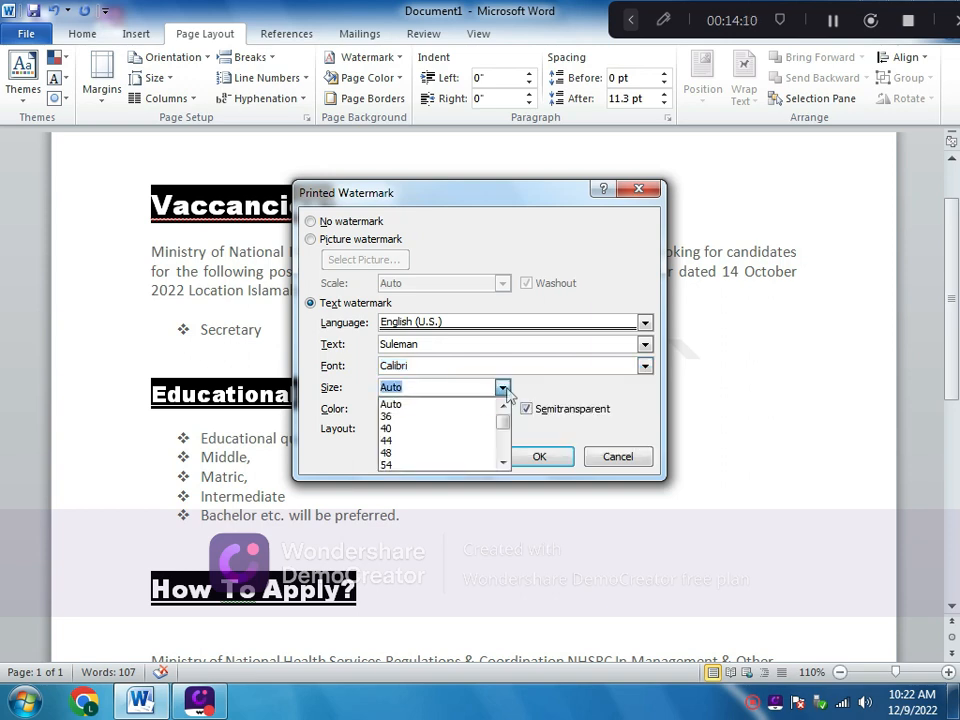
click(430, 417)
click(508, 416)
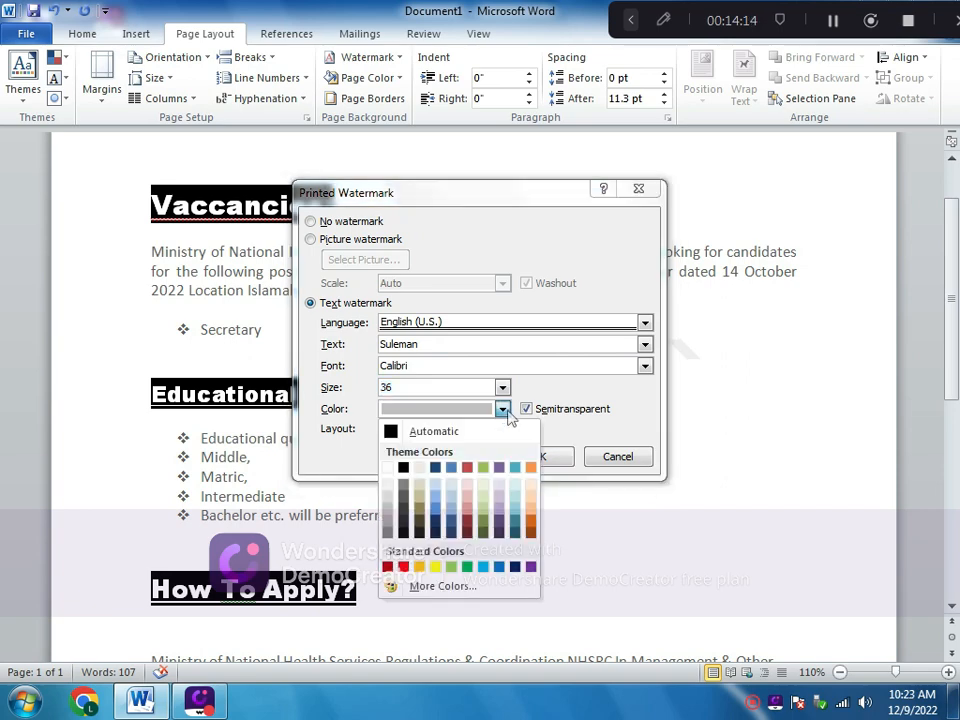
click(393, 431)
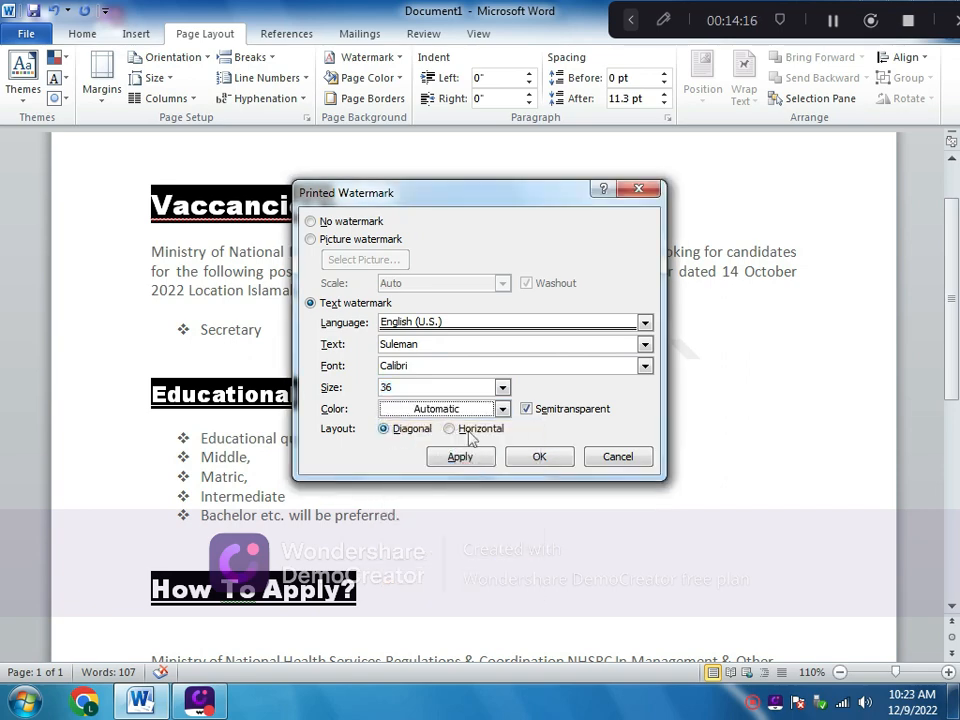
click(472, 458)
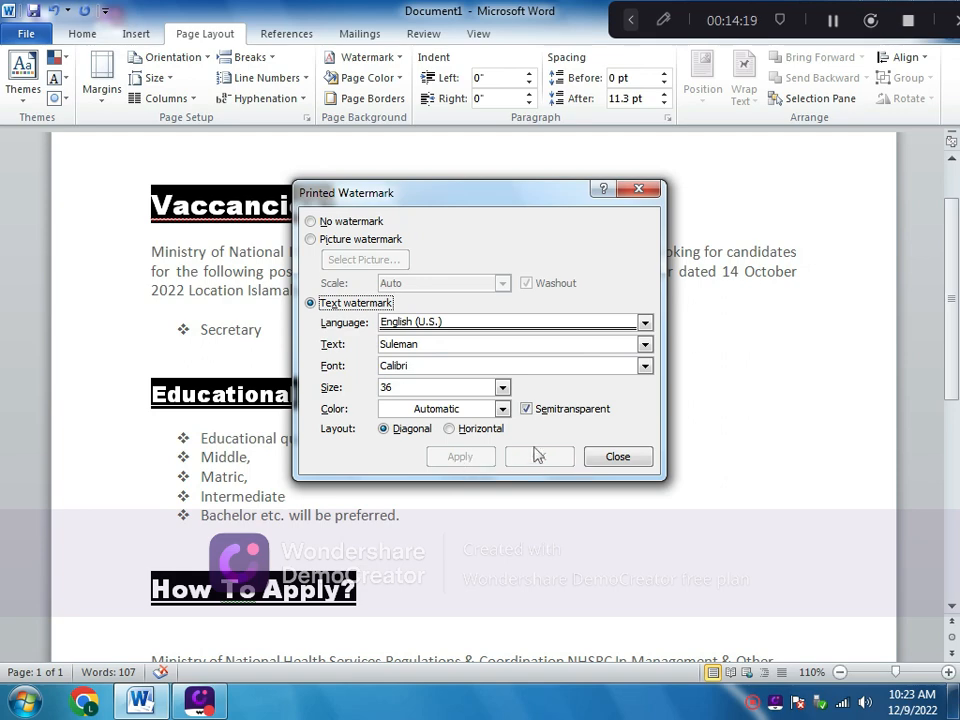
click(628, 192)
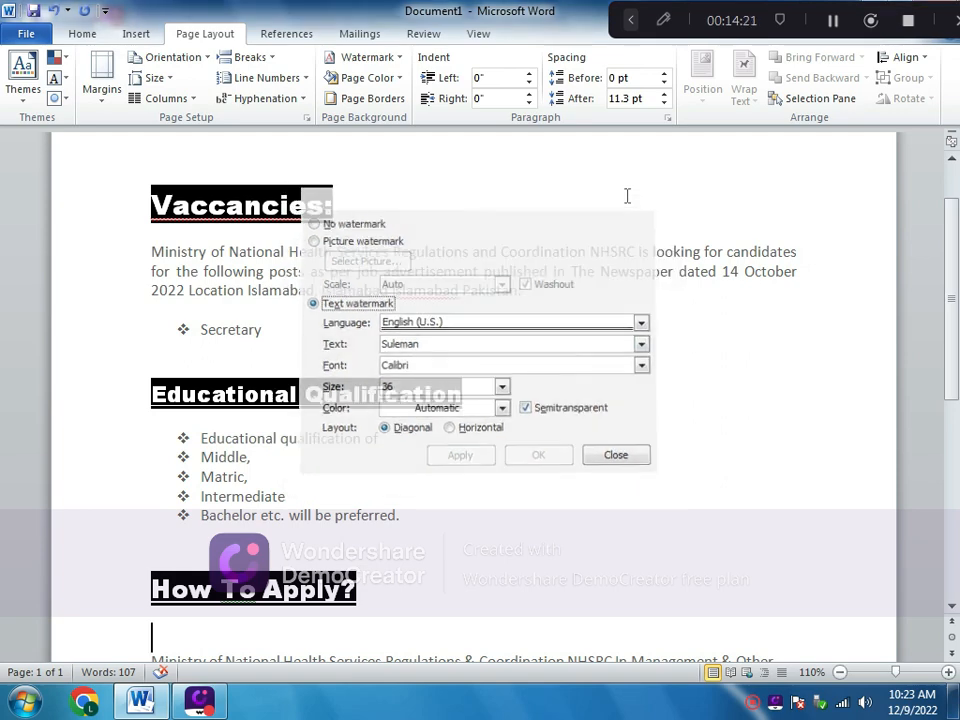
scroll(568, 428, down, 2)
scroll(566, 428, down, 4)
scroll(495, 431, up, 8)
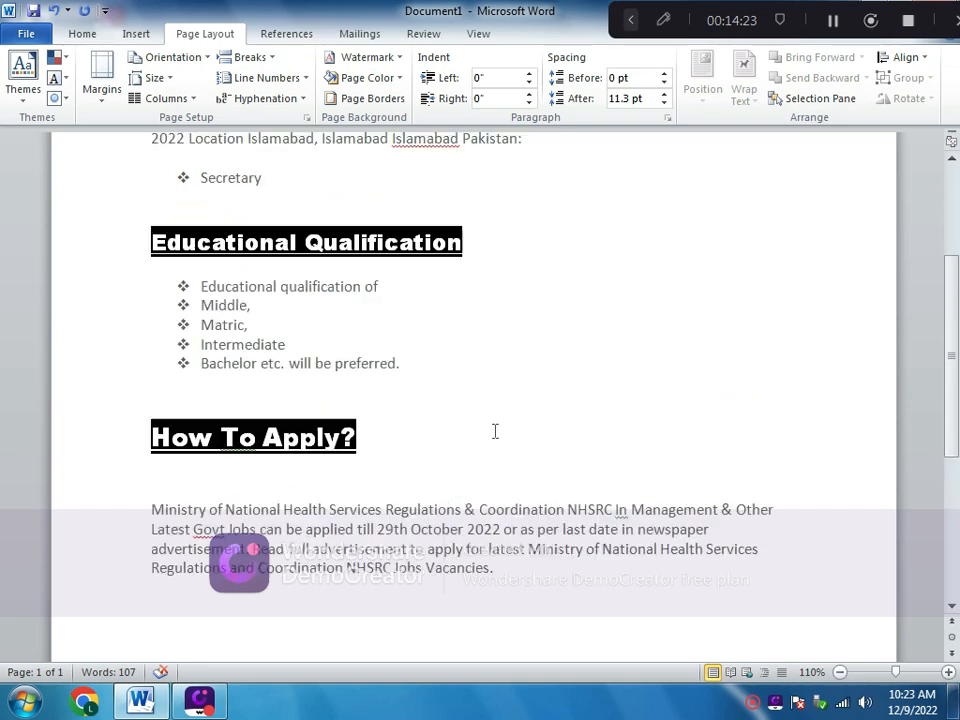
scroll(494, 428, down, 6)
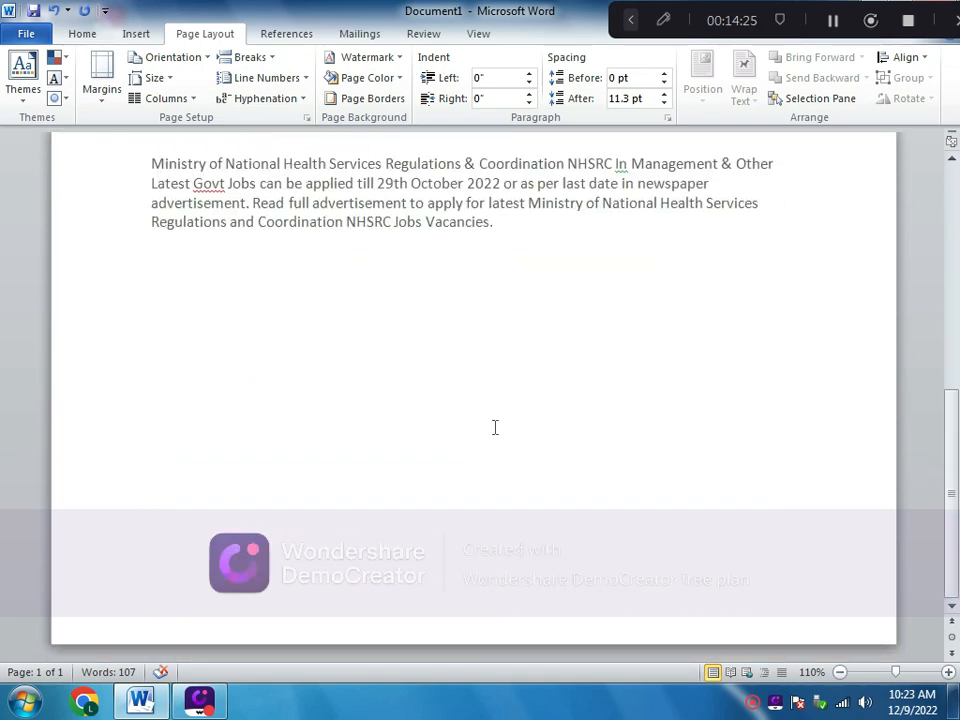
scroll(494, 426, up, 6)
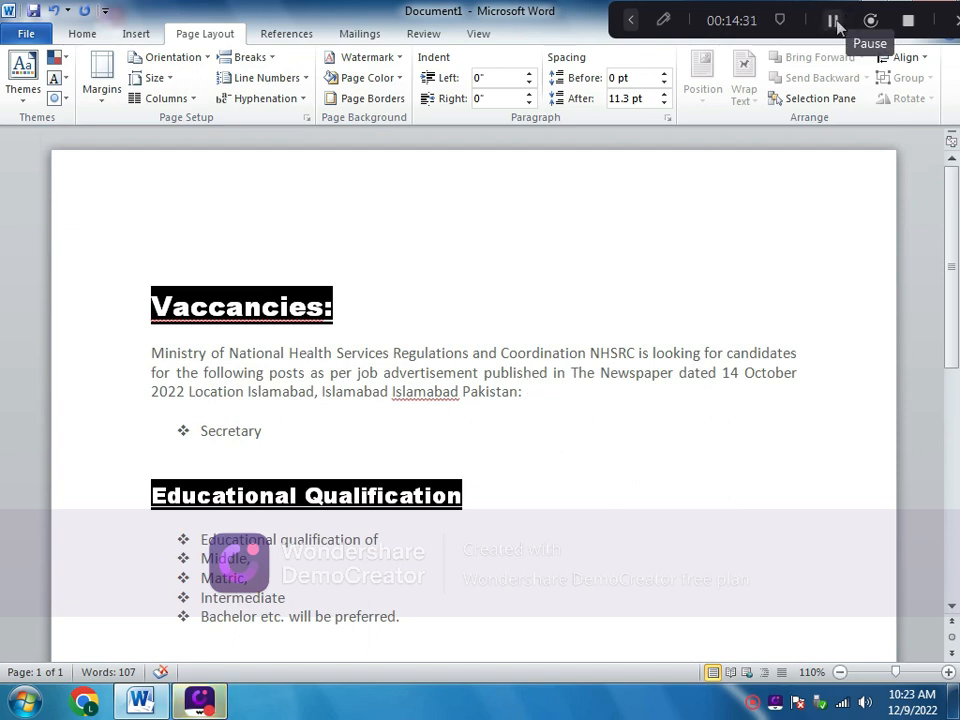
click(836, 22)
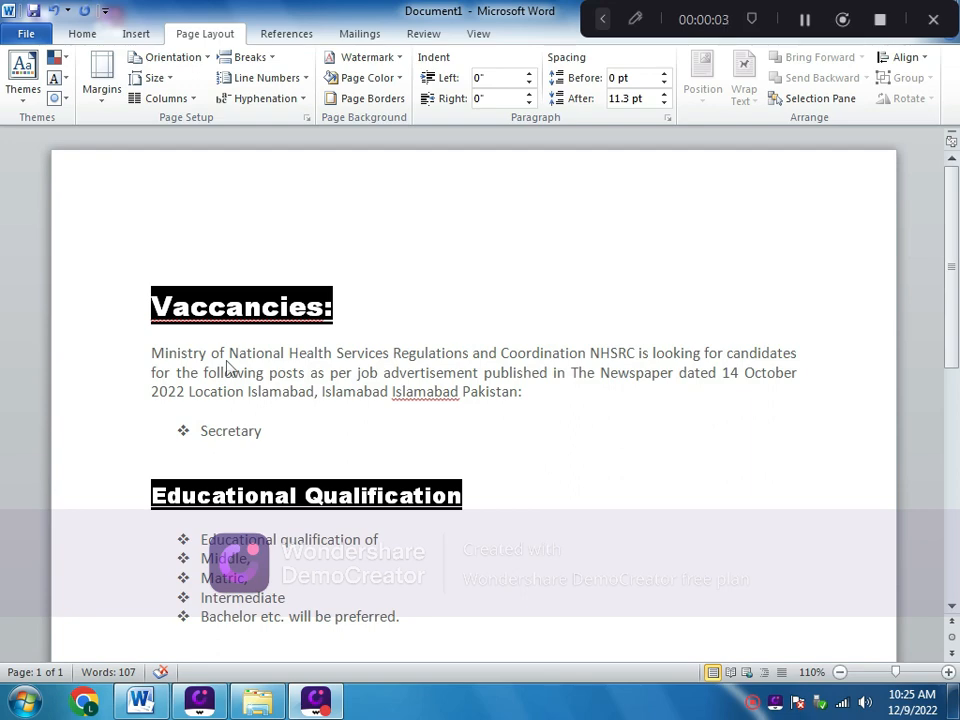
scroll(568, 362, down, 5)
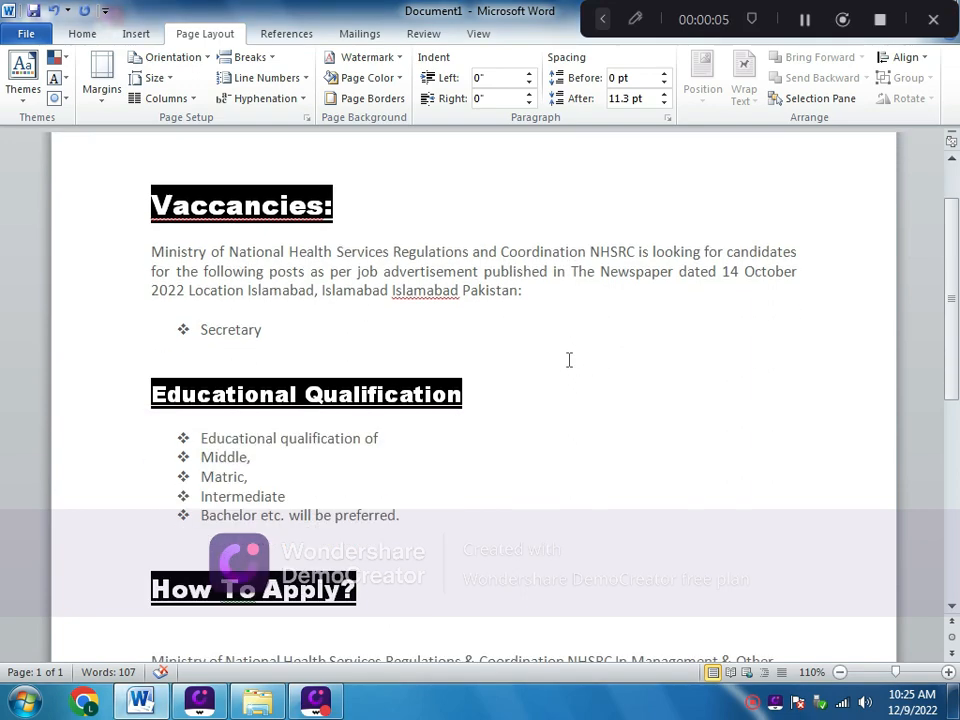
scroll(223, 357, up, 5)
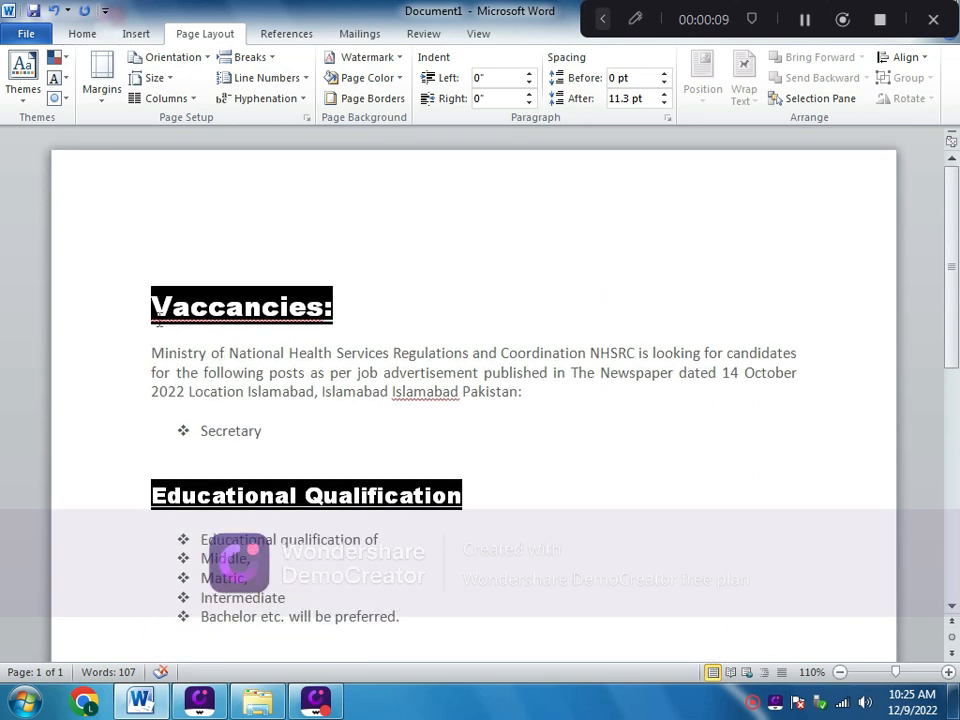
Insert a blank line above the "Vaccancies:" heading and place the cursor on it.
click(153, 303)
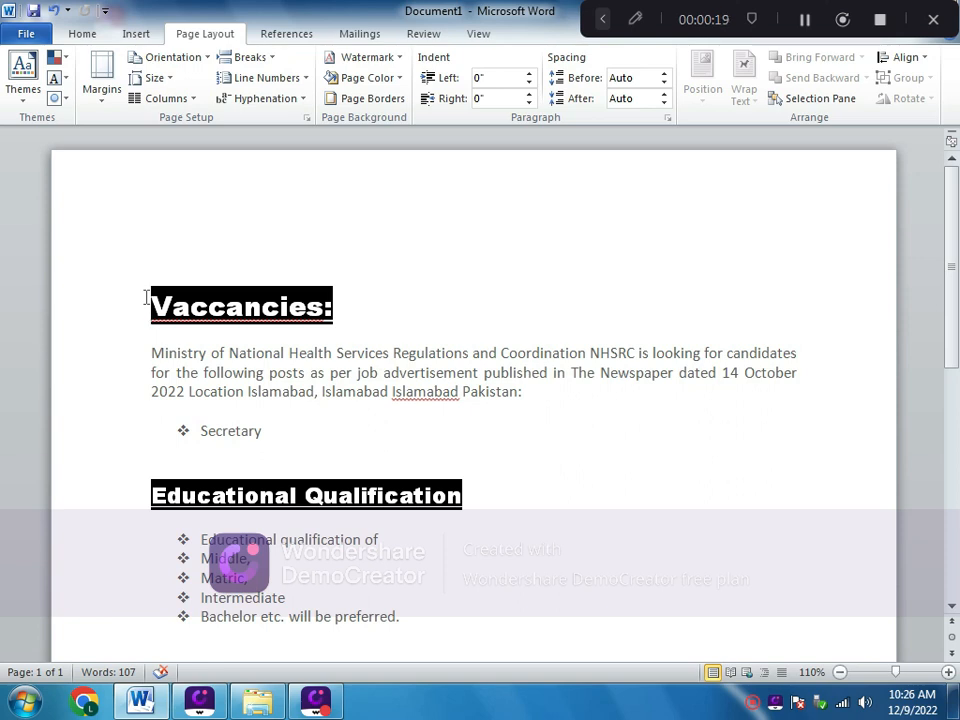
click(146, 297)
key(Return)
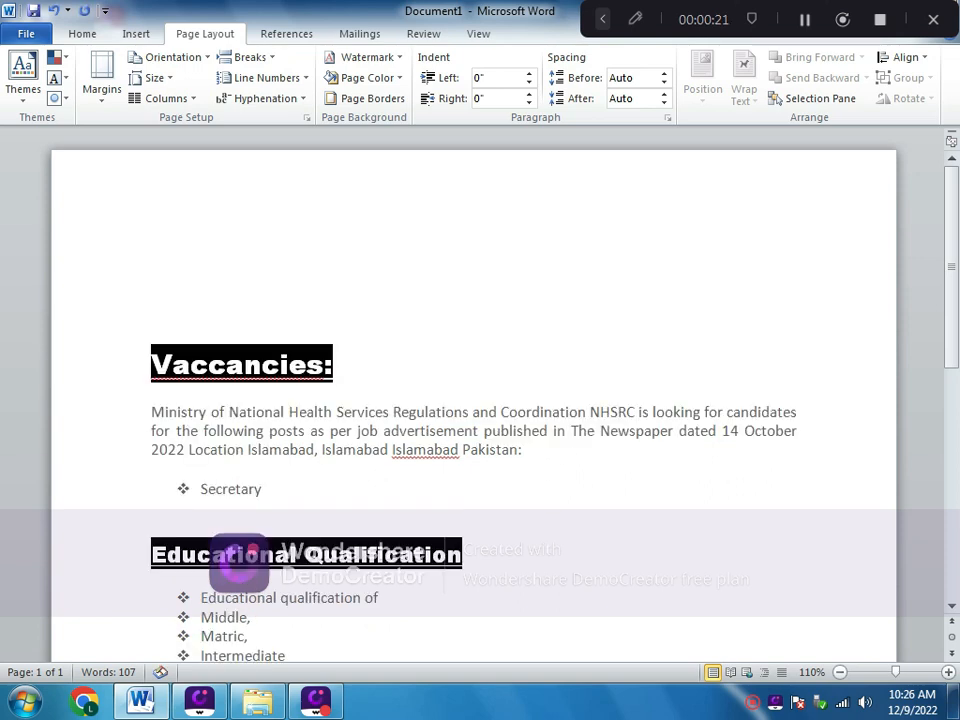
key(Up)
Insert a table with two columns and eight rows on the blank line above the "Vaccancies:" heading.
click(123, 36)
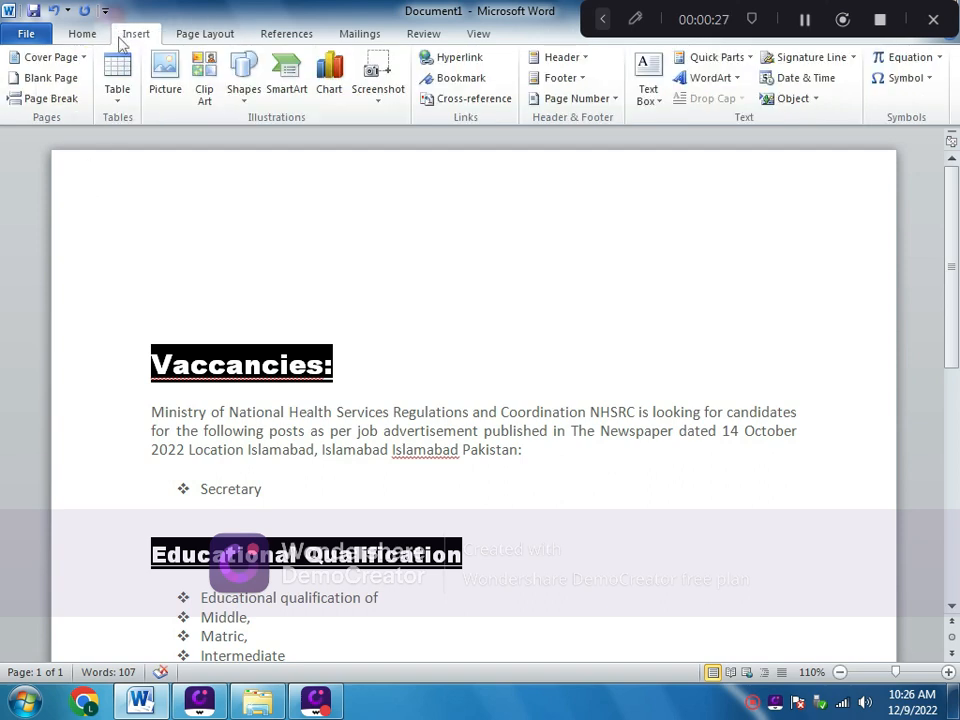
click(117, 88)
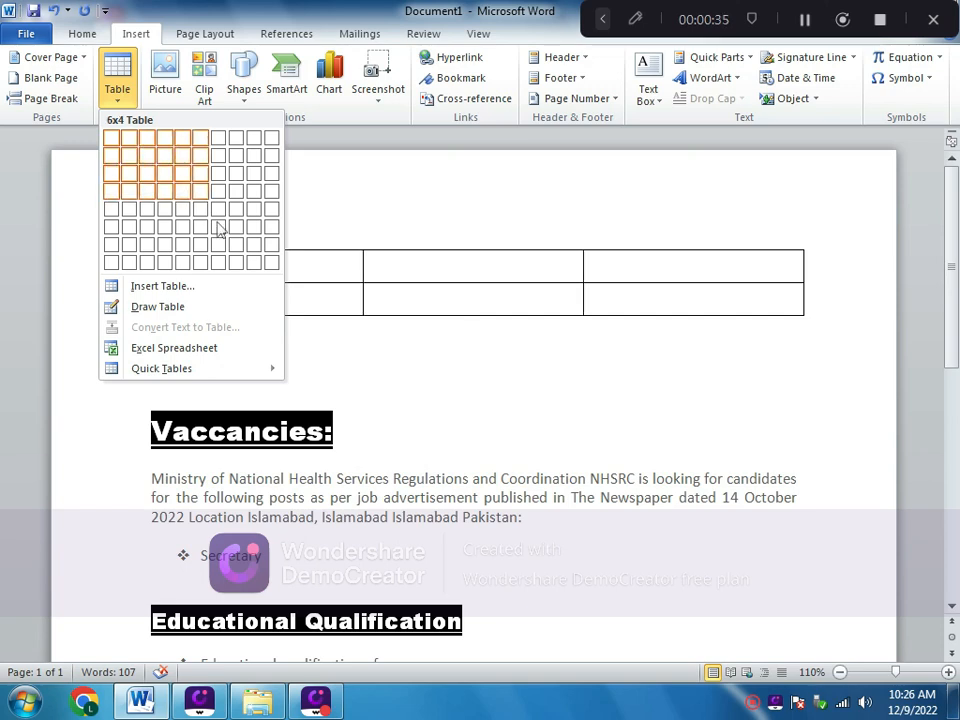
click(131, 264)
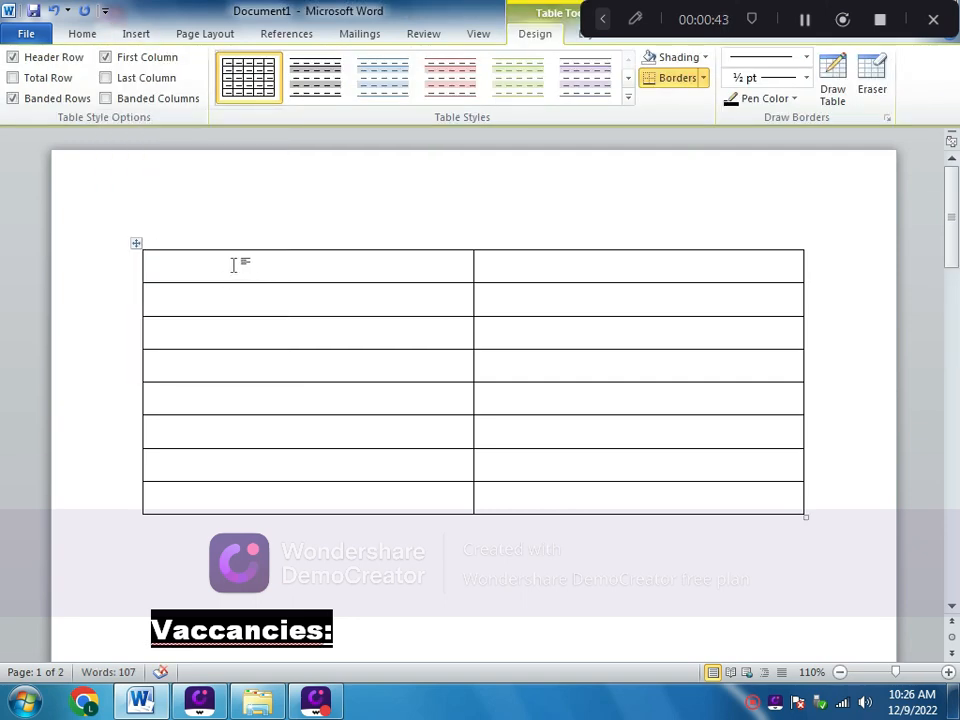
scroll(228, 264, down, 2)
scroll(227, 266, up, 1)
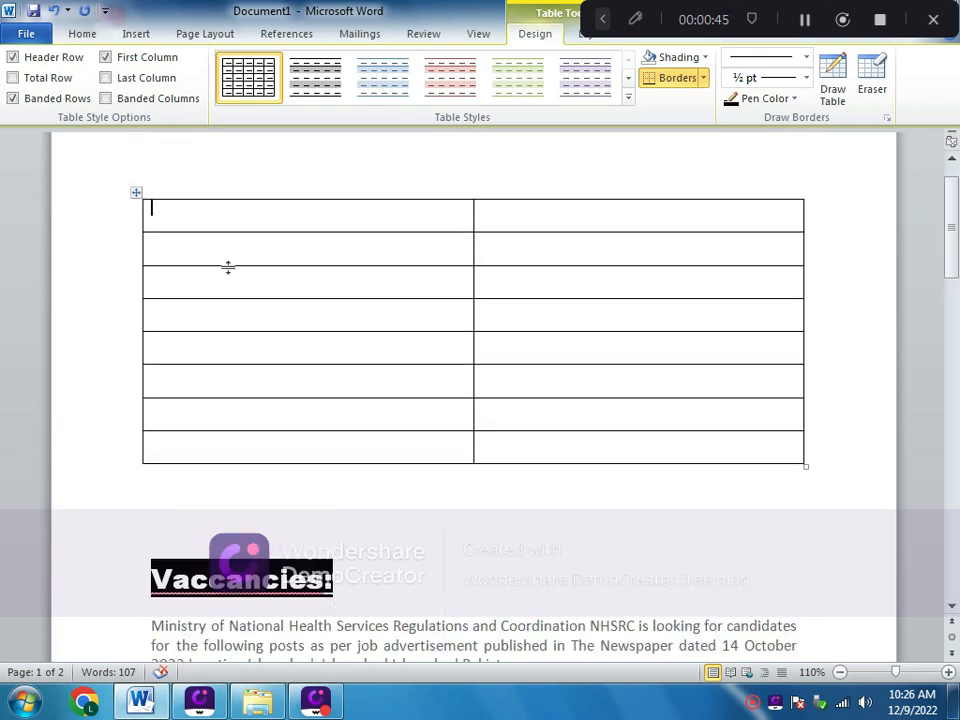
scroll(228, 267, up, 1)
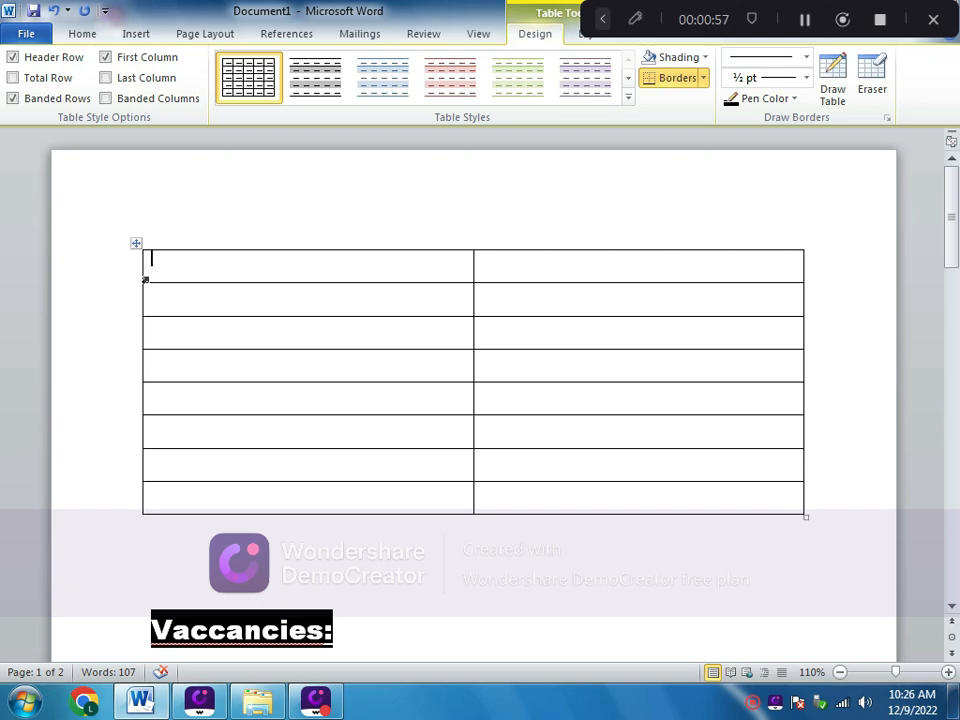
Fill the table's first row with "Date:" in the first column and "23 Dec 2022" in the second.
text(Dar)
key(BackSpace)
text(te:)
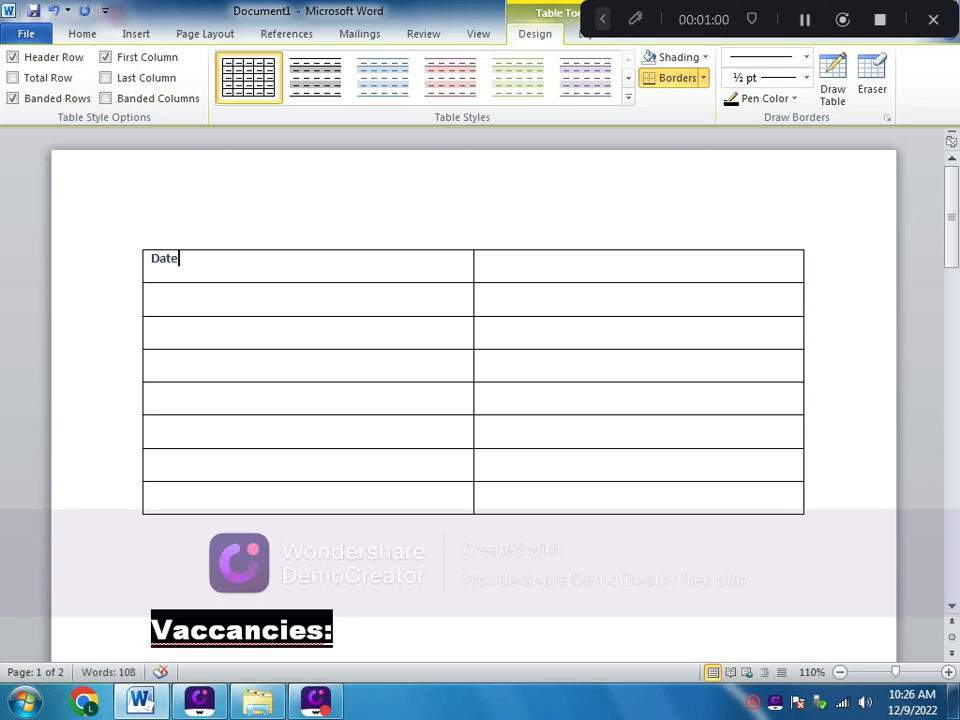
click(534, 272)
text(23 Dec @0)
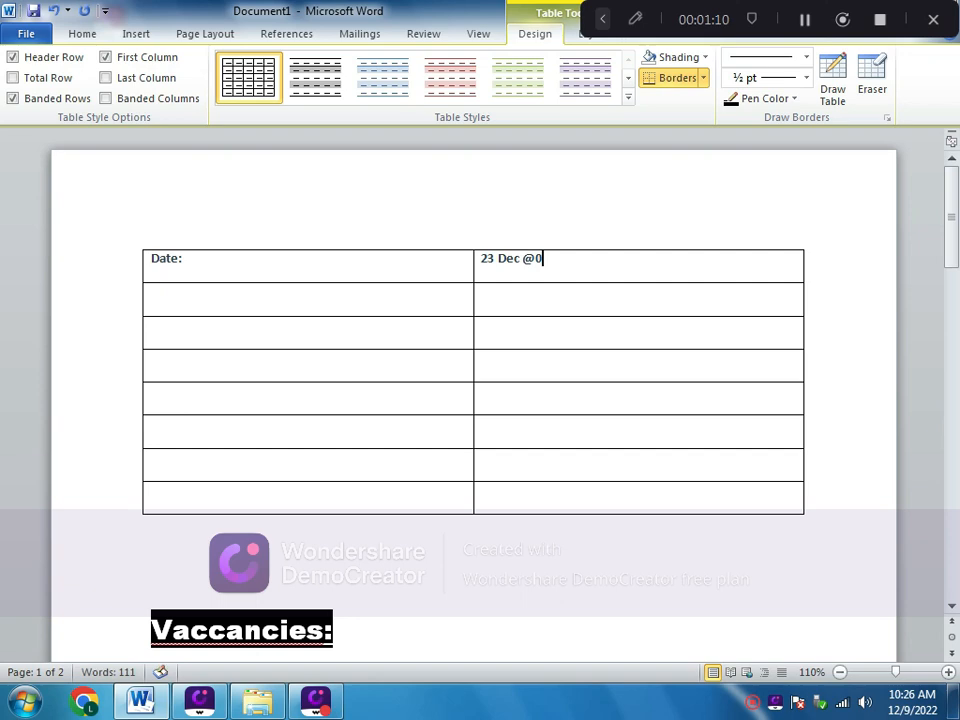
text(22)
key(Left)
key(Left)
key(Left)
key(BackSpace)
text(2)
key(Right)
key(Right)
key(Right)
key(Right)
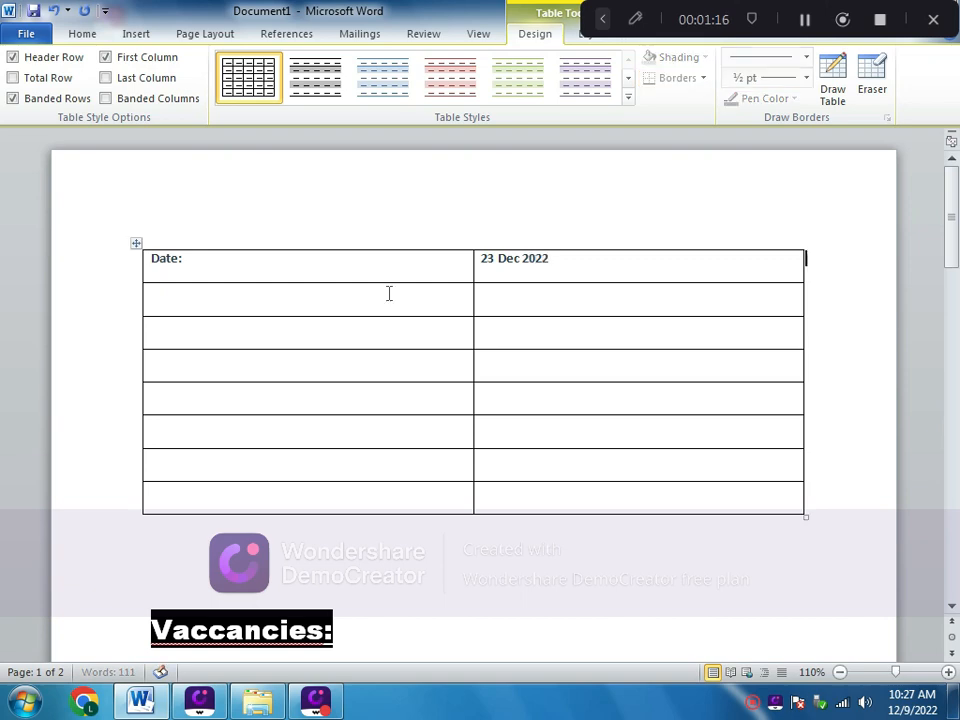
click(274, 299)
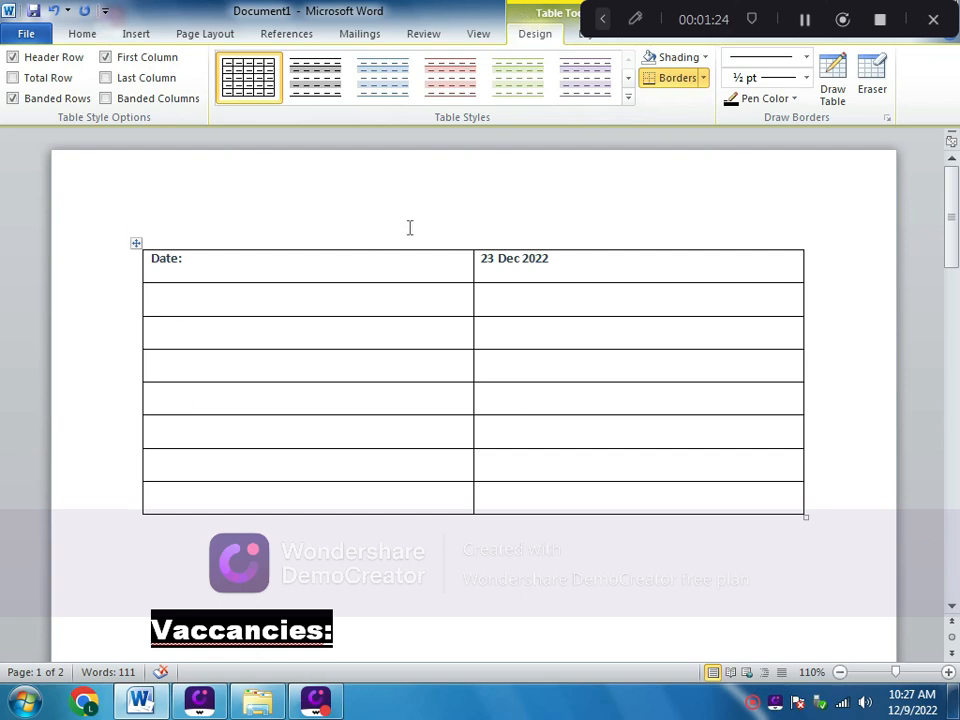
Apply the built-in aqua grid table style with shaded alternate rows to the date table.
click(628, 97)
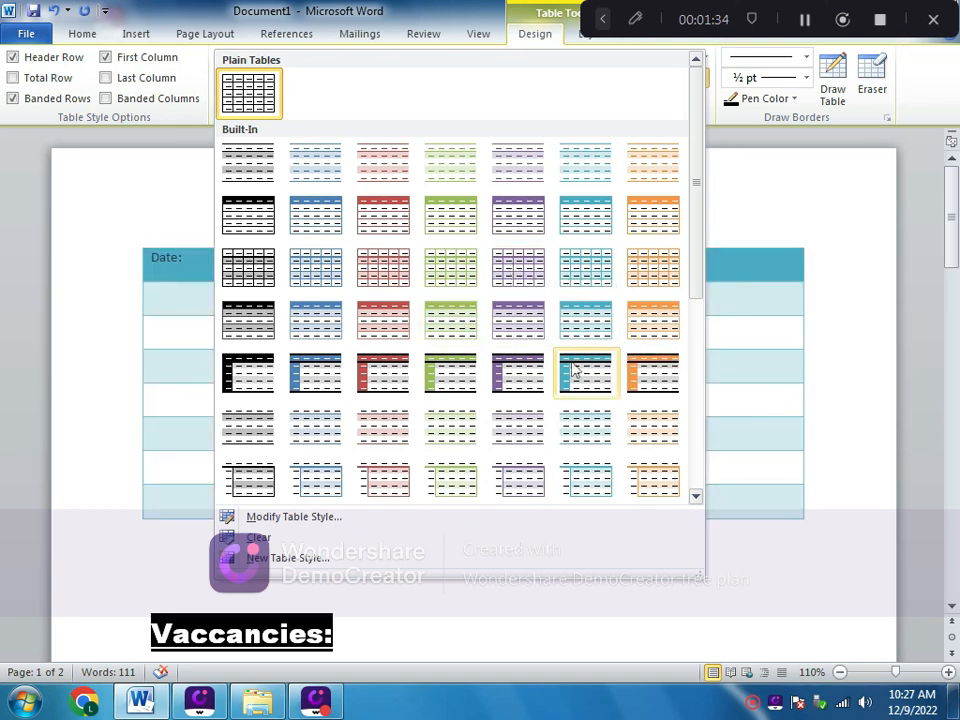
click(575, 278)
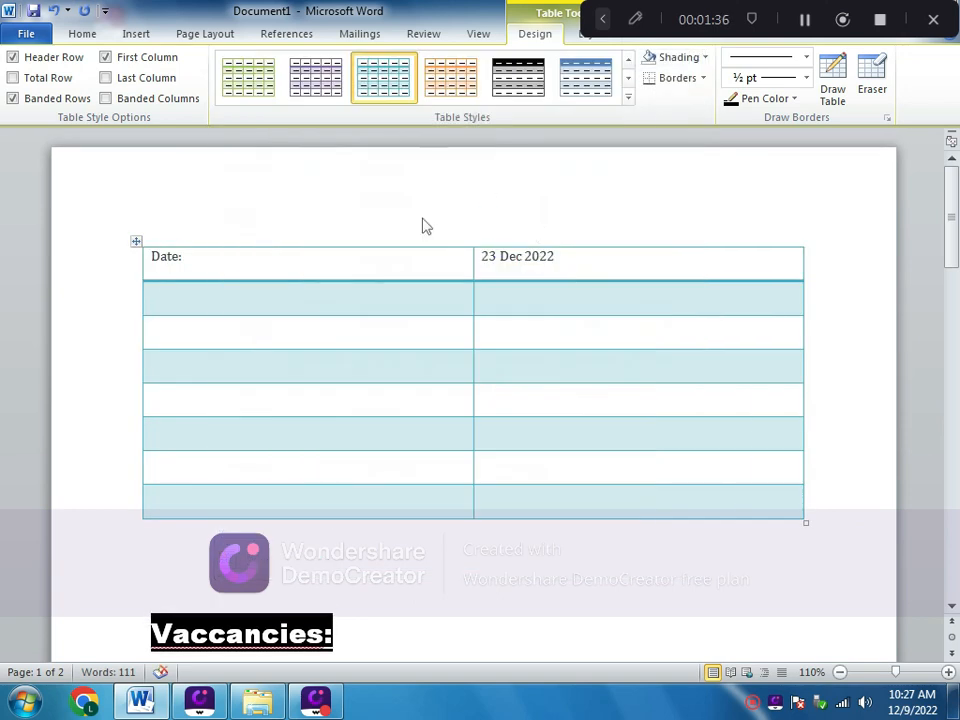
Look through both pages of the document to check the styled table, job text and watermark.
scroll(421, 229, down, 6)
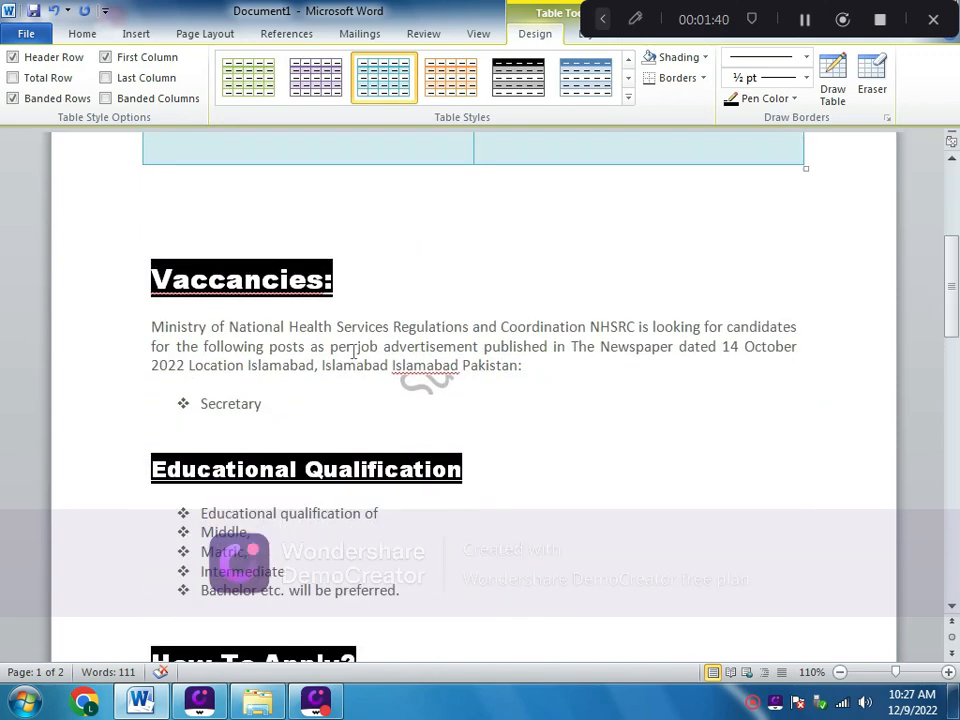
drag(391, 389, 454, 388)
scroll(460, 395, down, 8)
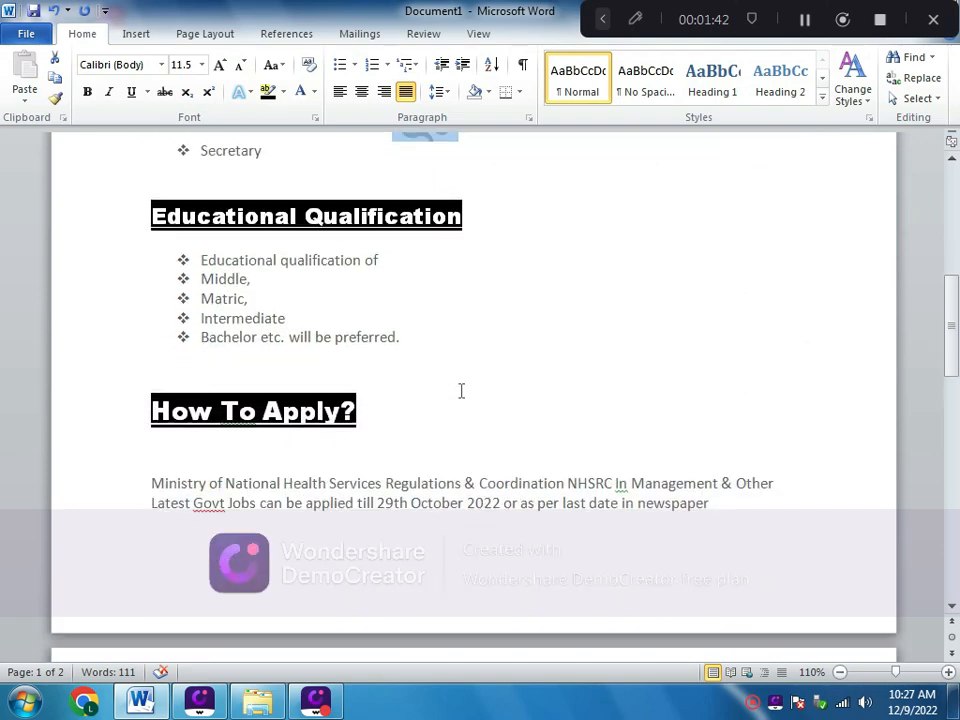
scroll(460, 395, down, 9)
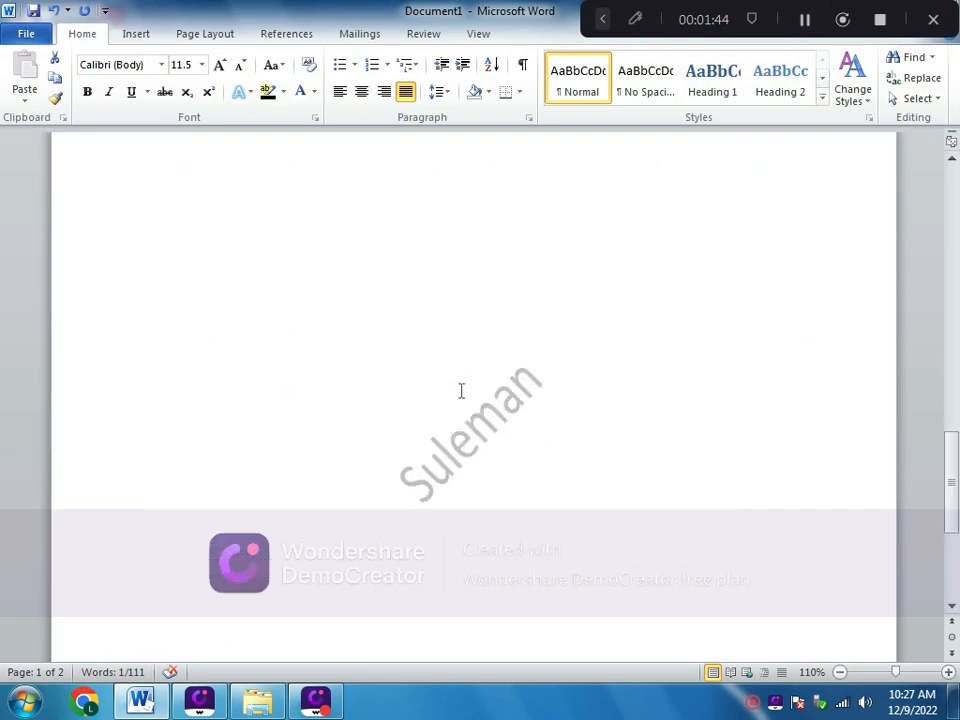
scroll(461, 390, down, 4)
scroll(461, 390, down, 1)
scroll(461, 390, up, 9)
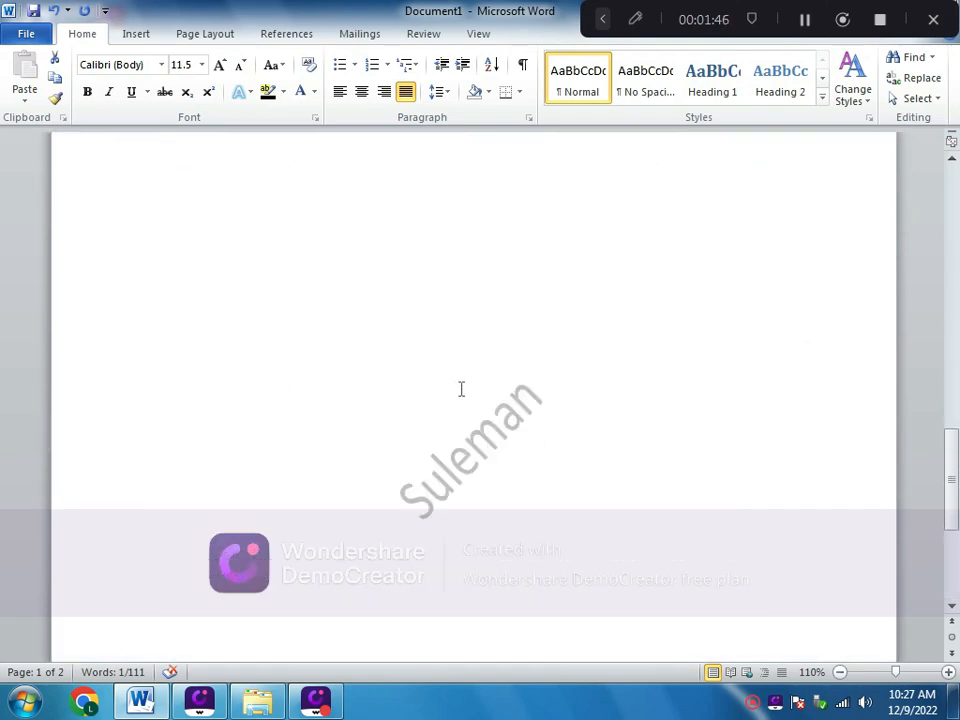
scroll(461, 390, up, 13)
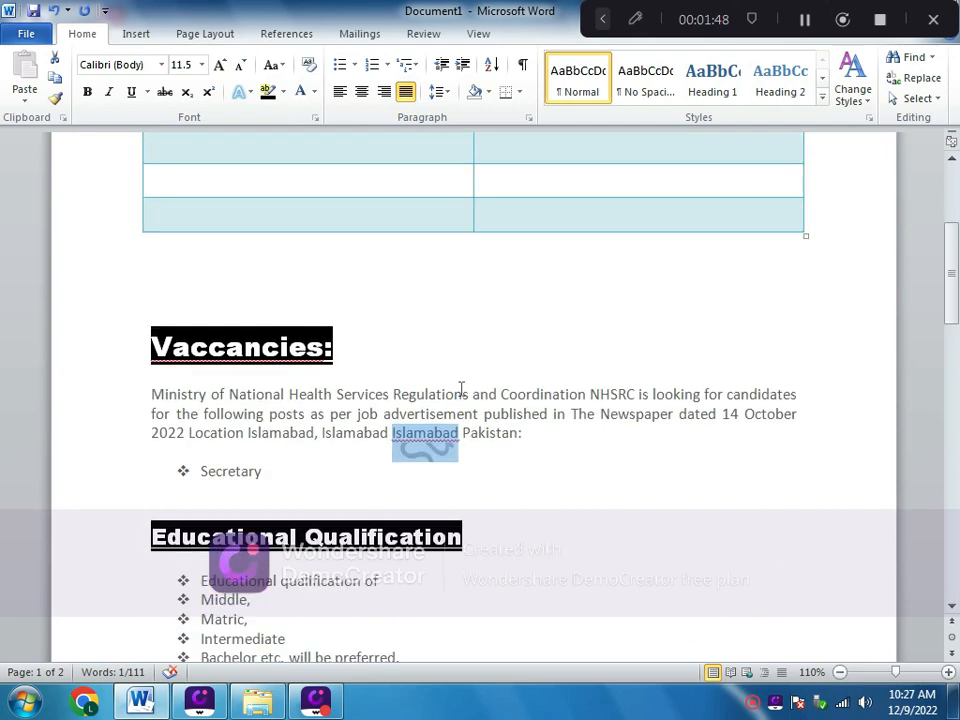
click(447, 375)
scroll(448, 375, up, 5)
scroll(315, 369, down, 1)
scroll(317, 369, up, 1)
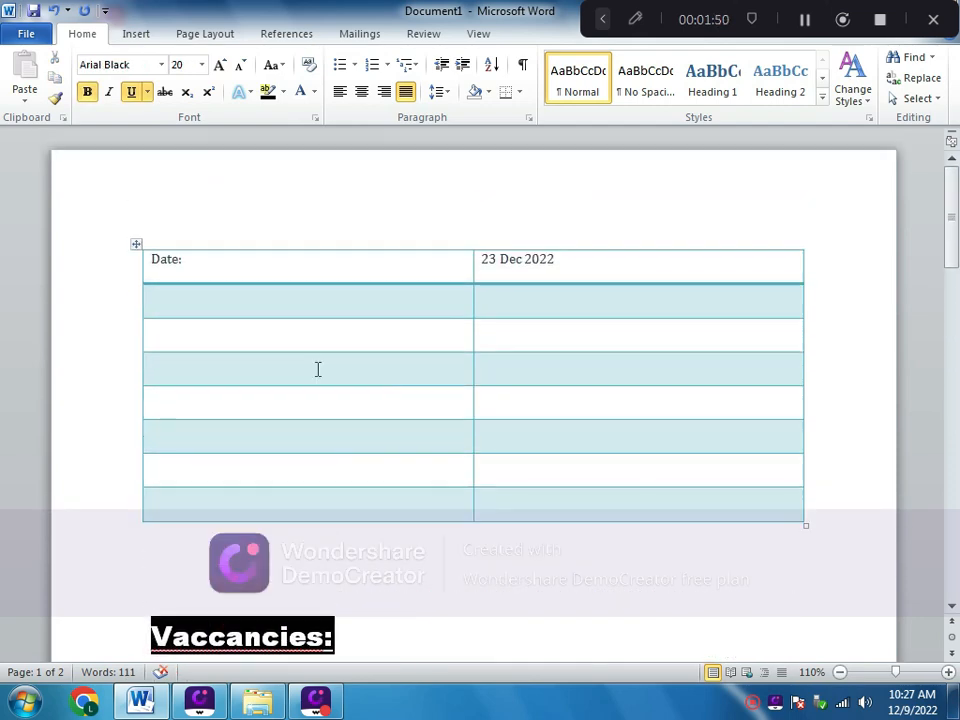
Insert the picture "2 Latest Jobs Annouced By Govt of Pakistan" from the Desktop after the "Vaccancies:" heading.
click(137, 33)
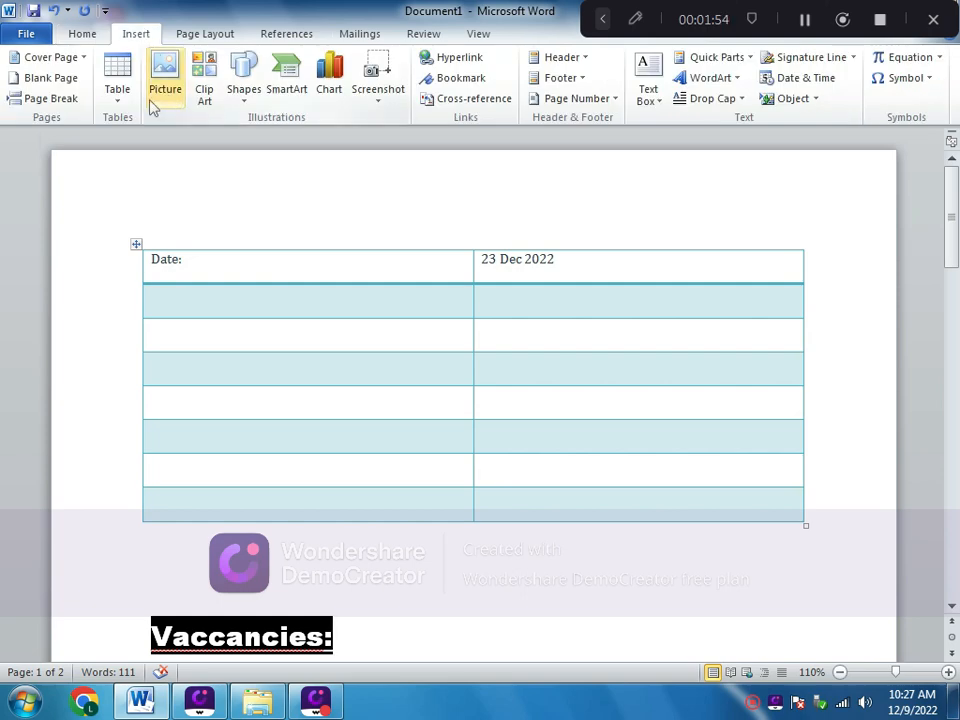
scroll(170, 120, down, 4)
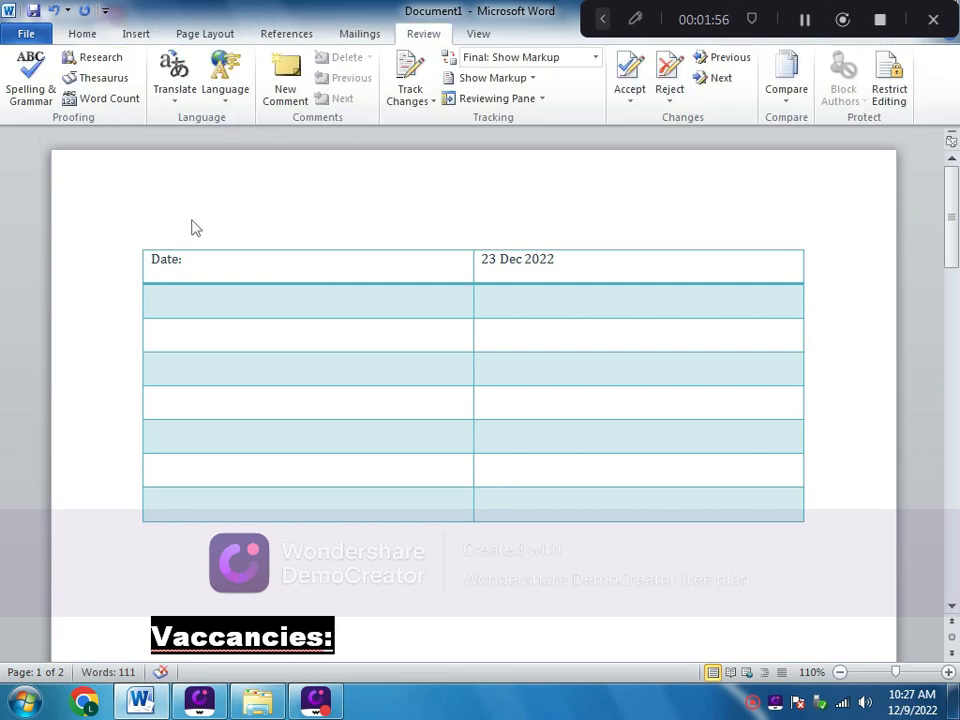
click(140, 36)
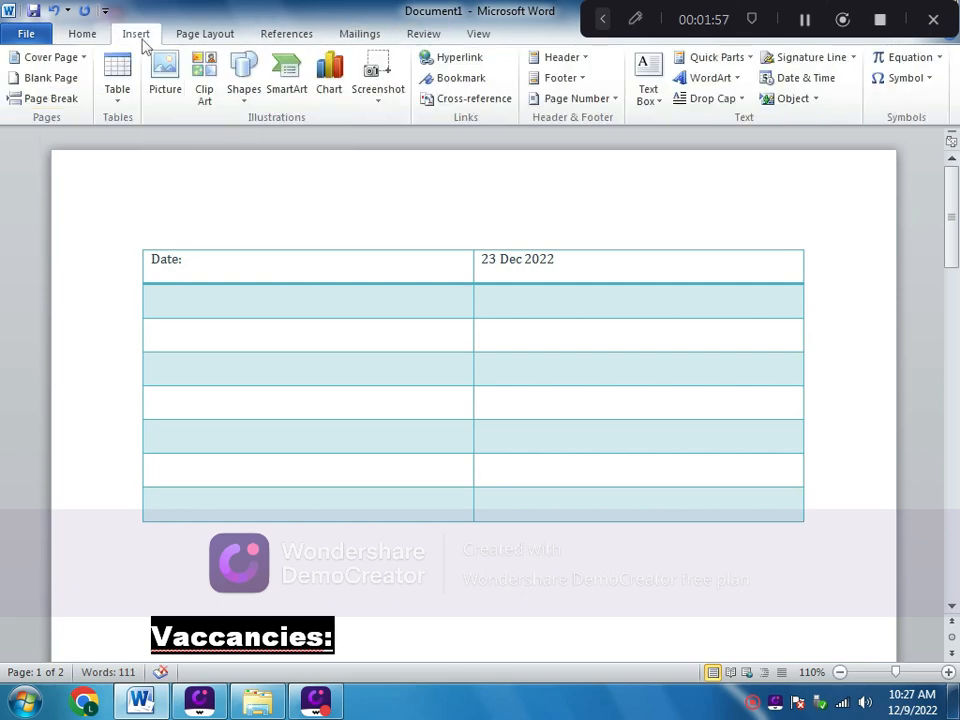
click(166, 93)
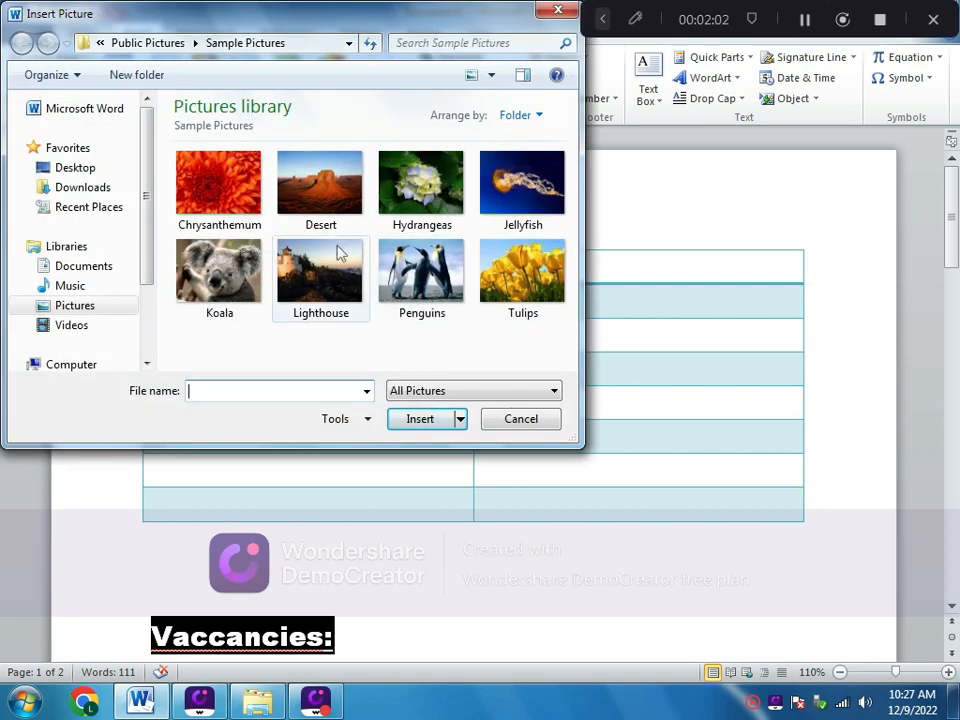
click(86, 170)
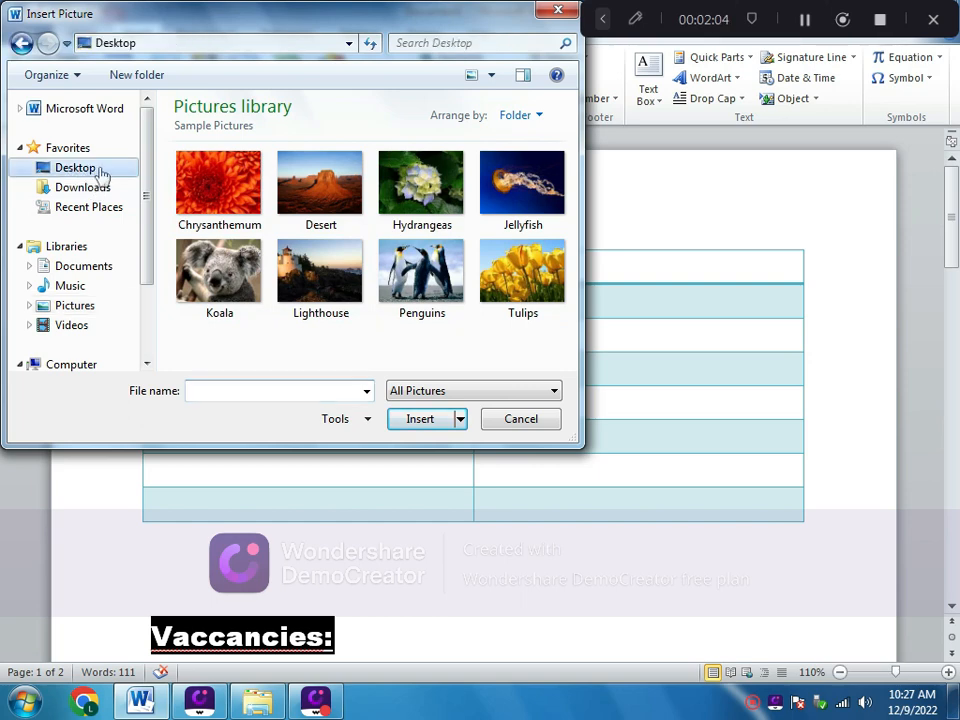
click(258, 331)
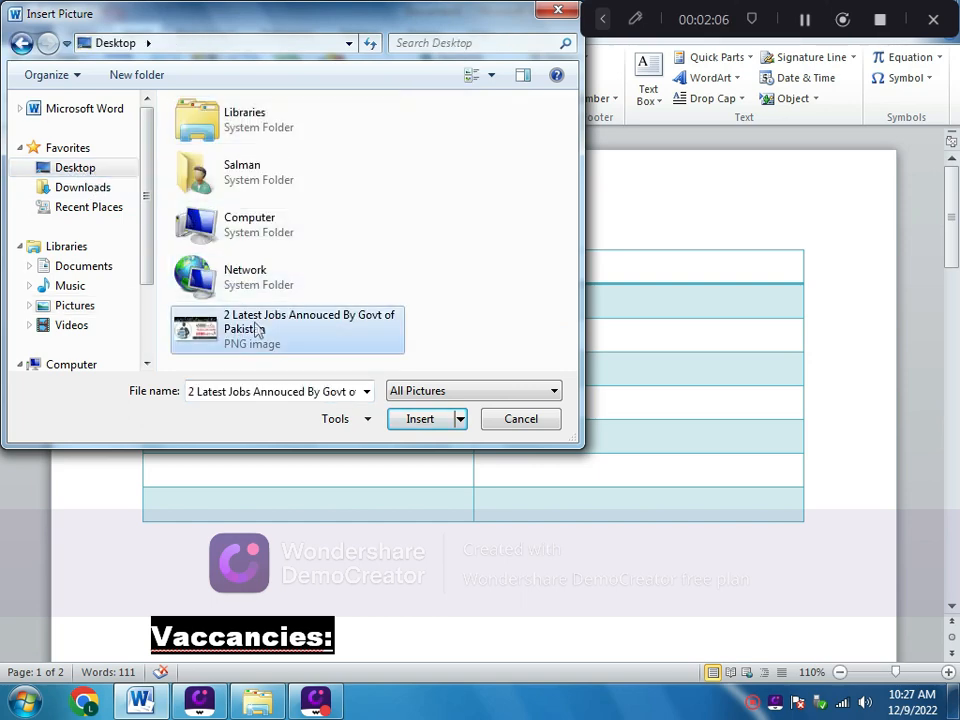
click(410, 422)
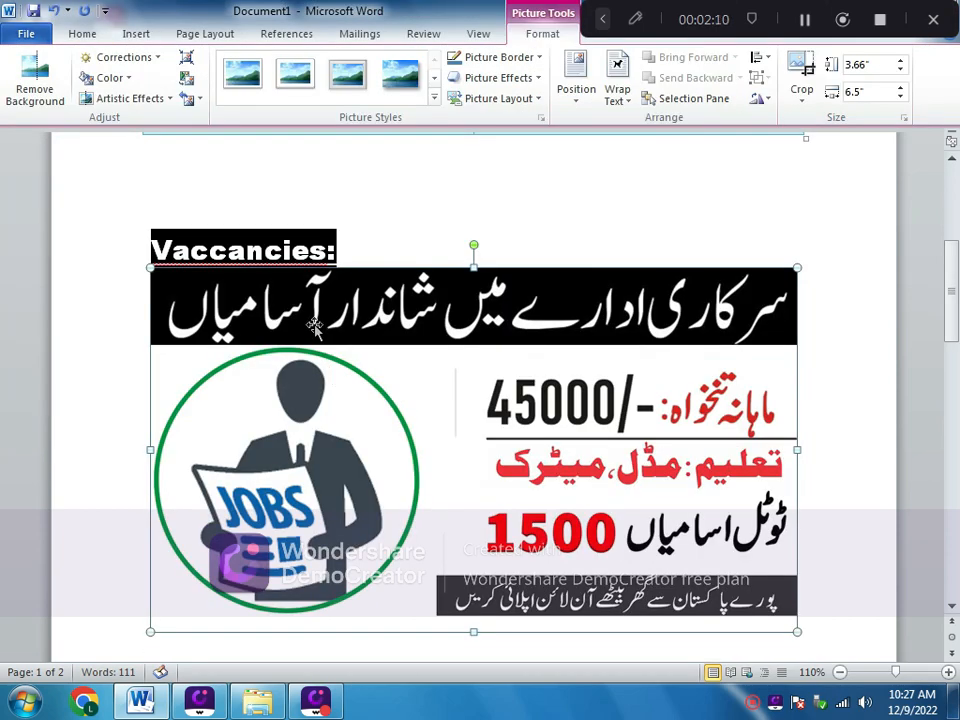
Move the inserted jobs picture from below the "Vaccancies:" heading onto a new blank line above the table.
scroll(287, 317, down, 2)
scroll(292, 318, up, 2)
right_click(292, 318)
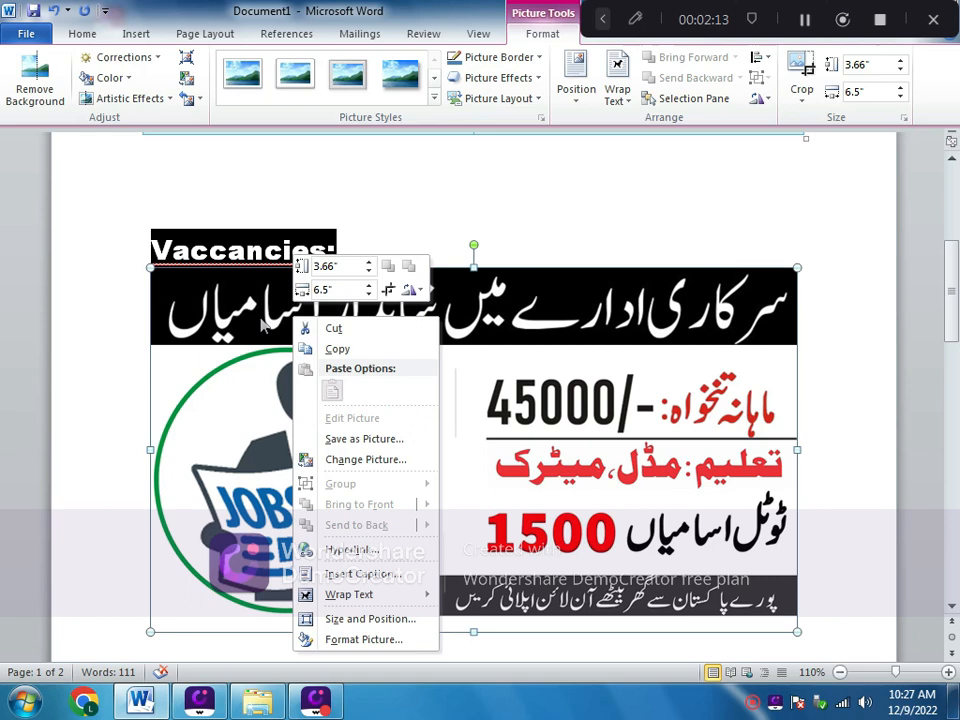
click(364, 327)
scroll(360, 318, up, 6)
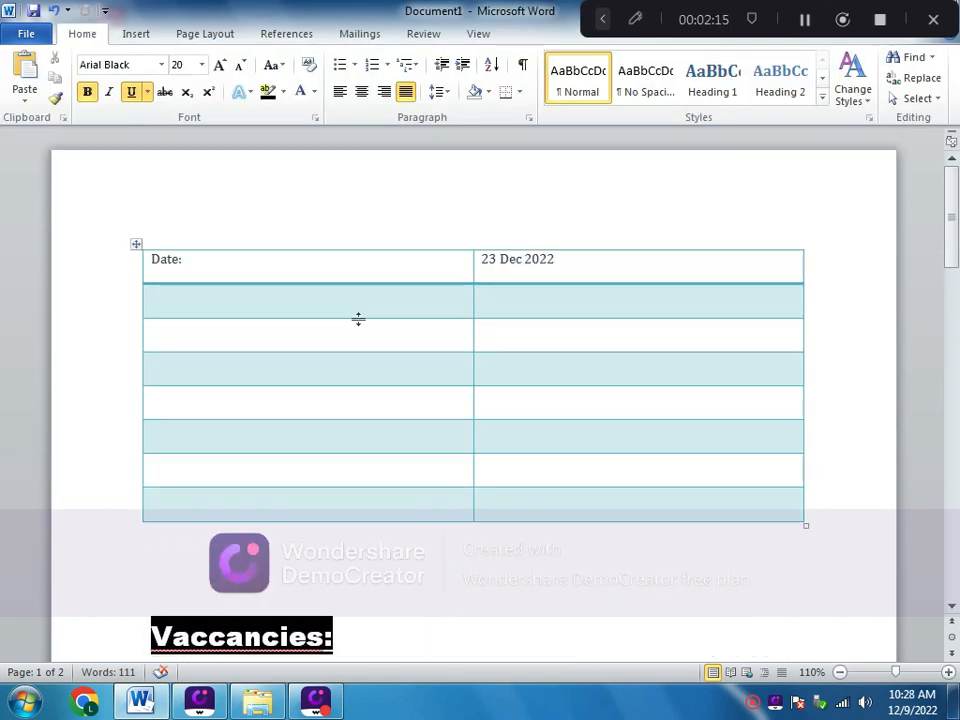
click(124, 276)
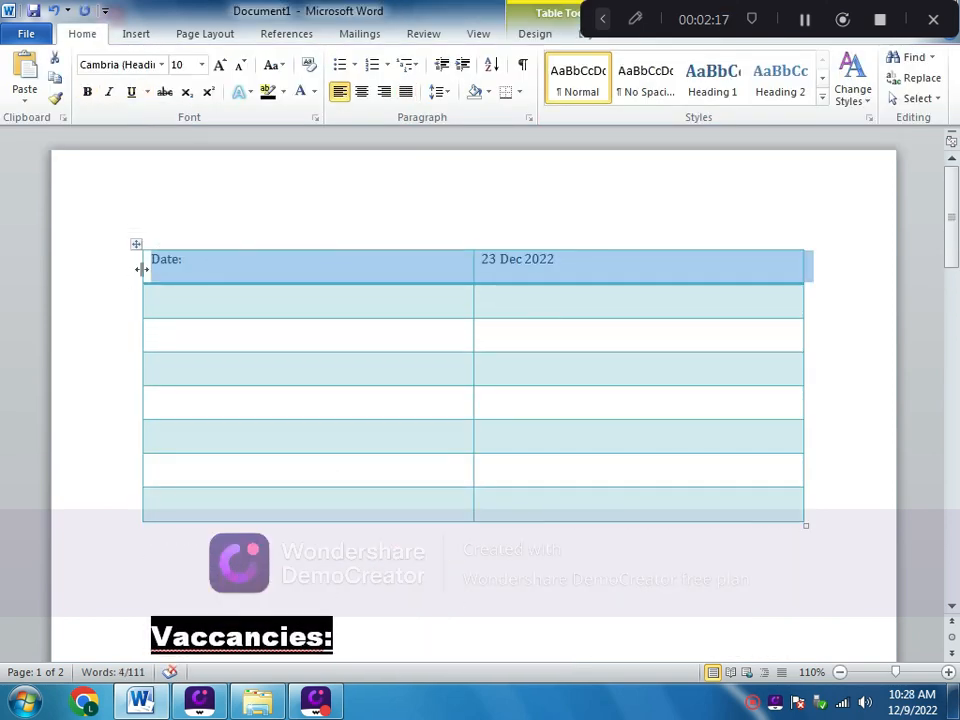
click(120, 500)
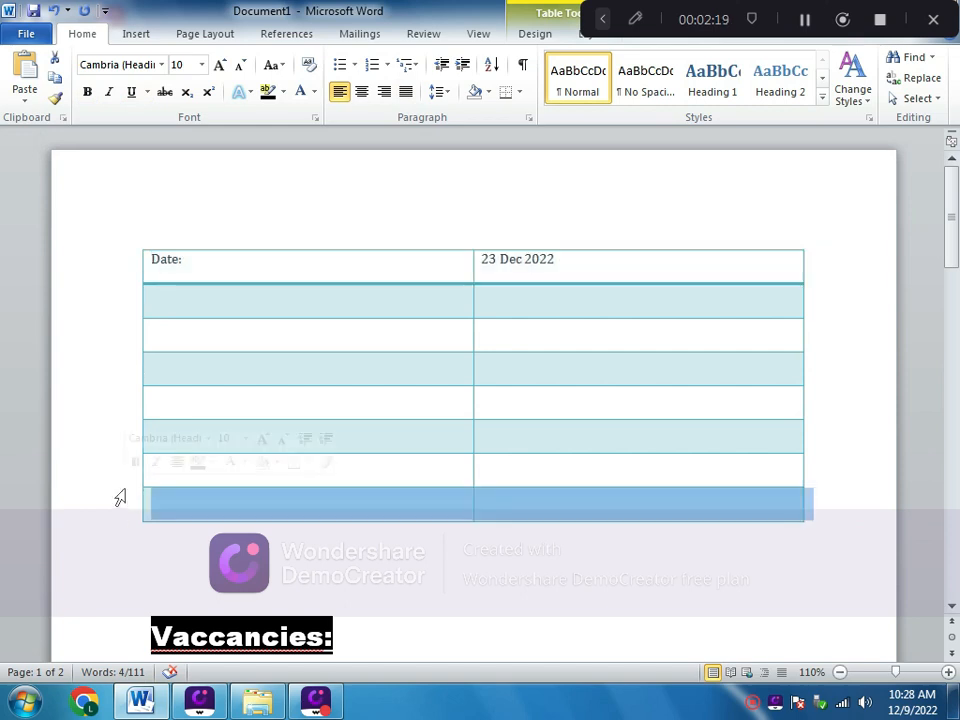
click(160, 275)
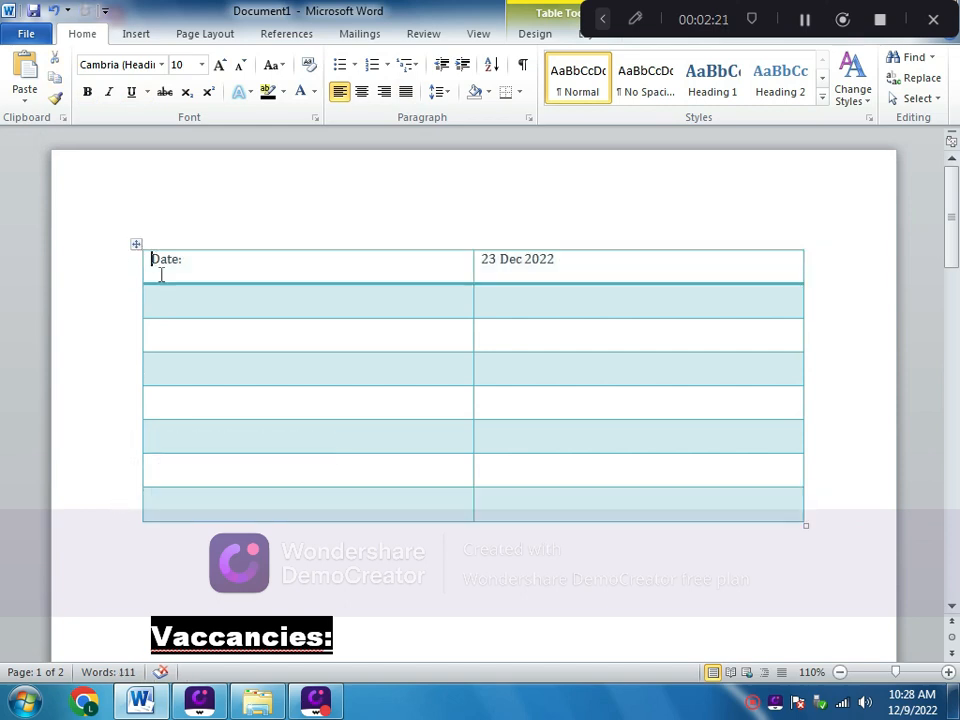
key(Return)
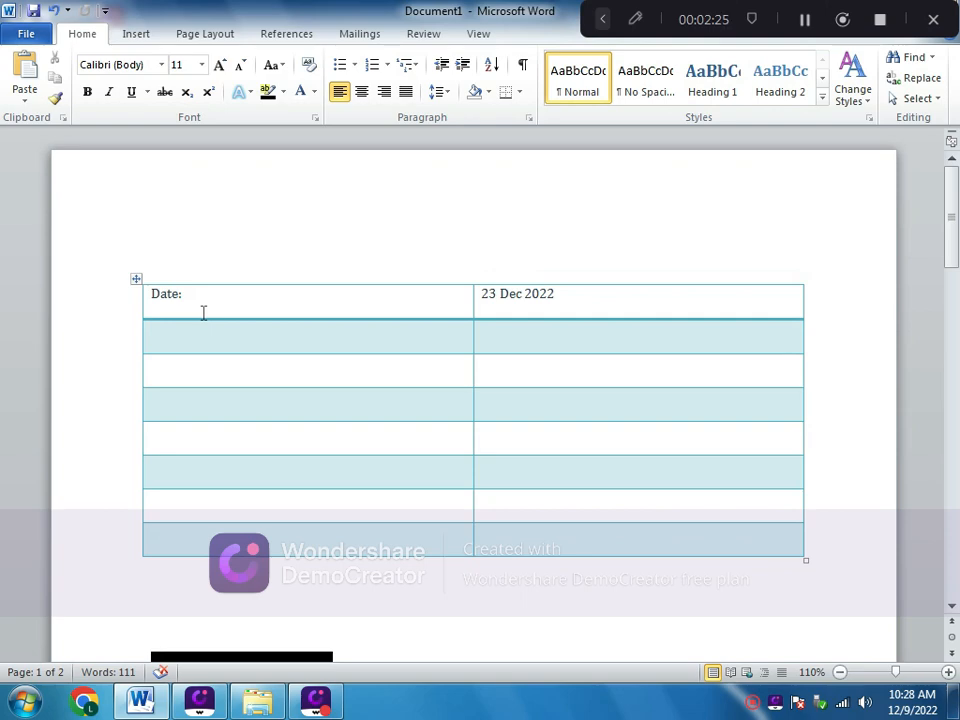
key(ctrl+v)
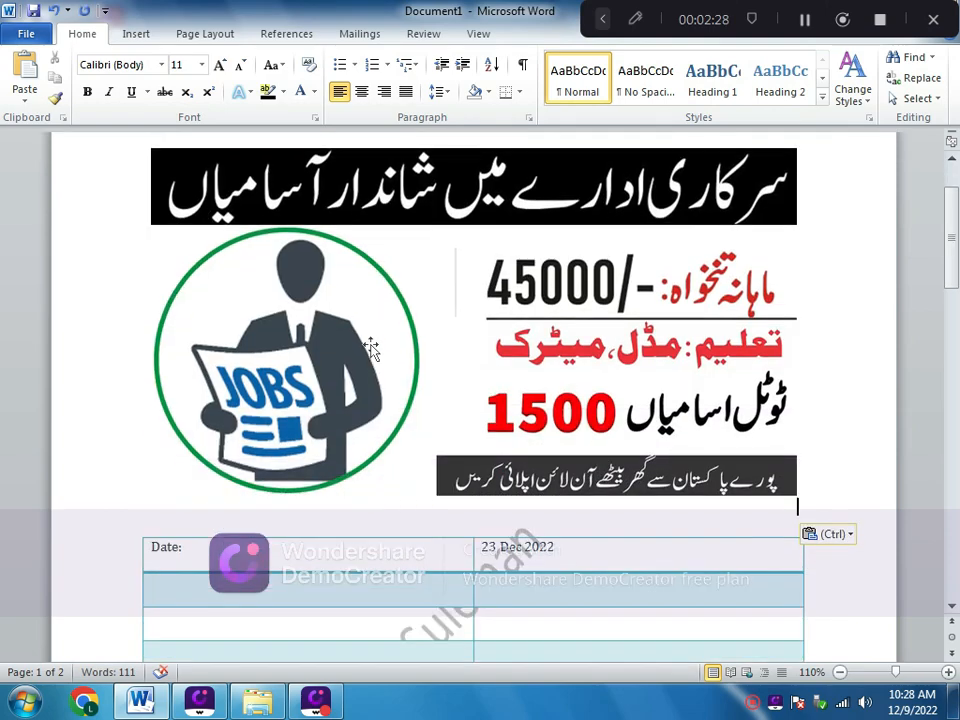
Reduce the font size of the pasted jobs picture to 14 and of its whole line to 8.
click(270, 257)
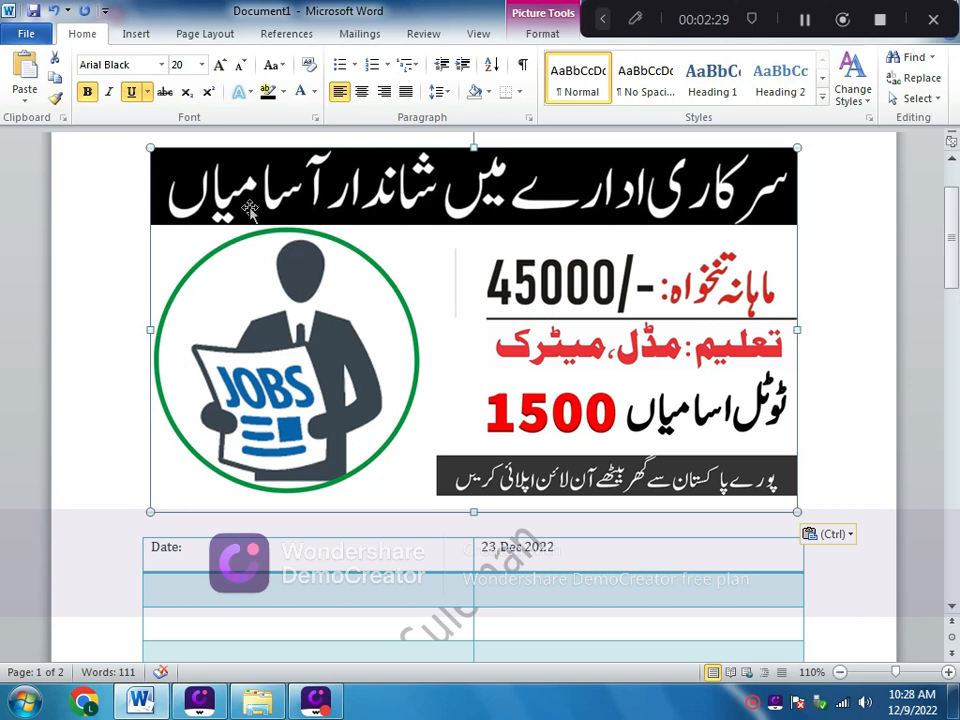
click(240, 66)
click(240, 66)
click(240, 66)
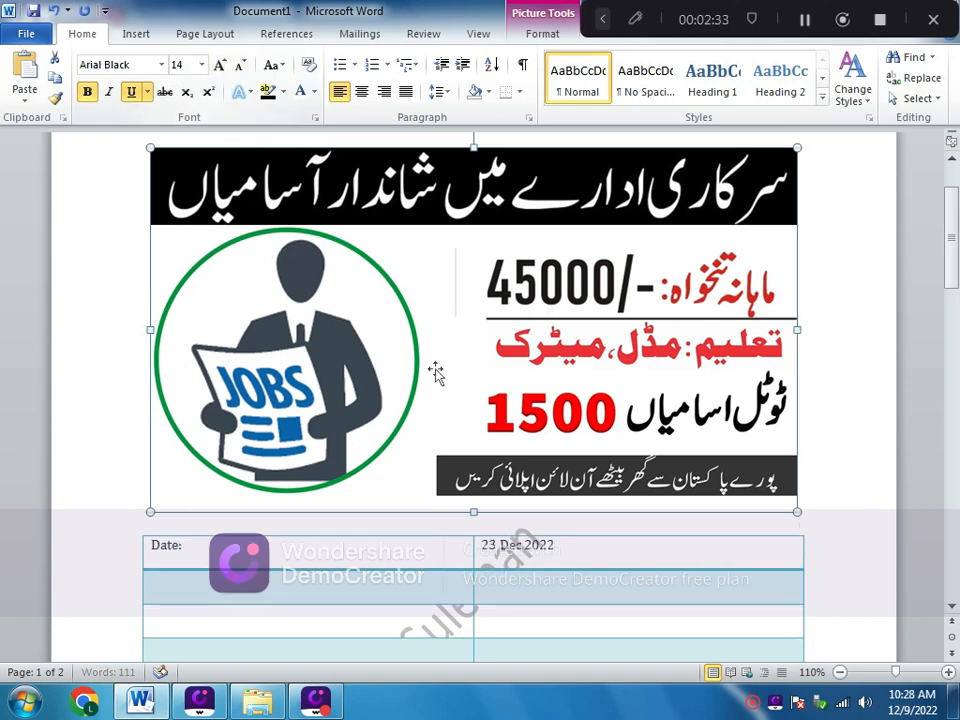
drag(806, 448, 702, 428)
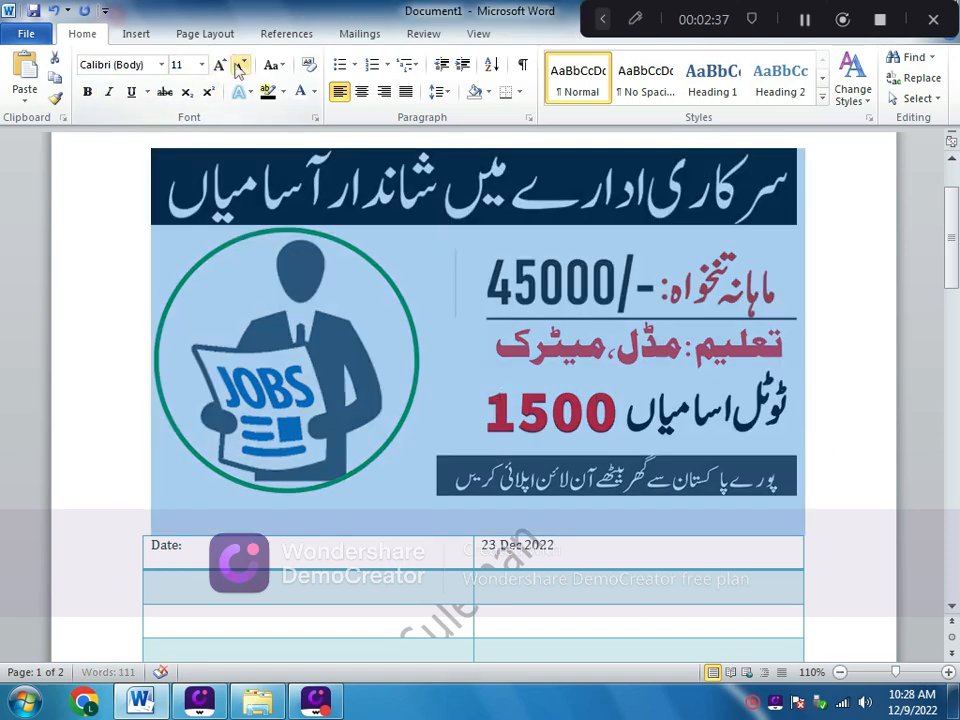
click(240, 66)
click(240, 66)
click(240, 67)
scroll(339, 320, up, 2)
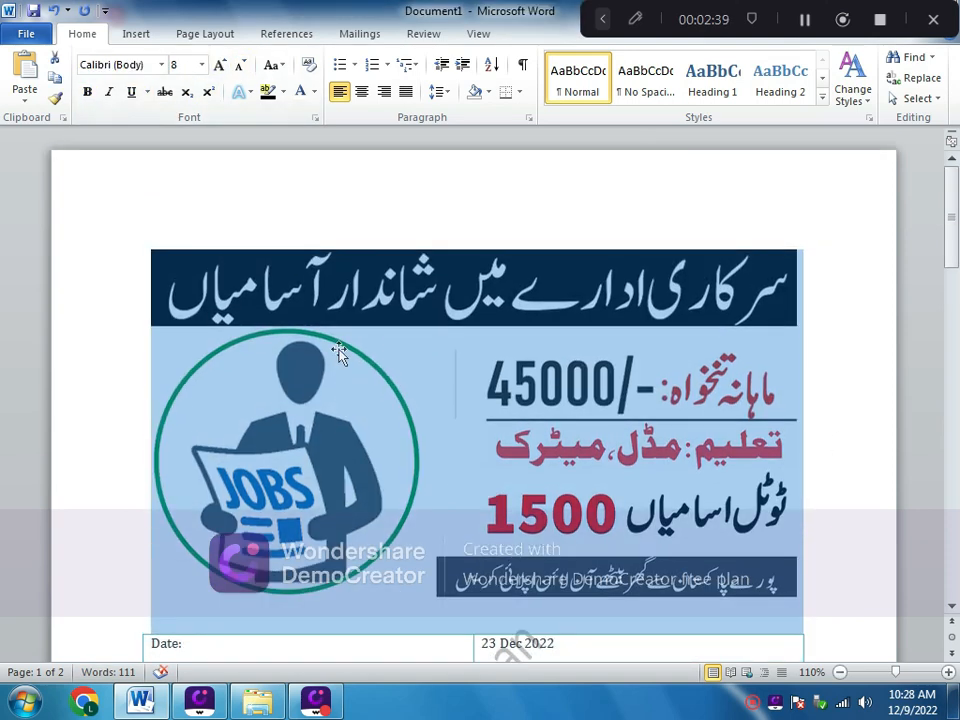
scroll(339, 353, down, 3)
Try the white-framed, drop-shadow and black-bordered oval picture styles on the jobs picture above the table.
click(339, 353)
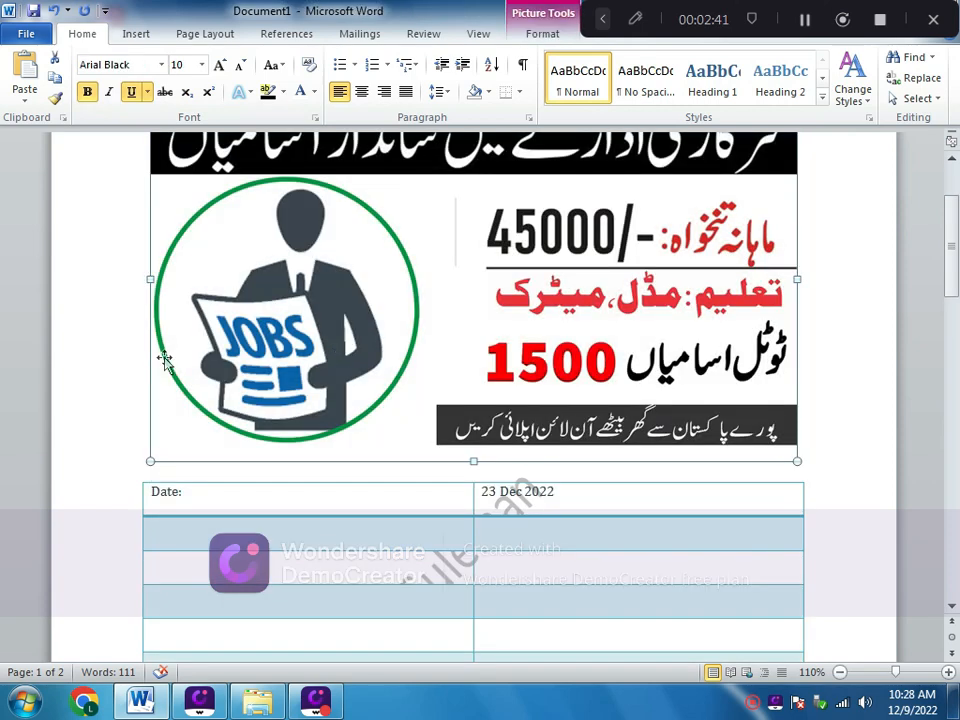
scroll(250, 350, up, 2)
click(542, 33)
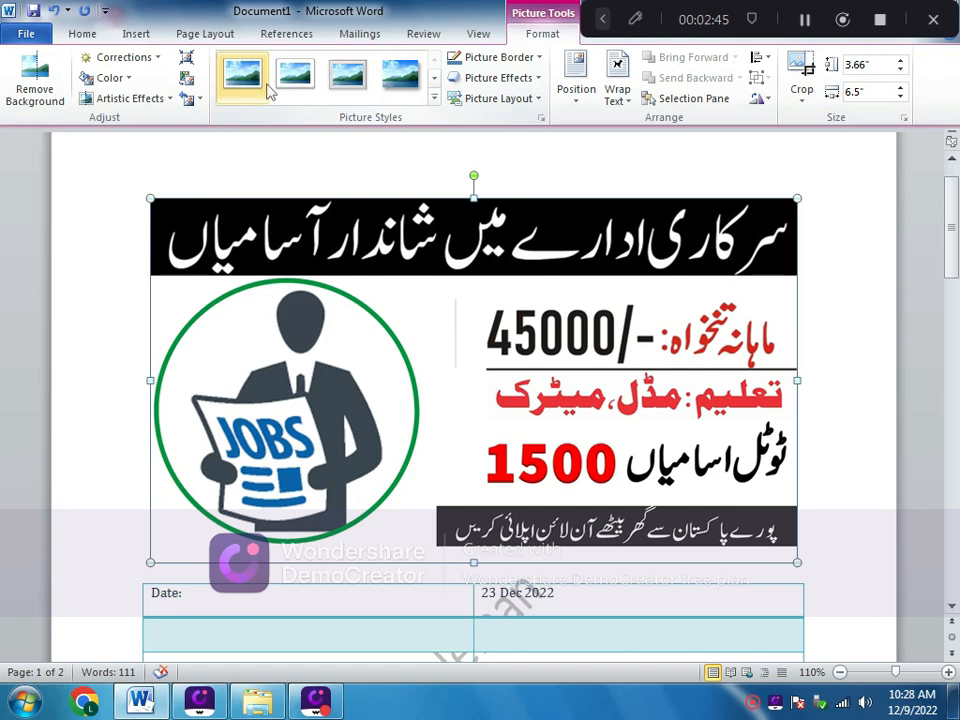
click(304, 88)
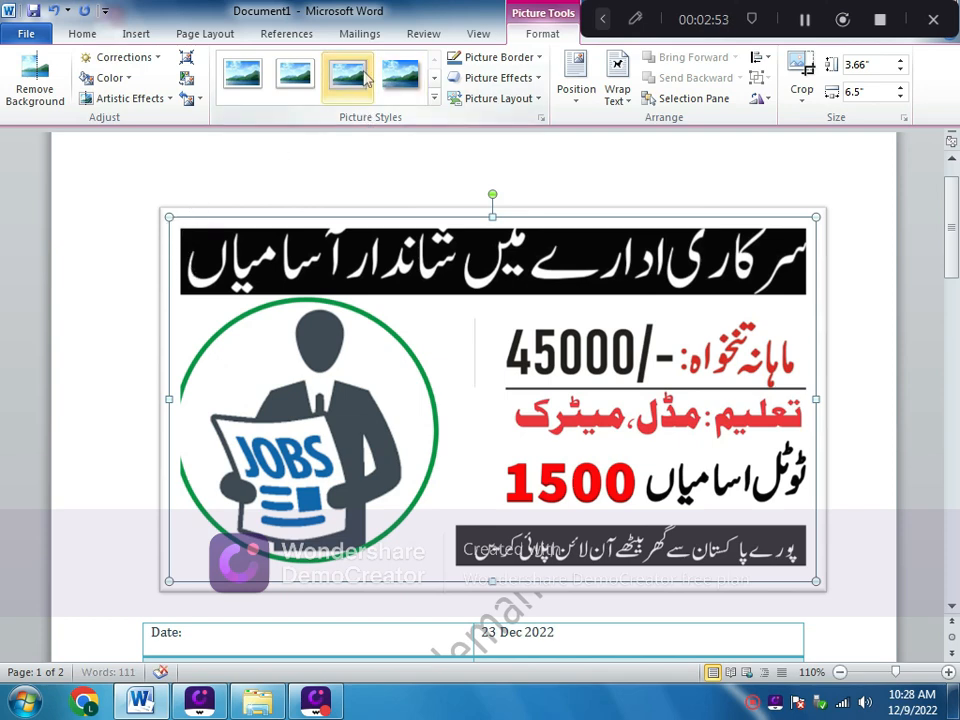
click(398, 80)
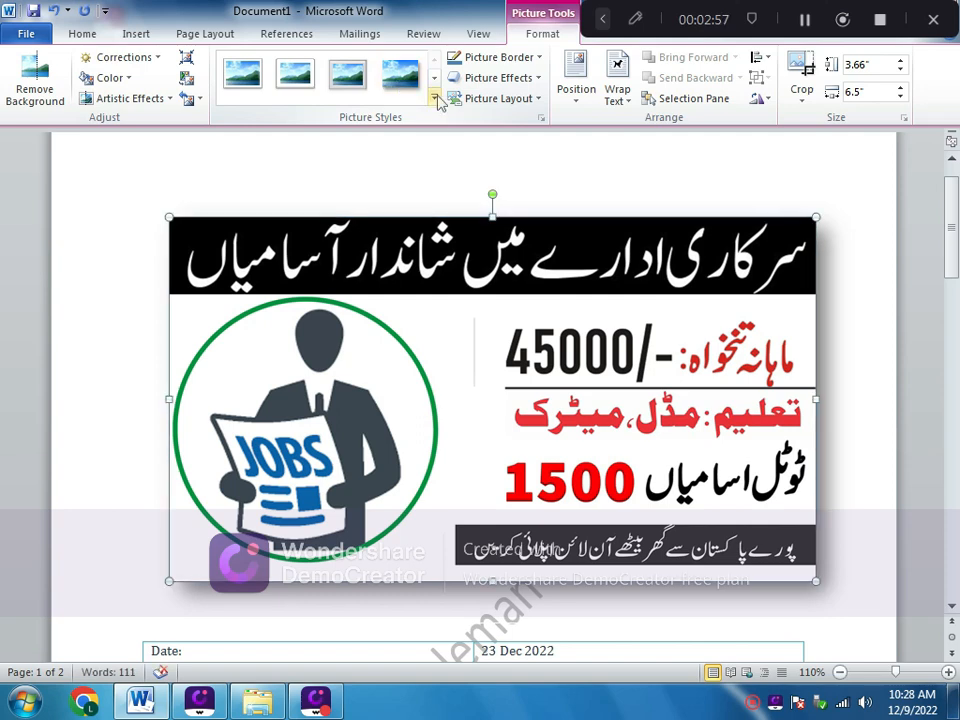
click(436, 100)
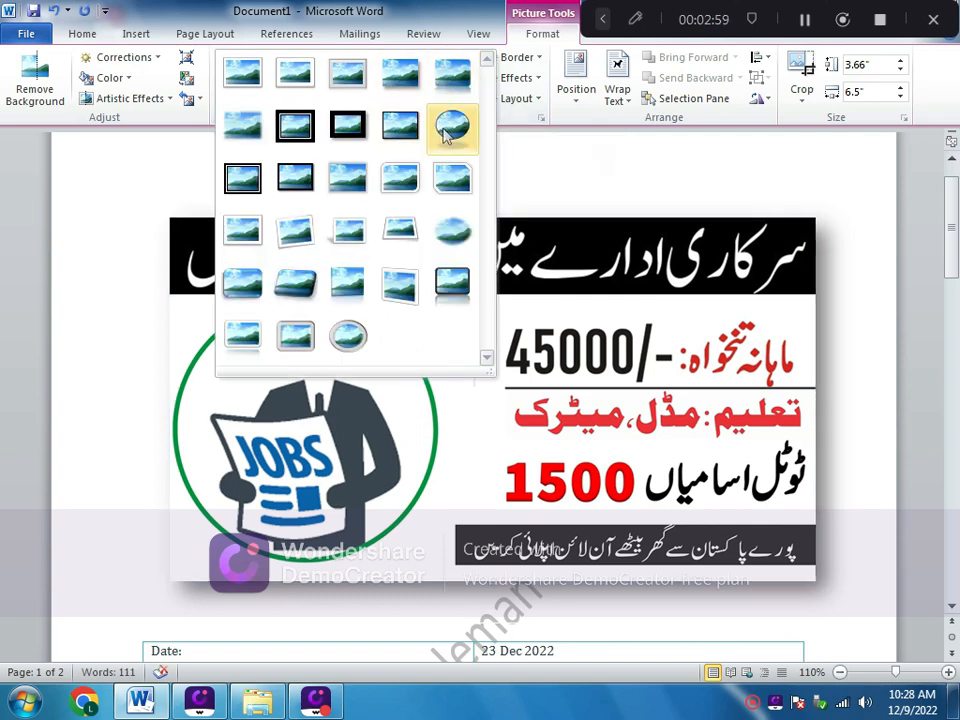
click(447, 134)
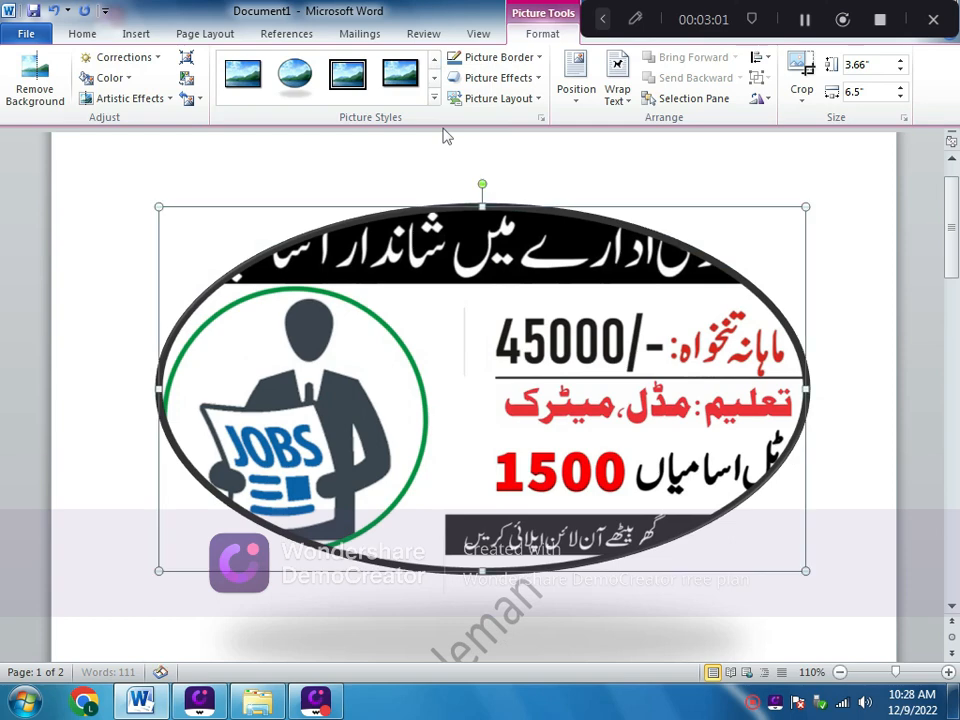
Apply the slanted perspective picture style with a reflection to the jobs picture and check it above the table.
click(434, 99)
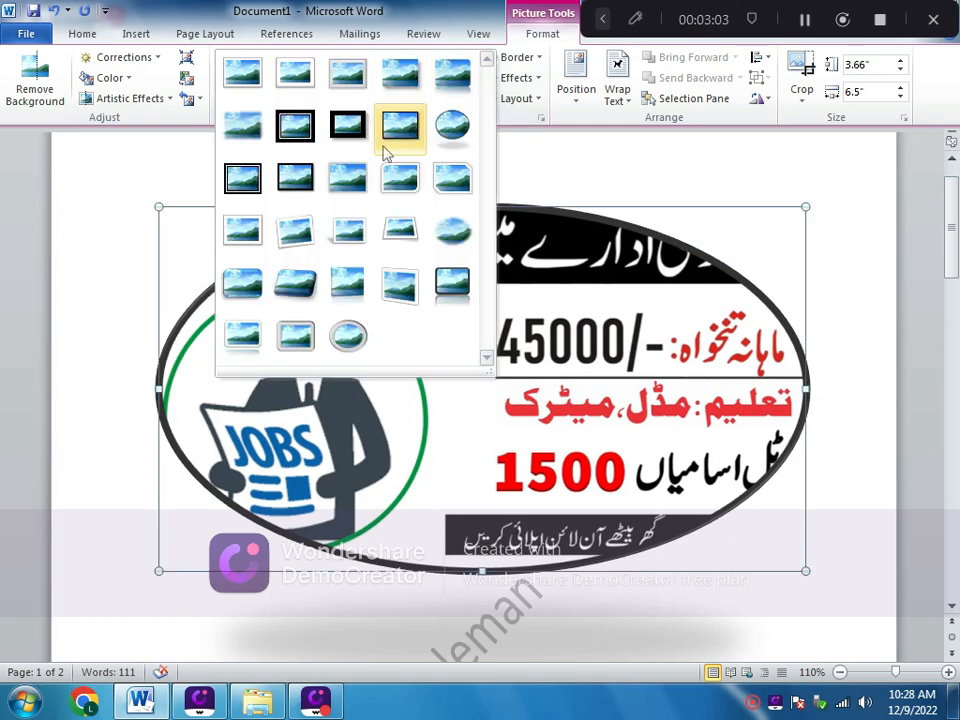
click(343, 280)
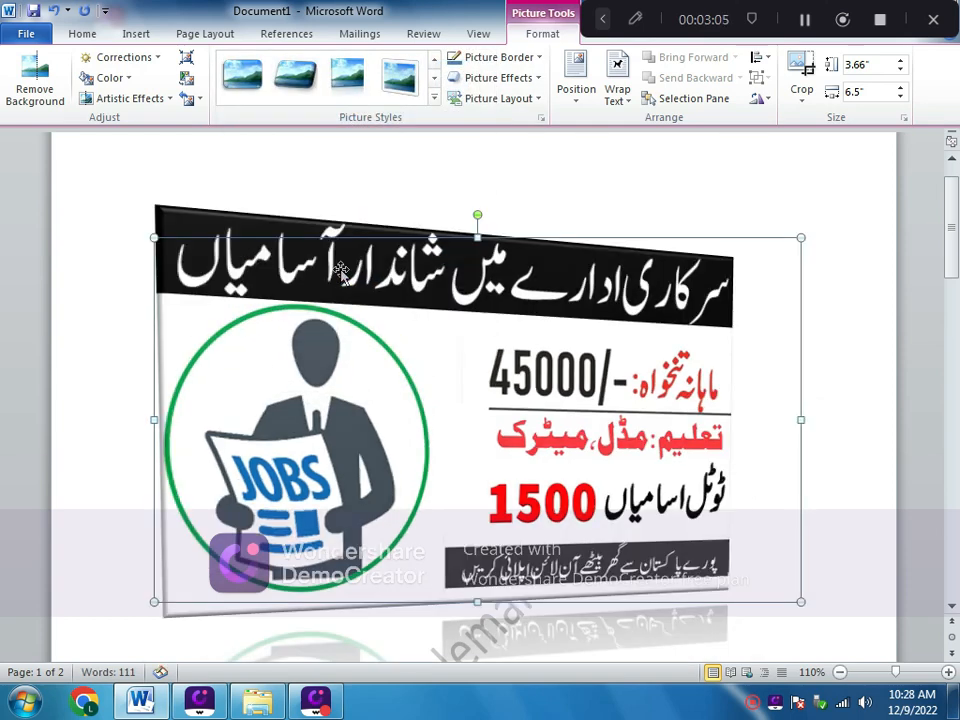
scroll(340, 270, down, 5)
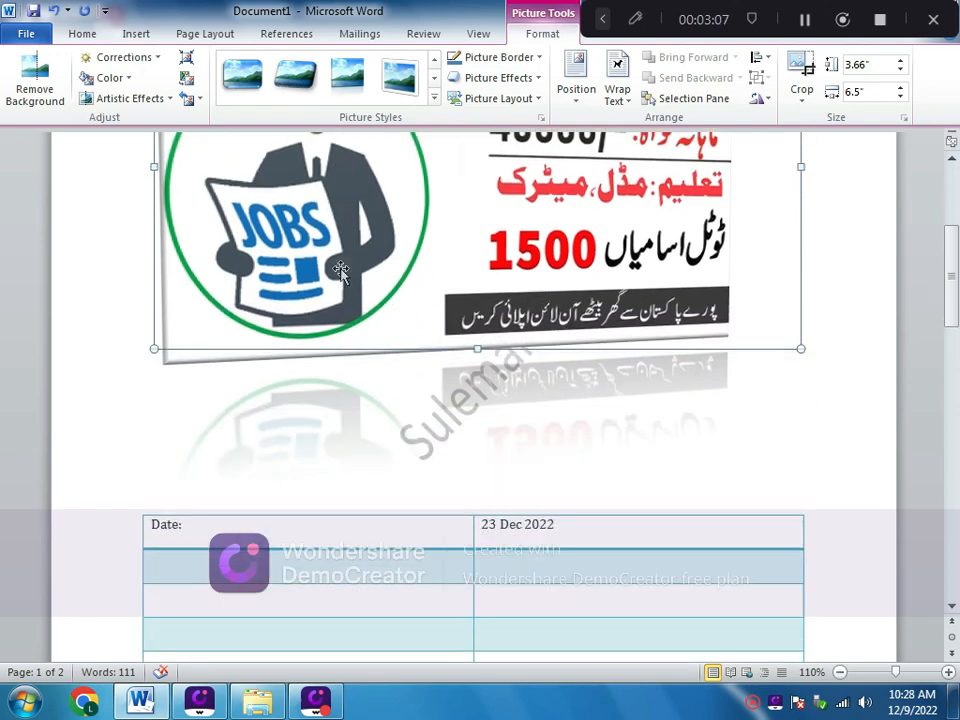
Look through both pages of the document and delete the jobs picture above the table.
scroll(313, 360, down, 15)
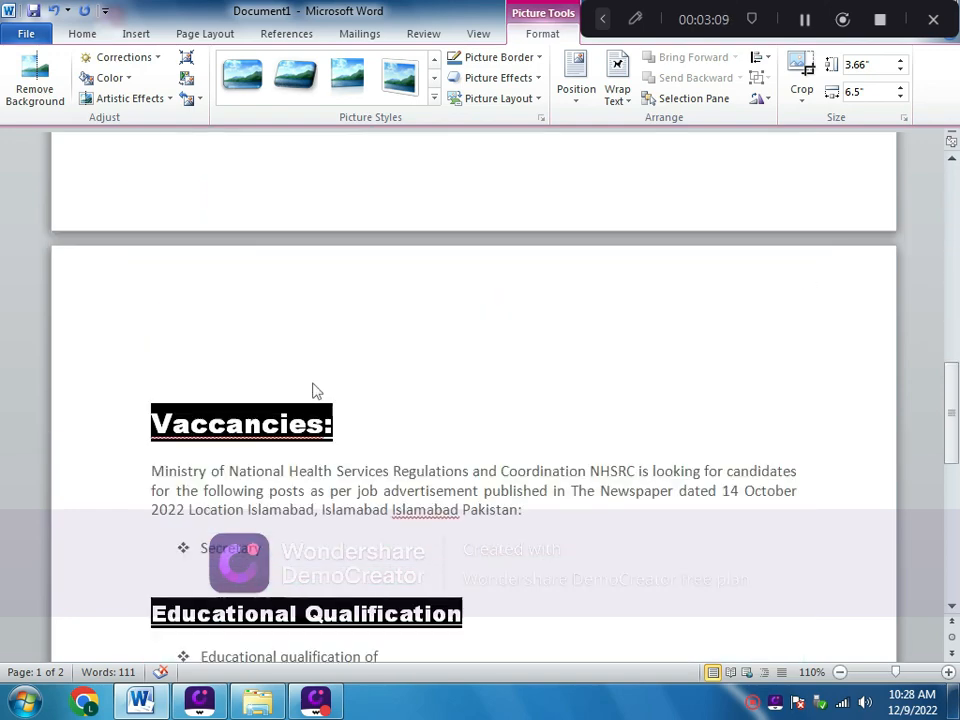
scroll(313, 383, down, 9)
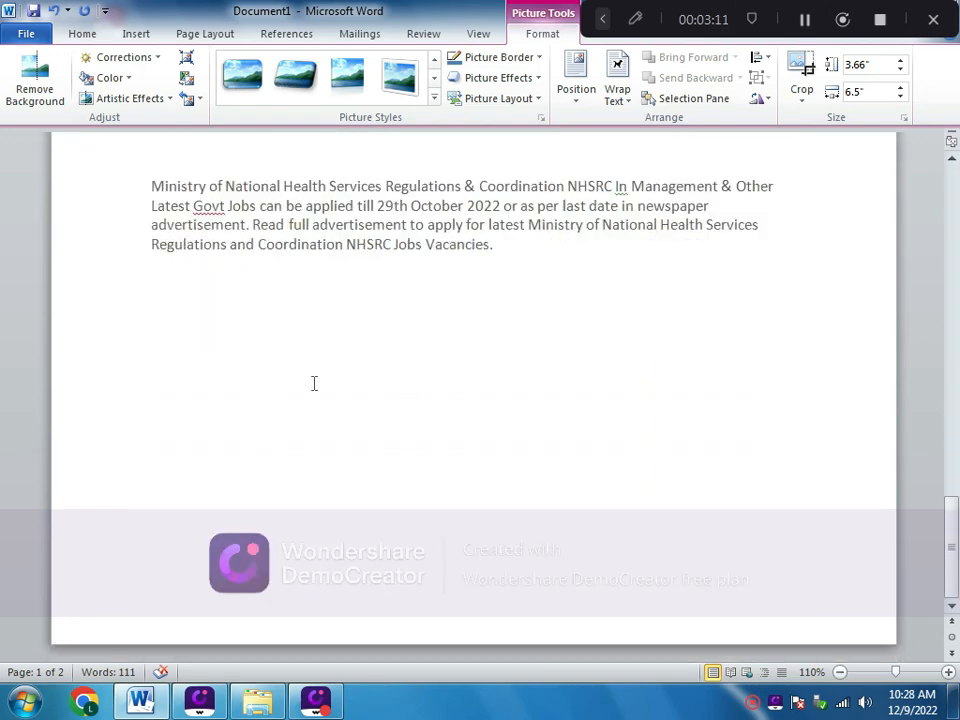
scroll(313, 383, up, 20)
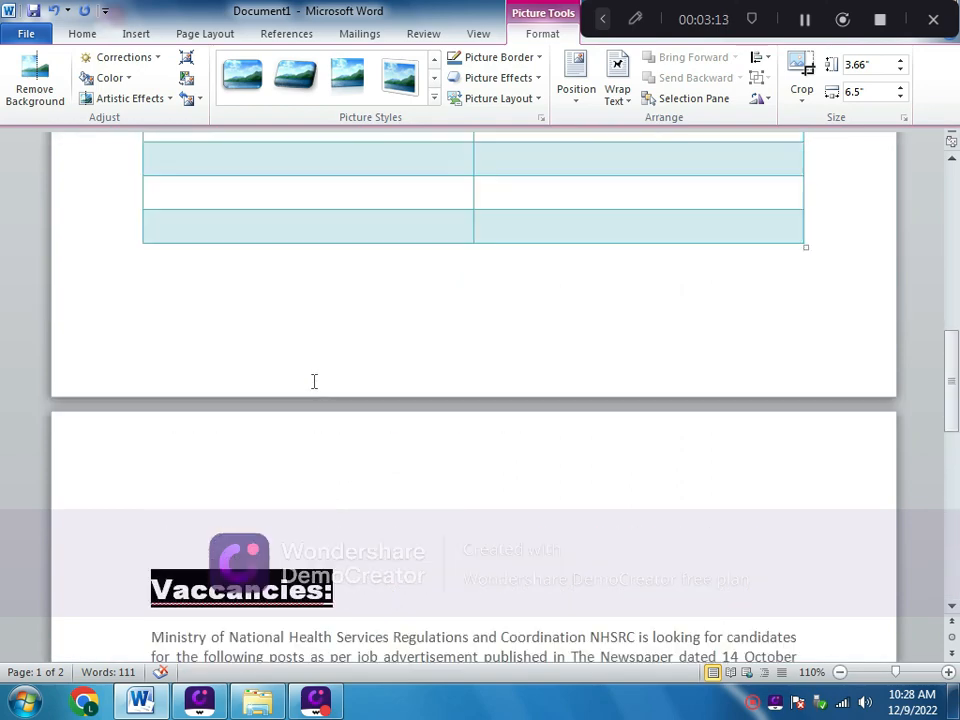
scroll(313, 383, up, 10)
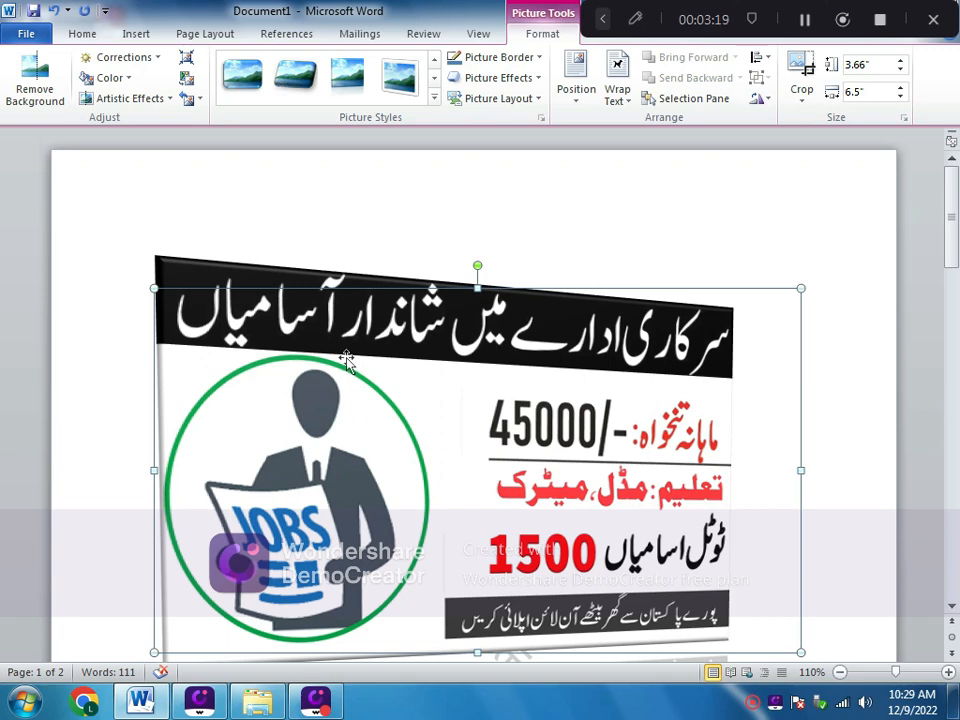
key(ctrl+Home)
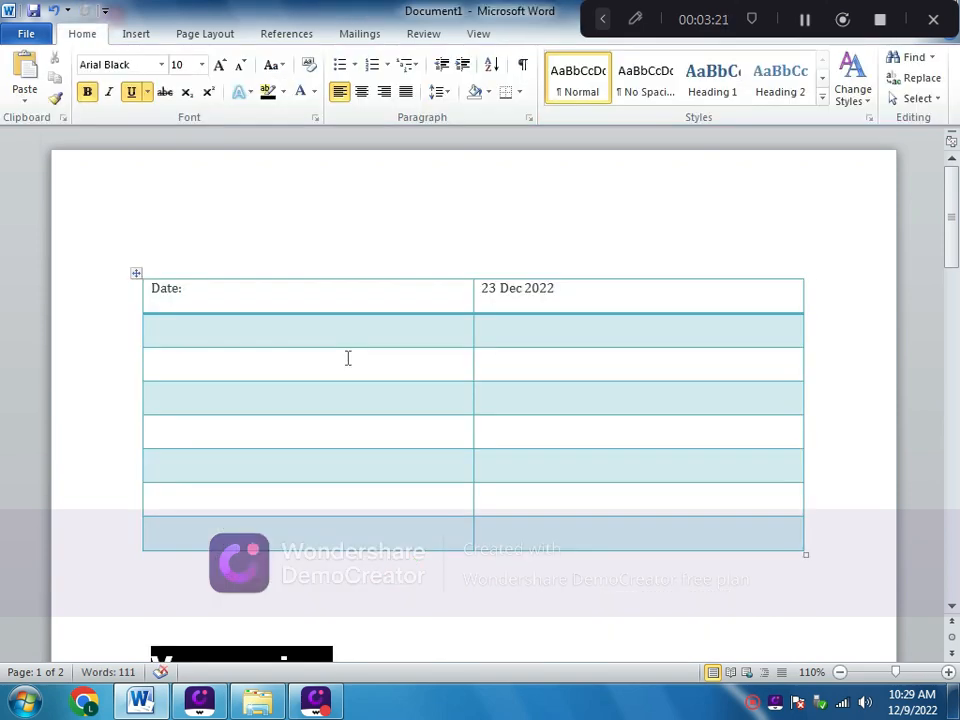
Try the Heading 1 style on the "Vaccancies:" heading and undo it.
scroll(339, 422, down, 8)
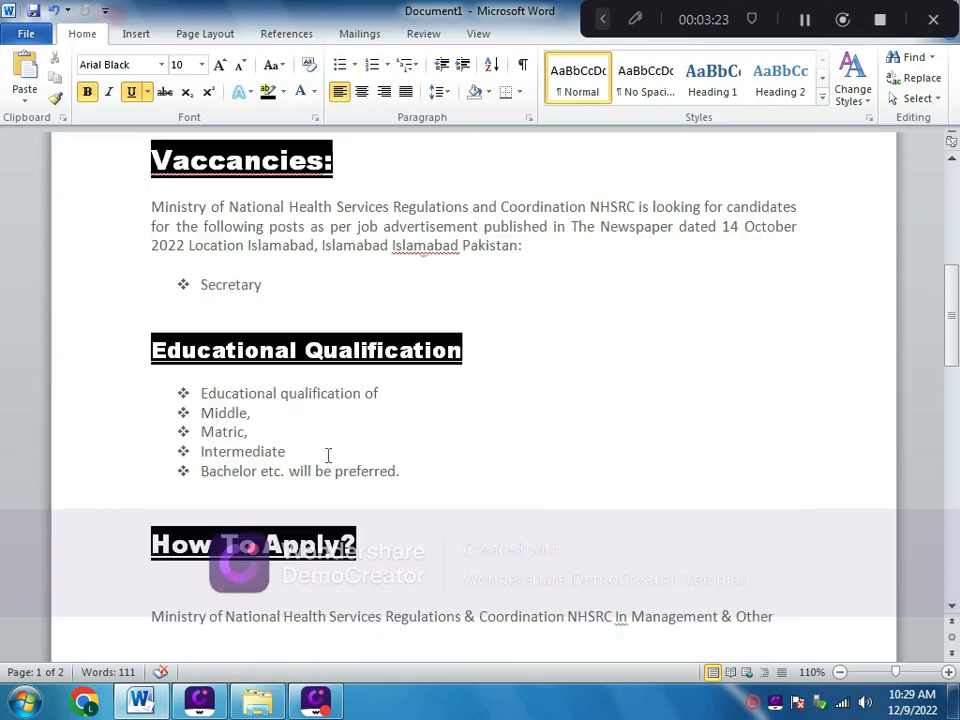
scroll(327, 456, down, 8)
scroll(326, 450, up, 6)
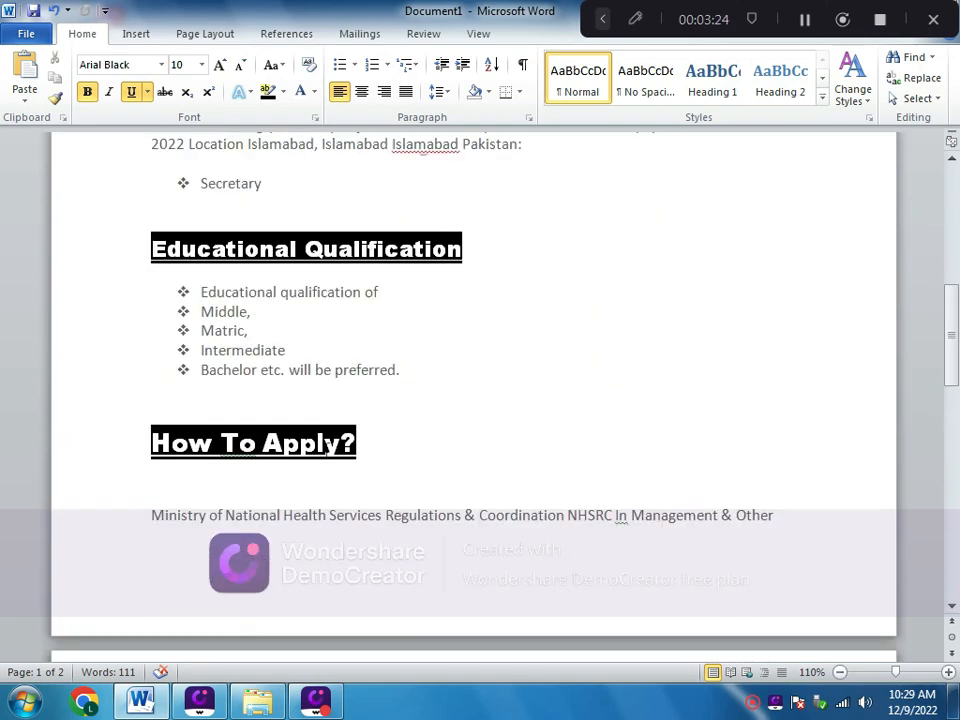
scroll(326, 446, up, 10)
scroll(224, 444, down, 4)
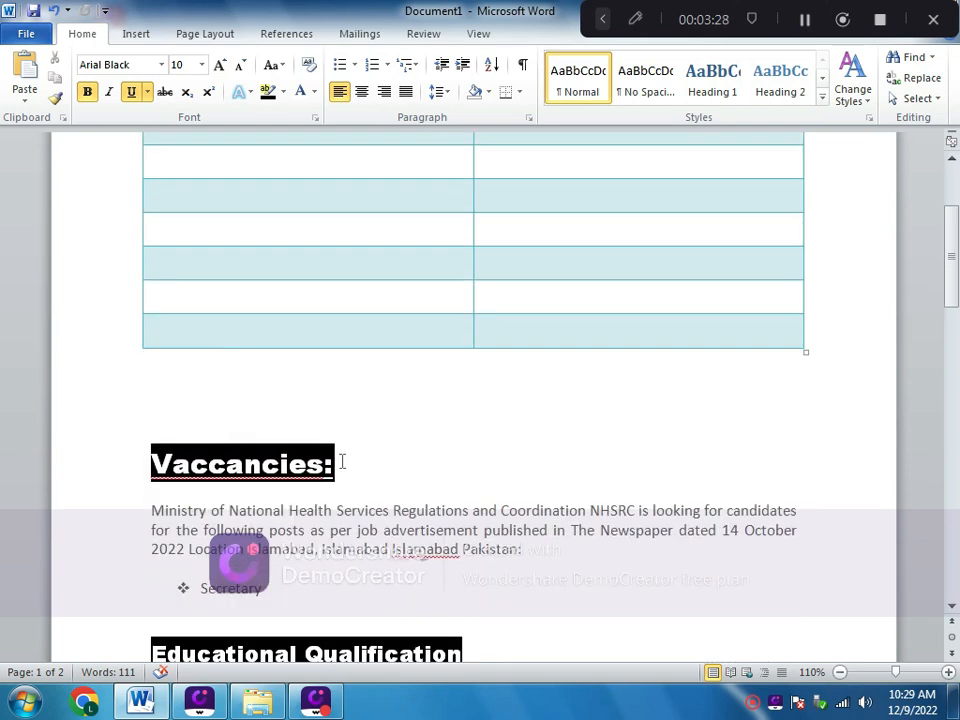
triple_click(341, 461)
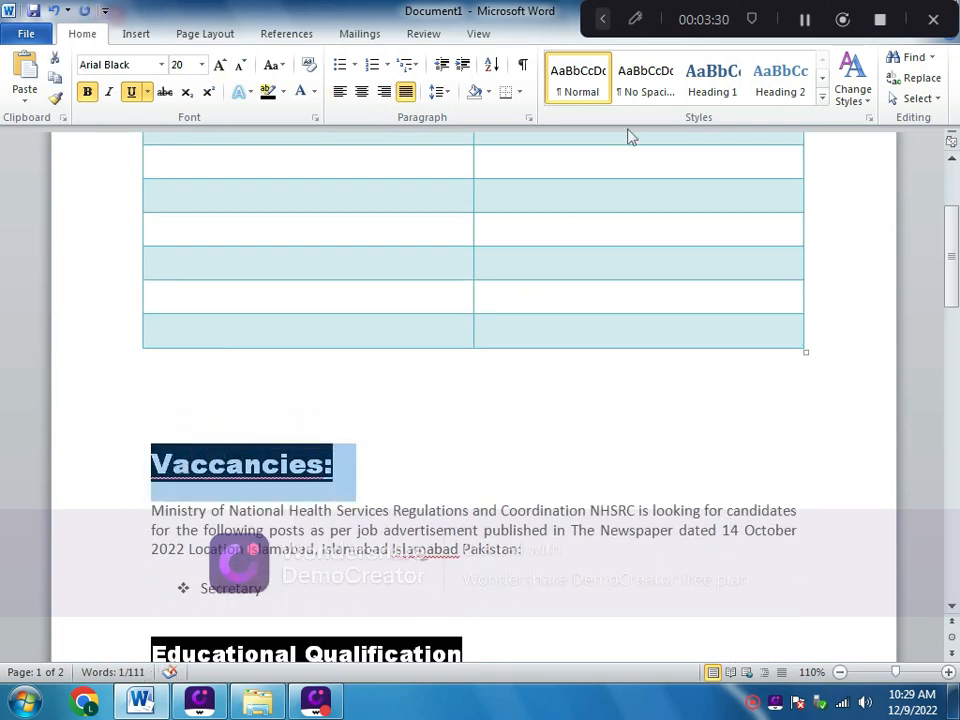
click(702, 84)
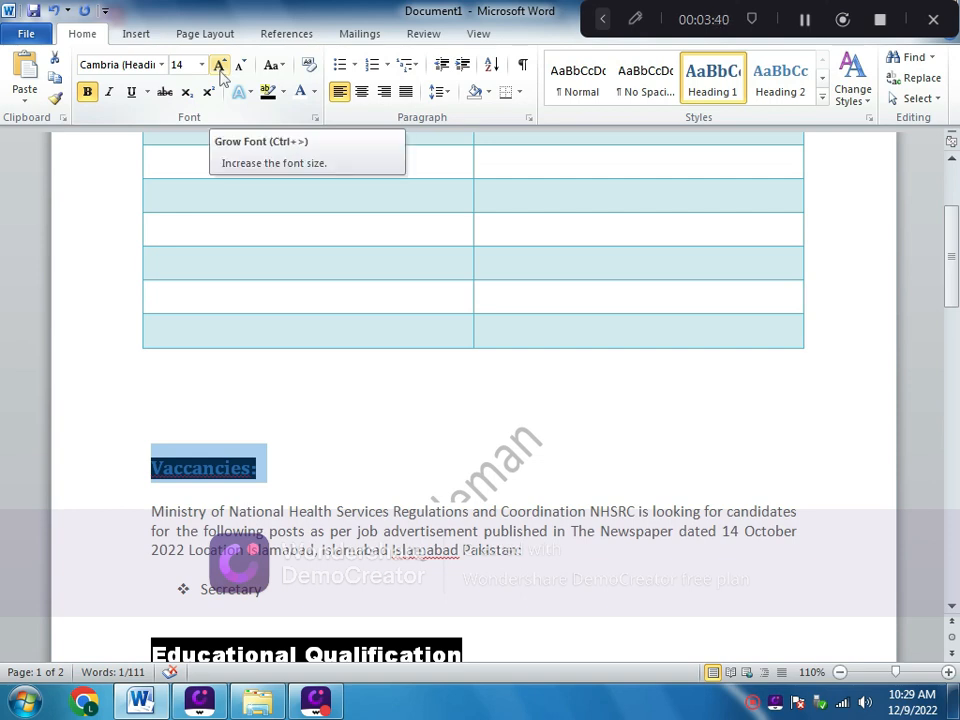
key(ctrl+z)
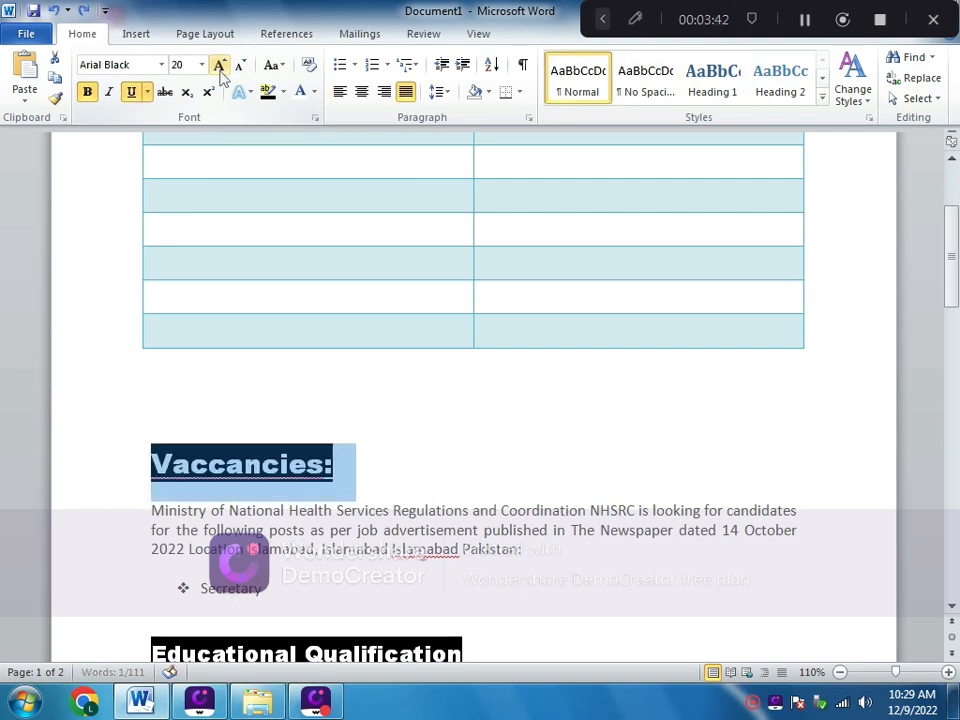
click(374, 460)
Justify all the text from the "Vaccancies:" heading to the end of the document.
scroll(376, 461, down, 2)
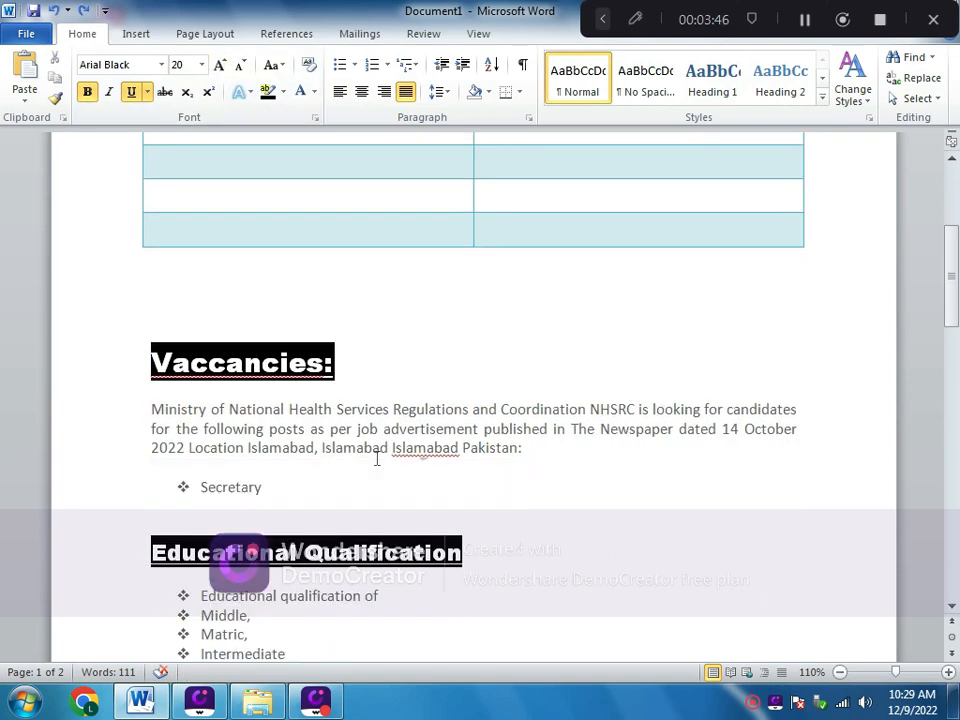
drag(143, 360, 786, 525)
scroll(614, 528, up, 3)
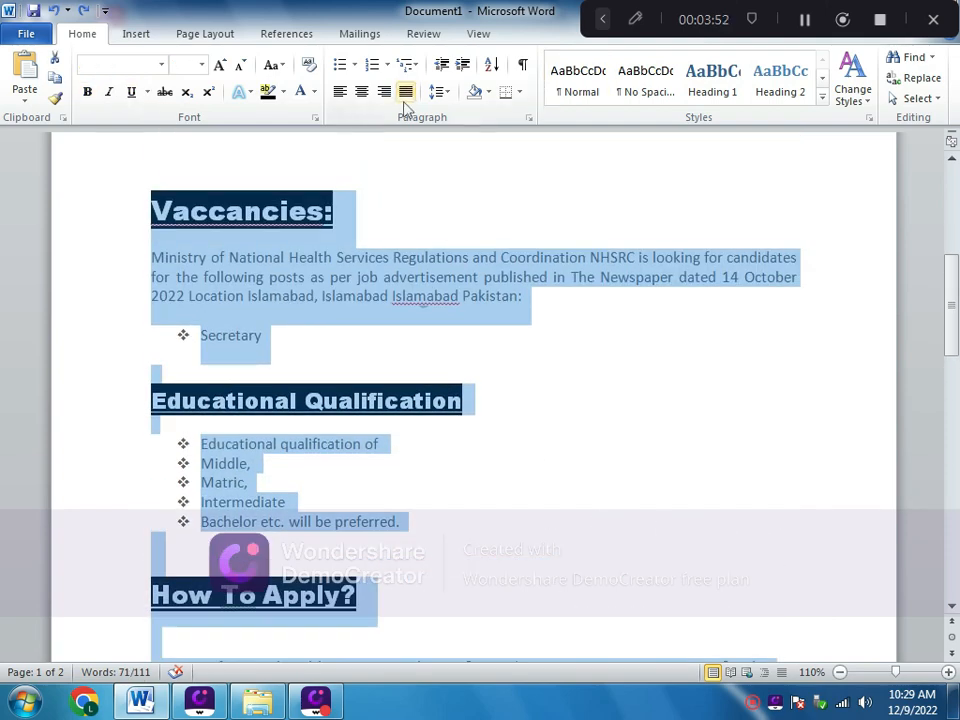
click(507, 562)
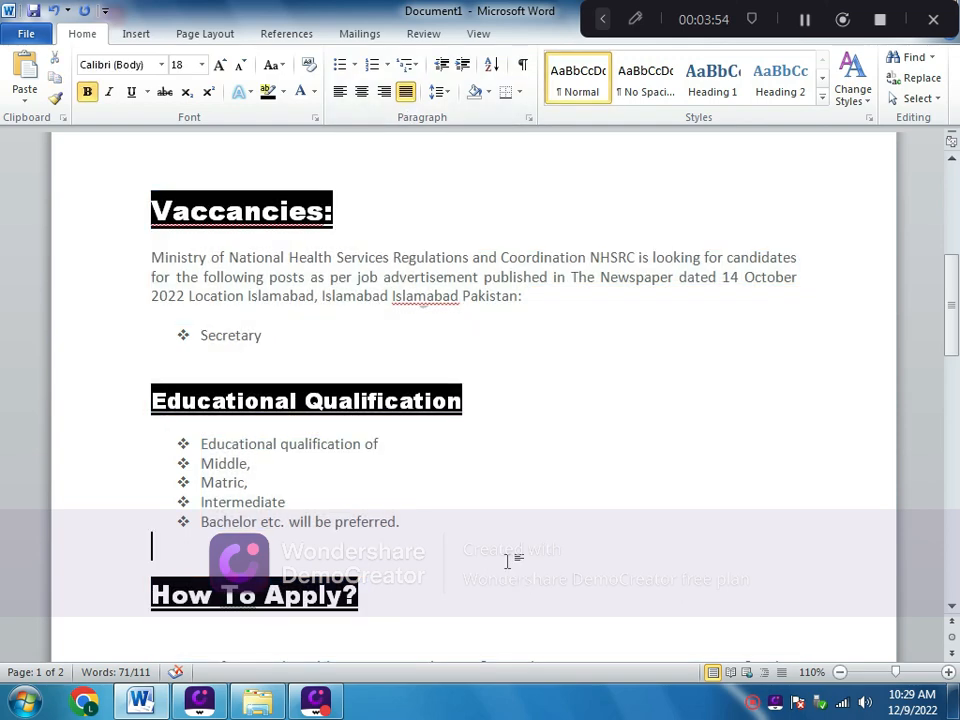
Switch justification of the paragraph under "How To Apply?" off and back on to show the difference.
scroll(507, 562, down, 3)
scroll(851, 531, down, 6)
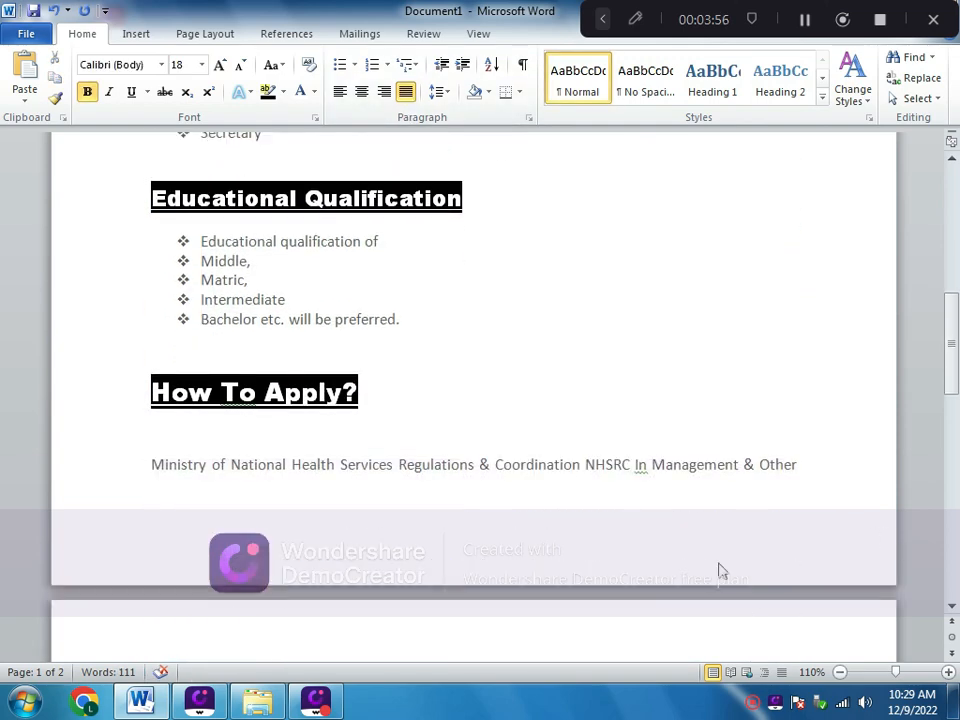
drag(554, 520, 120, 463)
click(404, 94)
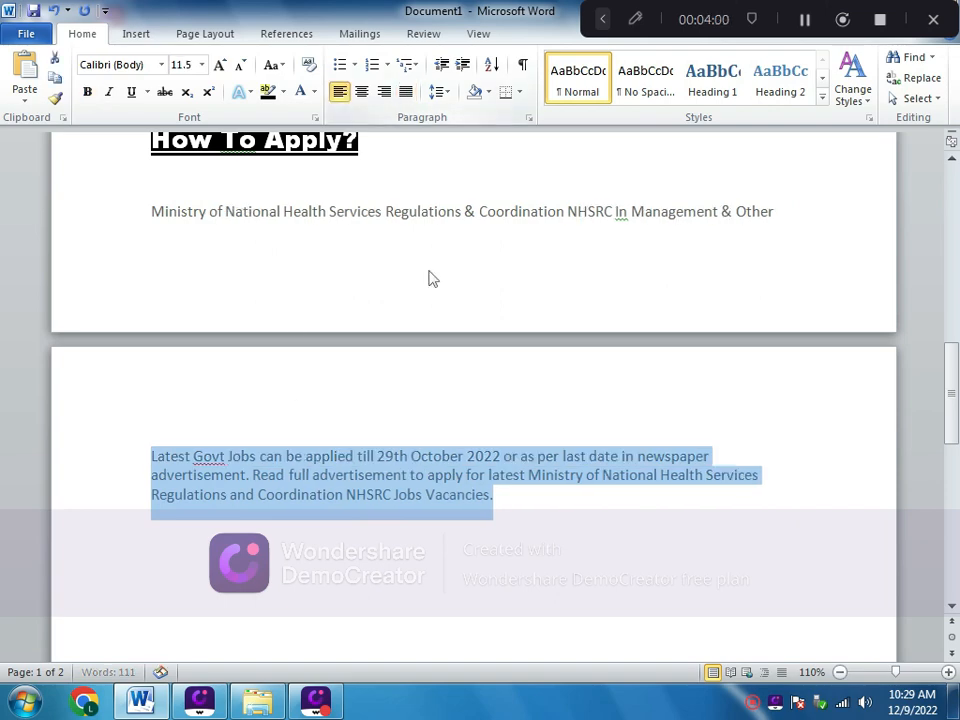
click(408, 92)
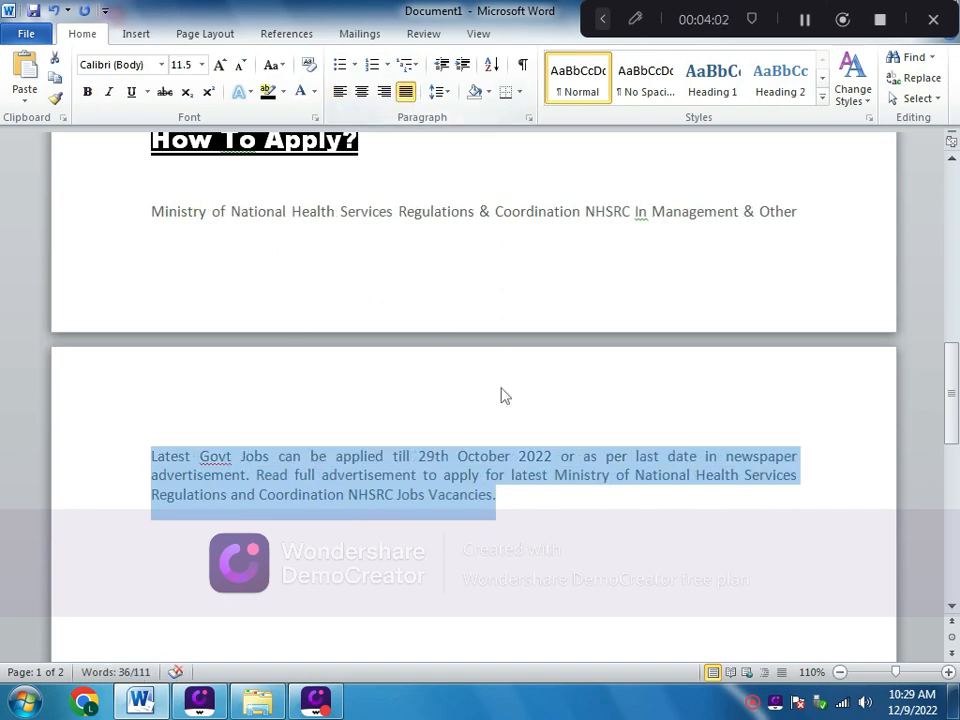
click(519, 508)
Enter the formula text "C6h12o6" on the blank line between the table and the "Vaccancies:" heading.
scroll(519, 510, up, 10)
scroll(519, 508, up, 8)
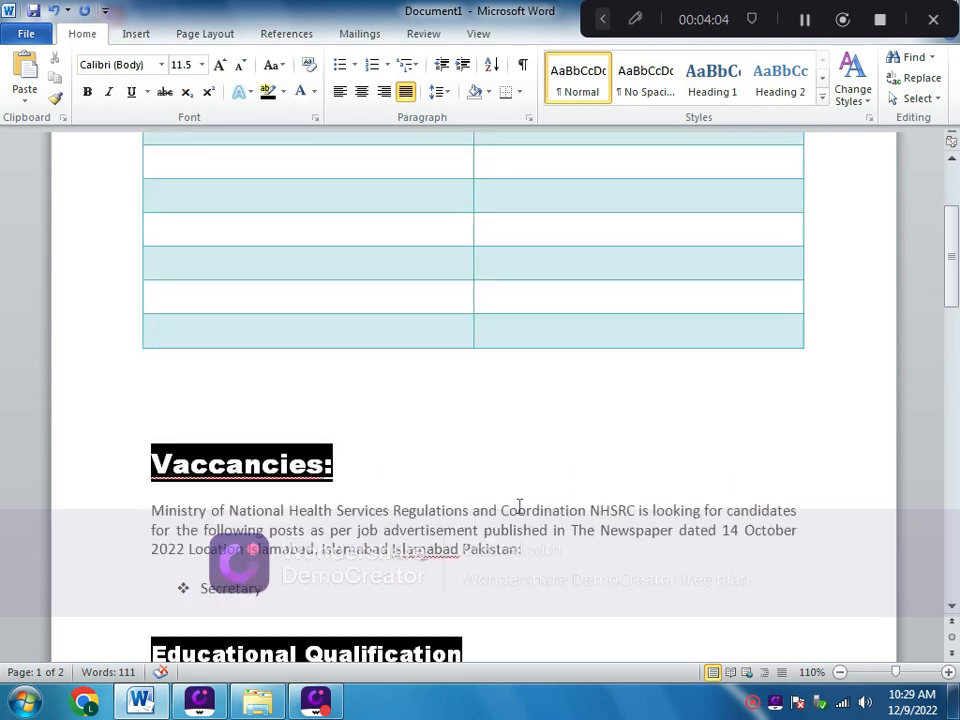
click(177, 601)
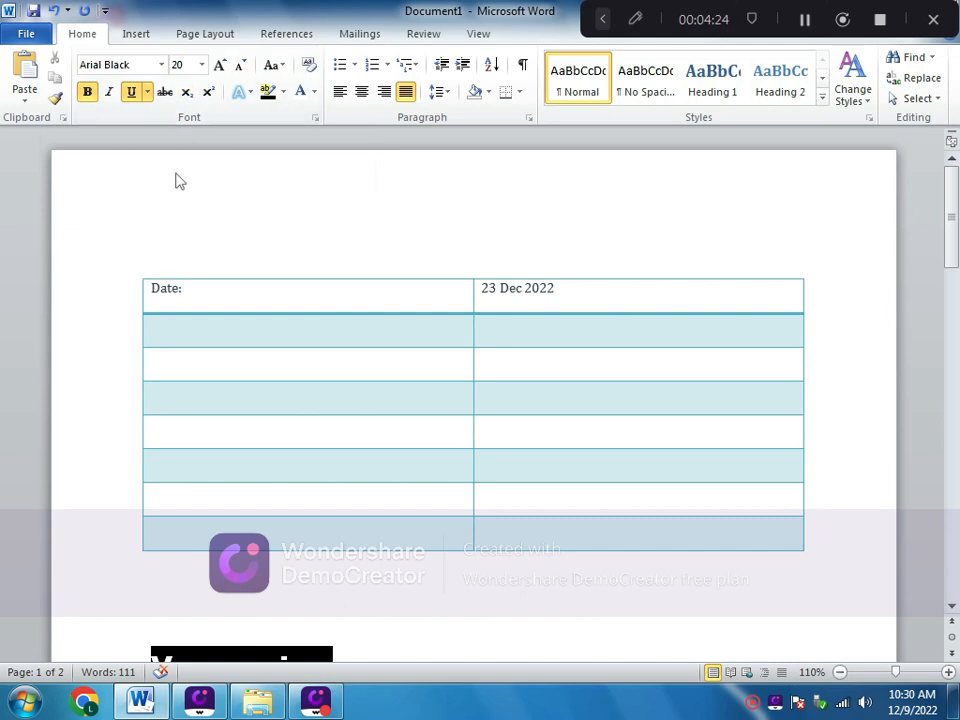
text(c2)
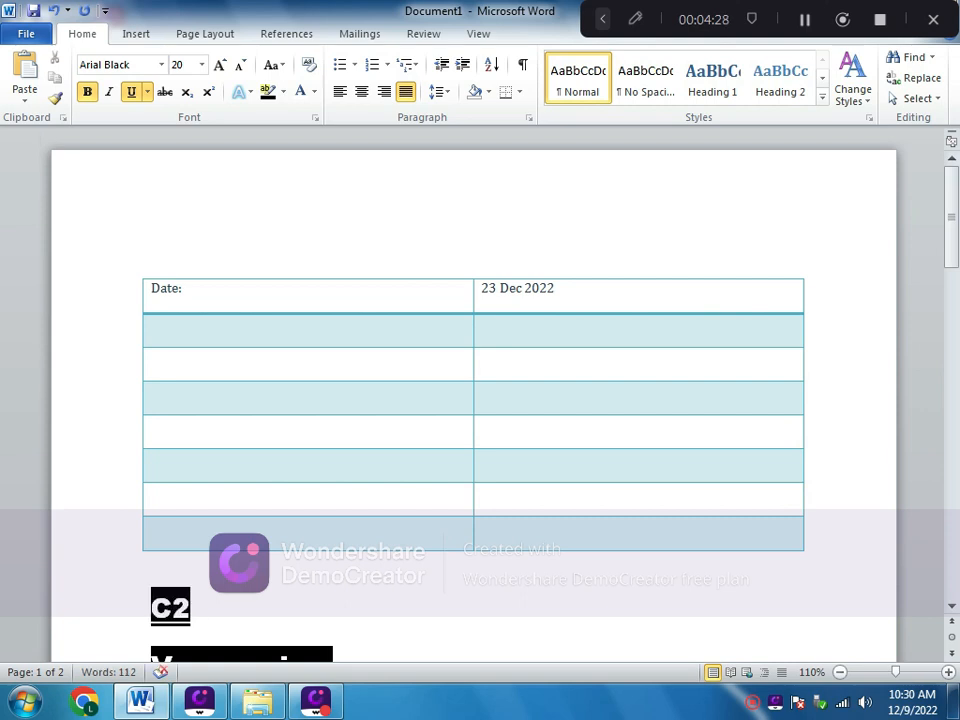
key(BackSpace)
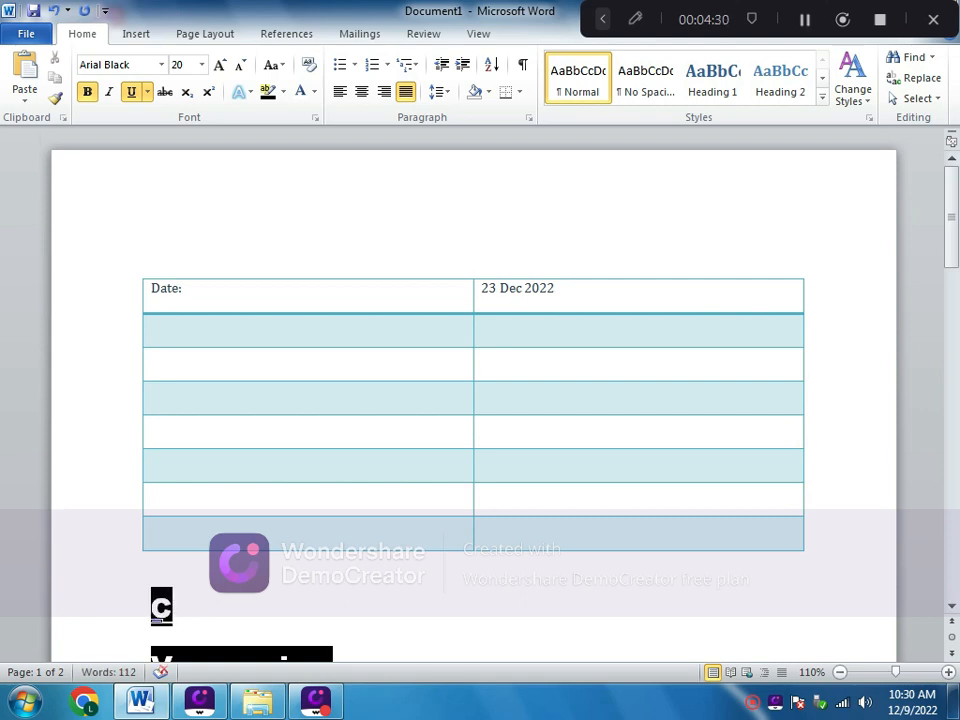
text(6h12)
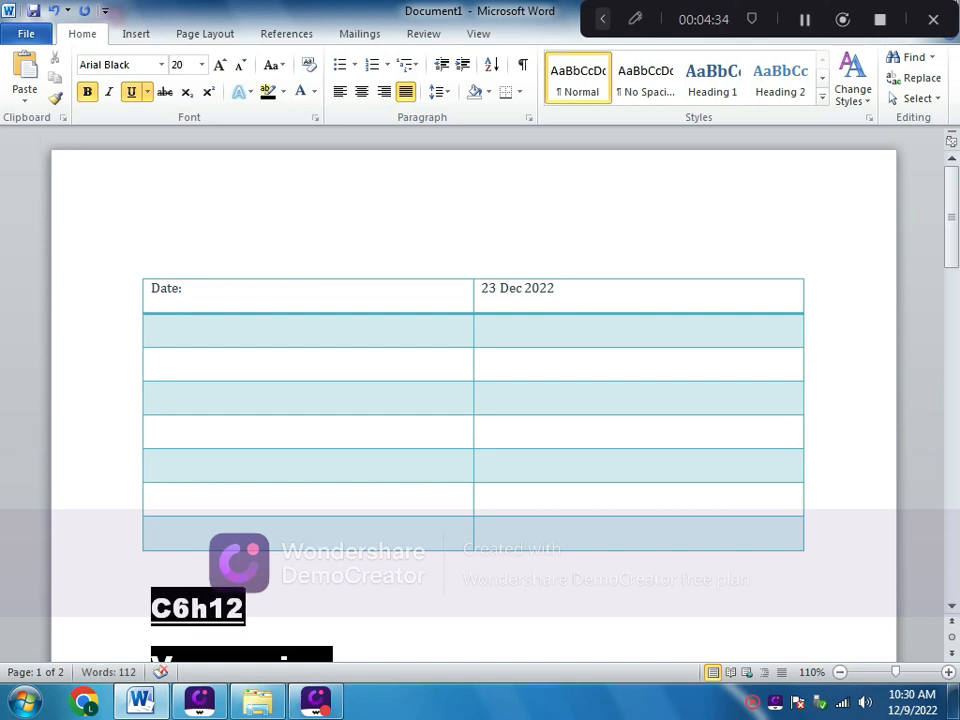
text(o)
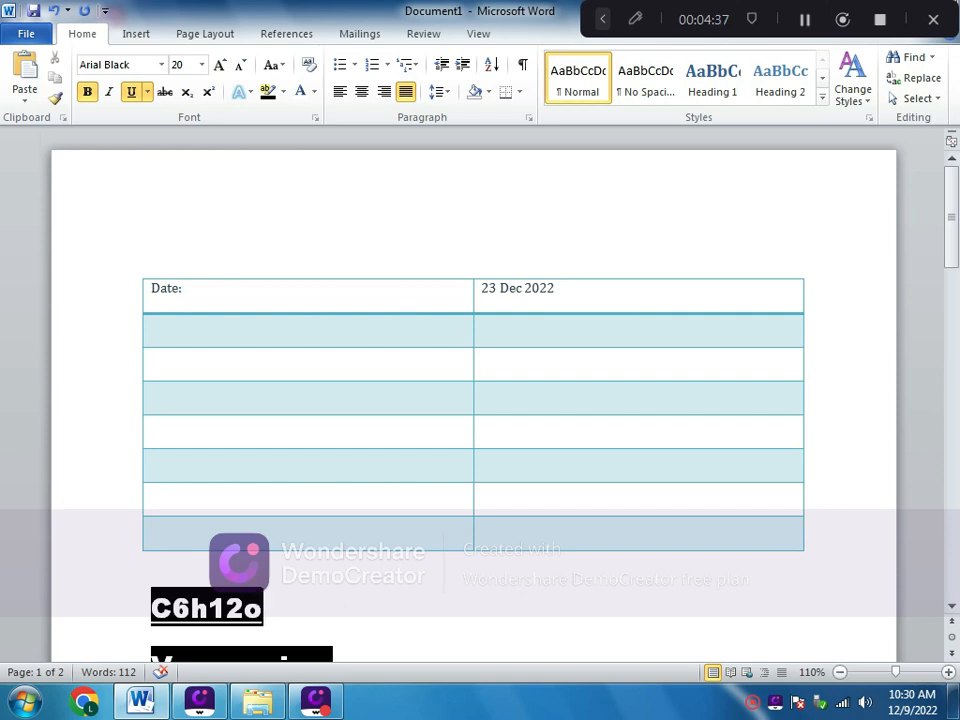
text(6)
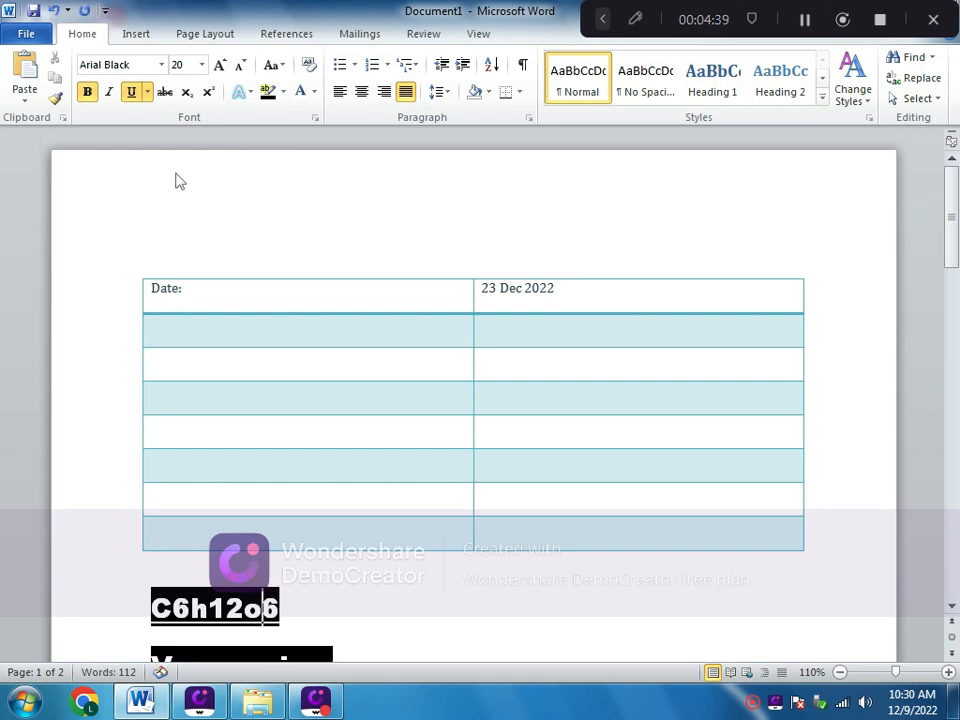
Capitalize the letters O and H in the formula so that it reads "C6H12O6".
key(Left)
key(BackSpace)
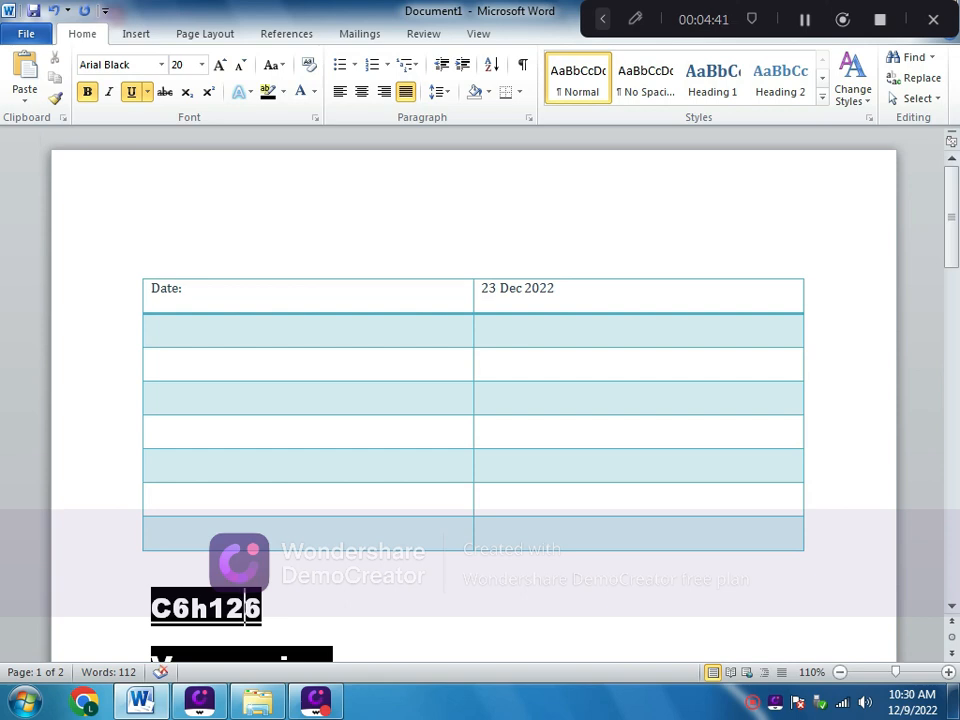
text(O)
key(Left)
key(Left)
key(Left)
key(Left)
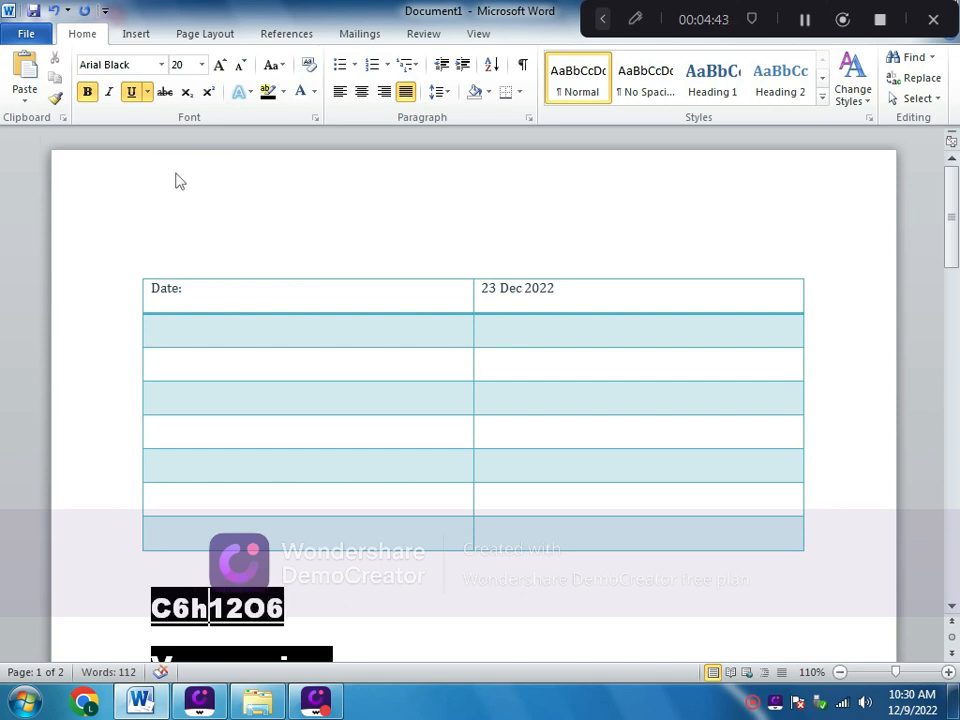
key(BackSpace)
text(H)
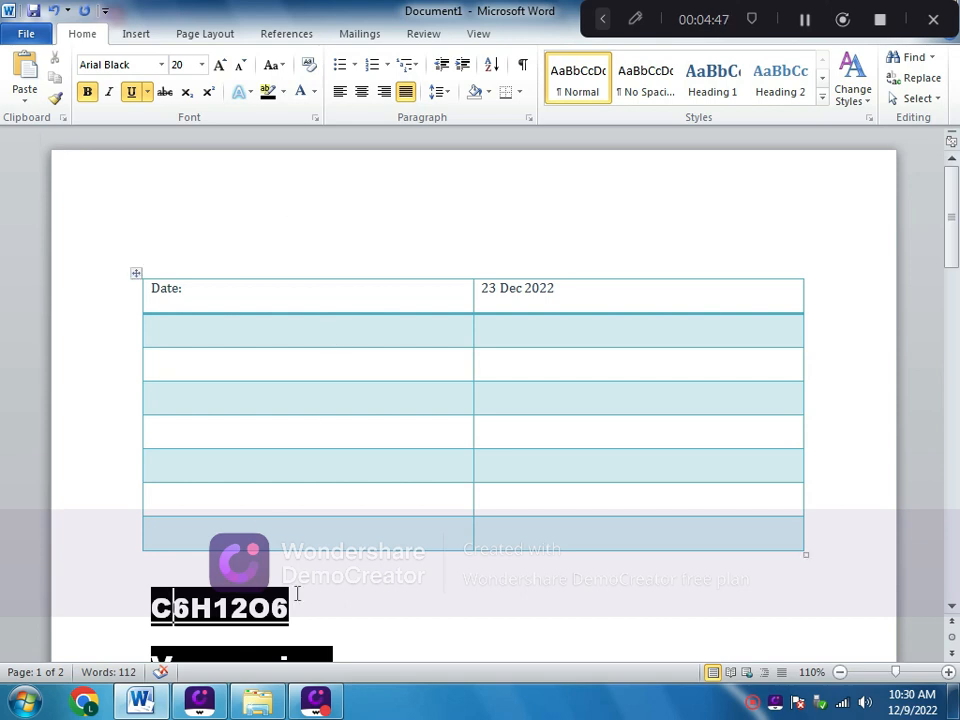
Remove the highlight from the C6H12O6 line and set its font colour to Automatic.
drag(296, 598, 131, 612)
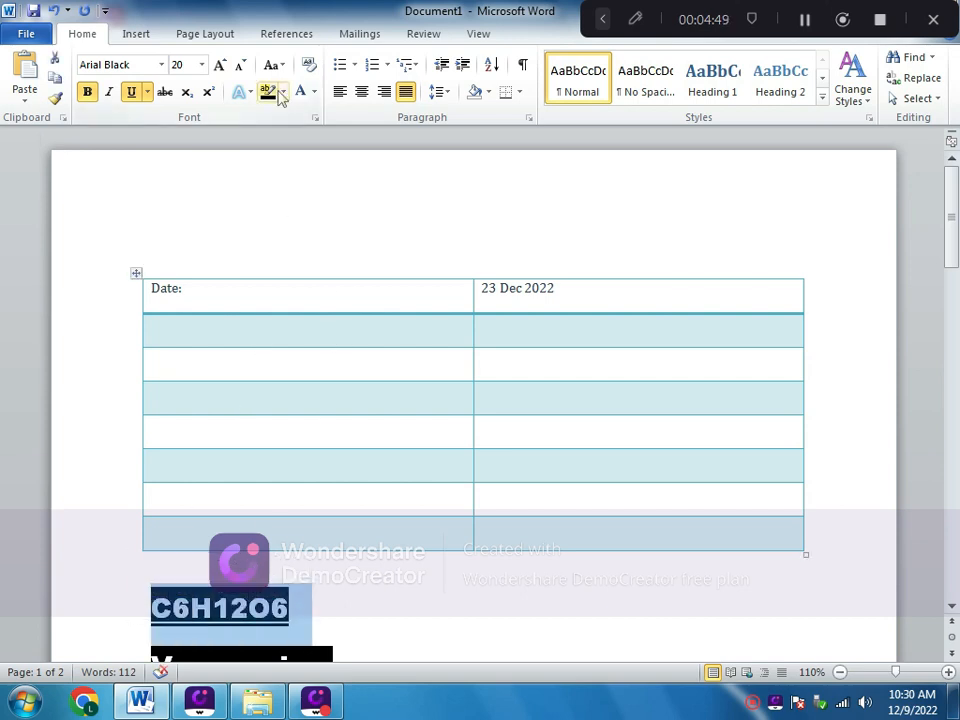
click(282, 93)
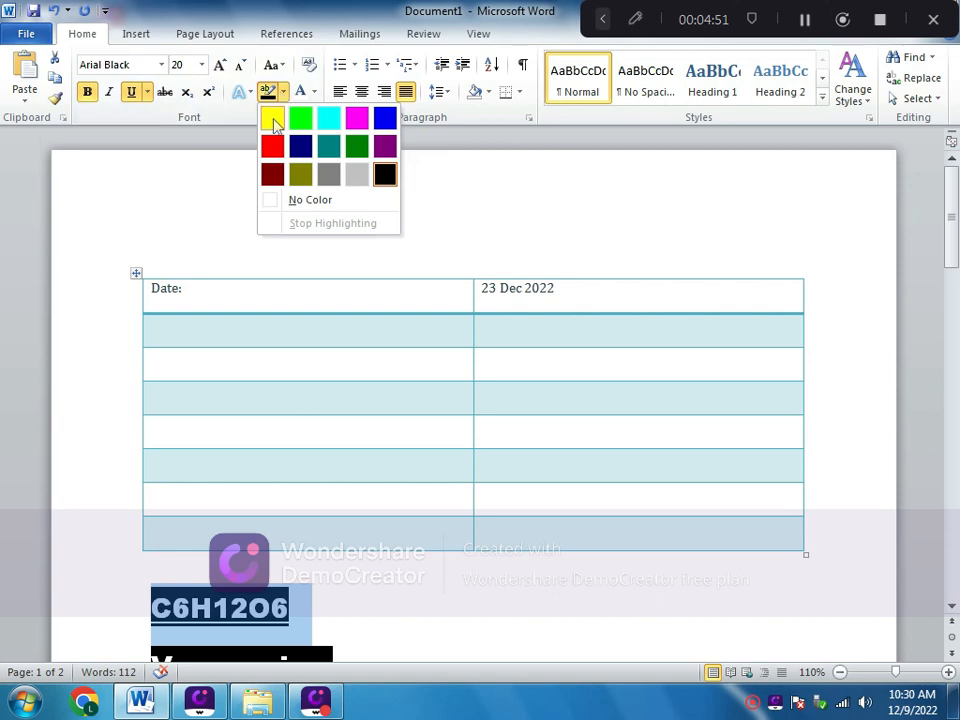
click(281, 205)
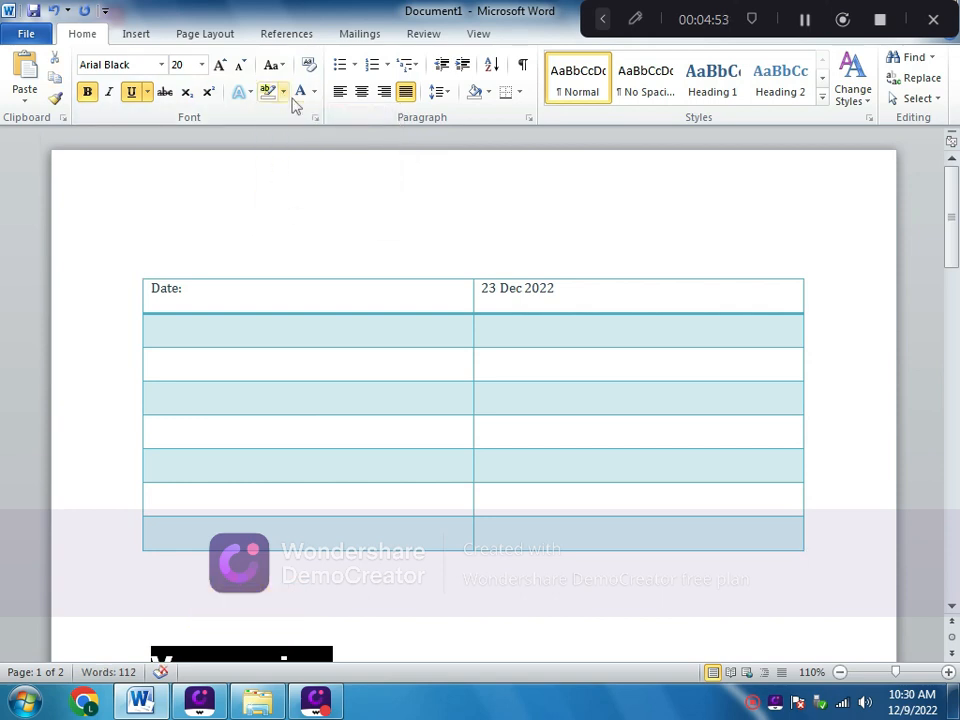
click(316, 93)
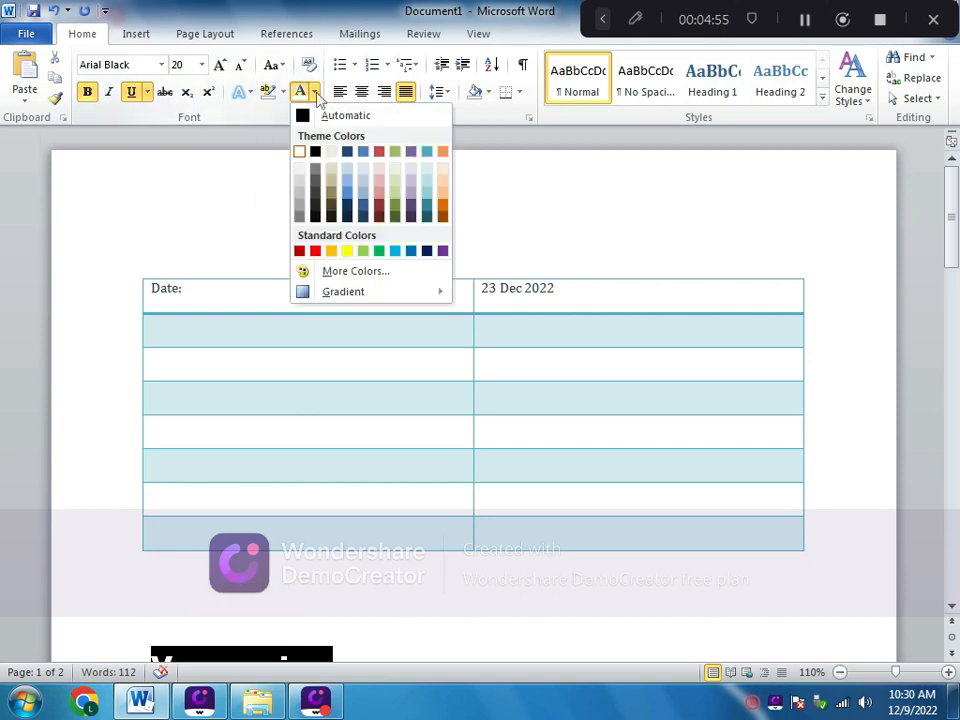
click(313, 118)
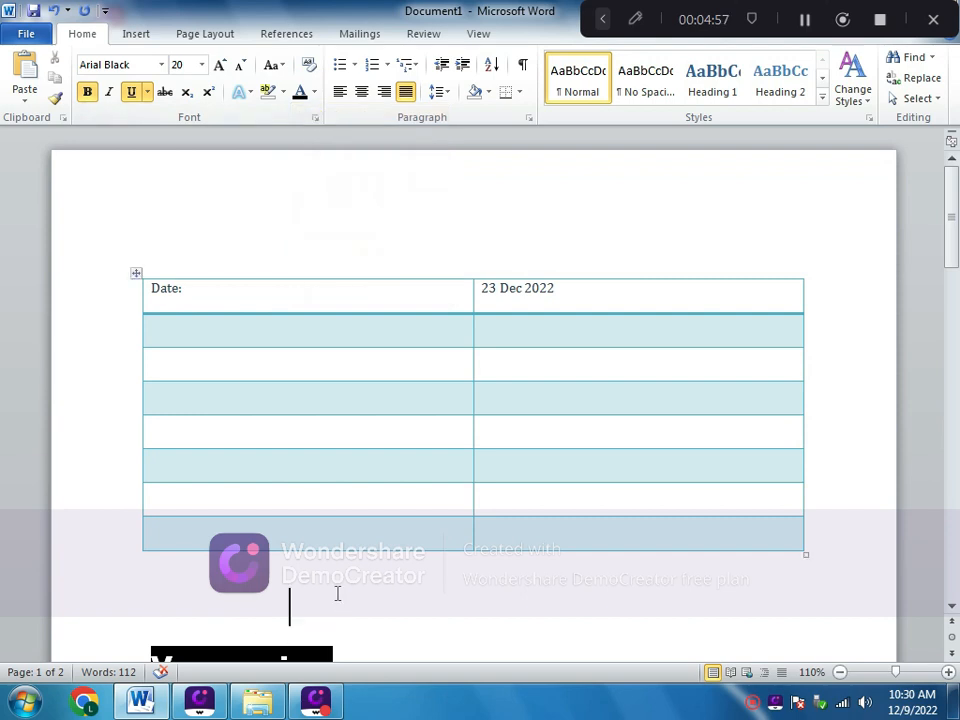
drag(336, 594, 146, 596)
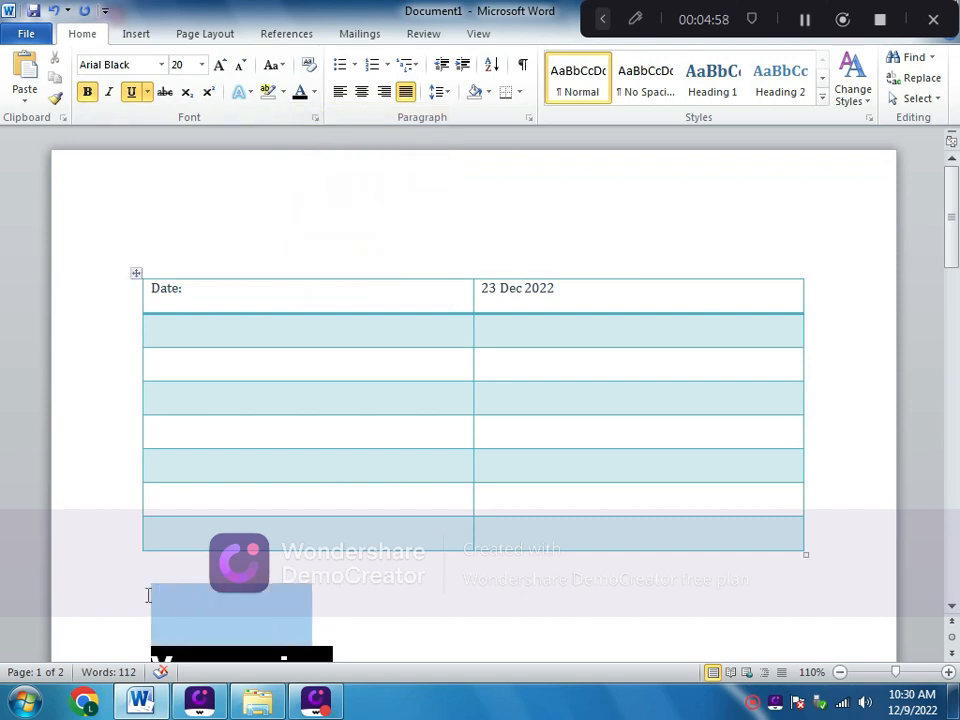
click(302, 92)
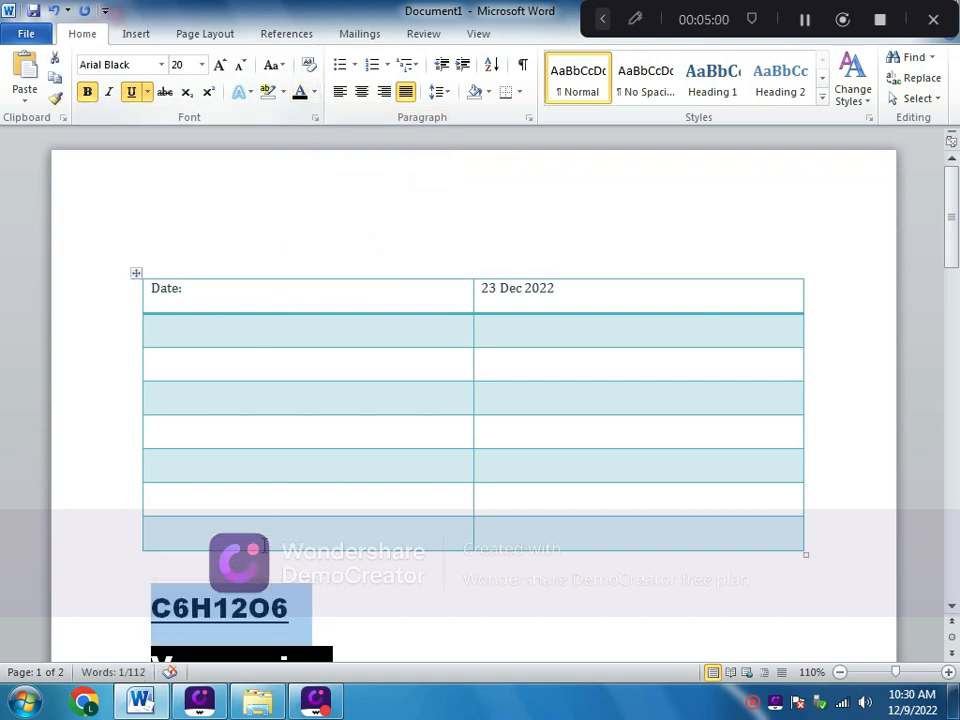
Set the font of the C6H12O6 line to Calibri (Body) and remove its underline.
click(161, 65)
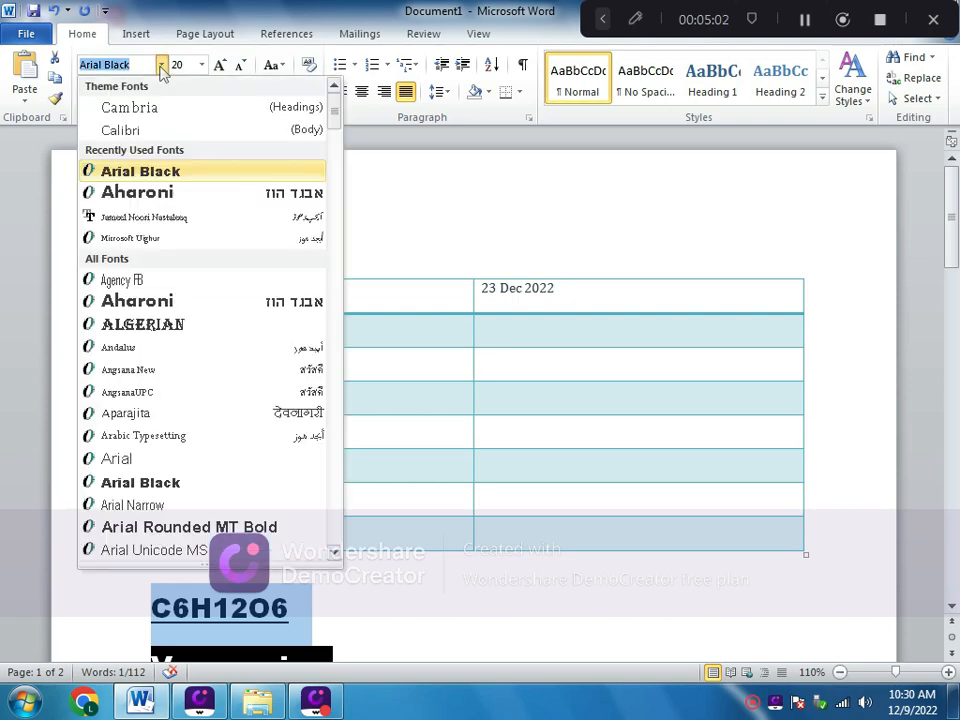
click(135, 131)
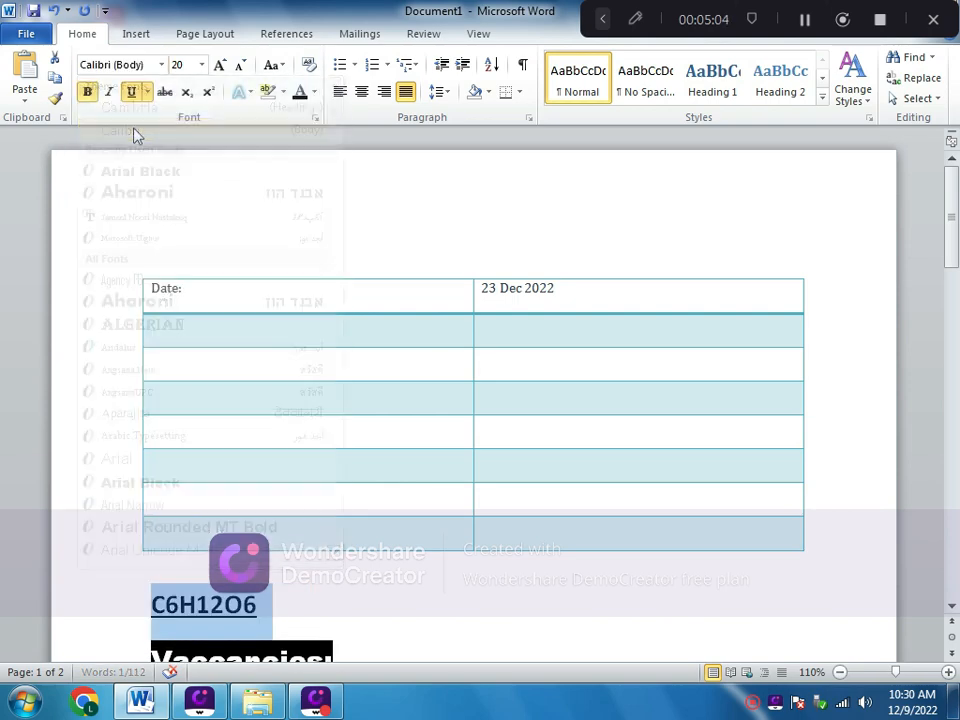
click(269, 600)
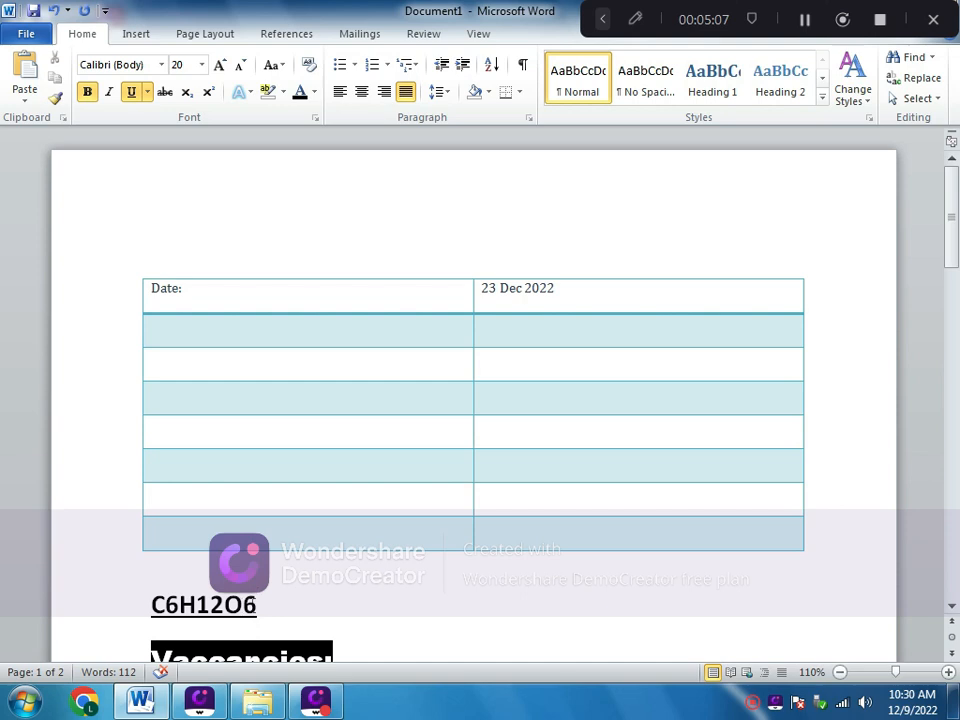
click(118, 604)
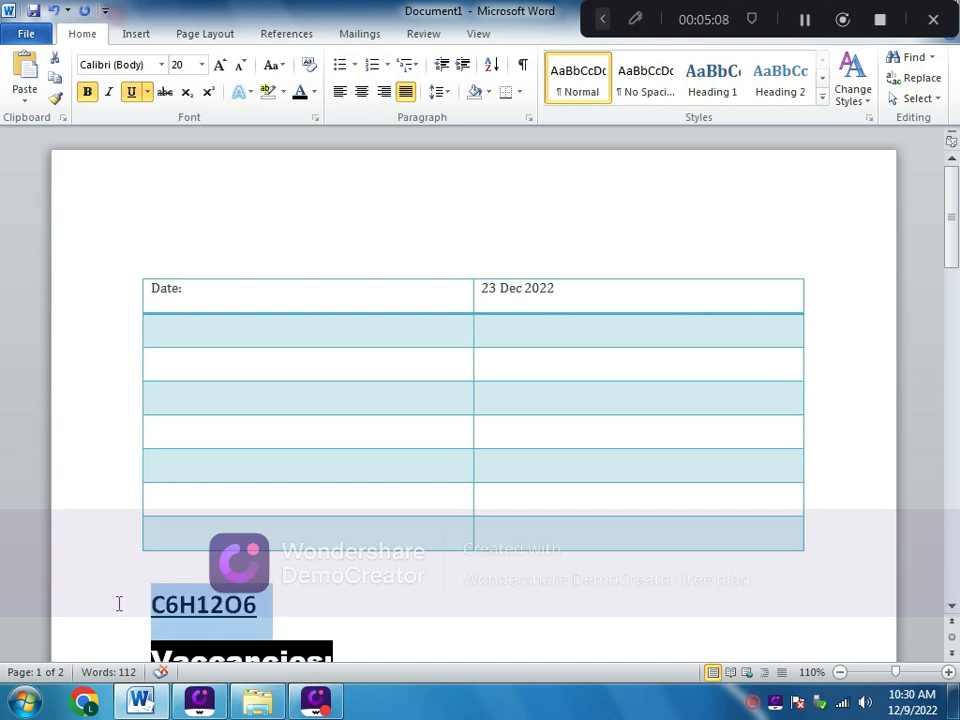
click(133, 92)
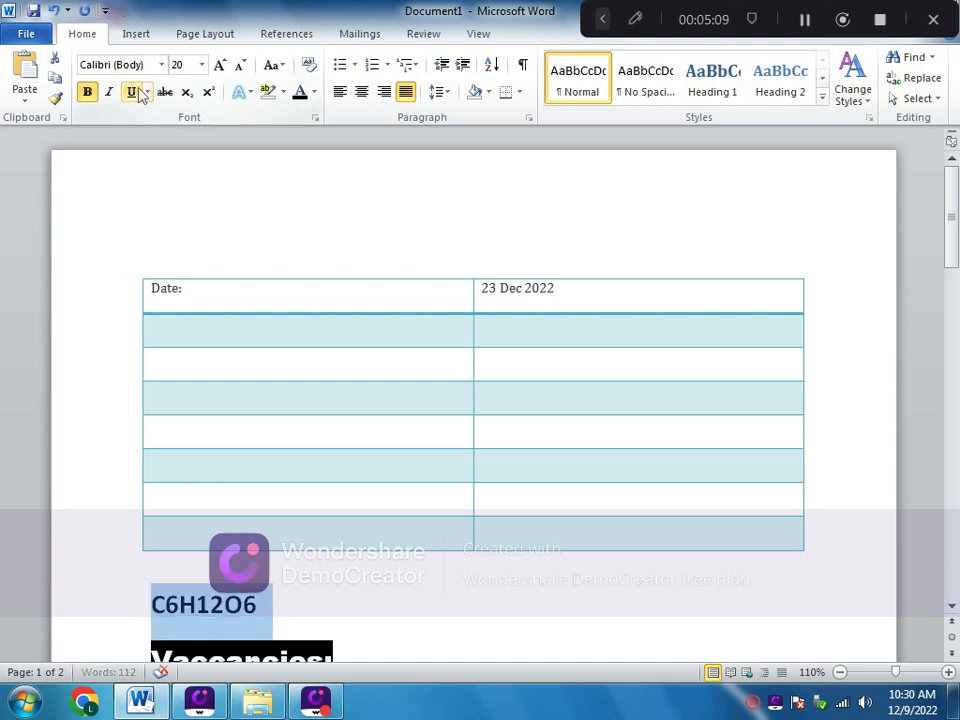
Format the digits 6, 12 and 6 in the formula C6H12O6 as subscripts.
click(262, 606)
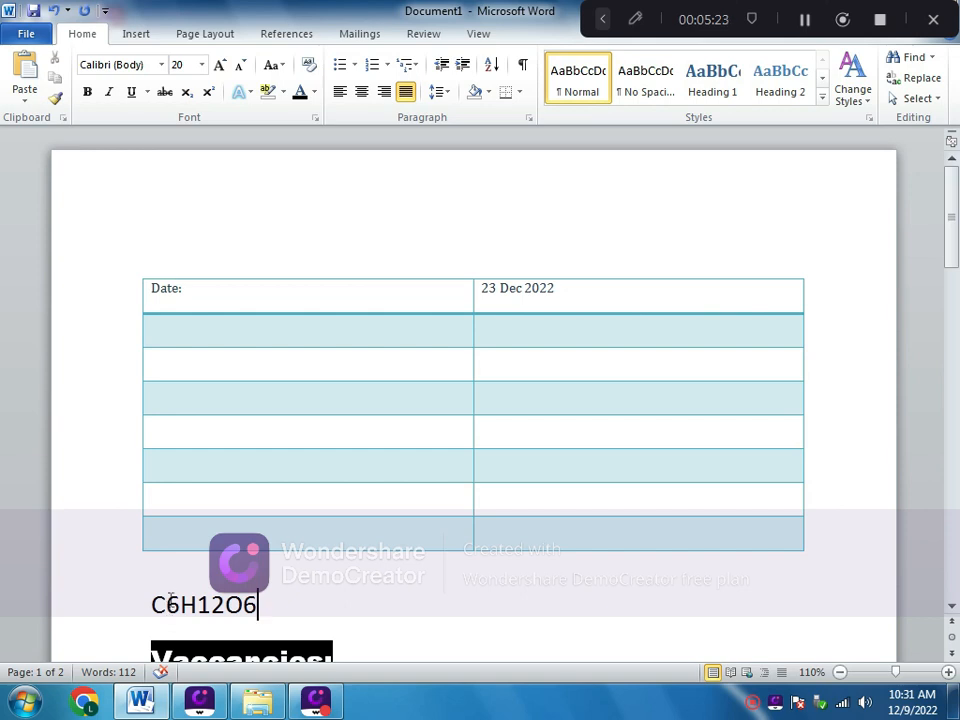
drag(167, 600, 181, 606)
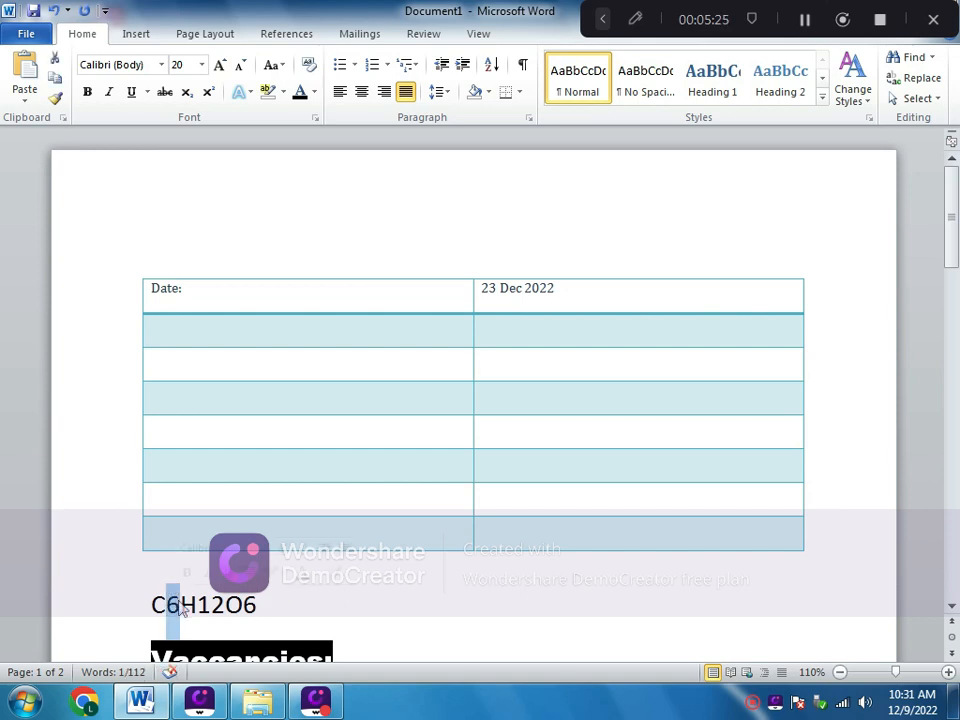
click(186, 93)
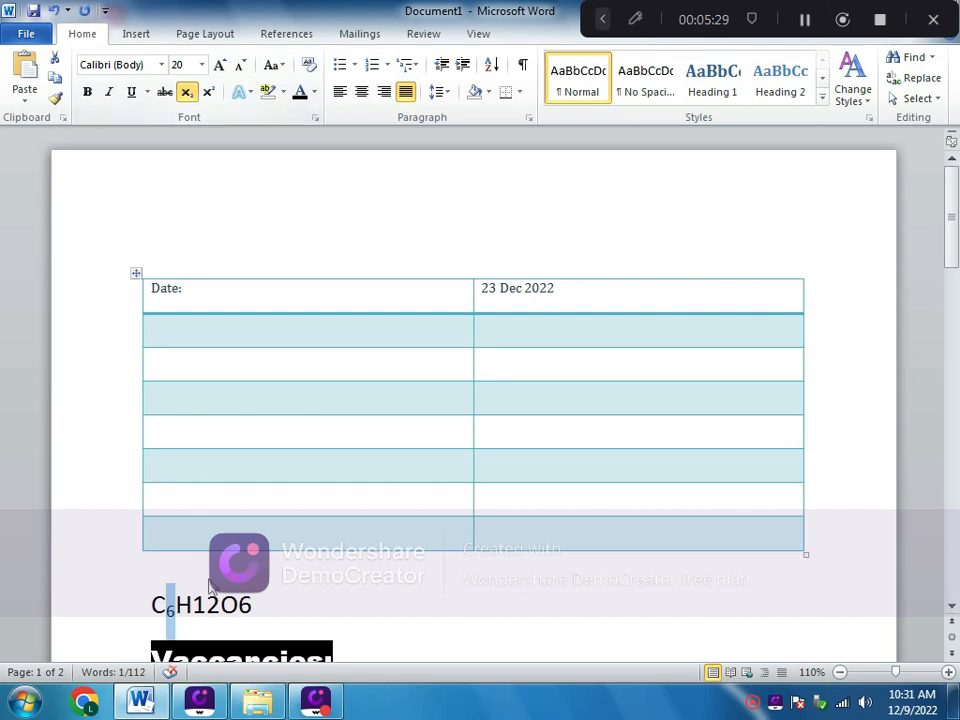
drag(192, 605, 220, 606)
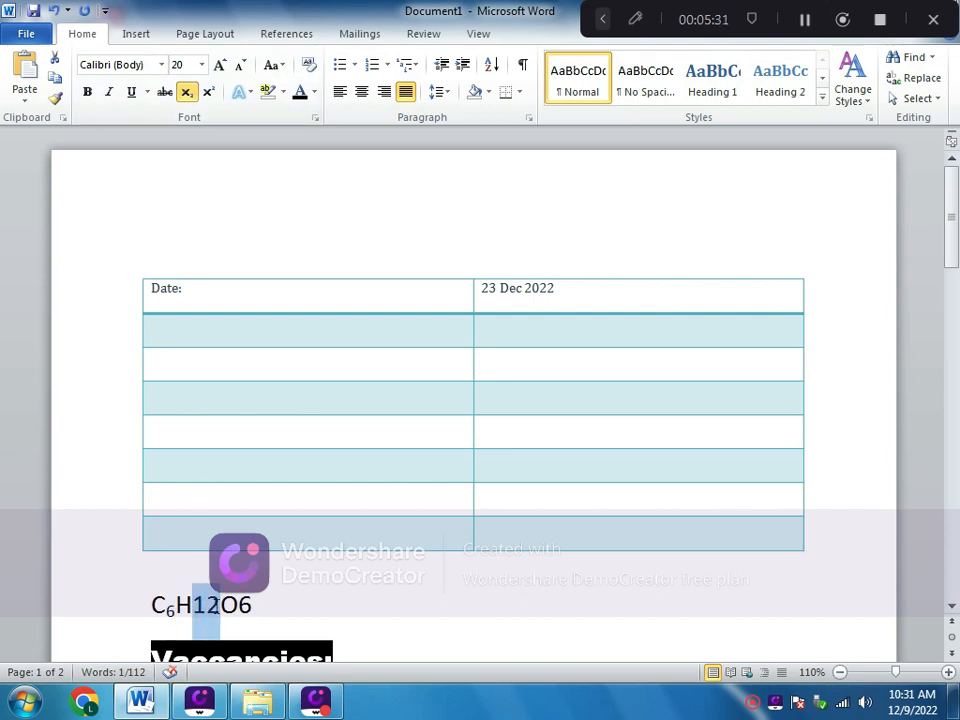
click(190, 95)
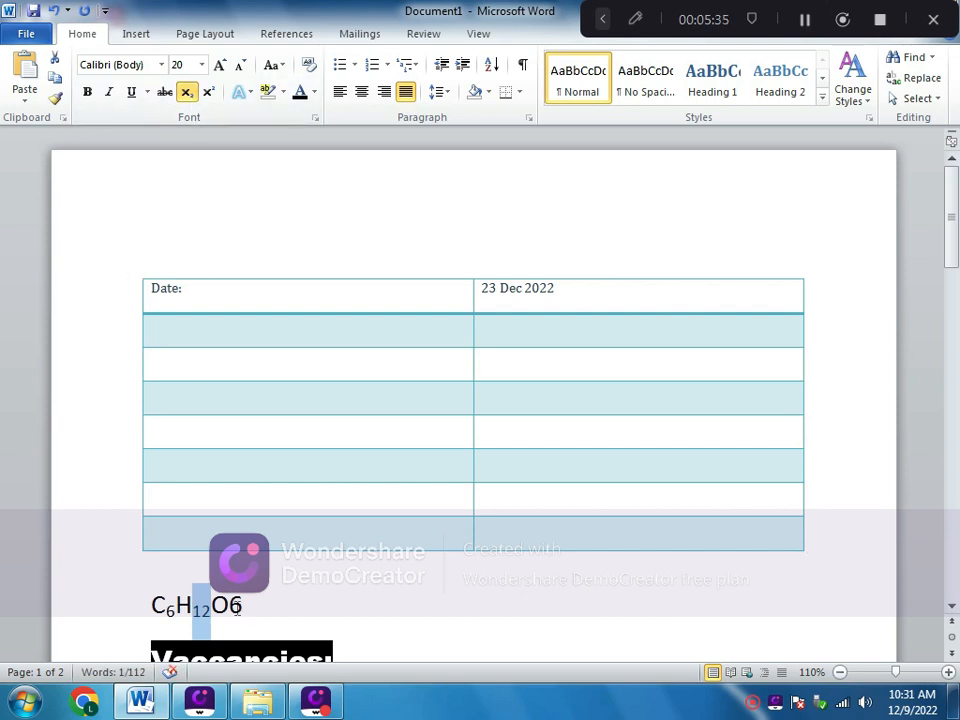
drag(230, 605, 242, 605)
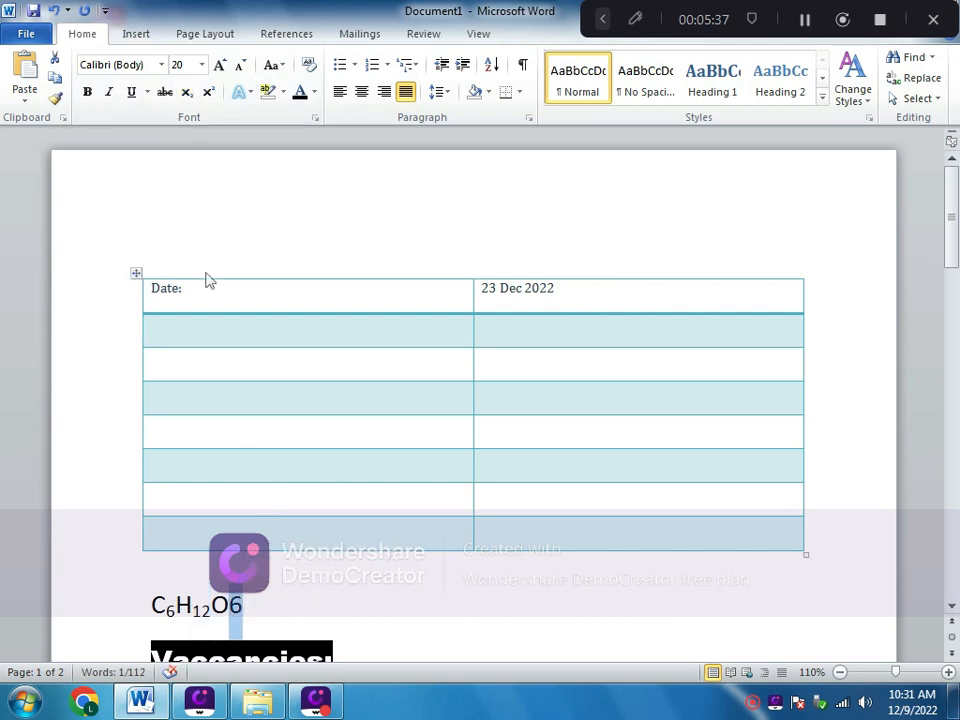
click(188, 92)
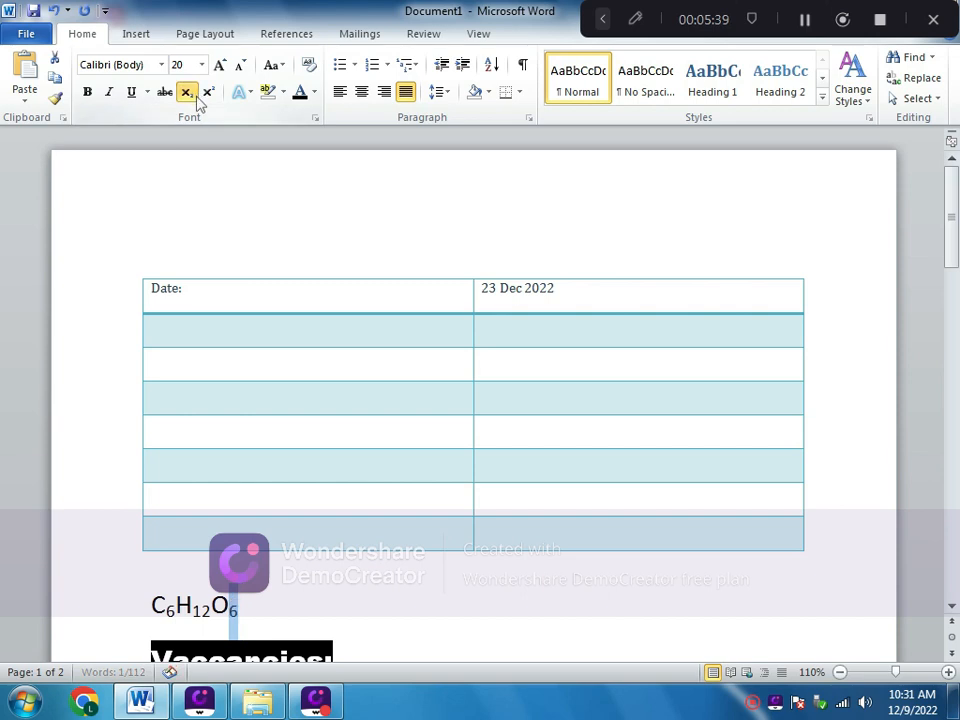
click(260, 593)
Delete the whole two-column date table above the chemical formula.
scroll(261, 595, down, 2)
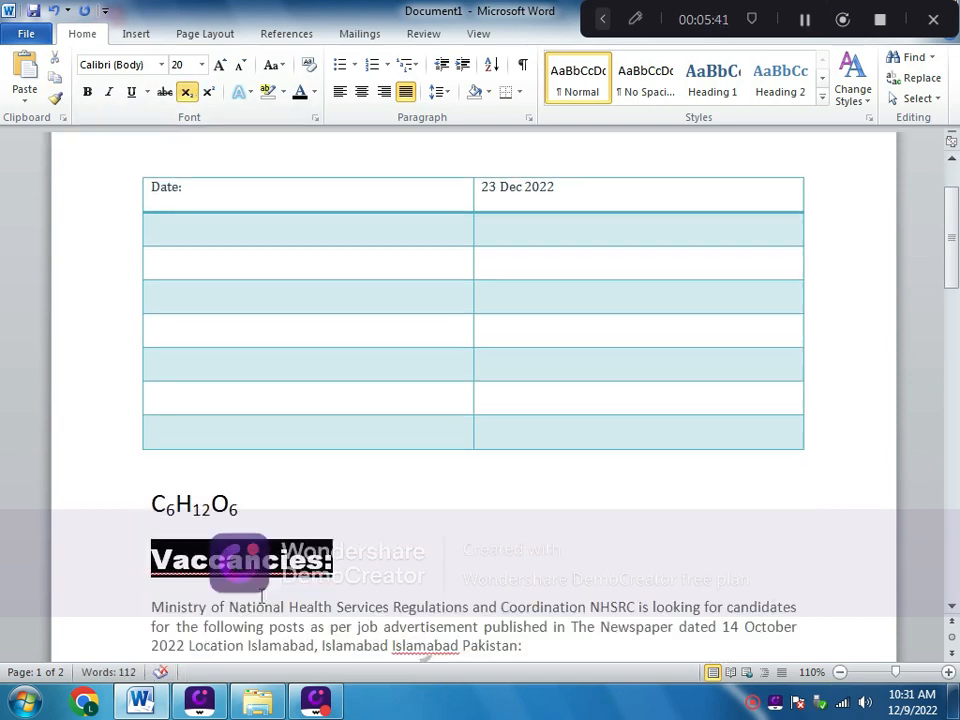
scroll(261, 595, up, 2)
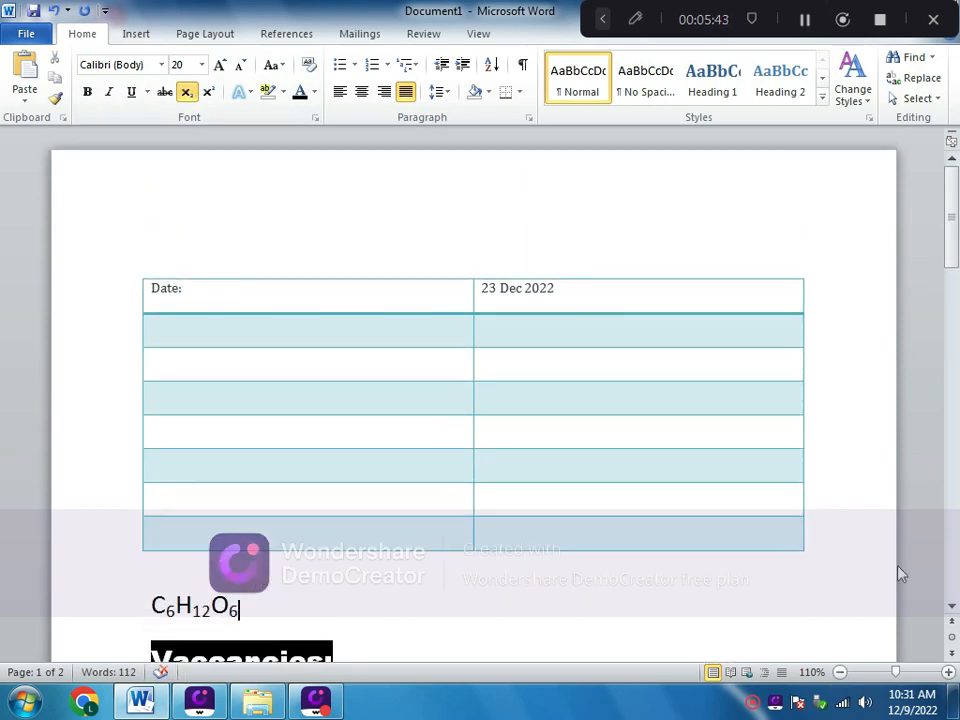
drag(700, 535, 156, 300)
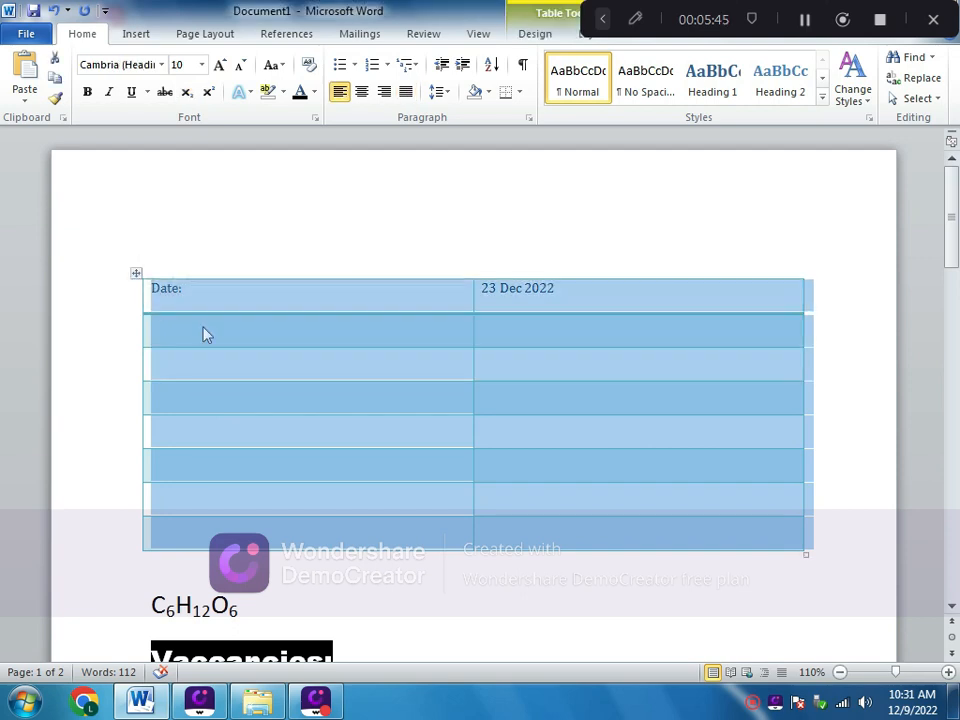
key(BackSpace)
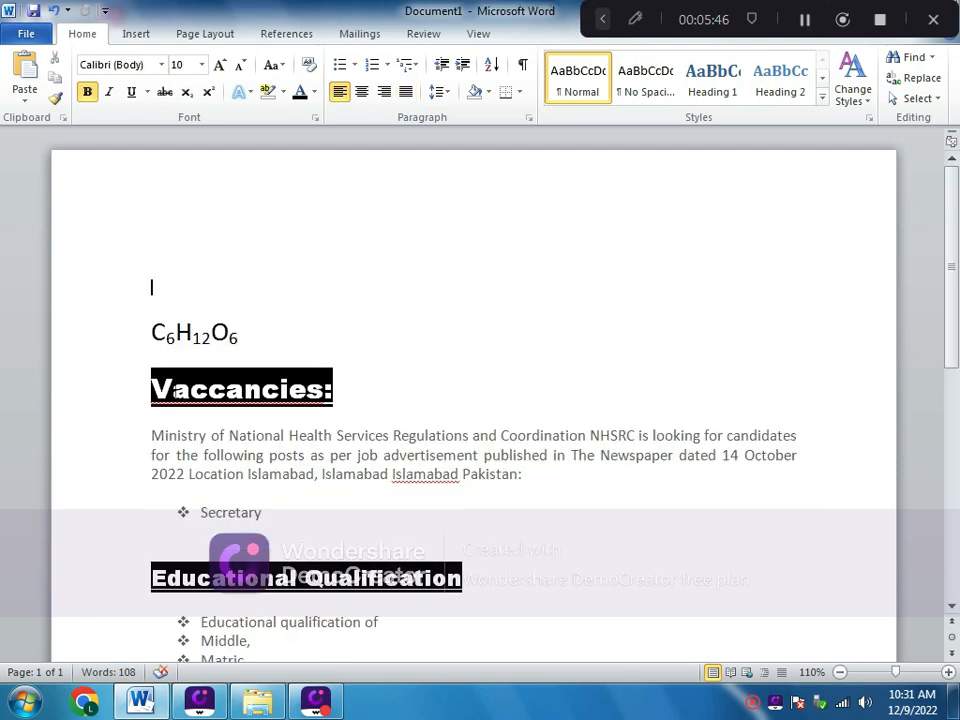
Delete all text below the chemical formula, from the "Vaccancies:" heading to the end of the document.
drag(121, 373, 260, 474)
click(135, 393)
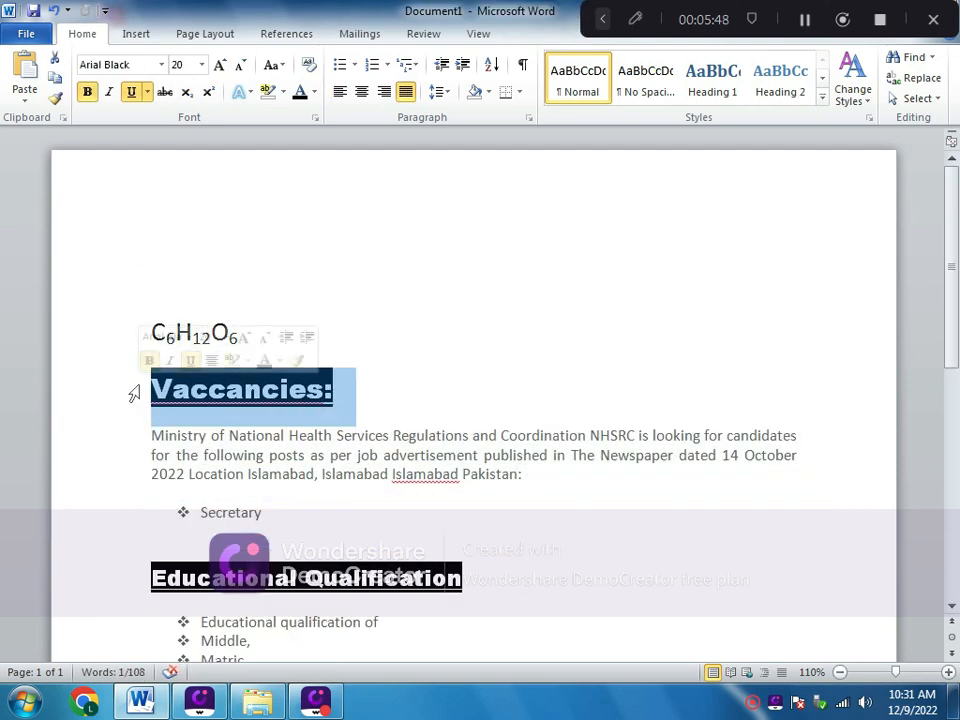
drag(146, 392, 382, 607)
key(Delete)
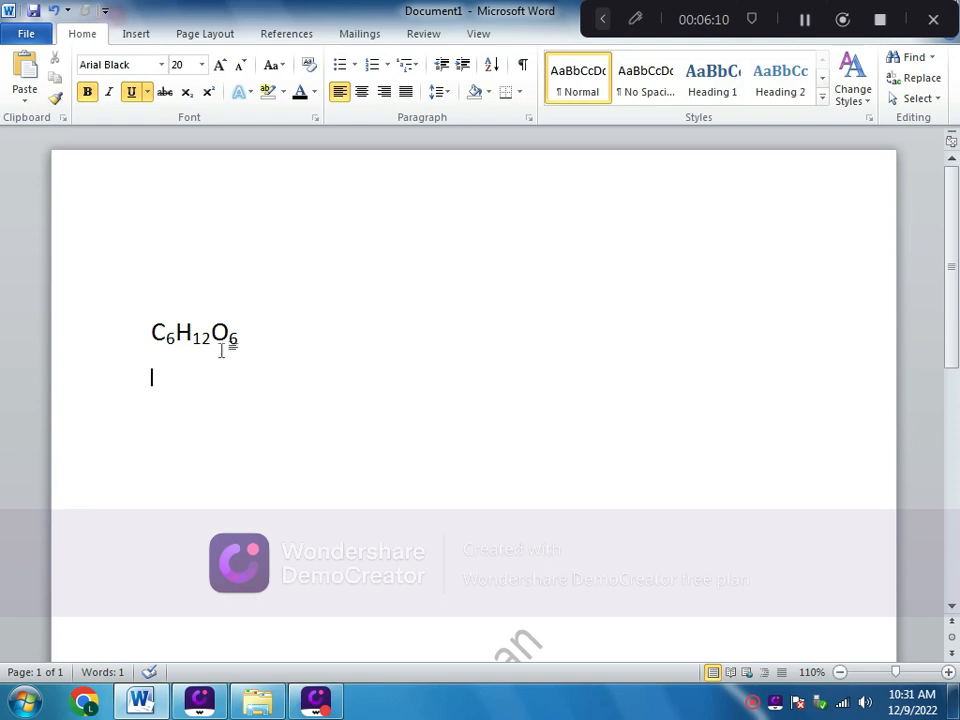
Remove the subscript from the final 6 of the chemical formula and reapply it.
drag(241, 340, 232, 340)
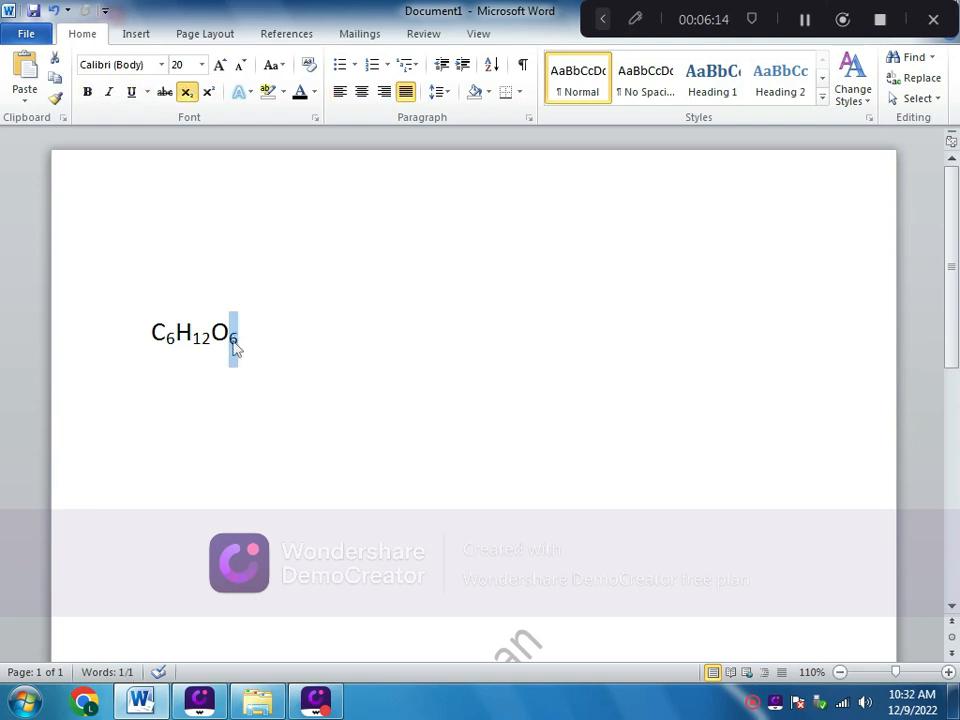
key(ctrl+equal)
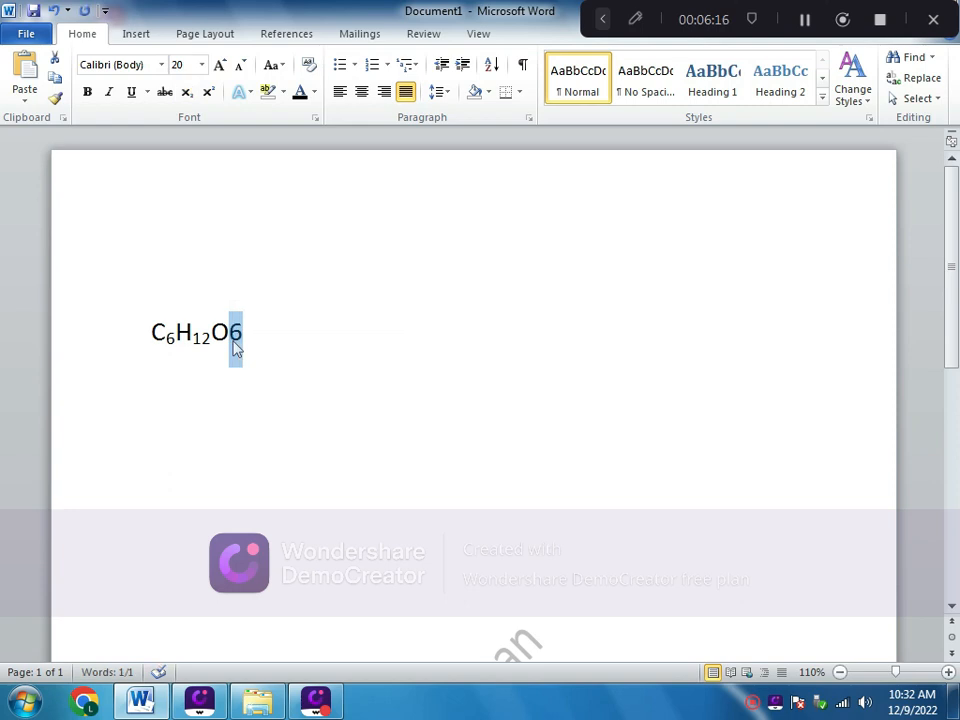
key(ctrl+equal)
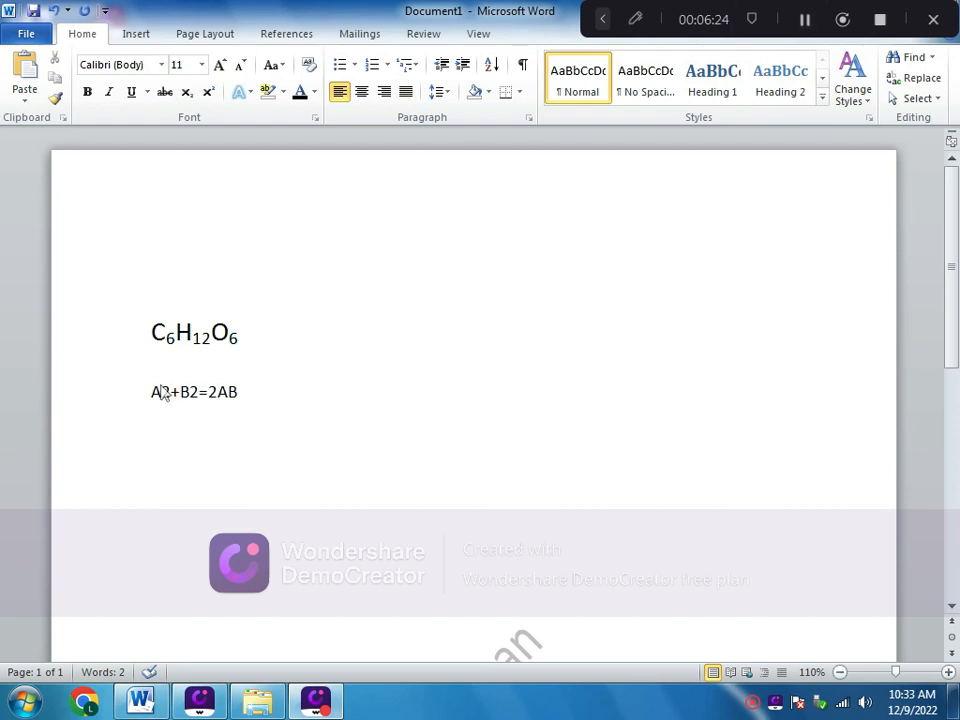
Format the 2 after B in the equation A2+B2=2AB as superscript.
click(238, 398)
key(Return)
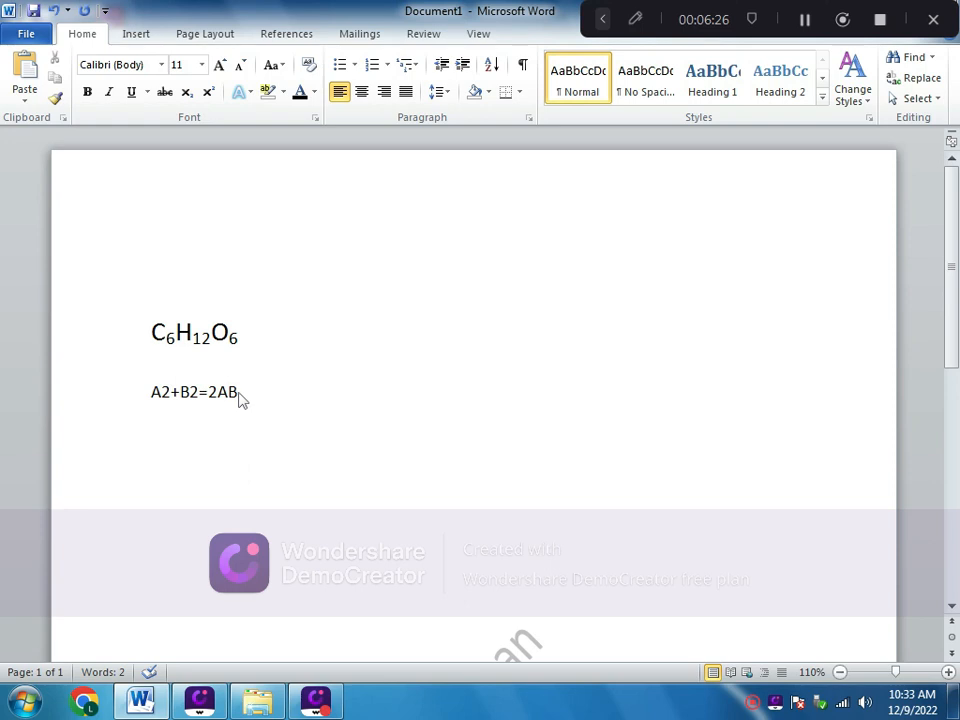
click(239, 392)
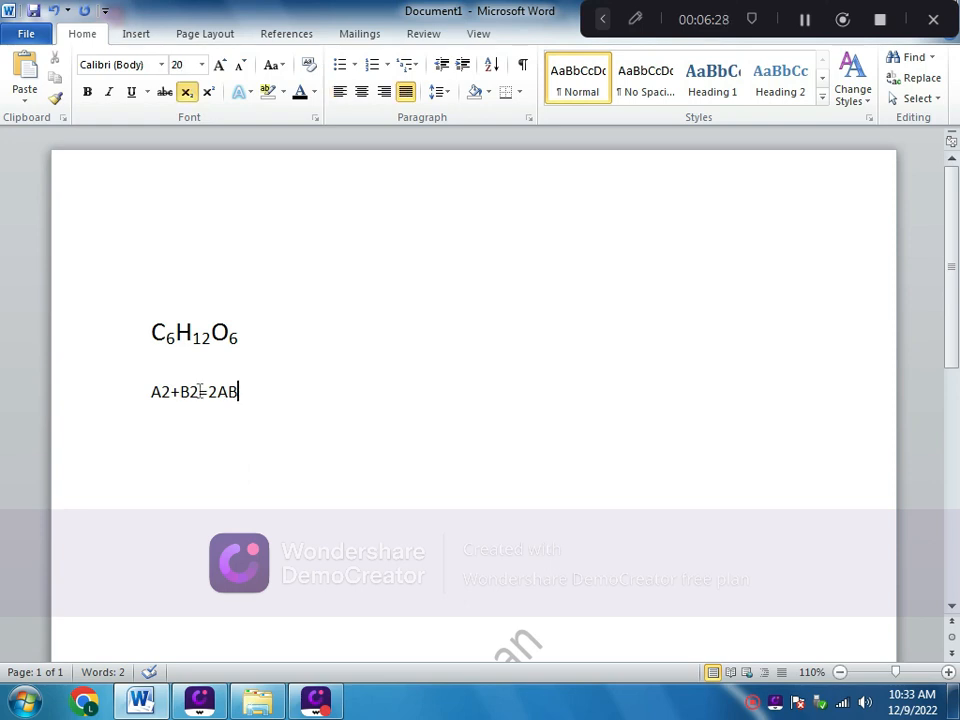
drag(200, 392, 191, 393)
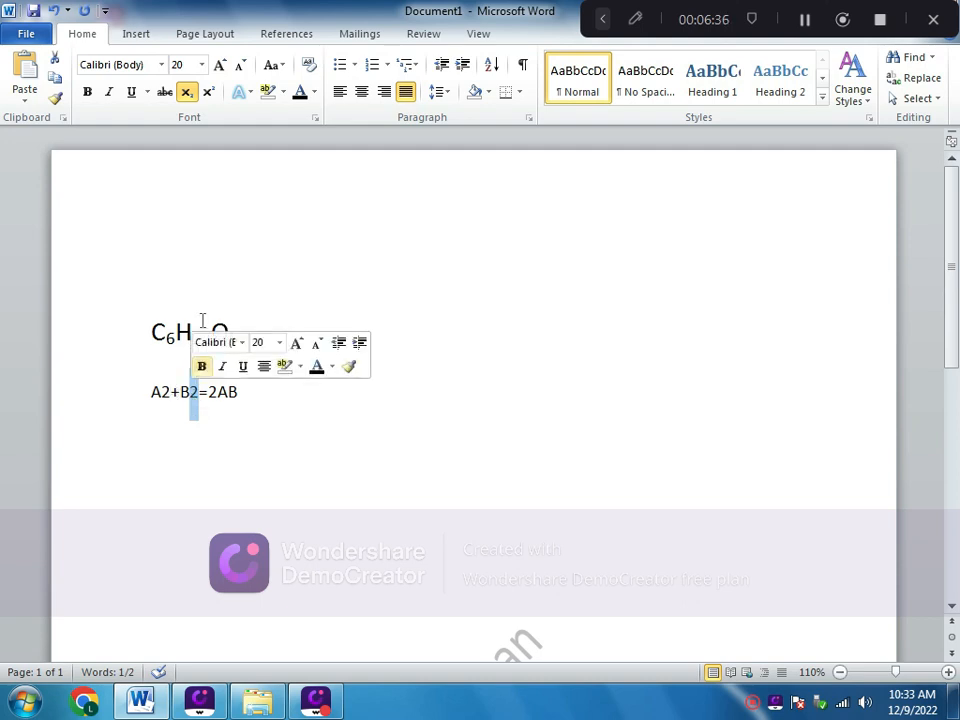
click(207, 93)
click(264, 394)
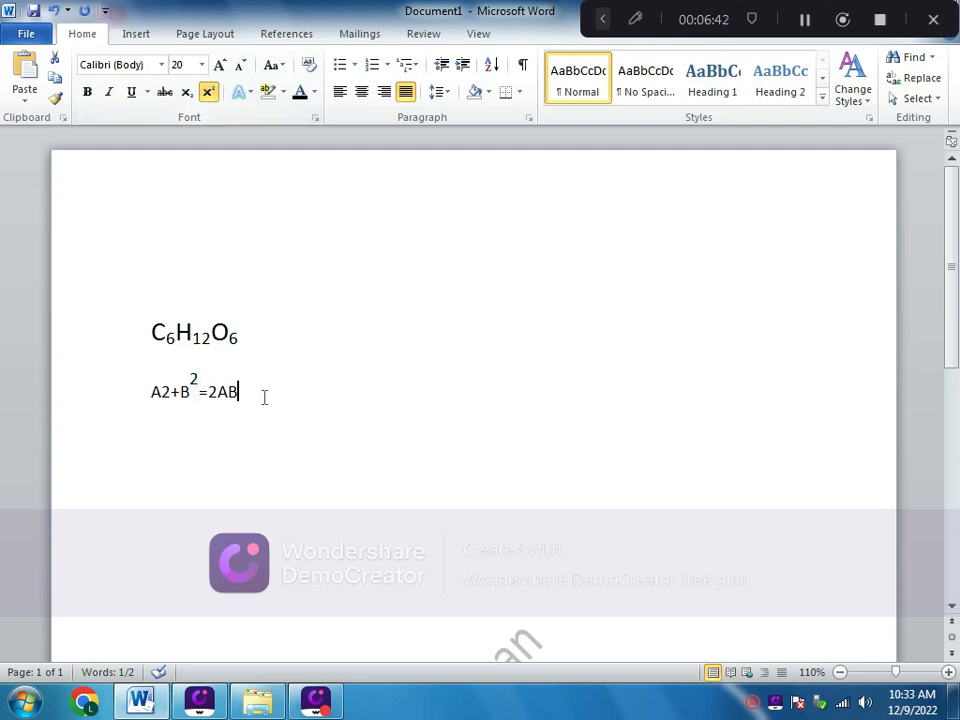
Reduce the font size of the superscript 2 after B to 14.
key(ctrl+equal)
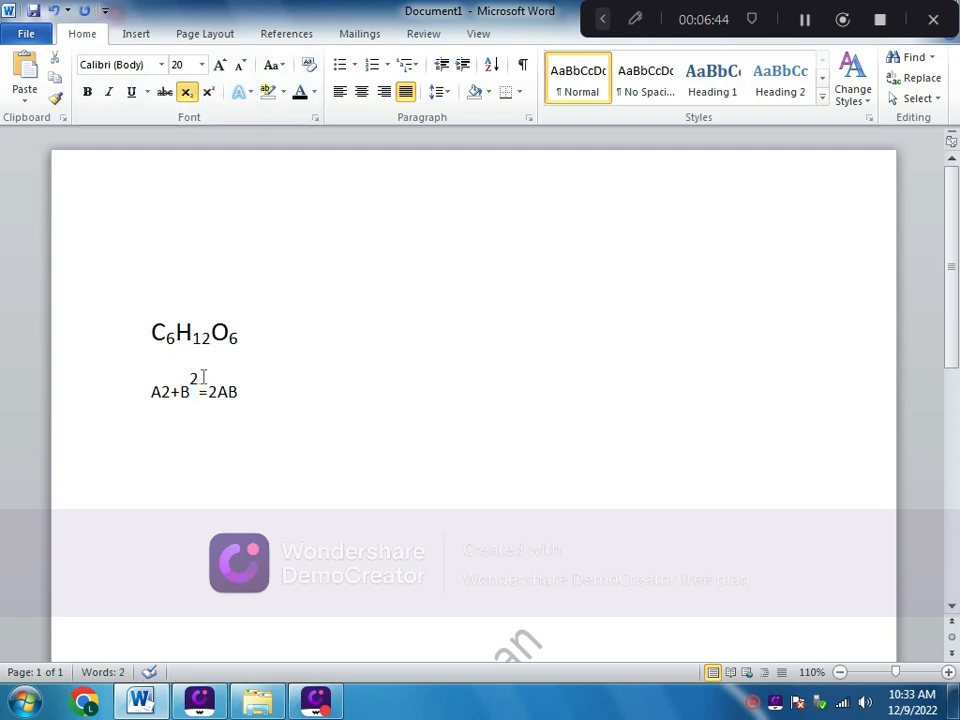
drag(203, 380, 190, 380)
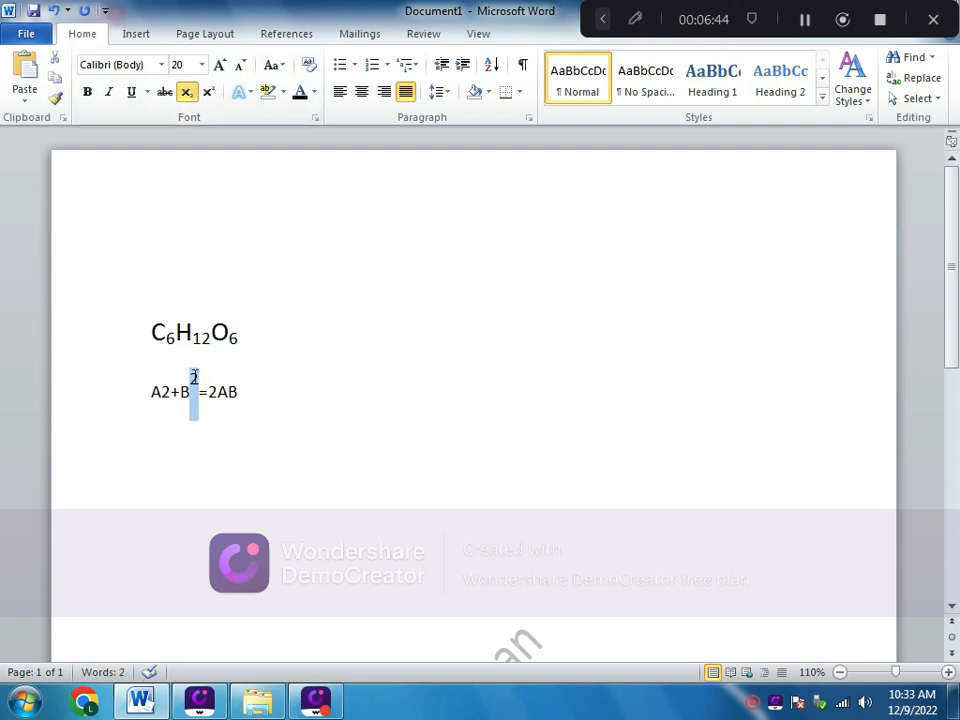
click(238, 65)
click(238, 65)
click(238, 65)
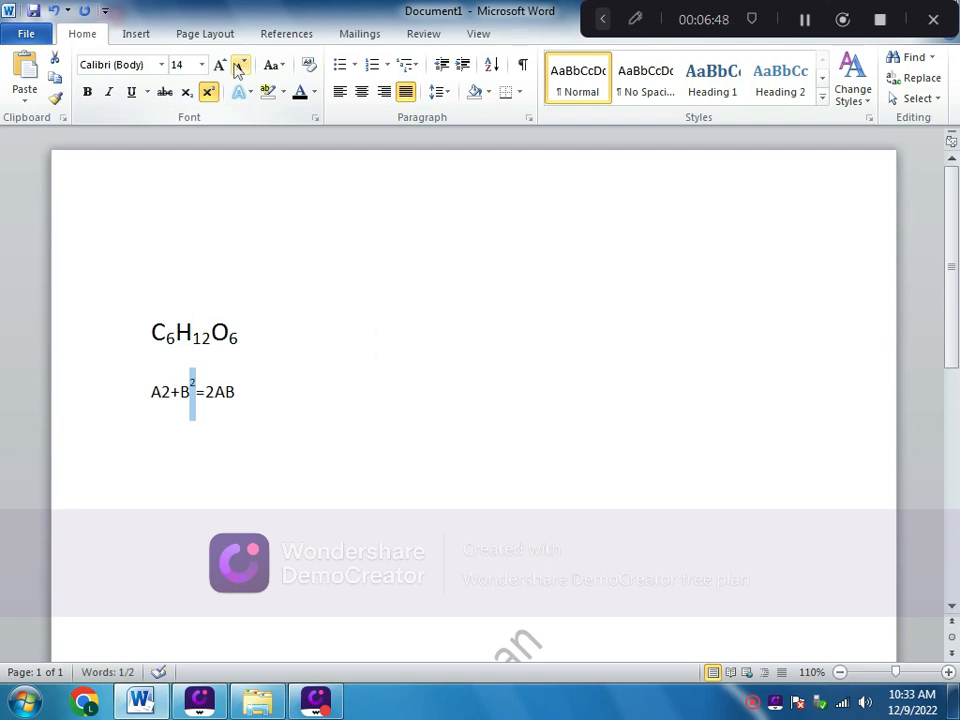
click(238, 430)
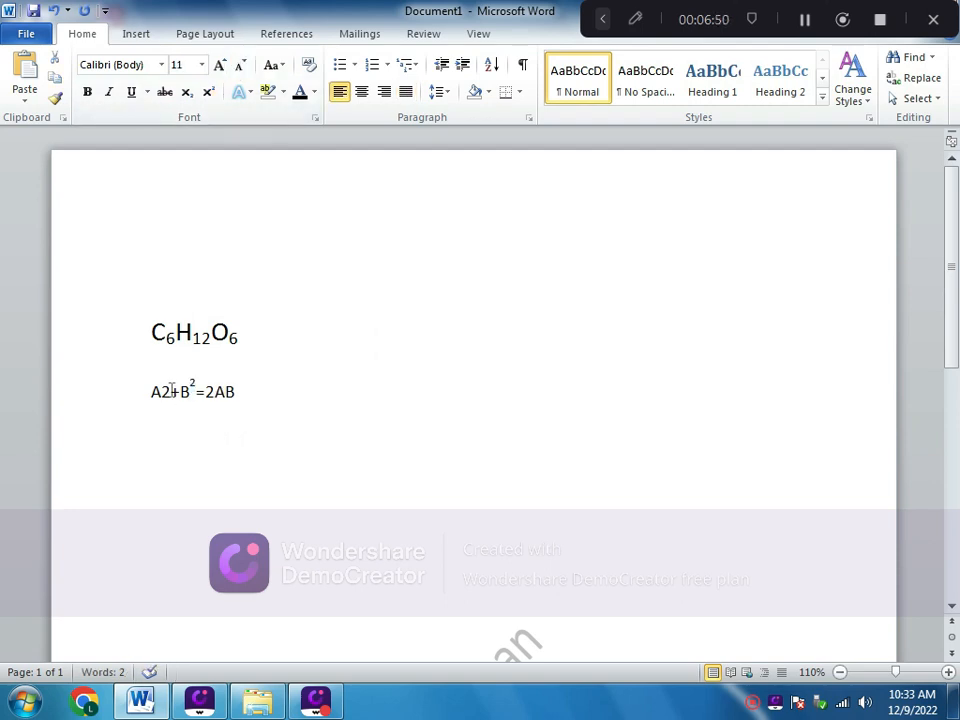
Format the 2 after A in the equation as superscript and reduce its font size to 14.
drag(170, 391, 161, 391)
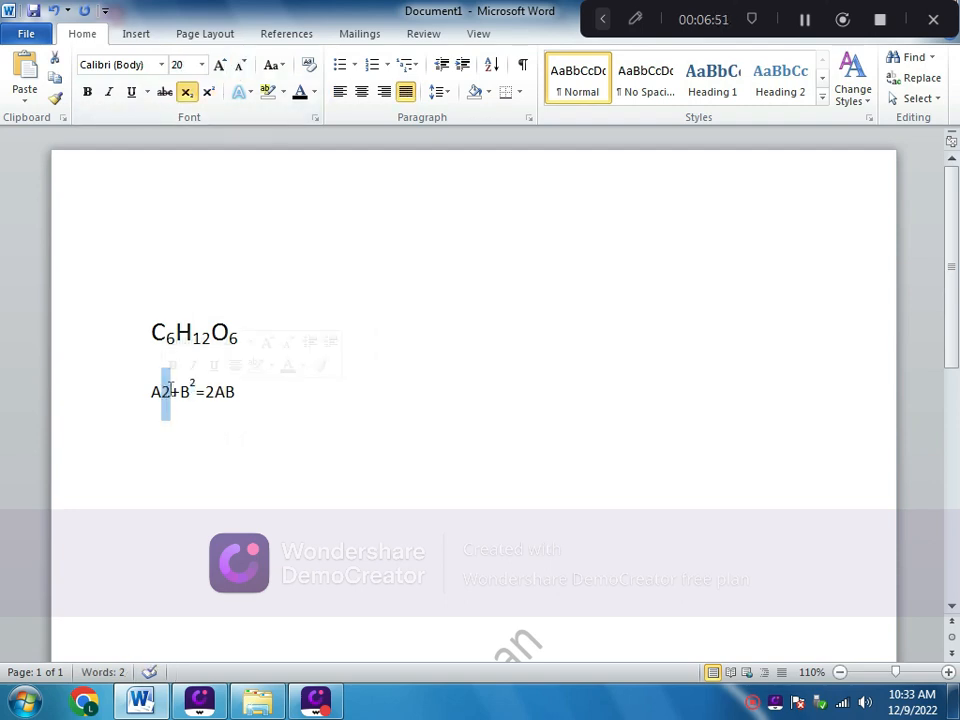
click(208, 91)
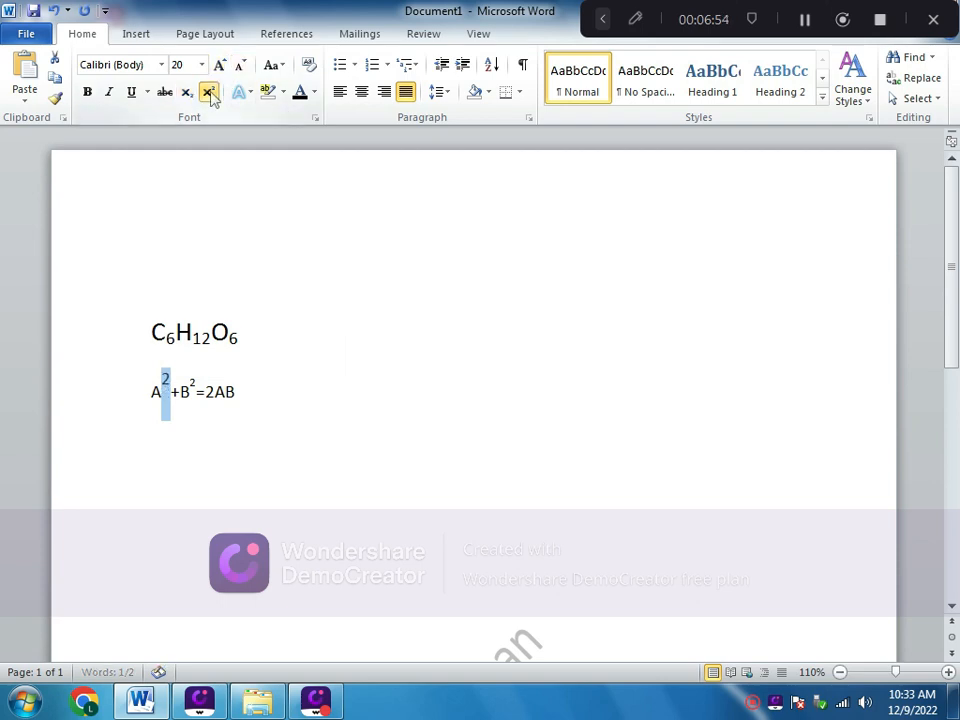
click(240, 66)
click(240, 66)
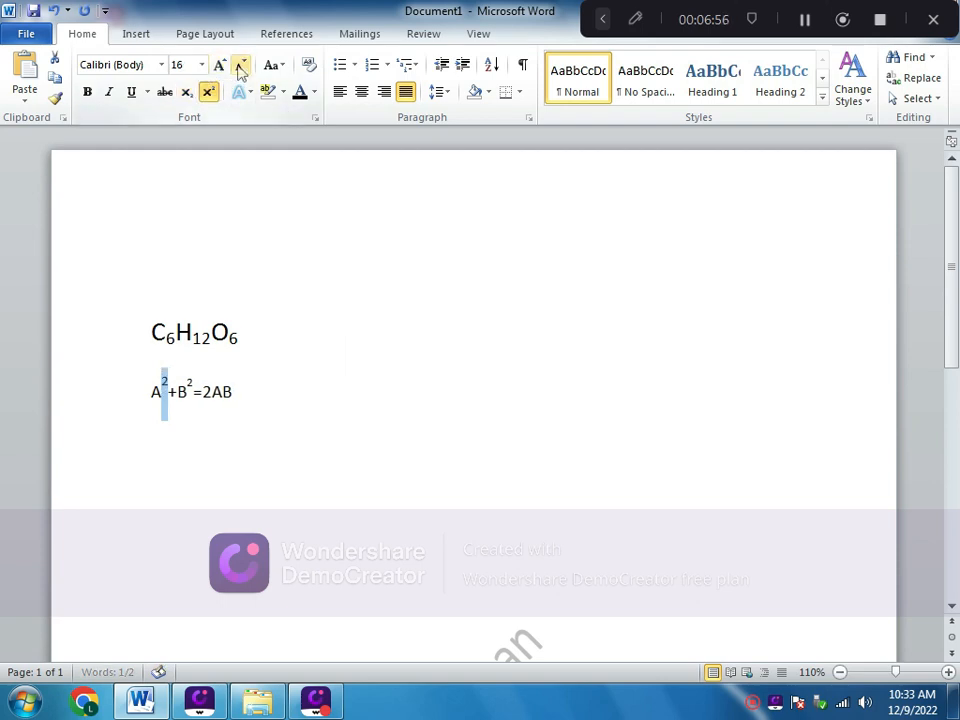
click(240, 66)
click(293, 402)
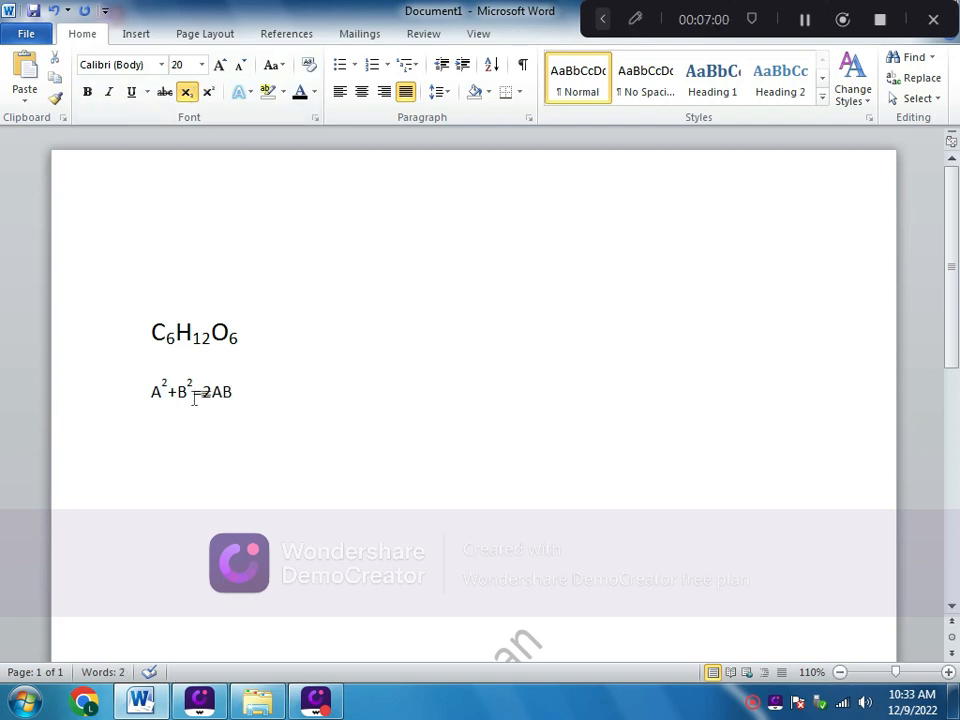
Remove the superscript formatting from the 2 after B and the 2 after A in the equation.
drag(195, 391, 189, 391)
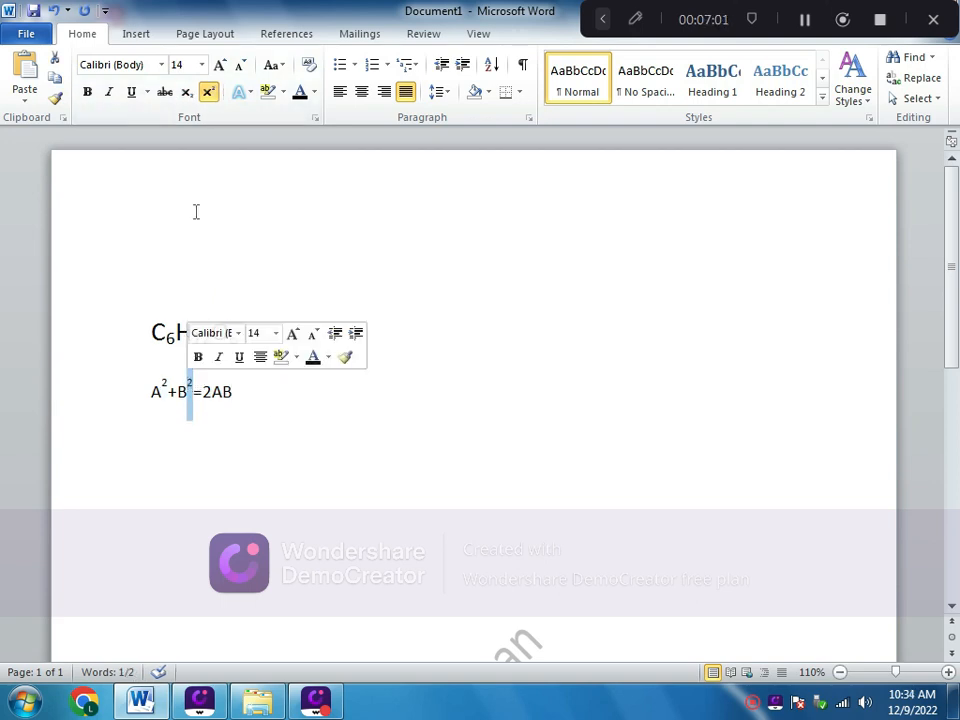
click(208, 91)
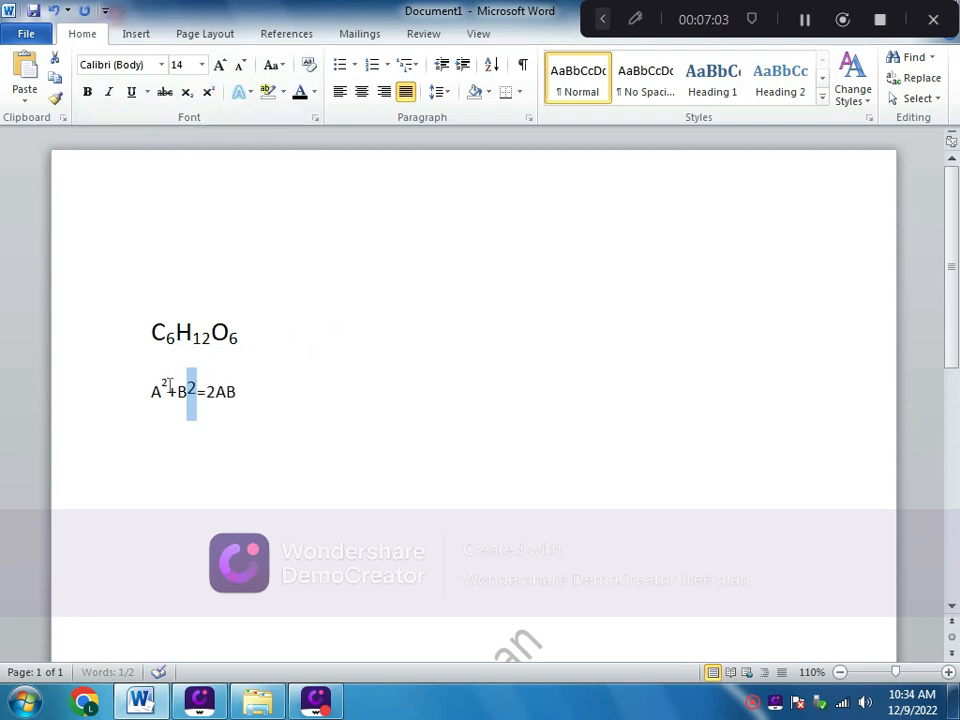
drag(167, 390, 161, 390)
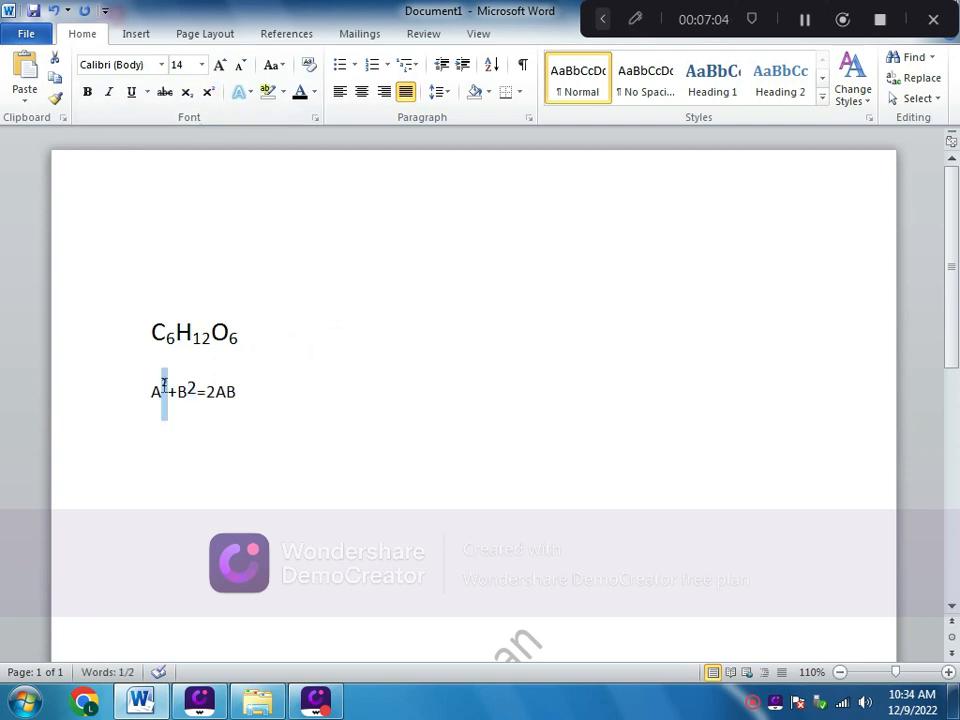
click(209, 92)
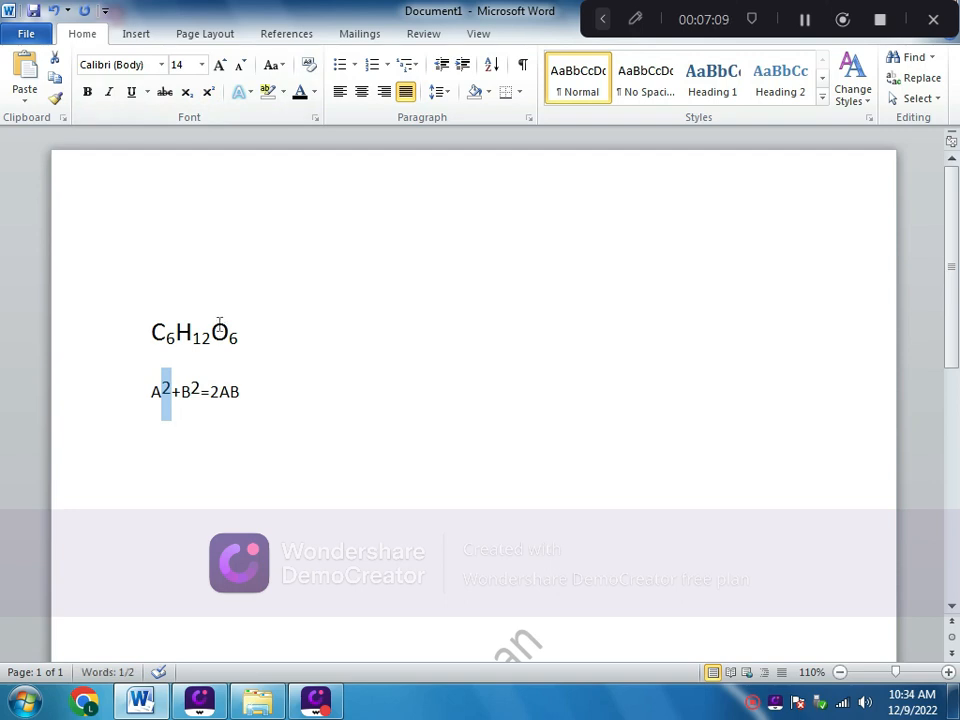
Apply and clear subscript on the 2 after A, and reduce its font size to 12.
key(ctrl+equal)
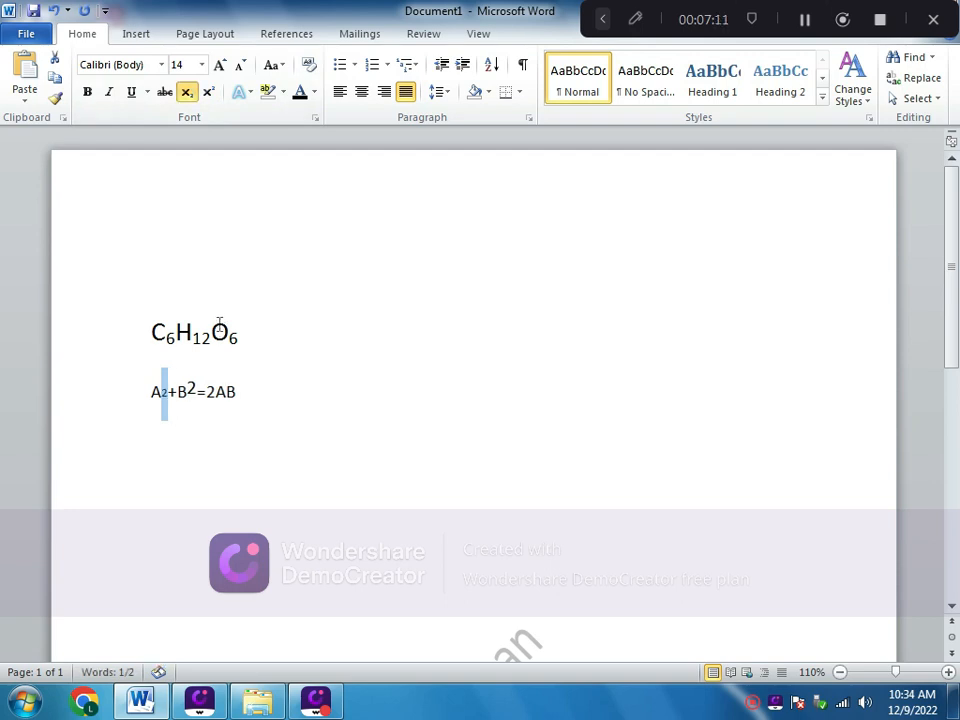
key(ctrl+shift+equal)
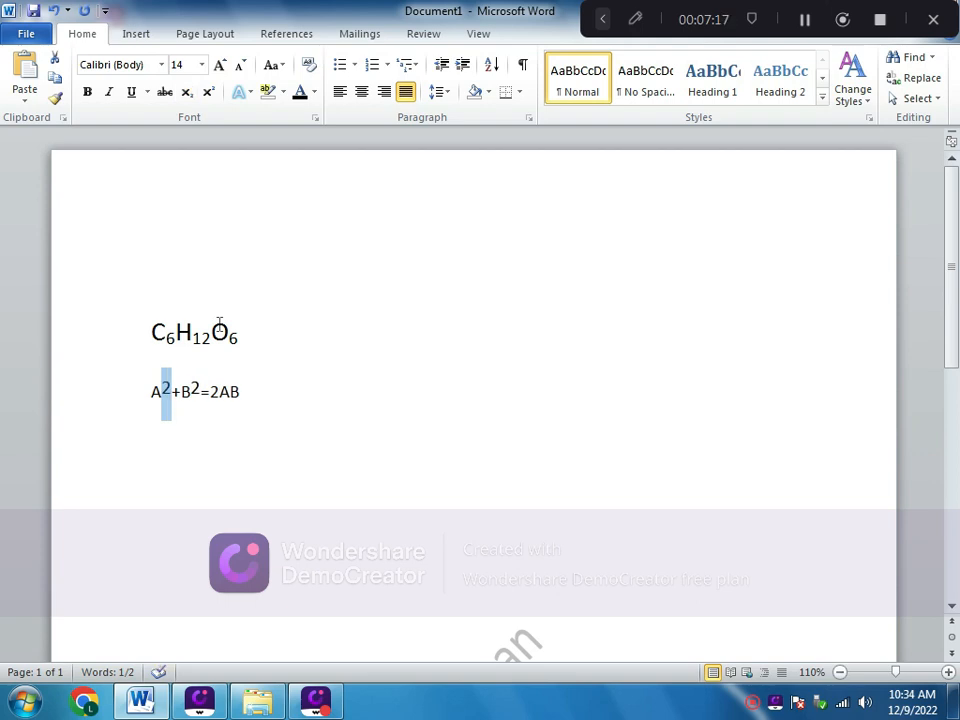
click(240, 66)
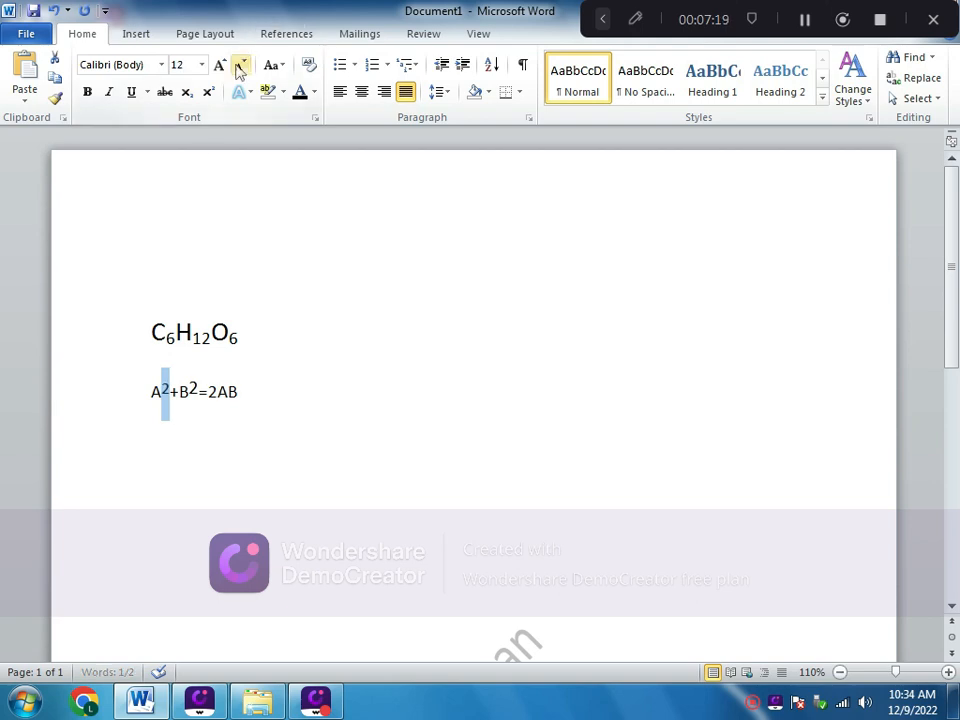
Reduce the font size of the 2 after A in the equation to 9 and format it as superscript.
click(240, 66)
click(240, 66)
click(240, 66)
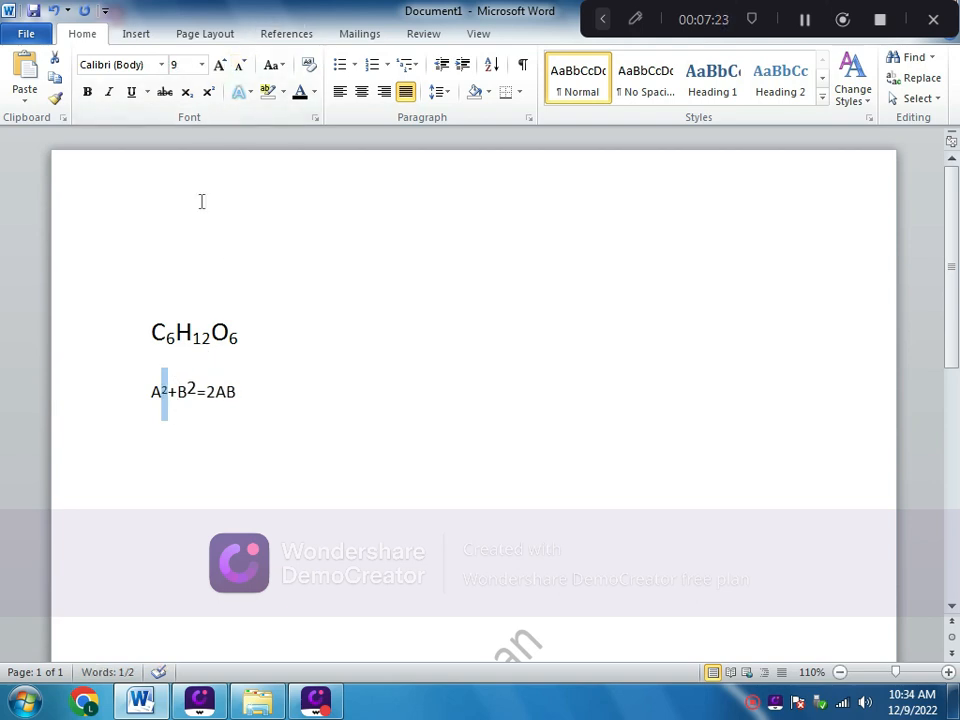
click(209, 92)
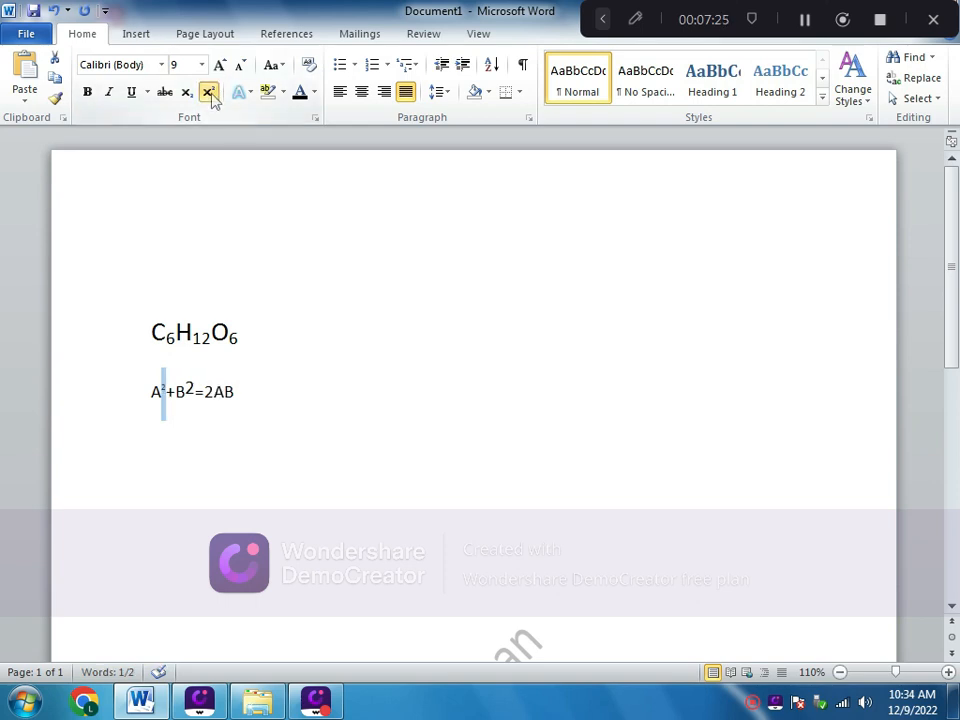
Enlarge the superscript 2 after A in the equation to font size 16.
click(220, 66)
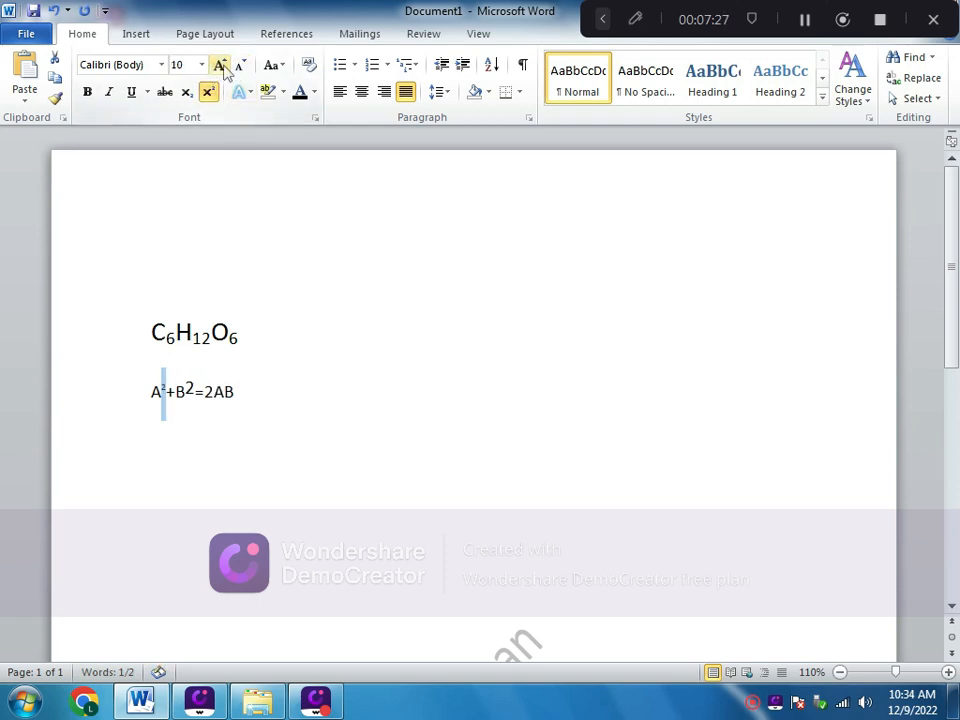
click(221, 66)
click(221, 66)
click(221, 66)
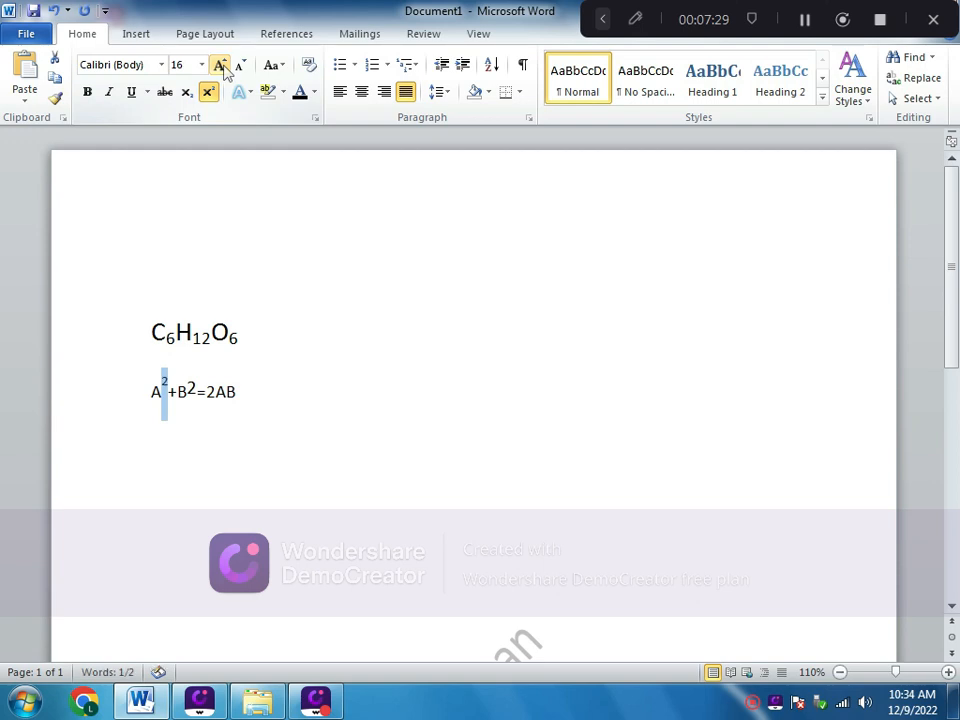
click(257, 409)
Reduce the font size of the 2 after B in the equation to 11.
click(200, 390)
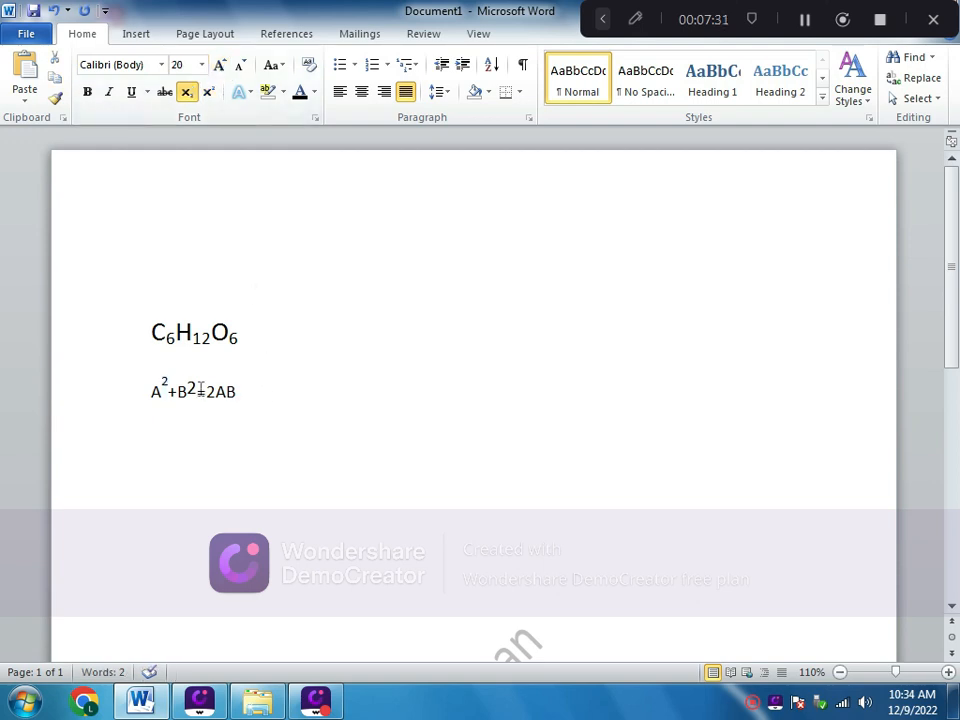
drag(188, 392, 196, 392)
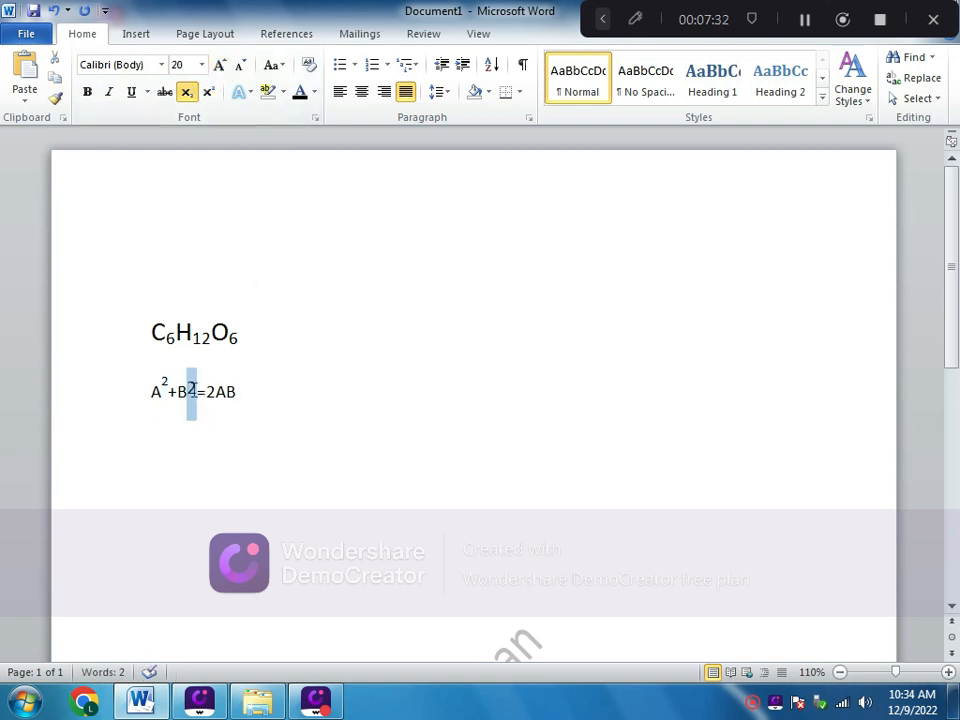
click(243, 65)
click(243, 65)
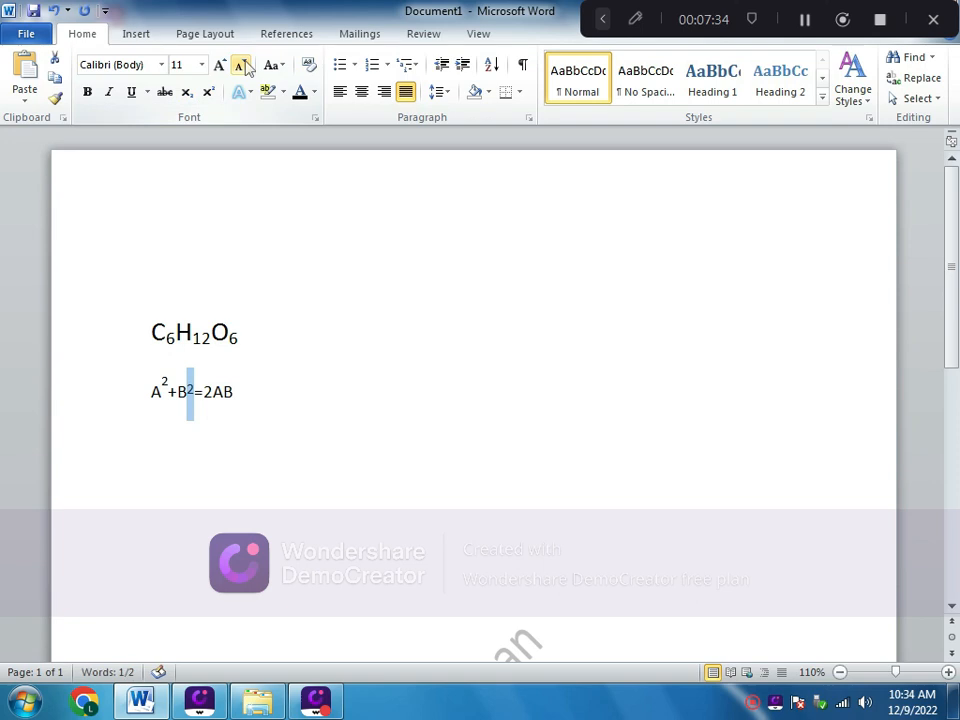
click(244, 391)
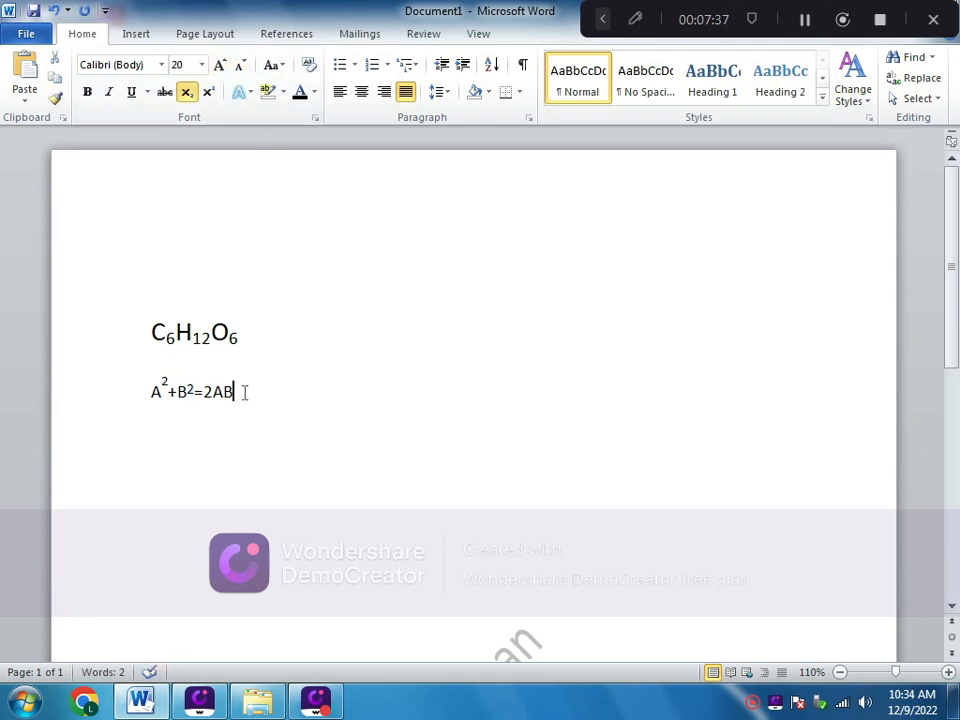
drag(244, 391, 141, 390)
click(268, 413)
Undo the recent formatting changes back to superscript 2s after both A and B, and redo one size change on the 2 after A.
key(ctrl+z)
key(ctrl+z)
key(ctrl+z)
key(ctrl+z)
key(ctrl+z)
key(ctrl+z)
key(ctrl+z)
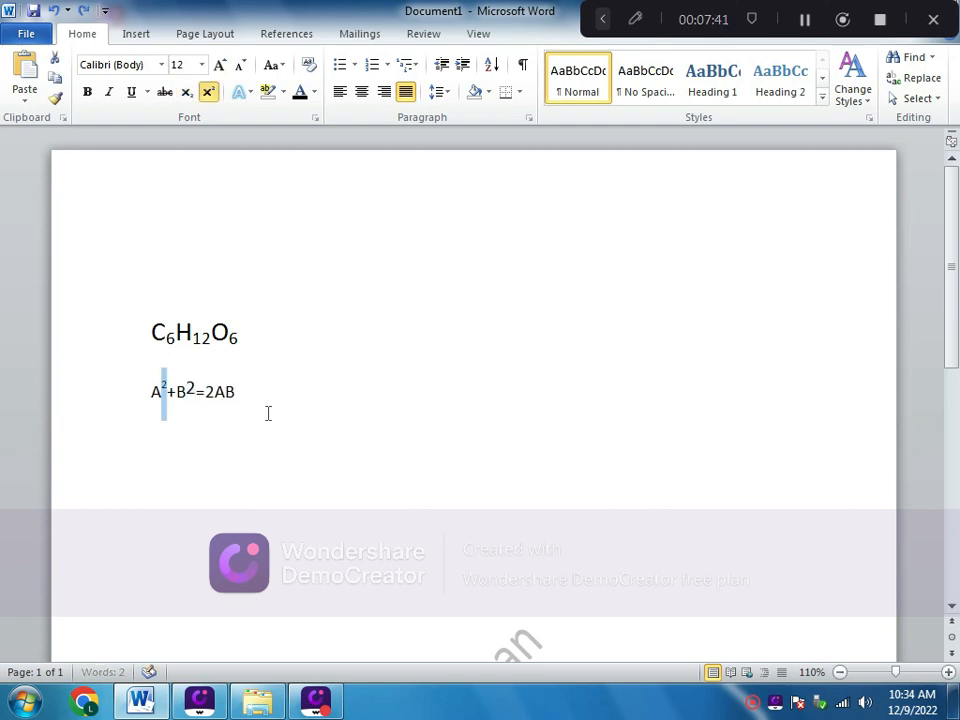
key(ctrl+z)
key(ctrl+z)
key(ctrl+z)
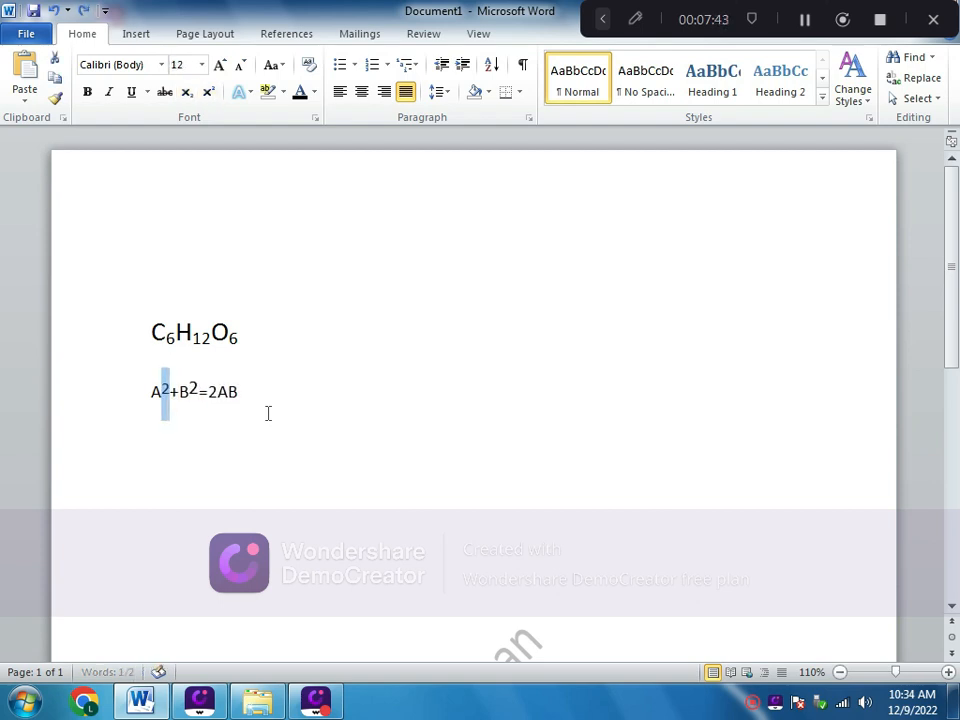
key(ctrl+z)
key(ctrl+z)
key(ctrl+z)
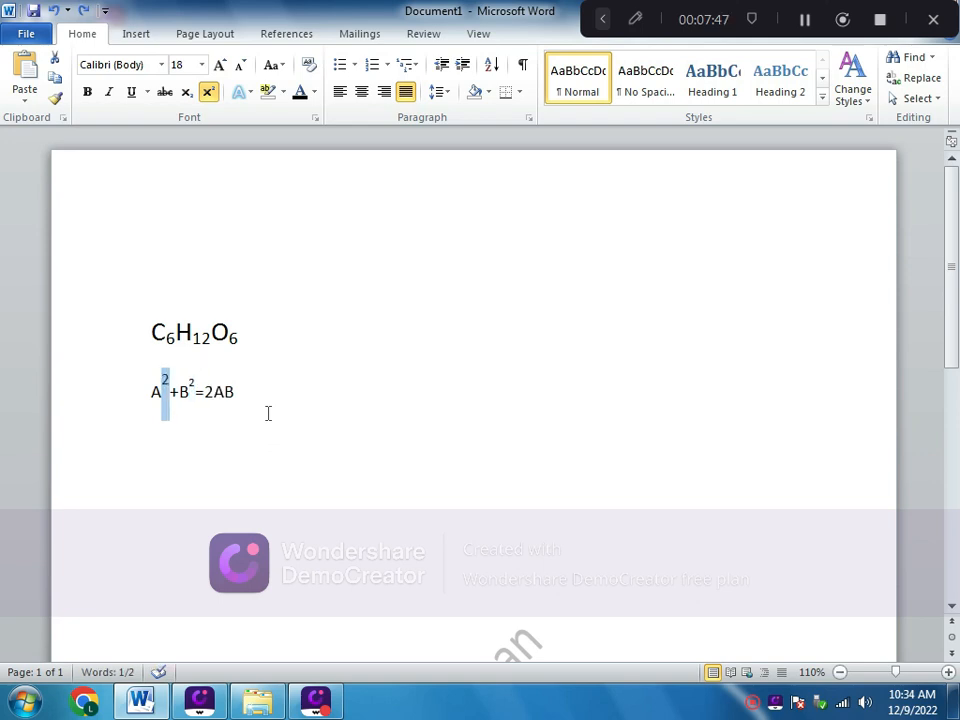
click(88, 12)
click(299, 362)
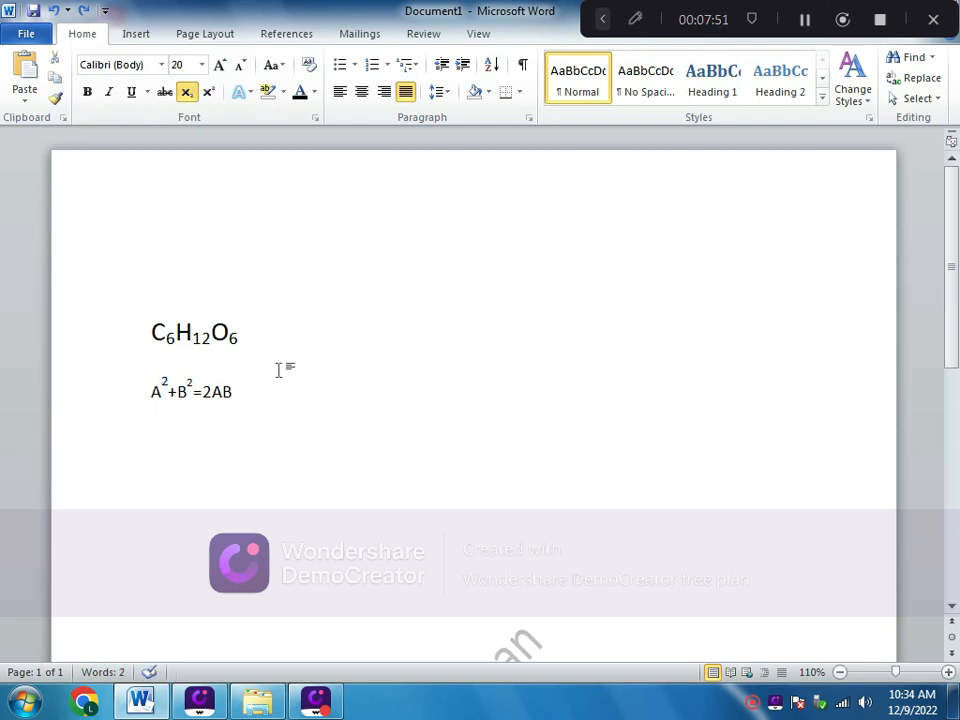
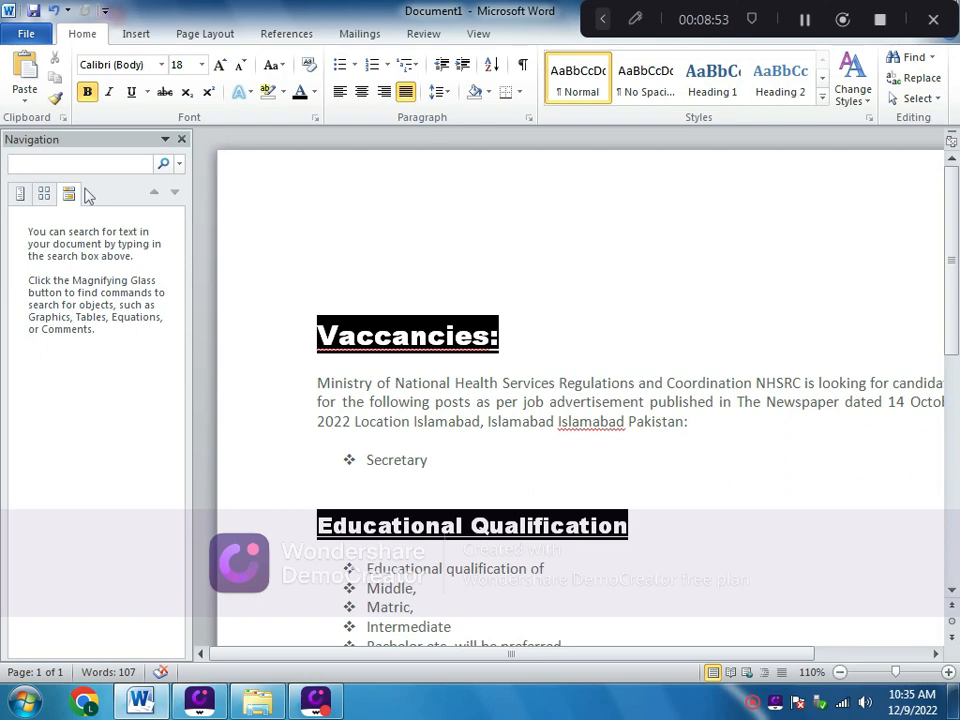
Search the vacancies document for "NATIONA", clear the search, and close the navigation pane.
text(NATIONA)
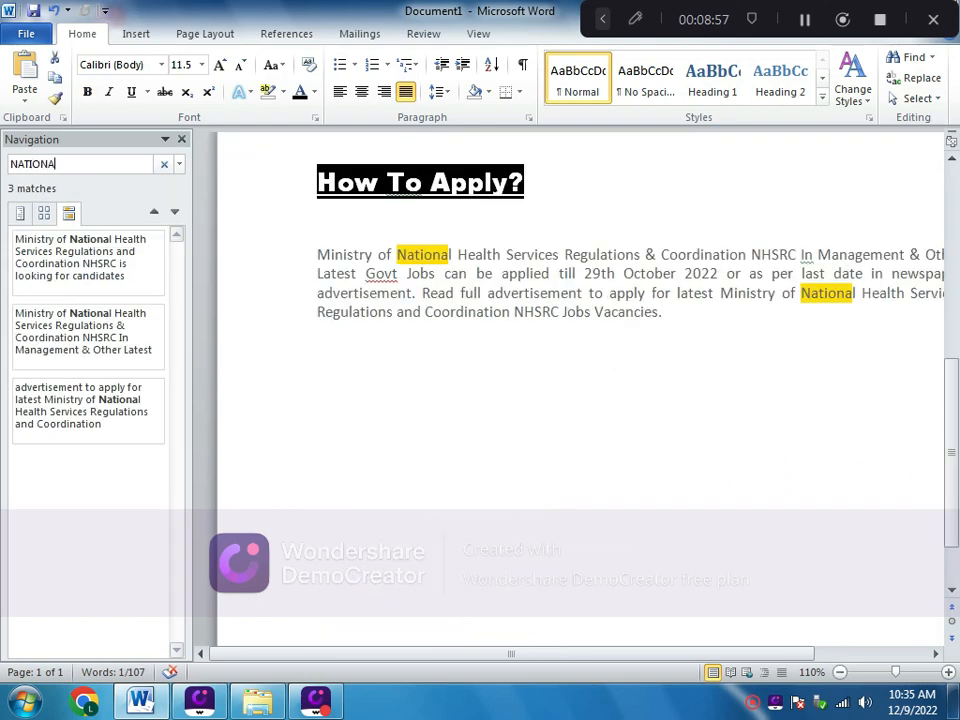
click(162, 166)
click(182, 141)
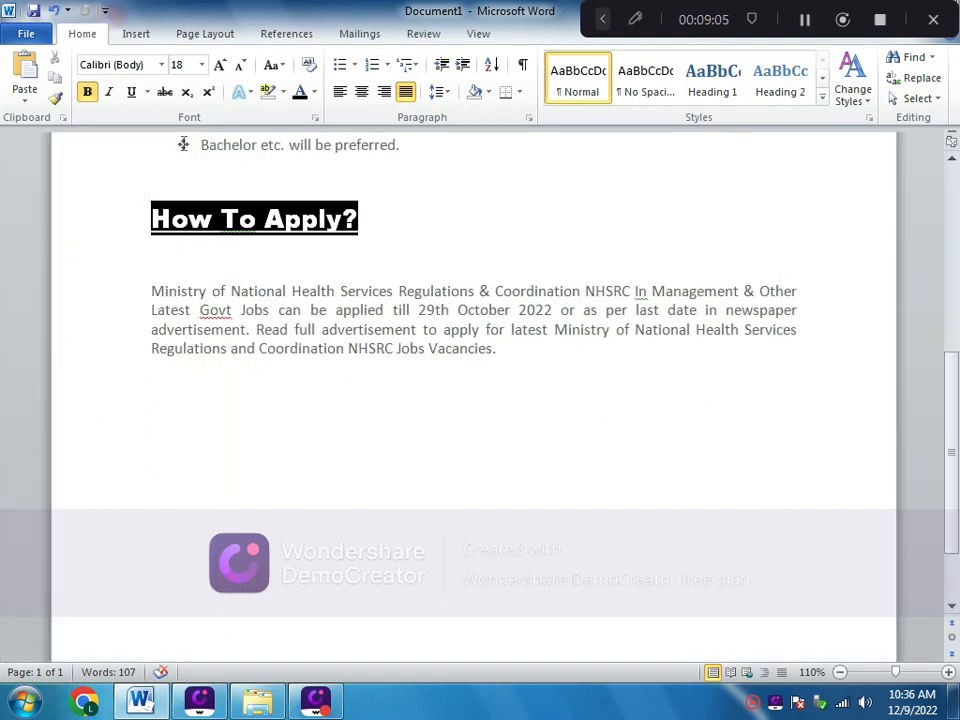
Copy the words "latest Ministry" from the paragraph under the How To Apply? heading.
drag(549, 333, 519, 341)
click(611, 336)
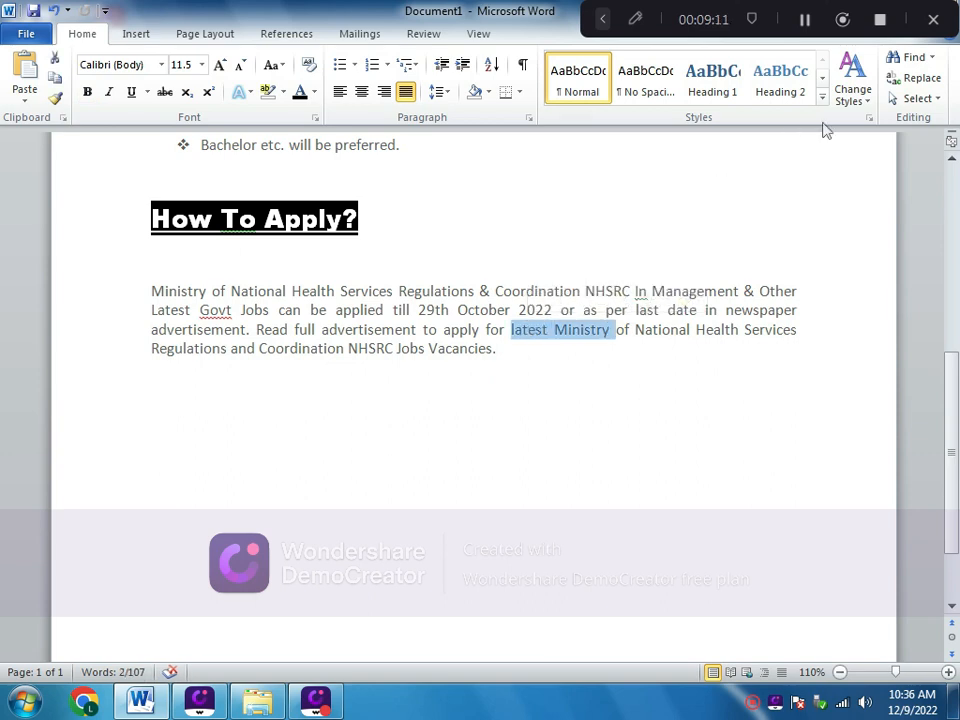
click(916, 78)
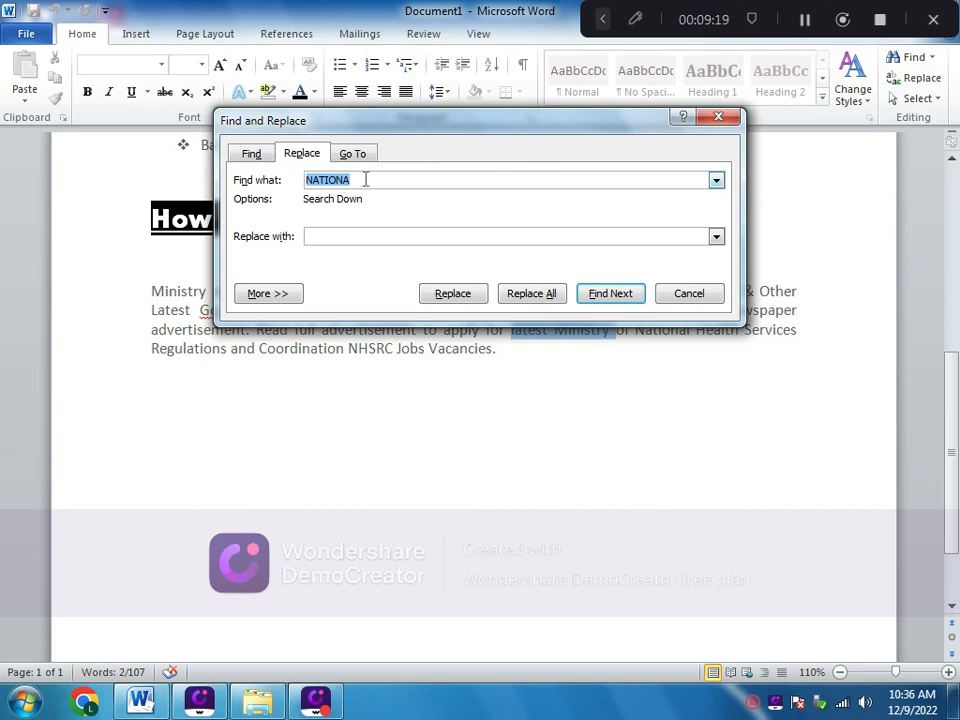
key(BackSpace)
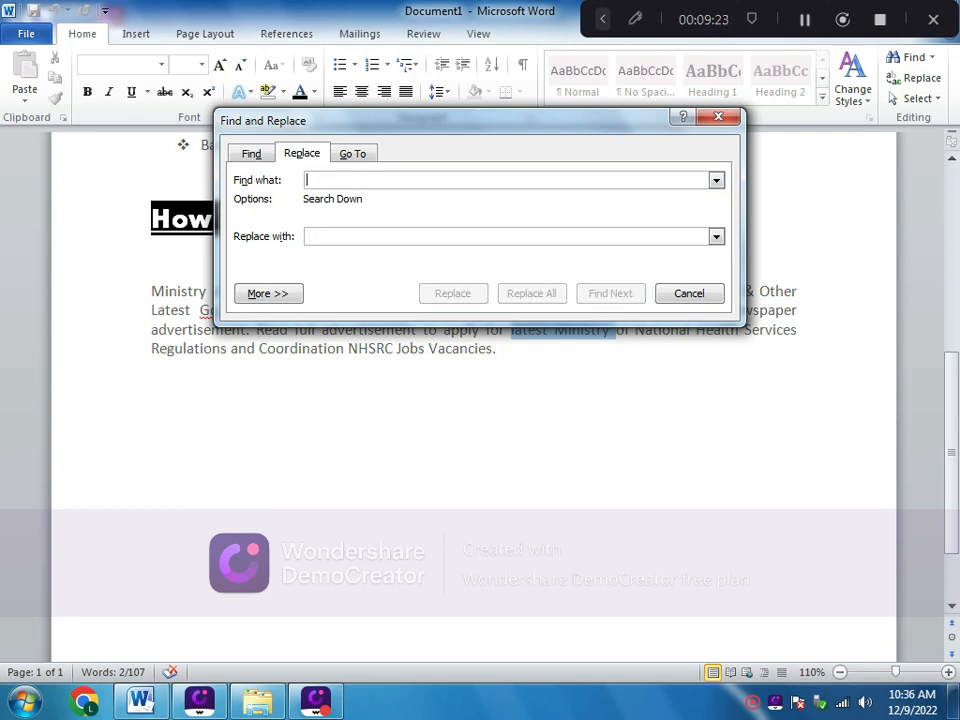
click(717, 118)
right_click(575, 336)
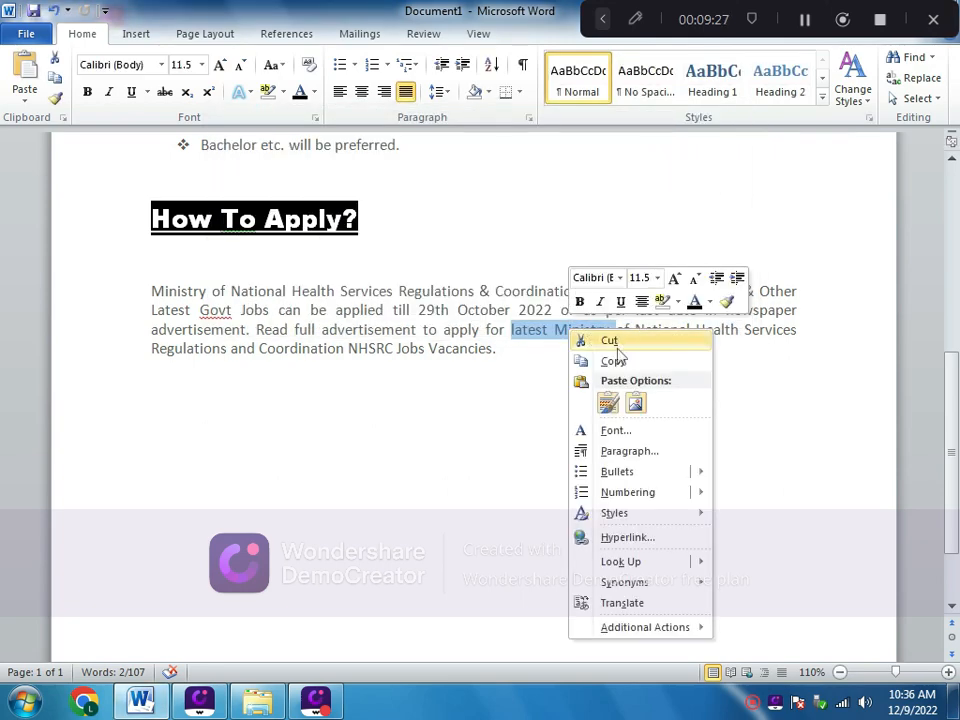
click(615, 364)
click(650, 349)
Replace all occurrences of "latest Ministry" in the document with "GOVT" and close the Find and Replace dialog.
click(915, 78)
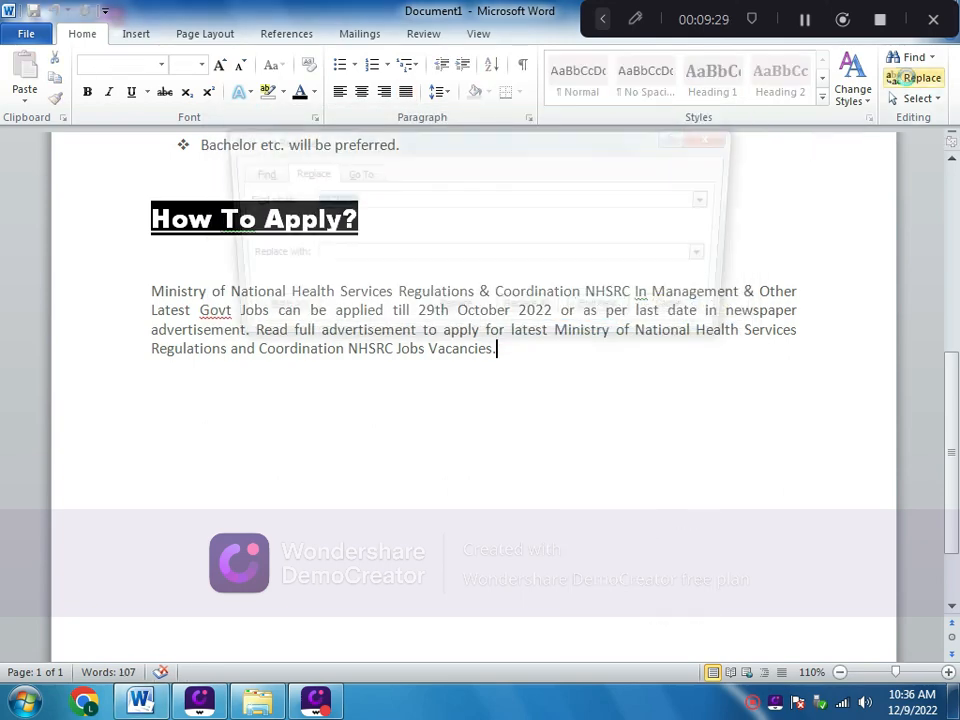
right_click(361, 197)
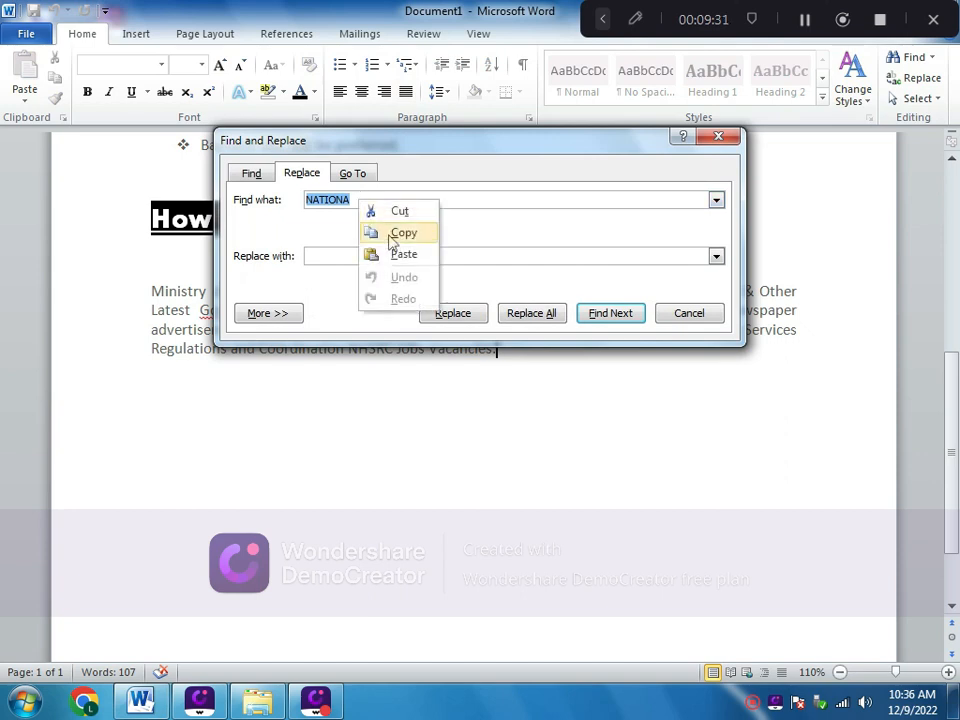
click(388, 251)
click(358, 257)
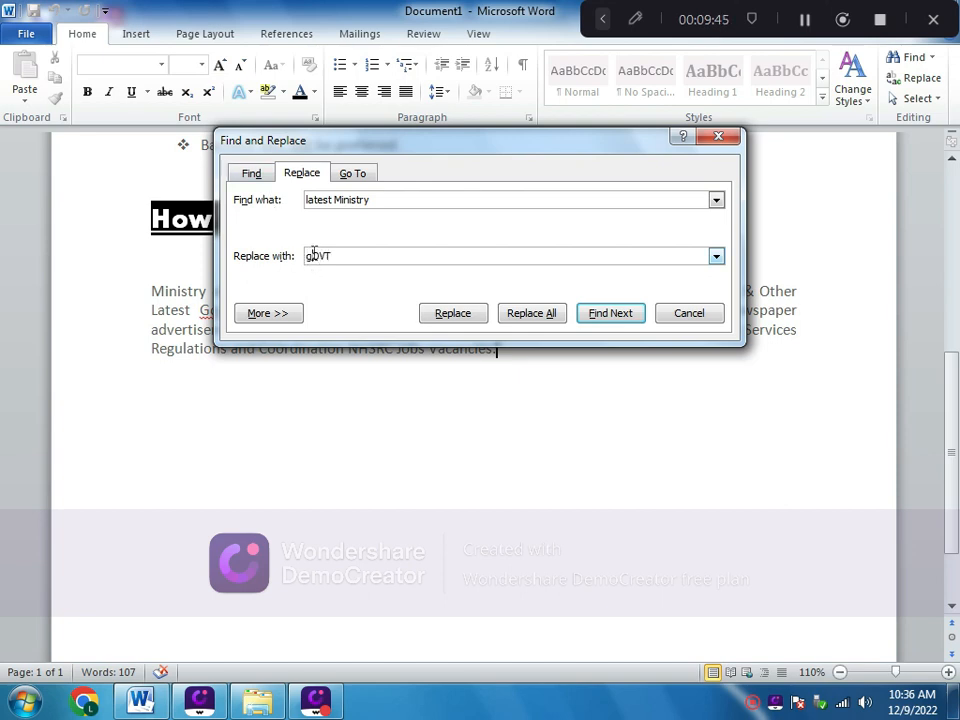
key(BackSpace)
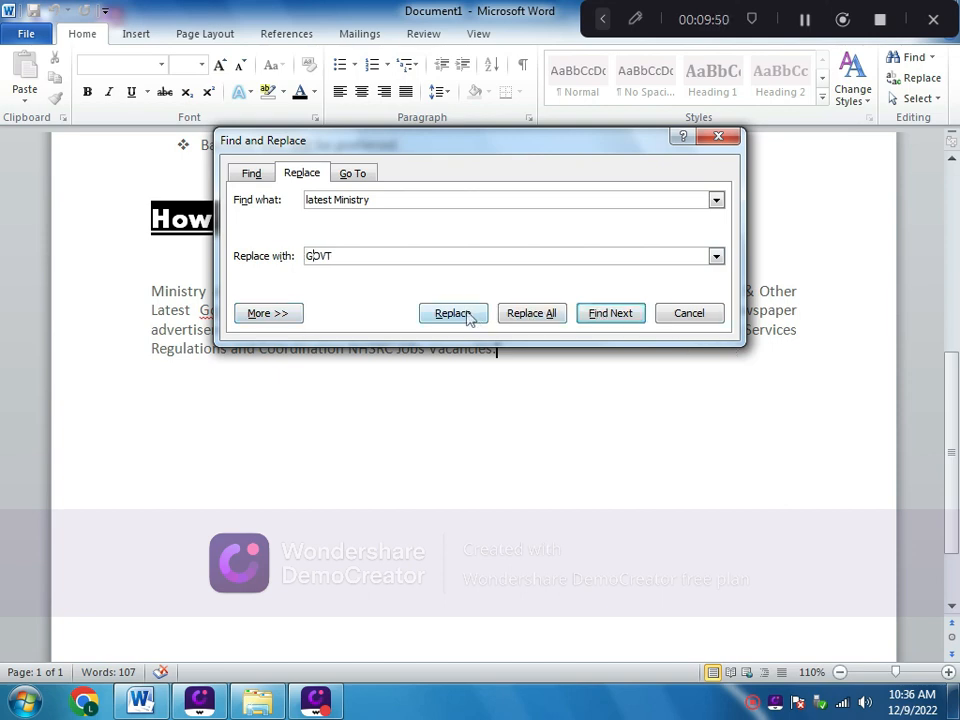
click(530, 317)
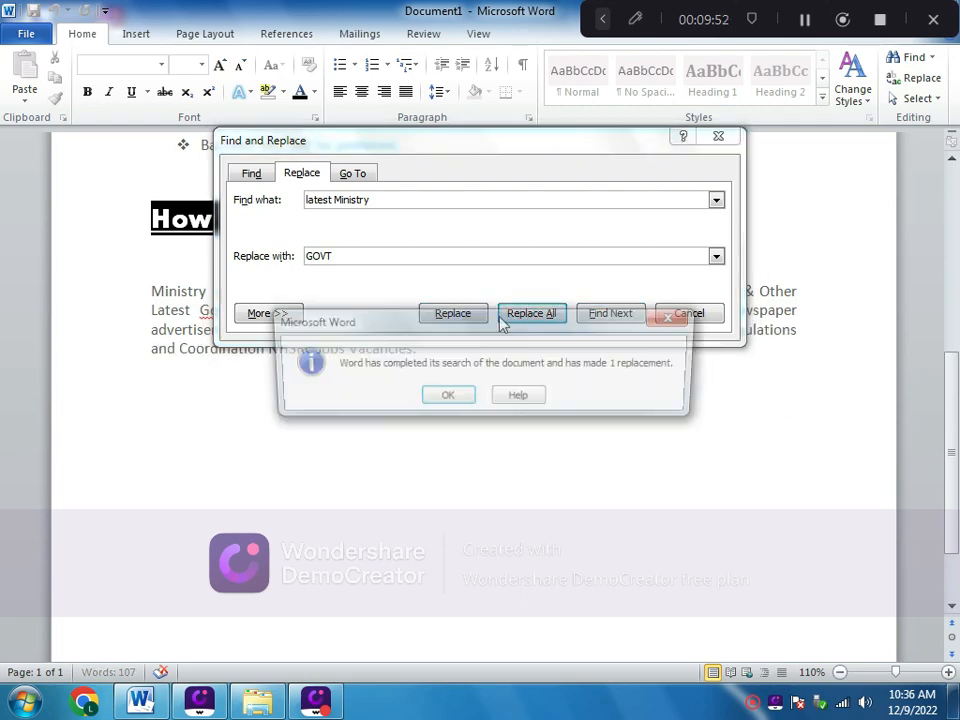
click(450, 397)
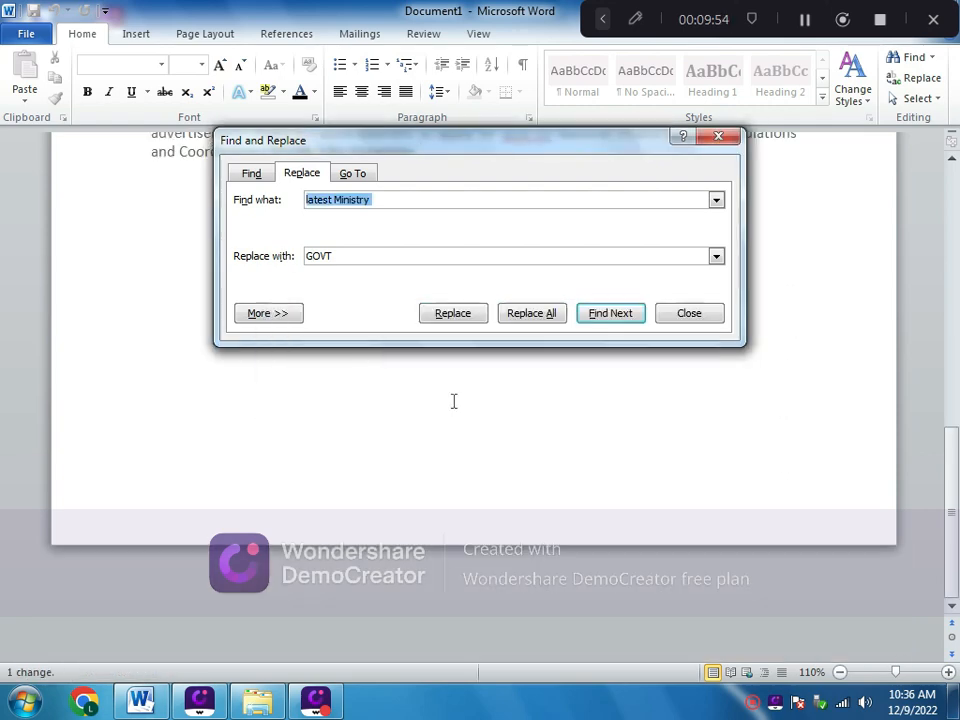
click(720, 137)
Check the replacement word GOVT in the paragraph under the How To Apply? heading.
scroll(518, 323, up, 4)
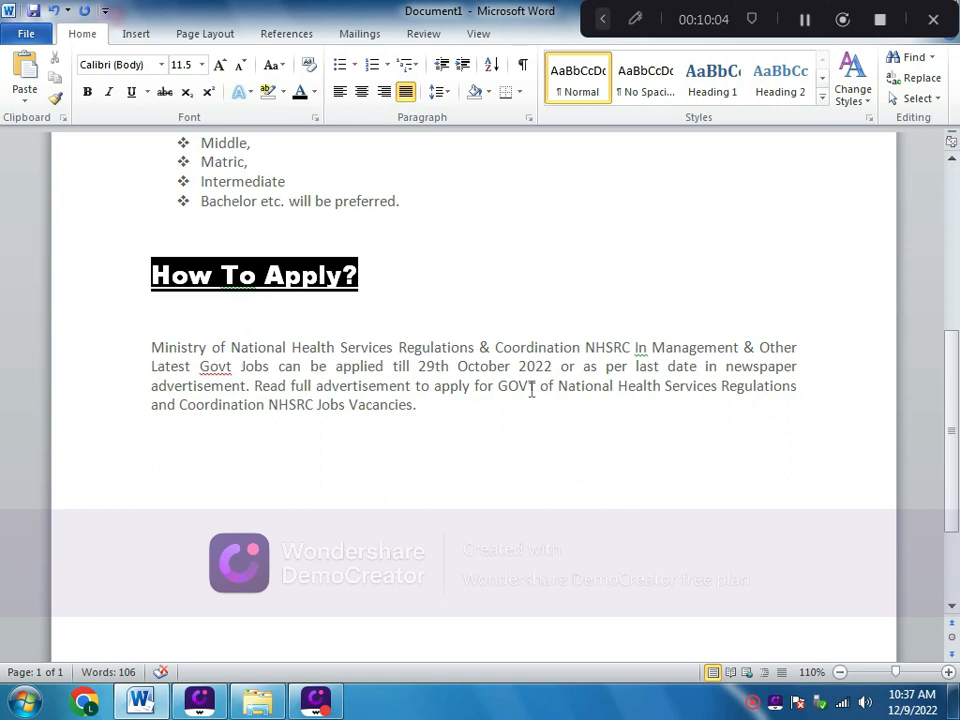
drag(541, 385, 499, 386)
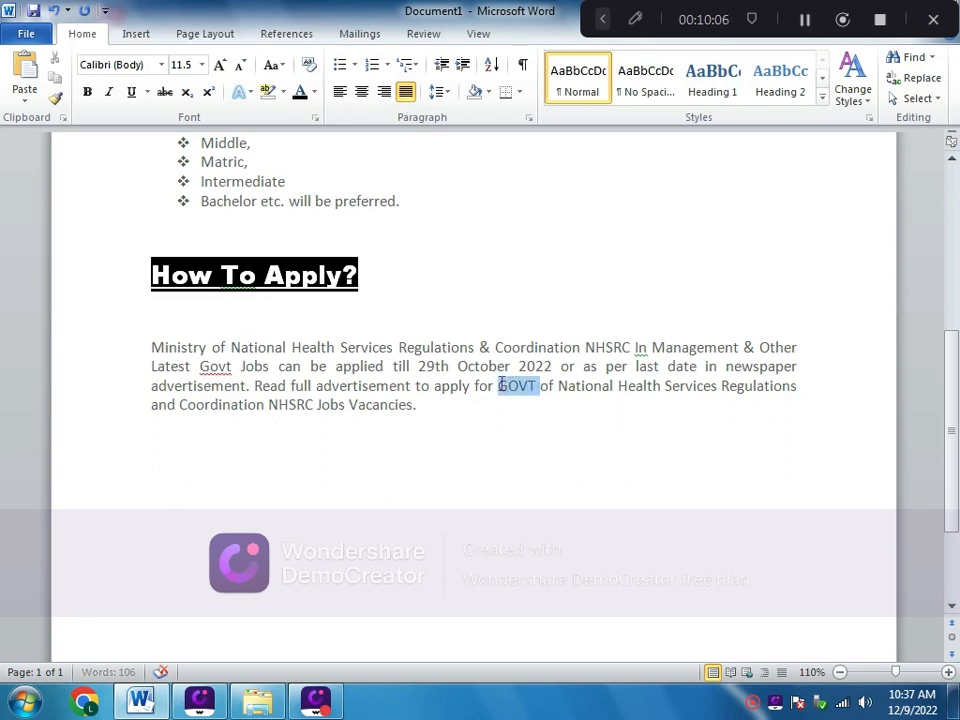
scroll(468, 428, up, 1)
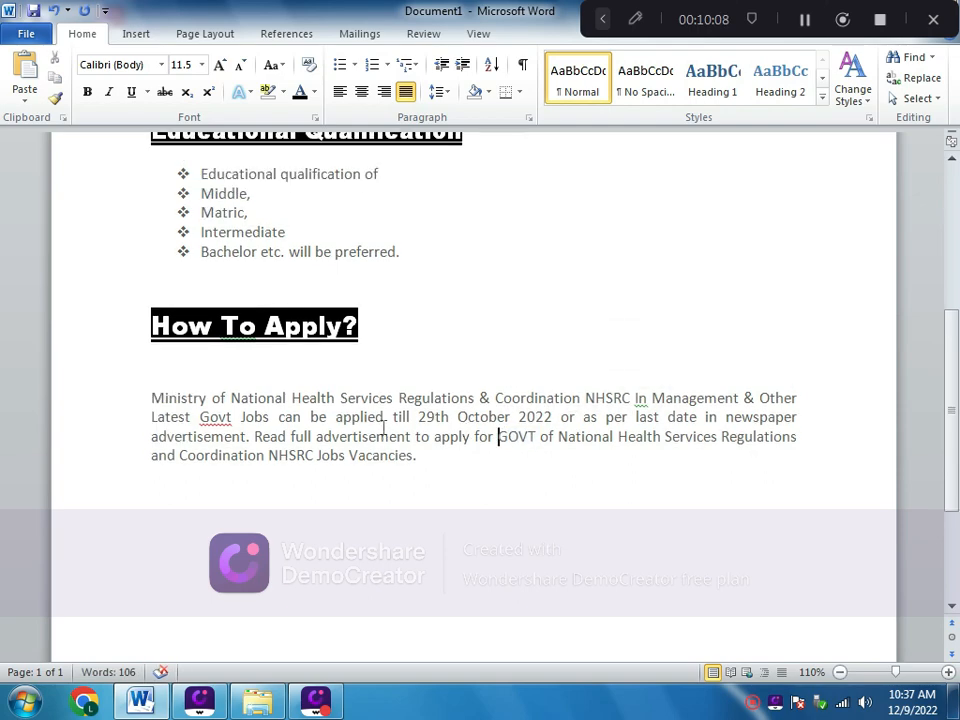
Select the Vaccancies heading and apply the Default (Black and White) style set to the document.
scroll(384, 425, up, 7)
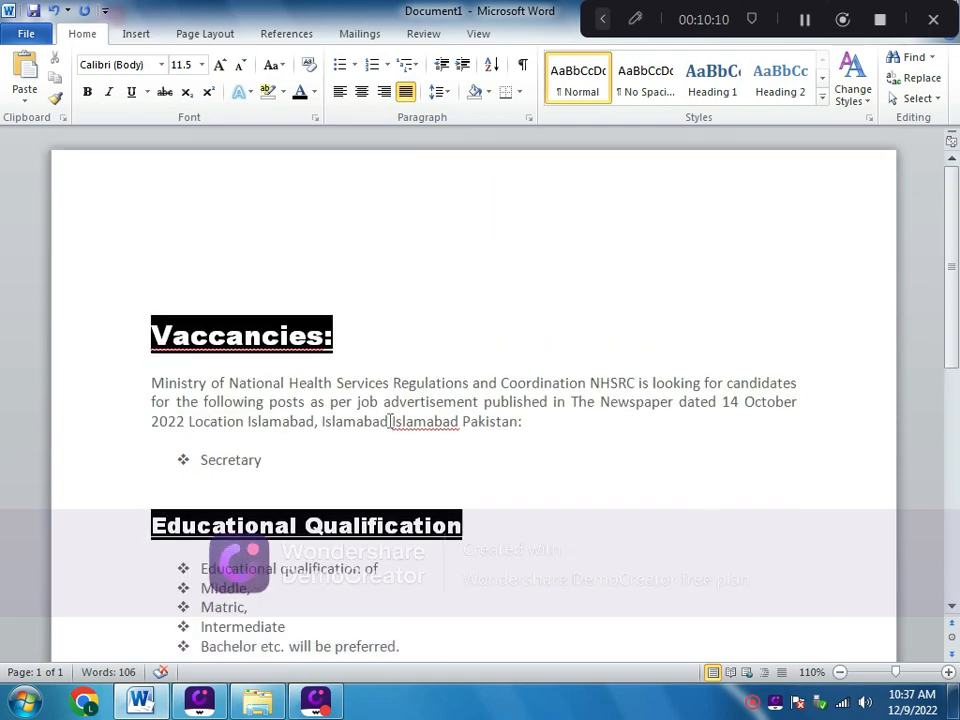
scroll(413, 371, down, 6)
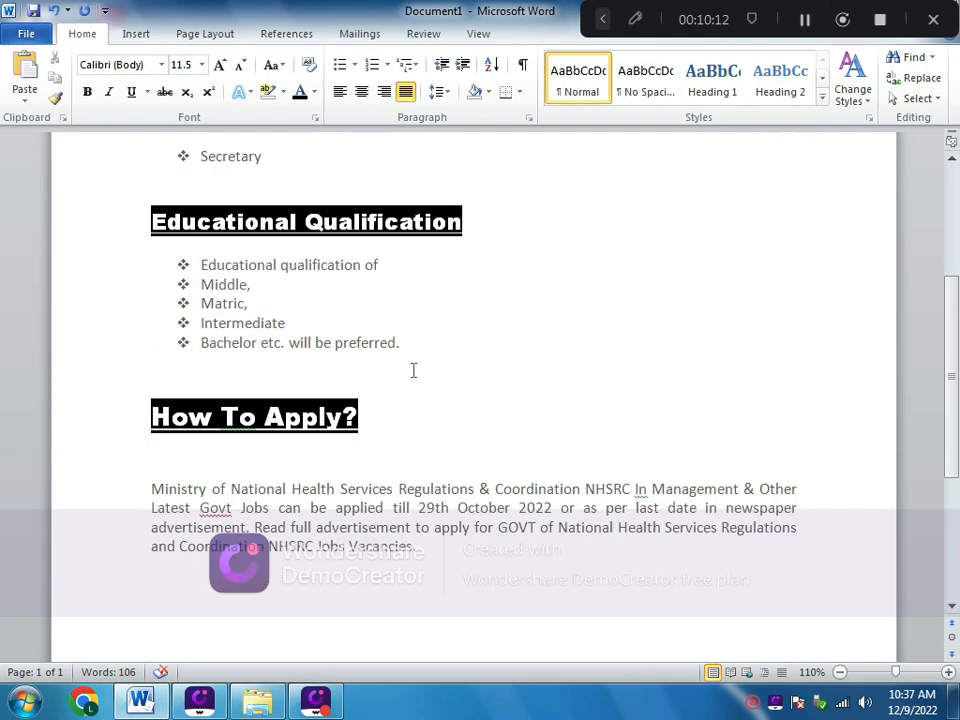
scroll(510, 386, up, 2)
scroll(575, 372, up, 2)
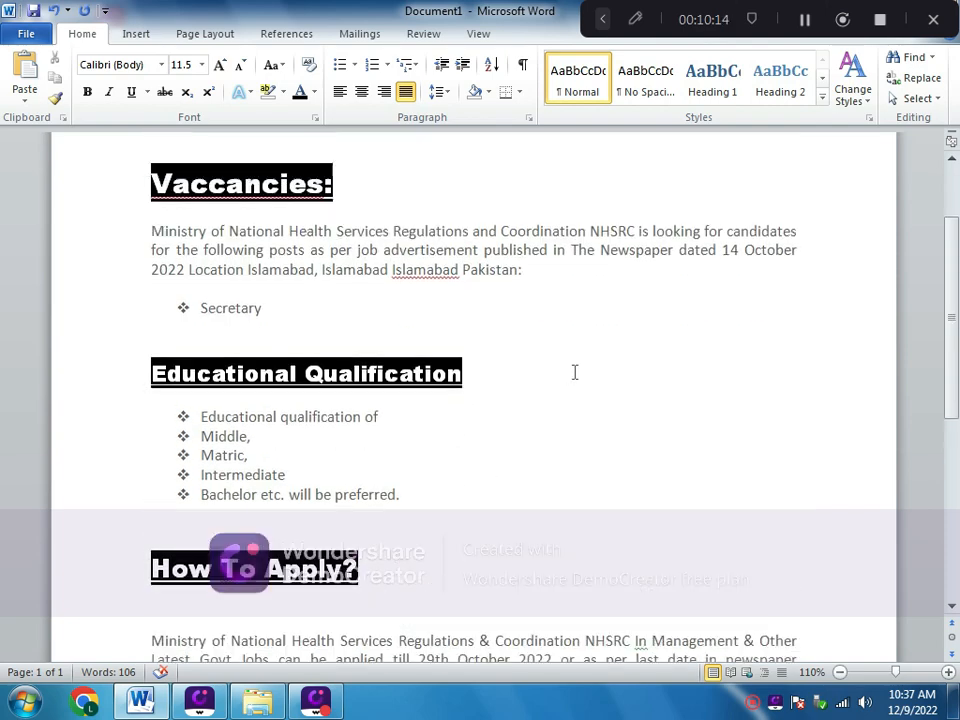
triple_click(240, 234)
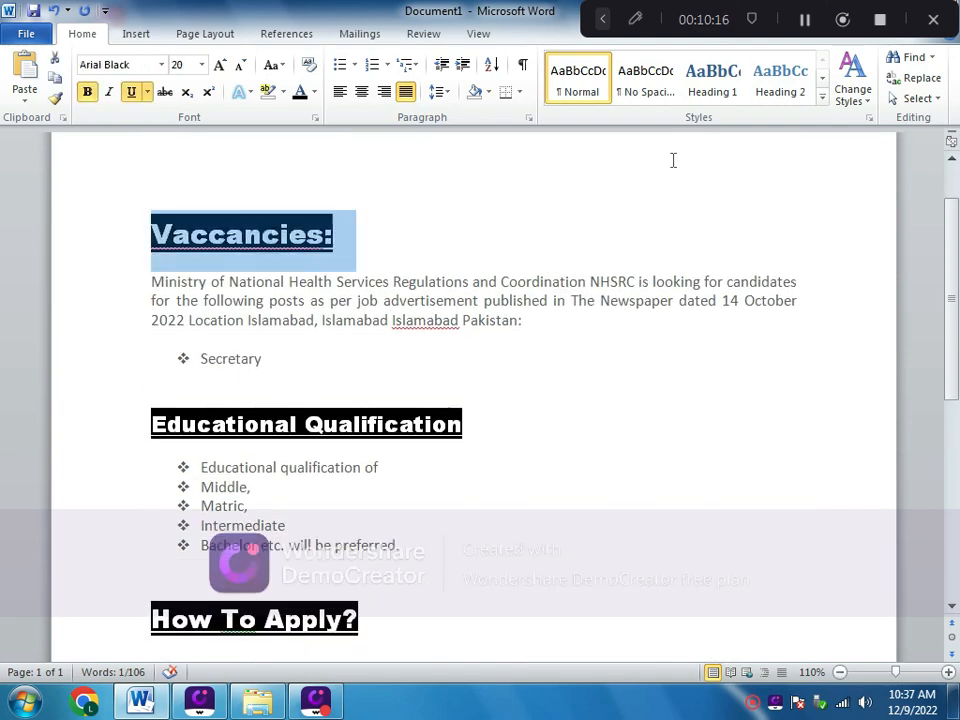
click(848, 100)
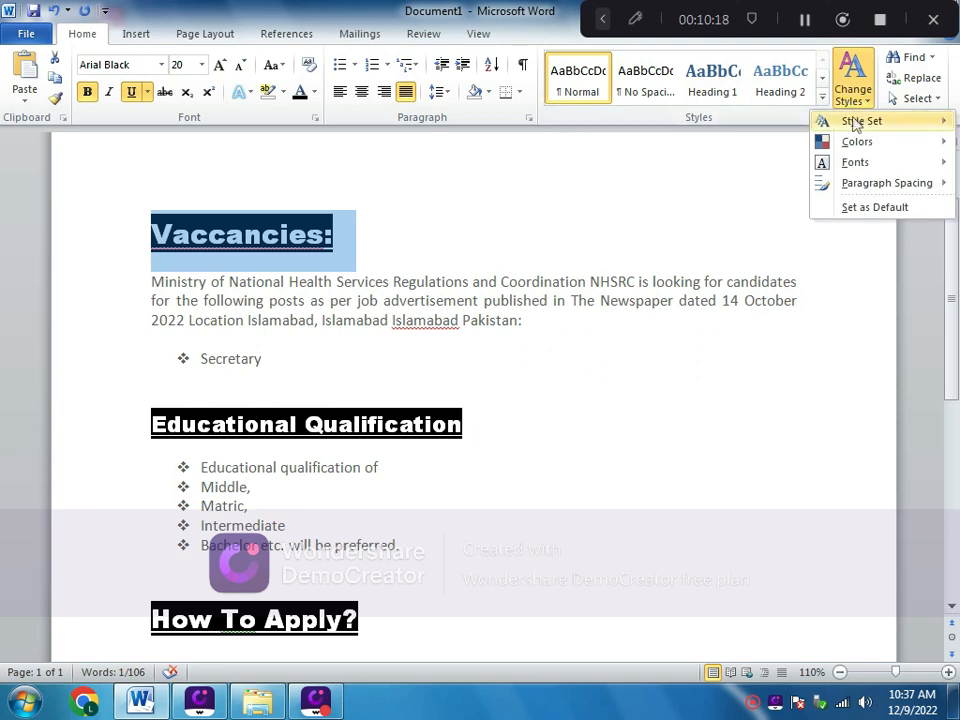
mouse_move(851, 121)
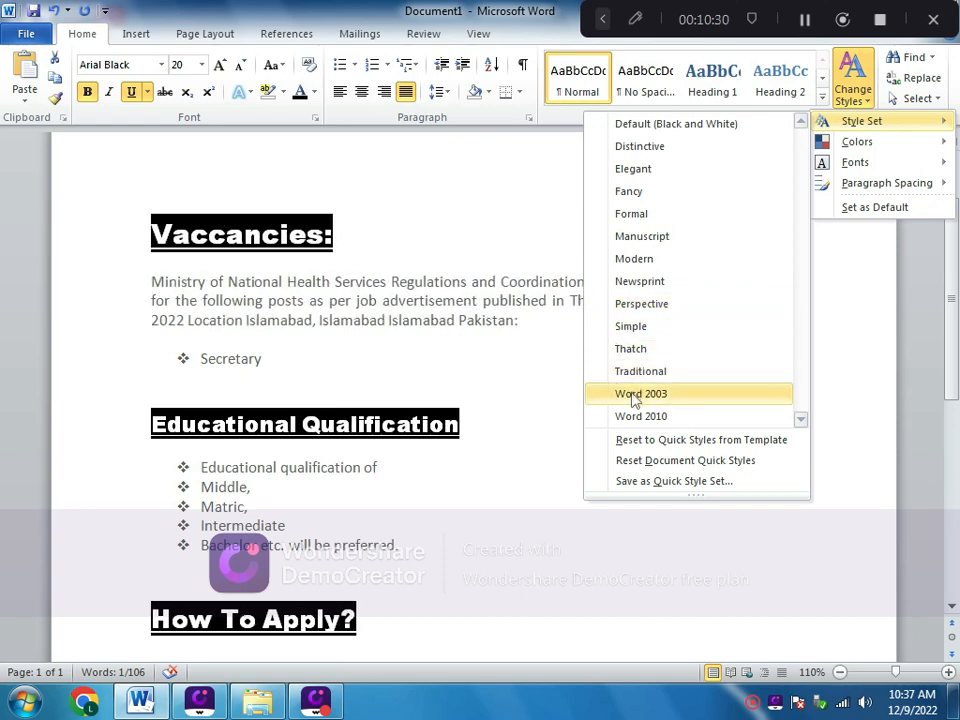
click(662, 124)
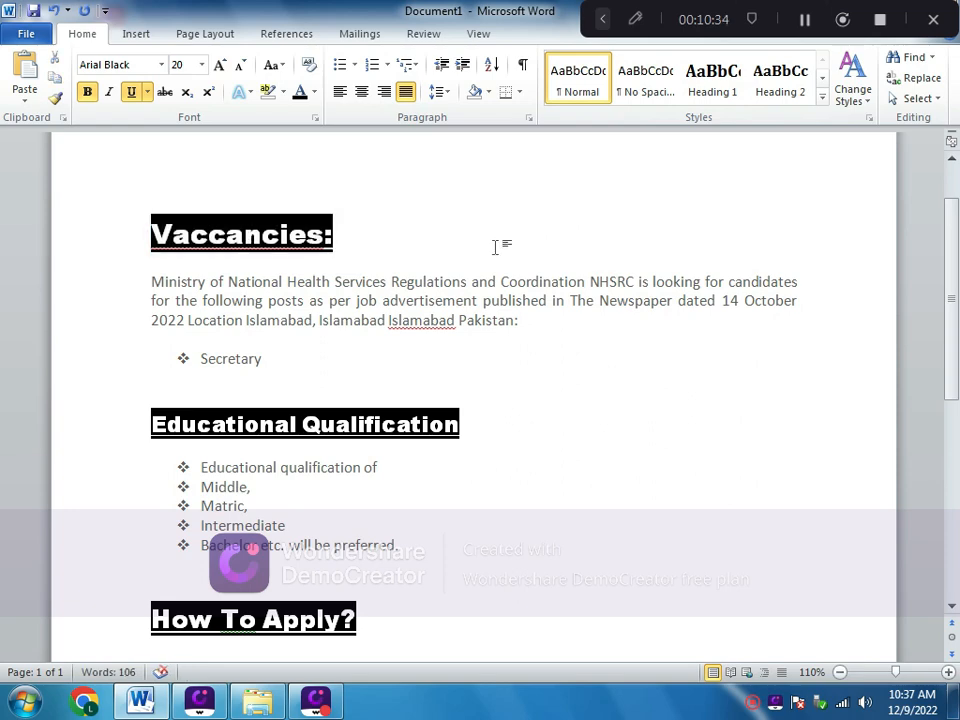
Review the document from the Vaccancies heading through the paragraph under the How To Apply? heading.
scroll(501, 261, up, 1)
scroll(501, 261, down, 2)
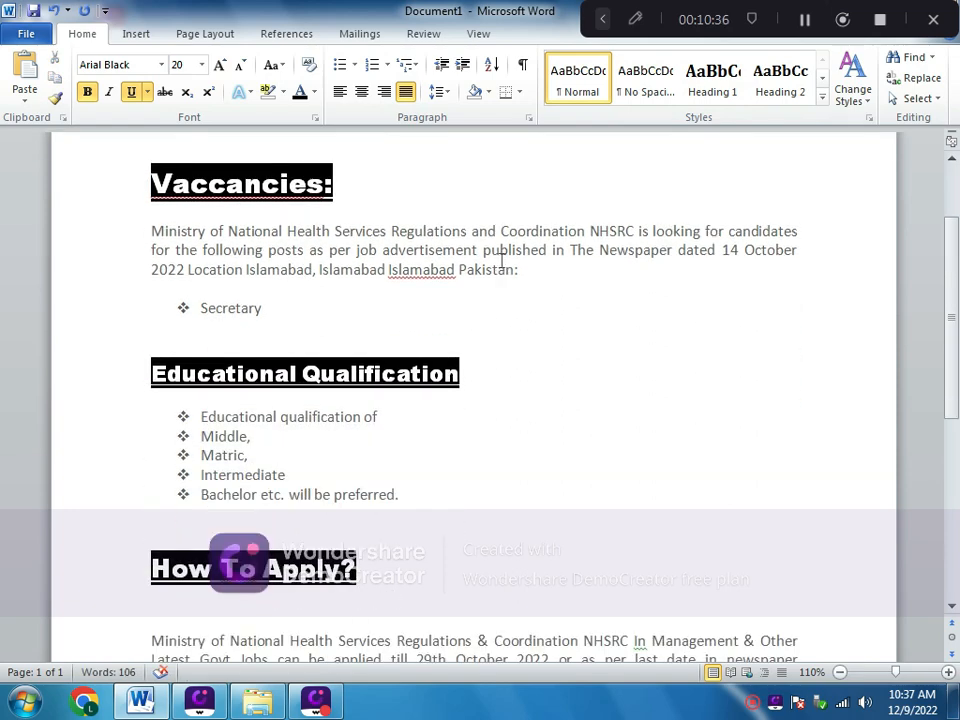
scroll(500, 264, up, 1)
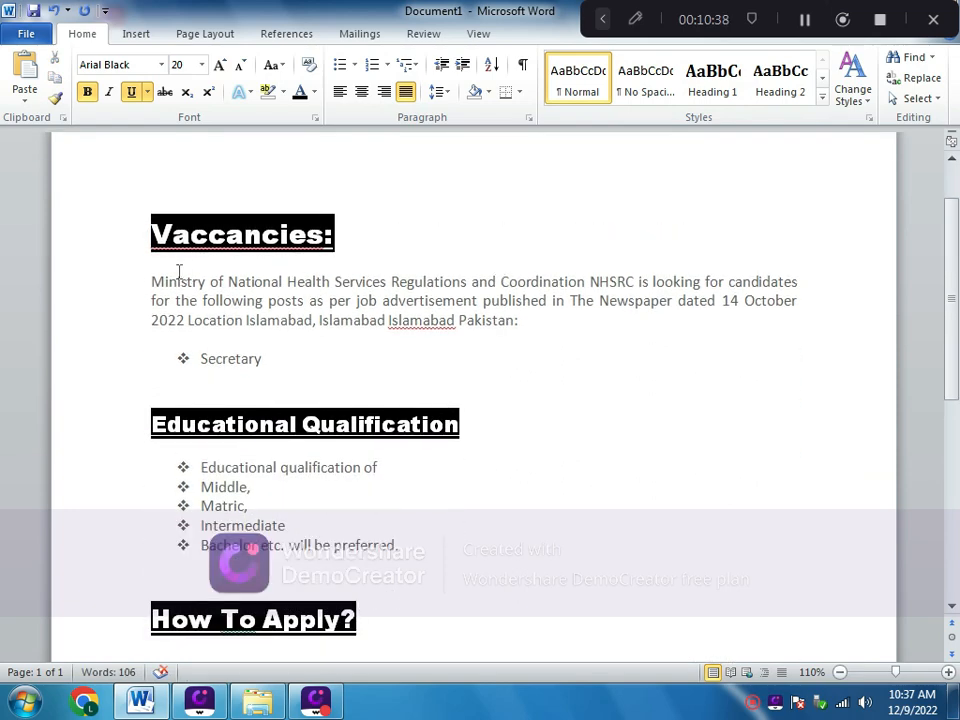
scroll(179, 270, down, 2)
scroll(179, 270, down, 3)
scroll(179, 270, down, 3)
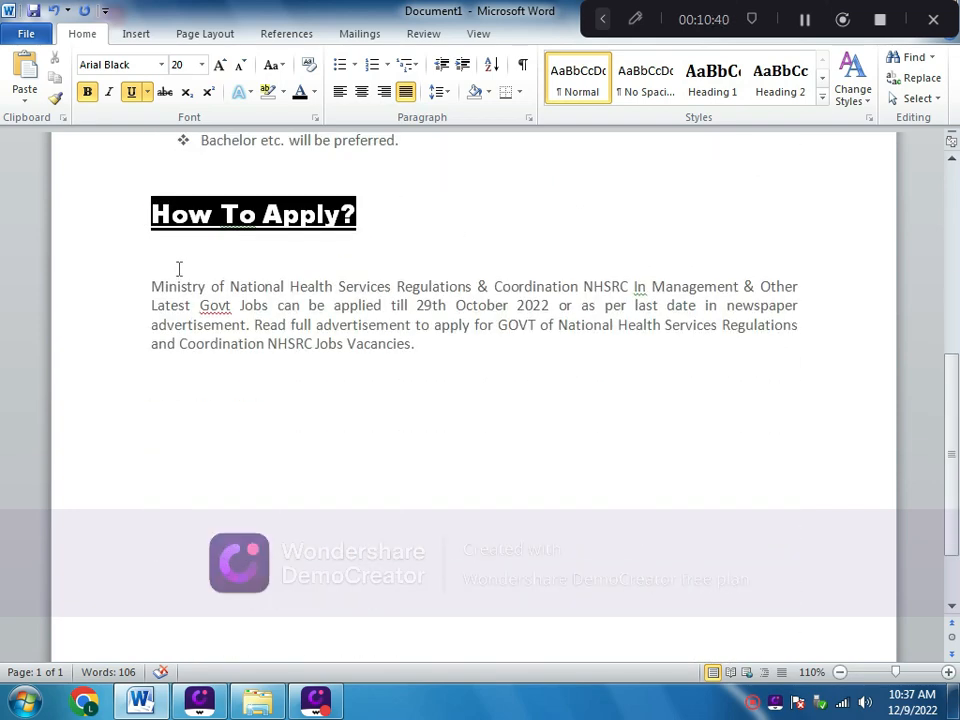
scroll(179, 268, up, 9)
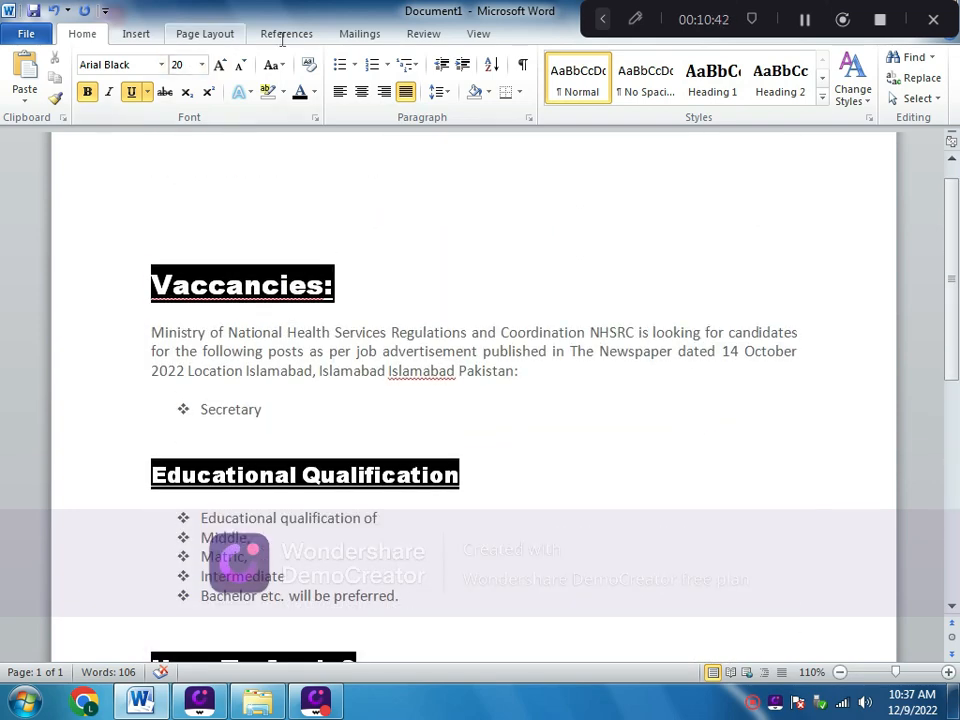
click(216, 38)
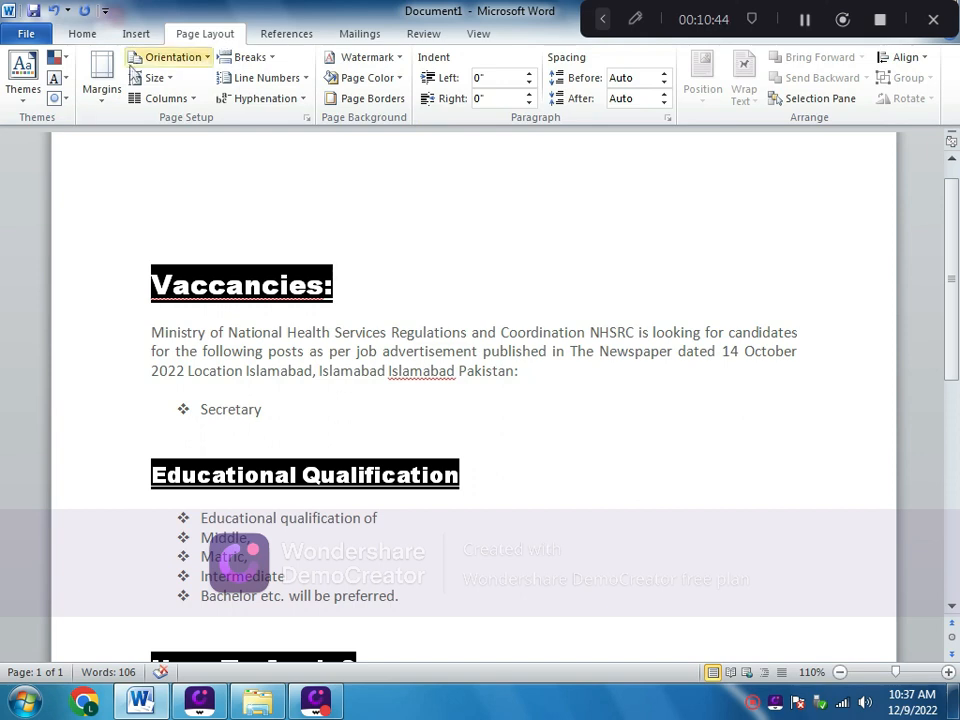
double_click(351, 208)
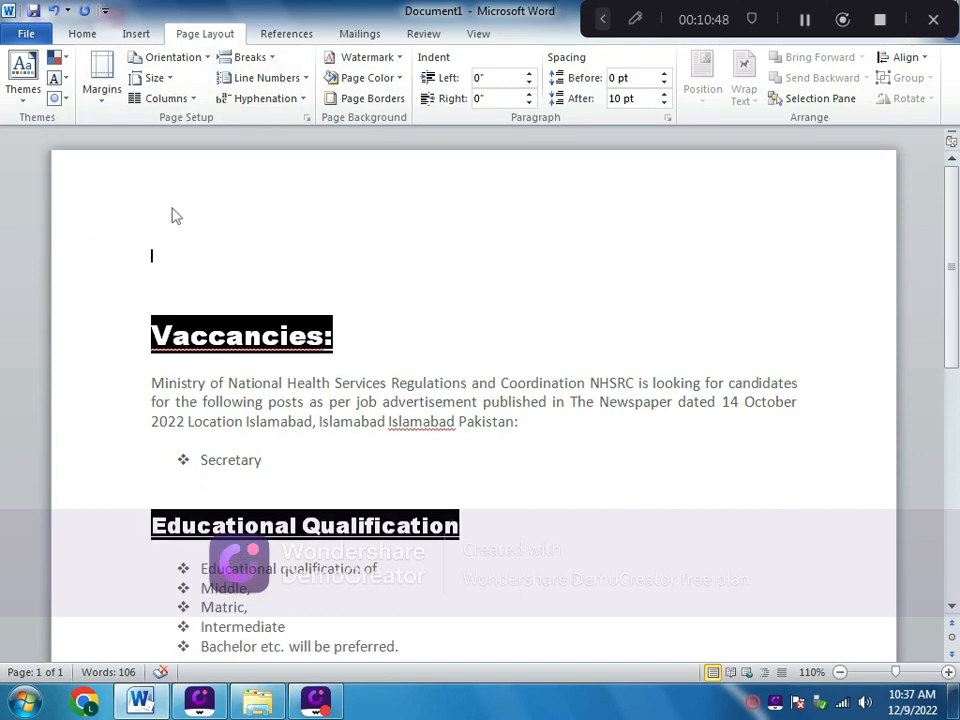
double_click(147, 206)
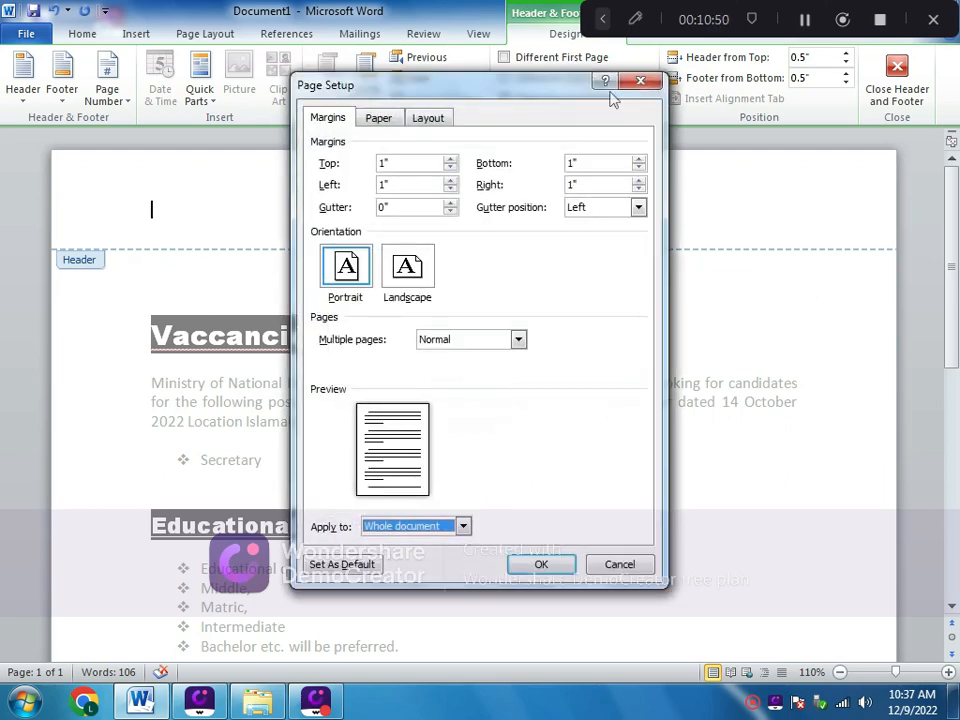
key(Escape)
key(Escape)
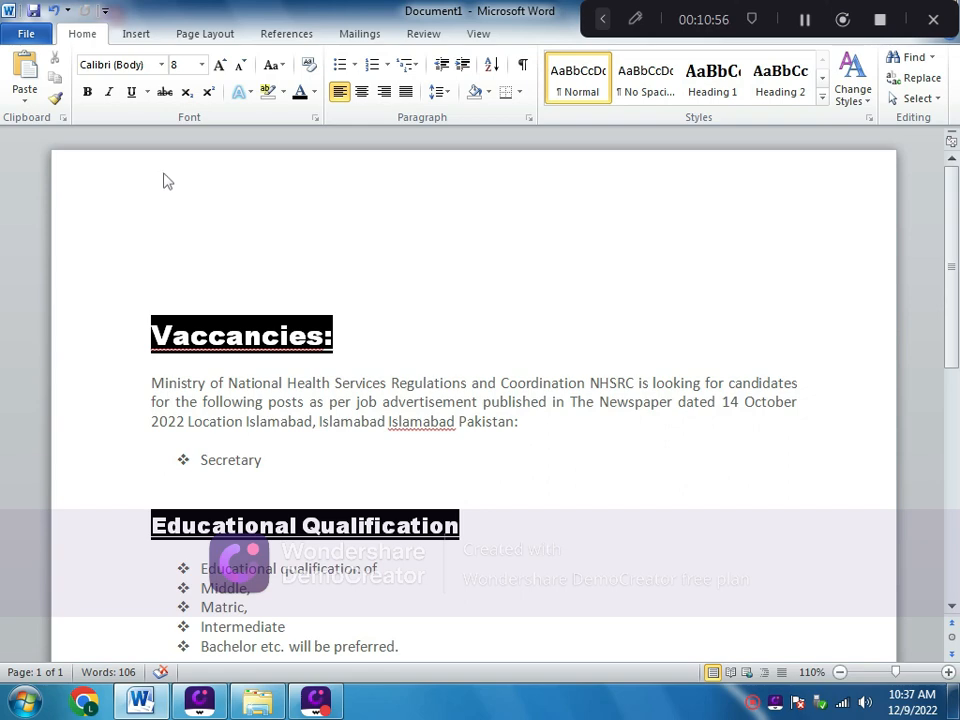
Open the page header for editing and insert the built-in Alphabet header.
scroll(429, 371, down, 10)
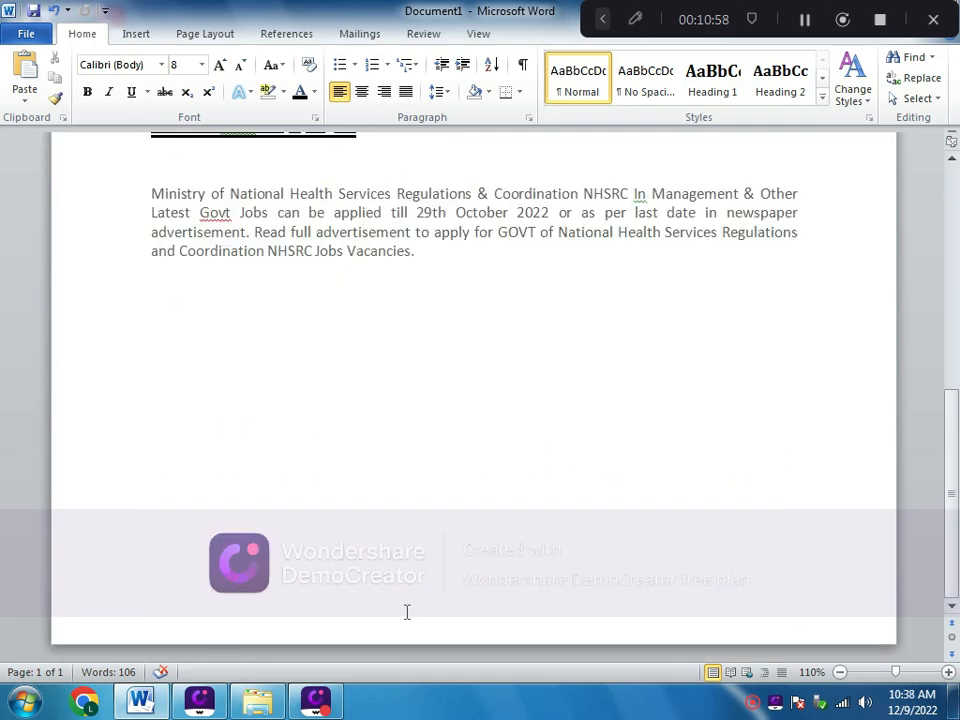
scroll(389, 537, up, 10)
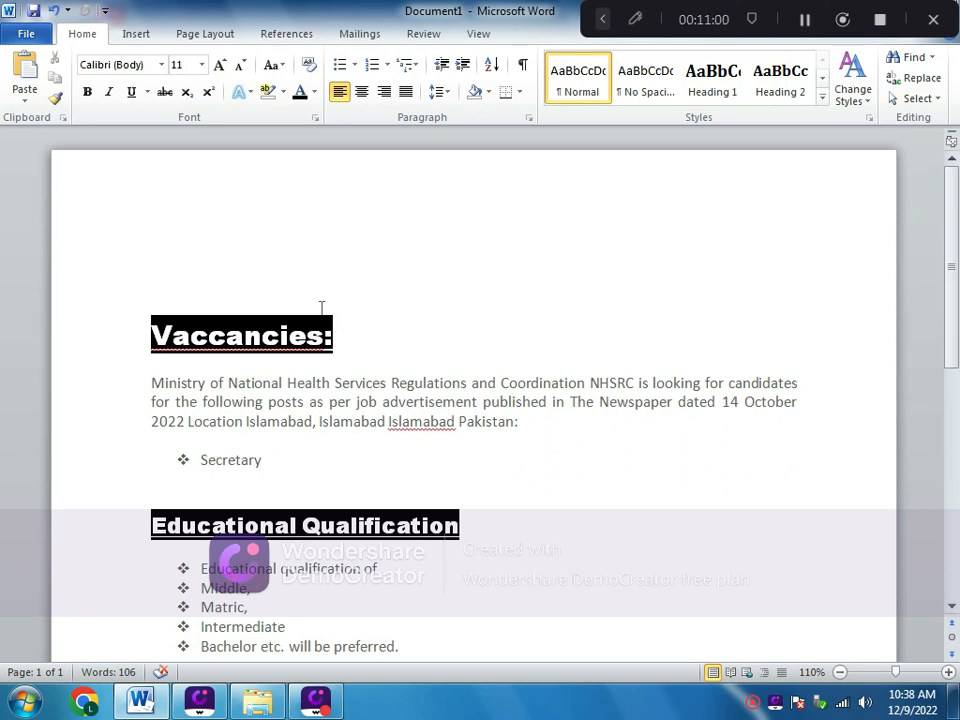
double_click(250, 203)
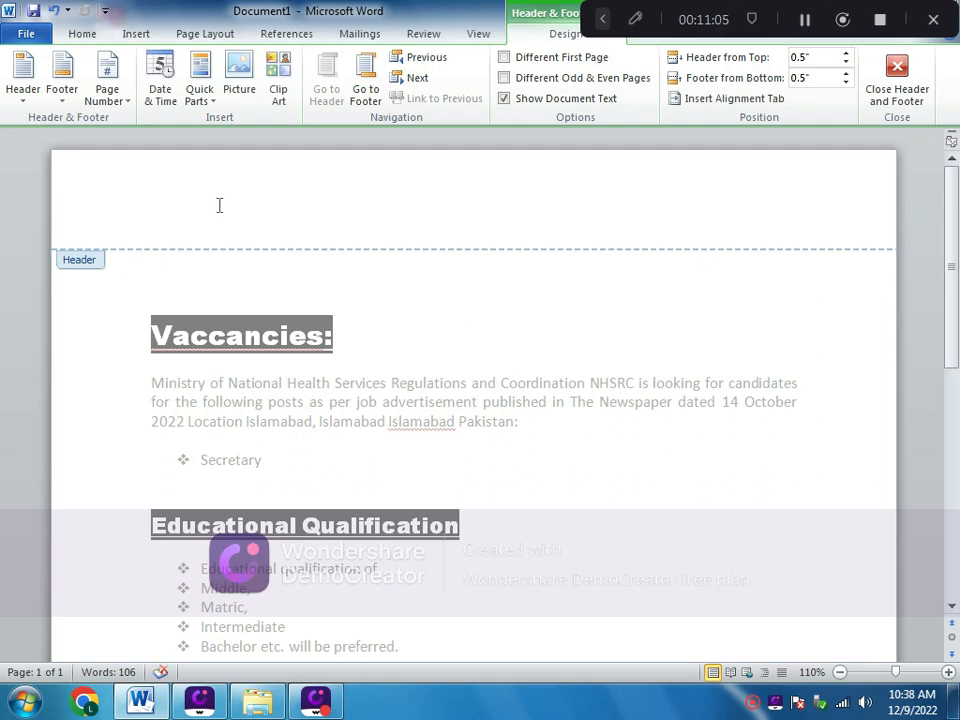
click(31, 100)
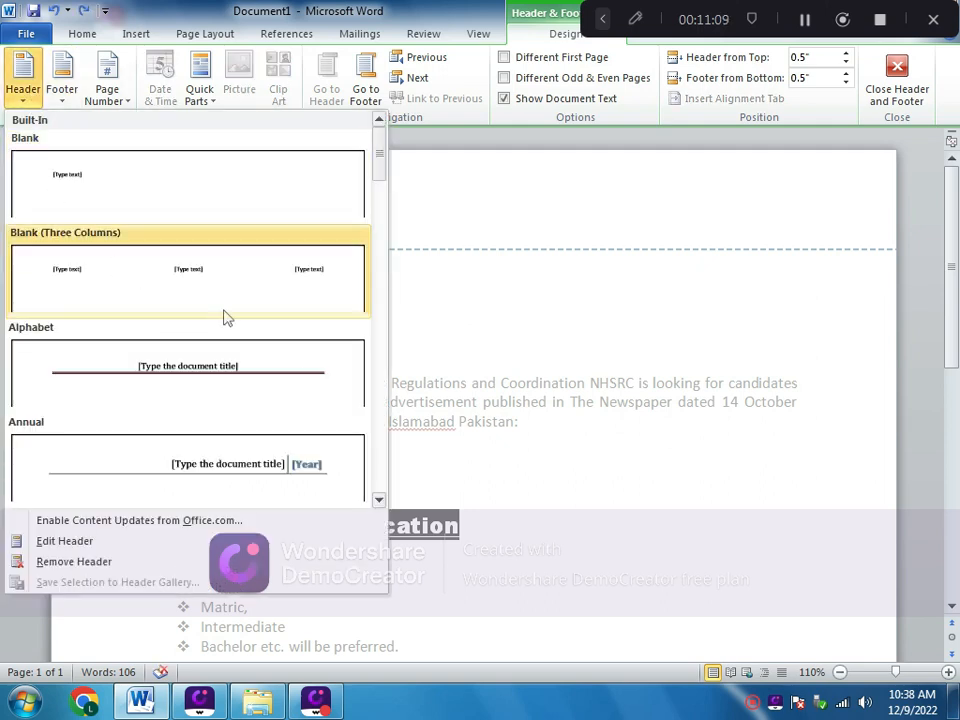
scroll(184, 465, down, 5)
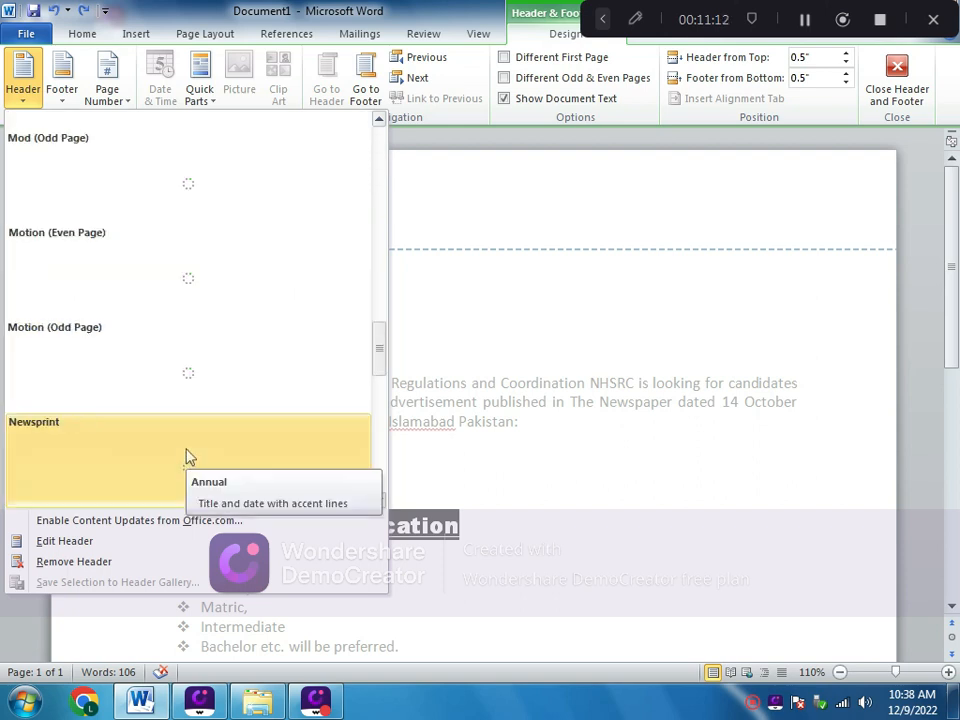
scroll(186, 452, down, 2)
scroll(188, 447, up, 5)
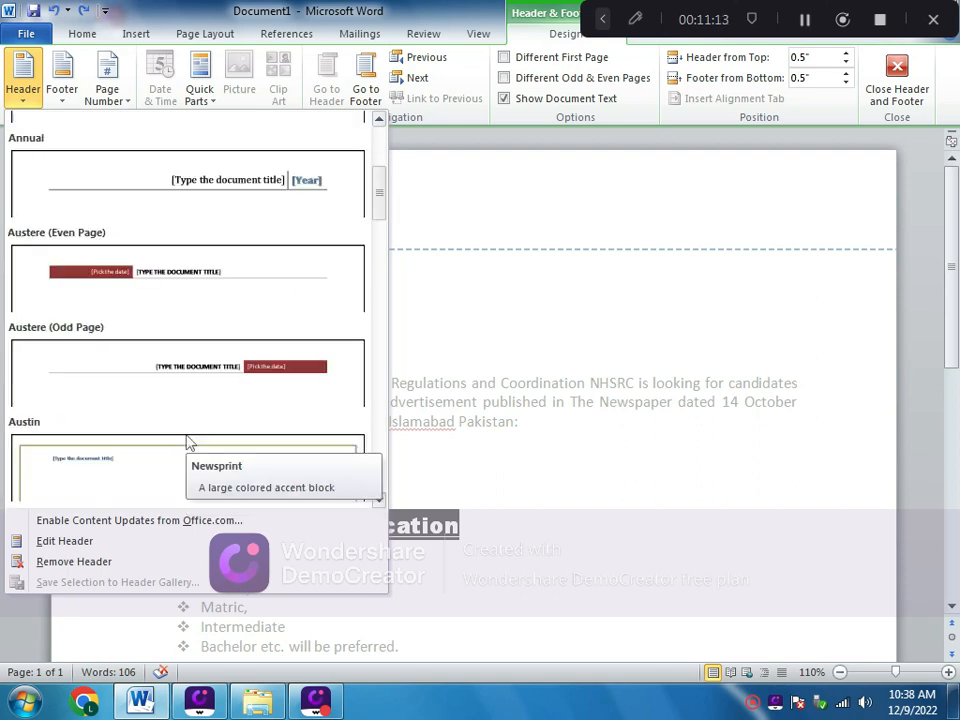
scroll(190, 443, up, 3)
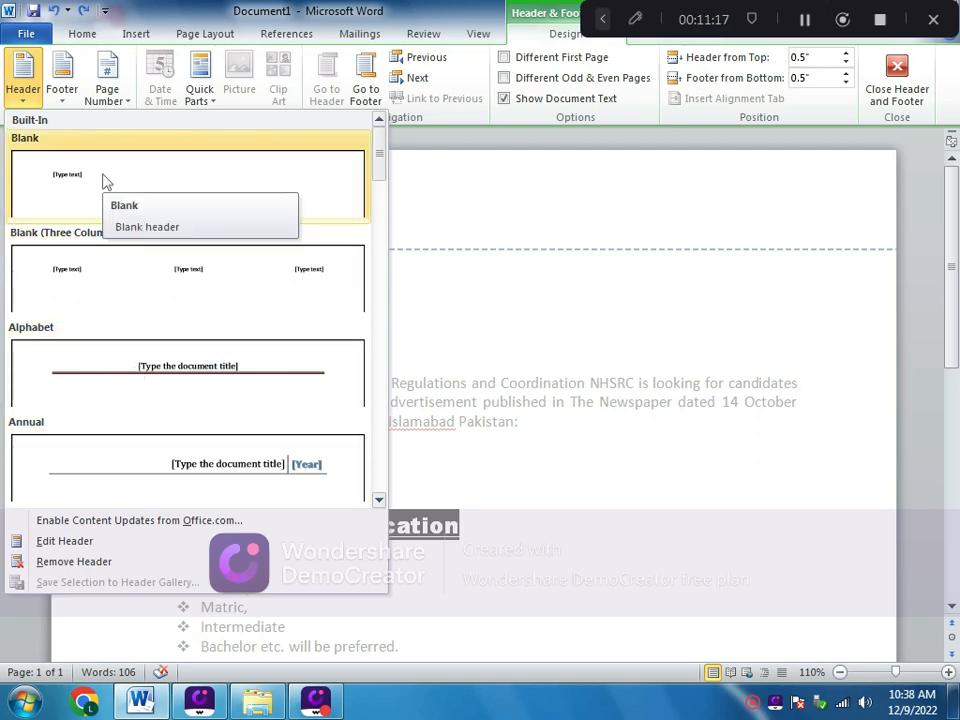
click(150, 365)
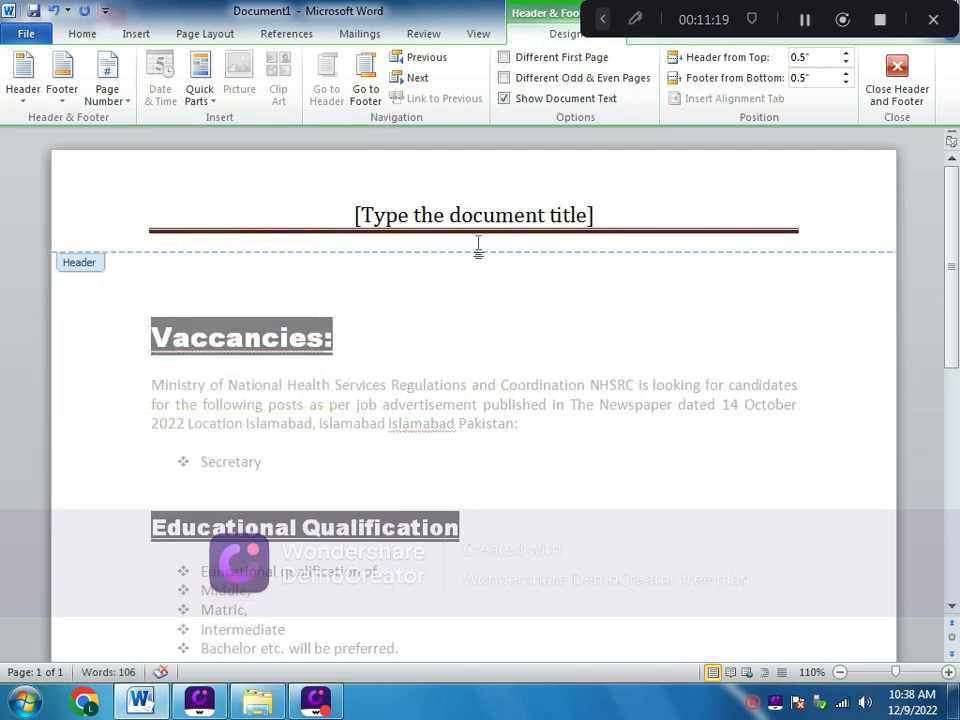
Replace the header's document title placeholder with "LATEST GOVT JOBS" and return to the document body.
click(609, 215)
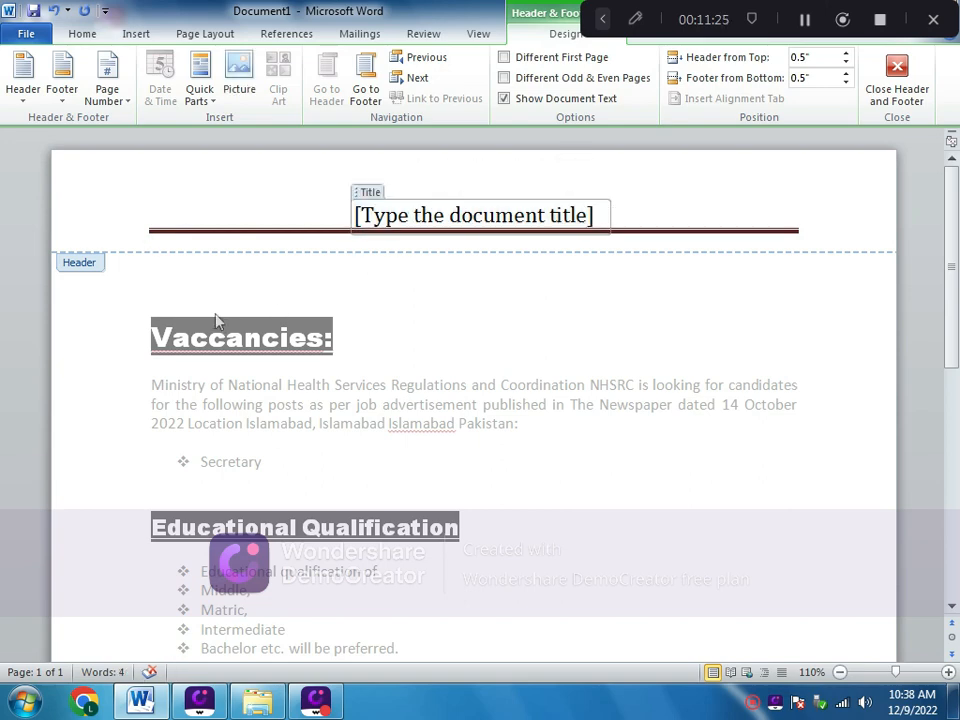
key(Delete)
text(L)
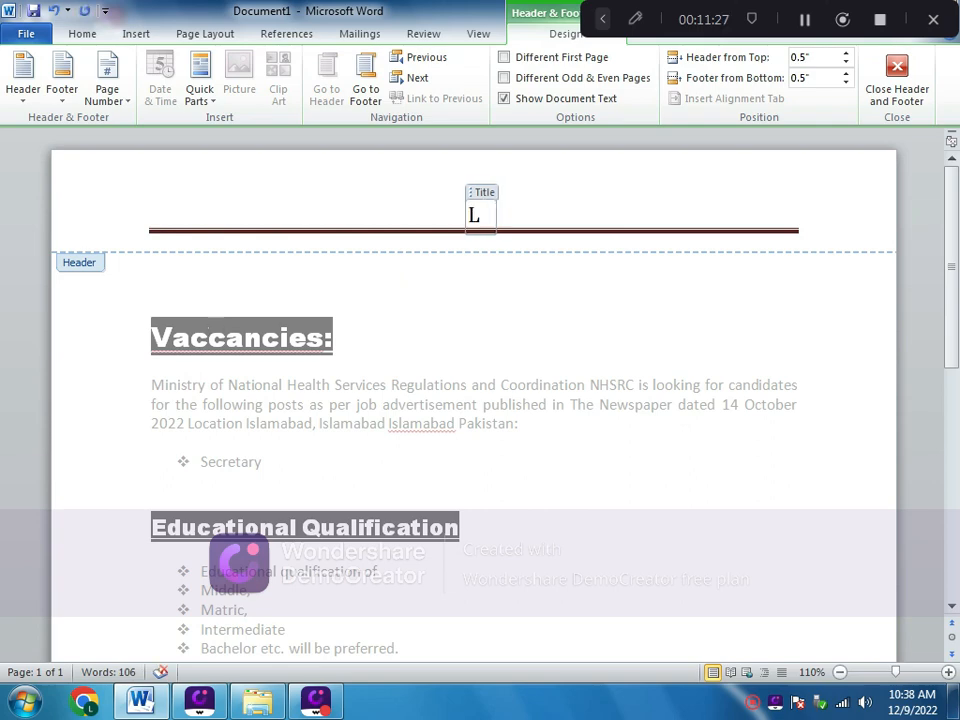
text(ATEST)
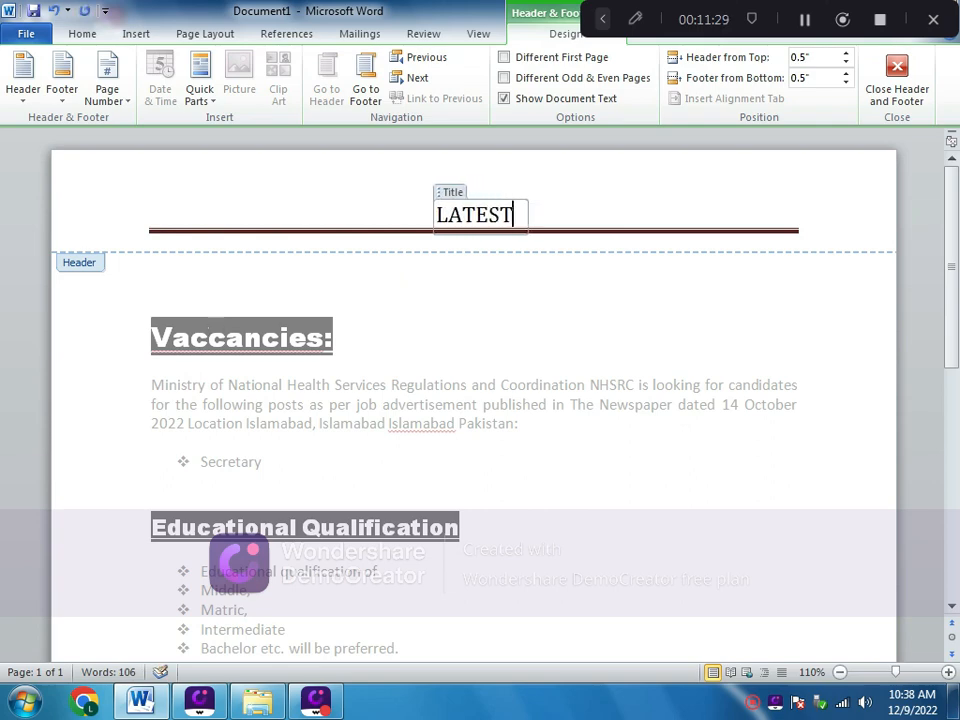
text( GOV)
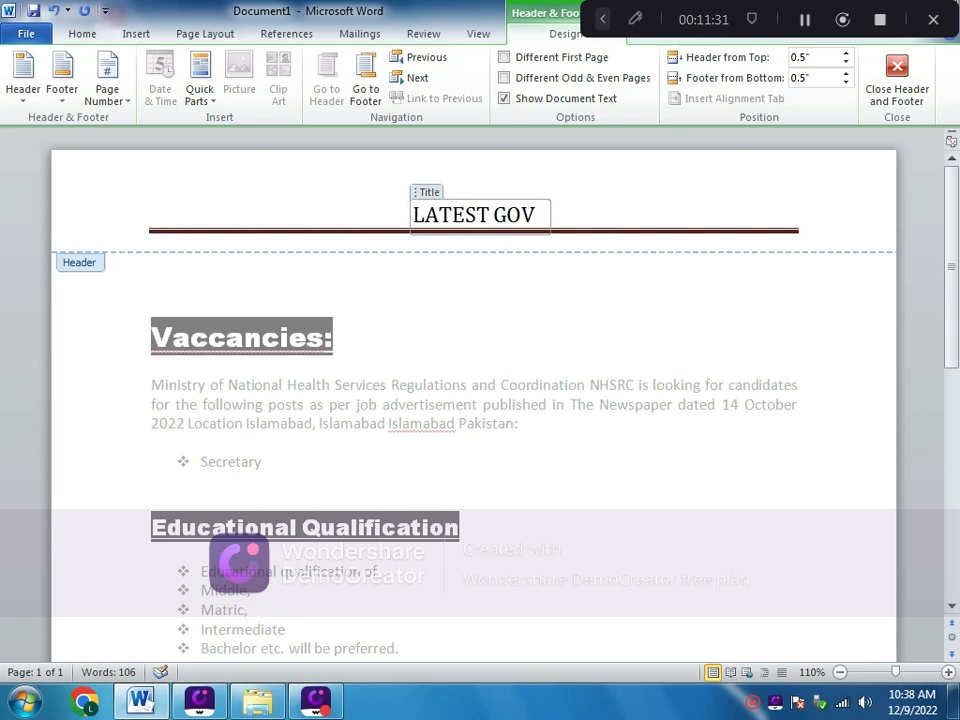
text(T JOBS)
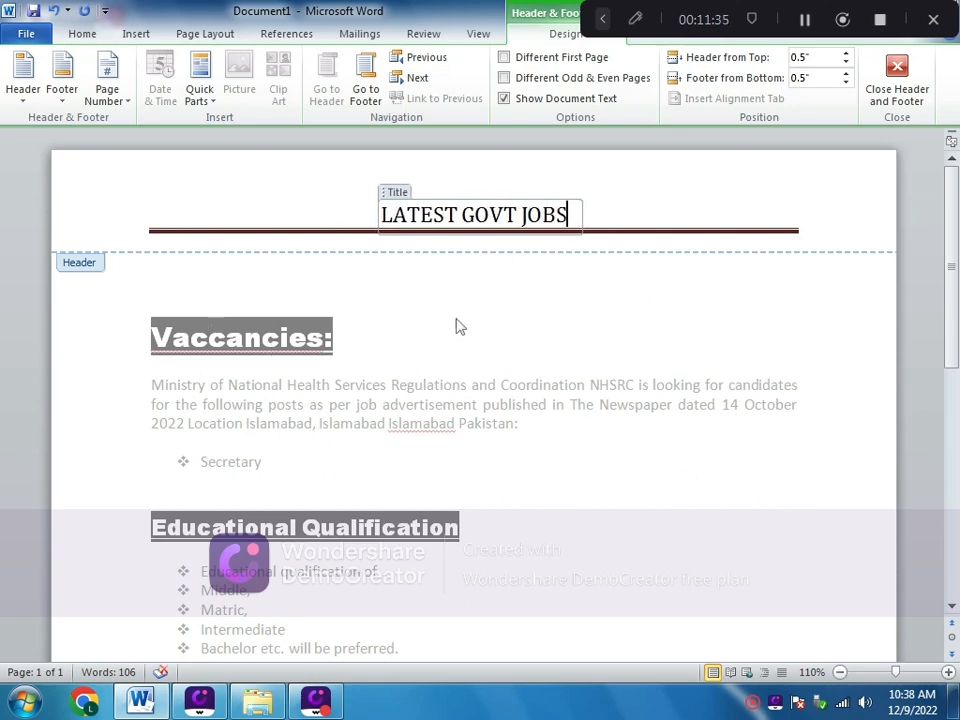
key(Escape)
scroll(463, 337, up, 5)
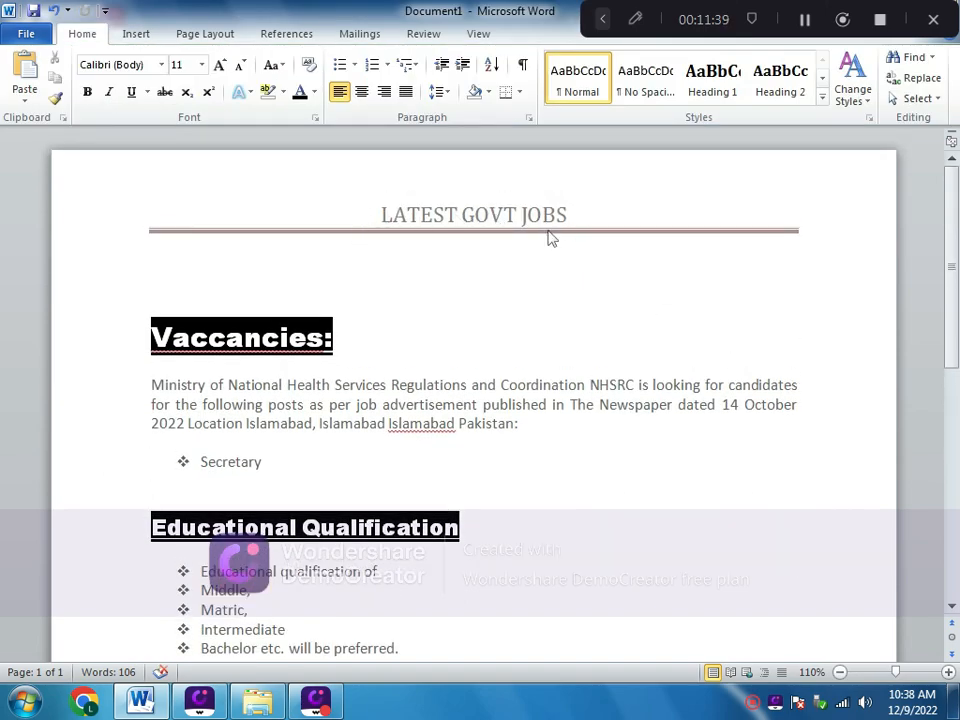
Open the page footer for editing and insert a Plain Number 1 page number at the bottom of the page.
scroll(548, 238, down, 10)
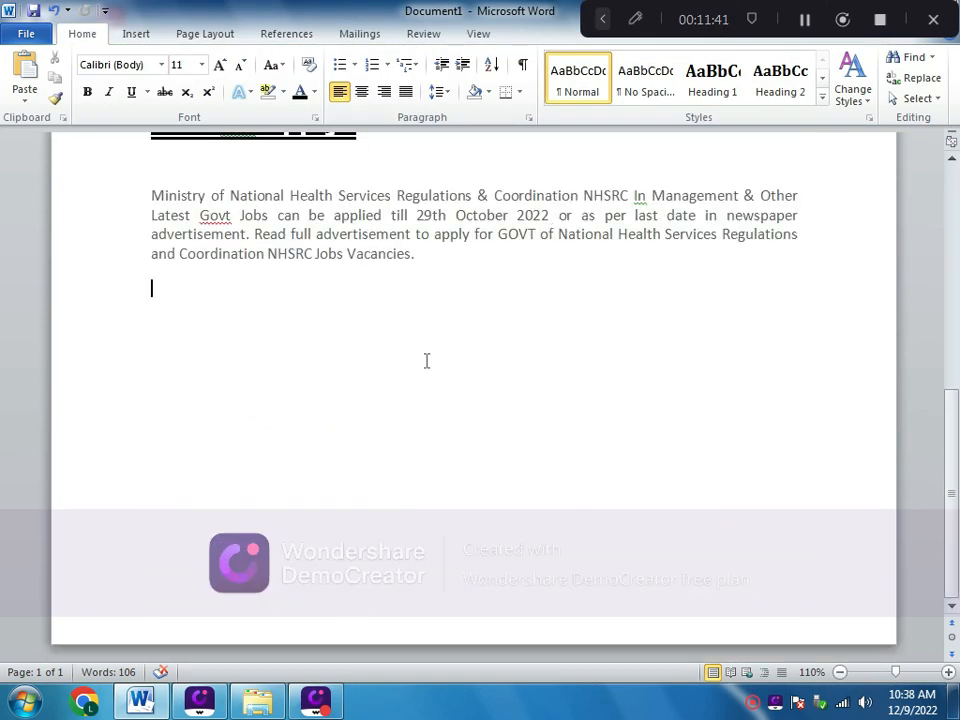
double_click(452, 598)
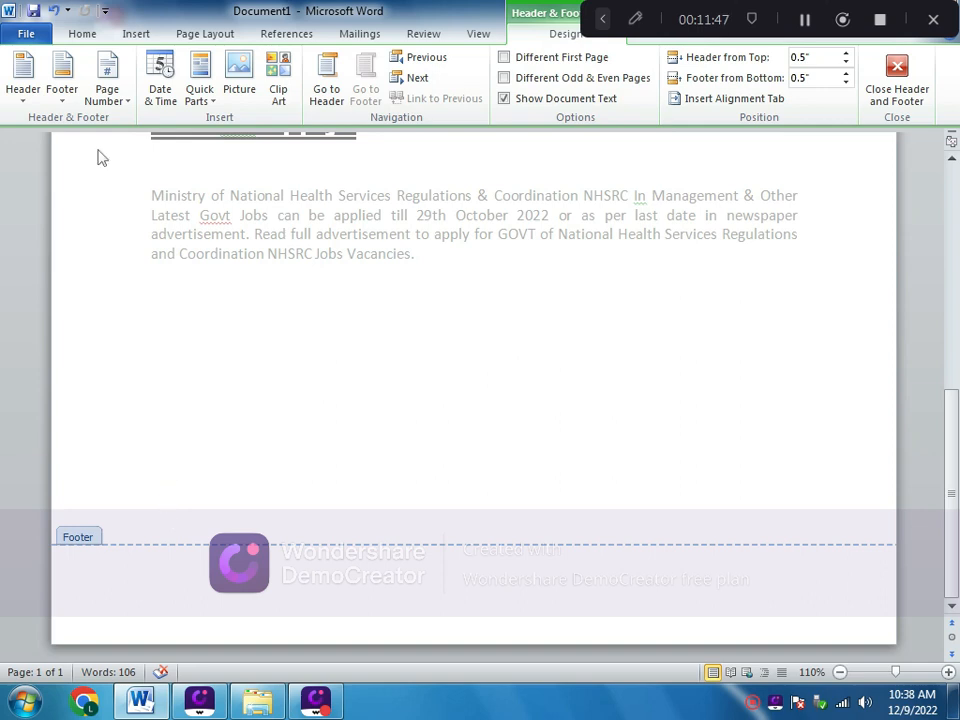
click(111, 101)
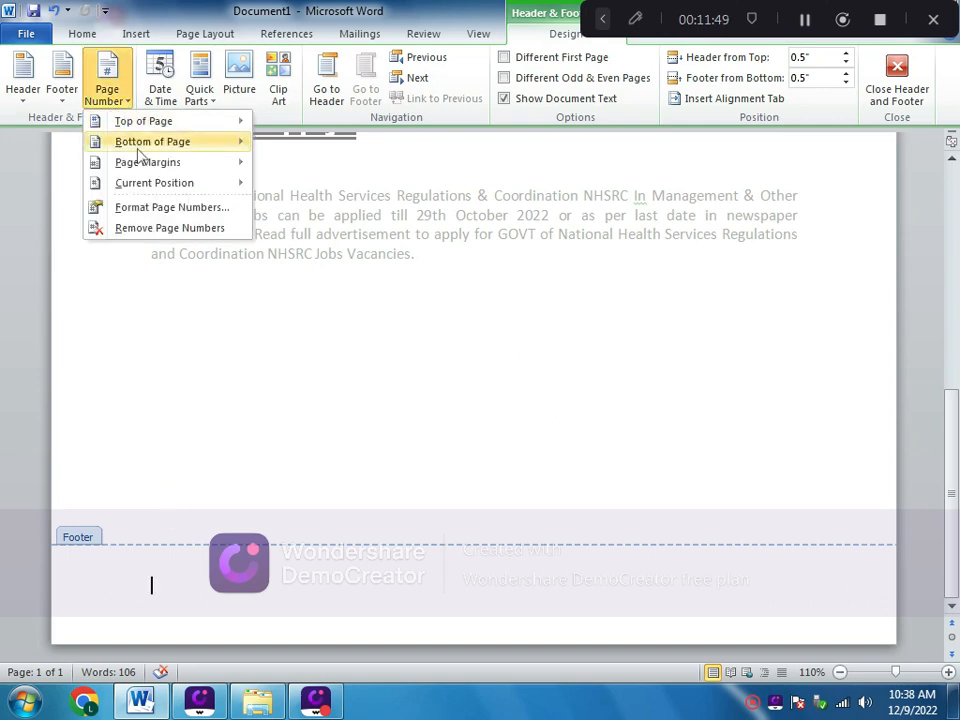
mouse_move(194, 150)
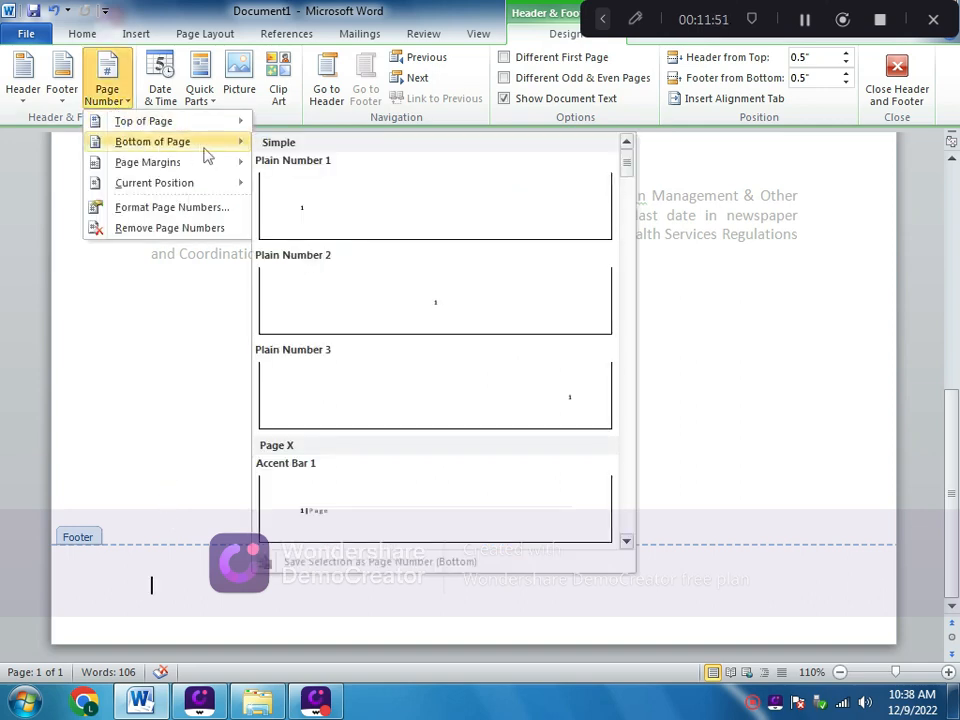
click(320, 209)
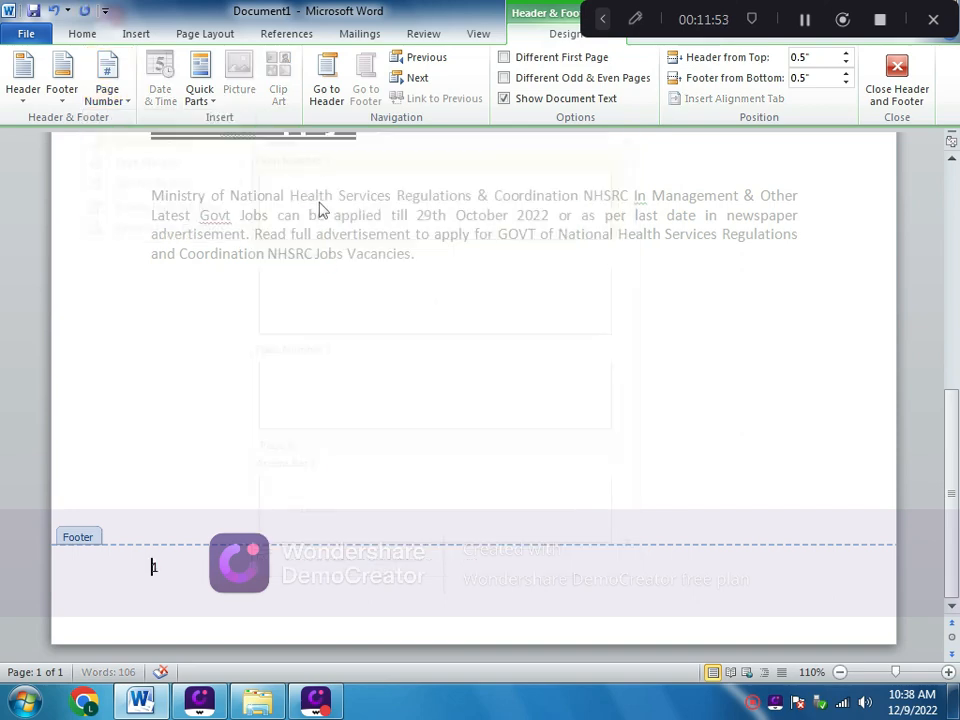
click(234, 604)
double_click(160, 567)
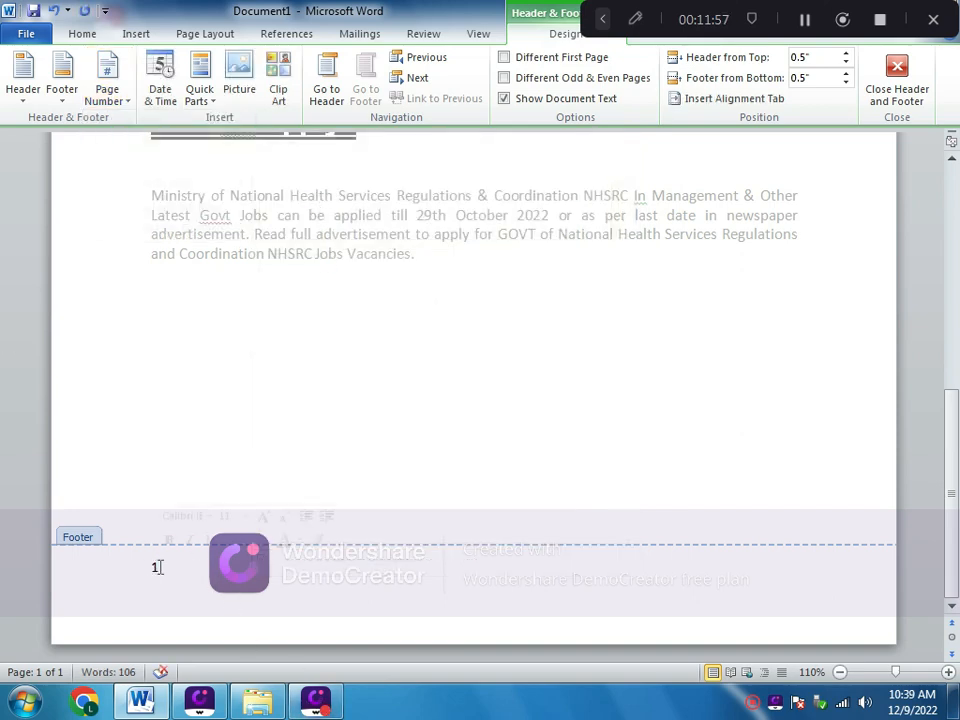
Replace the footer content with the built-in Alphabet footer.
click(61, 105)
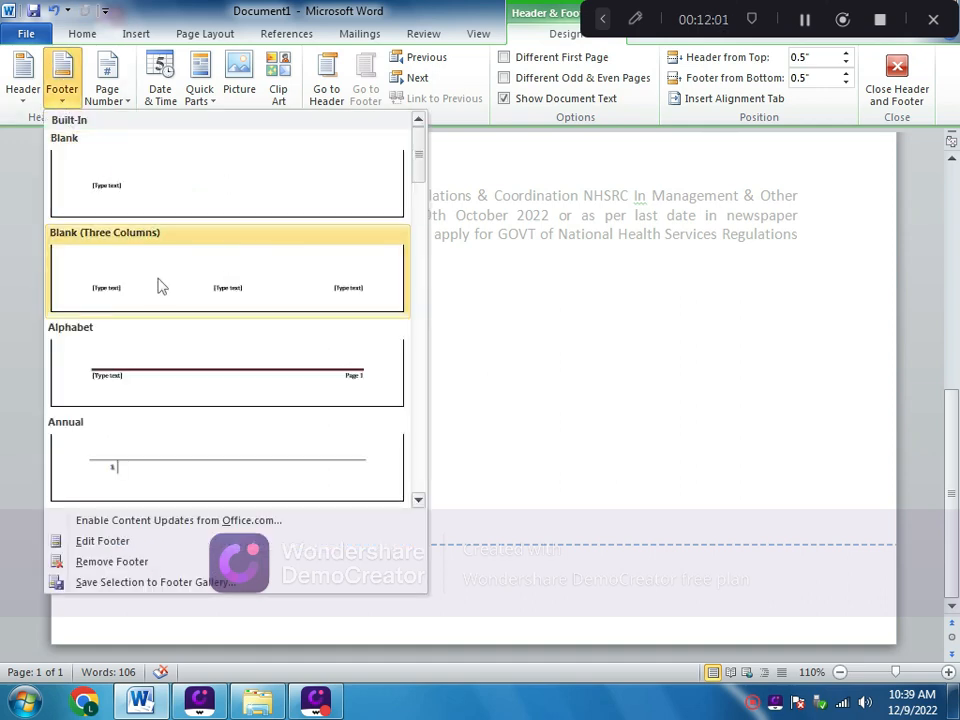
scroll(180, 426, down, 4)
scroll(182, 427, up, 2)
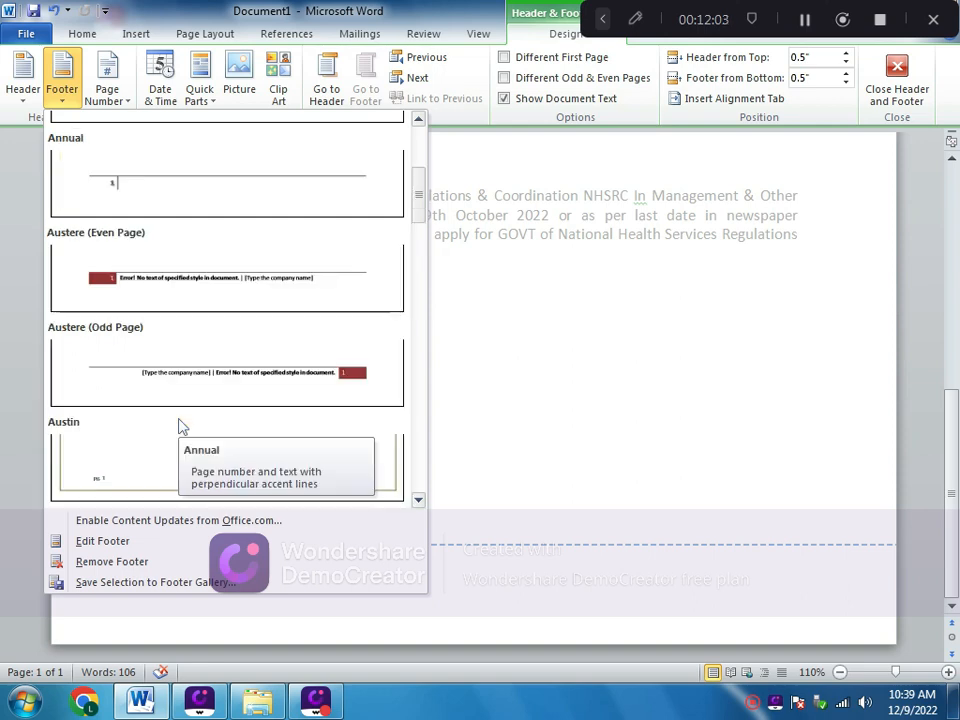
scroll(182, 427, up, 3)
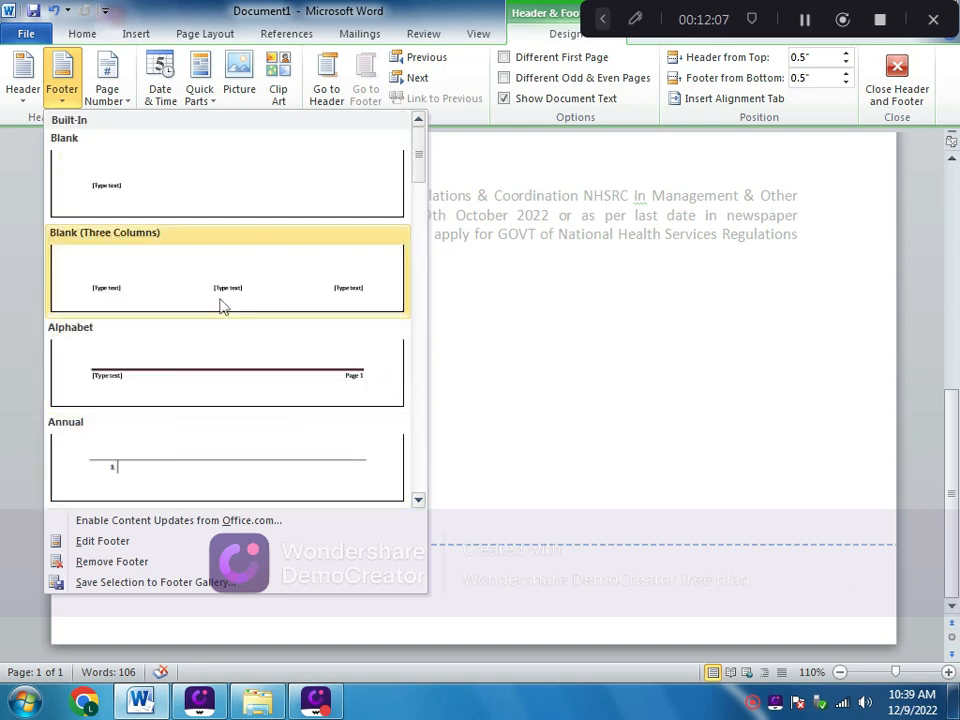
scroll(208, 384, down, 3)
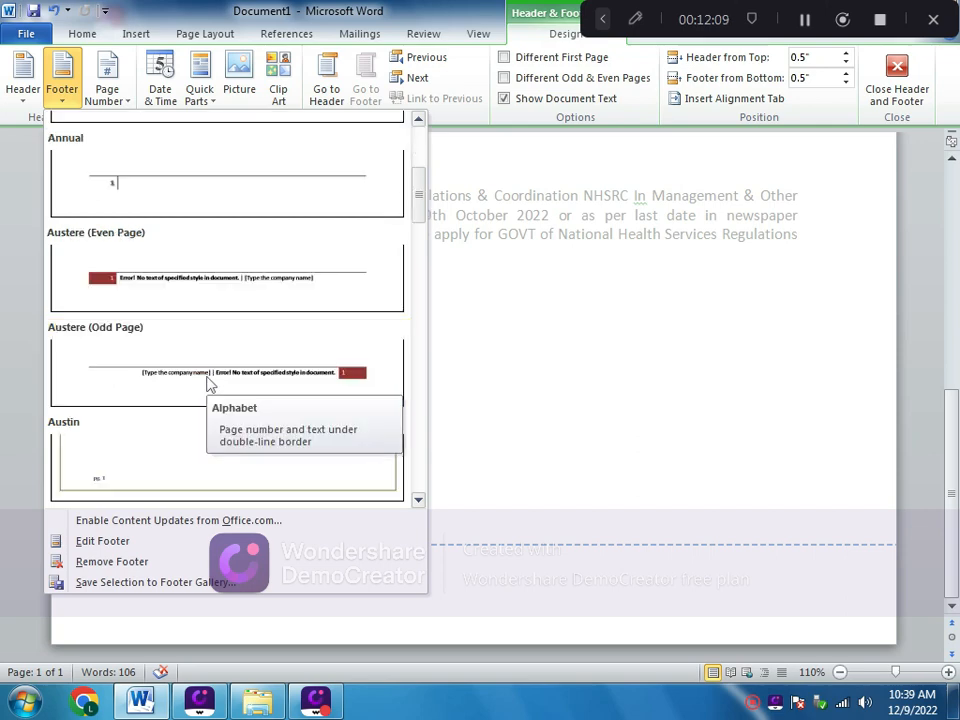
scroll(208, 279, up, 5)
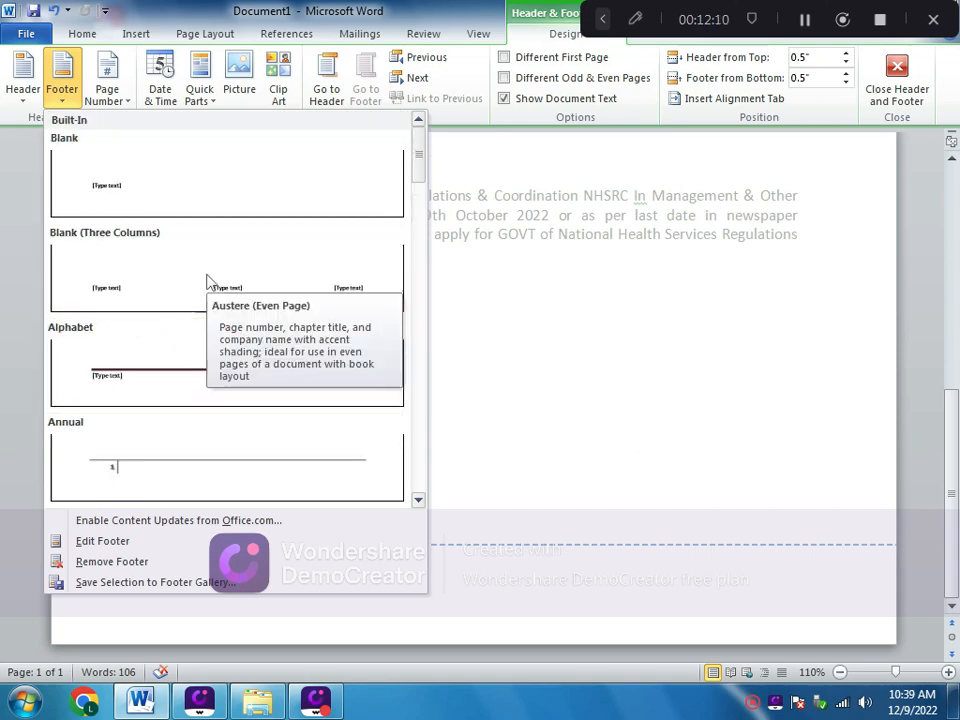
click(152, 381)
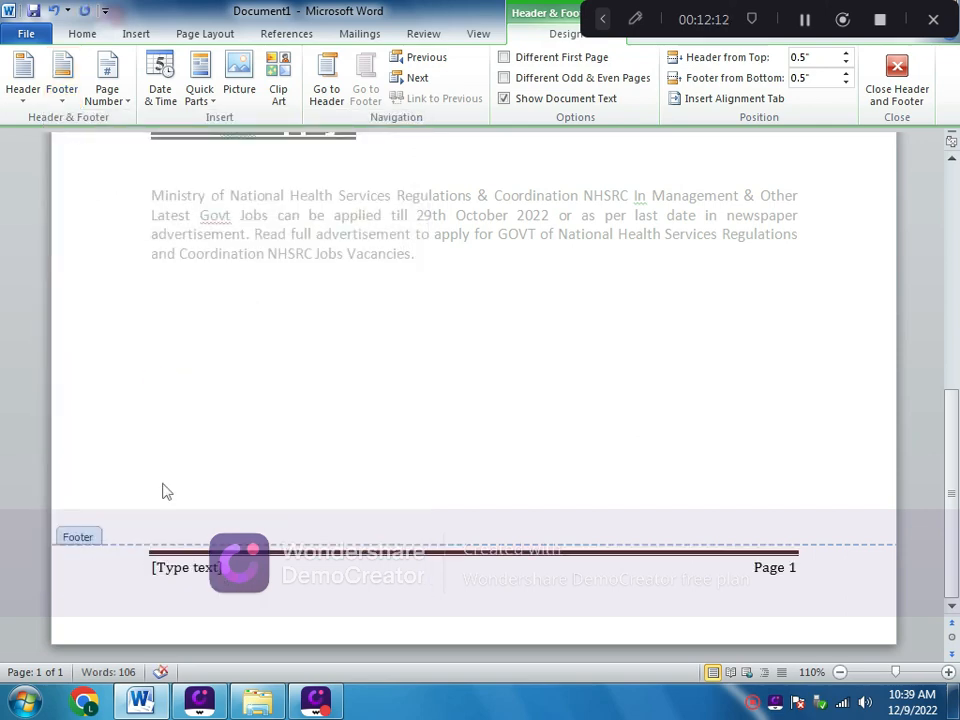
Replace the footer's text placeholder with "GREENJABS" and return to the document body.
click(181, 570)
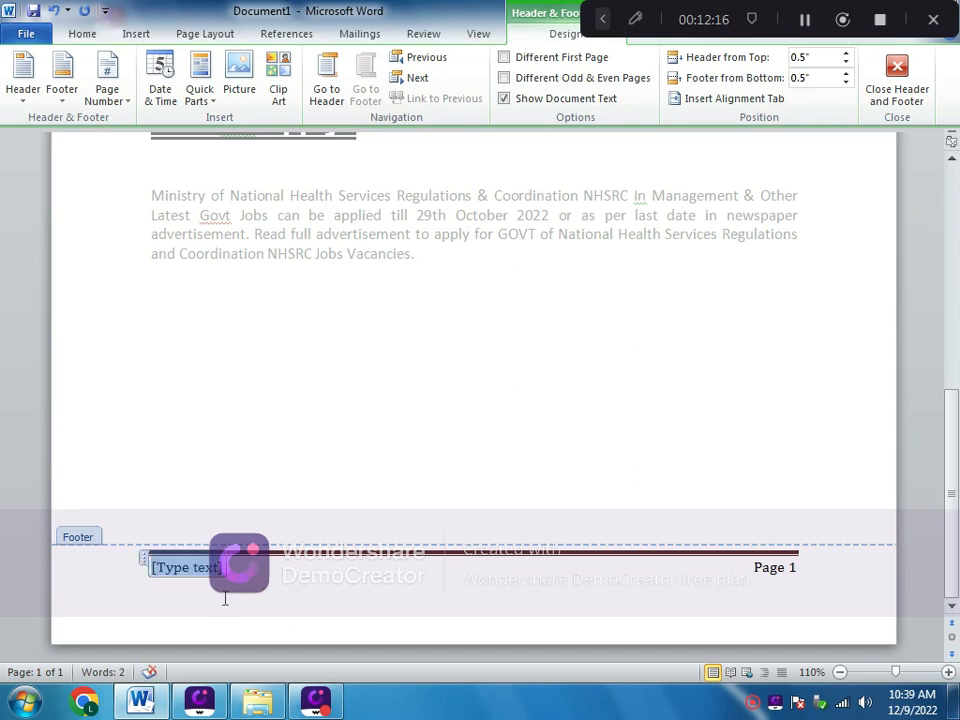
key(Delete)
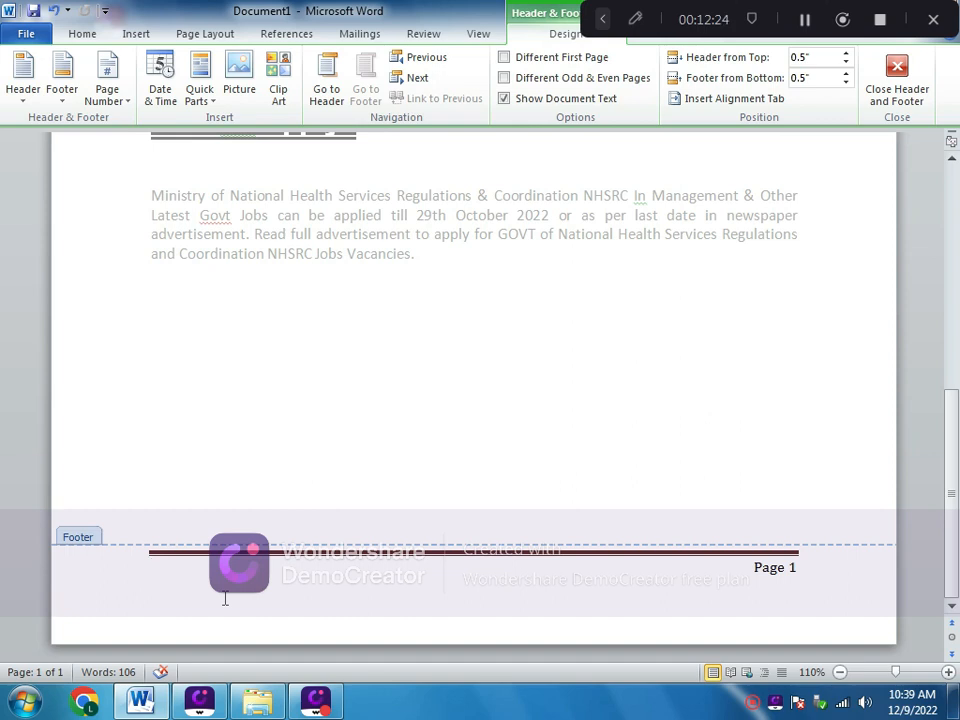
text(GREEN)
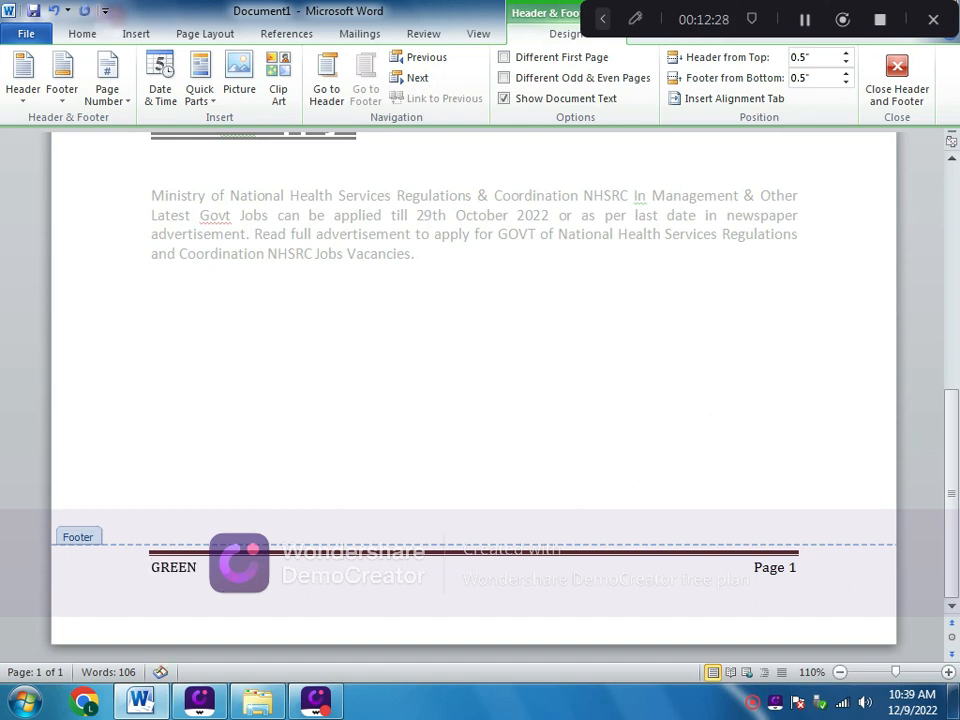
text(JABS)
double_click(280, 412)
scroll(409, 540, up, 8)
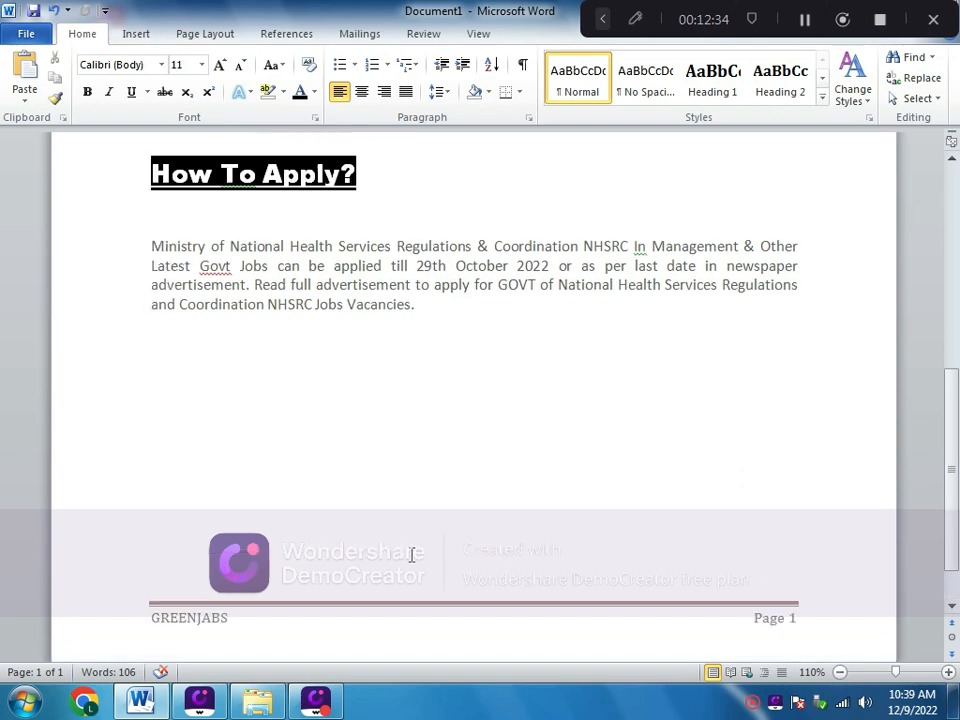
scroll(411, 479, up, 3)
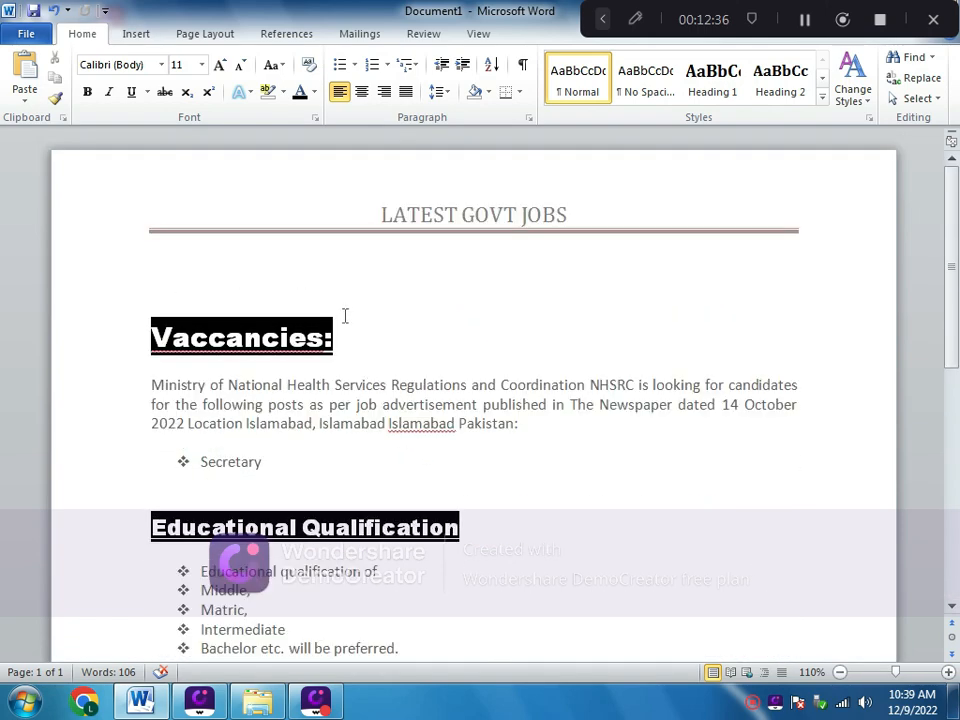
Add blank lines at the end of the document until it spans five pages and review the repeated header and footer.
scroll(330, 350, down, 12)
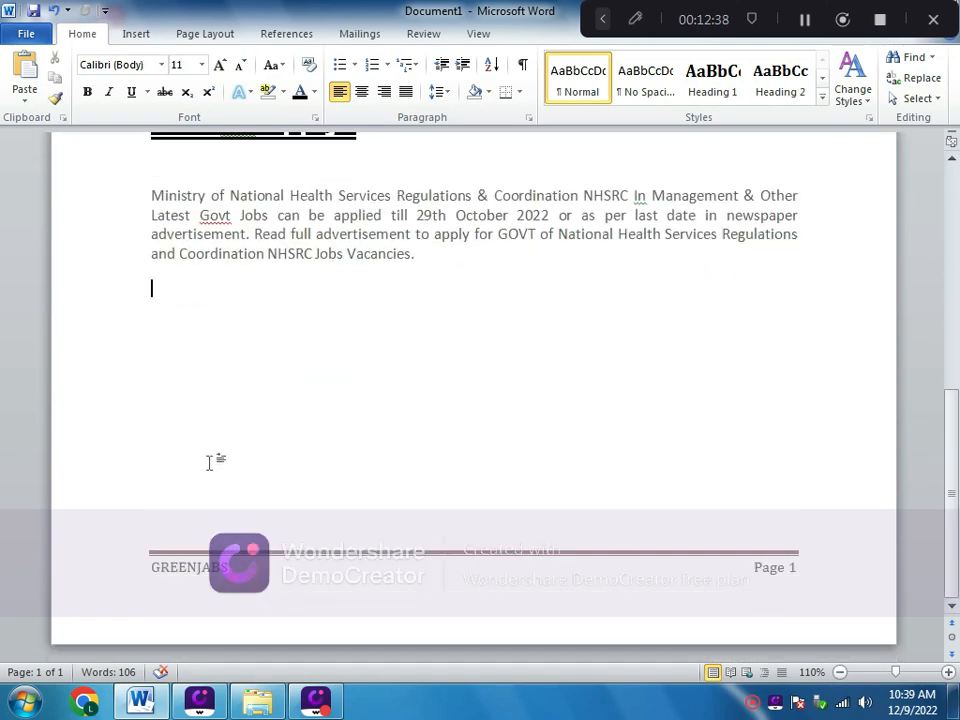
key(Return)
key(Return)
key(Return)
key(Return)
key(Return)
key(Return)
key(Return)
key(Return)
key(Return)
key(Return)
key(Return)
key(Return)
key(Return)
key(Return)
key(Return)
key(Return)
key(Return)
key(Return)
key(Return)
key(Return)
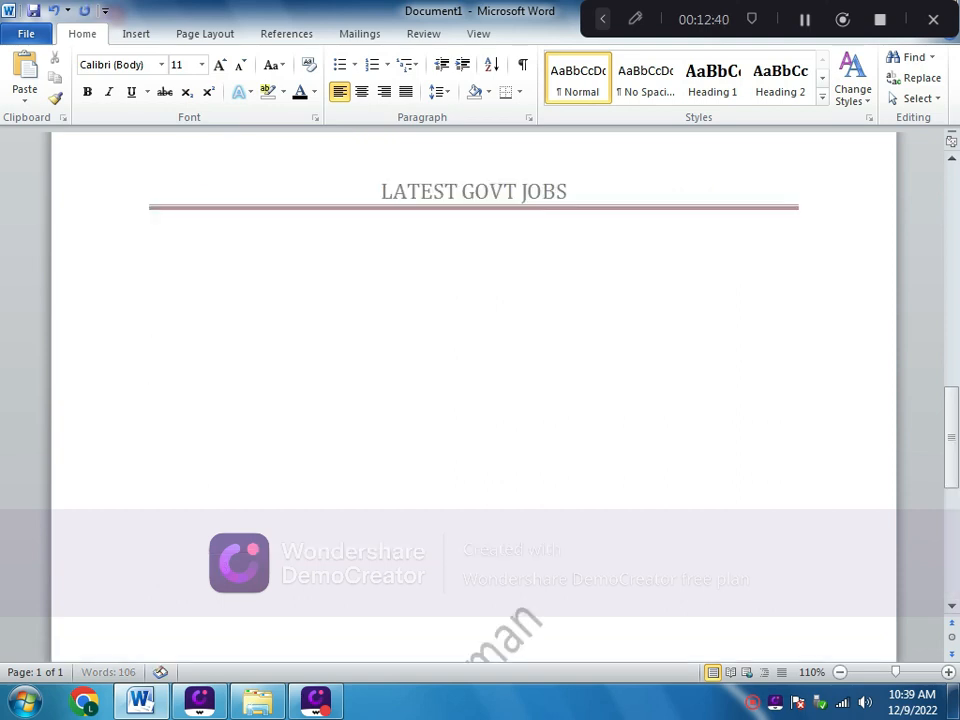
key(Return)
key(Return)
key(Return)
key(Return)
key(Return)
key(Return)
key(Return)
key(Return)
key(Return)
key(Return)
key(Return)
key(Return)
key(Return)
key(Return)
key(Return)
key(Return)
key(Return)
key(Return)
key(Return)
key(Return)
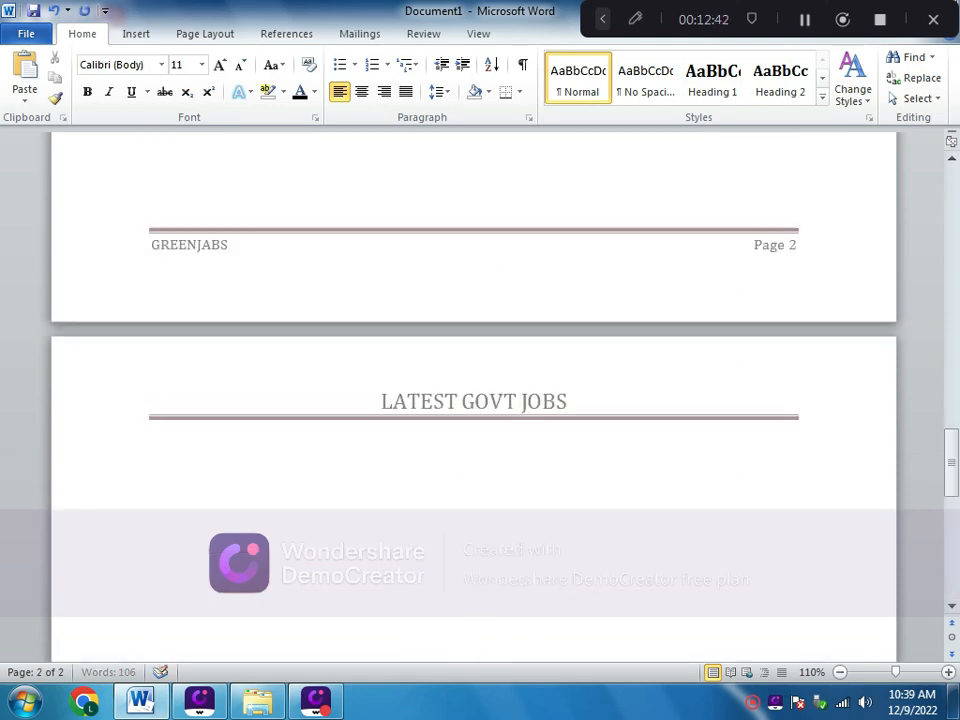
key(Return)
key(Return)
key(Return)
key(Return)
key(Return)
key(Return)
key(Return)
key(Return)
key(Return)
key(Return)
key(Return)
key(Return)
key(Return)
key(Return)
key(Return)
key(Return)
key(Return)
key(Return)
key(Return)
key(Return)
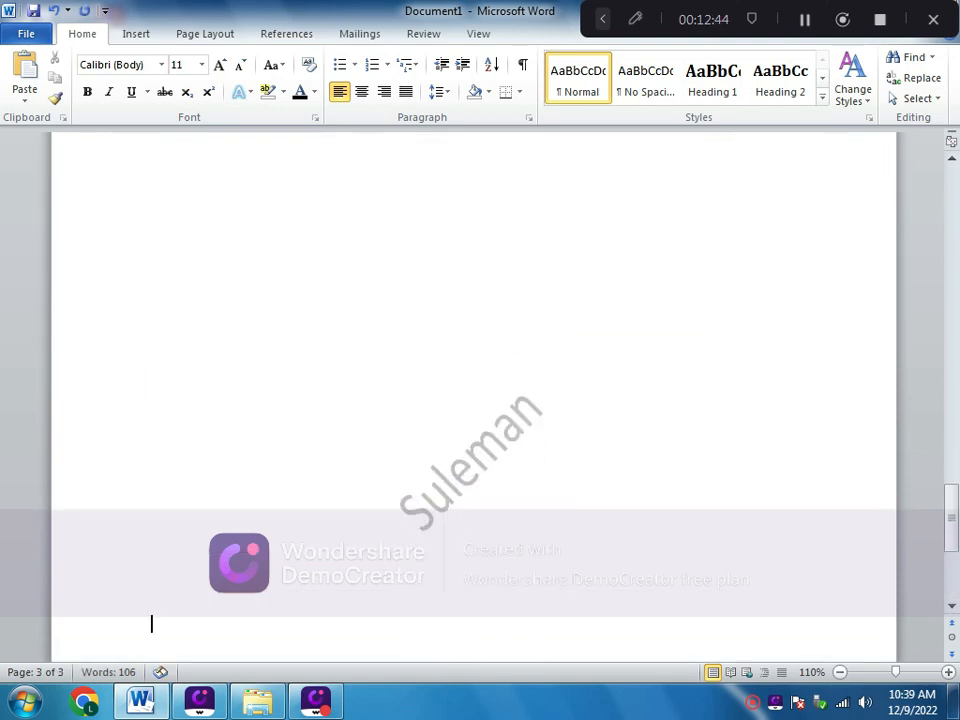
key(Return)
key(Return)
key(Return)
key(Return)
key(Return)
key(Return)
key(Return)
key(Return)
key(Return)
key(Return)
key(Return)
key(Return)
key(Return)
key(Return)
key(Return)
key(Return)
key(Return)
key(Return)
key(Return)
key(Return)
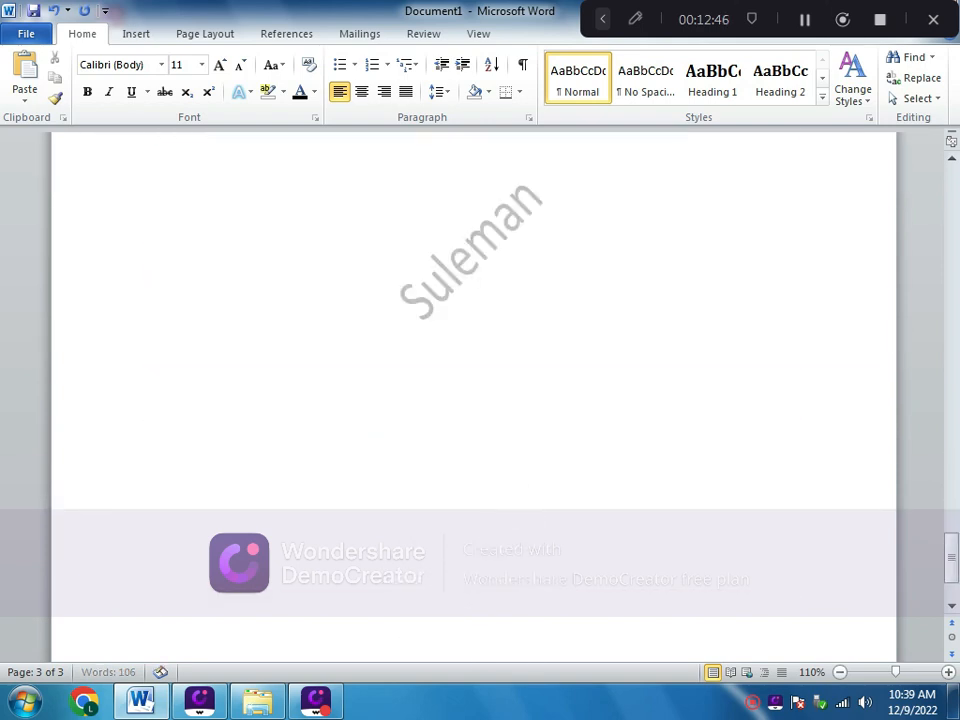
key(Return)
key(Return)
key(Return)
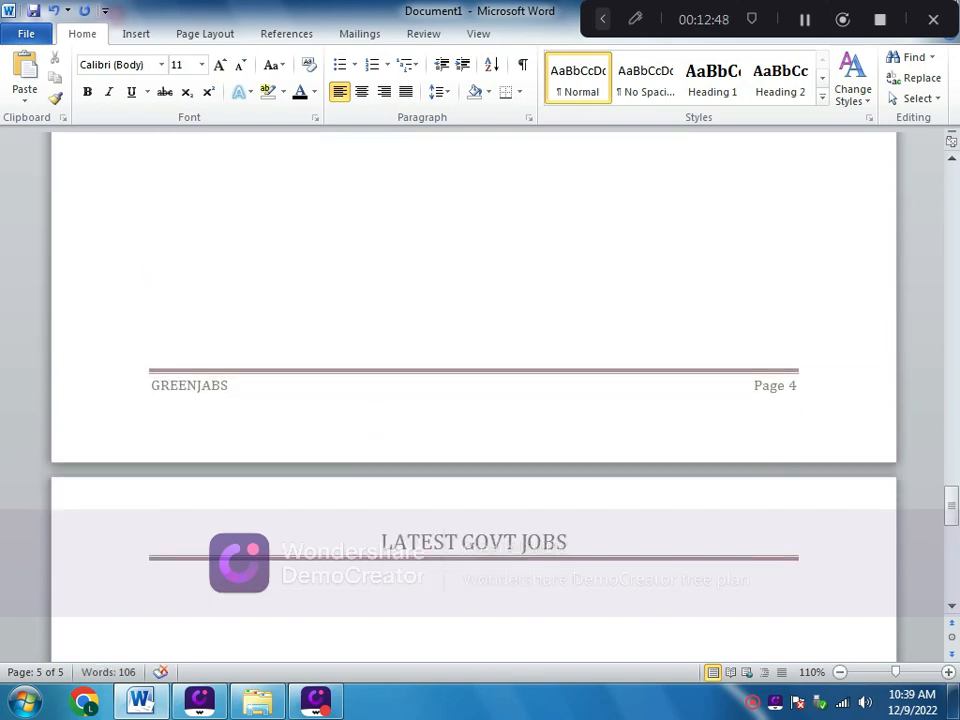
scroll(470, 545, down, 2)
scroll(506, 537, up, 16)
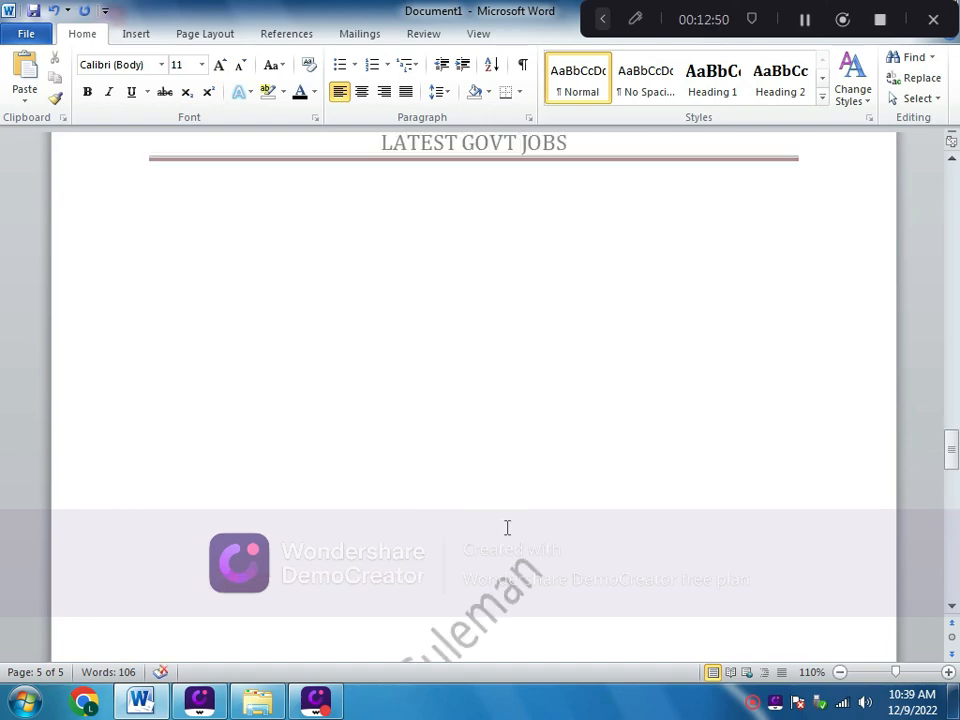
scroll(507, 527, up, 20)
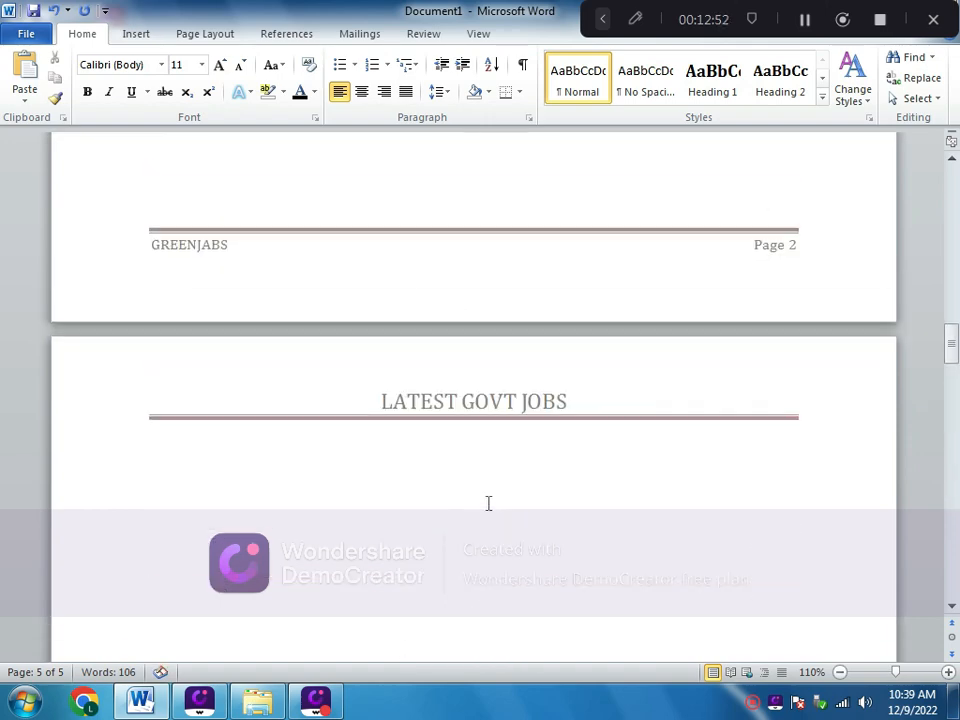
drag(951, 345, 936, 198)
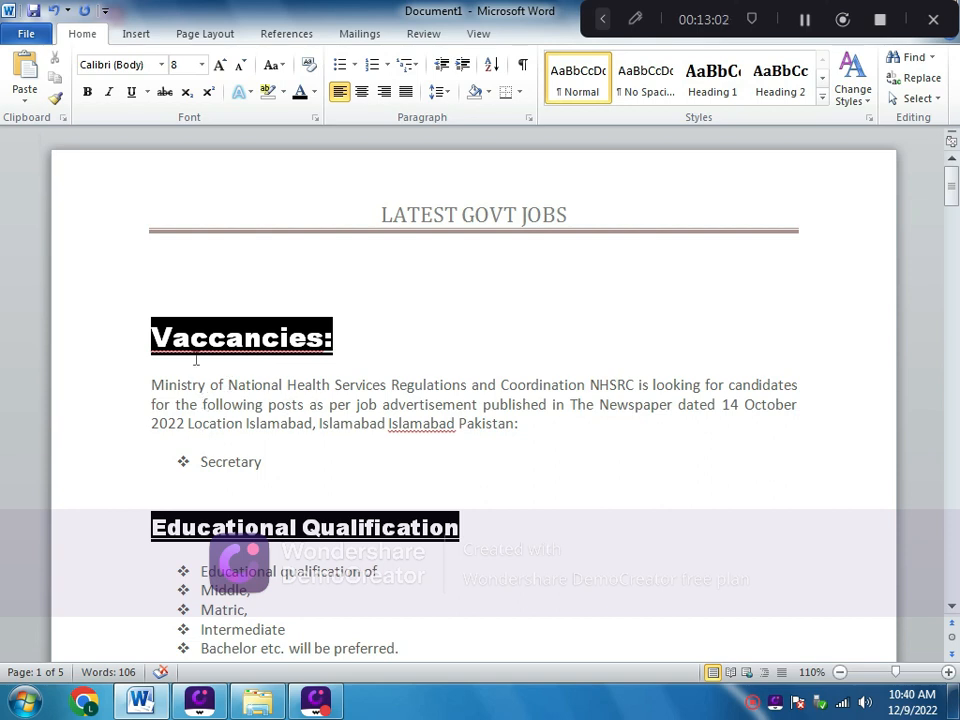
Apply the Mirrored margins preset to the document.
click(188, 33)
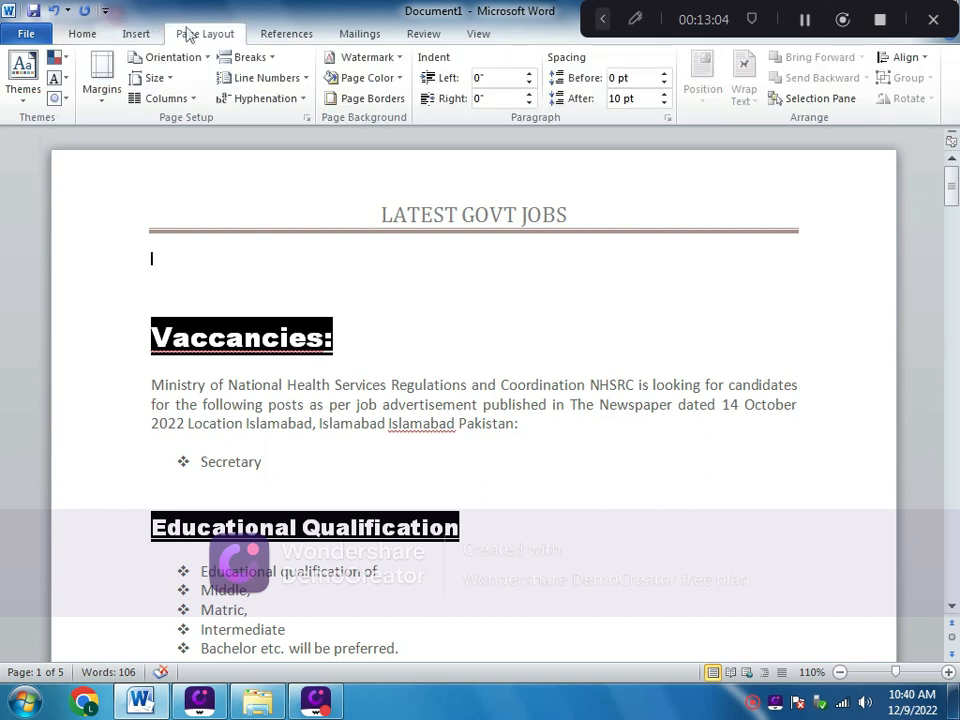
click(102, 100)
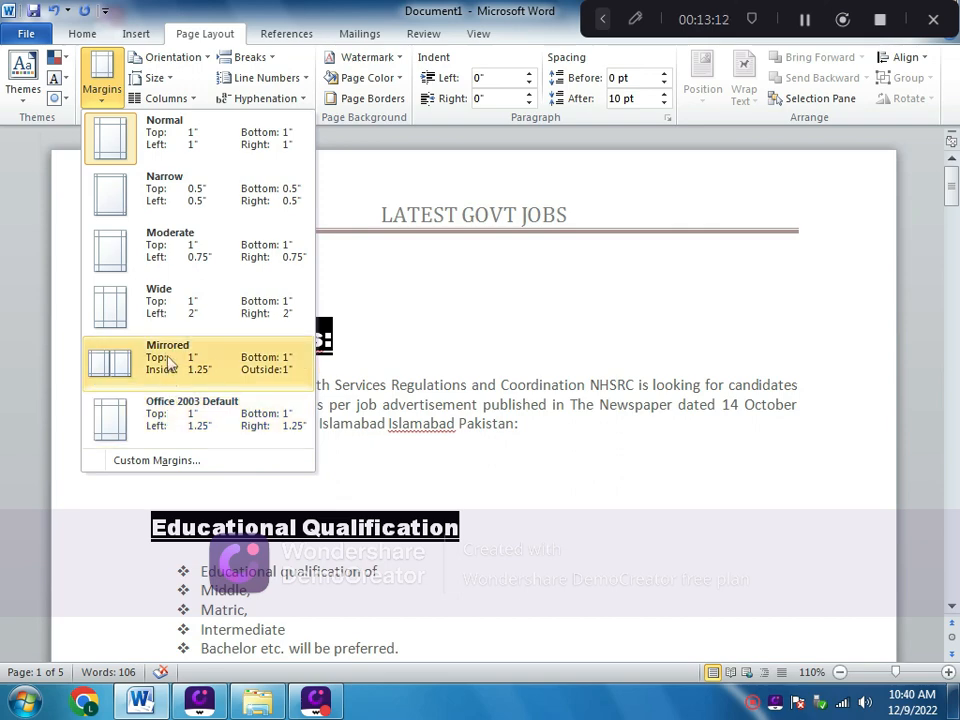
click(170, 366)
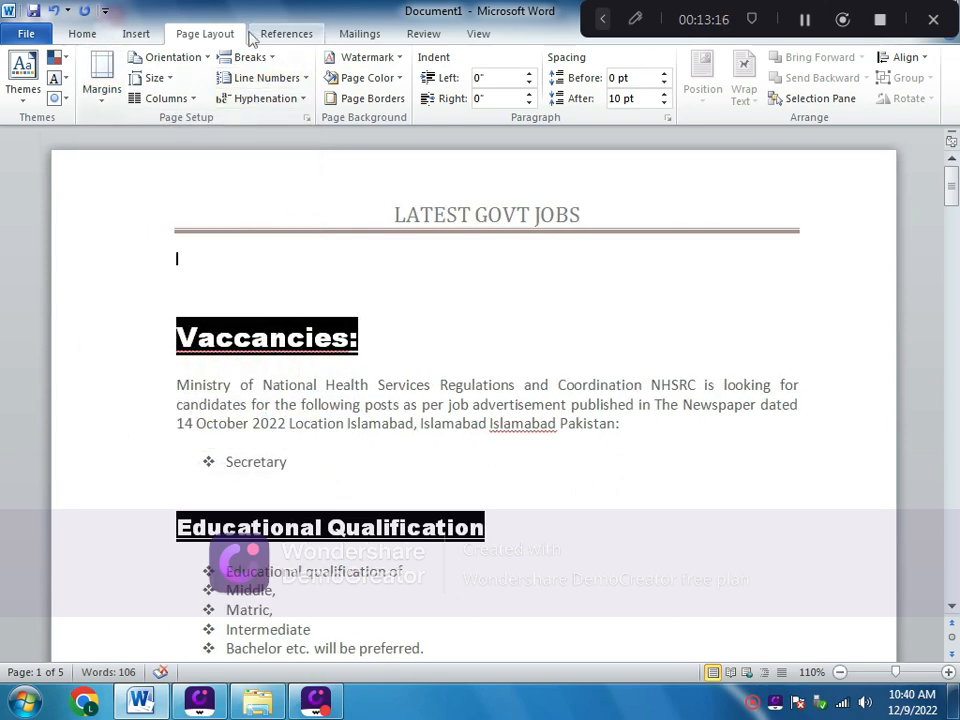
Change the paper size to Tabloid (11" x 17") and review the page layout.
click(172, 80)
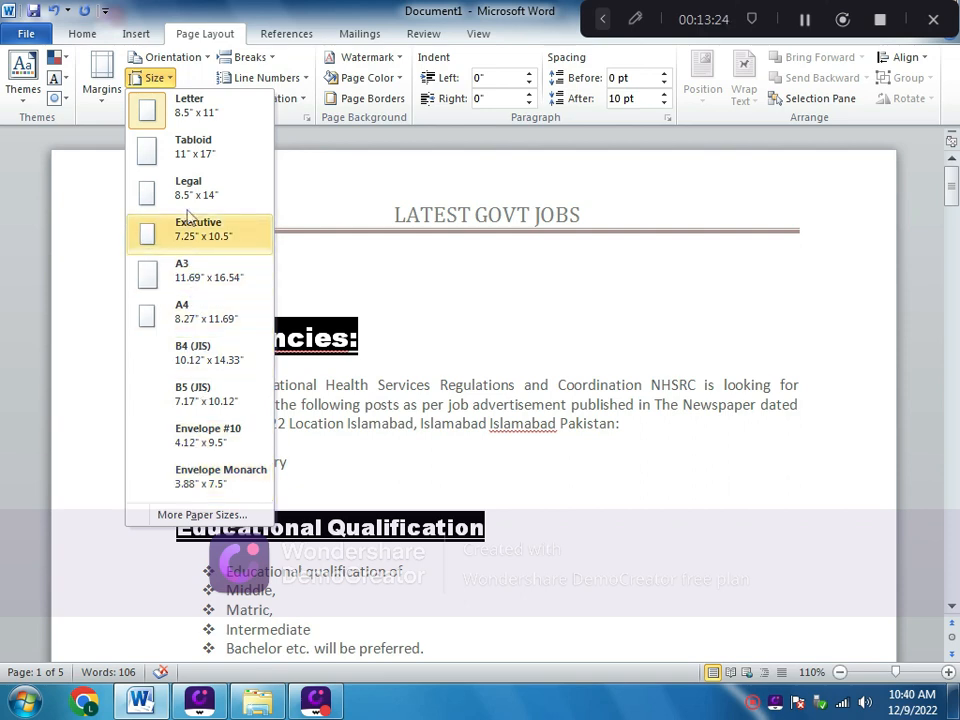
click(188, 145)
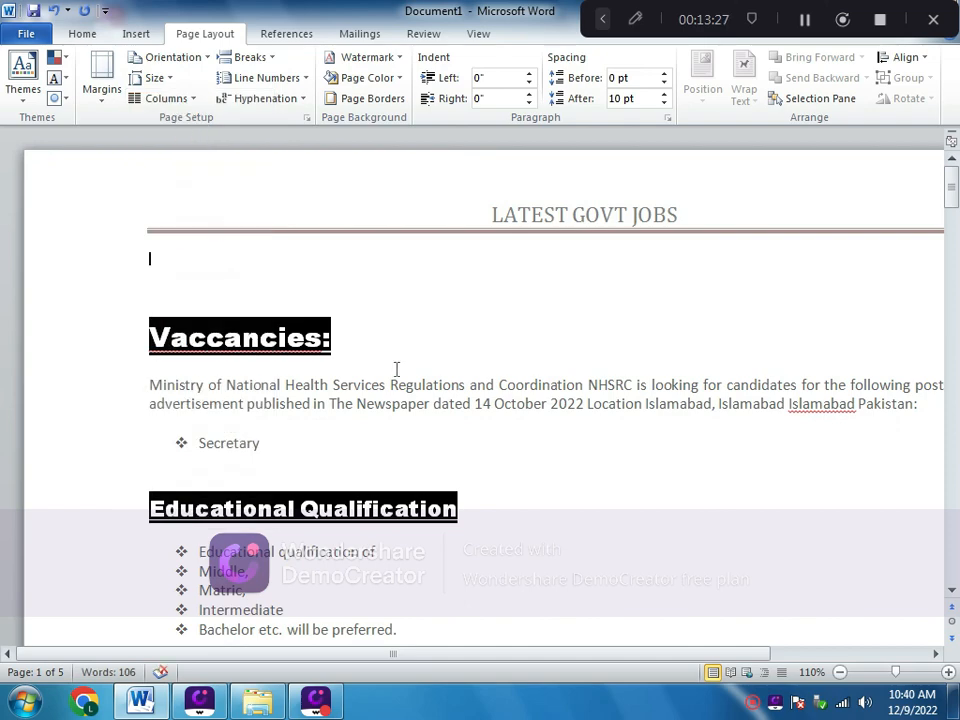
scroll(396, 369, down, 4)
click(840, 672)
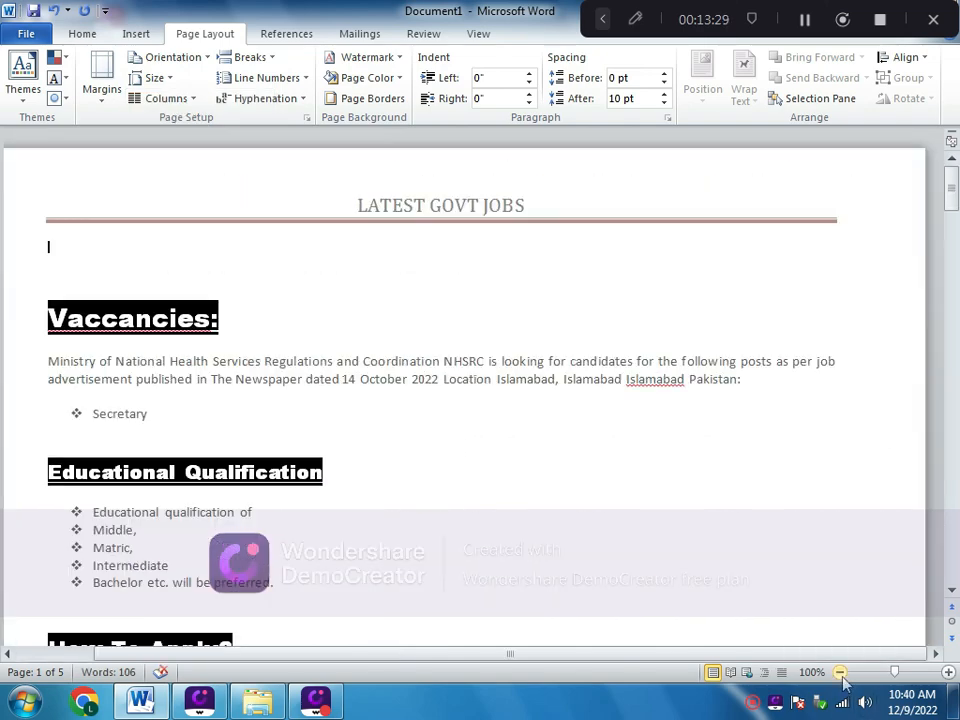
click(840, 672)
click(840, 672)
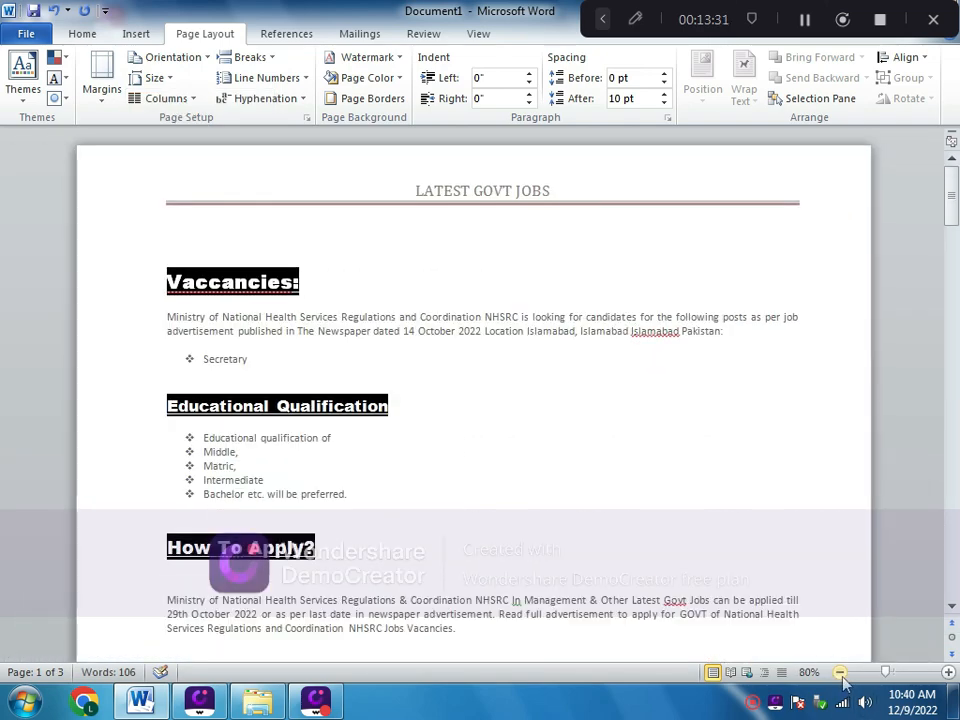
scroll(540, 480, down, 1)
scroll(535, 482, up, 2)
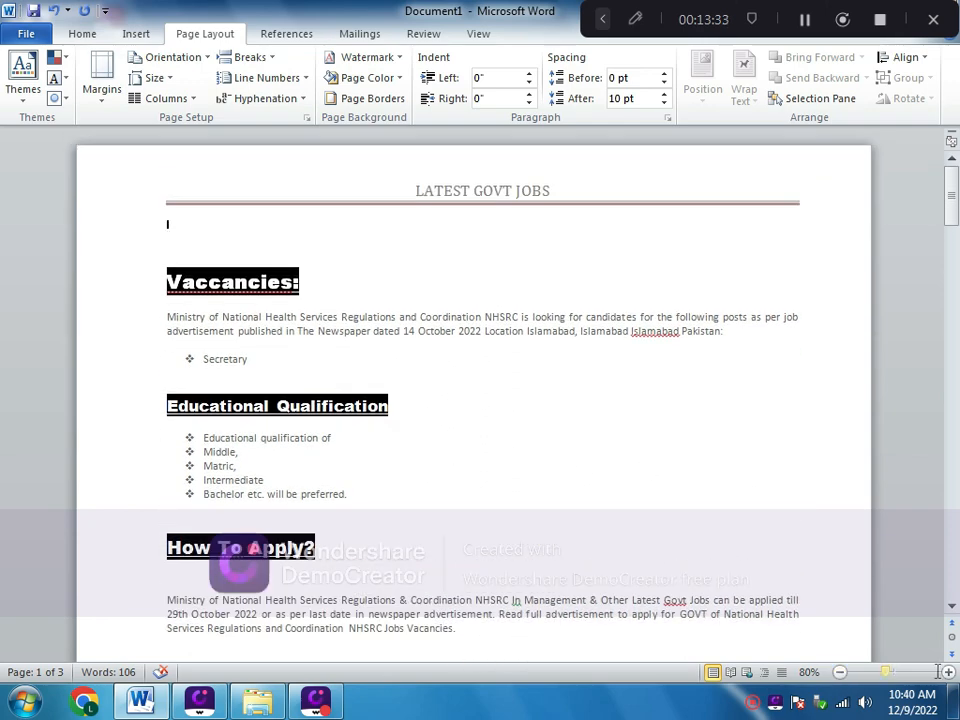
click(948, 672)
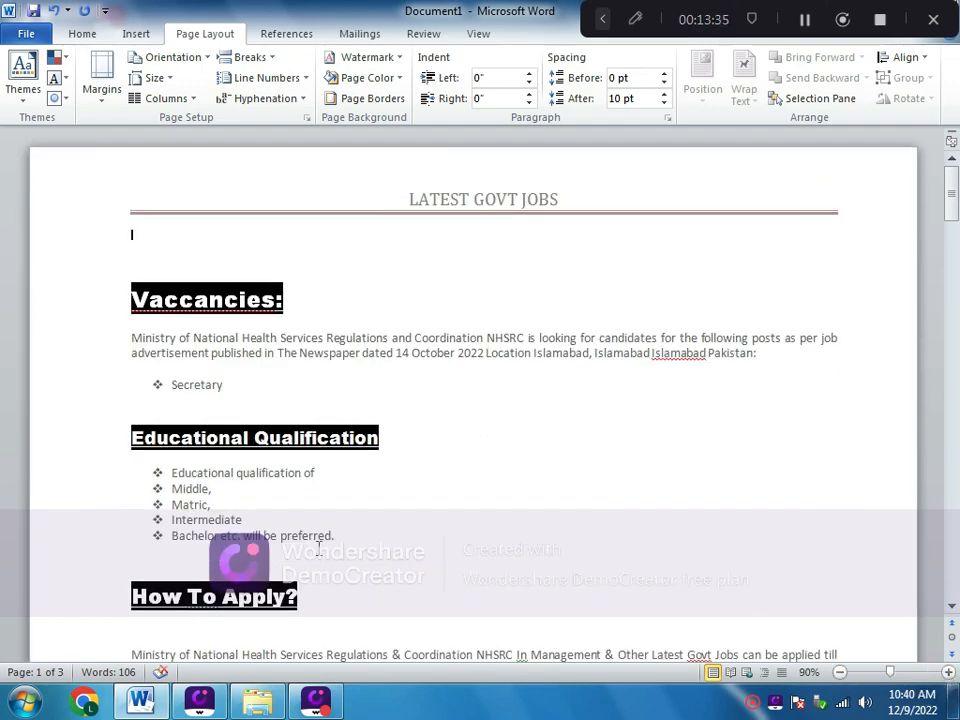
Undo the paper size, margin, blank-line and footer changes, then check the whole page.
key(ctrl+z)
key(ctrl+z)
key(ctrl+z)
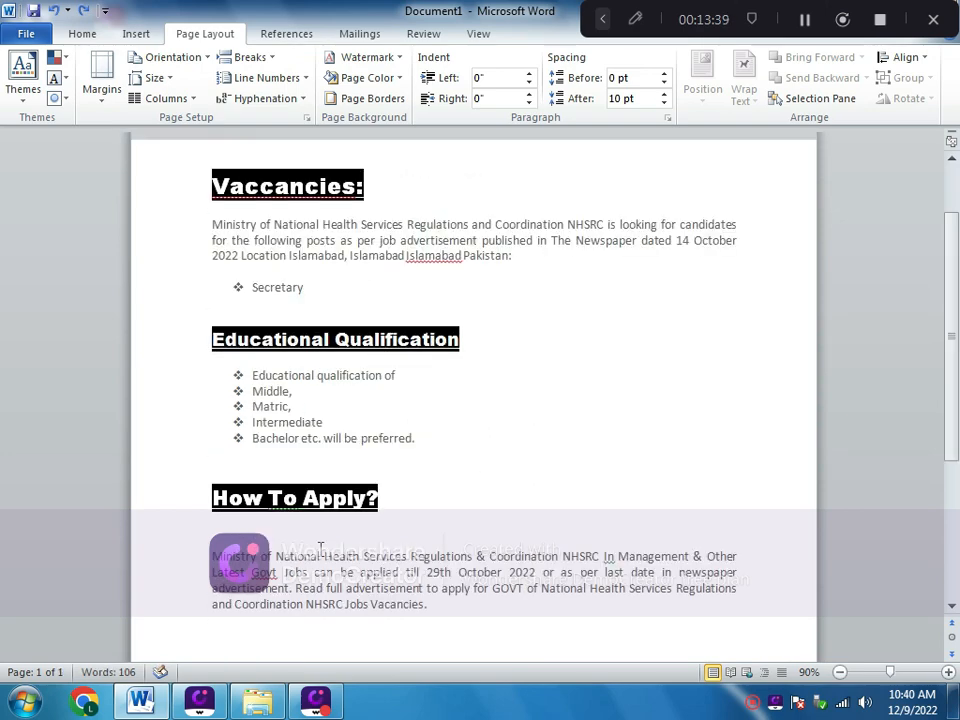
scroll(454, 508, up, 2)
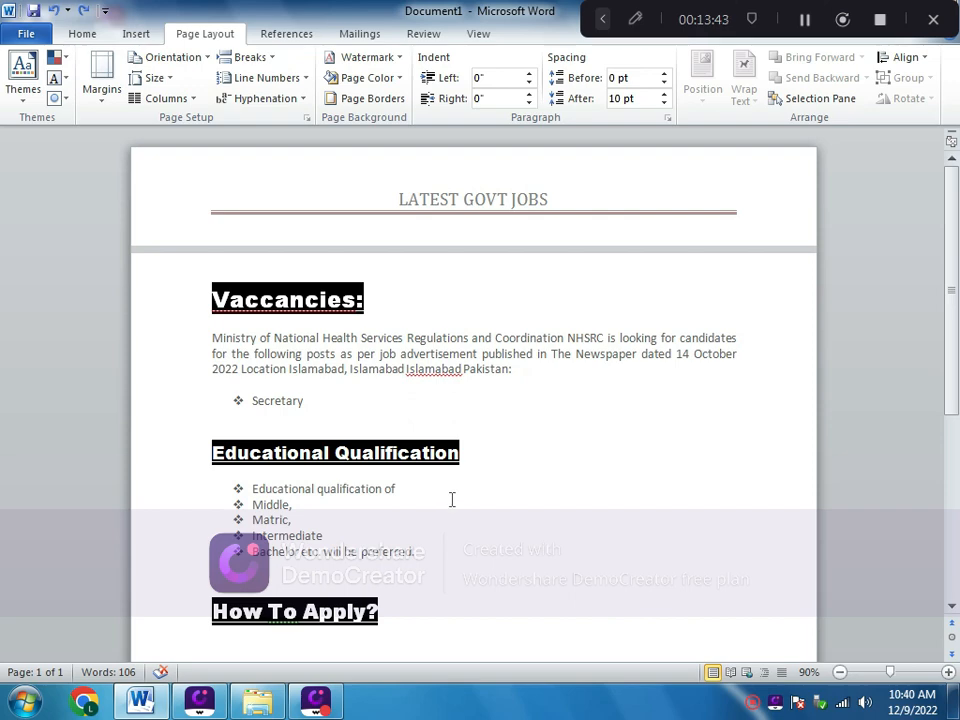
scroll(451, 499, down, 7)
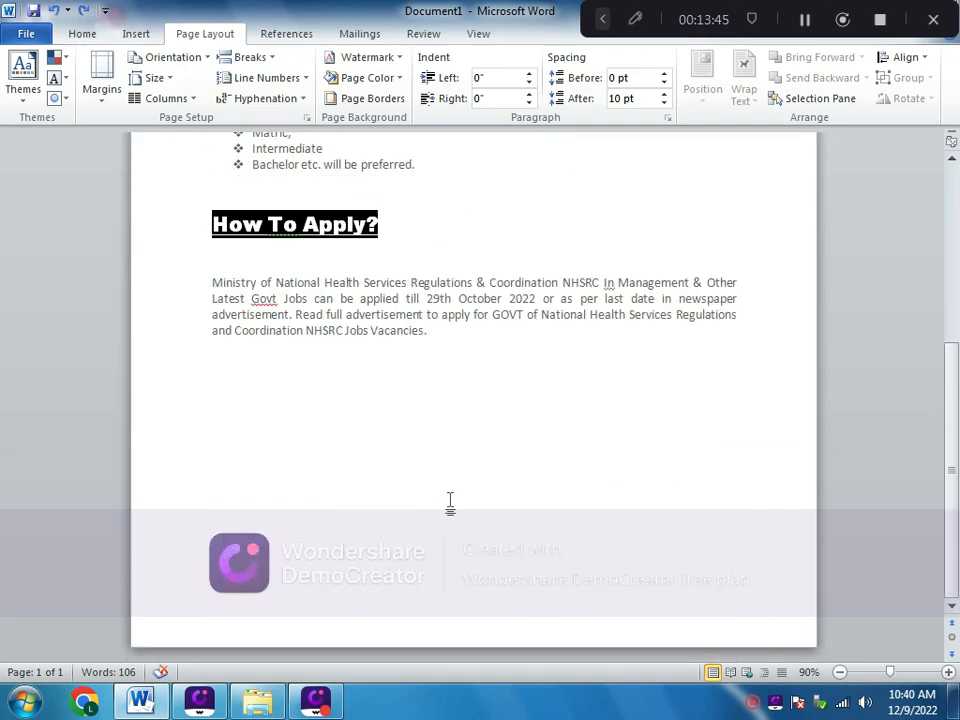
scroll(450, 500, up, 7)
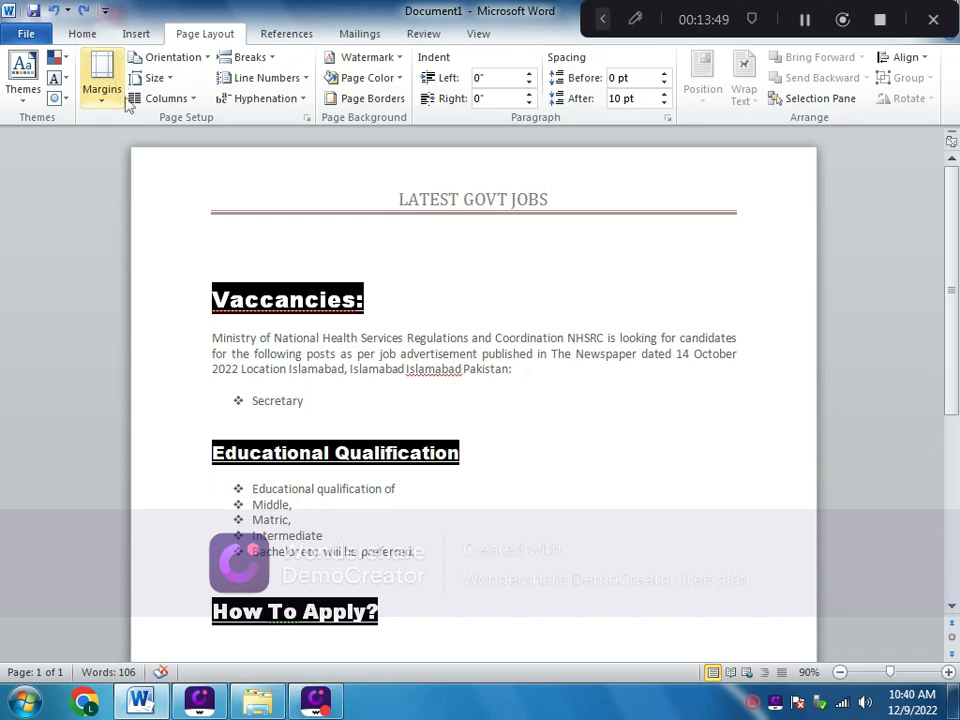
Lay out the document text in two columns and review the result.
click(190, 100)
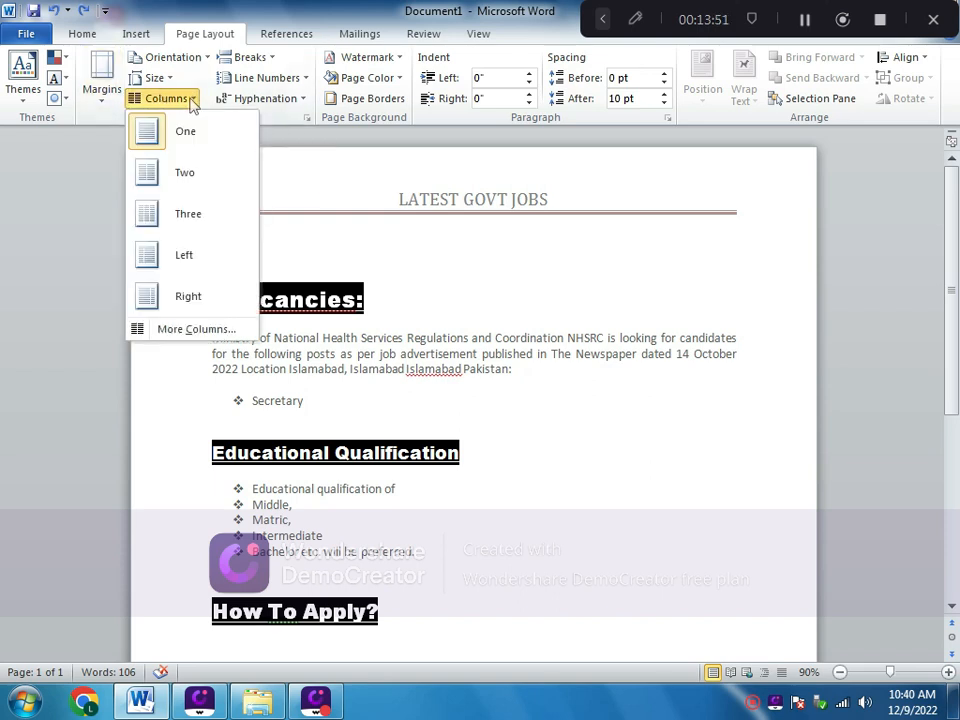
click(181, 172)
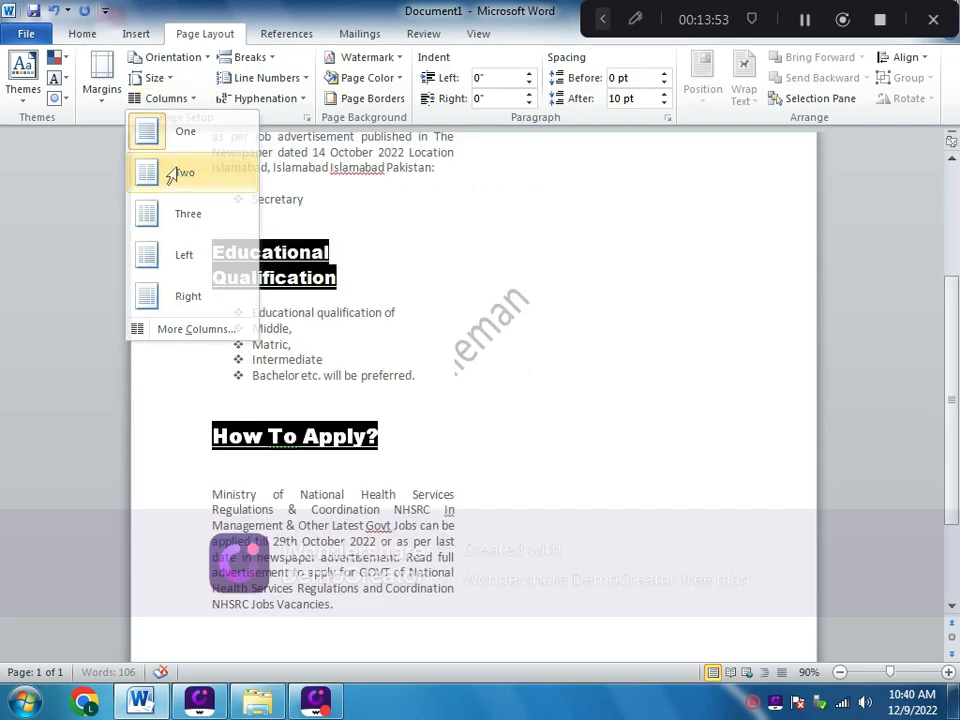
scroll(478, 400, up, 4)
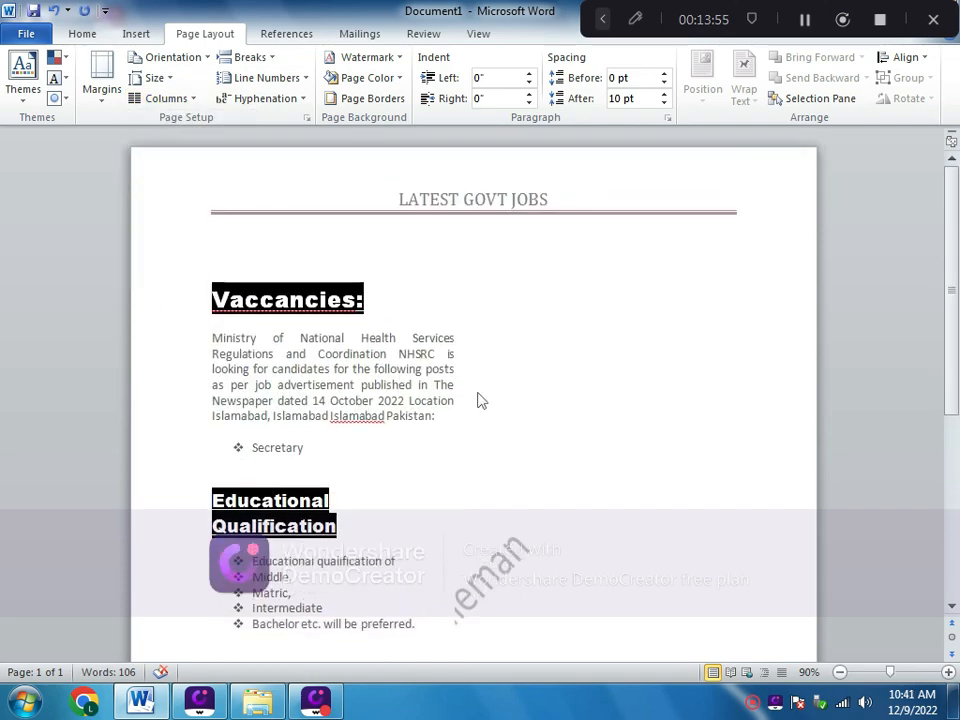
scroll(478, 400, down, 5)
scroll(324, 369, down, 2)
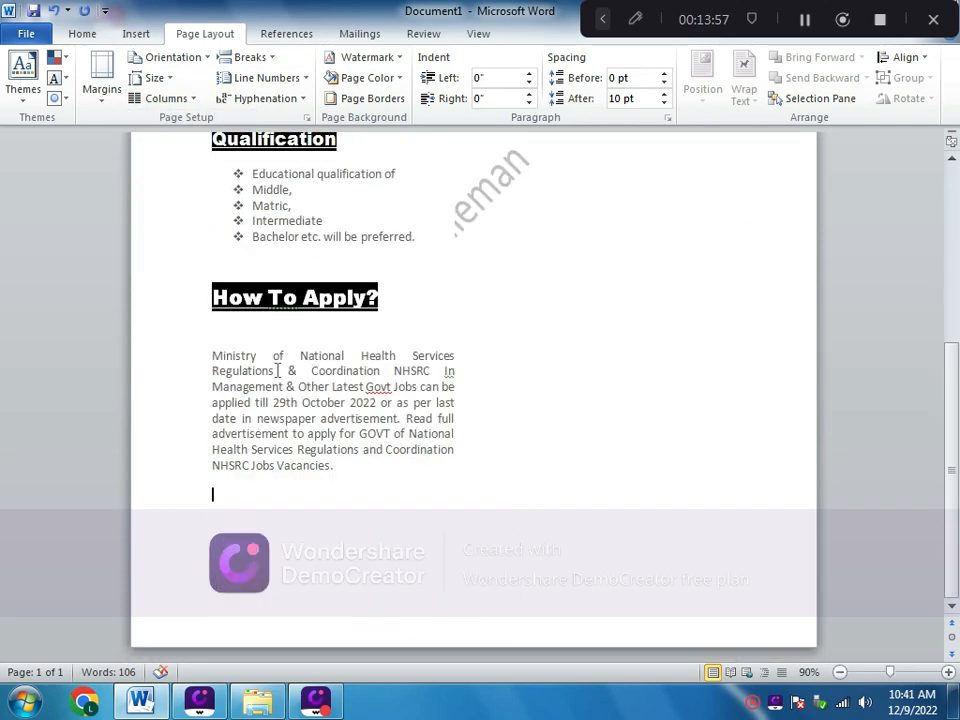
scroll(278, 370, up, 2)
scroll(276, 371, down, 1)
scroll(253, 399, up, 4)
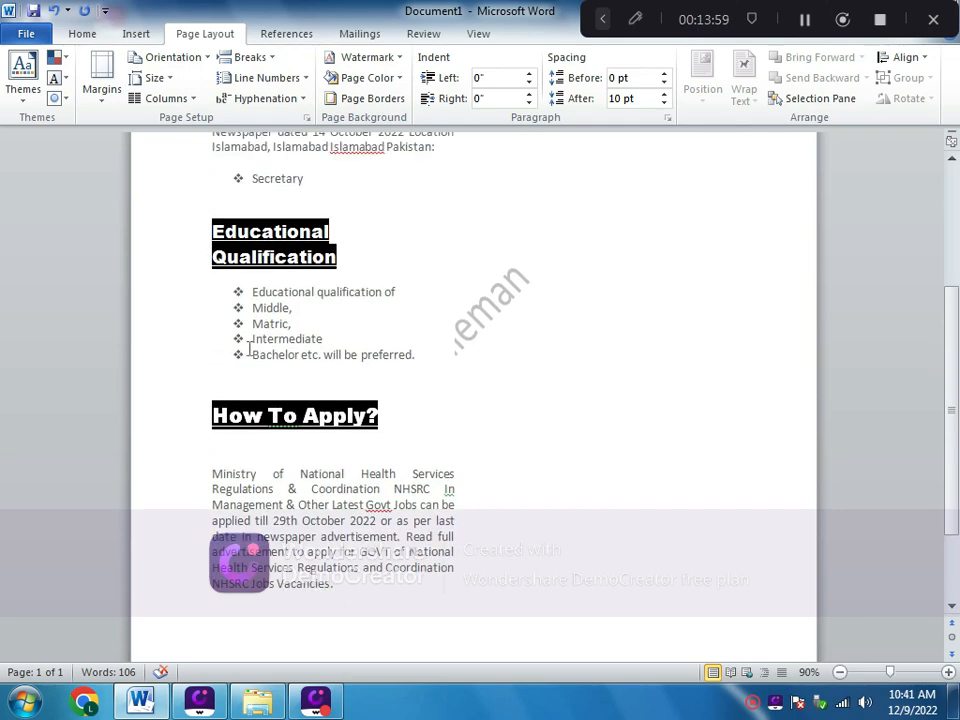
scroll(236, 352, up, 2)
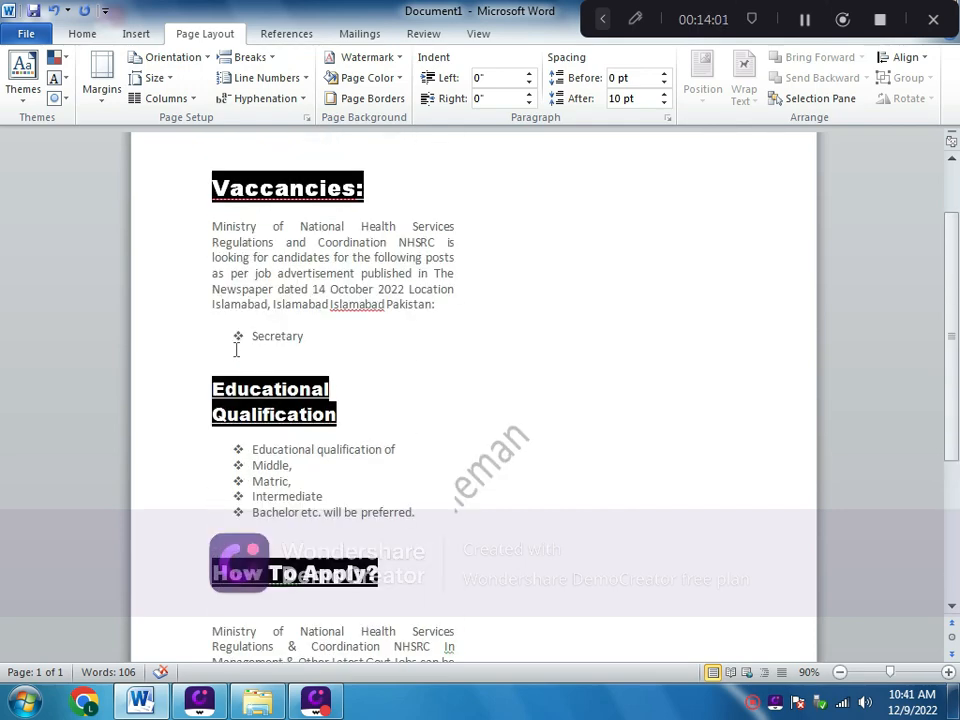
Undo the two-column layout and set the zoom to 100%.
key(ctrl+z)
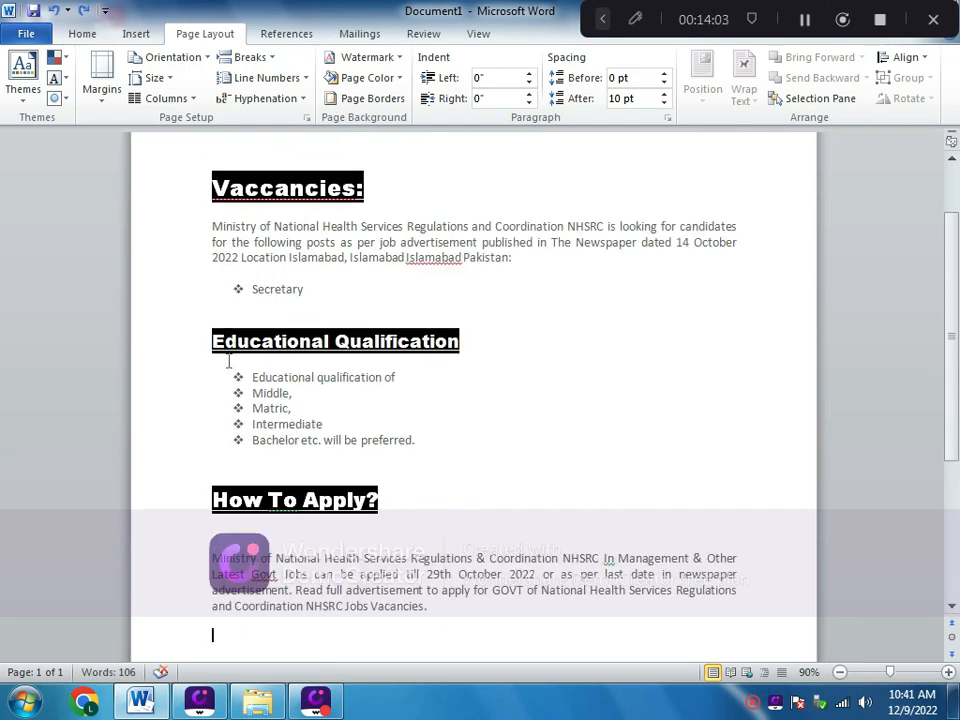
scroll(354, 399, up, 2)
click(948, 672)
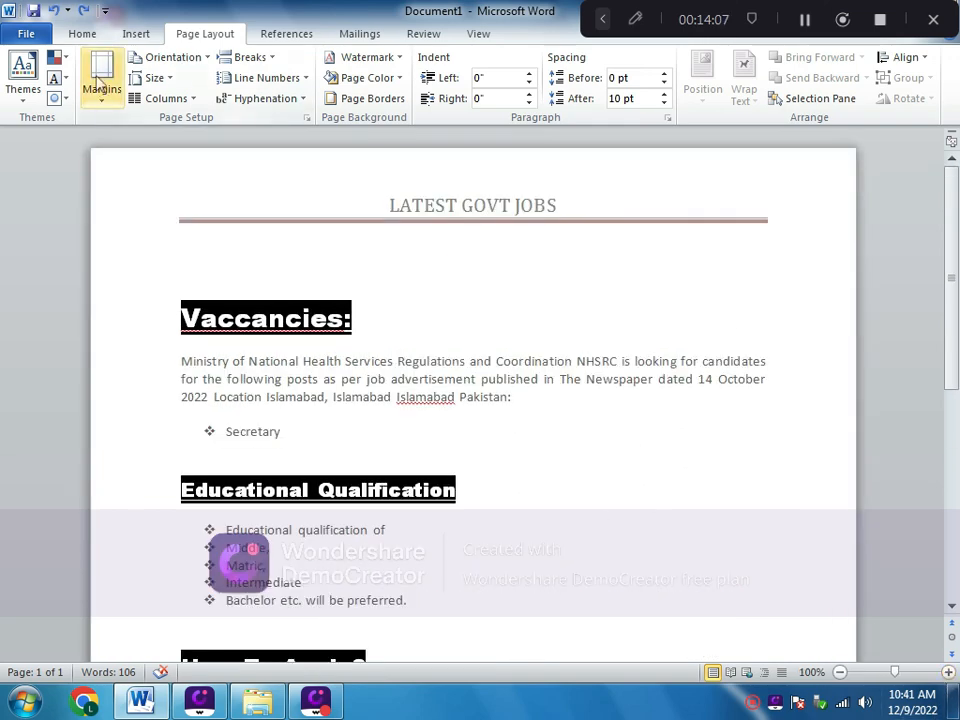
Apply dark red paragraph shading to the "Vaccancies:" heading.
click(83, 35)
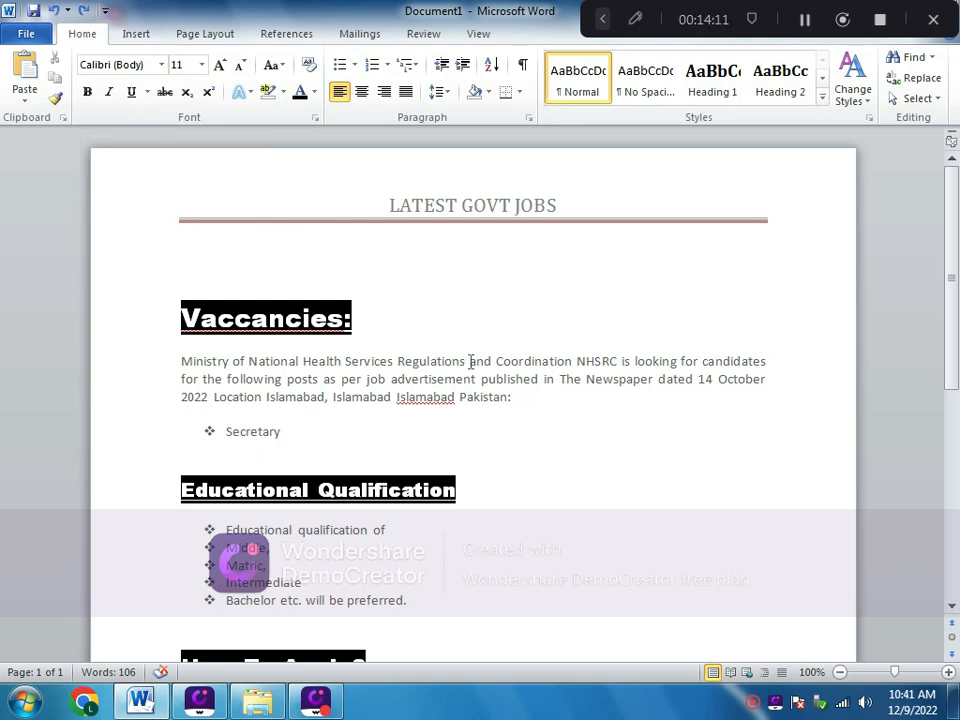
scroll(464, 360, down, 1)
scroll(464, 360, up, 1)
drag(384, 308, 210, 302)
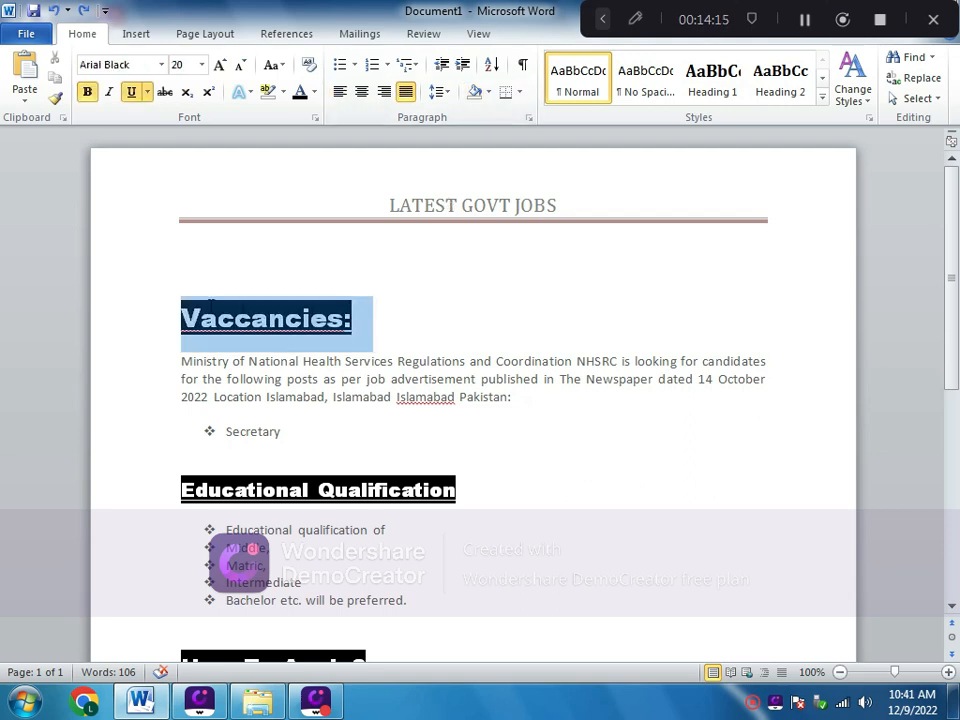
click(489, 92)
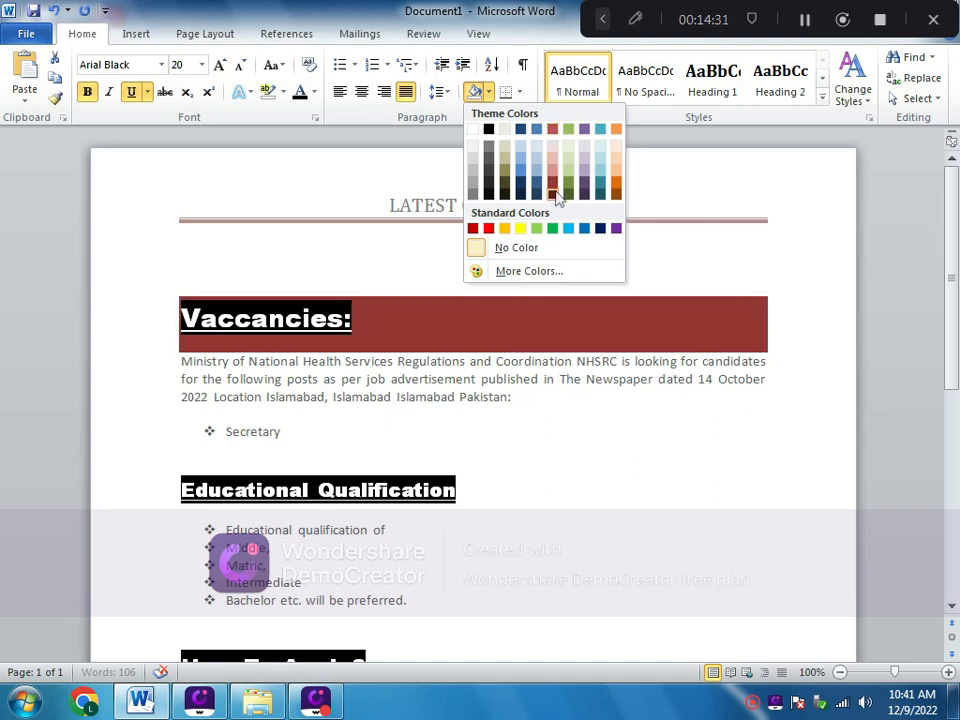
click(474, 229)
scroll(470, 240, down, 1)
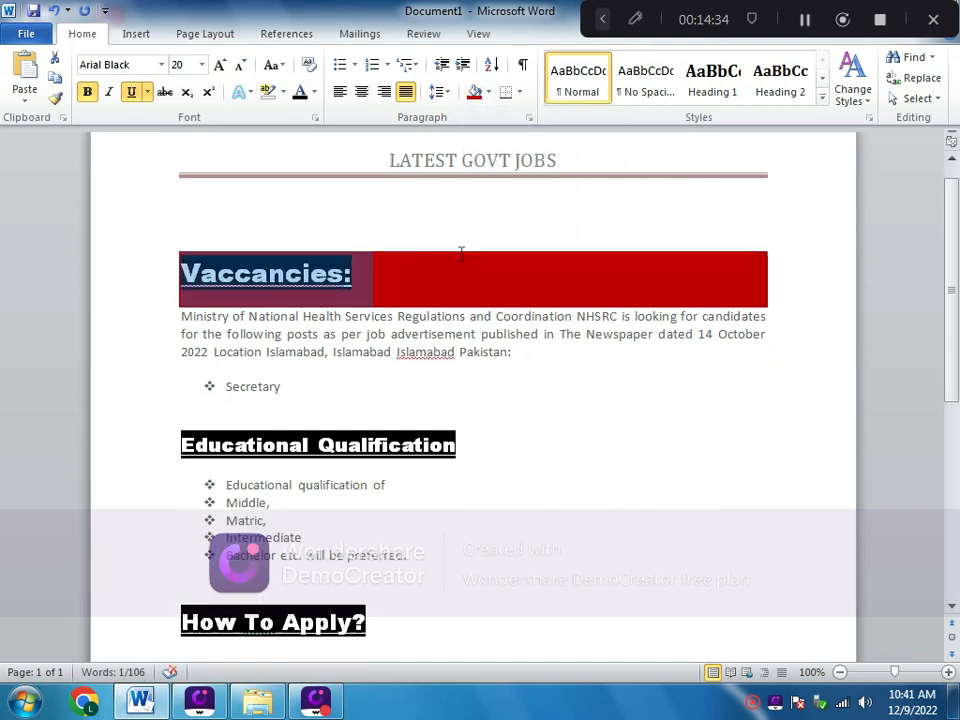
Apply the same dark red shading to the "Educational Qualification" and "How To Apply?" headings, then review the page.
drag(472, 442, 182, 445)
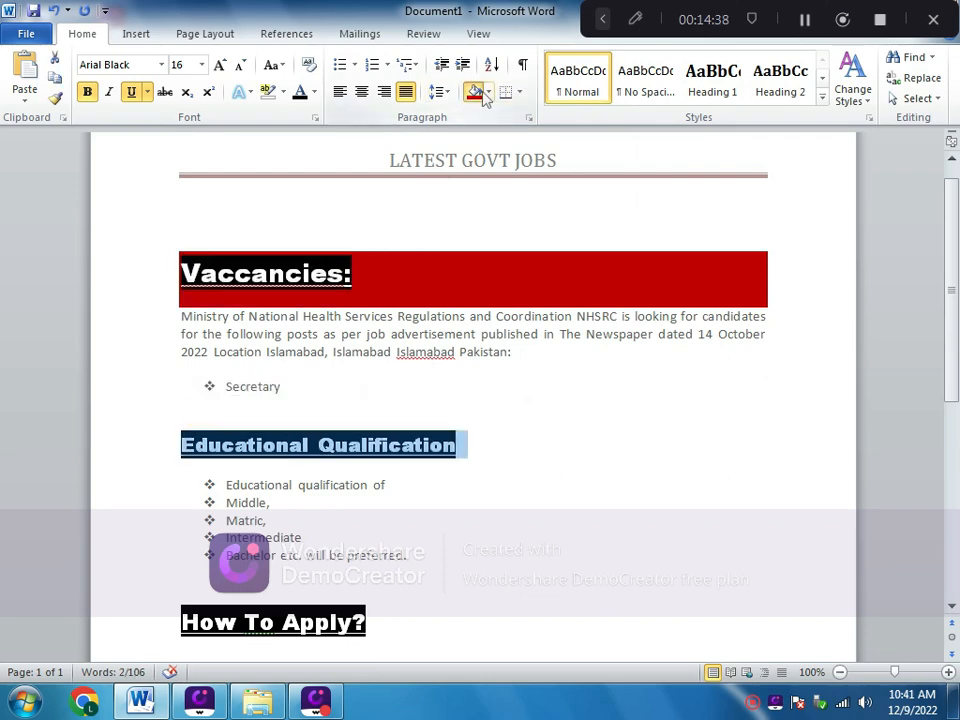
click(478, 92)
scroll(463, 445, down, 1)
scroll(462, 445, down, 2)
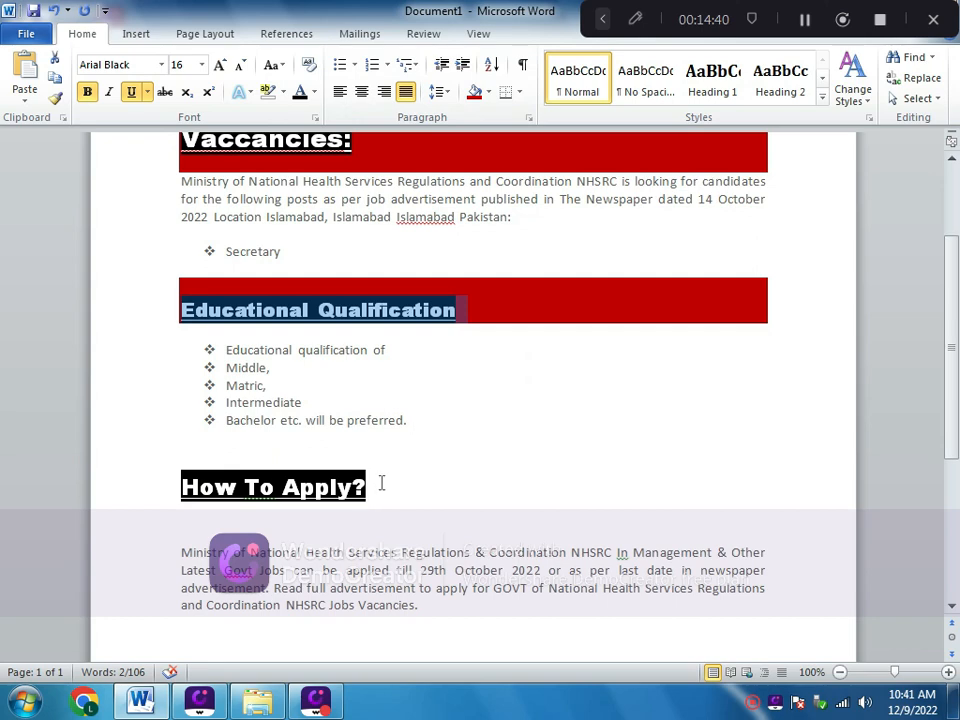
drag(381, 486, 182, 488)
click(478, 92)
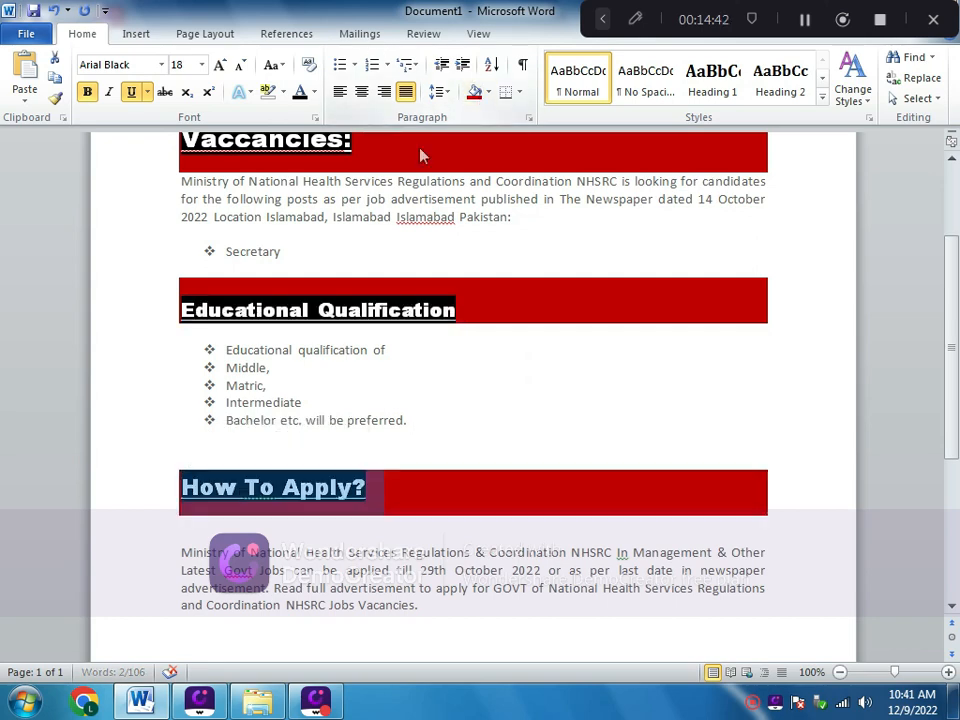
click(413, 458)
scroll(413, 460, up, 4)
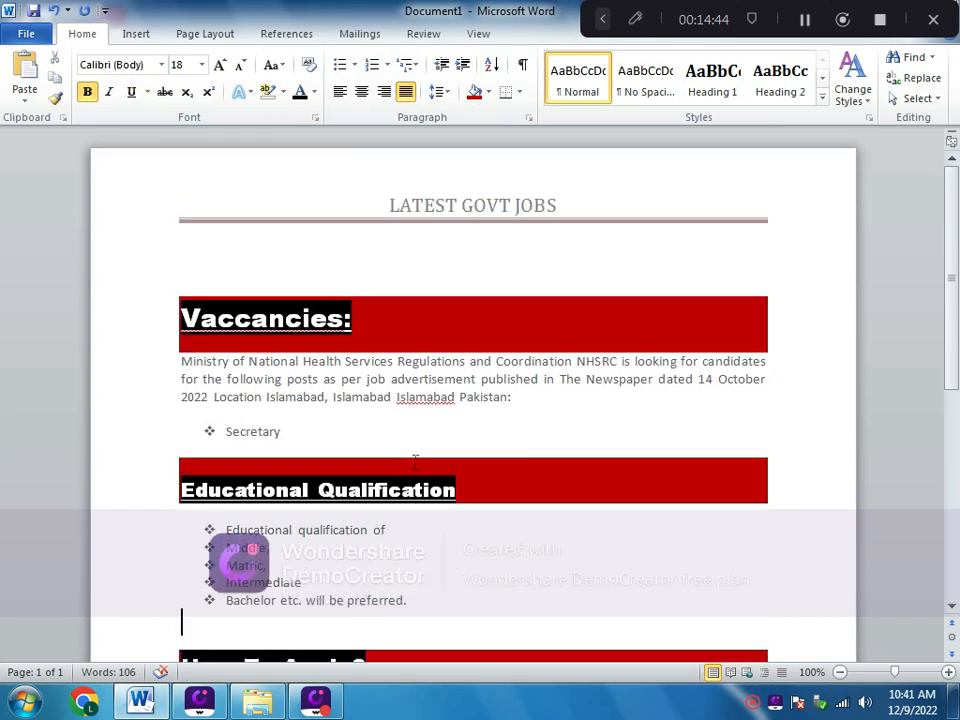
scroll(411, 452, down, 10)
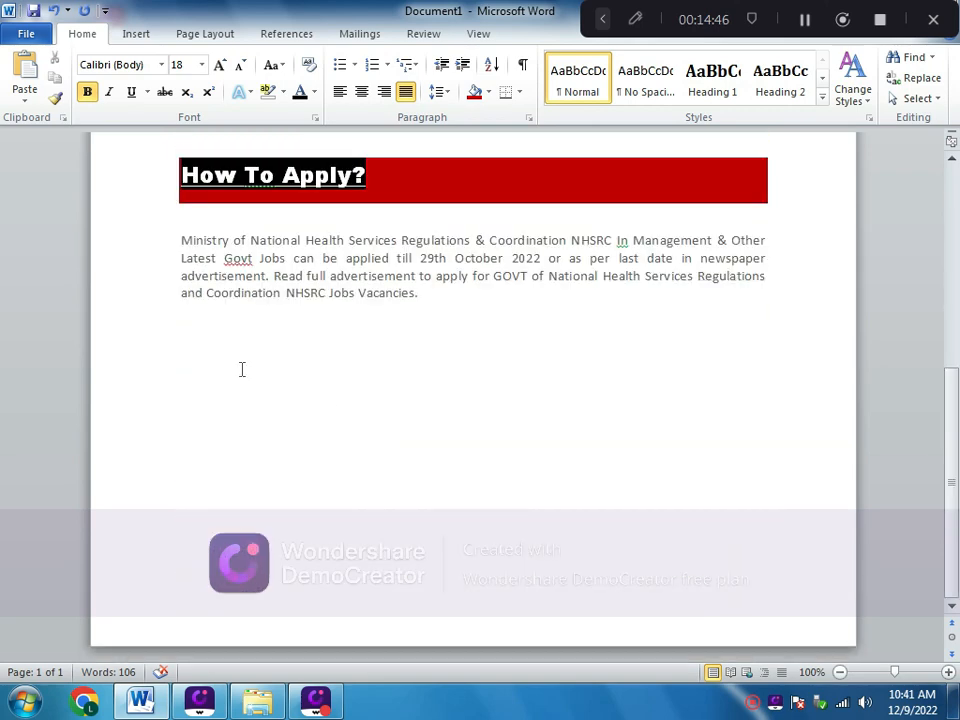
click(199, 354)
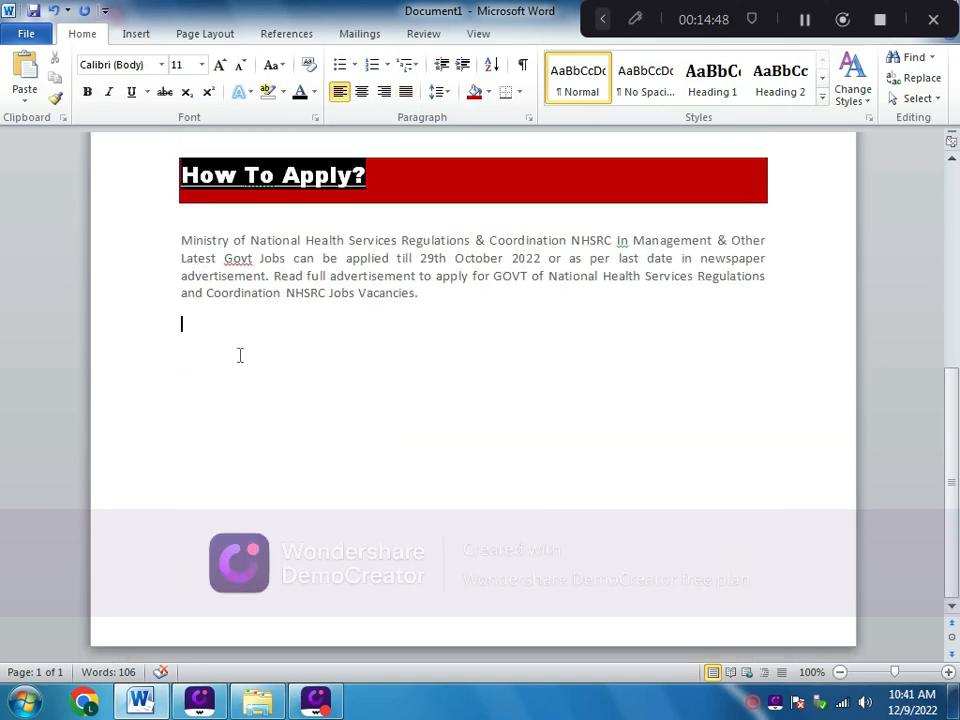
scroll(405, 192, up, 3)
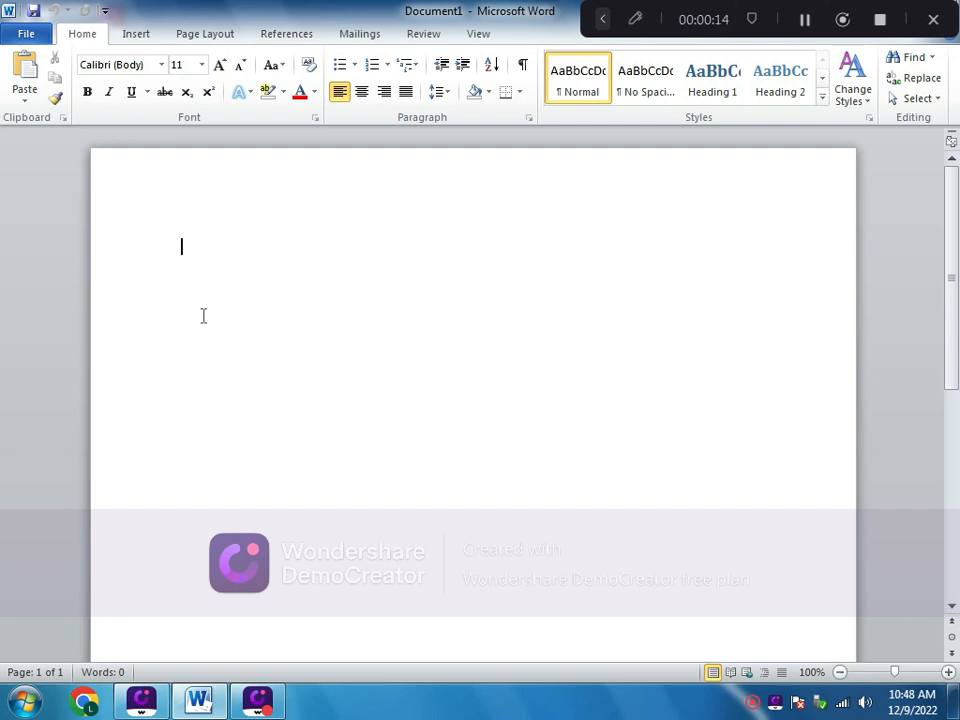
Insert a table with 4 columns and 8 rows in the blank document.
click(130, 34)
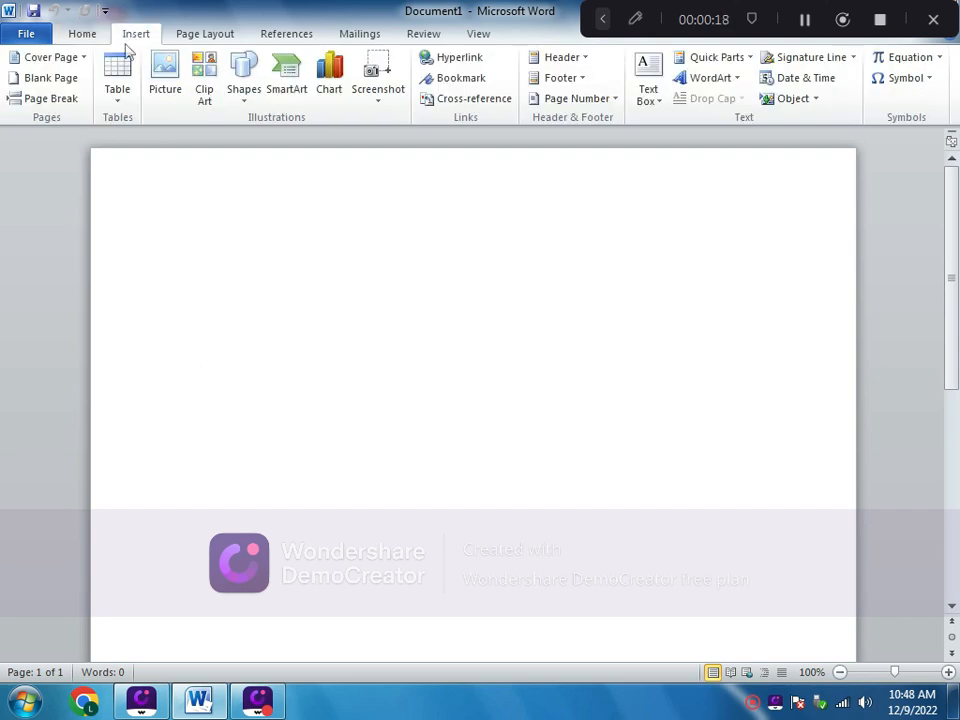
click(115, 80)
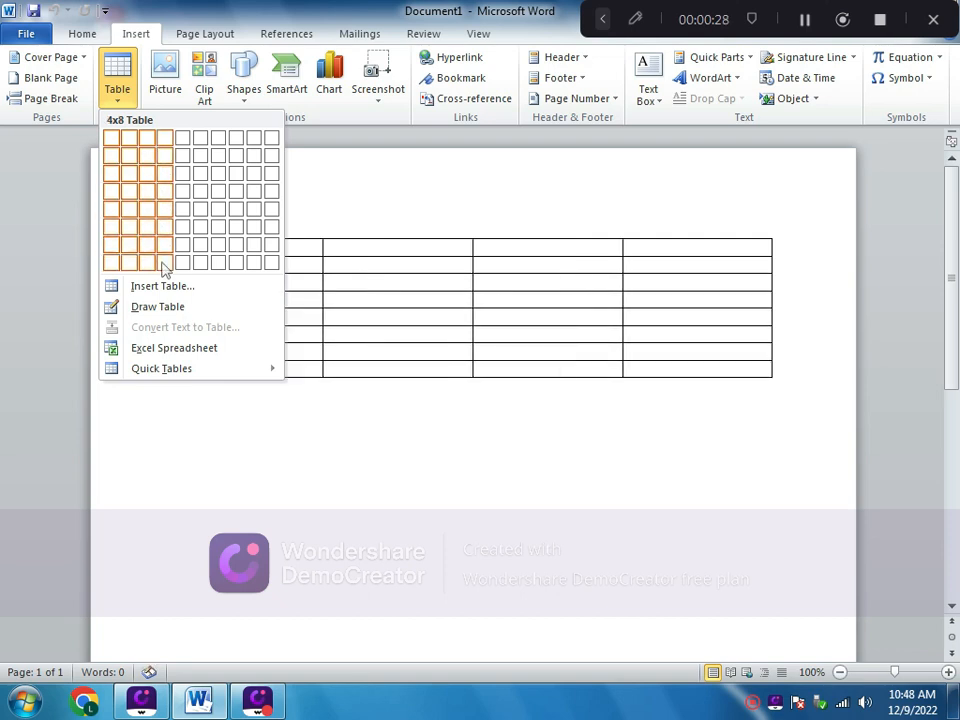
click(163, 266)
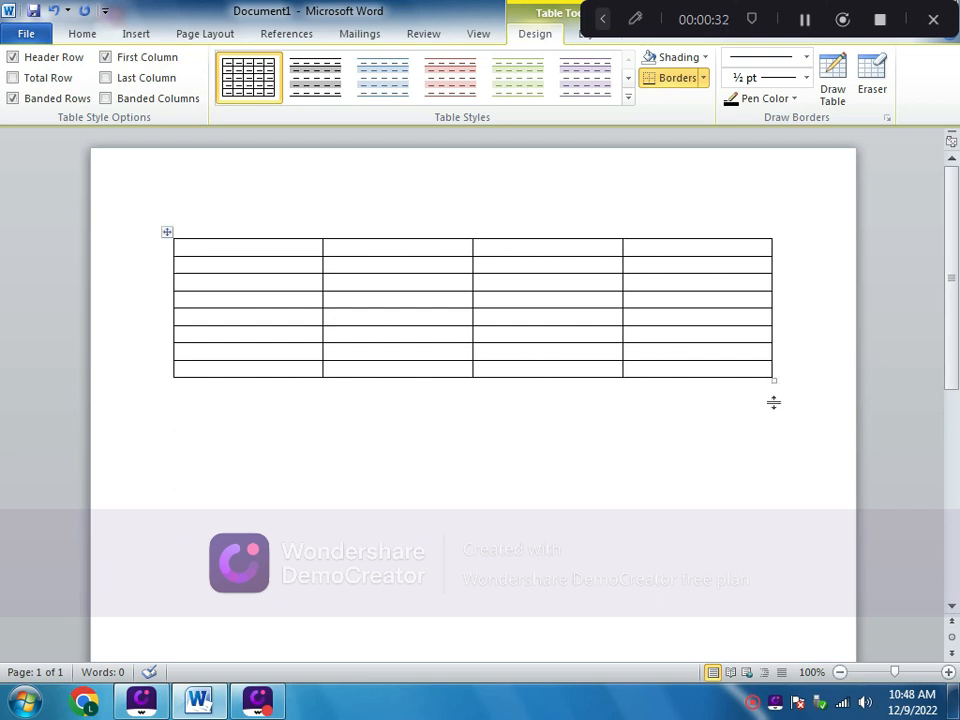
Resize the table so it is slightly narrower with much taller rows, and apply the aqua banded grid table style.
drag(773, 381, 712, 566)
drag(688, 580, 686, 610)
scroll(286, 429, down, 1)
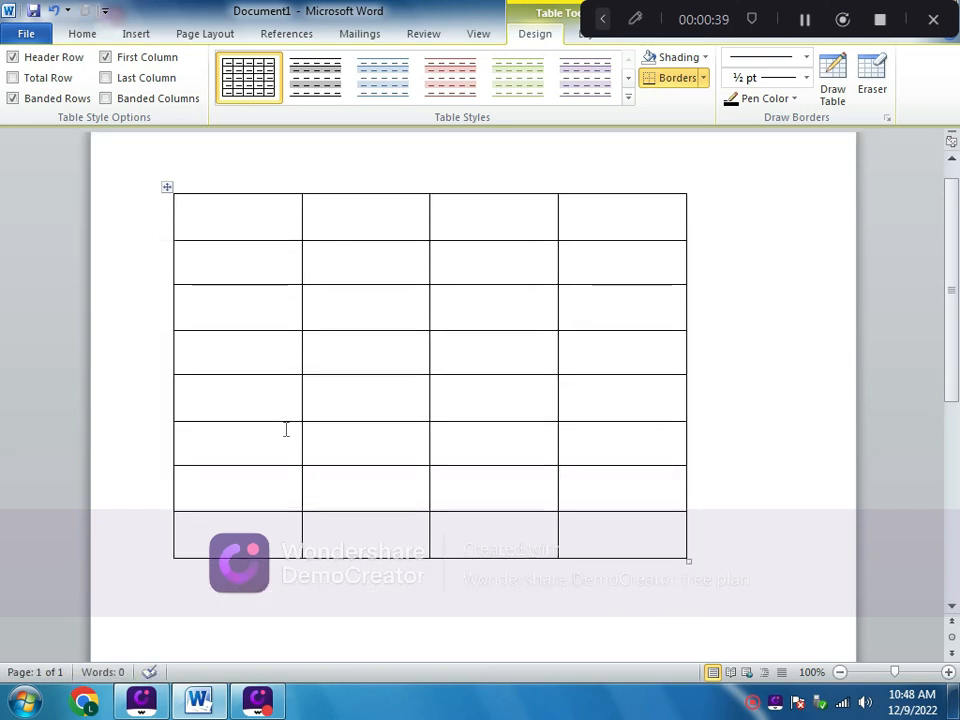
click(627, 104)
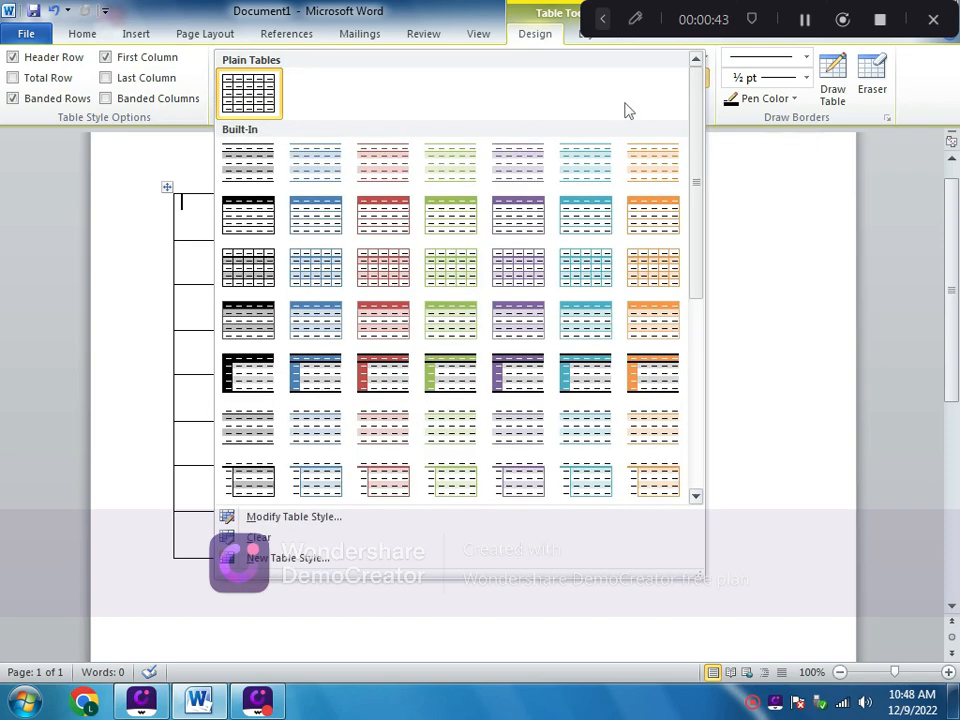
click(585, 278)
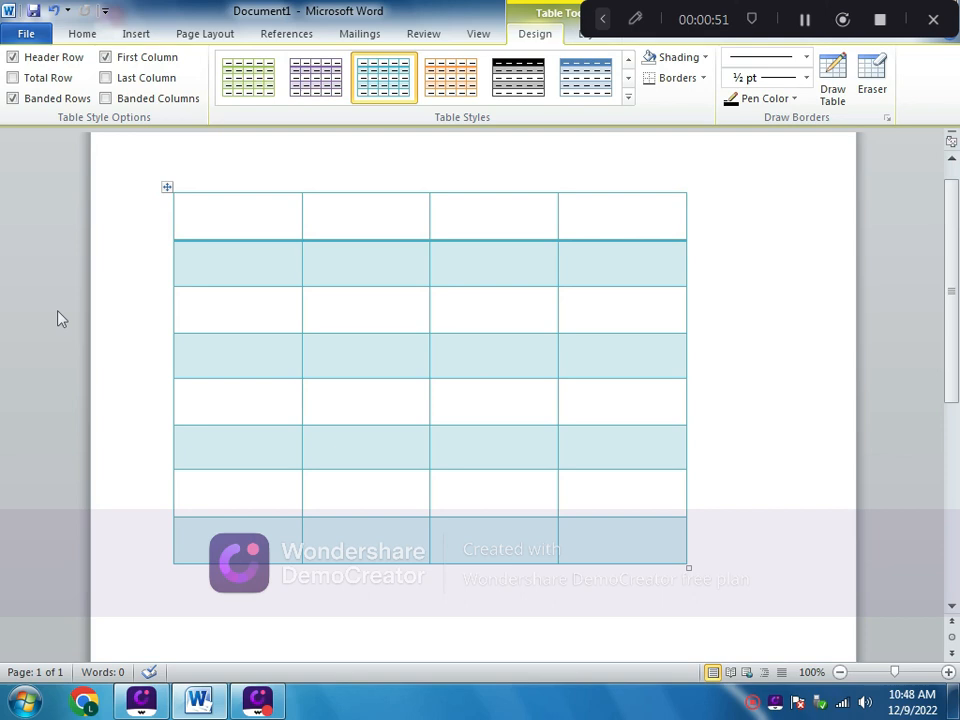
Enter "SR#" as the heading of the table's first column.
key(Up)
text(sR)
key(BackSpace)
key(BackSpace)
text(sR)
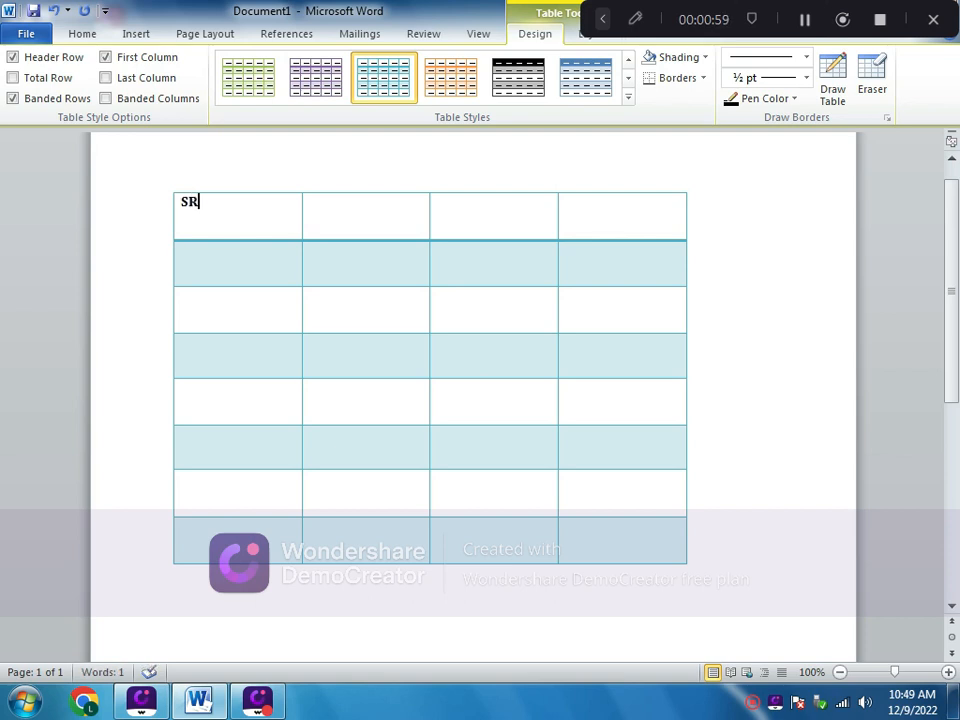
text(#)
Number the first four rows under the SR# heading 01, 02, 03 and 04.
click(188, 268)
text(01)
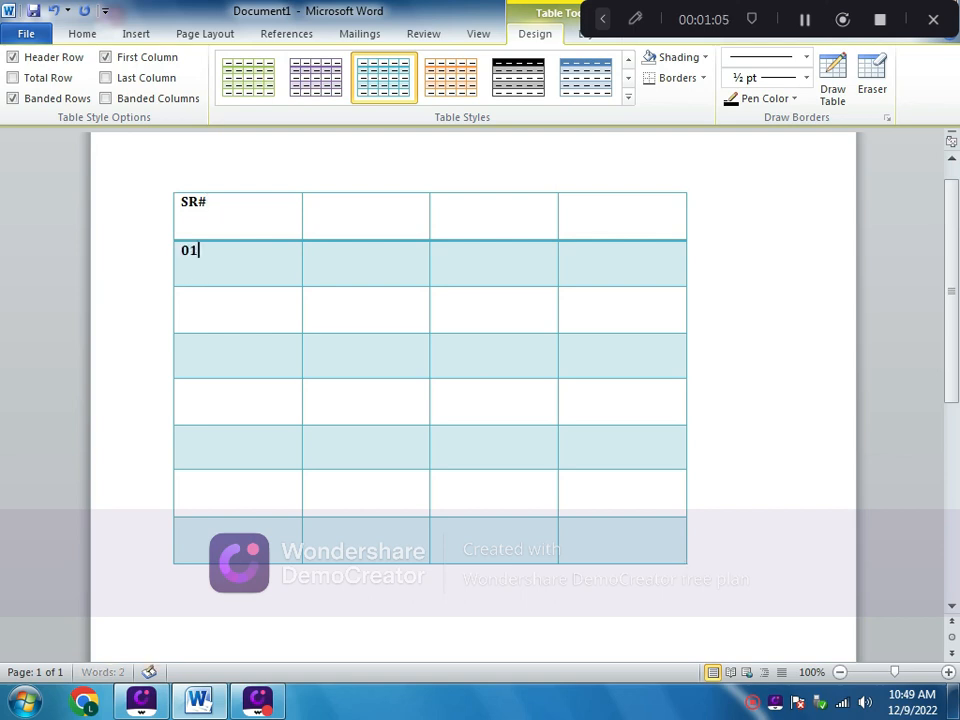
click(200, 312)
text(02)
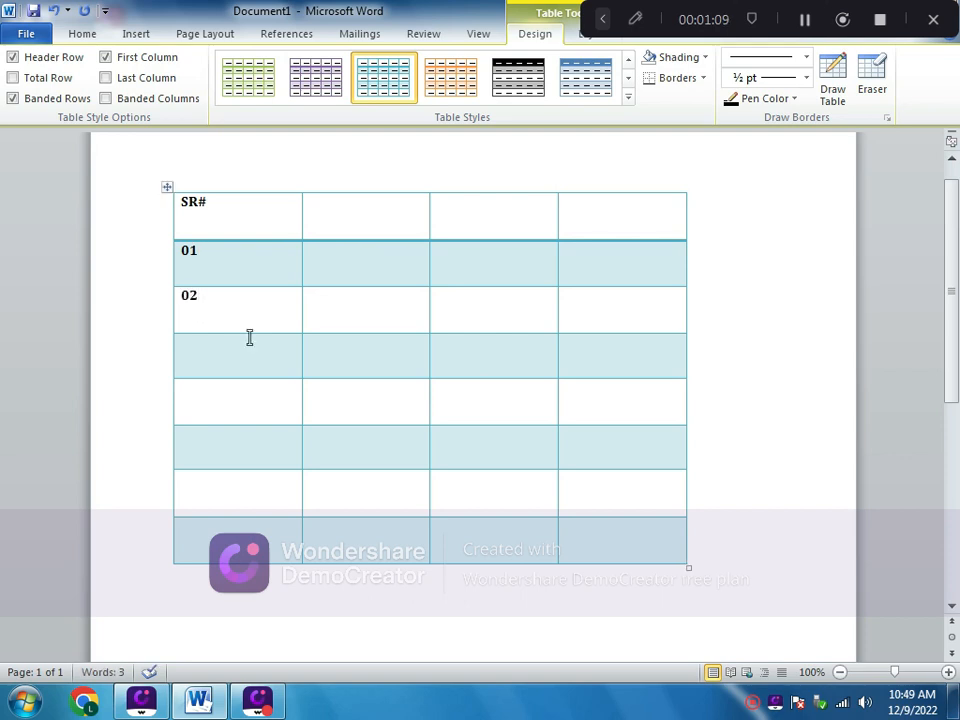
click(234, 351)
text(03)
click(189, 404)
text(04)
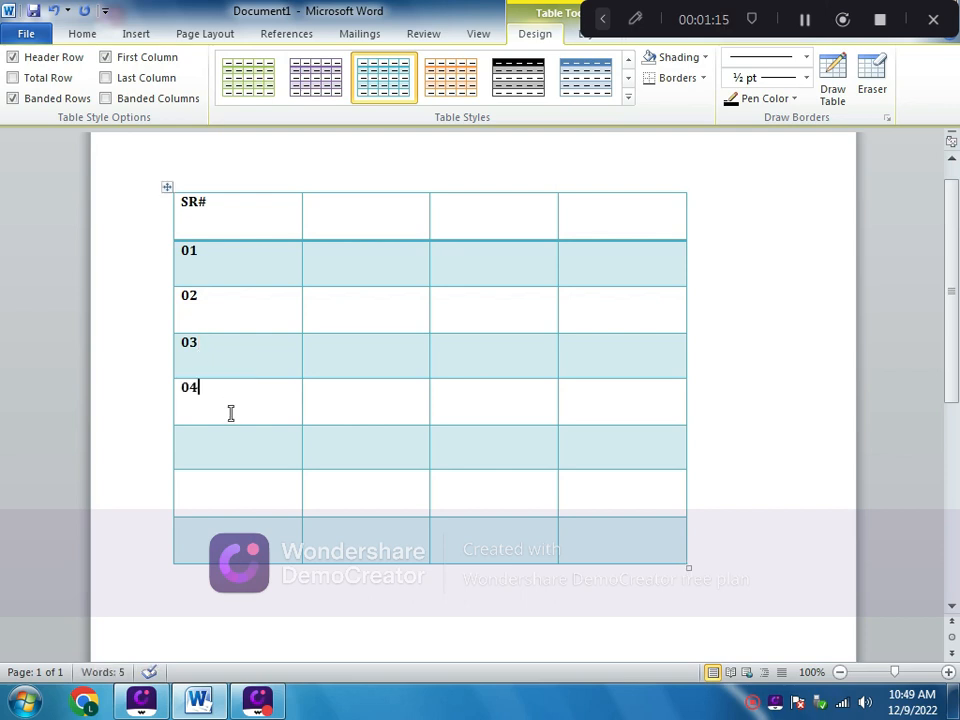
Number the remaining three rows of the SR# column 05, 06 and 07.
click(174, 440)
click(185, 440)
text(05)
click(183, 484)
text(06)
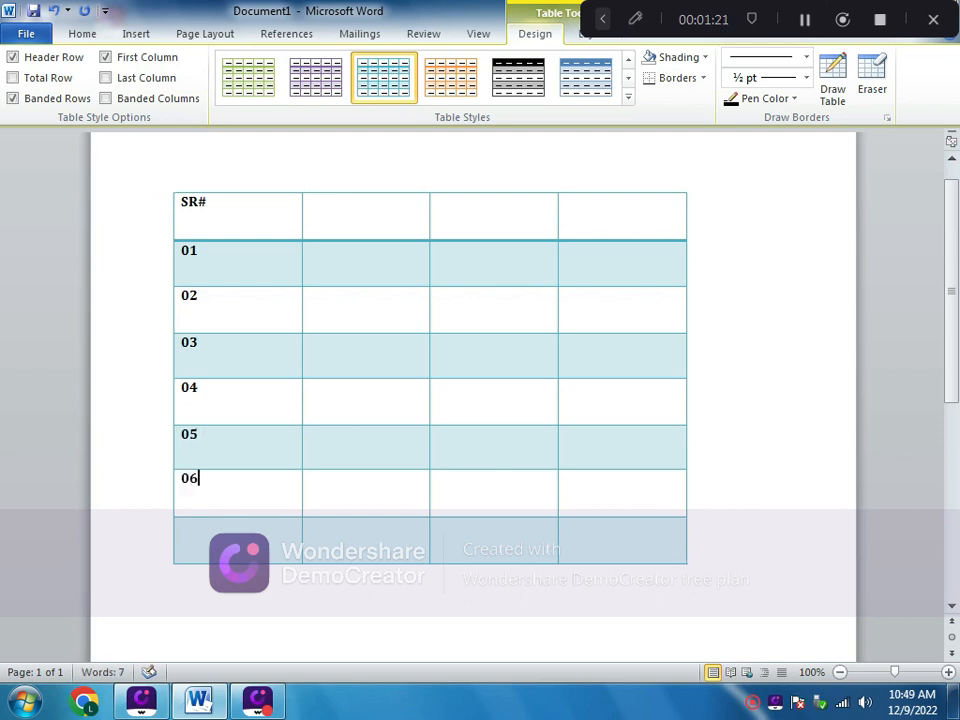
click(195, 531)
text(07)
Insert a second table with 4 columns and 8 rows below the numbered table.
click(217, 593)
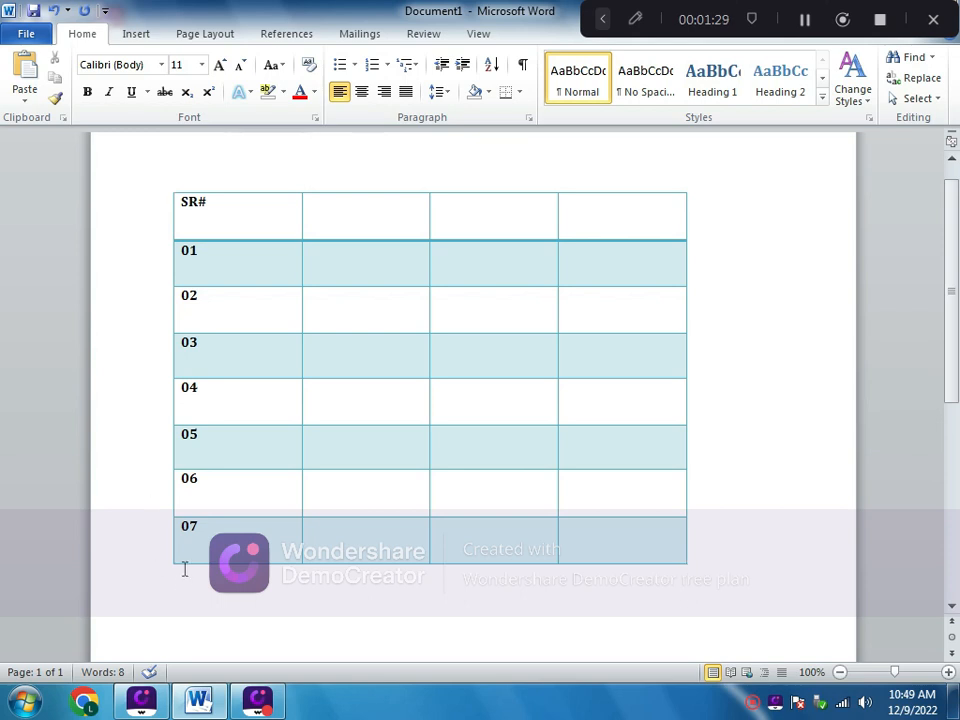
click(135, 34)
click(120, 84)
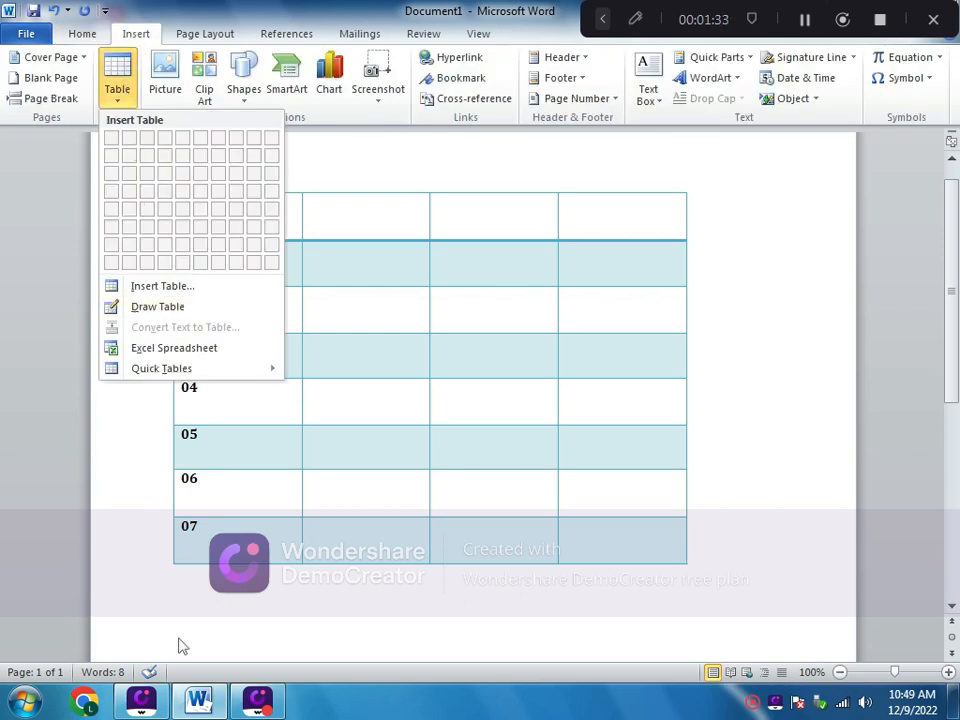
click(186, 612)
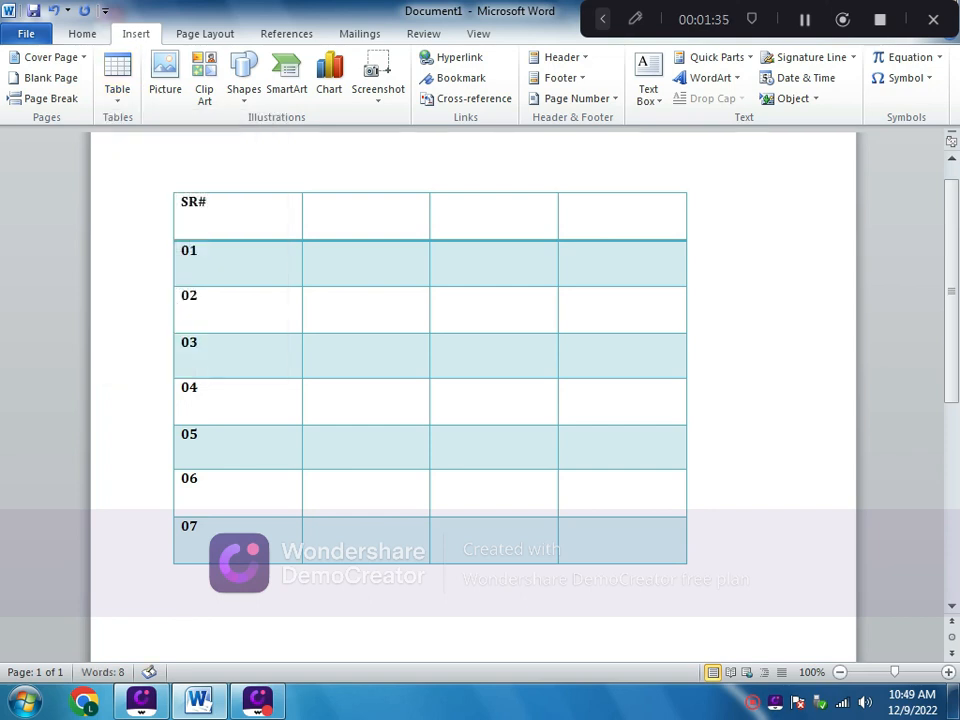
click(117, 78)
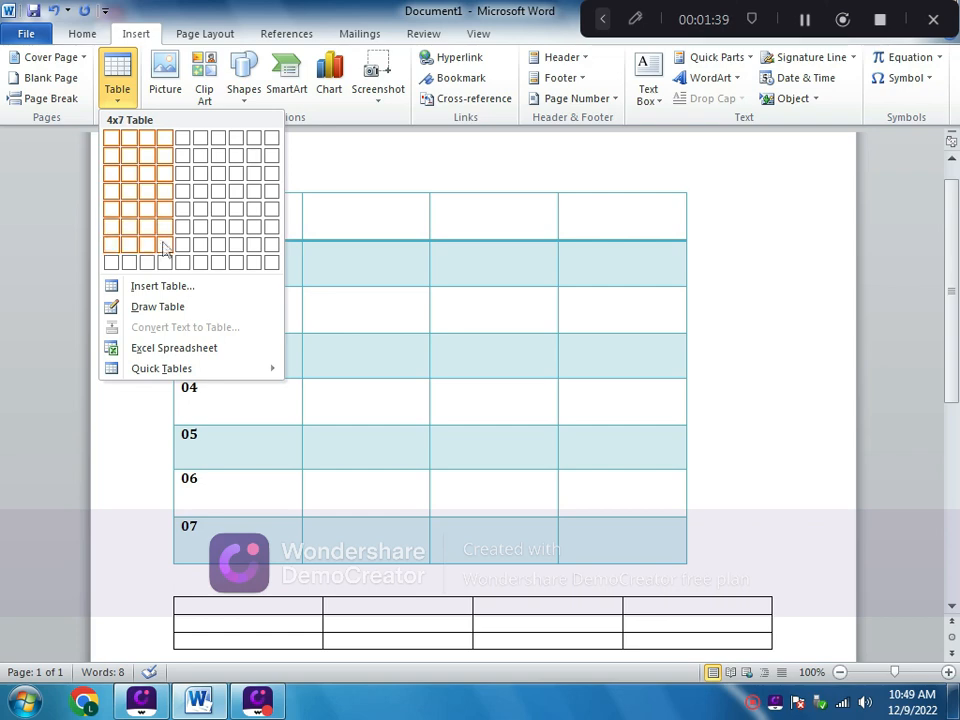
click(167, 263)
Join the new table to the end of the numbered table so its rows continue in the same style.
scroll(180, 495, down, 2)
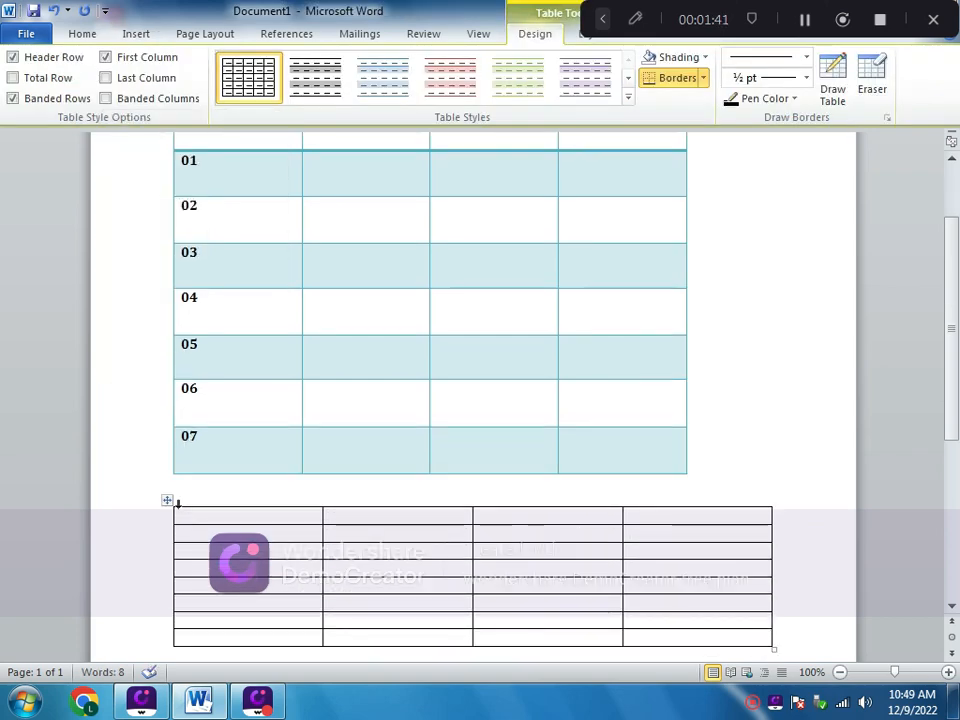
mouse_move(167, 489)
mouse_down()
mouse_move(172, 500)
mouse_move(166, 470)
mouse_move(159, 480)
mouse_up()
click(166, 500)
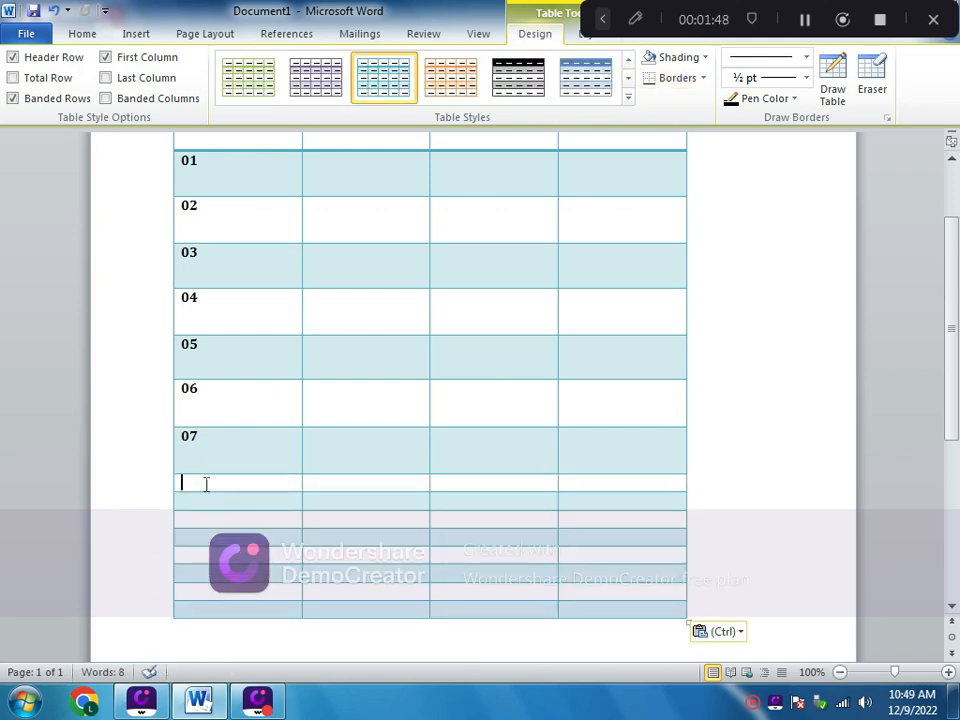
Make the eight added rows taller by adding a blank line in each first-column cell, then review the whole table.
key(Return)
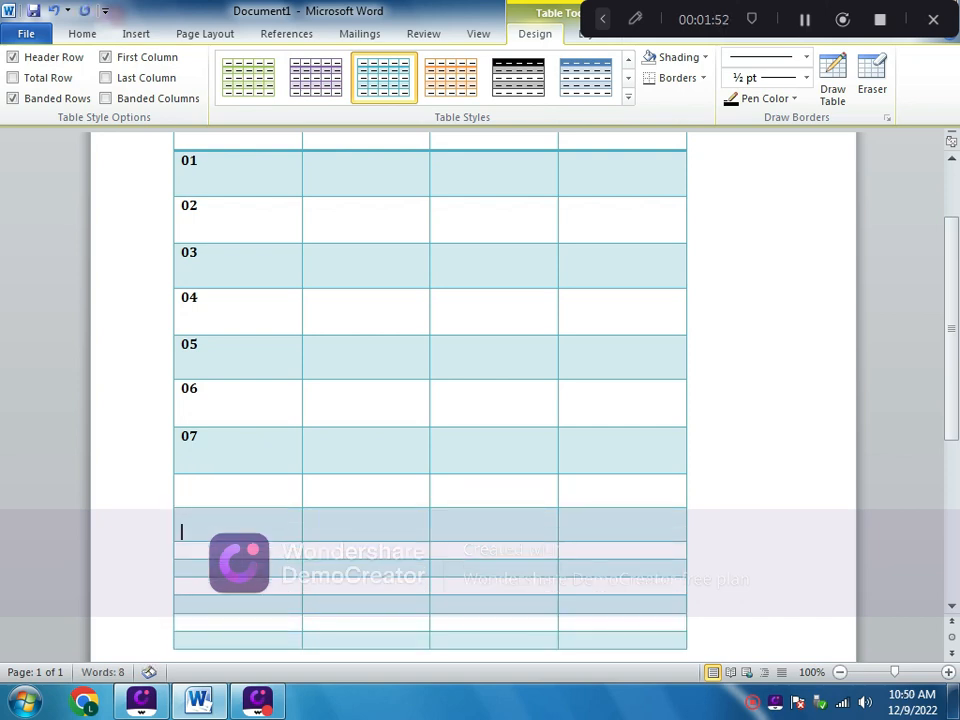
key(Return)
key(Return)
key(Return)
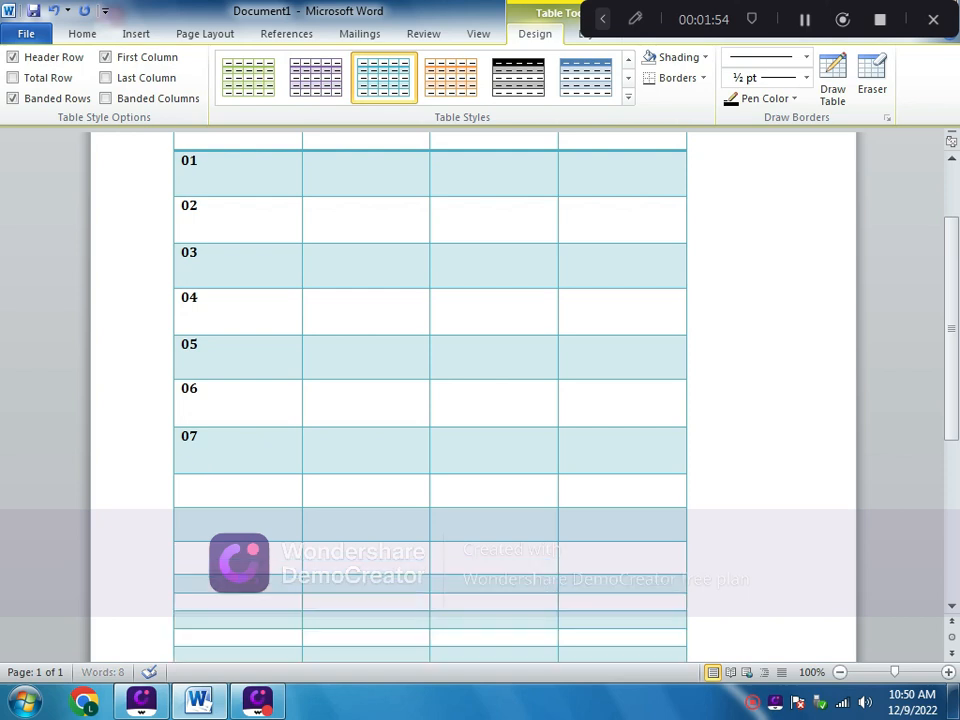
key(Return)
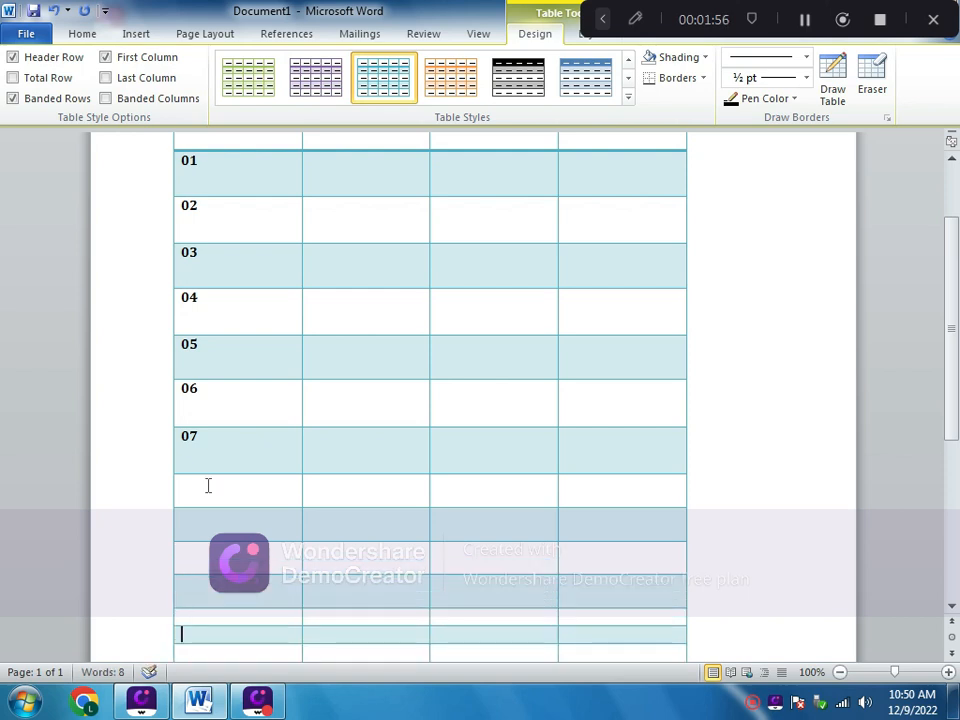
key(Return)
key(Return)
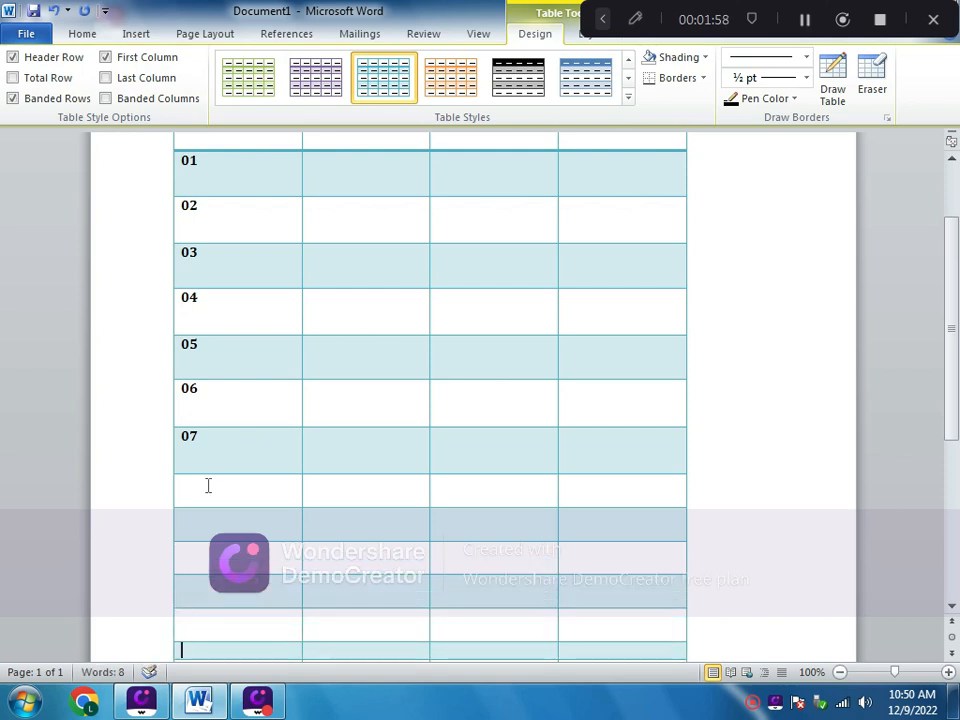
key(Down)
key(Return)
key(Down)
key(Return)
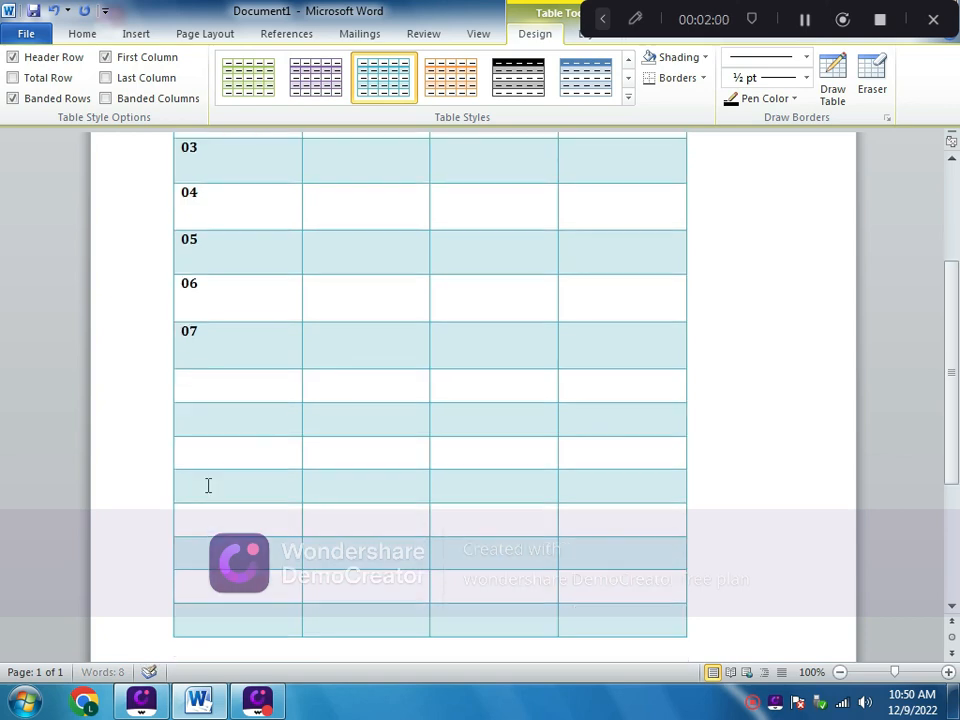
scroll(216, 485, up, 1)
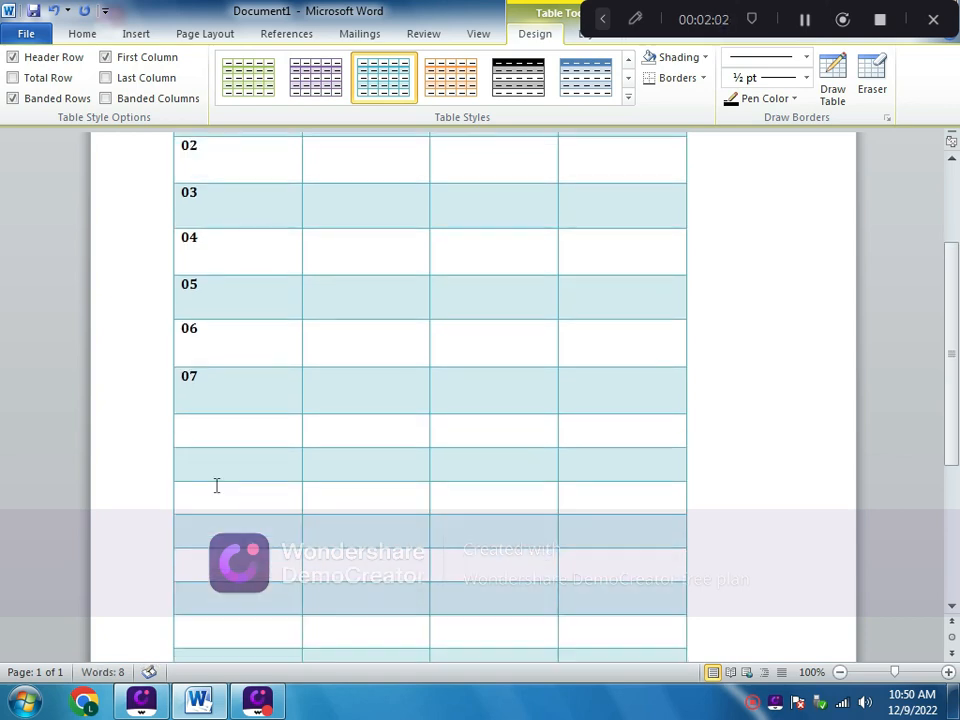
scroll(216, 485, up, 4)
scroll(214, 487, down, 2)
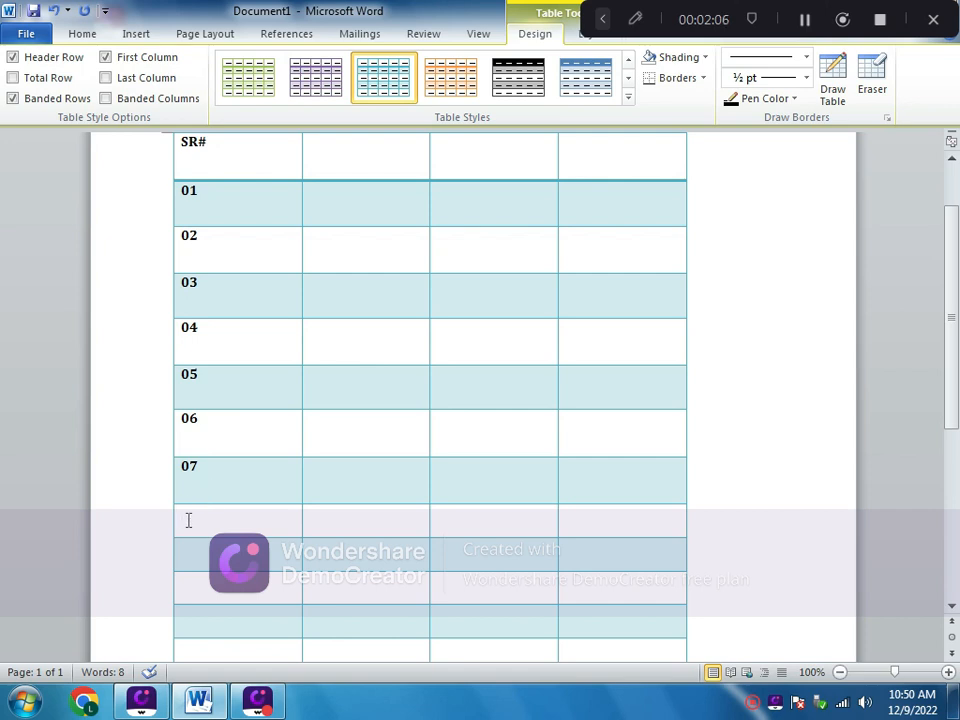
Number the next three rows of the SR# column 08, 09 and 10.
text(08)
click(199, 553)
text(09)
click(184, 584)
text(10)
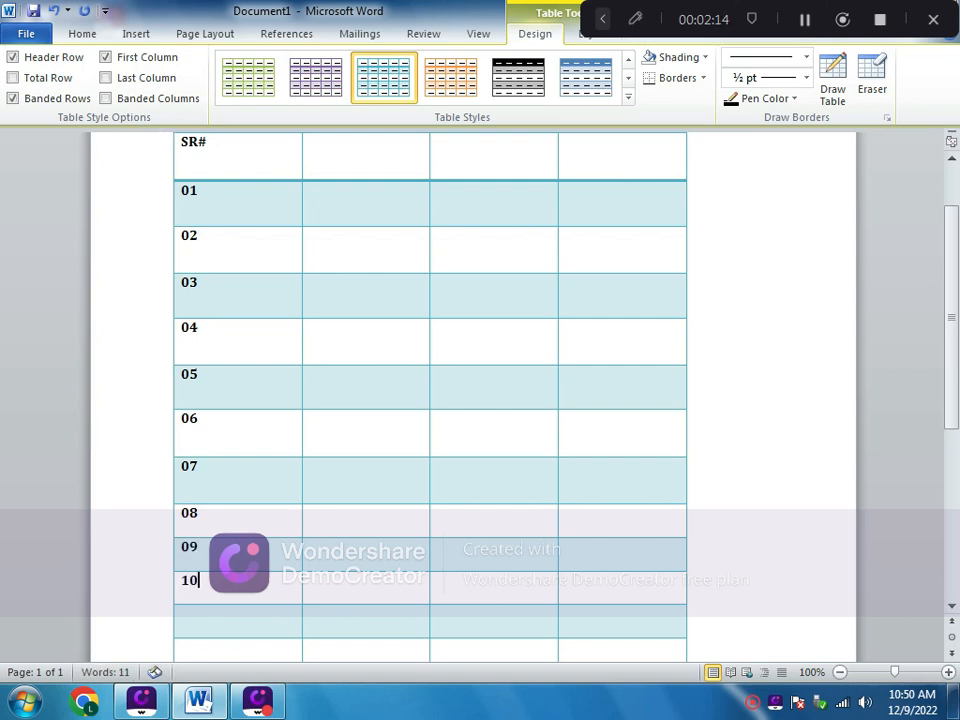
Delete all the empty rows below row 10, then review the shortened table.
scroll(197, 594, down, 1)
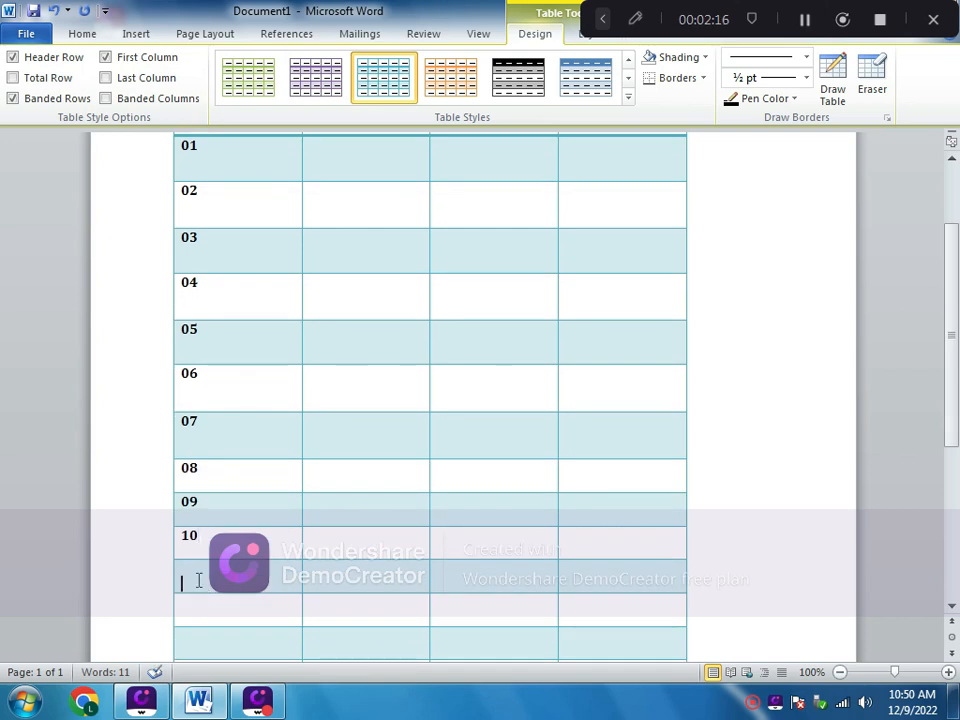
drag(197, 578, 630, 630)
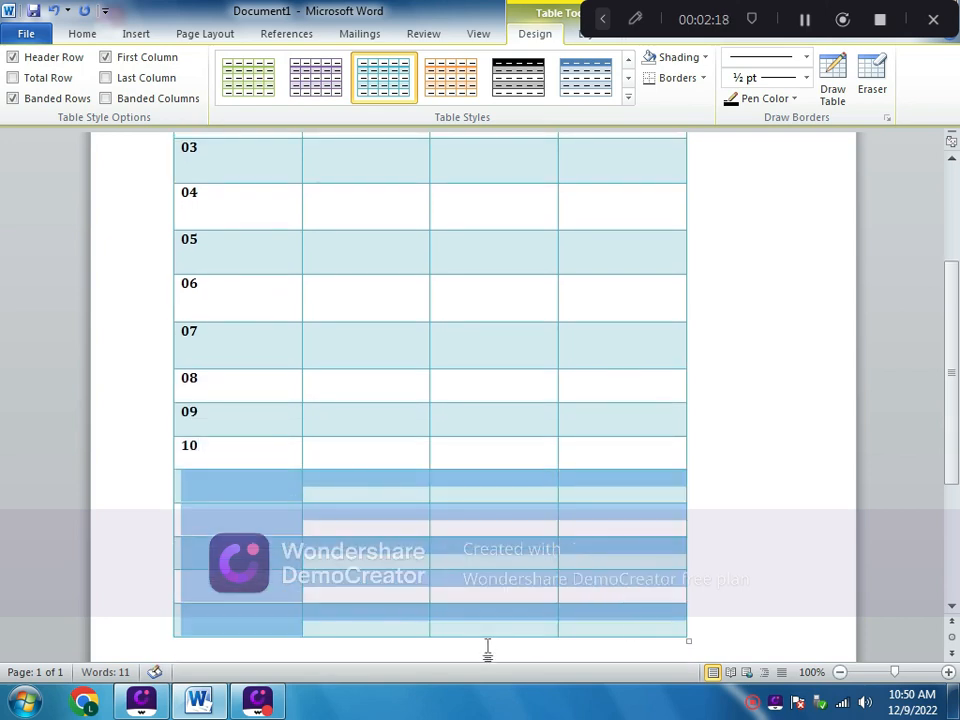
key(BackSpace)
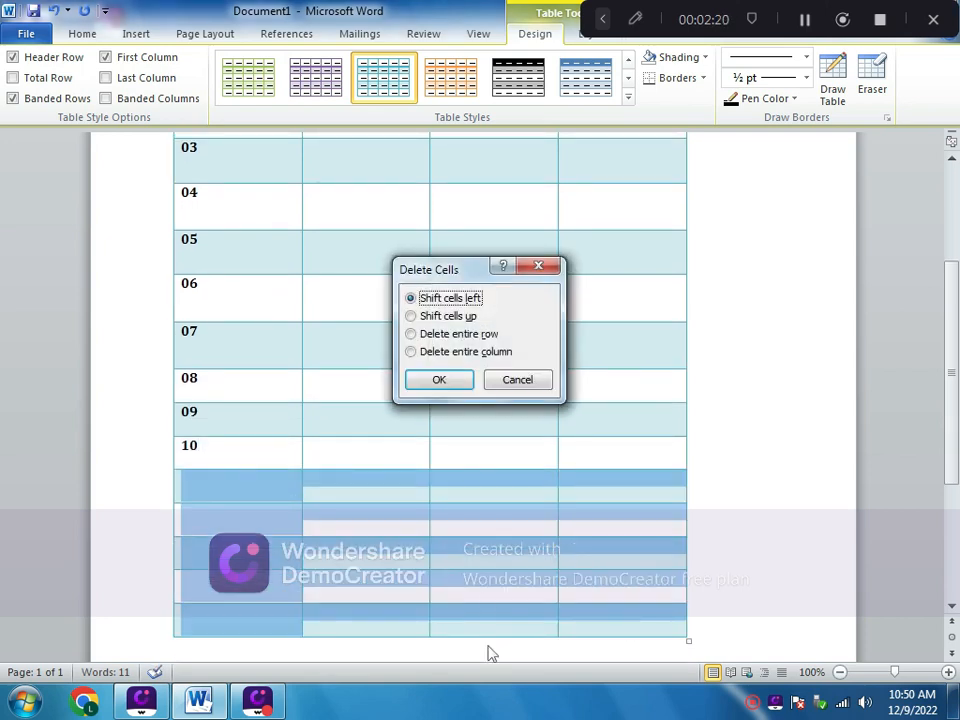
click(430, 383)
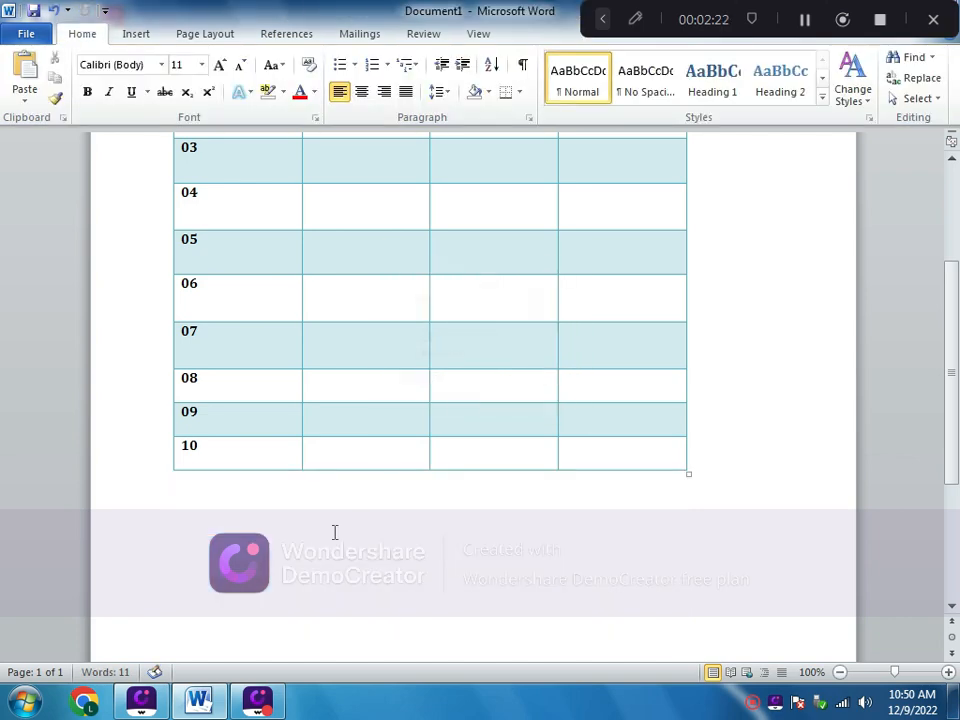
scroll(514, 544, up, 3)
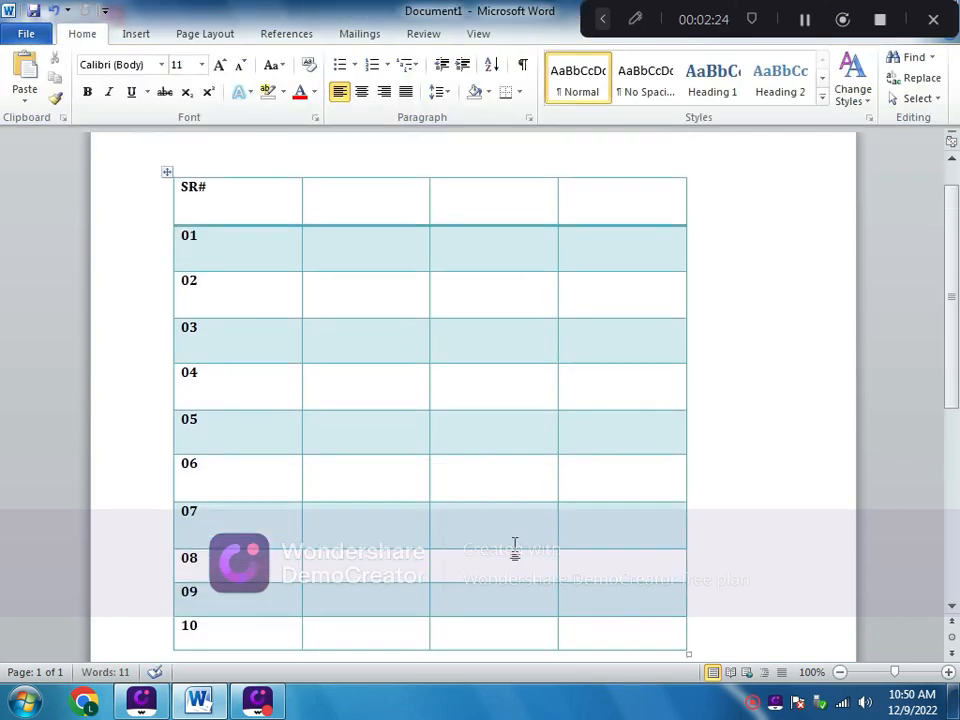
scroll(514, 544, down, 1)
scroll(349, 542, up, 2)
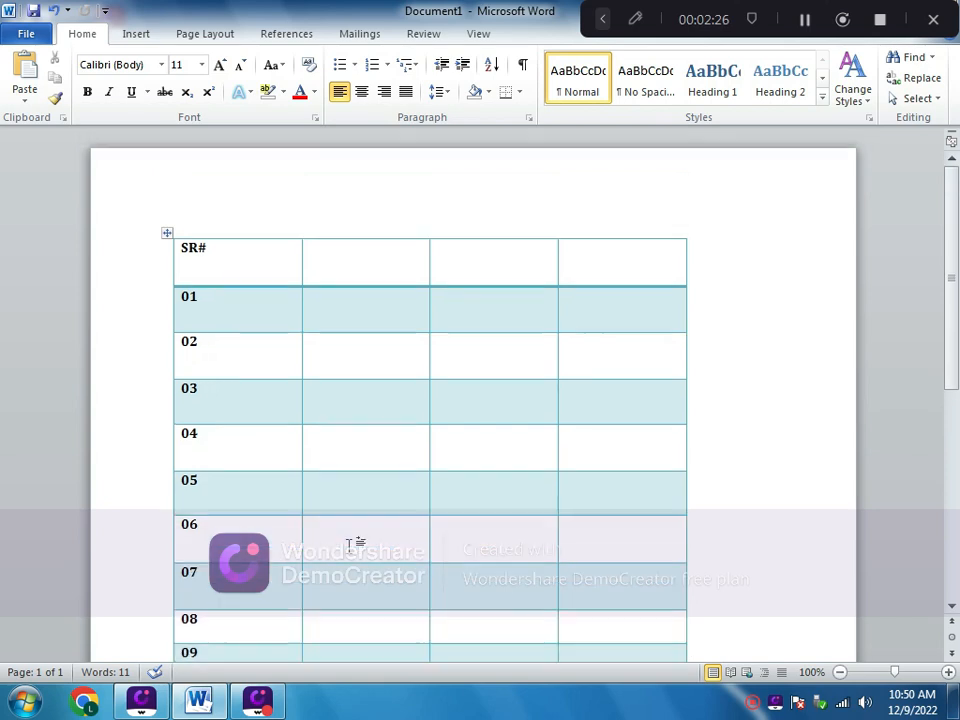
Reduce the height of the header row and rows 01 to 04 so each fits its single line closely.
click(326, 332)
scroll(197, 320, down, 2)
scroll(197, 320, up, 2)
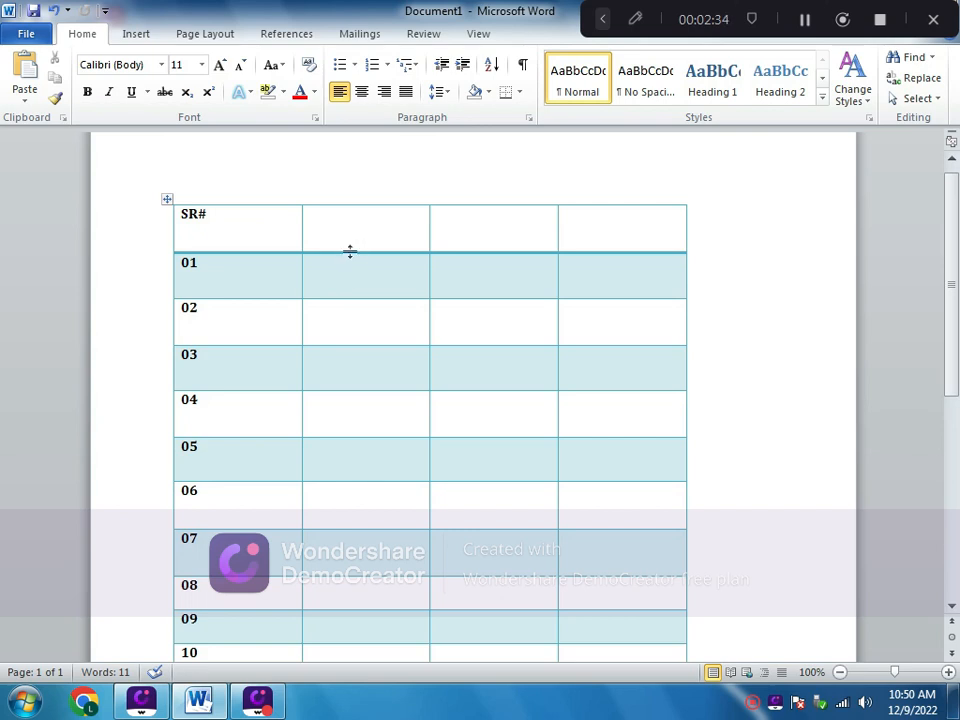
drag(349, 251, 349, 232)
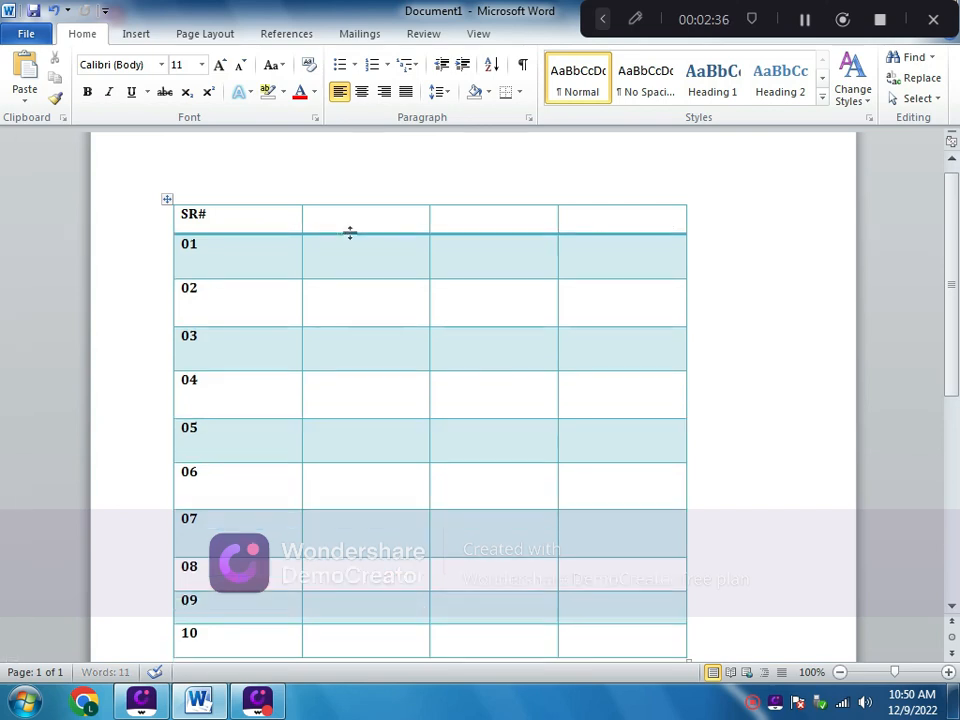
drag(349, 279, 350, 261)
drag(337, 309, 336, 289)
drag(334, 336, 334, 317)
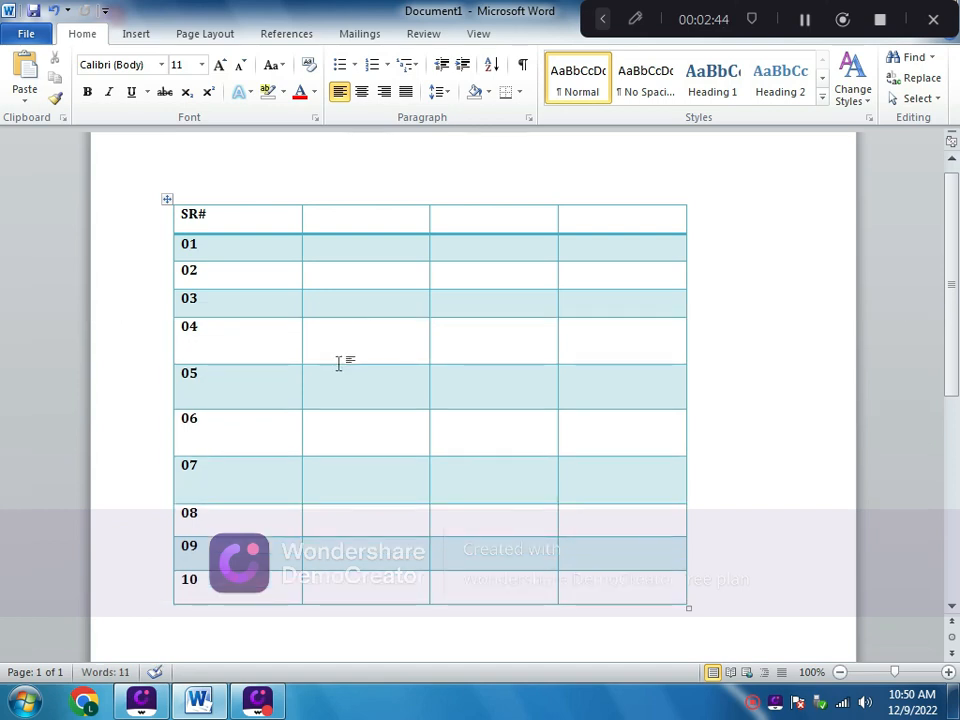
mouse_move(338, 363)
mouse_down()
mouse_move(336, 340)
mouse_move(342, 346)
mouse_up()
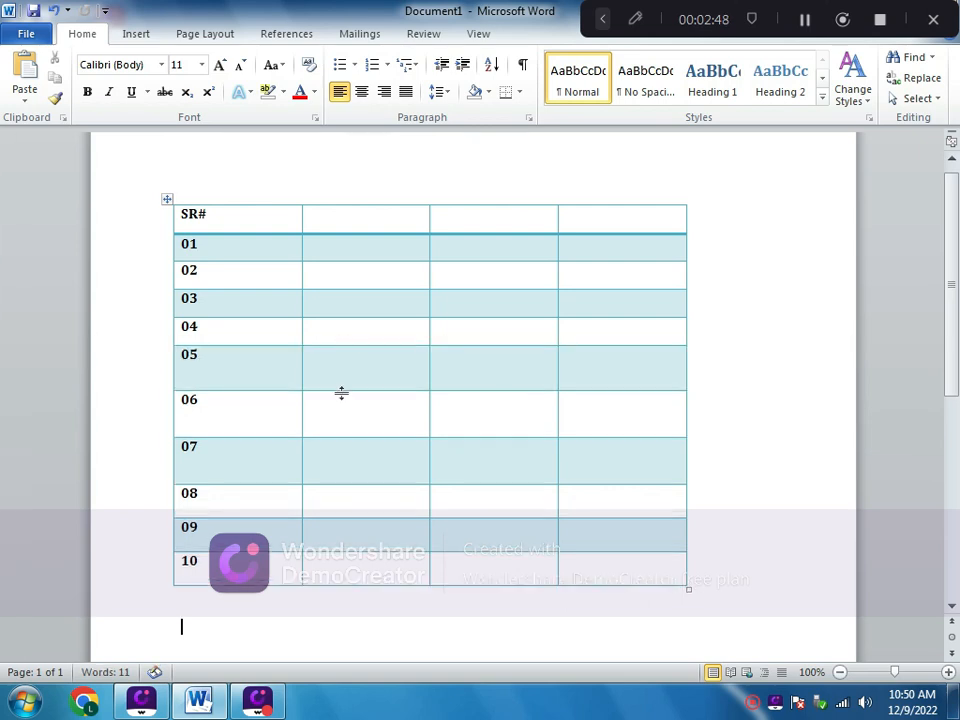
Reduce the height of rows 05, 06 and 07 in the same way.
click(342, 389)
drag(341, 391, 343, 374)
drag(345, 420, 347, 395)
drag(353, 443, 342, 485)
click(284, 455)
click(253, 437)
drag(353, 529, 352, 517)
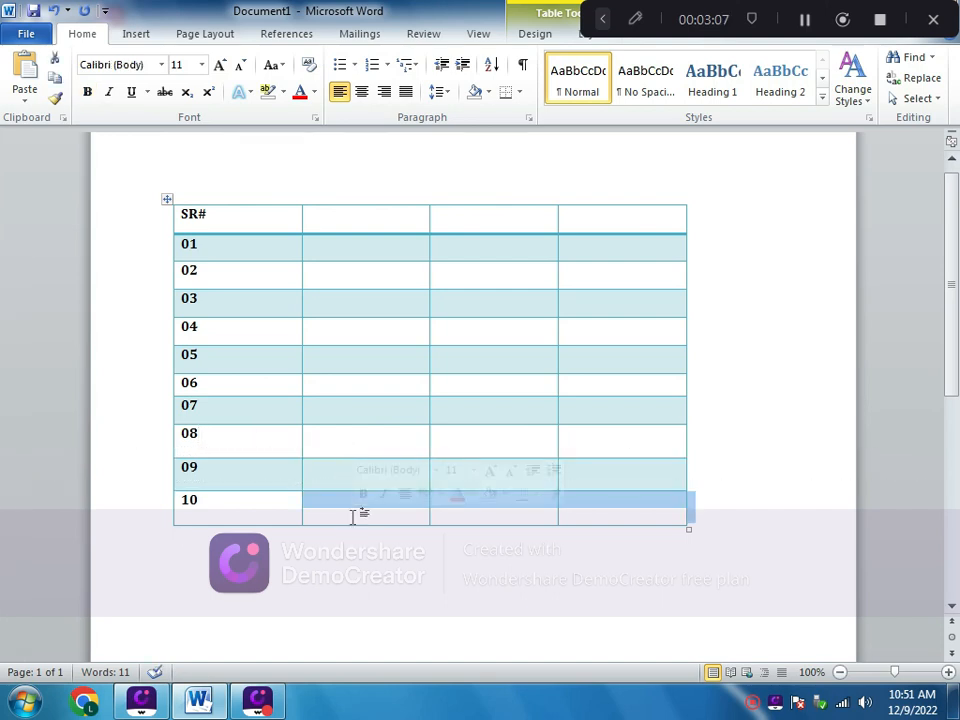
click(352, 517)
Enter NAMES, SALARY and ADRESS as the headings of the three columns after SR#.
scroll(354, 546, up, 1)
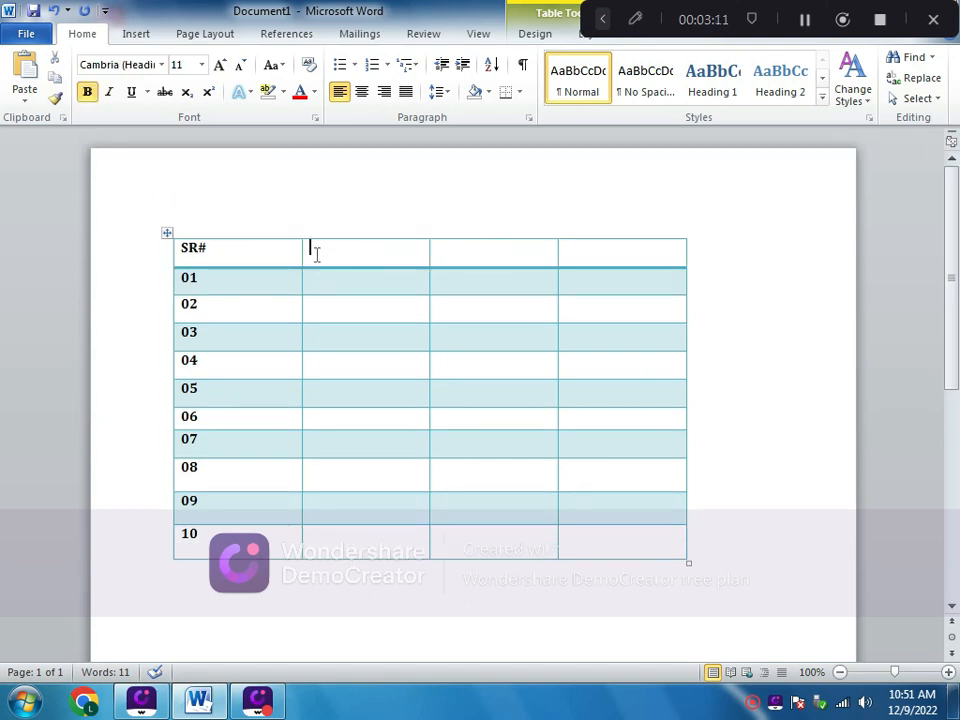
text(NAMES)
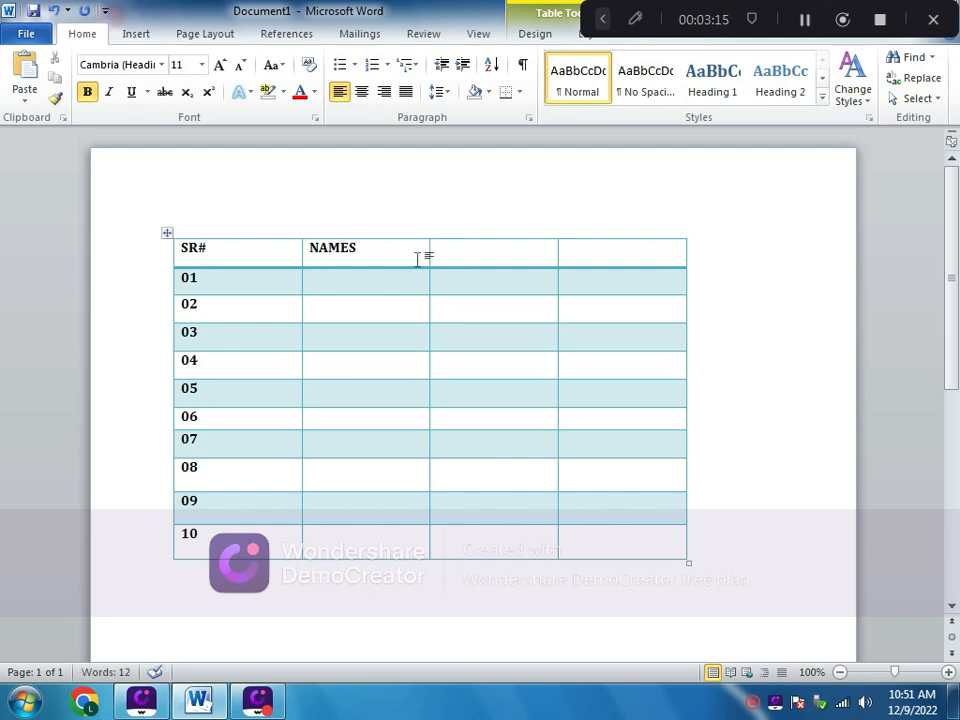
click(462, 257)
text(SA)
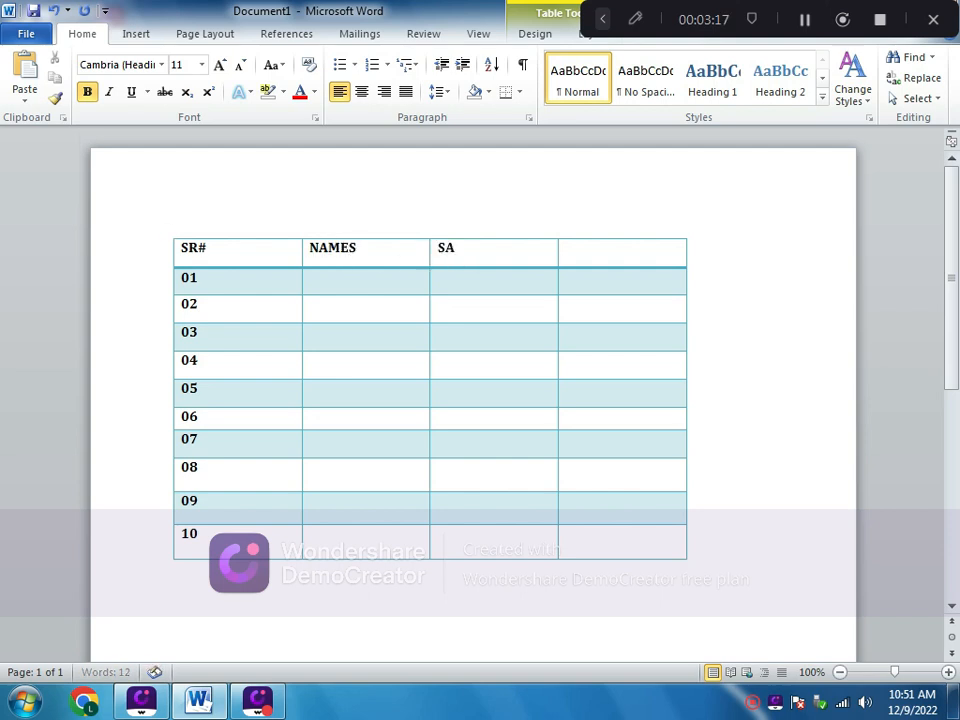
text(LARY)
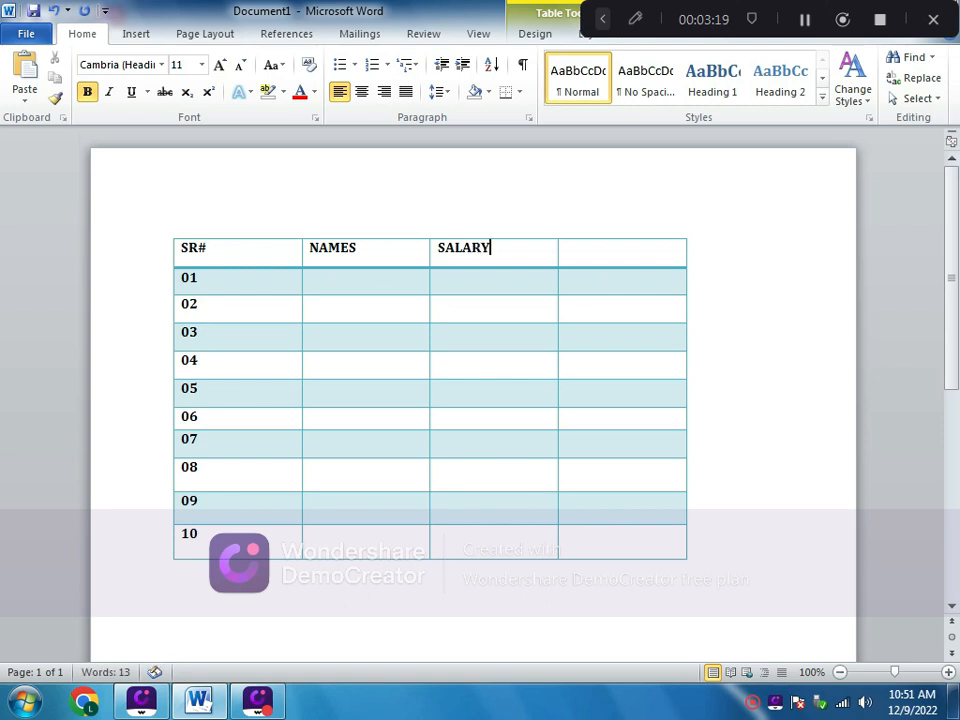
click(588, 257)
text(A)
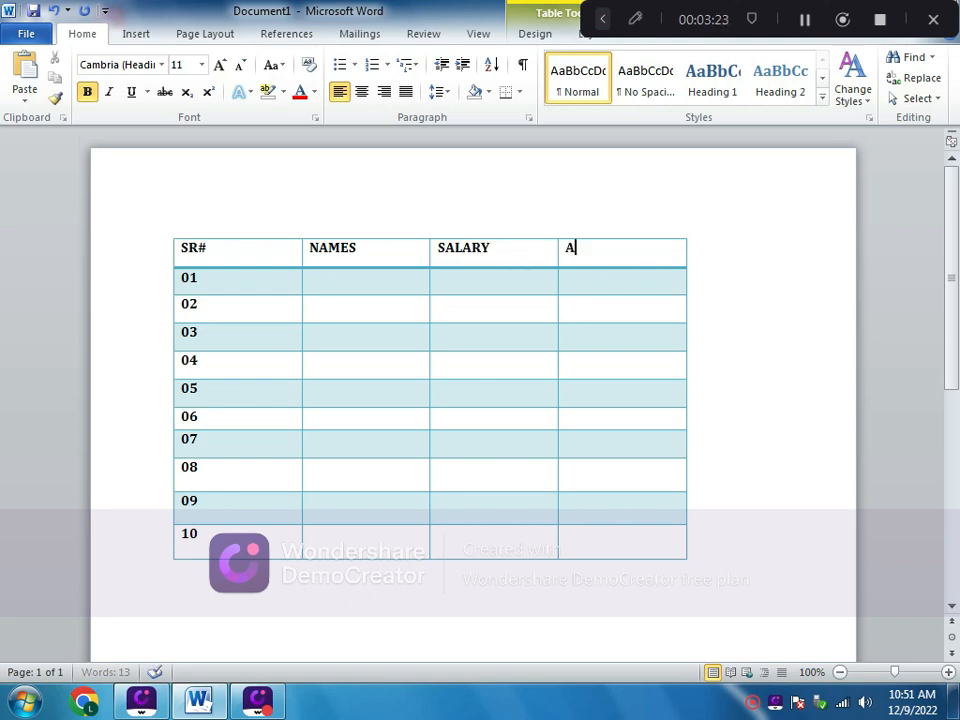
text(DRESS)
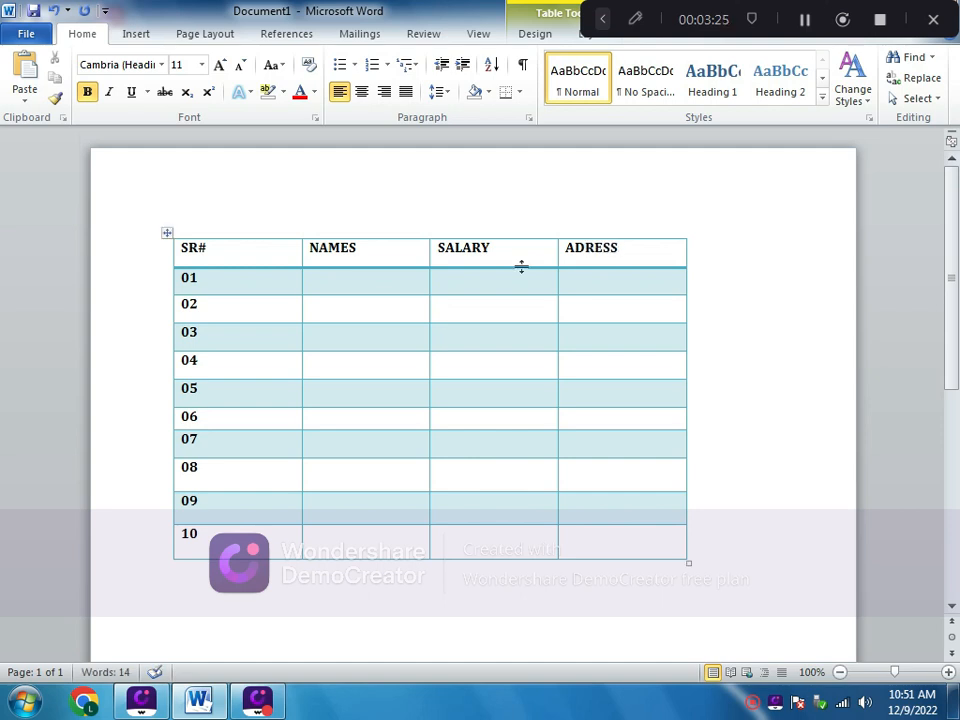
Apply the built-in orange table style with a dark orange first column and orange banded rows to the table.
click(343, 283)
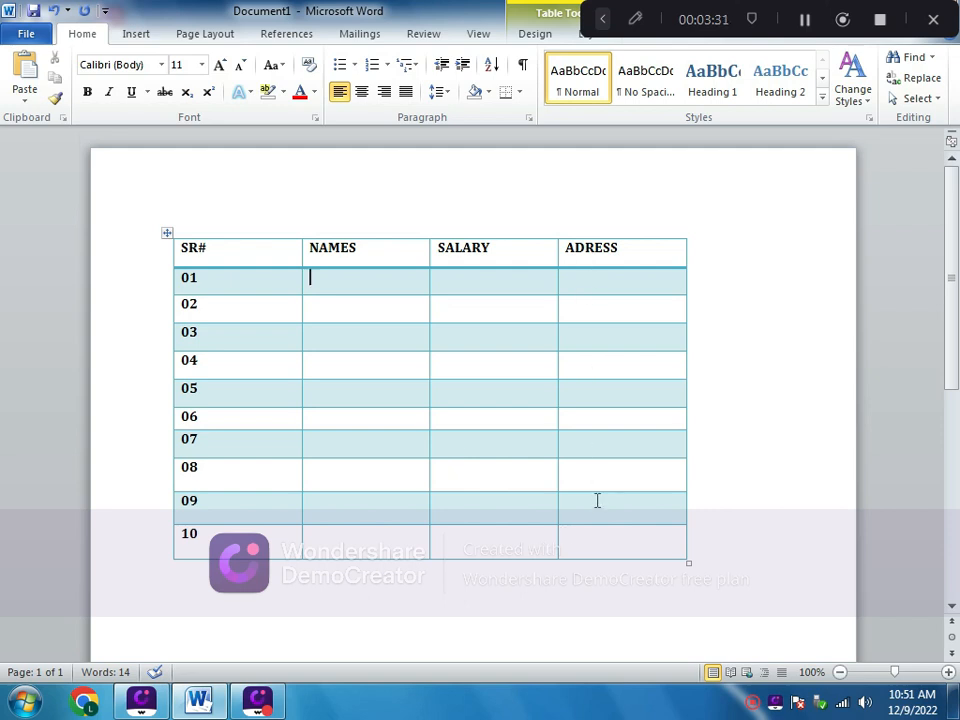
scroll(539, 492, down, 2)
scroll(540, 493, up, 1)
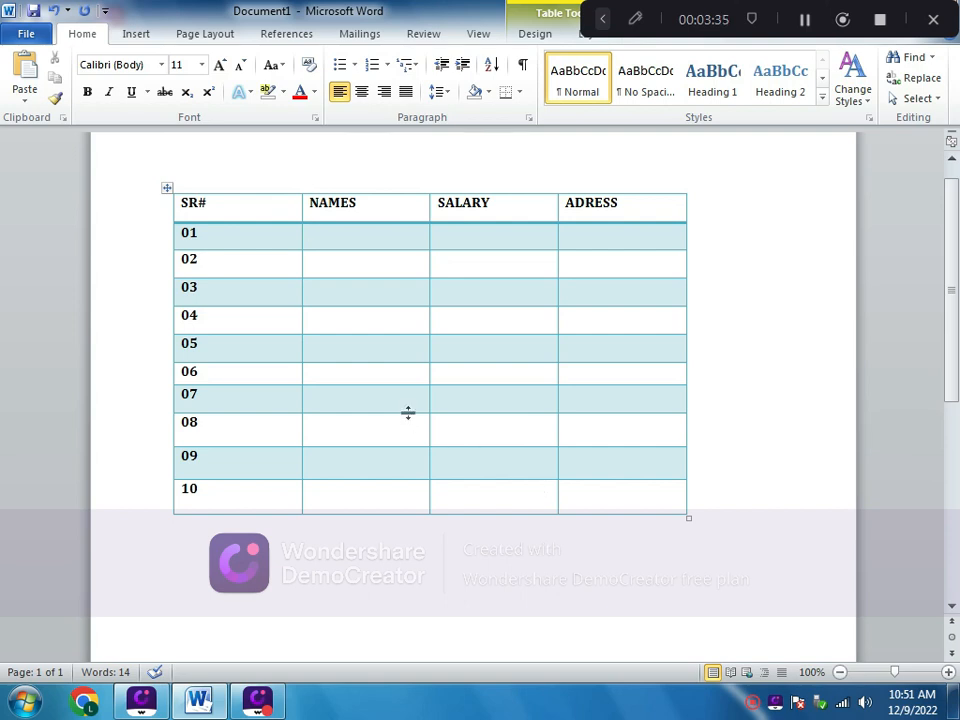
click(362, 368)
click(536, 22)
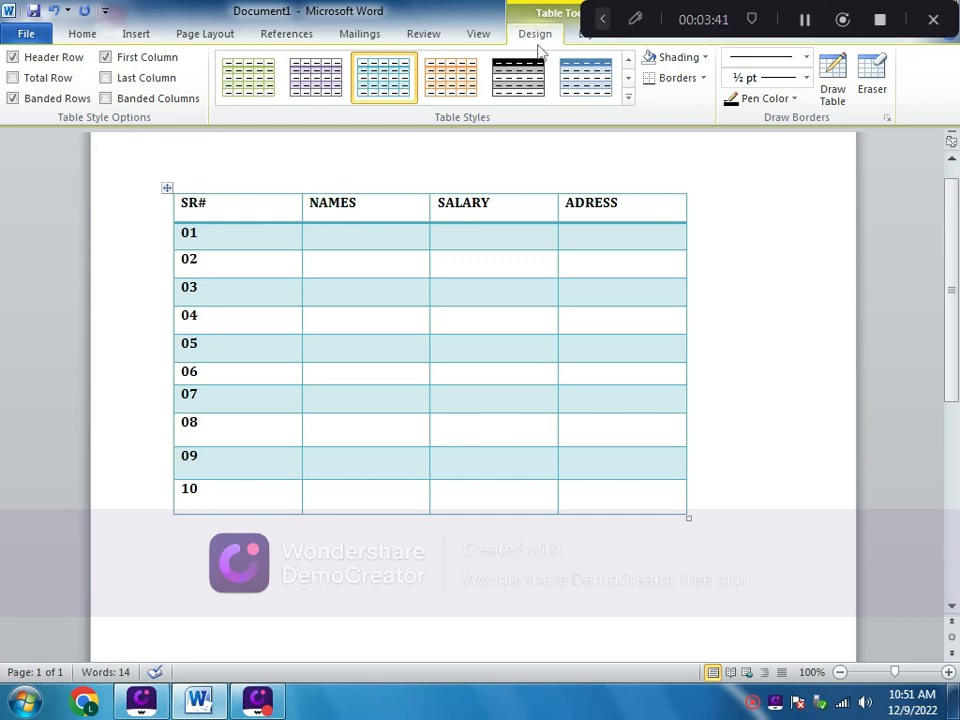
click(628, 99)
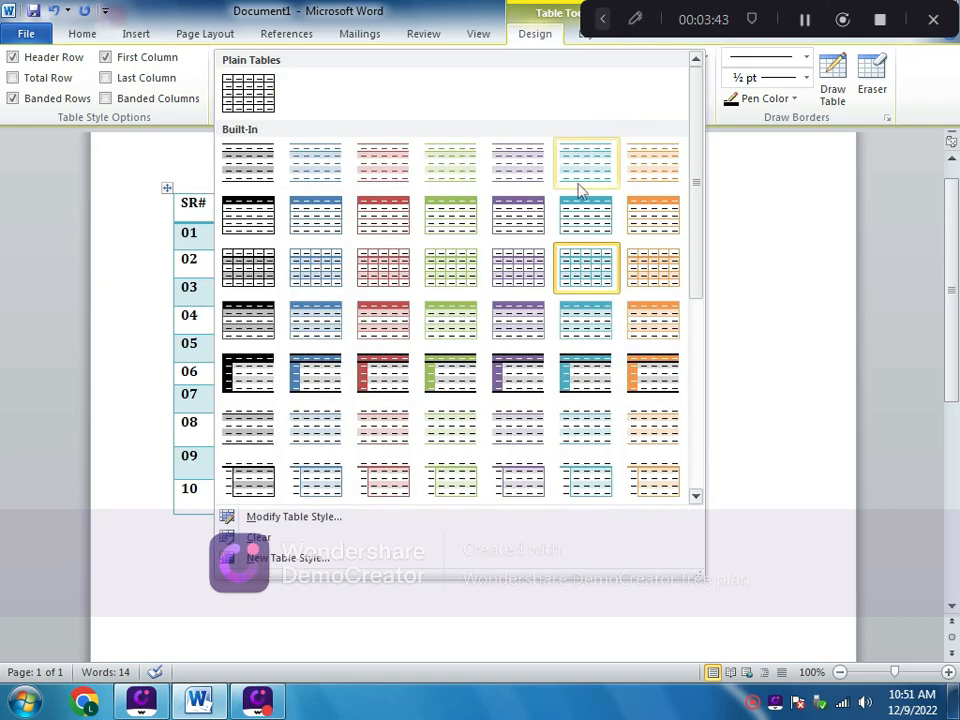
scroll(312, 500, down, 3)
scroll(312, 500, down, 1)
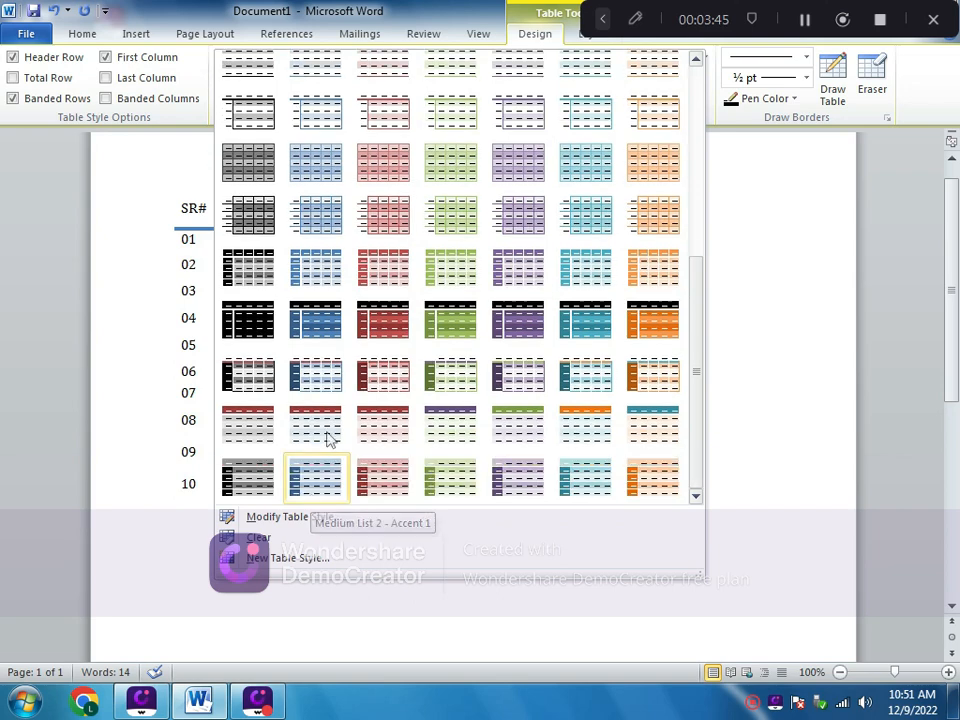
click(670, 478)
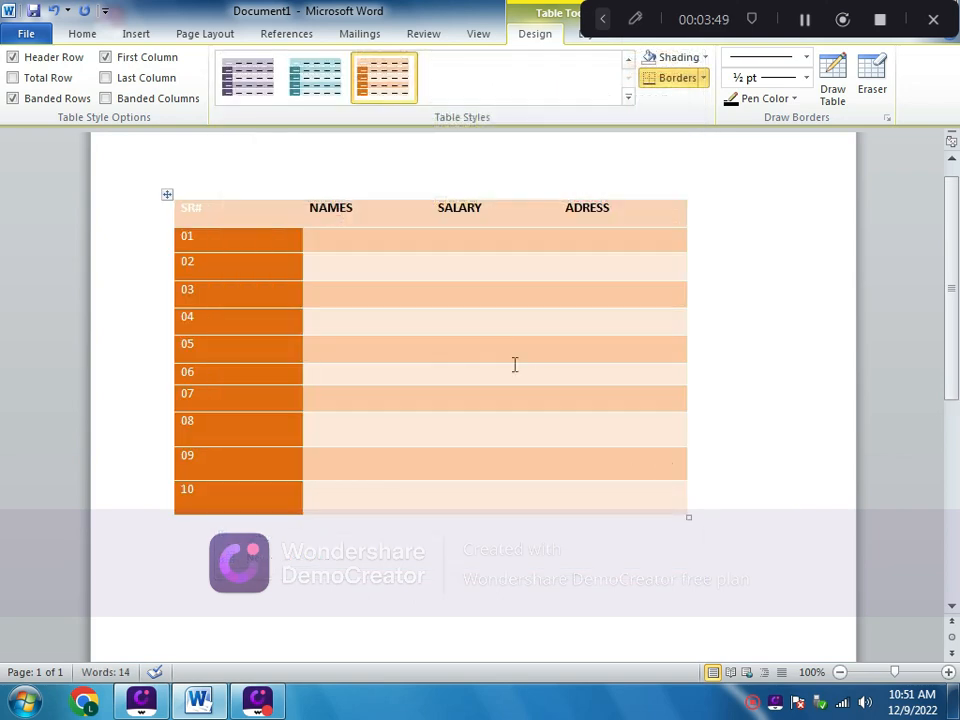
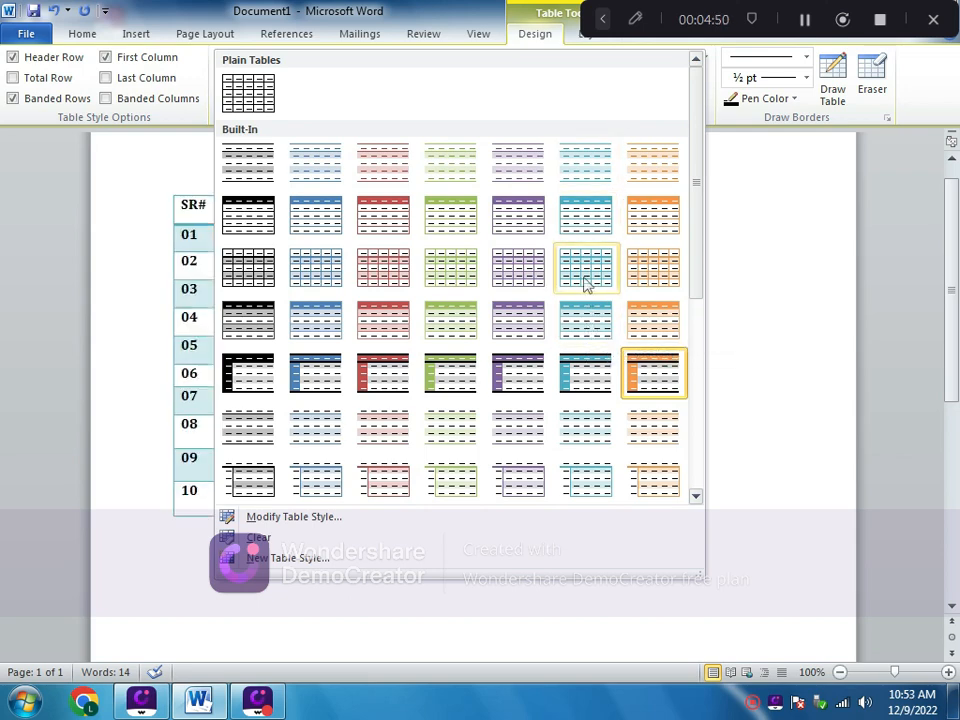
Switch the table to the built-in orange grid style with thin borders and light orange banded rows.
click(657, 280)
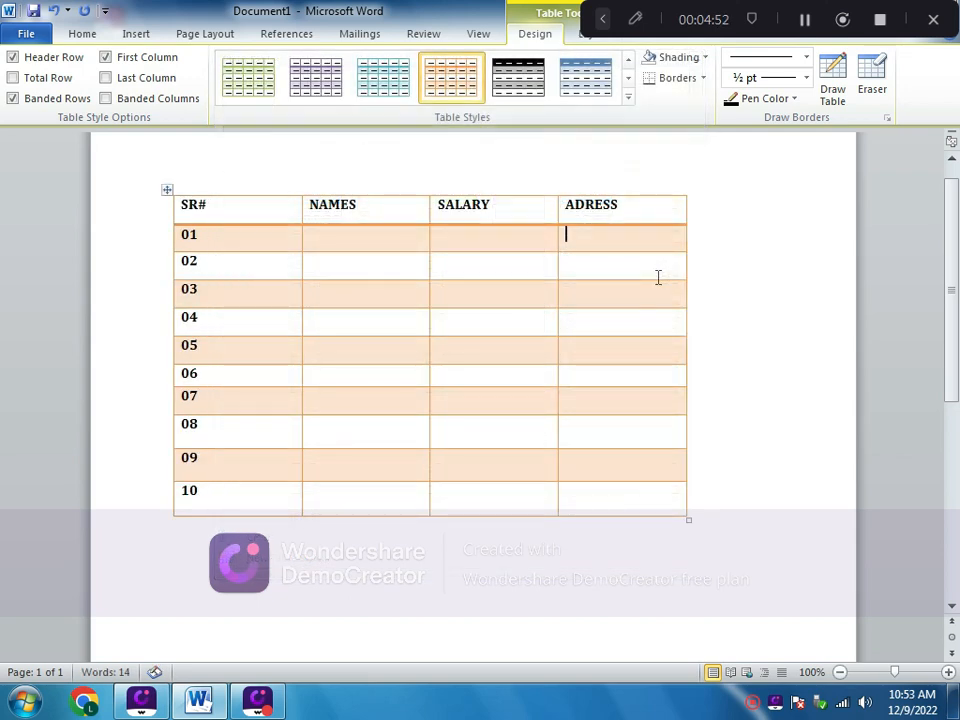
click(756, 358)
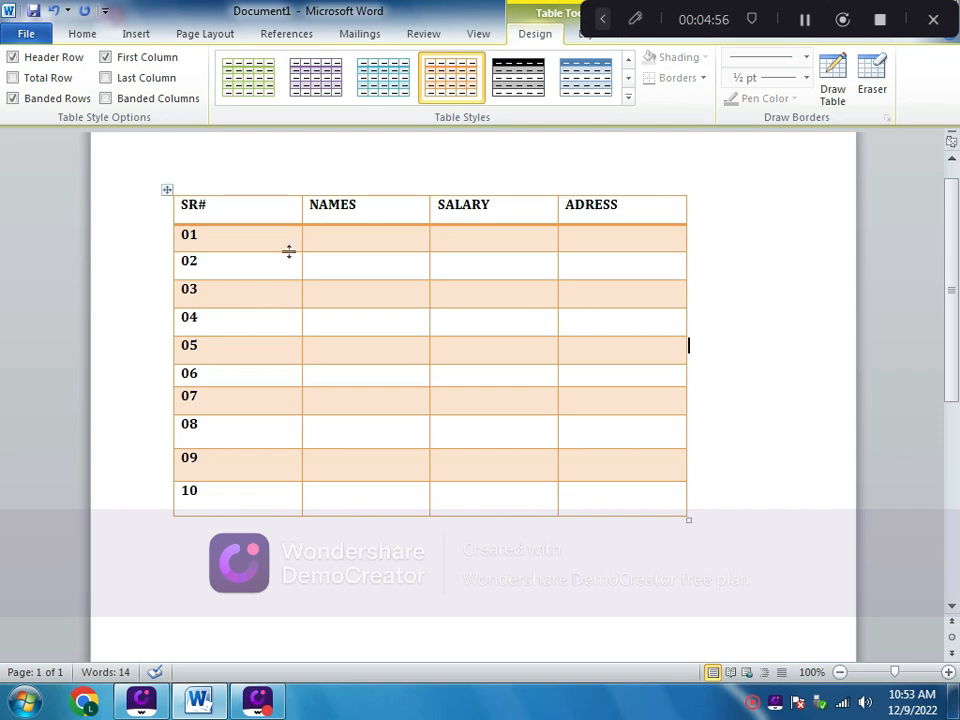
click(460, 240)
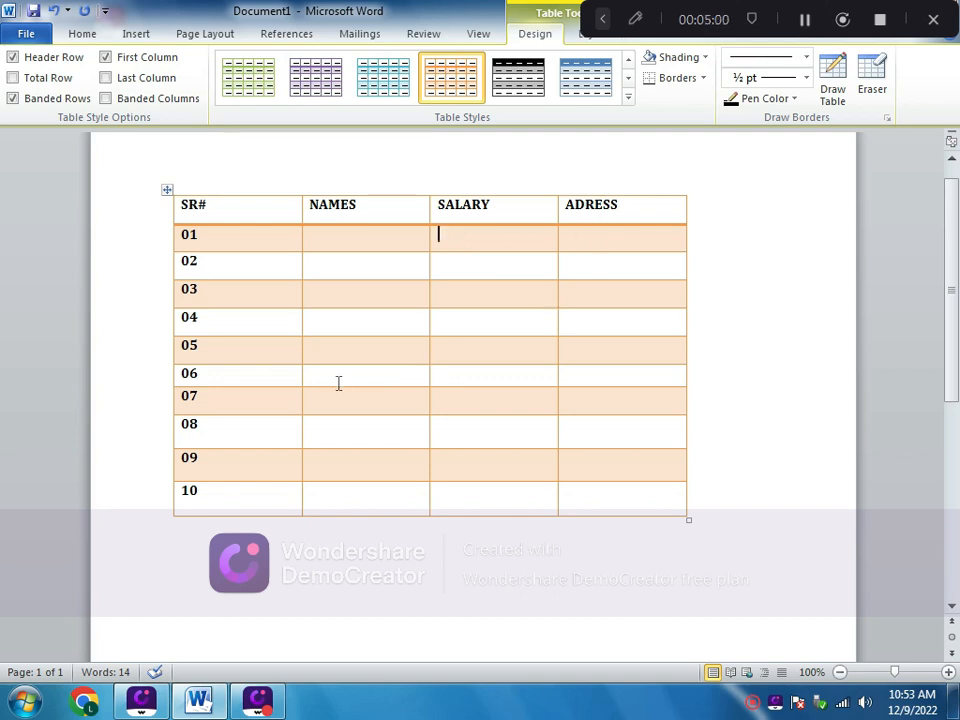
scroll(213, 441, down, 1)
scroll(229, 424, up, 1)
Insert an empty line above the table by adding a break before the SR# heading.
click(183, 204)
key(Return)
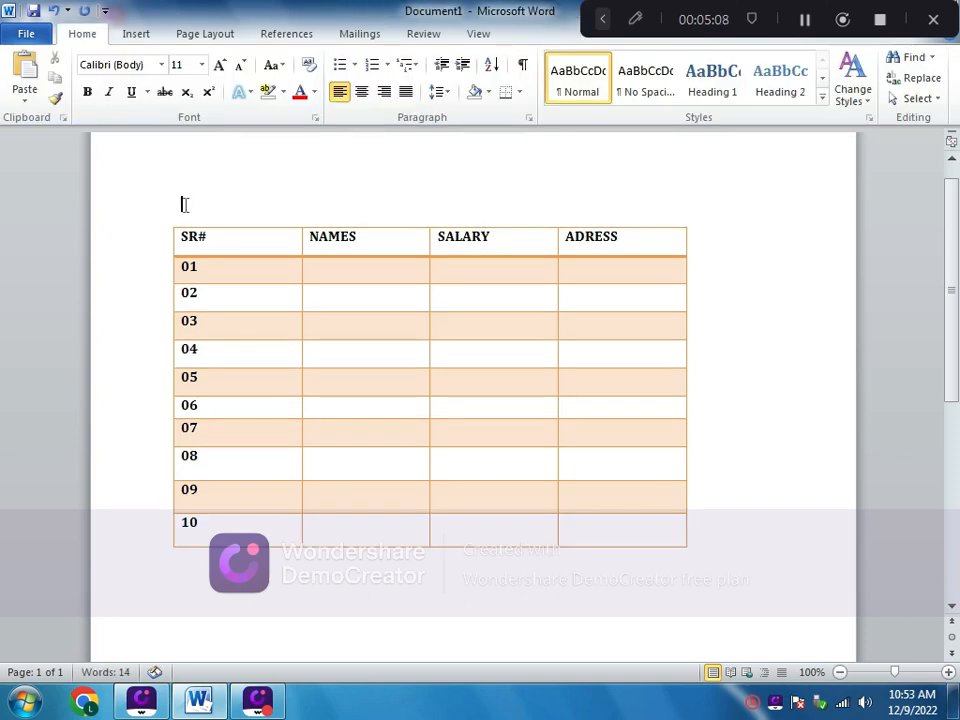
drag(183, 236, 182, 208)
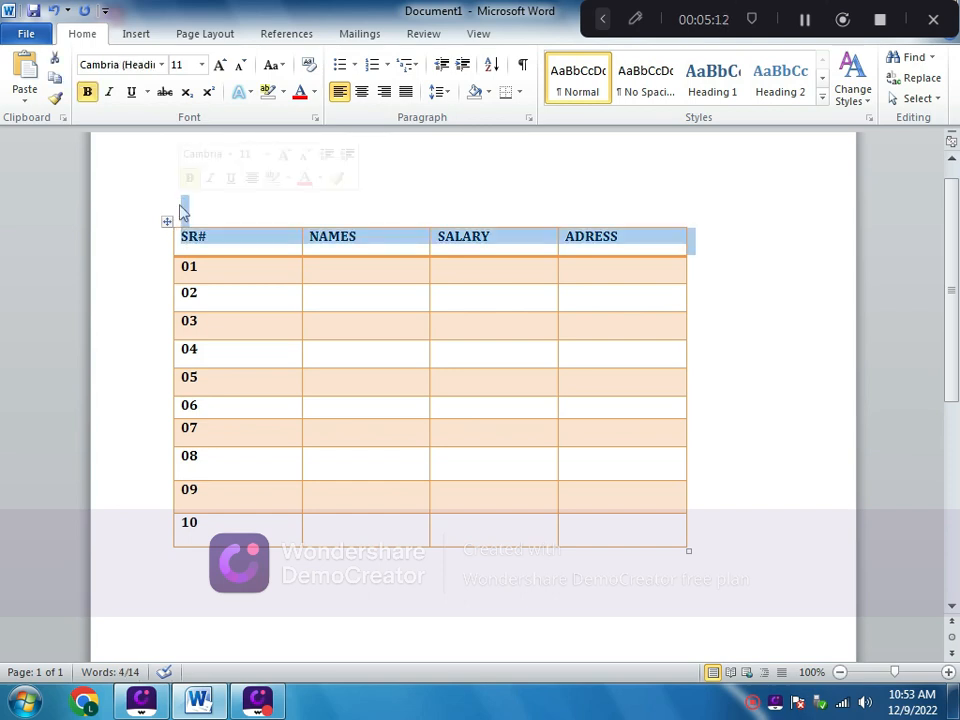
click(184, 212)
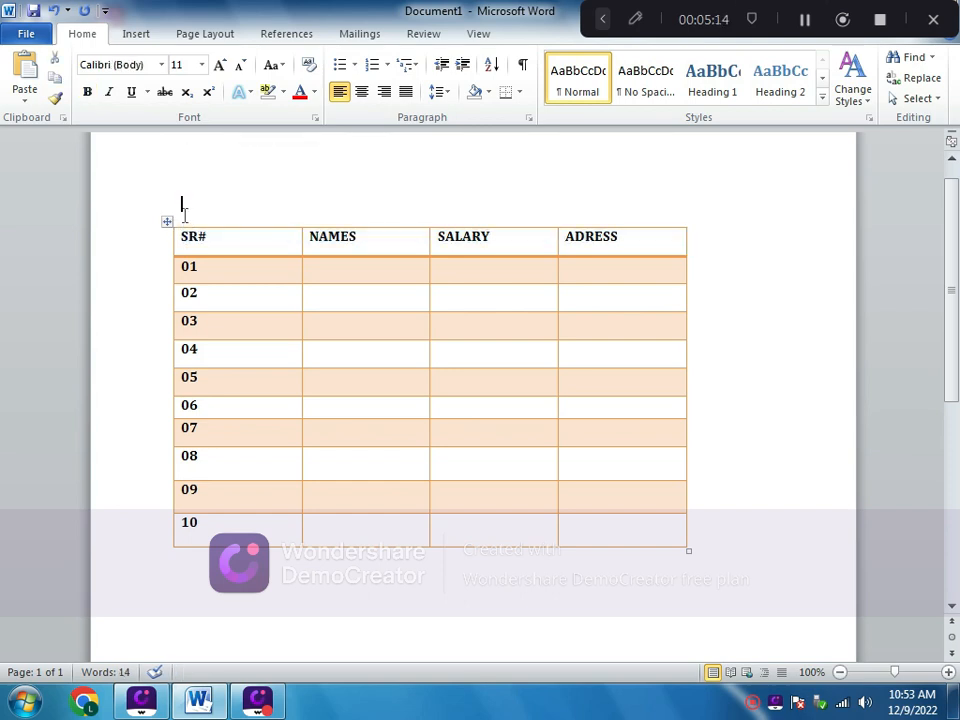
key(Down)
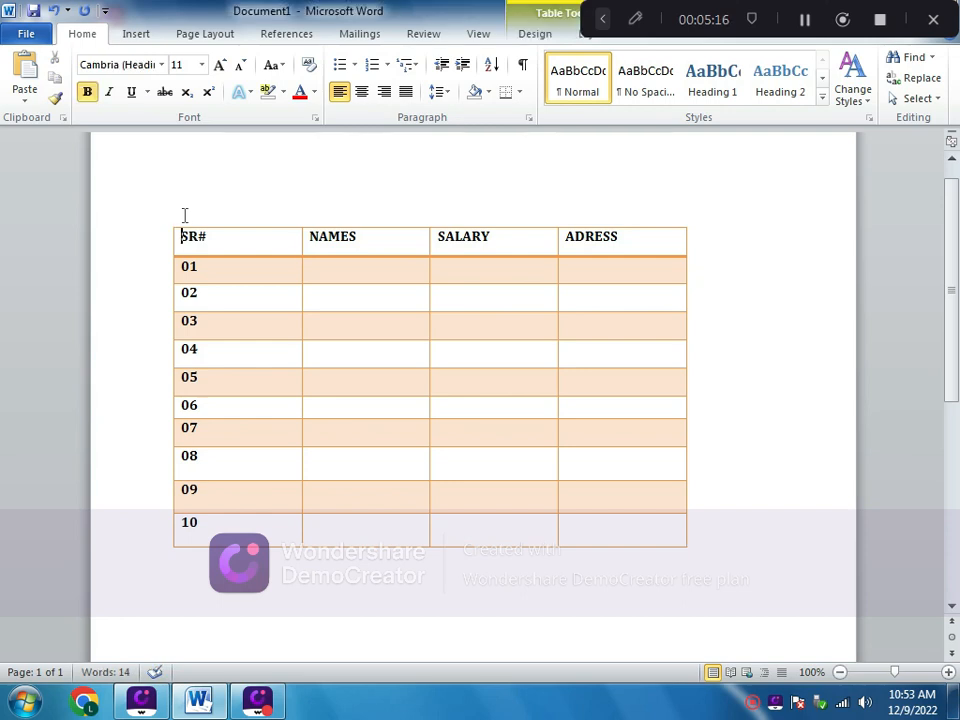
text(\)
key(BackSpace)
double_click(195, 237)
drag(360, 242, 326, 245)
drag(490, 242, 454, 246)
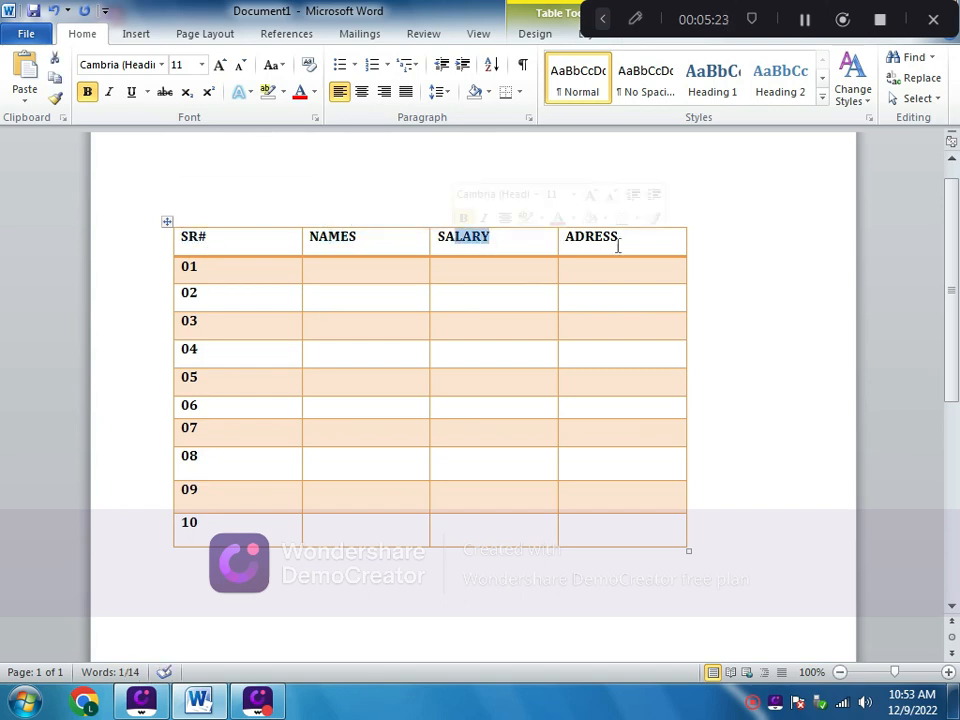
drag(621, 245, 564, 248)
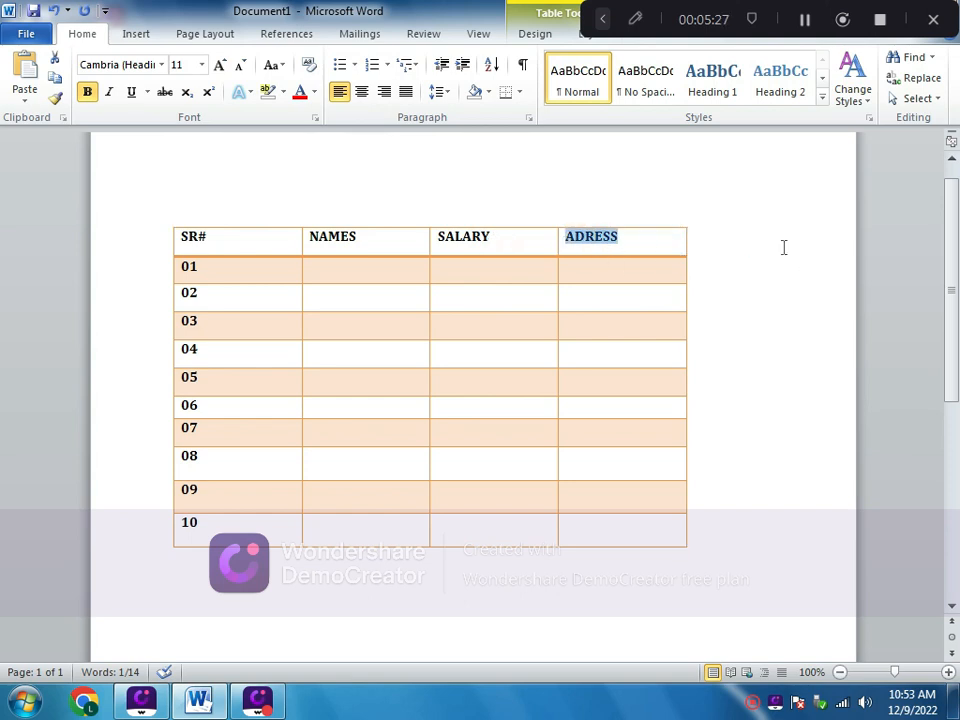
click(706, 244)
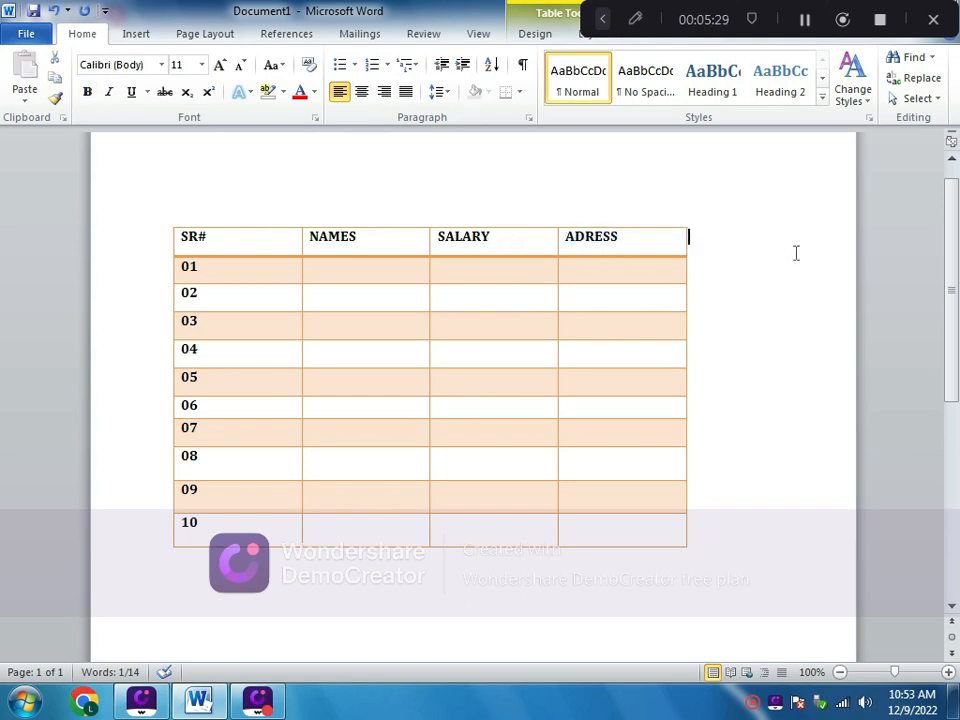
Set the paragraph spacing before to Auto at the end of the table row numbered 06.
scroll(590, 290, down, 5)
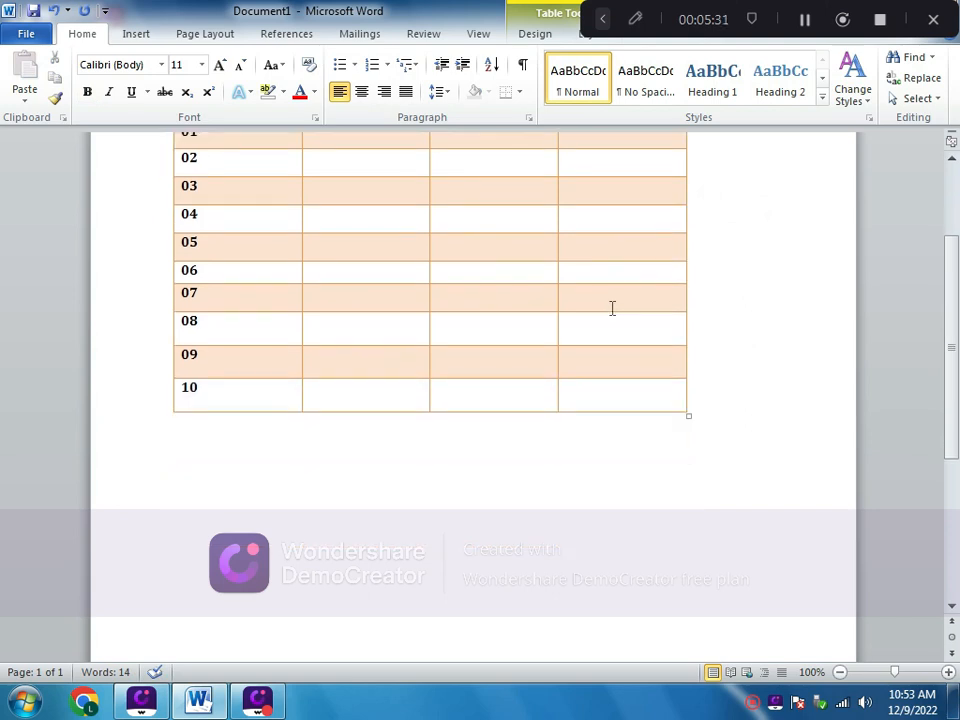
scroll(612, 305, up, 2)
scroll(612, 305, up, 3)
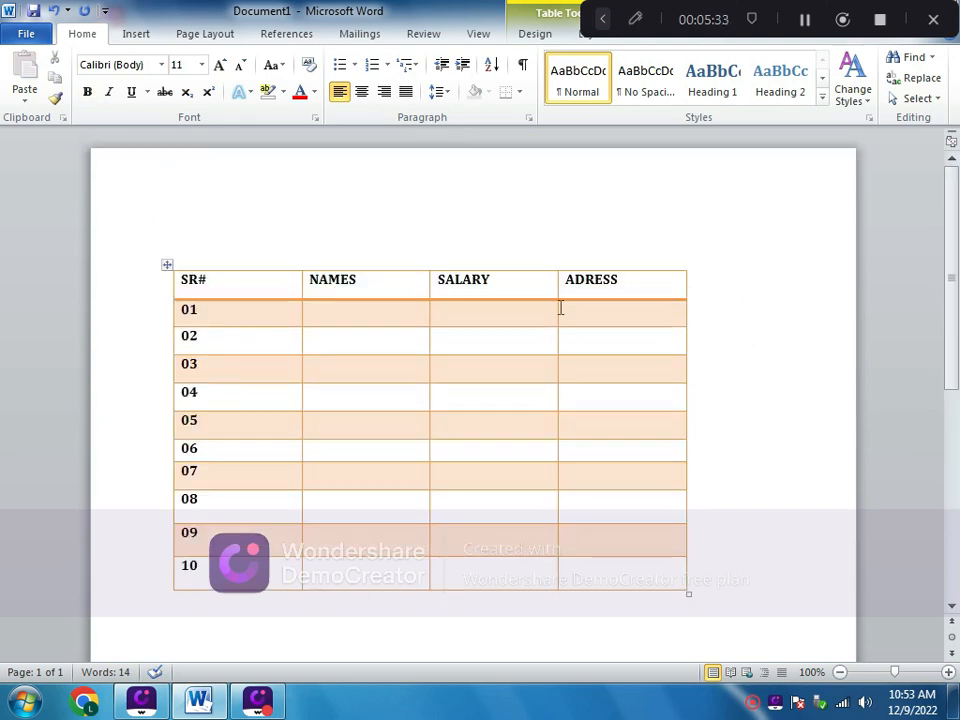
click(694, 446)
scroll(696, 448, down, 2)
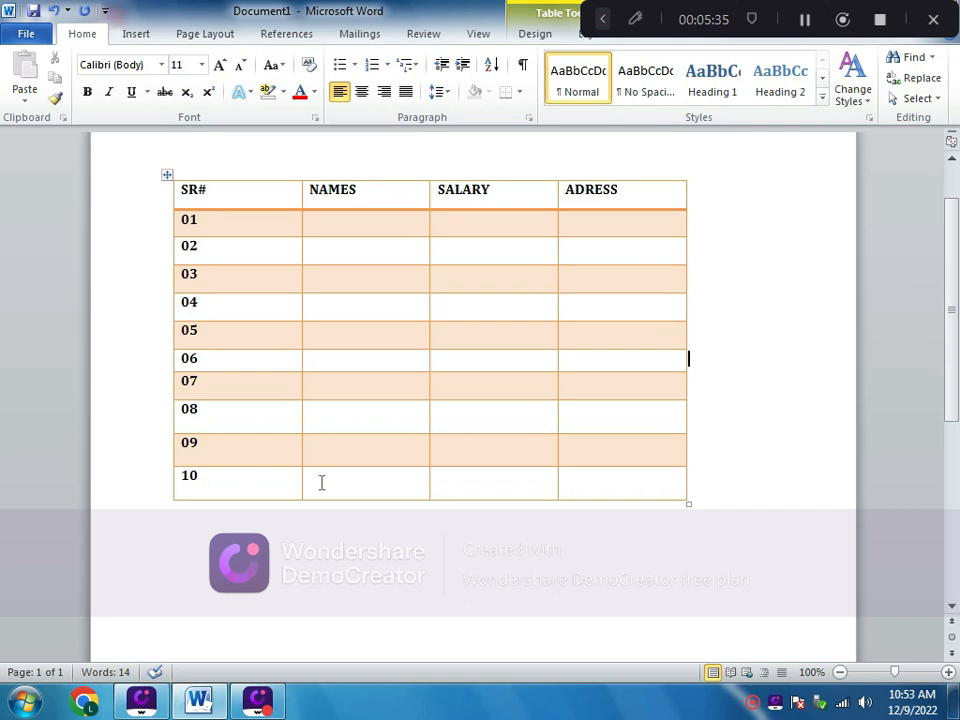
click(209, 35)
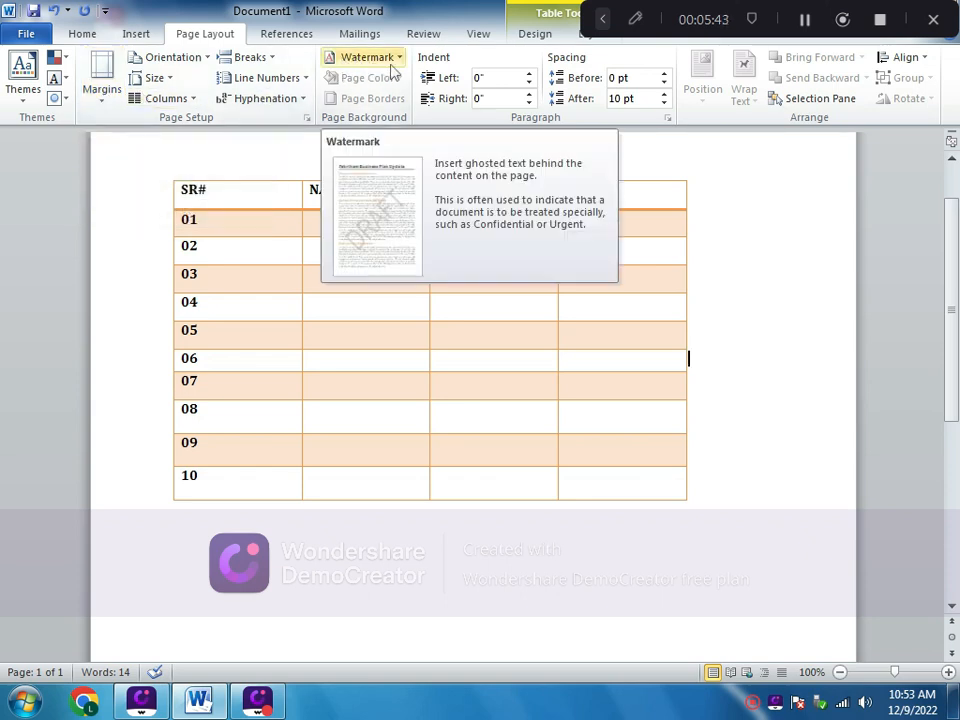
click(664, 84)
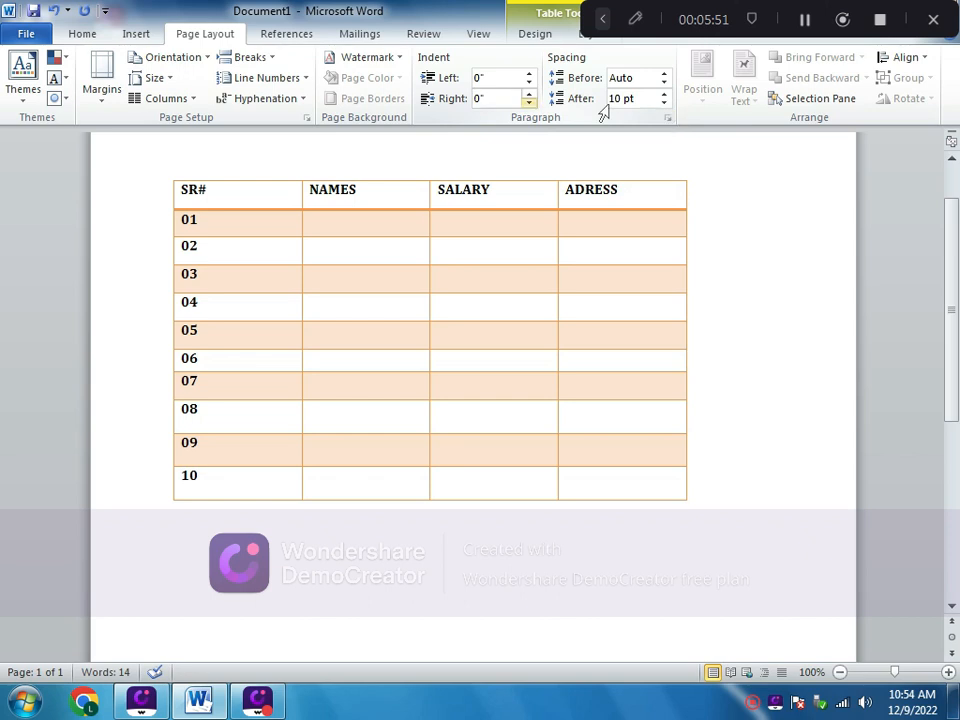
click(284, 35)
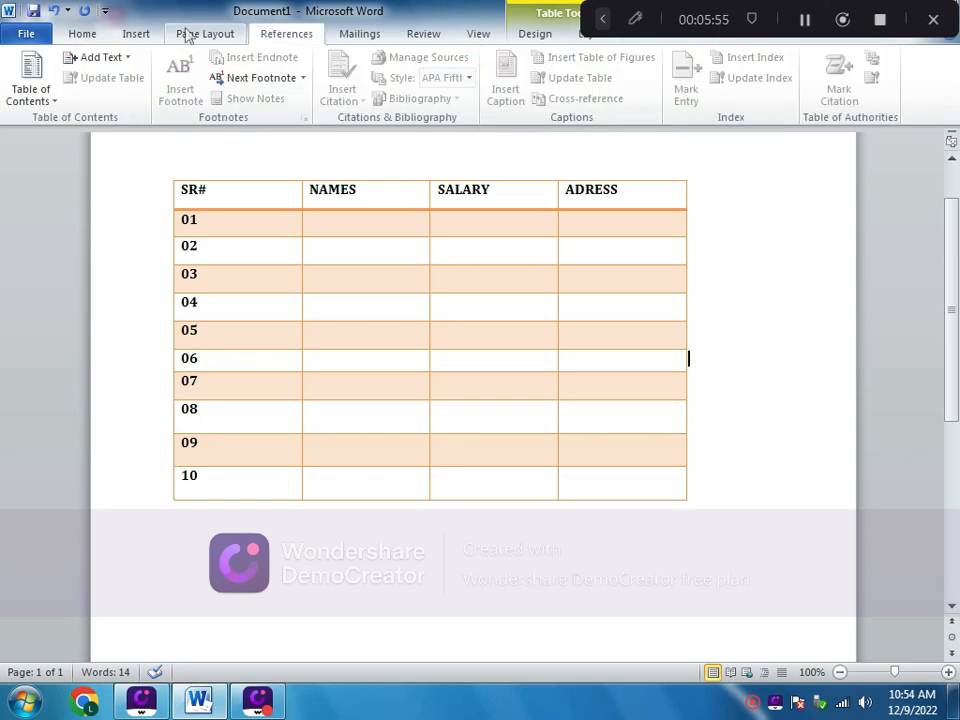
click(82, 34)
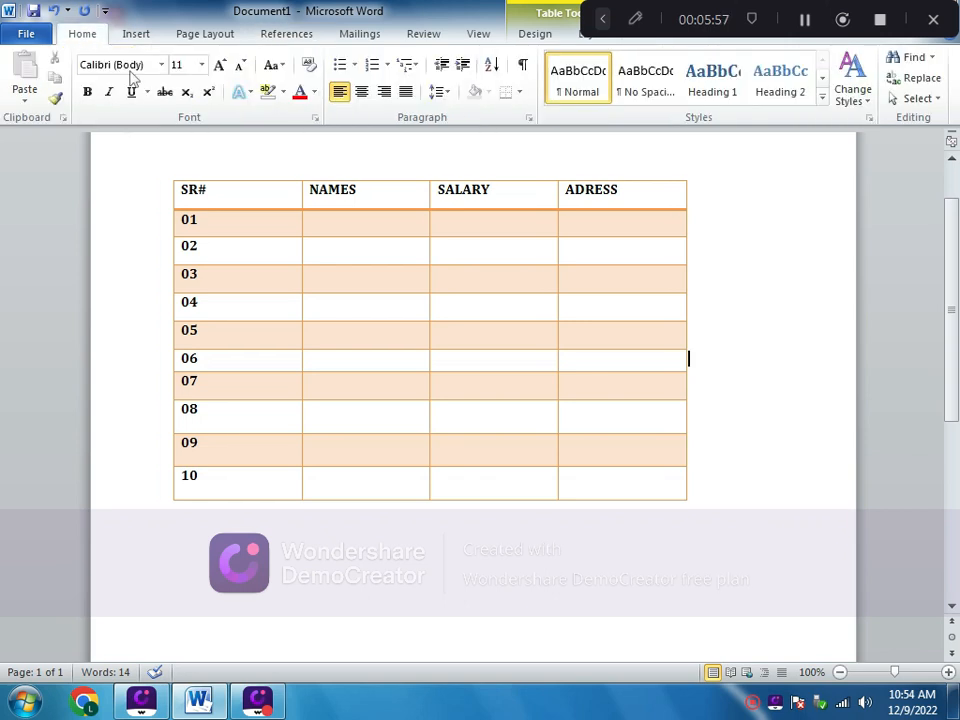
Open the page header for editing and insert the built-in Blank header.
scroll(266, 215, up, 2)
double_click(195, 192)
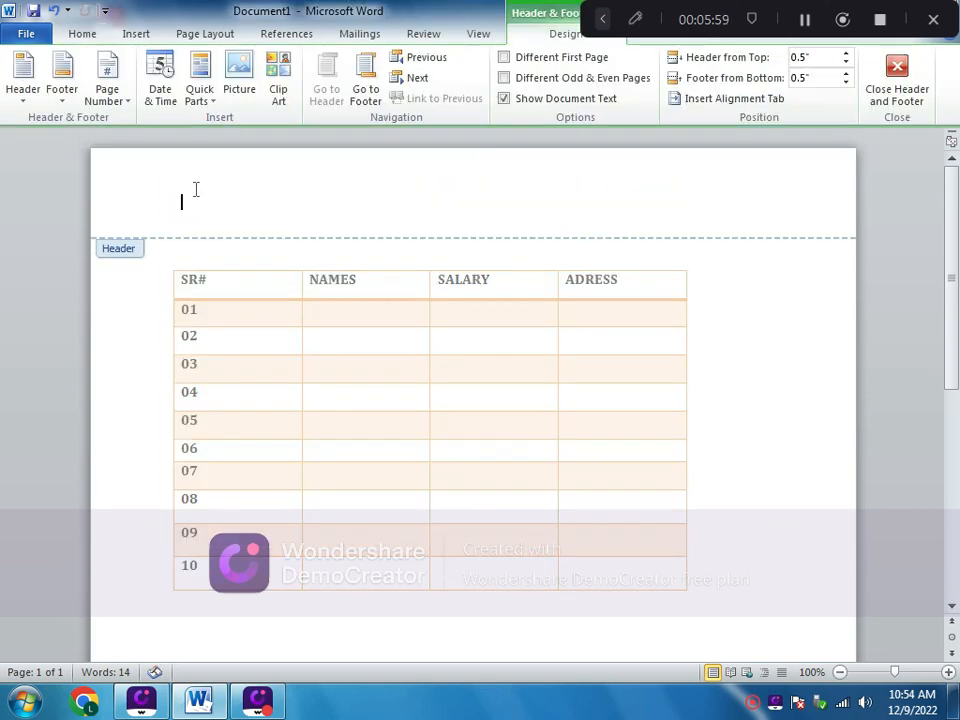
click(66, 97)
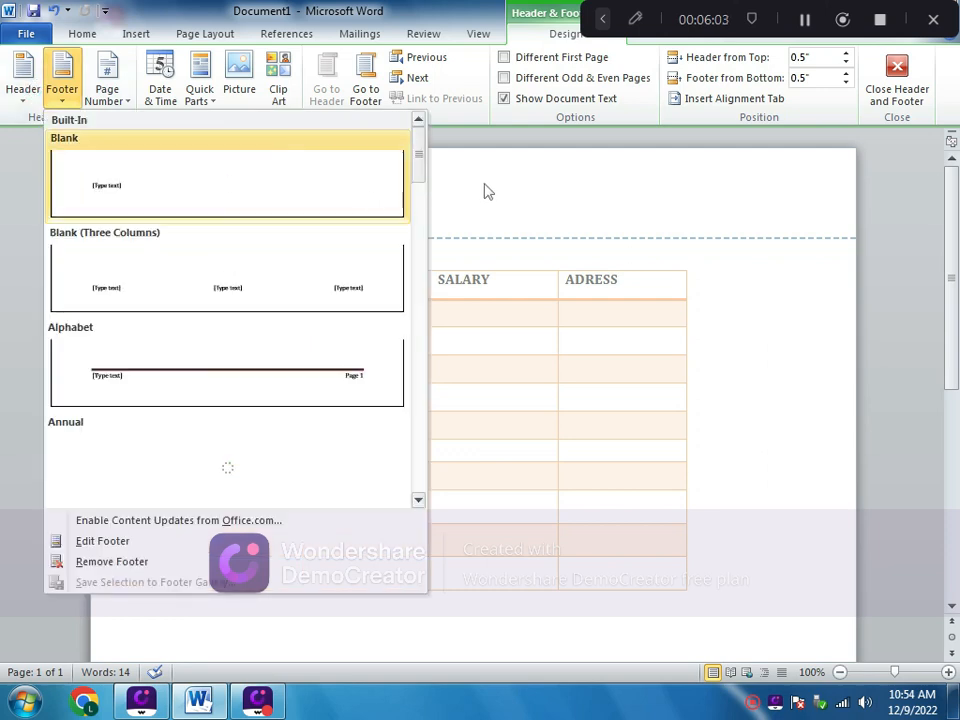
click(477, 197)
click(23, 80)
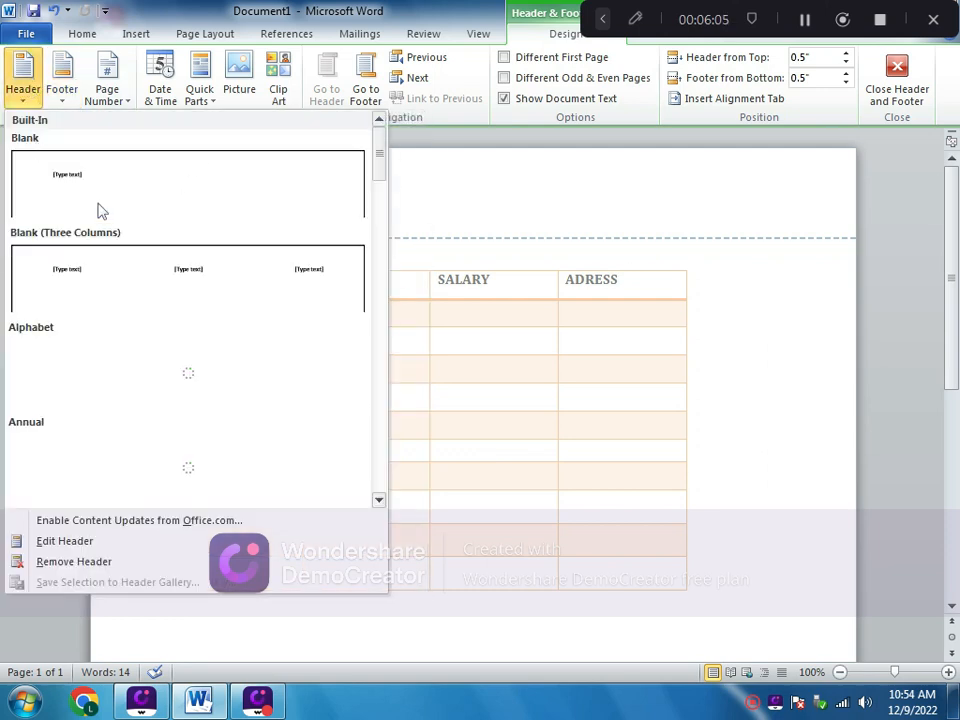
click(150, 203)
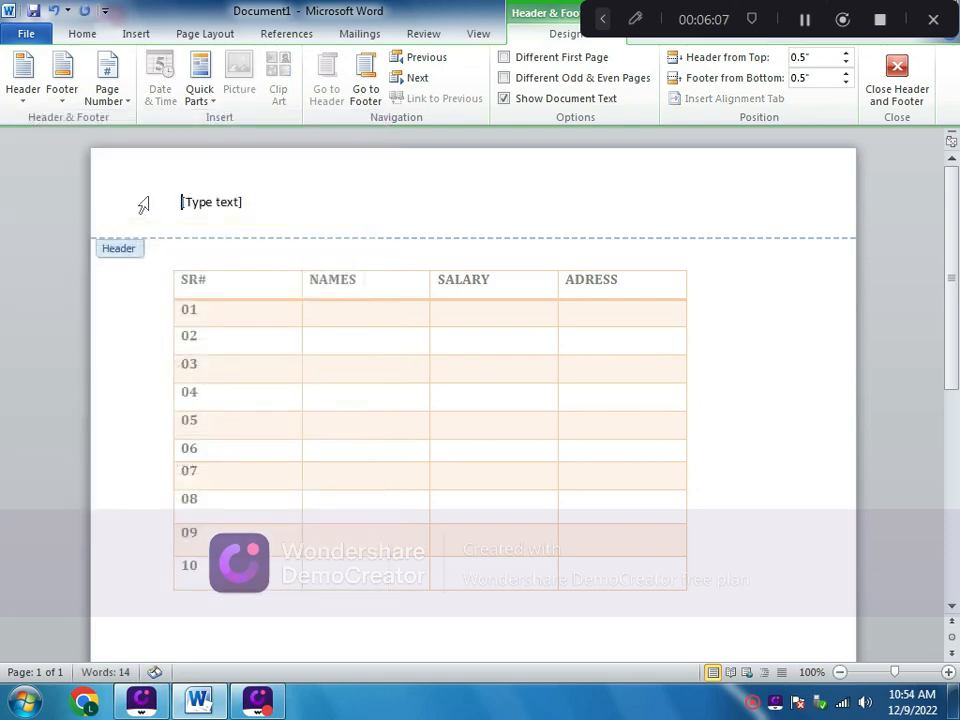
Replace the Blank header with the built-in Austere (Odd Page) header.
click(24, 88)
scroll(160, 377, down, 6)
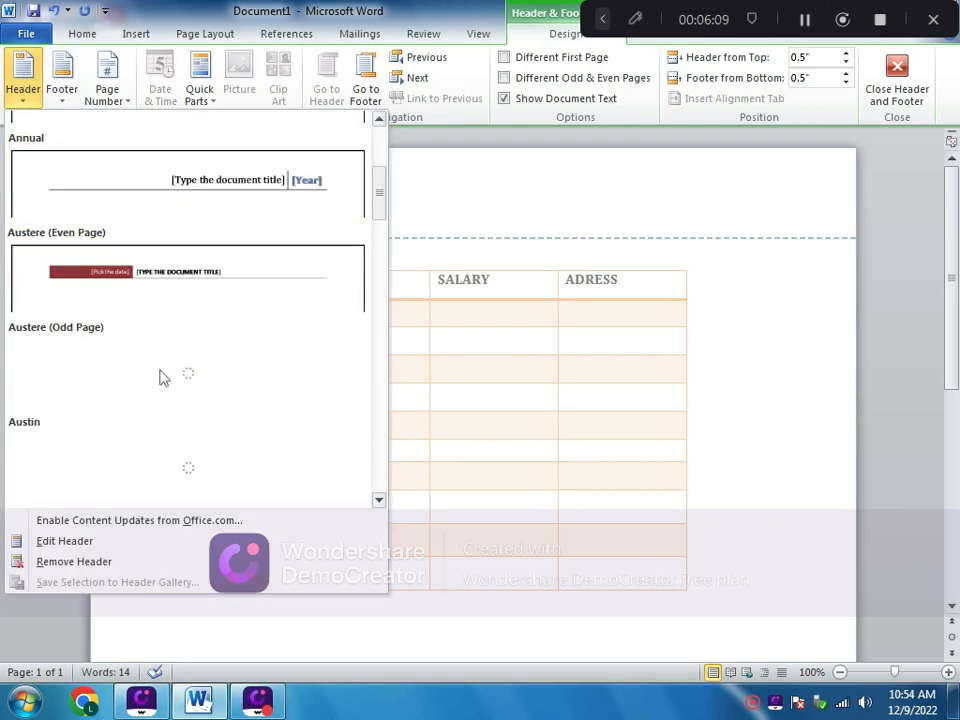
scroll(190, 294, up, 3)
scroll(188, 294, up, 3)
scroll(189, 369, down, 3)
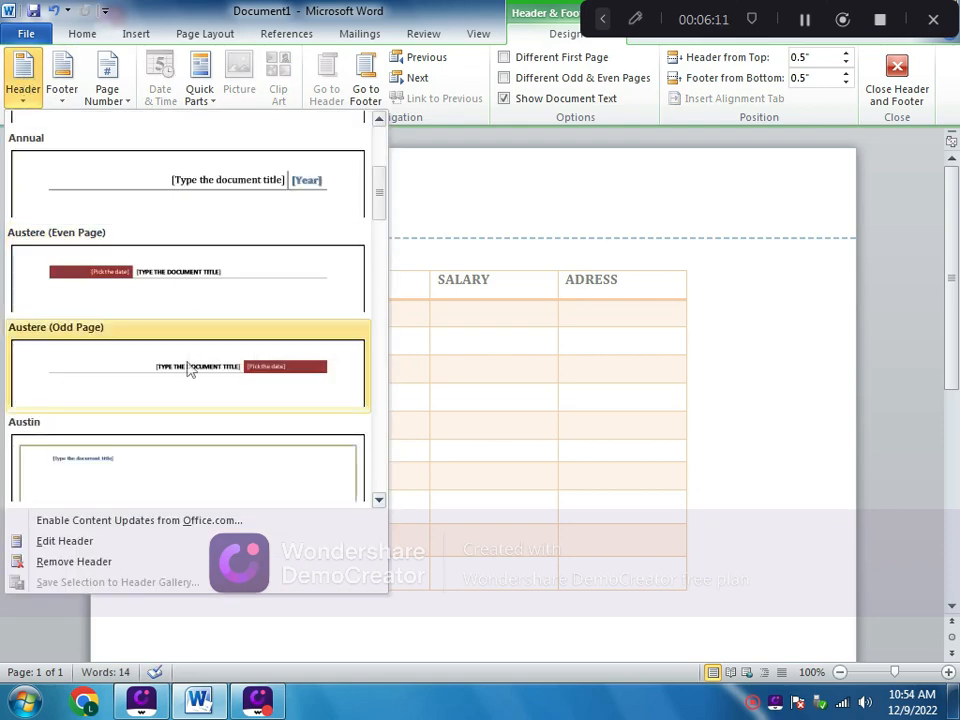
click(189, 367)
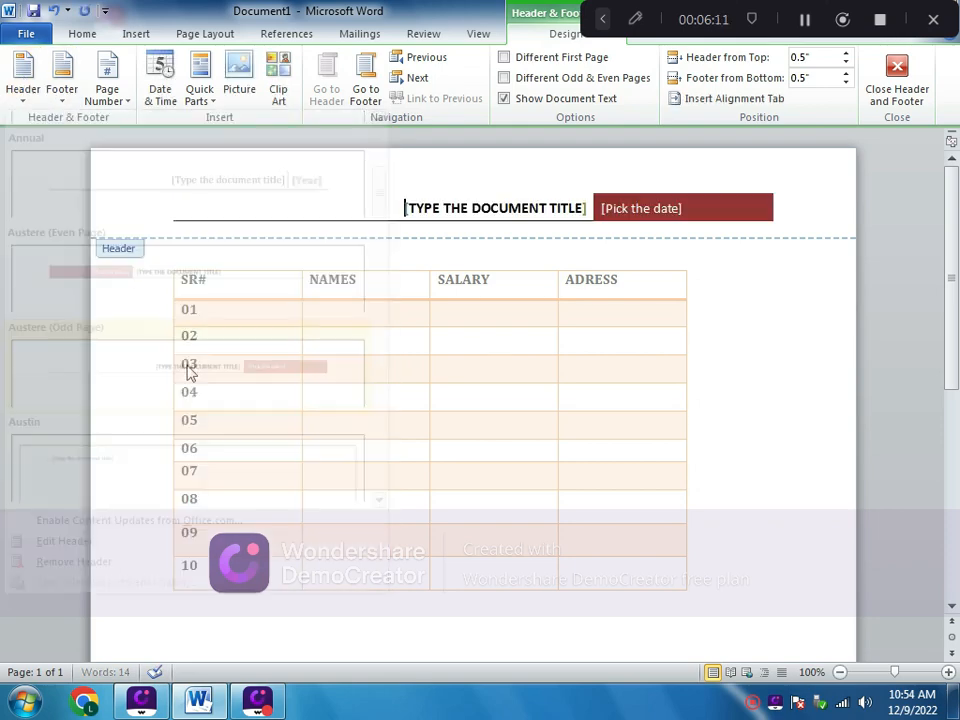
click(698, 214)
click(701, 209)
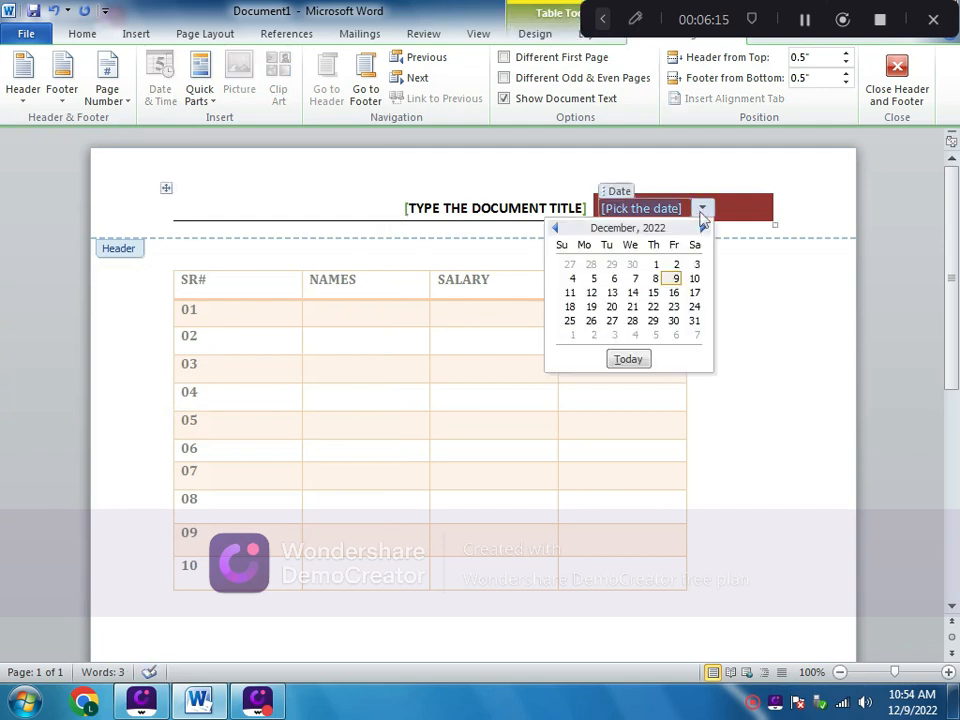
click(752, 287)
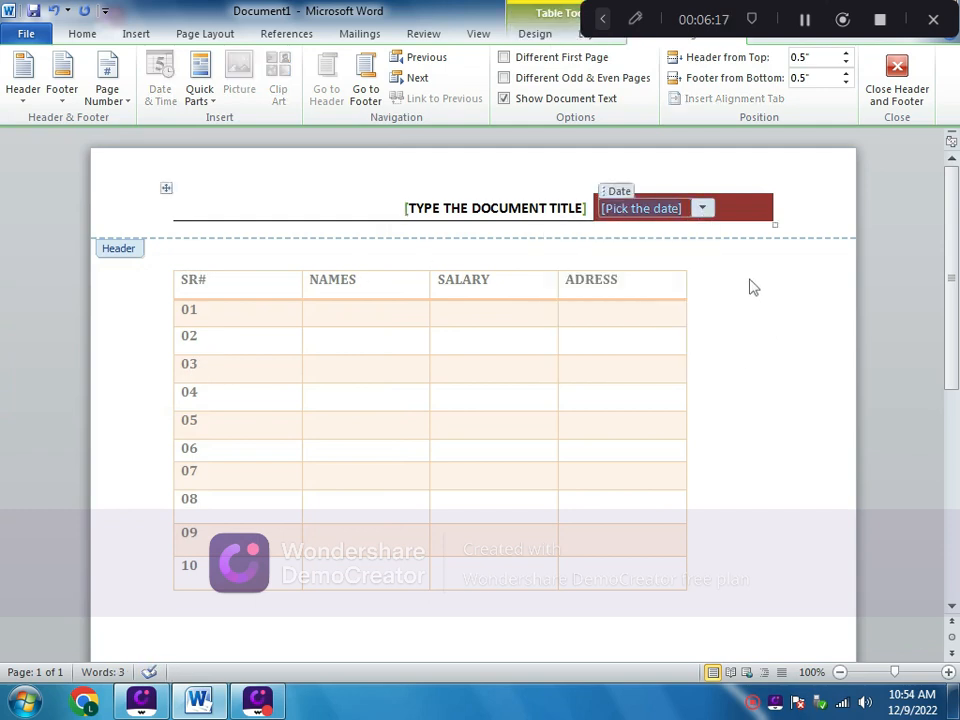
click(792, 212)
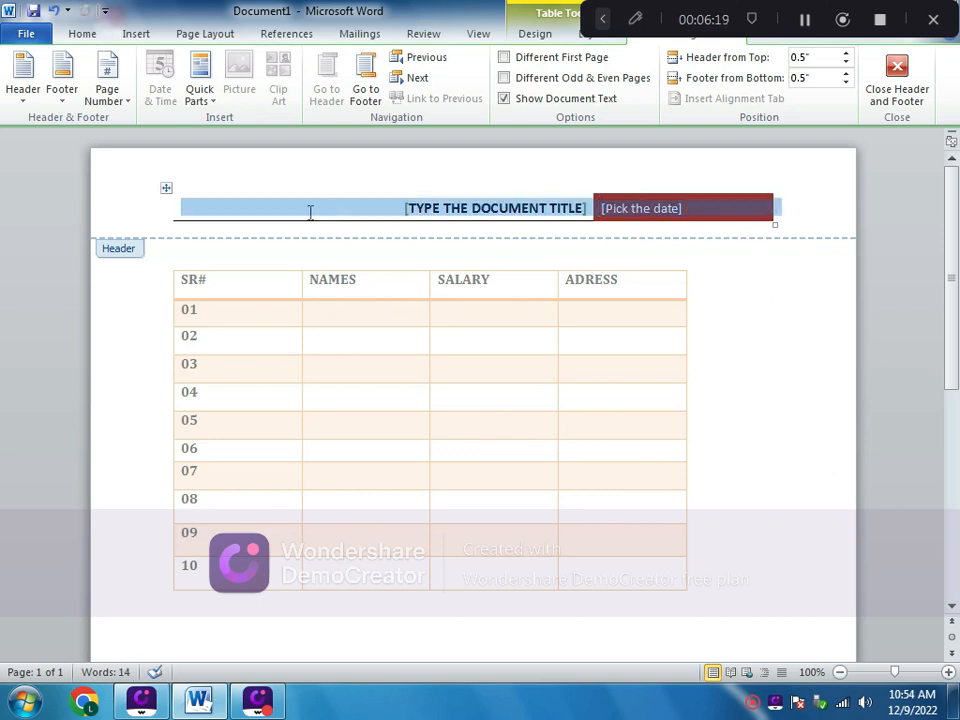
double_click(773, 327)
Open the footer at the end of the page and insert the built-in Austere (Odd Page) footer.
scroll(773, 327, down, 8)
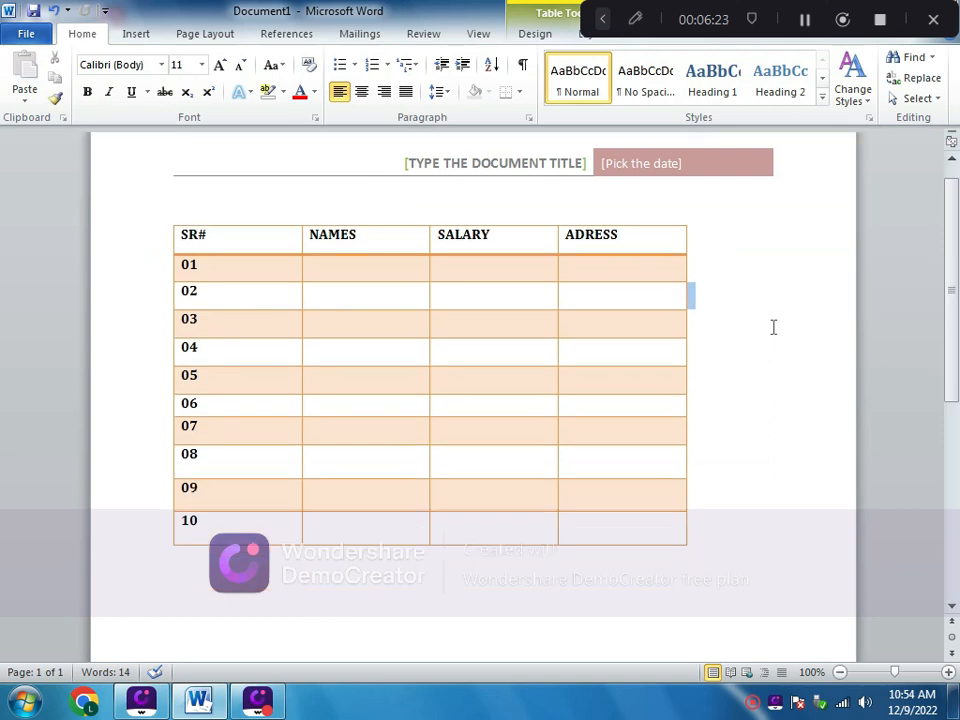
scroll(755, 332, down, 1)
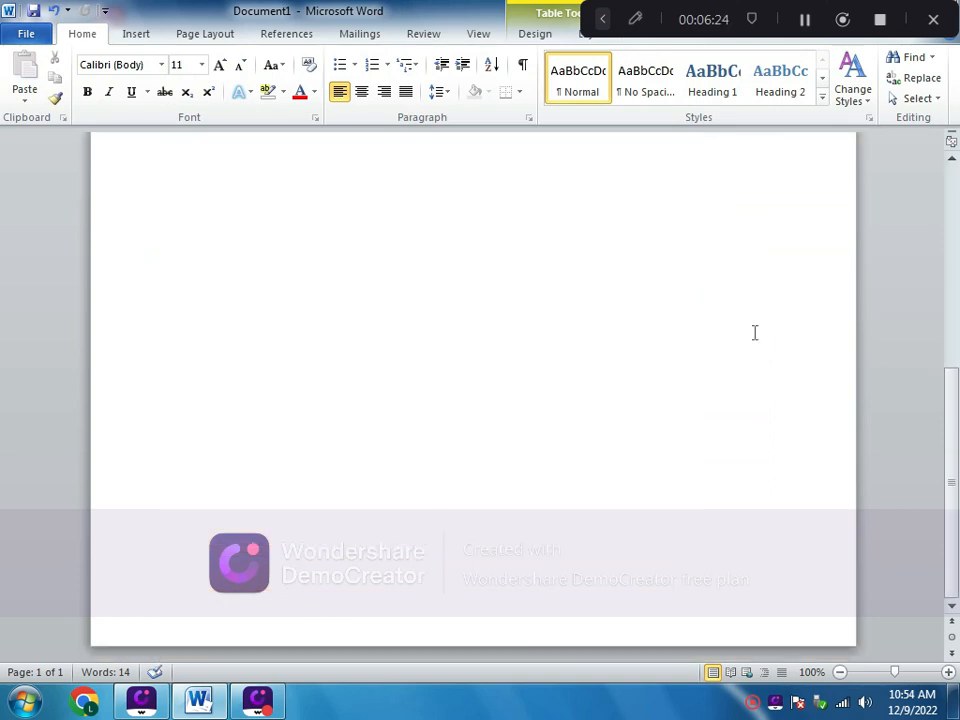
double_click(459, 607)
click(79, 104)
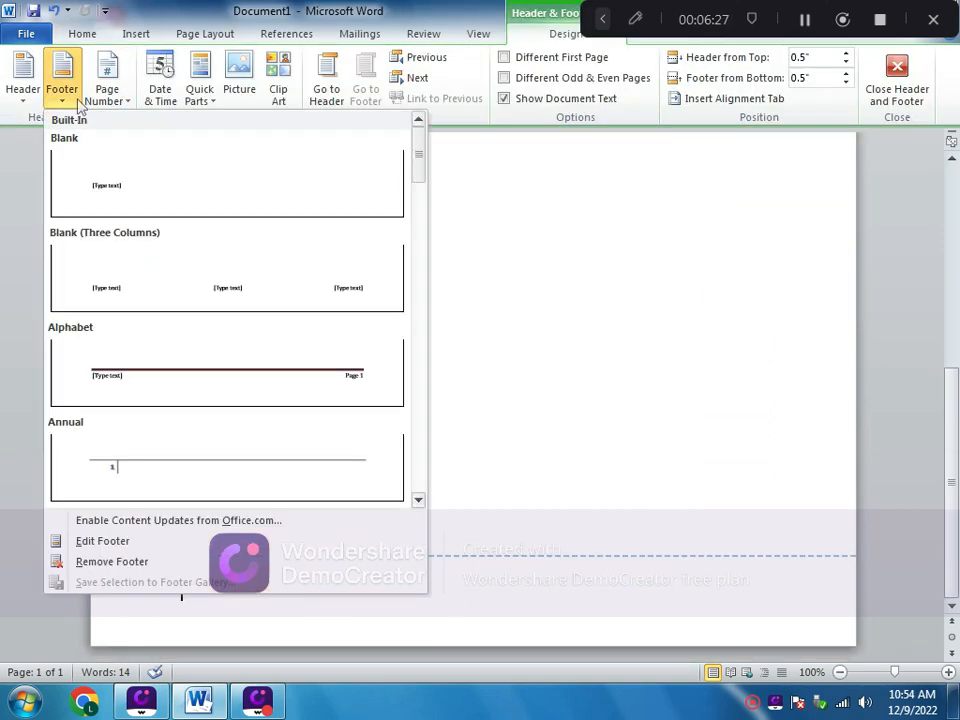
scroll(214, 366, down, 6)
scroll(214, 366, up, 3)
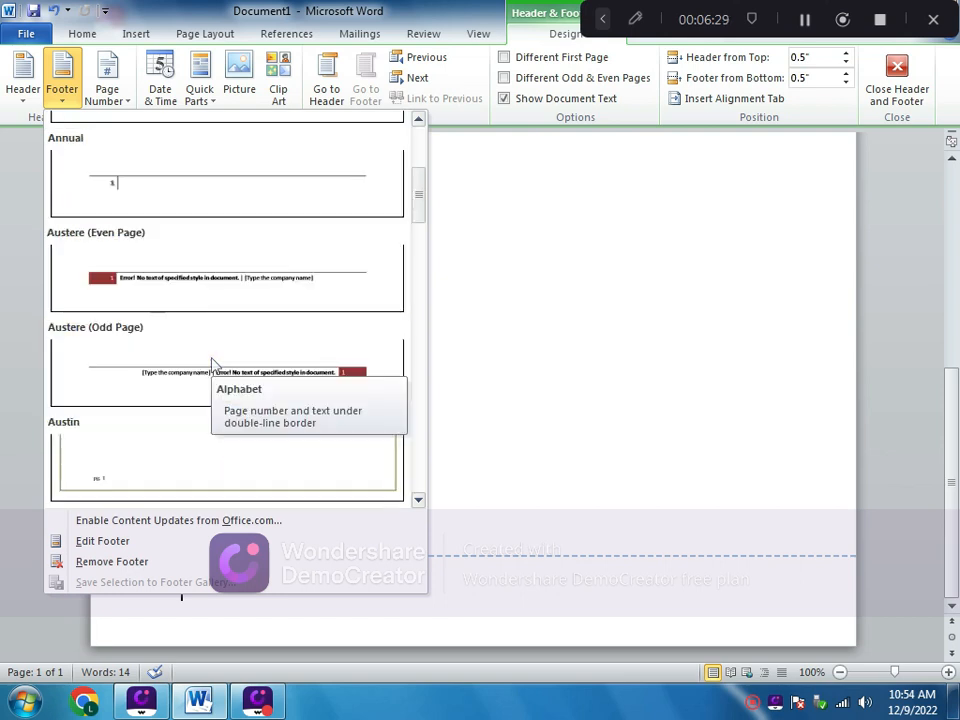
click(210, 381)
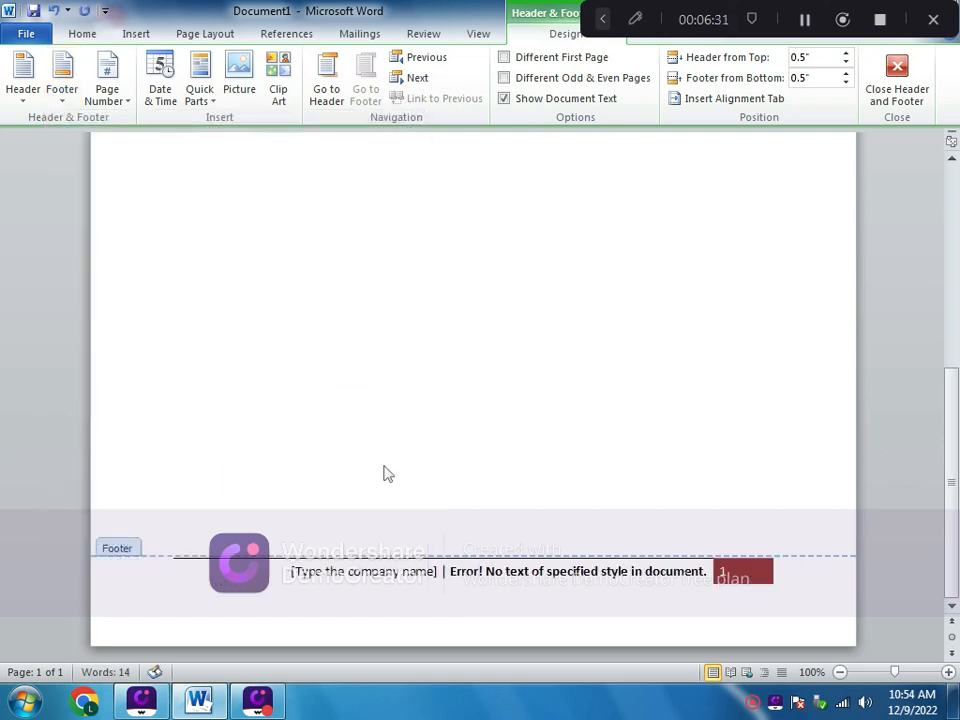
Replace the page header with the built-in Alphabet header and return to the document body.
scroll(478, 496, up, 8)
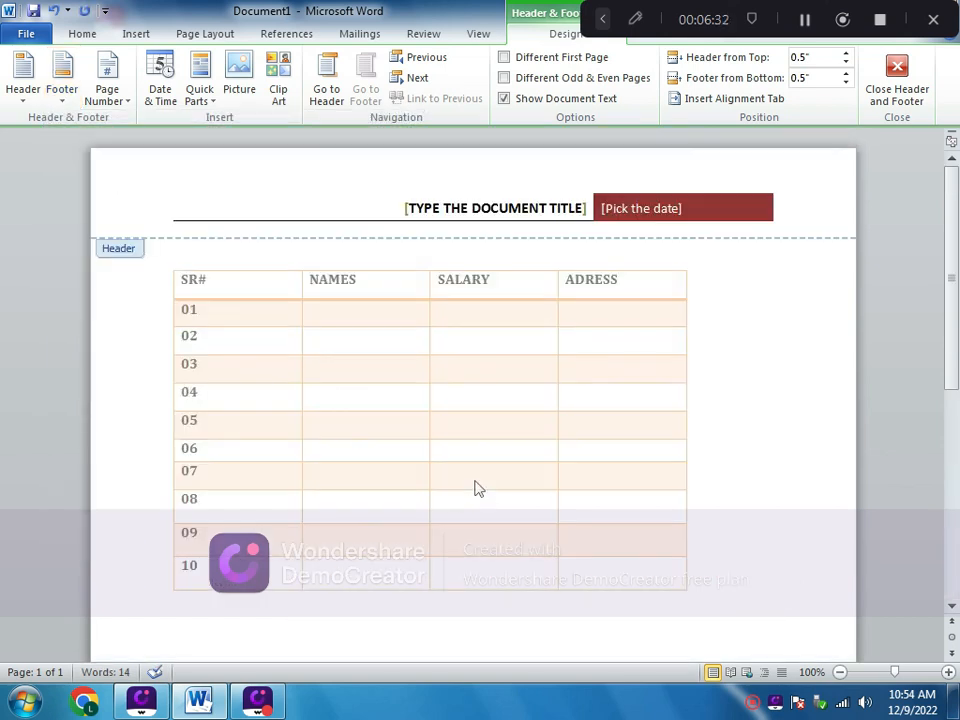
click(394, 195)
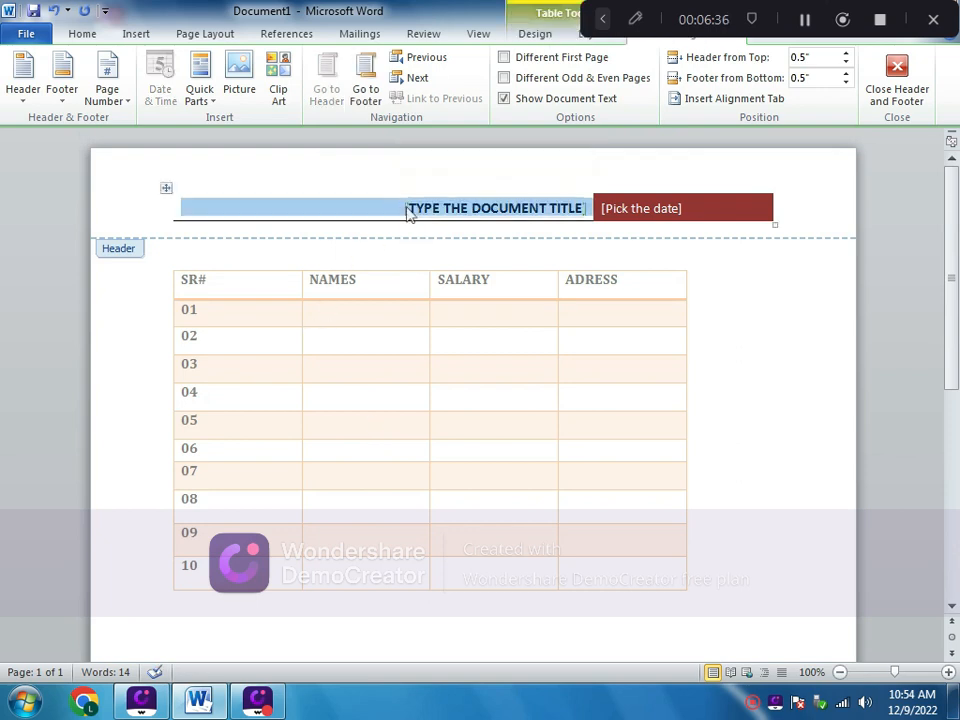
click(431, 235)
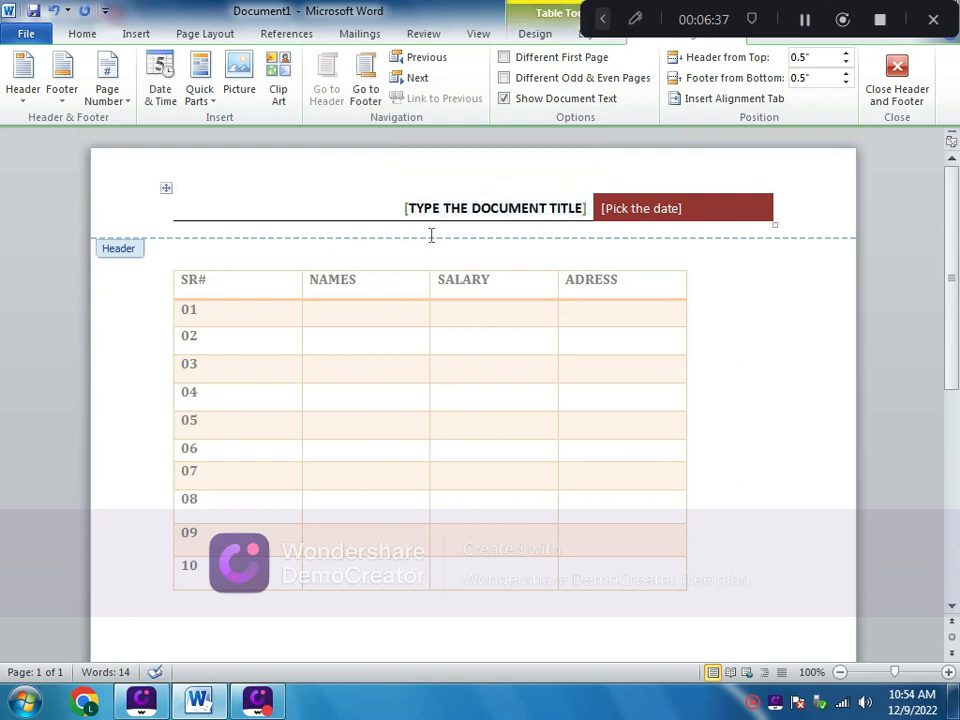
click(61, 100)
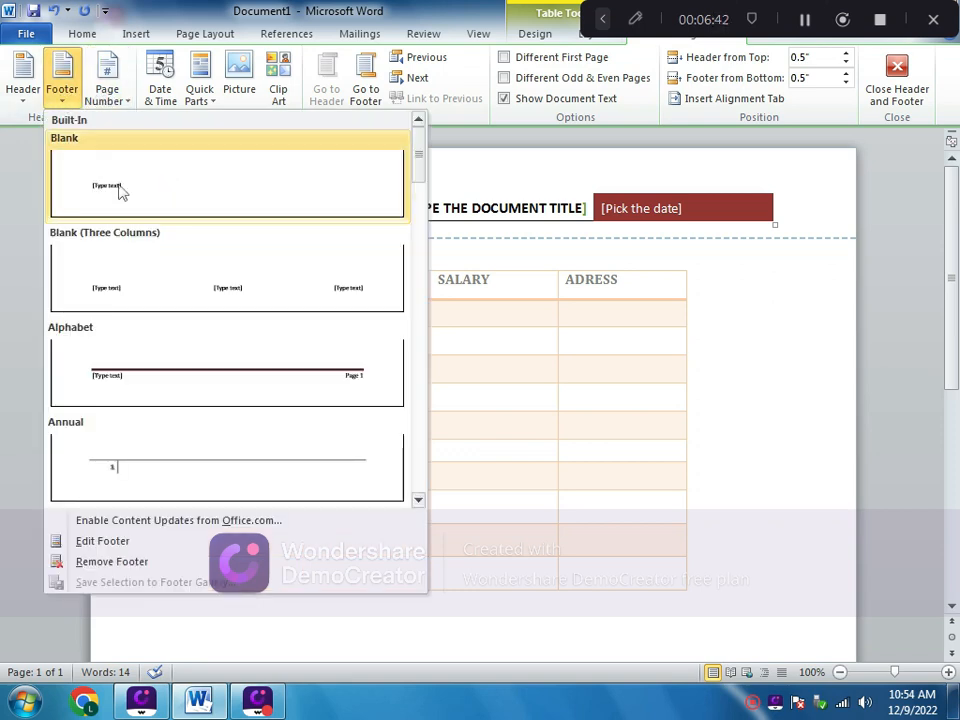
click(36, 92)
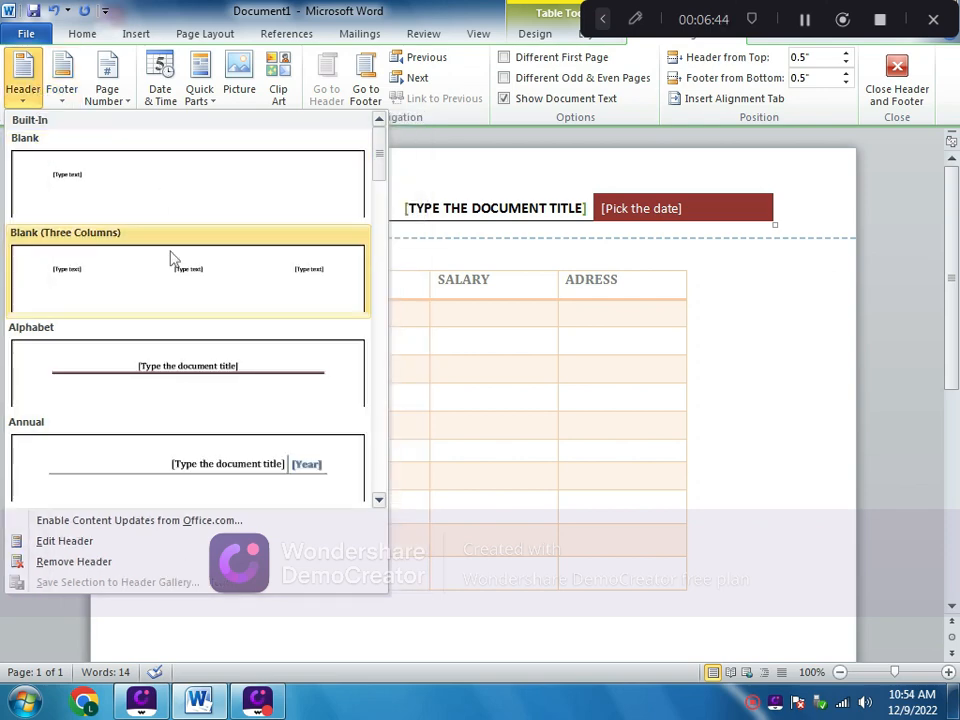
click(168, 370)
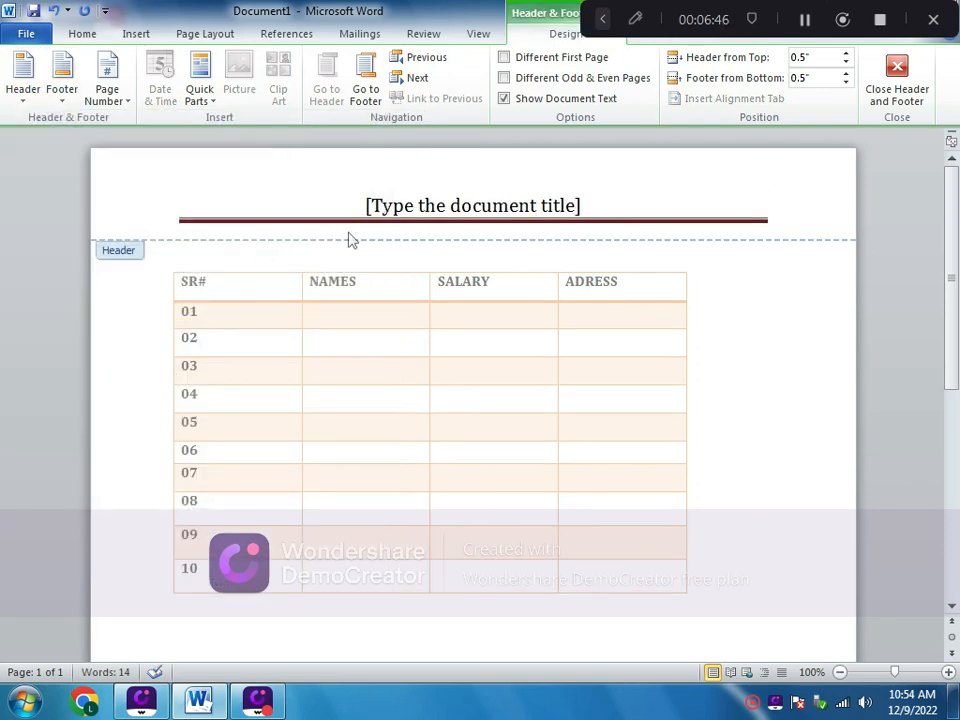
double_click(740, 400)
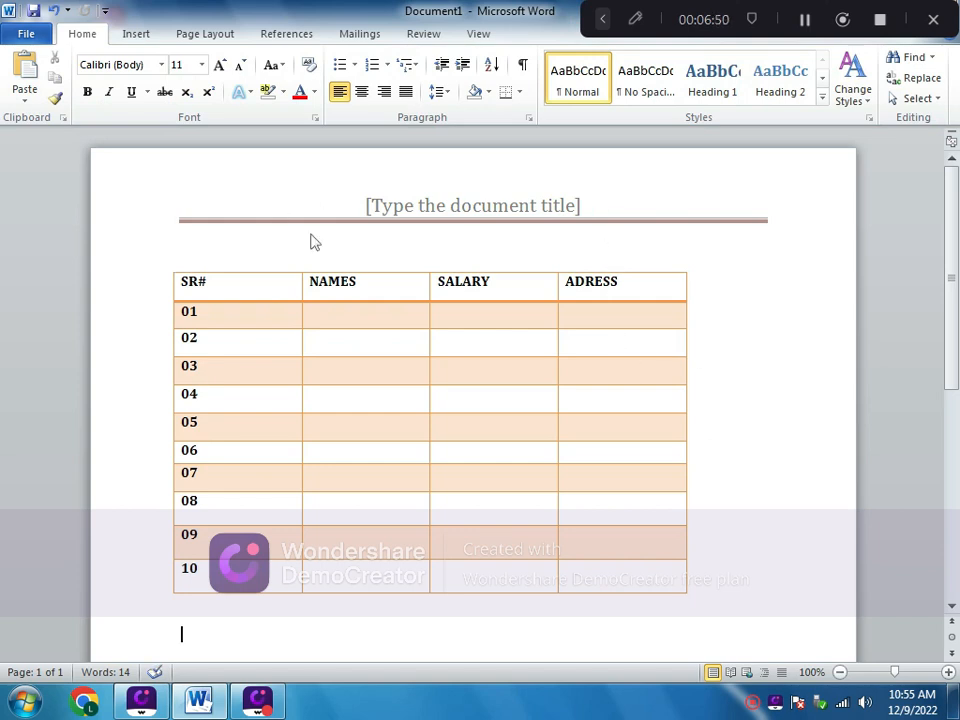
Open the page footer for editing and replace it with the built-in Blank footer.
scroll(270, 370, down, 8)
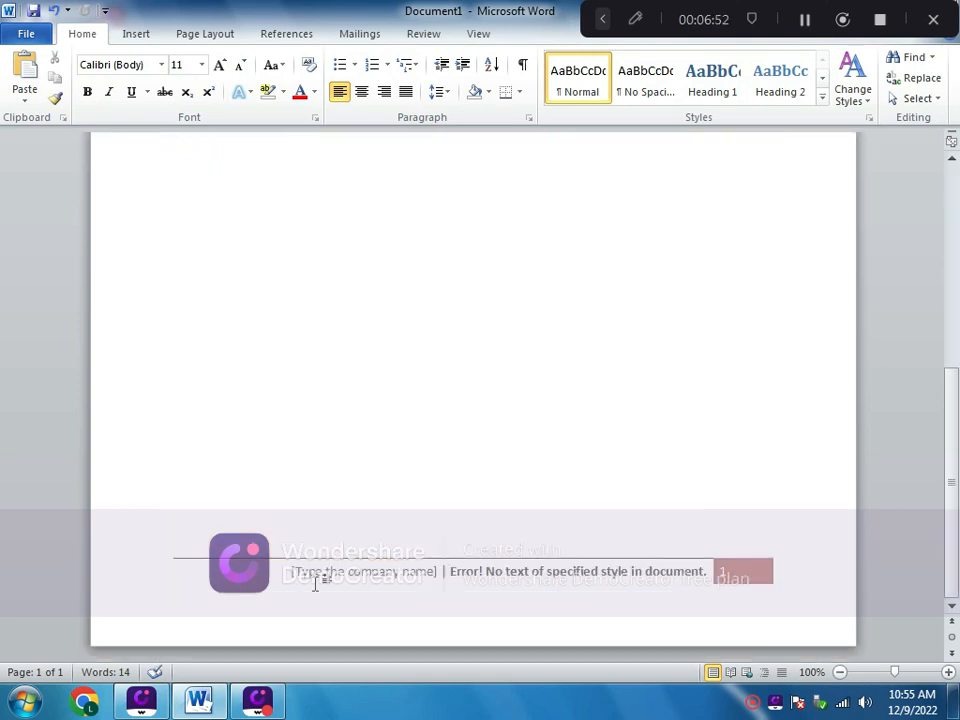
double_click(393, 570)
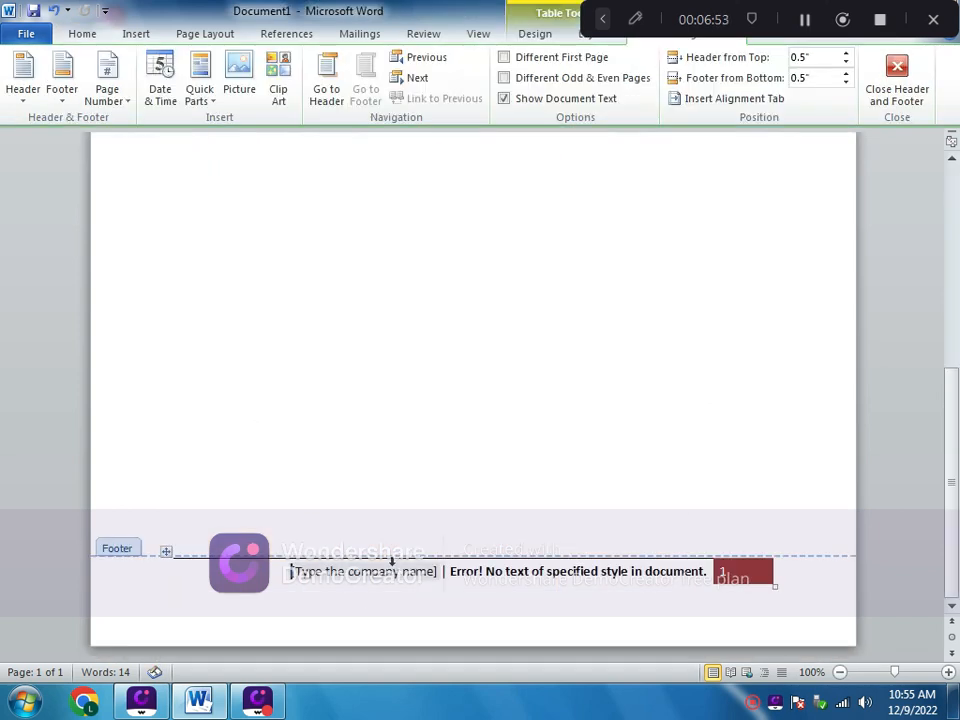
click(61, 85)
click(150, 186)
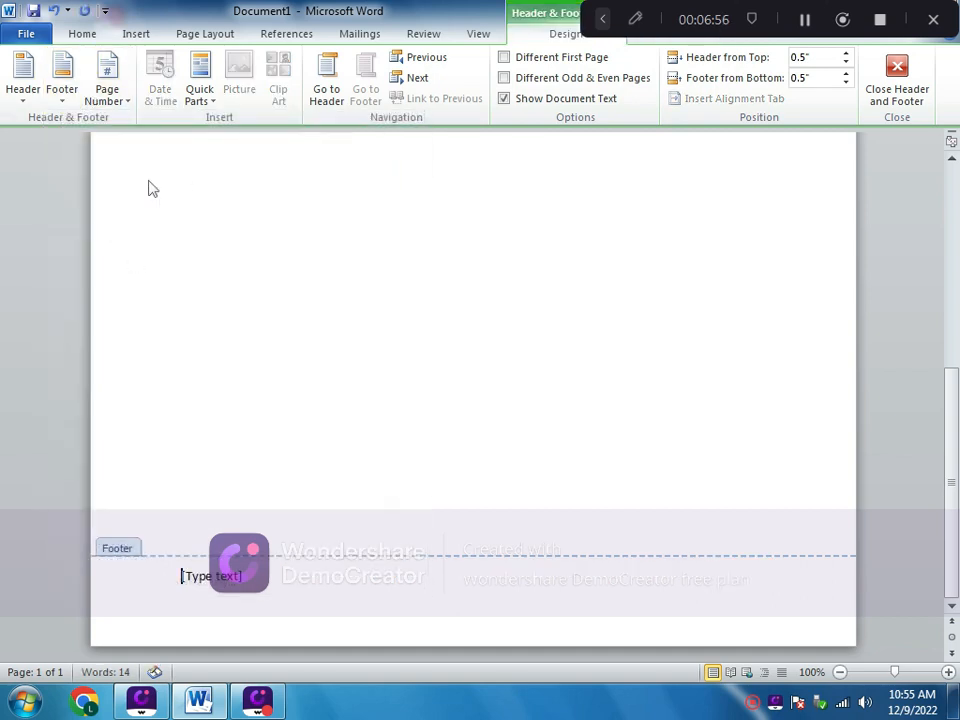
Add a page number in the page margin using the Accent Bar, Left design.
click(117, 104)
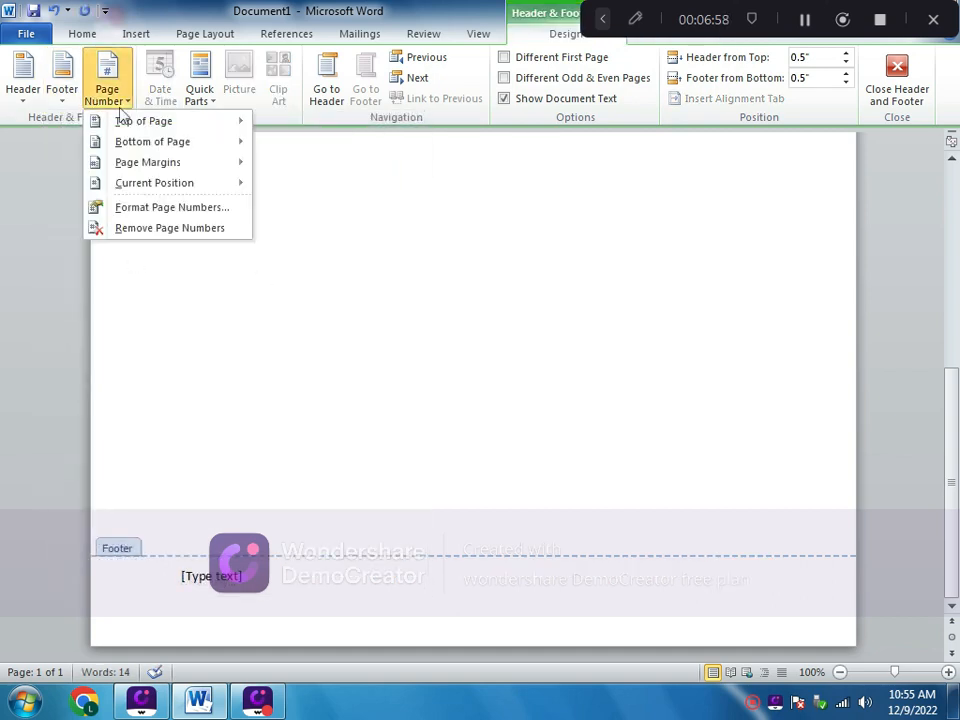
mouse_move(133, 125)
mouse_move(148, 166)
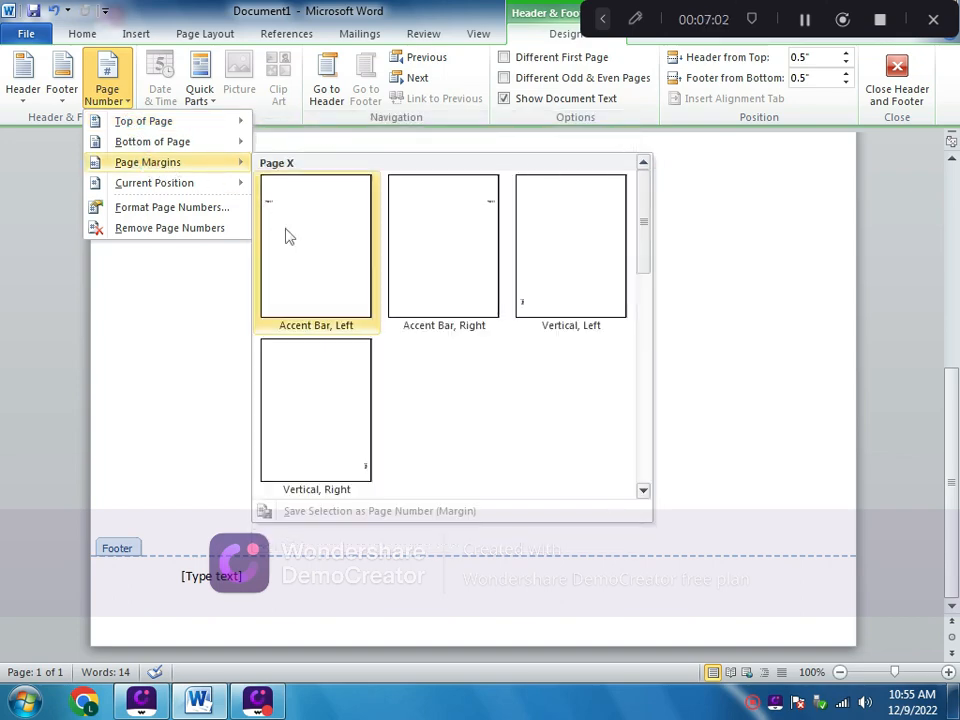
click(304, 258)
scroll(302, 339, down, 3)
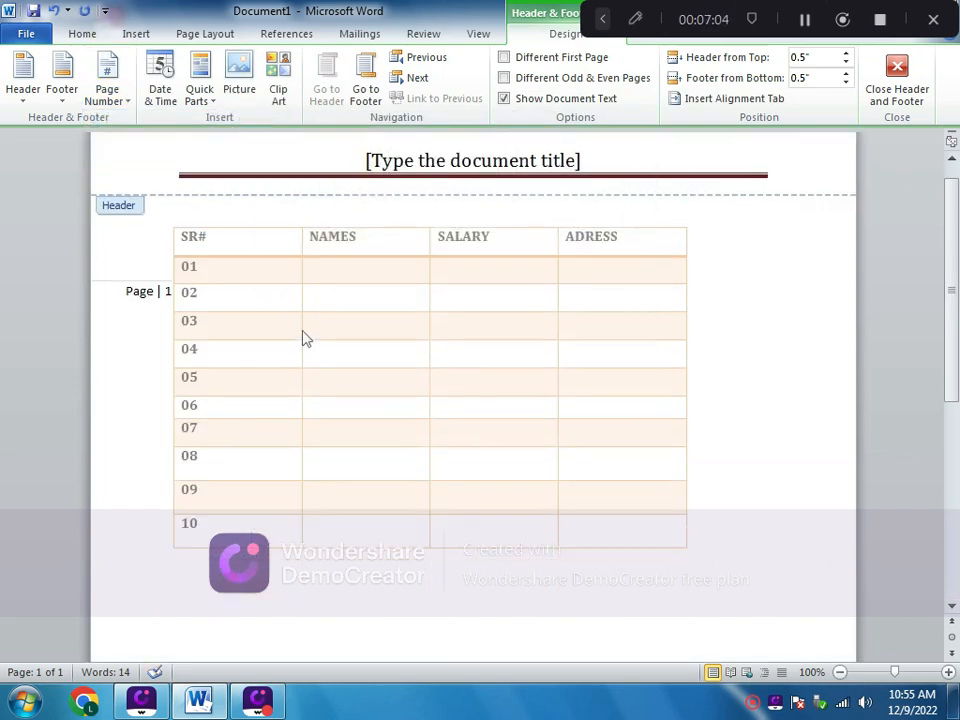
Insert a page number at the bottom of the page using the Plain Number 2 design and return to the document body.
click(105, 104)
mouse_move(140, 168)
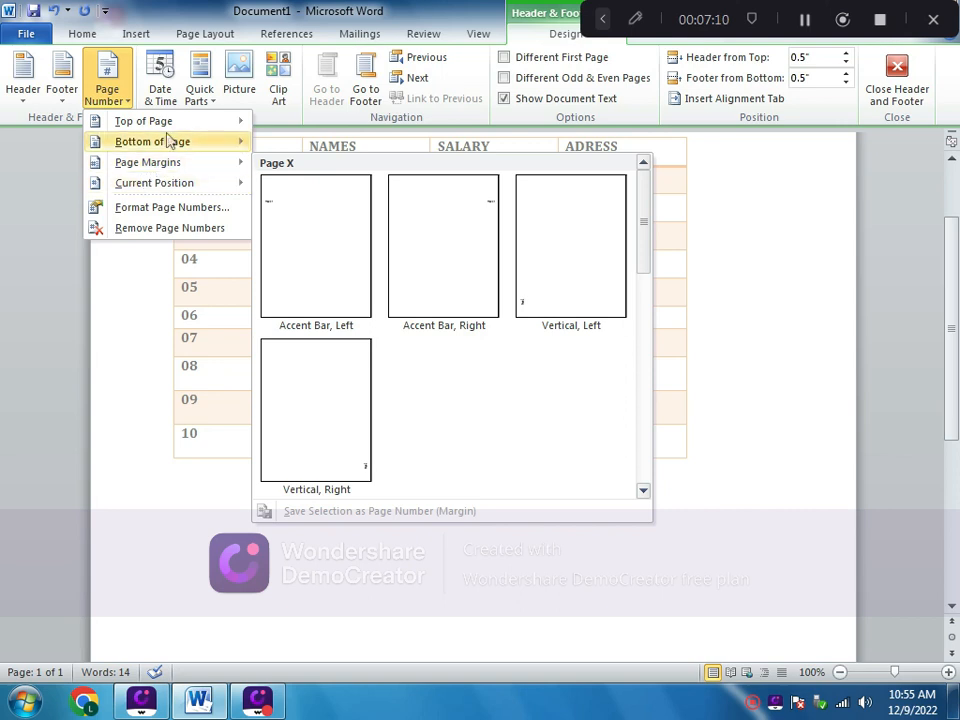
mouse_move(168, 139)
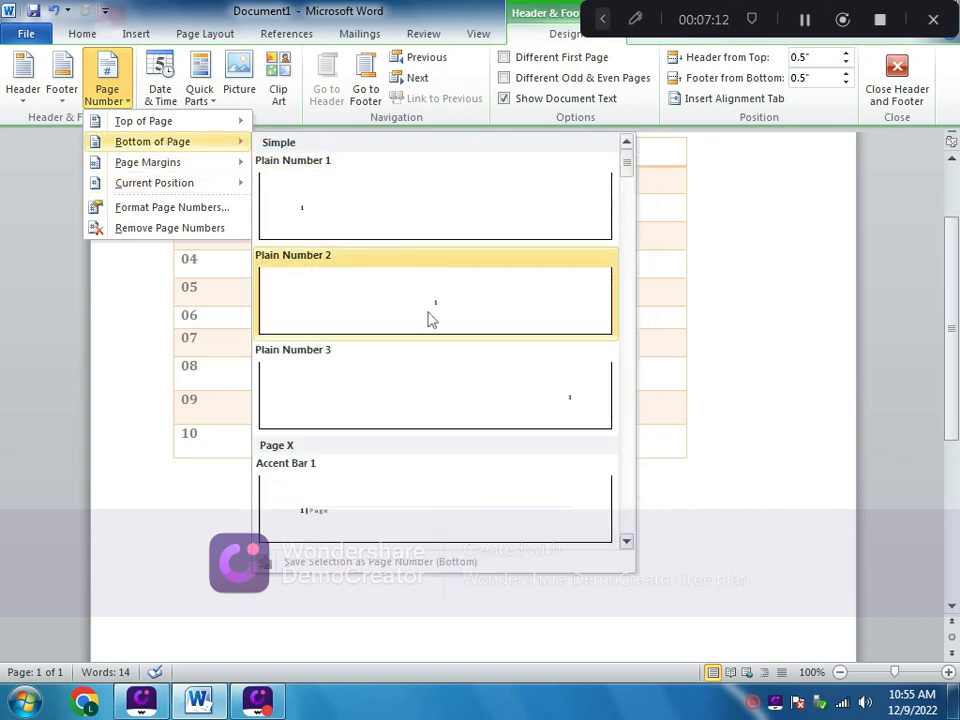
click(431, 319)
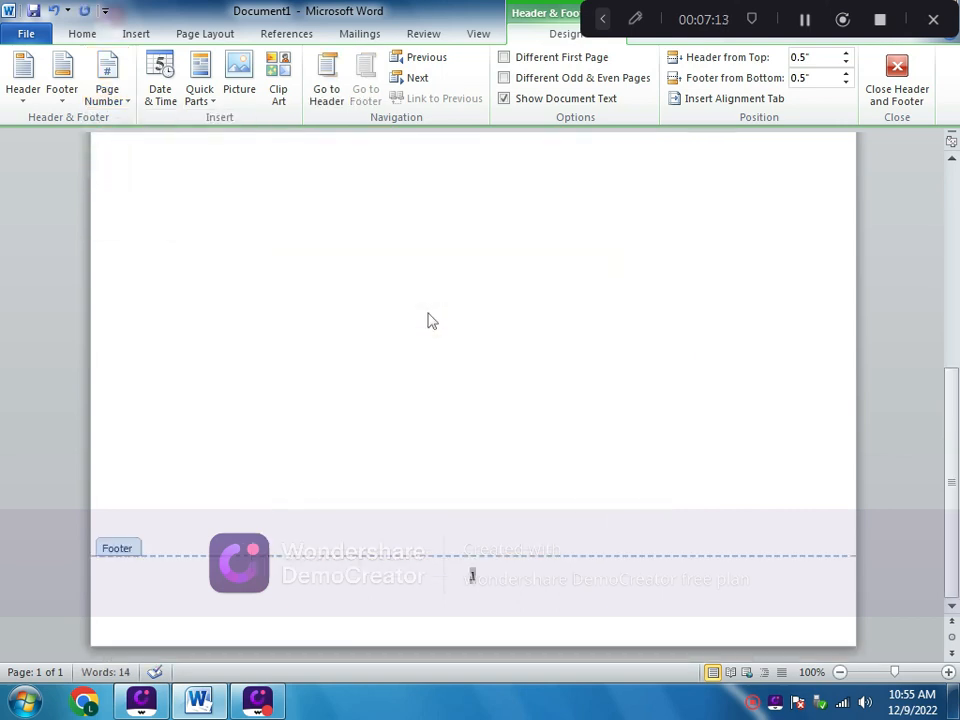
click(499, 593)
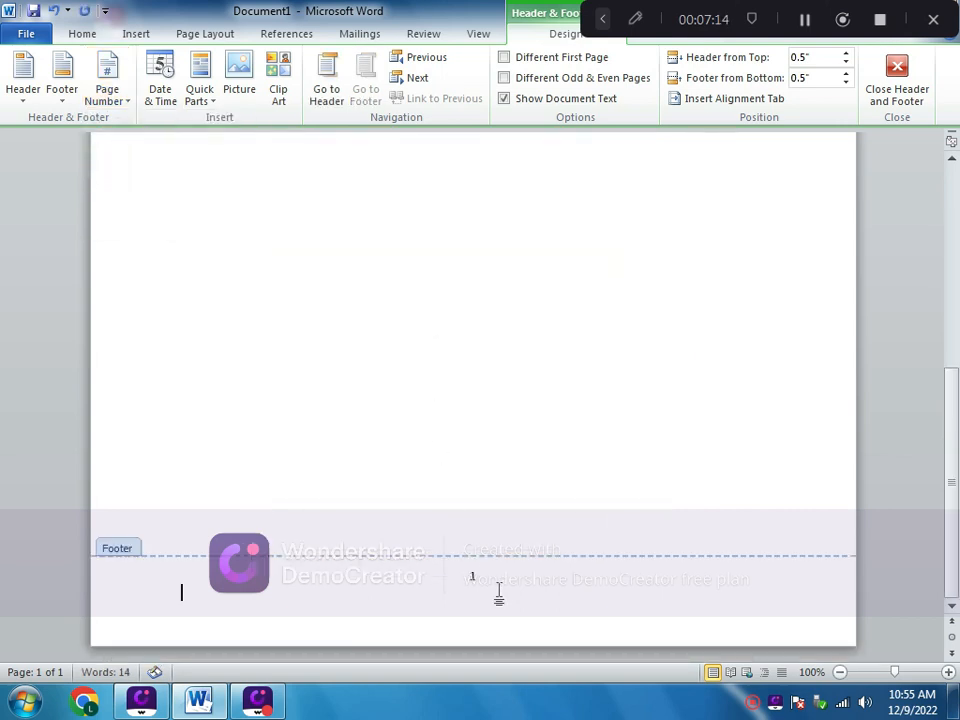
double_click(432, 500)
scroll(345, 522, up, 10)
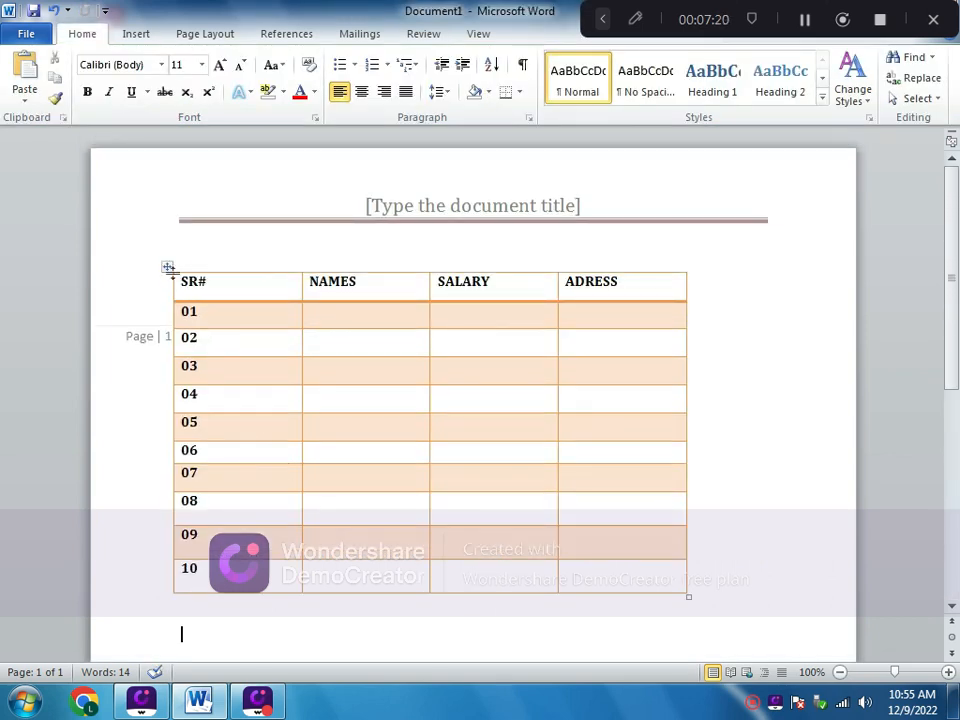
Reopen the page footer and apply the Accent Bar, Left page number in the page margin.
click(157, 343)
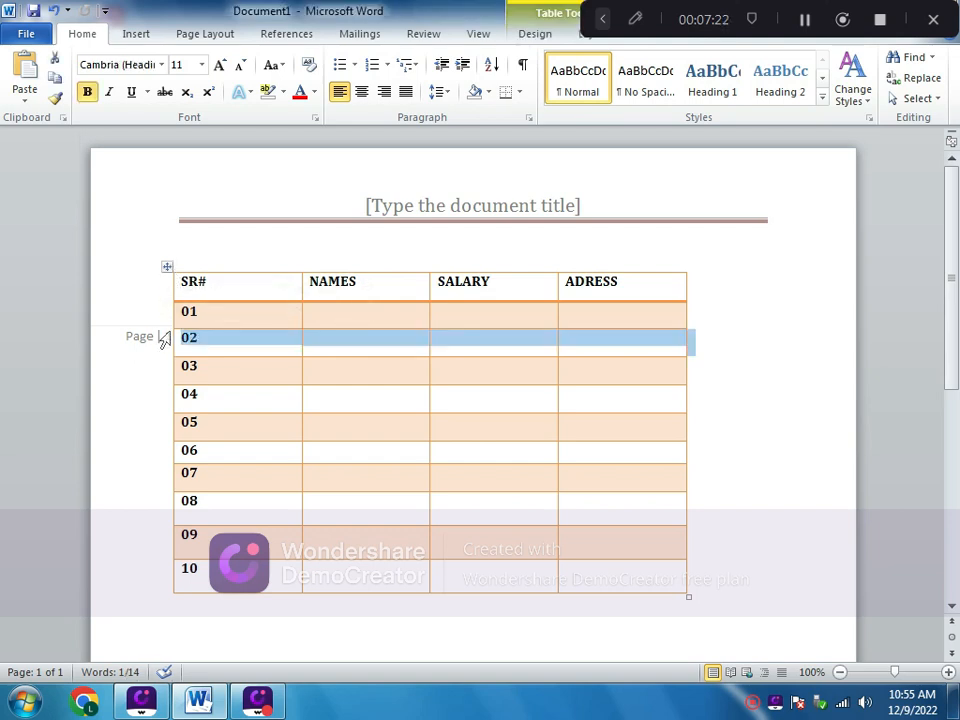
scroll(386, 615, down, 8)
scroll(385, 588, down, 1)
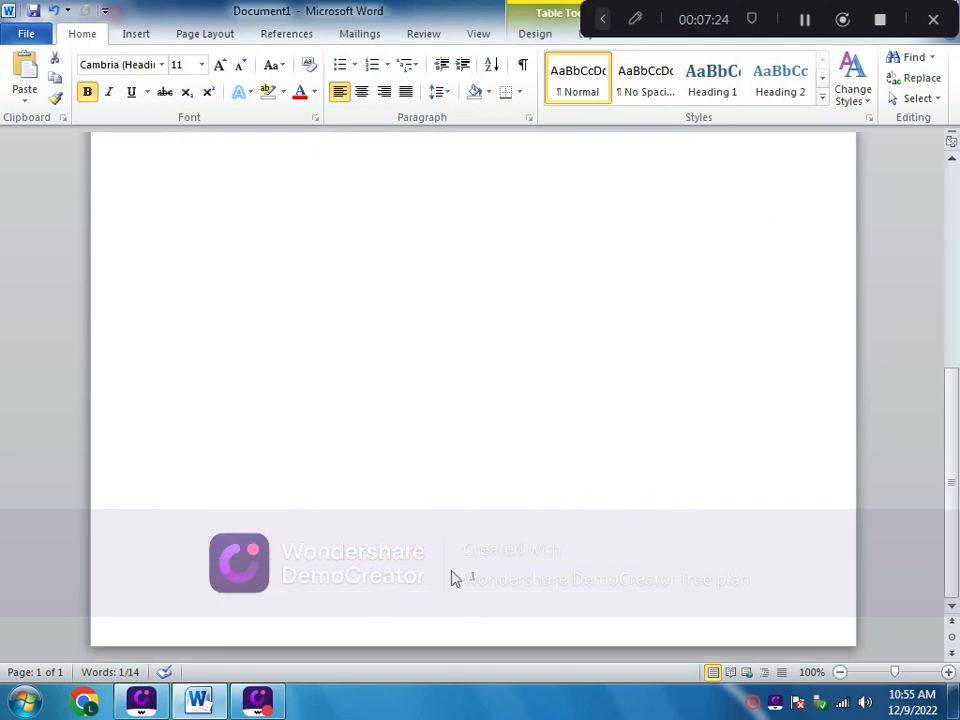
double_click(468, 584)
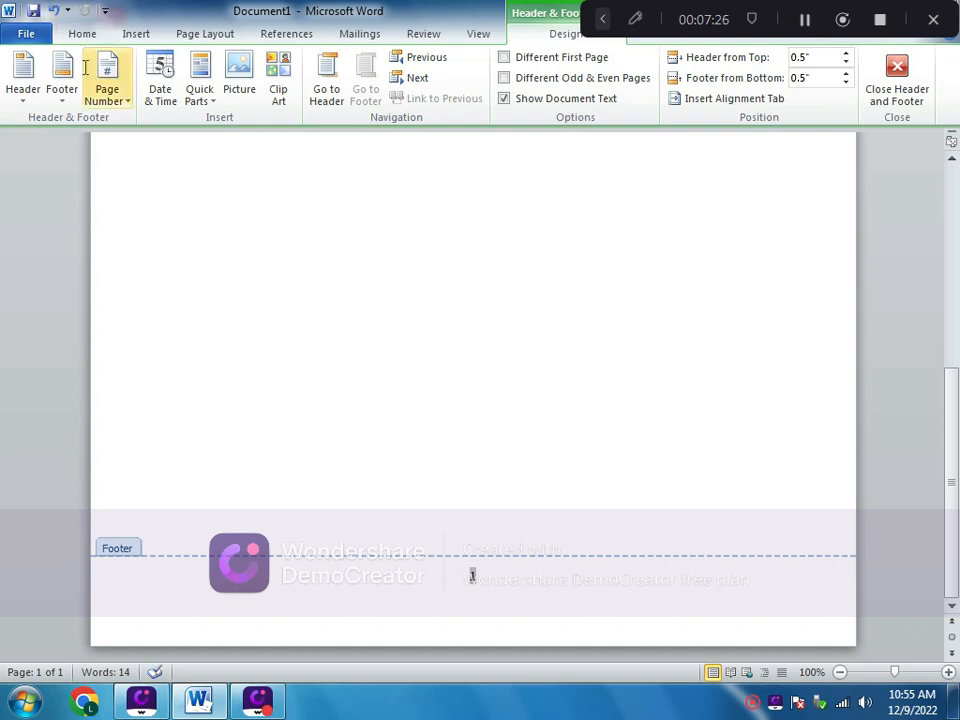
click(103, 104)
mouse_move(195, 167)
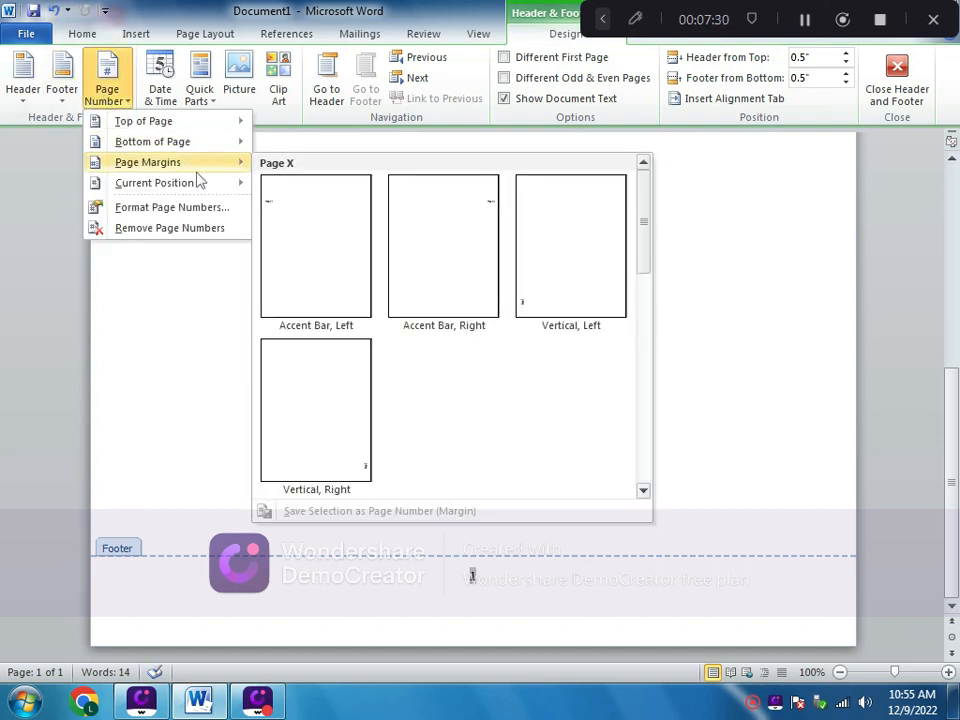
click(298, 229)
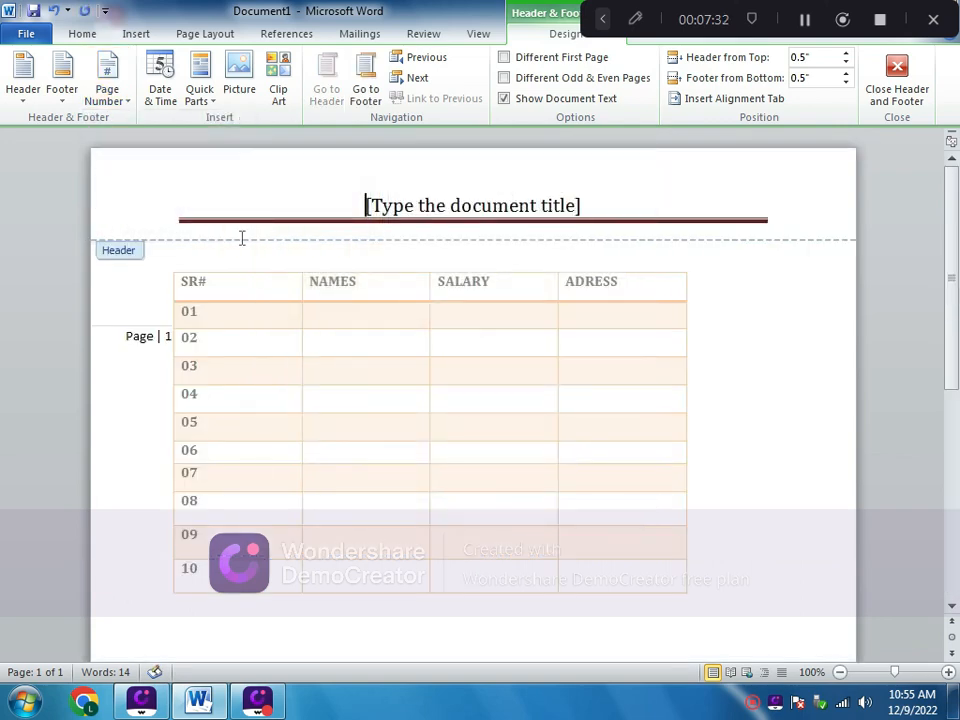
Delete the page number text from the margin box beside the table and return to the document body.
drag(167, 336, 96, 336)
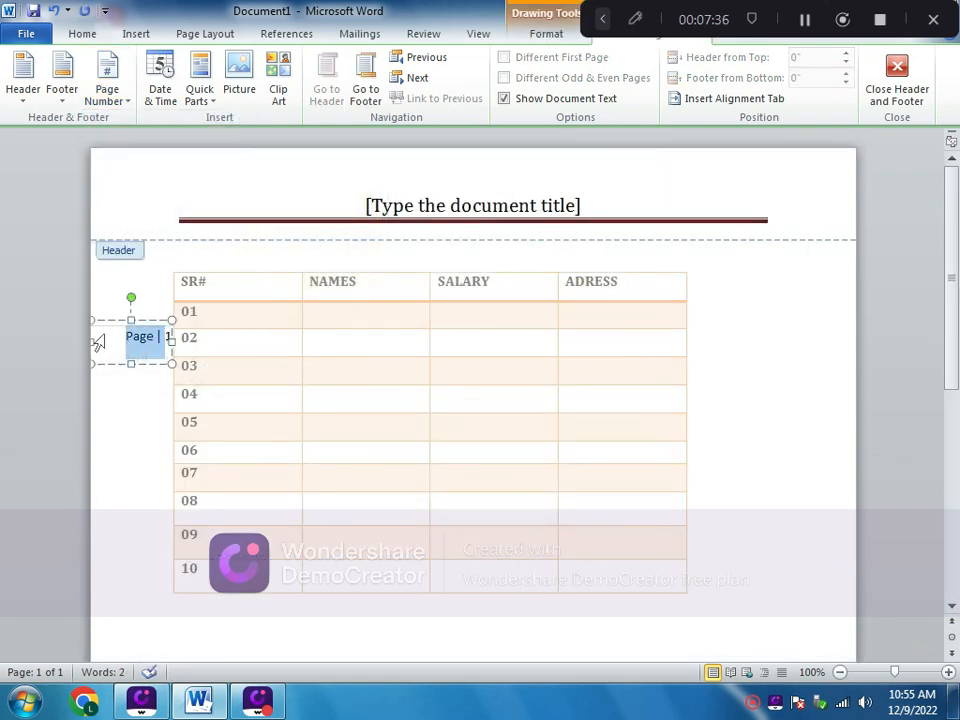
key(Delete)
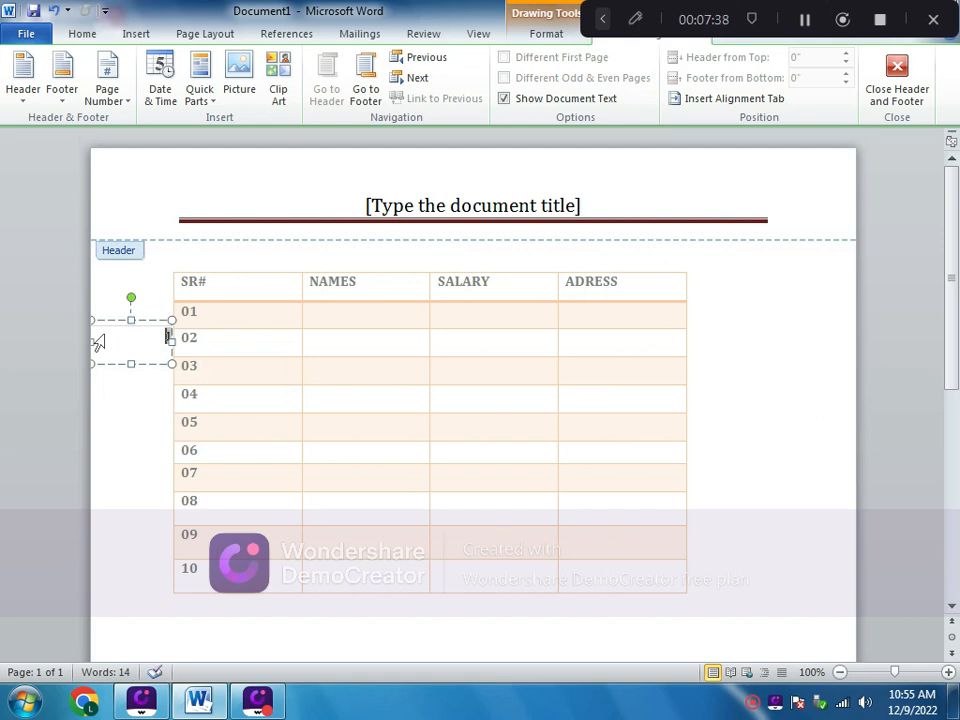
key(Delete)
key(BackSpace)
key(Return)
key(BackSpace)
double_click(363, 643)
scroll(471, 651, down, 2)
click(380, 578)
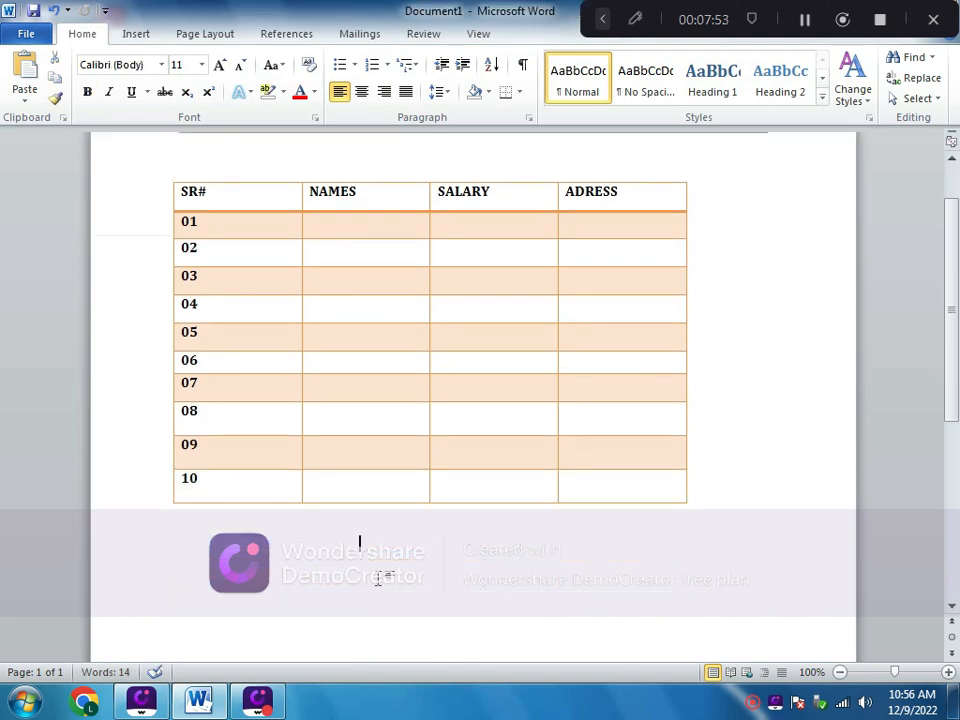
scroll(380, 641, up, 2)
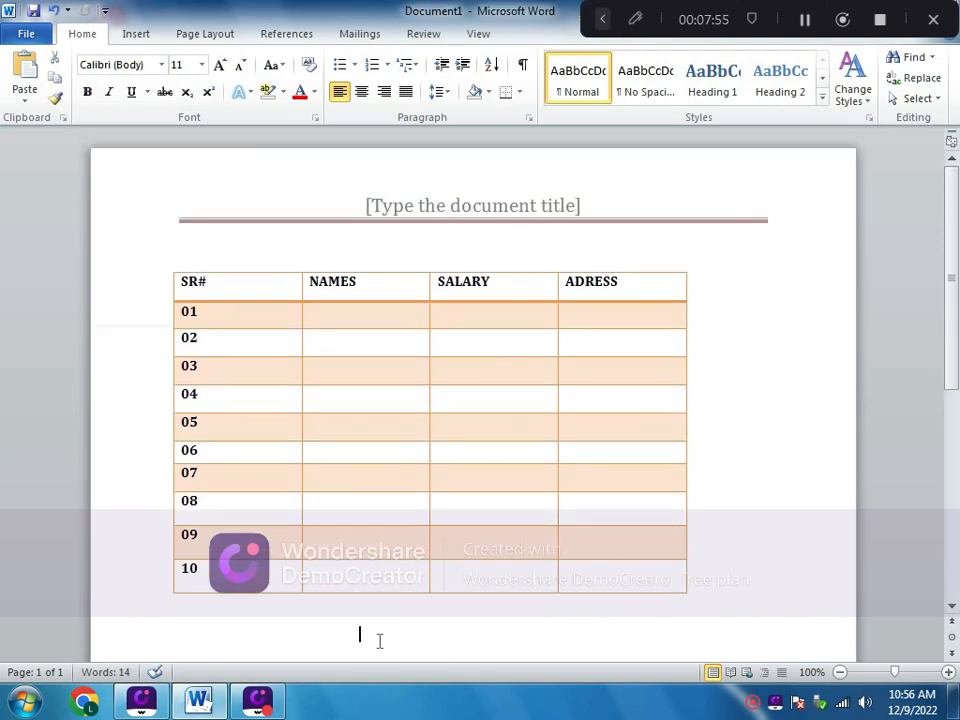
Replace the entire header content with the text "EMPLOYS DETAILS" and return to the document body.
double_click(590, 209)
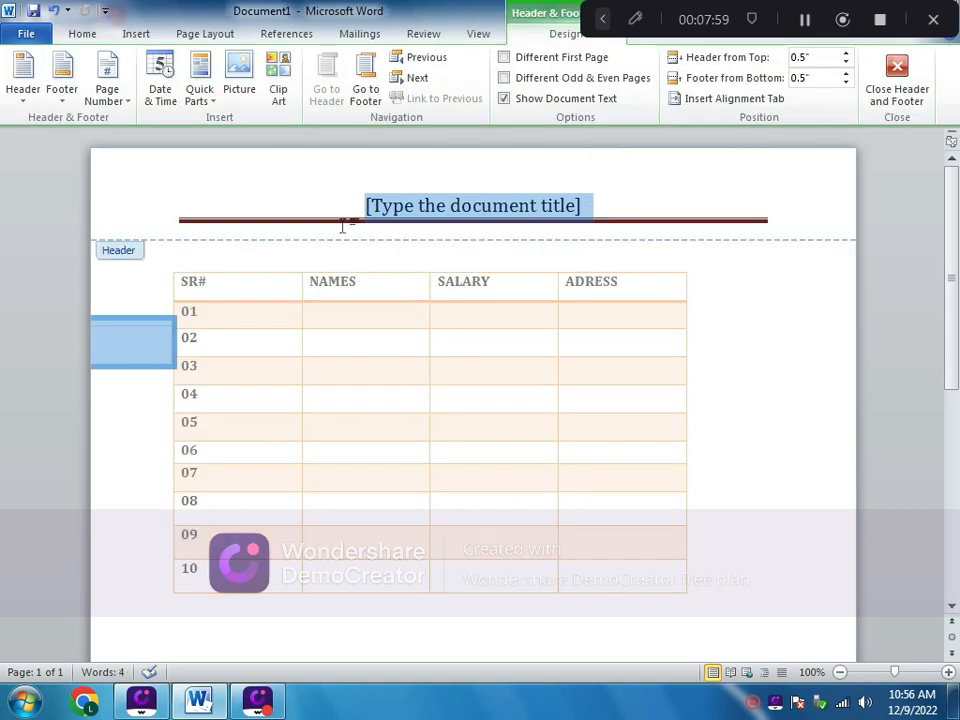
key(Delete)
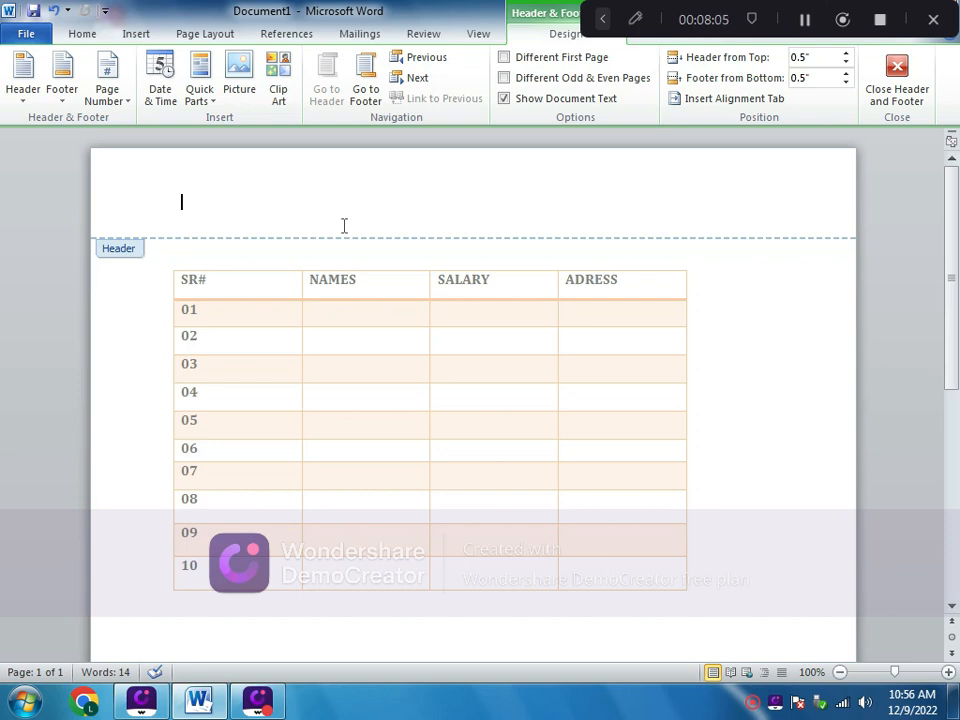
text(EMPL)
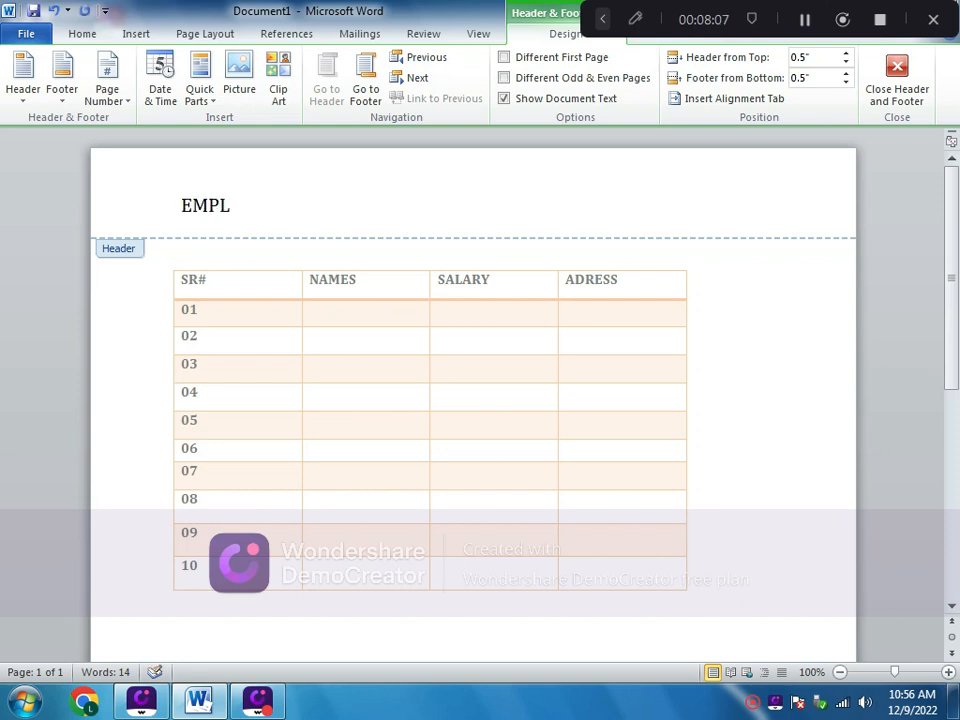
text(OYS DETAIL)
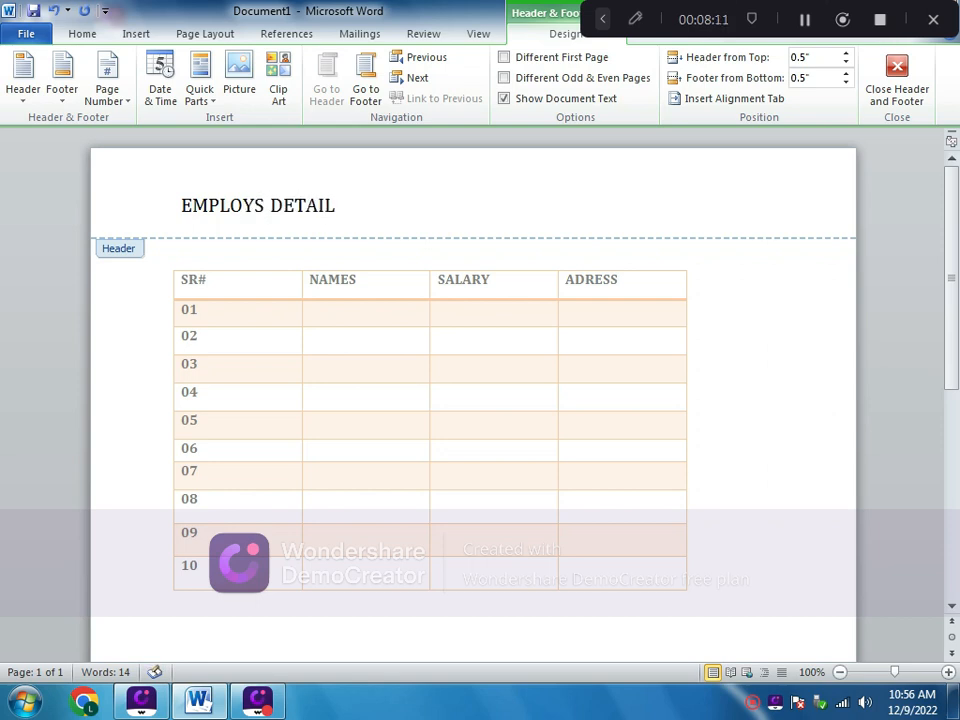
text(S)
double_click(295, 314)
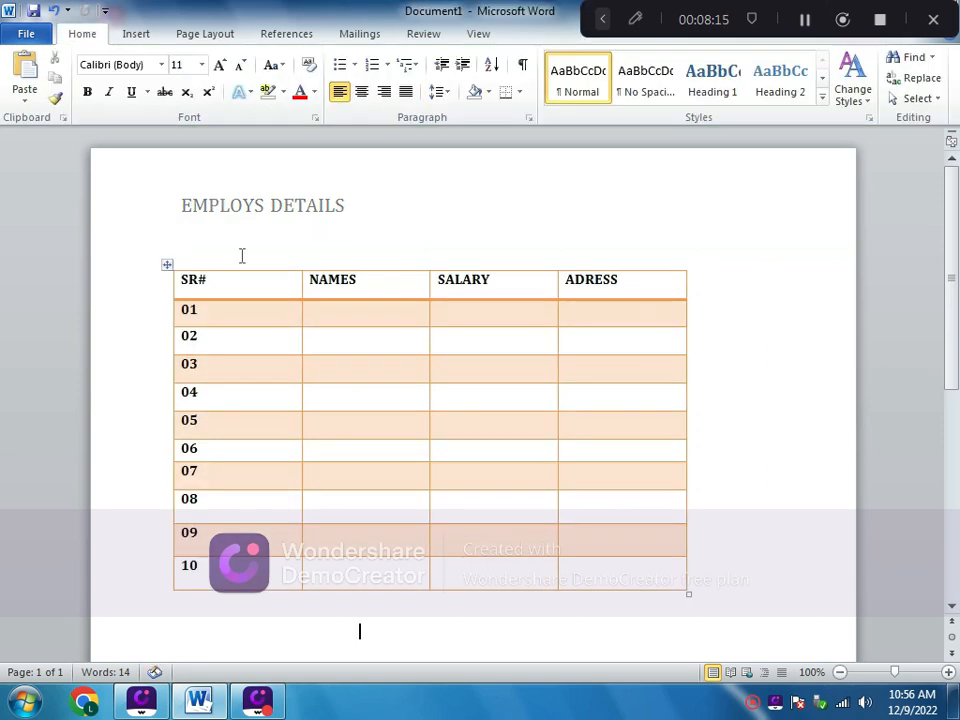
Replace the footer with the built-in Blank footer and insert a Plain Number 1 page number at the bottom of the page.
scroll(495, 393, down, 8)
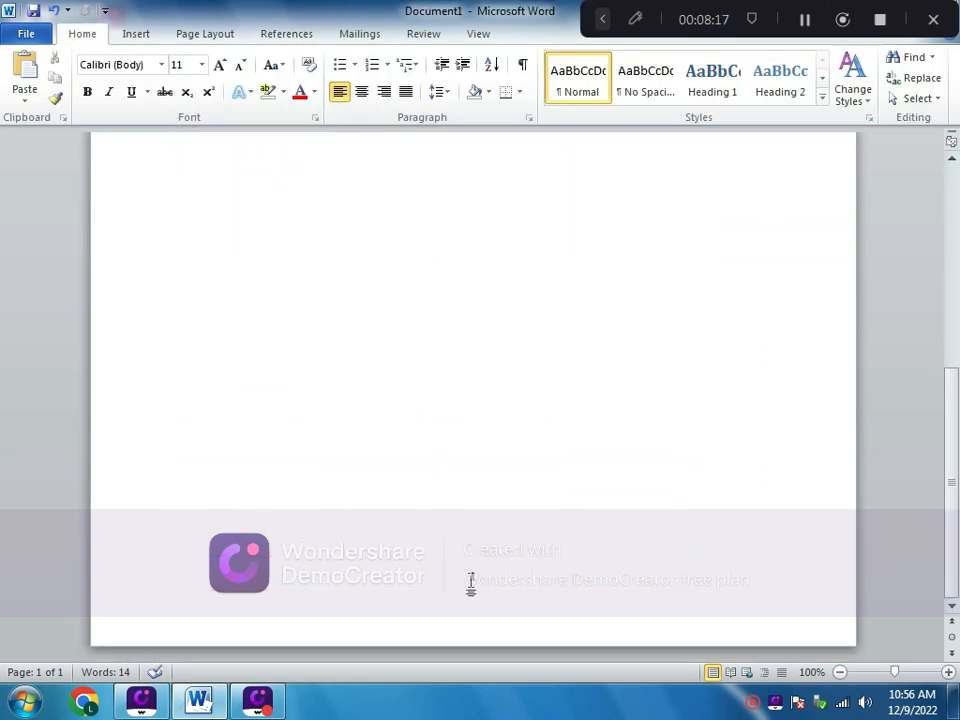
double_click(476, 584)
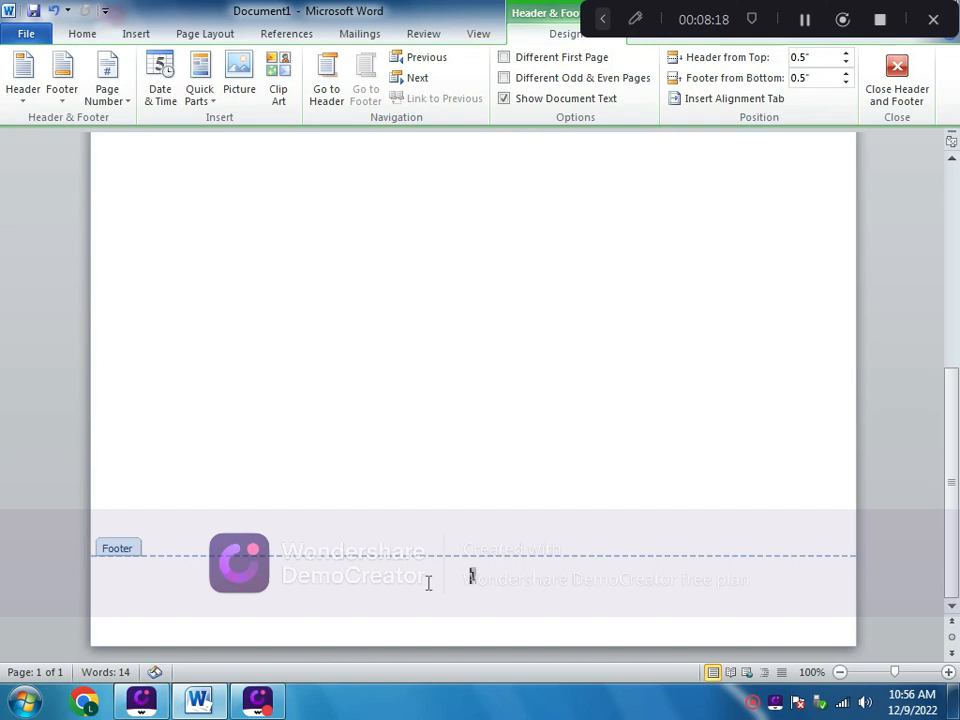
click(61, 105)
click(94, 182)
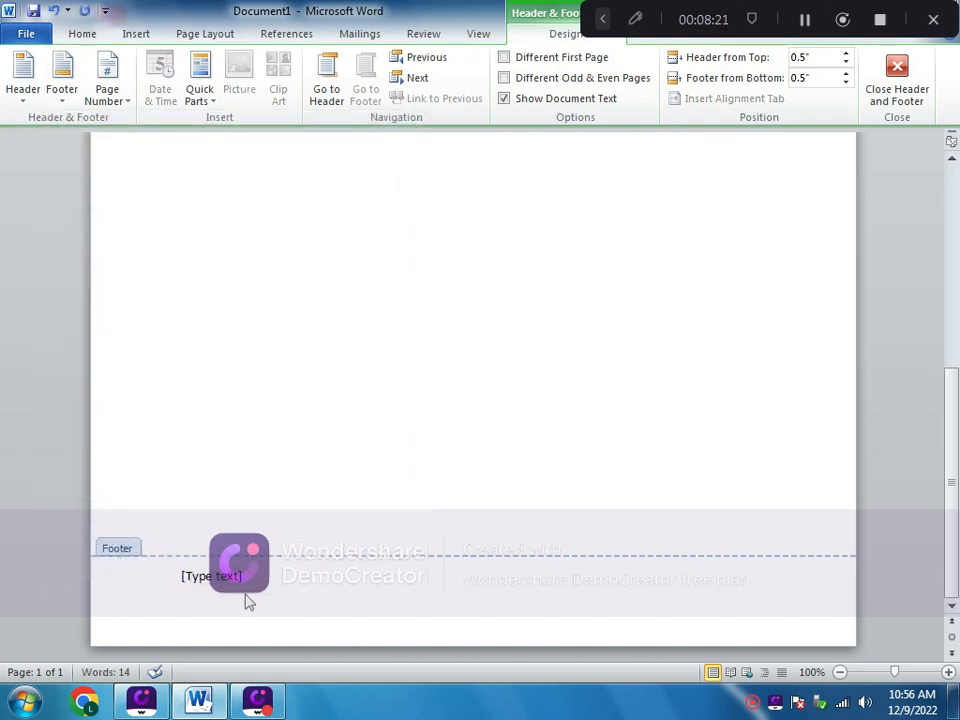
click(104, 94)
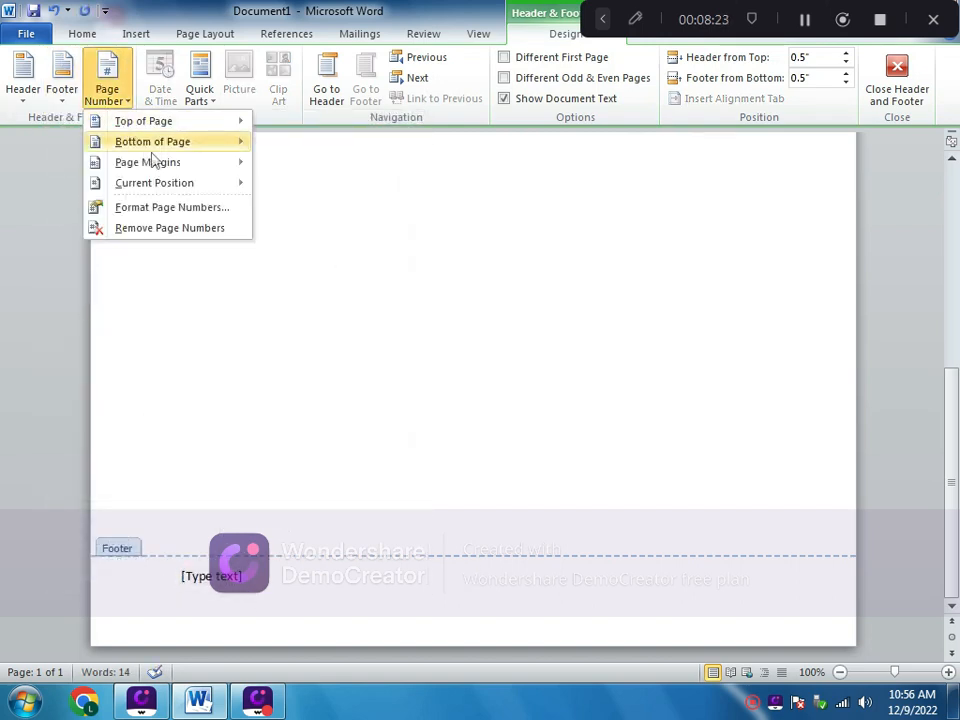
mouse_move(165, 165)
mouse_move(205, 145)
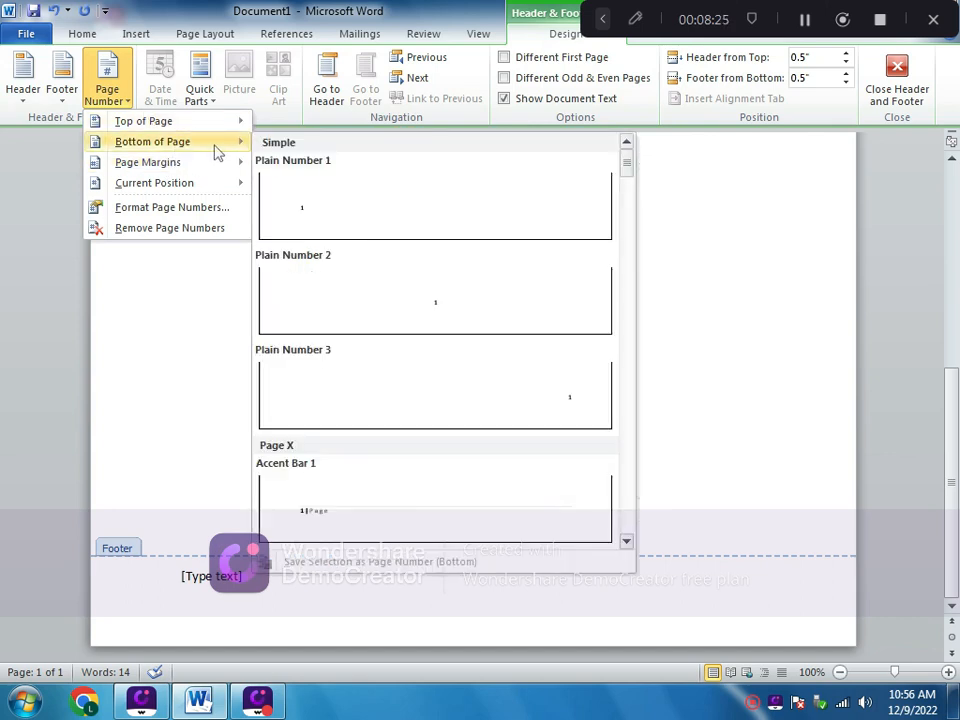
click(315, 216)
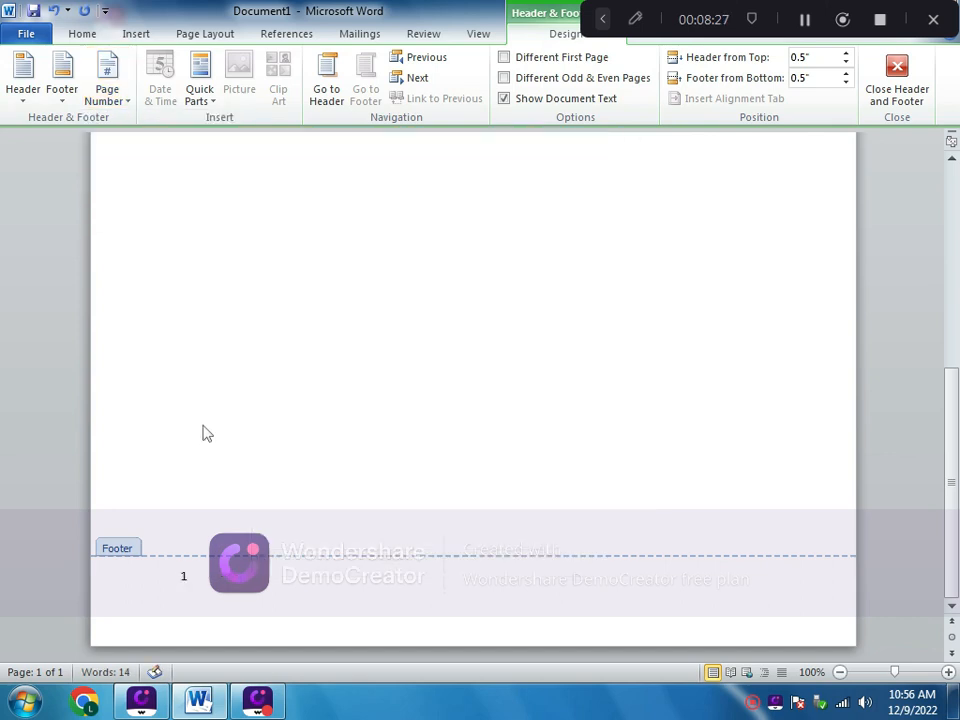
Shift the footer page number toward the centre, enter "CGHFGHFJHGJK.JHKJGJH" on the line below it, and return to the document body.
click(76, 104)
click(457, 580)
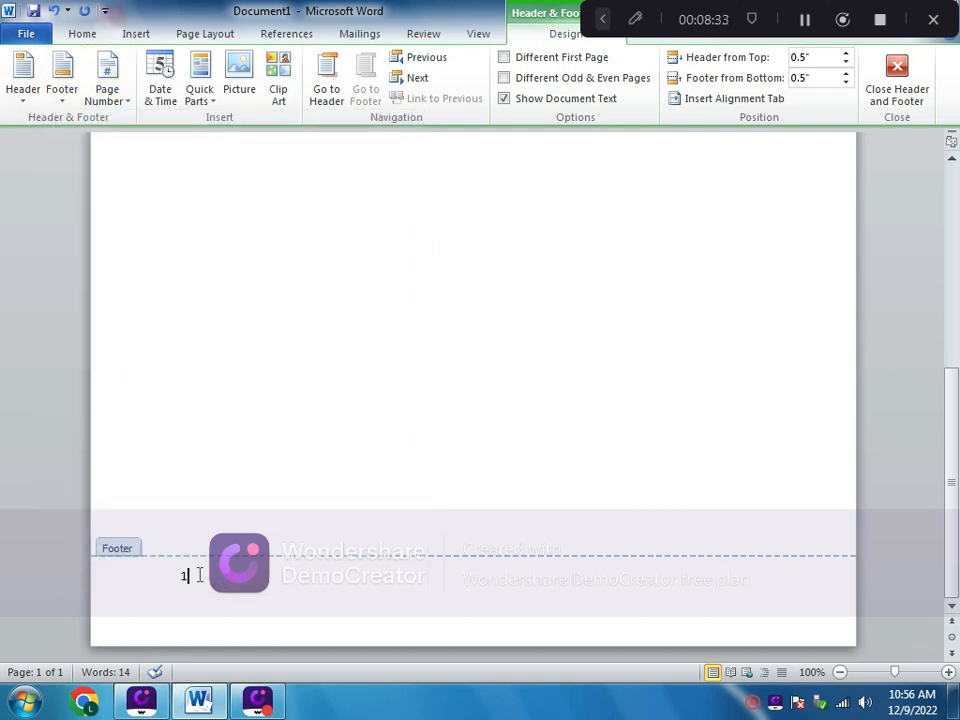
drag(199, 575, 171, 576)
key(Delete)
click(333, 600)
text(CGHFGHFJHGJK.JHKJGJH)
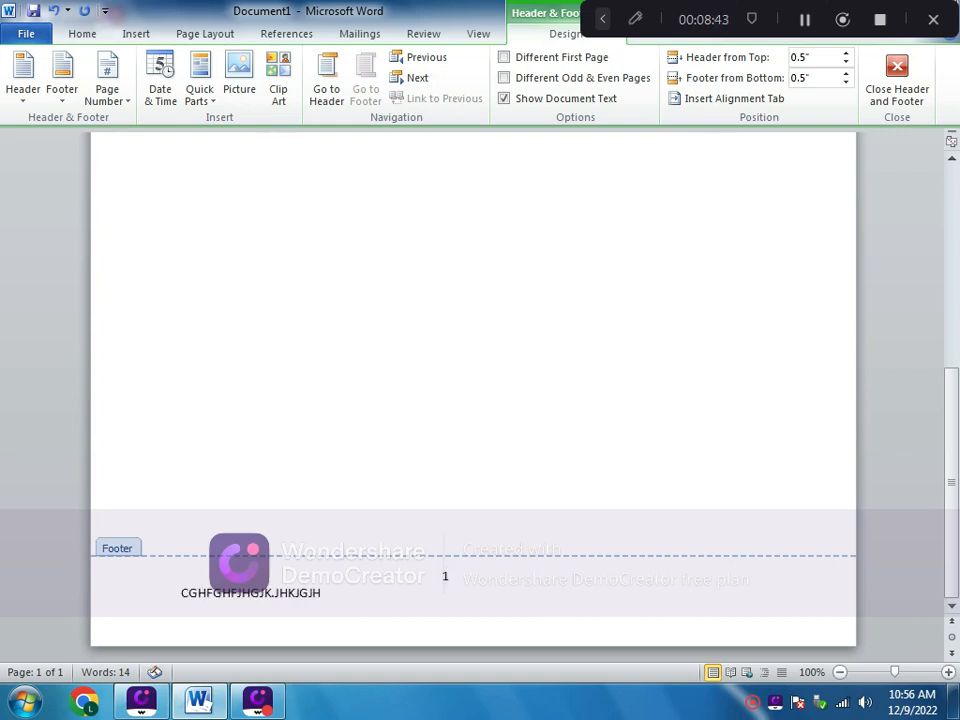
double_click(264, 493)
scroll(265, 491, up, 10)
scroll(265, 491, up, 1)
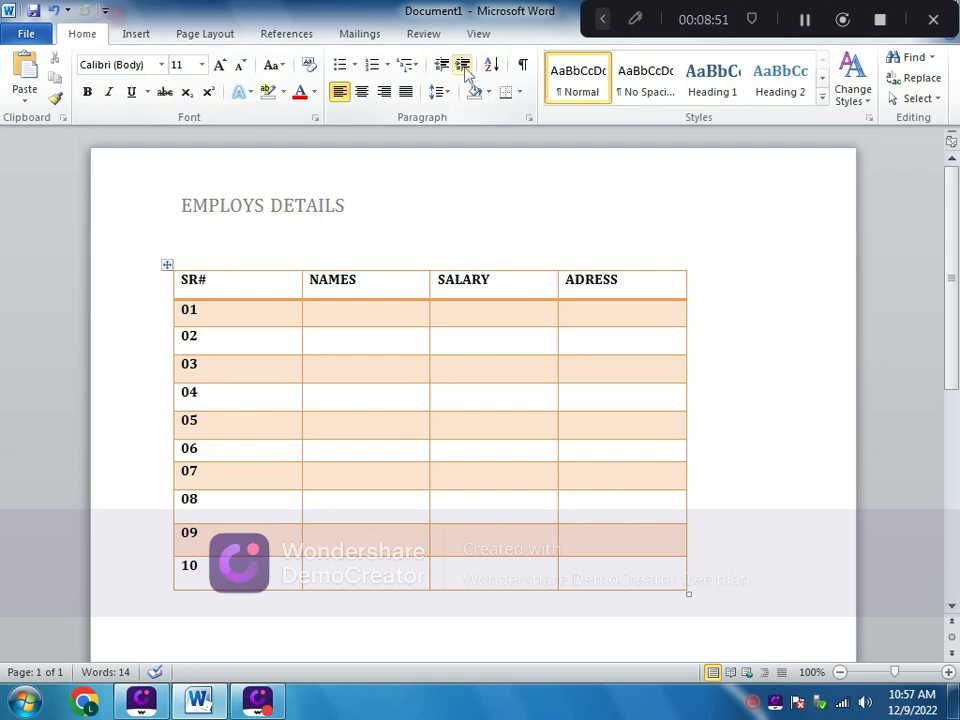
scroll(465, 555, down, 8)
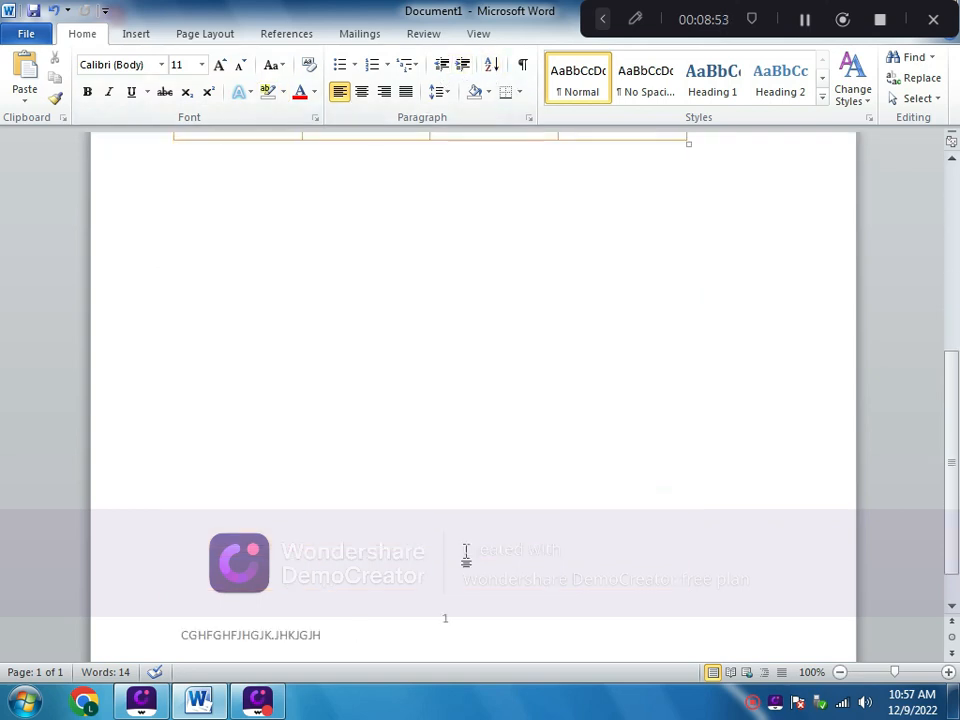
Delete the whole document body including the table, undo the deletion, and clear the selection.
scroll(392, 439, up, 6)
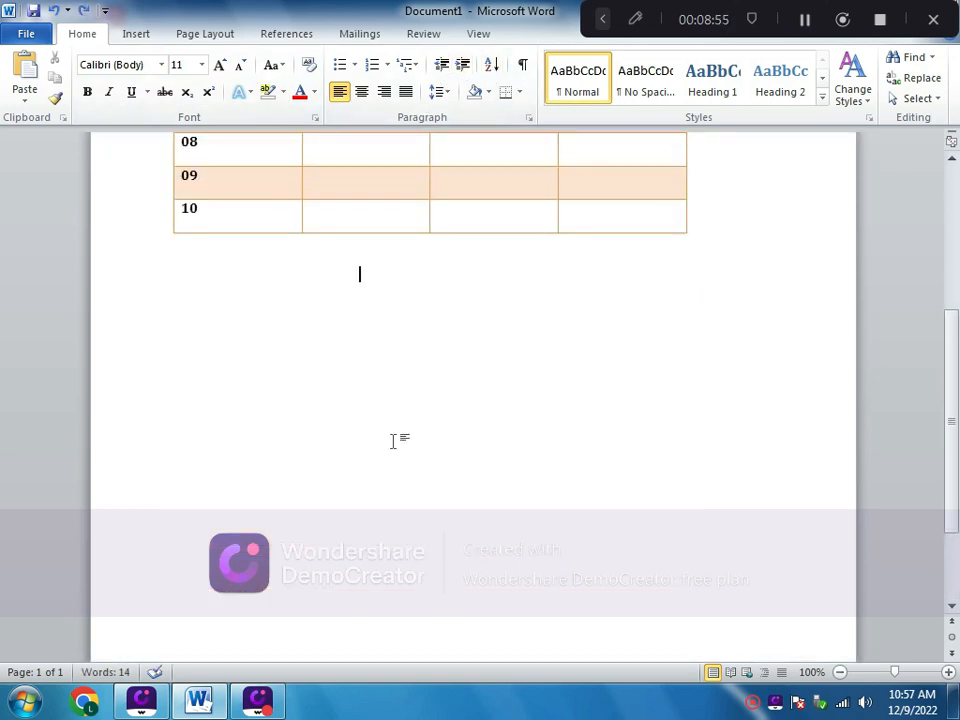
drag(585, 516, 197, 190)
key(Delete)
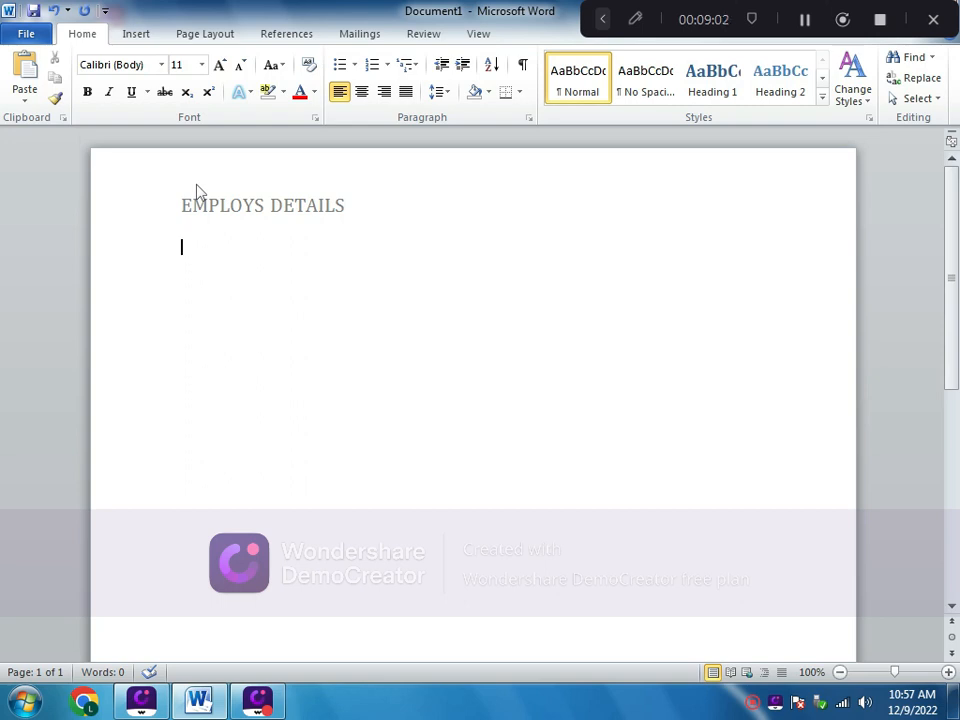
key(ctrl+z)
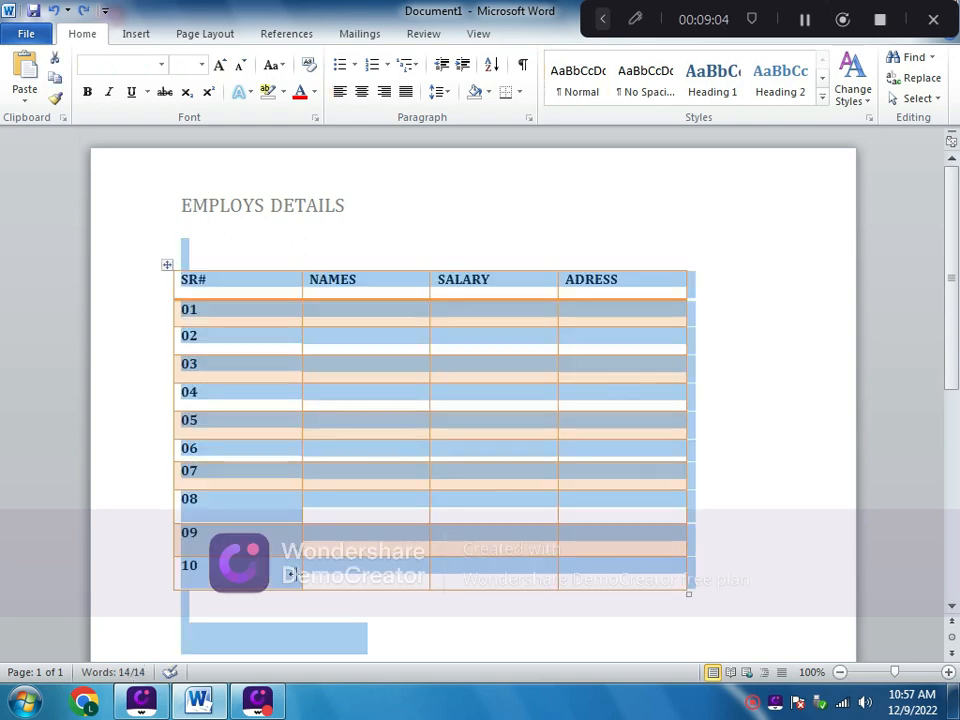
click(311, 598)
Enlarge the whole table proportionally from its lower-right corner so its columns and rows become wider and taller.
scroll(432, 562, down, 1)
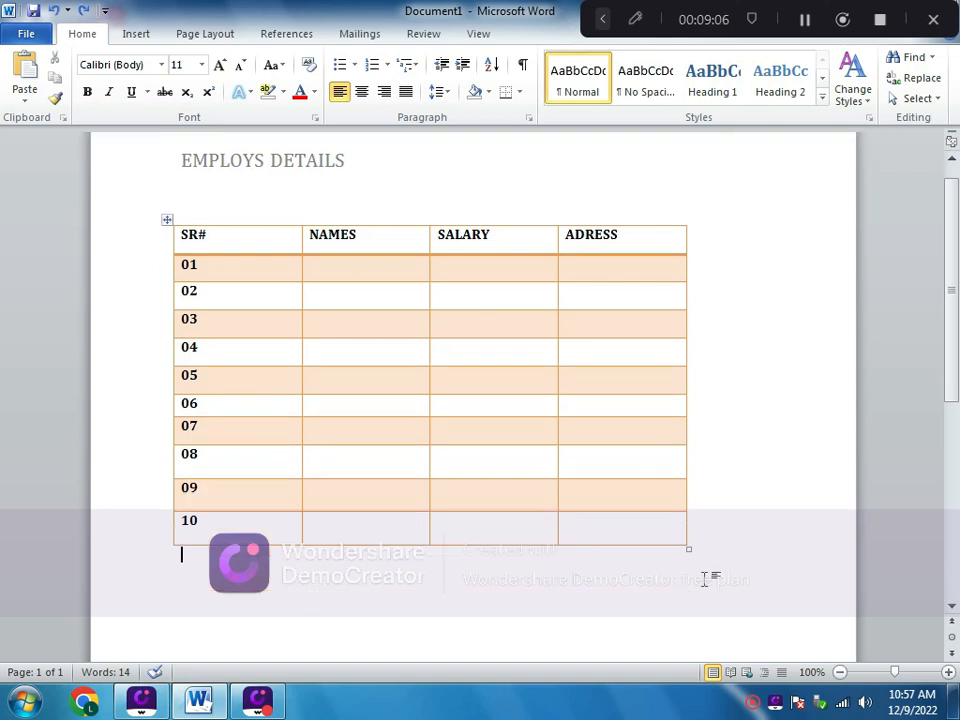
drag(689, 549, 735, 630)
scroll(456, 482, down, 3)
scroll(463, 478, up, 1)
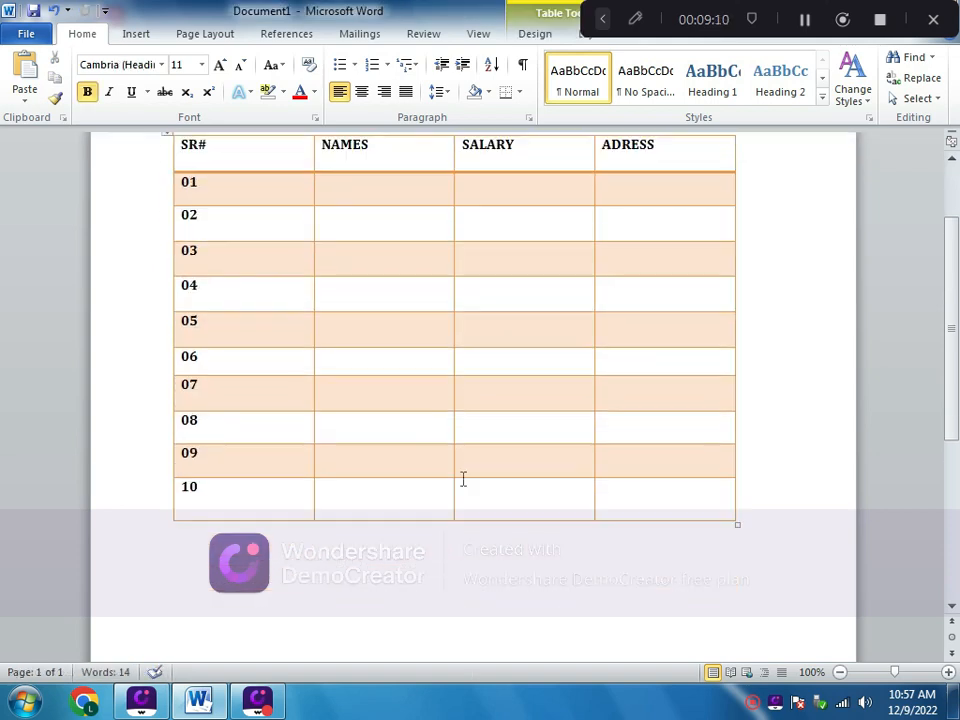
scroll(463, 478, up, 1)
Place the insertion point on the empty line below the table and bring up the commands for inserting content.
click(182, 604)
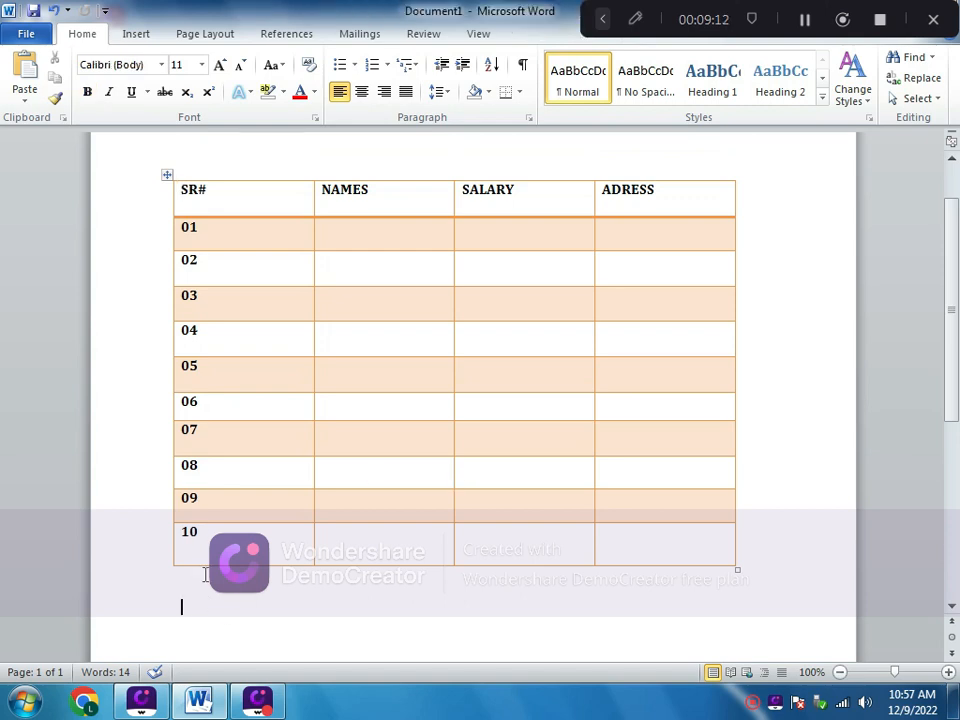
click(138, 34)
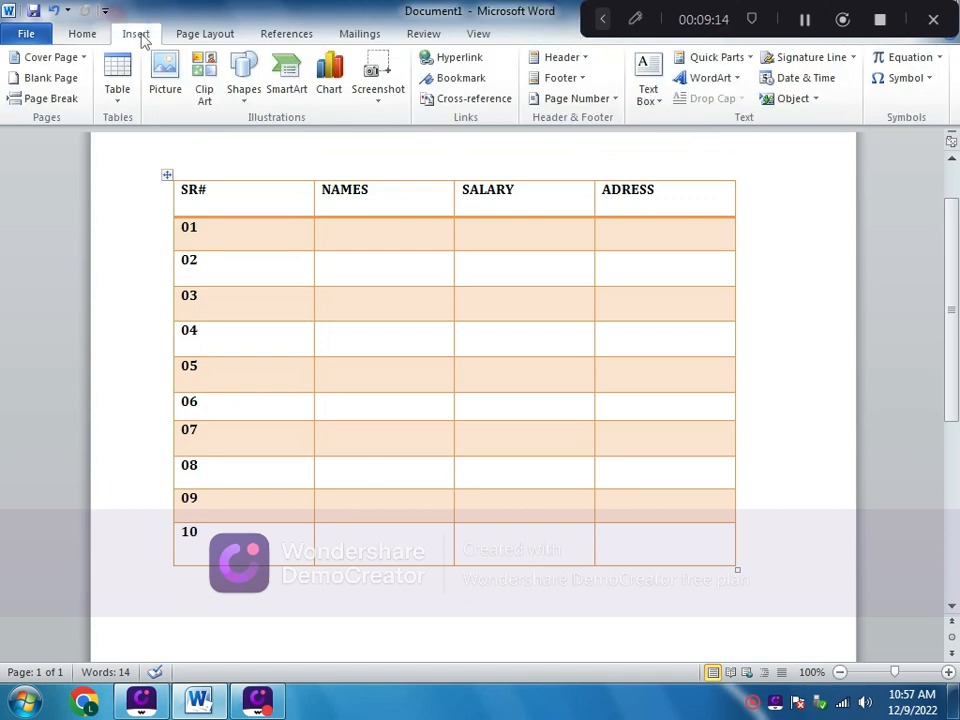
Insert a table with 5 columns and 2 rows below the existing table, then narrow it and make its rows taller.
click(118, 100)
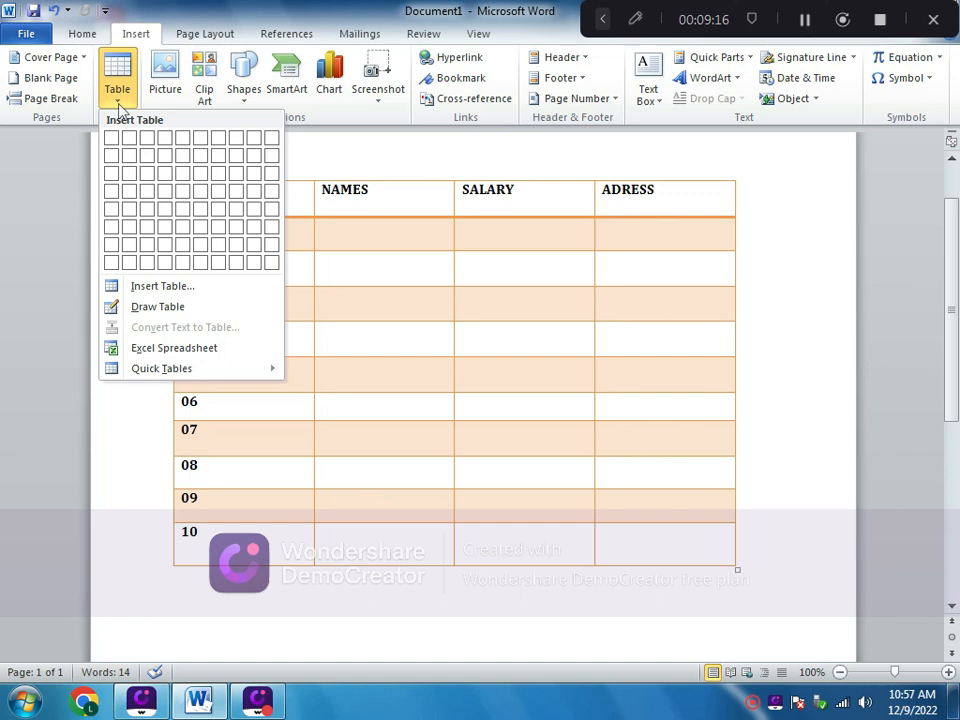
click(162, 287)
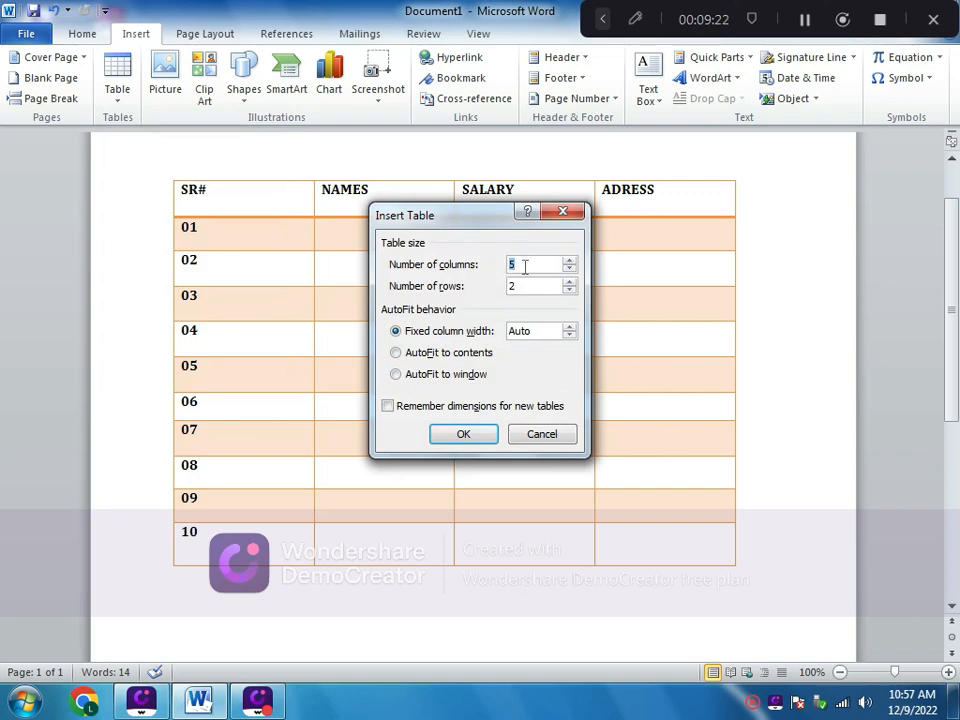
click(464, 434)
scroll(405, 560, down, 3)
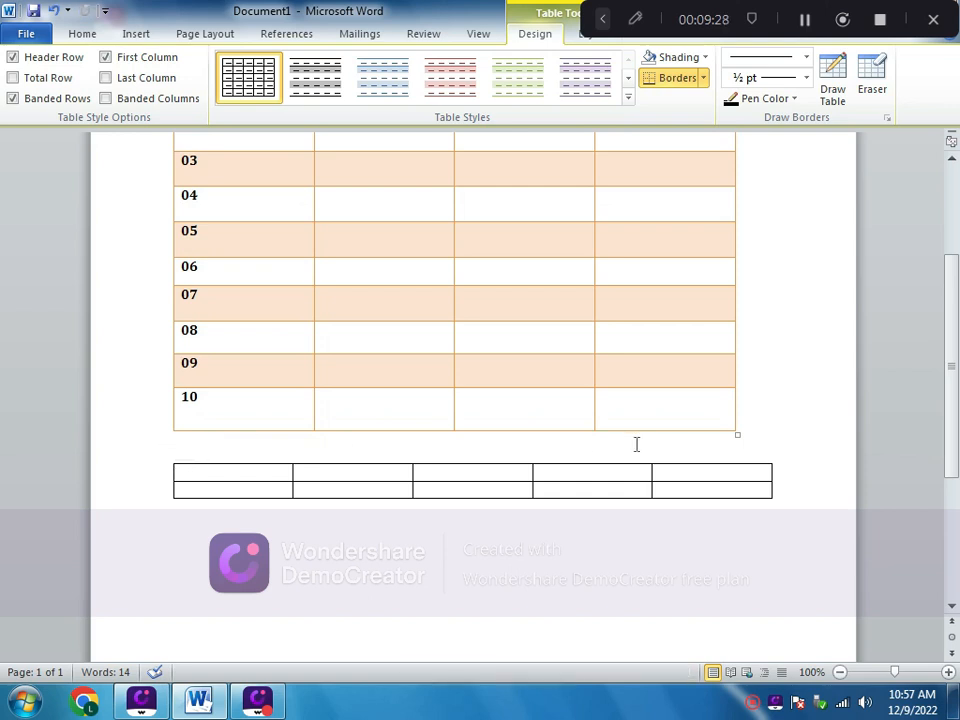
drag(778, 505, 606, 484)
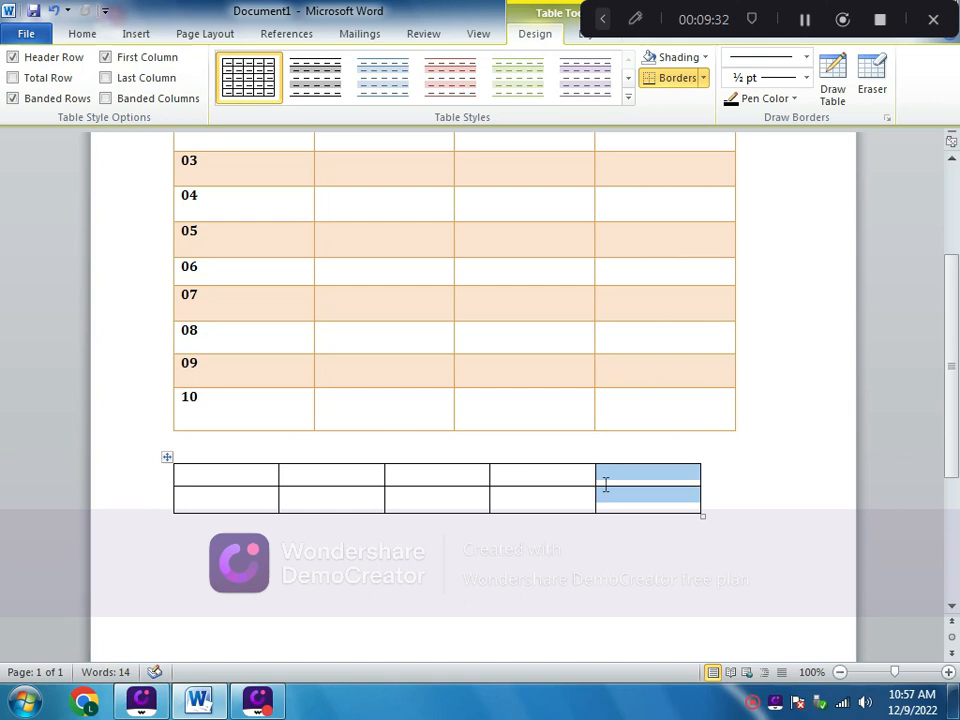
Select the whole 5-column, 2-row table and delete it from the document.
click(420, 459)
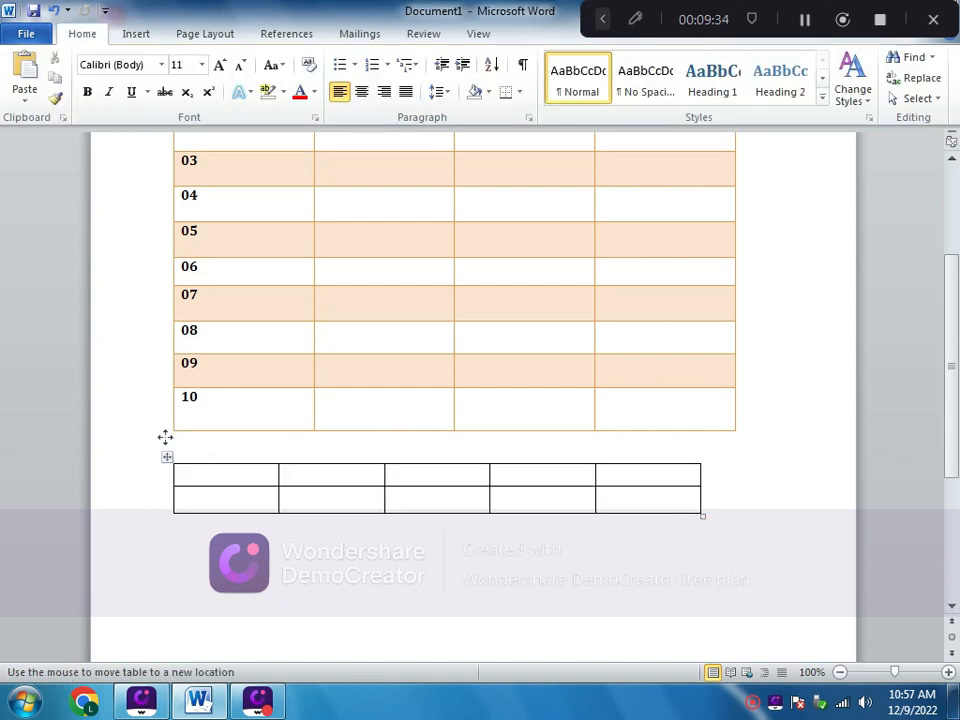
click(167, 457)
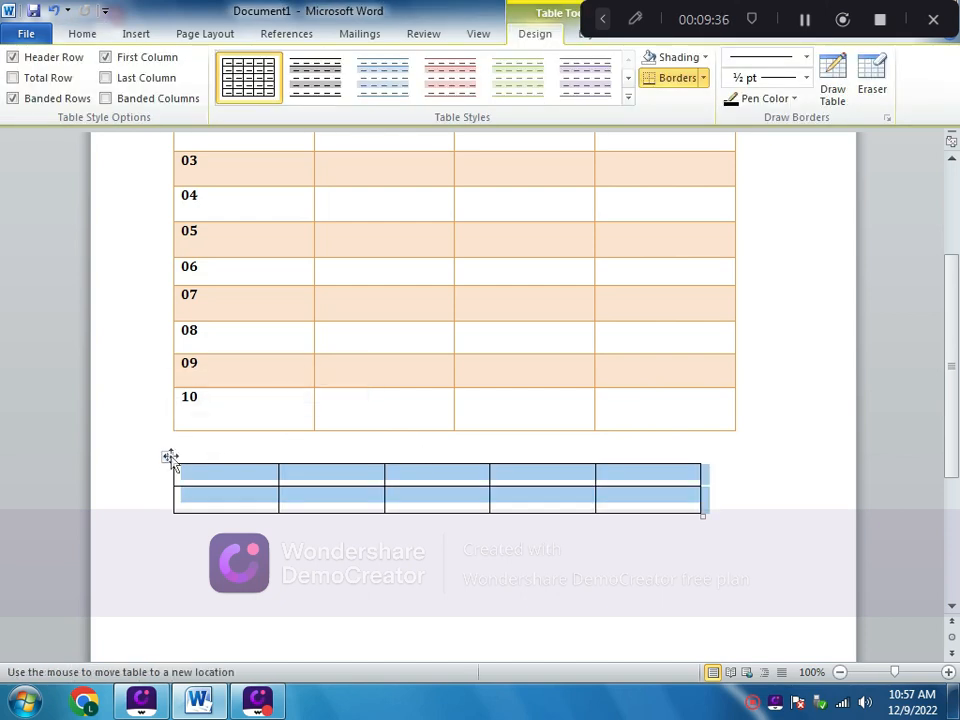
click(169, 458)
click(166, 459)
click(171, 461)
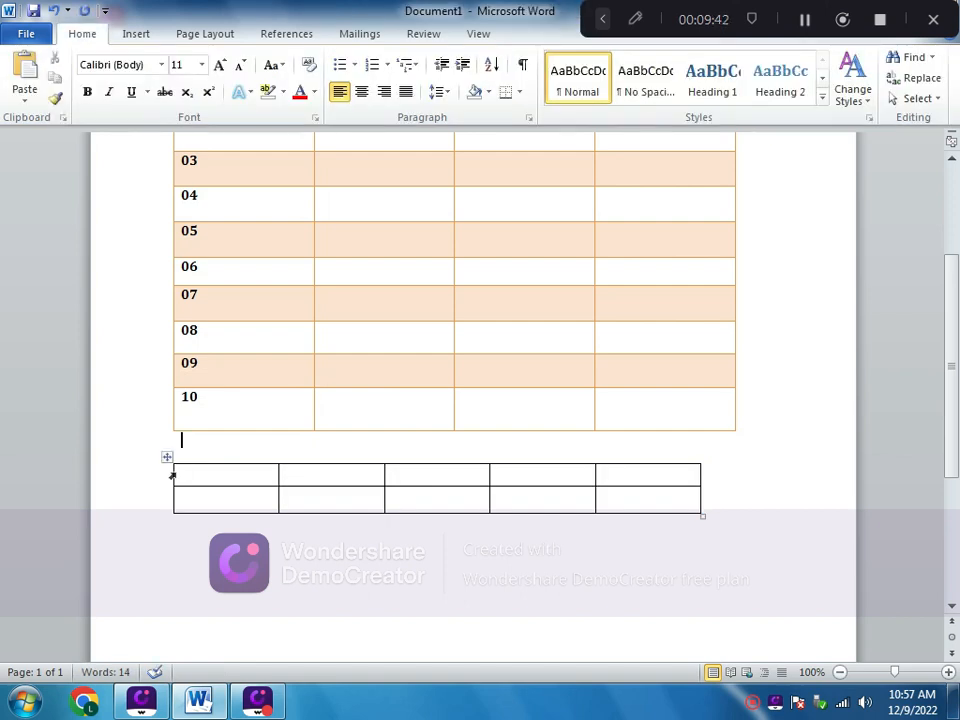
click(167, 457)
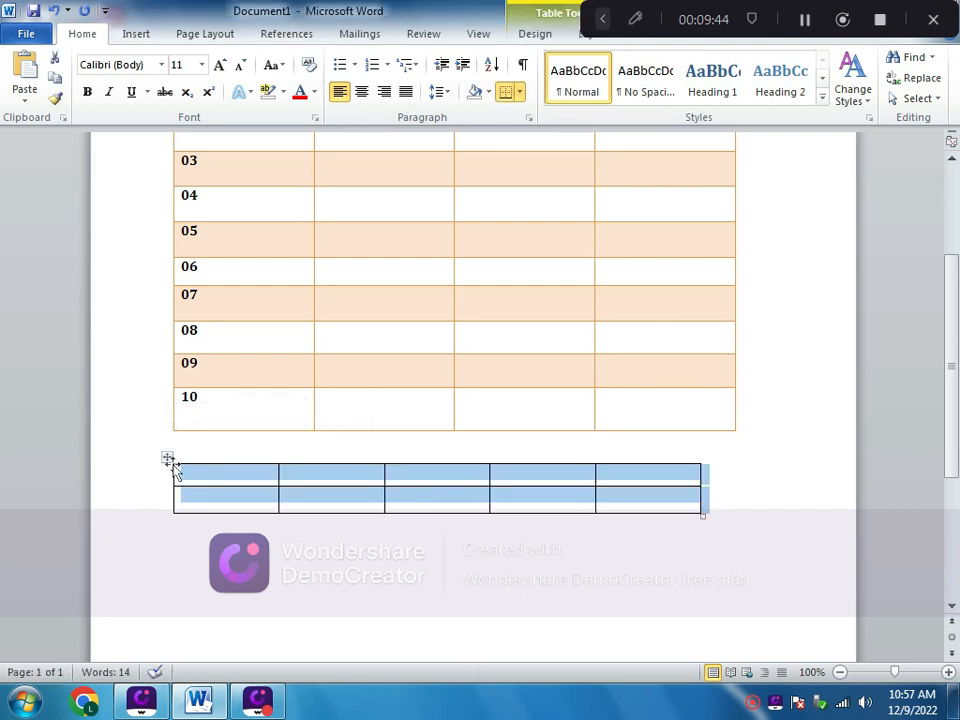
key(BackSpace)
Draw the outer frame of a new table by hand below the orange table, about as wide as that table.
click(136, 33)
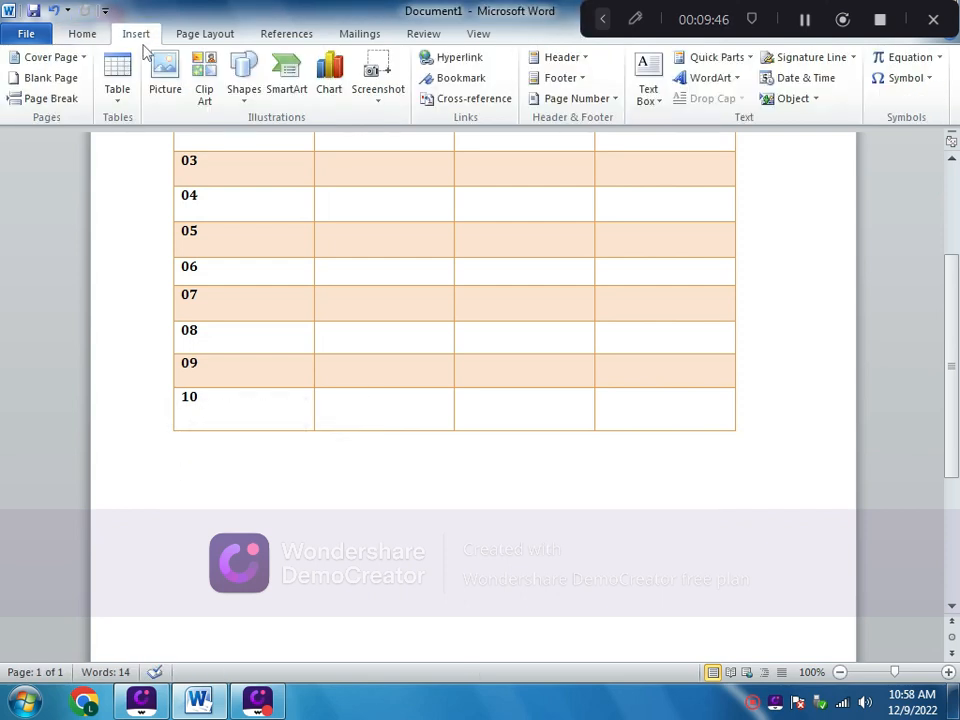
click(120, 82)
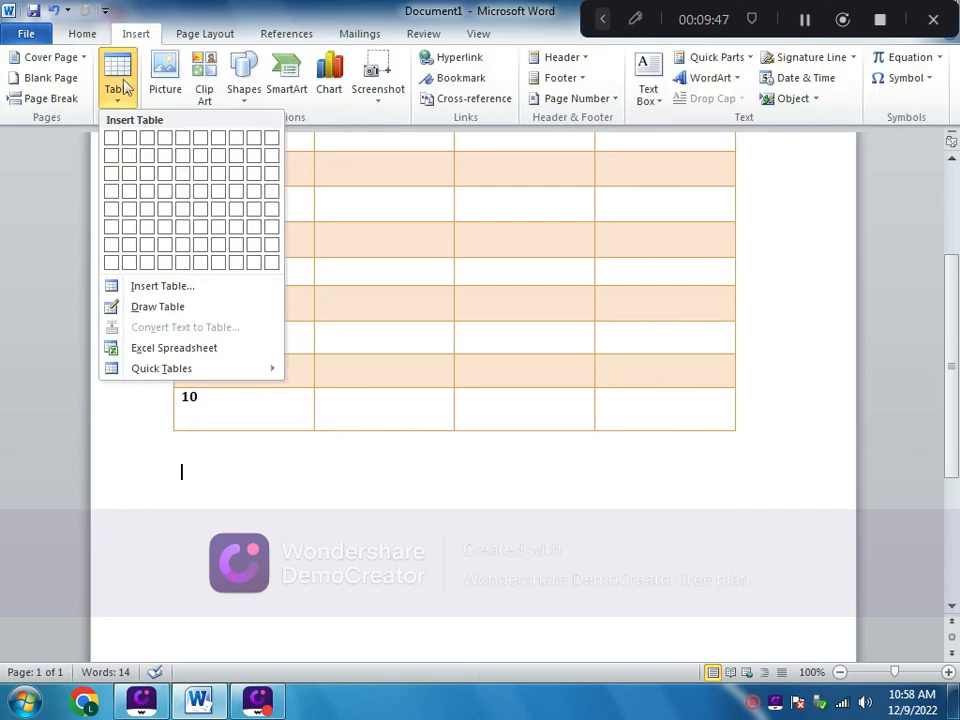
click(140, 307)
drag(178, 465, 229, 483)
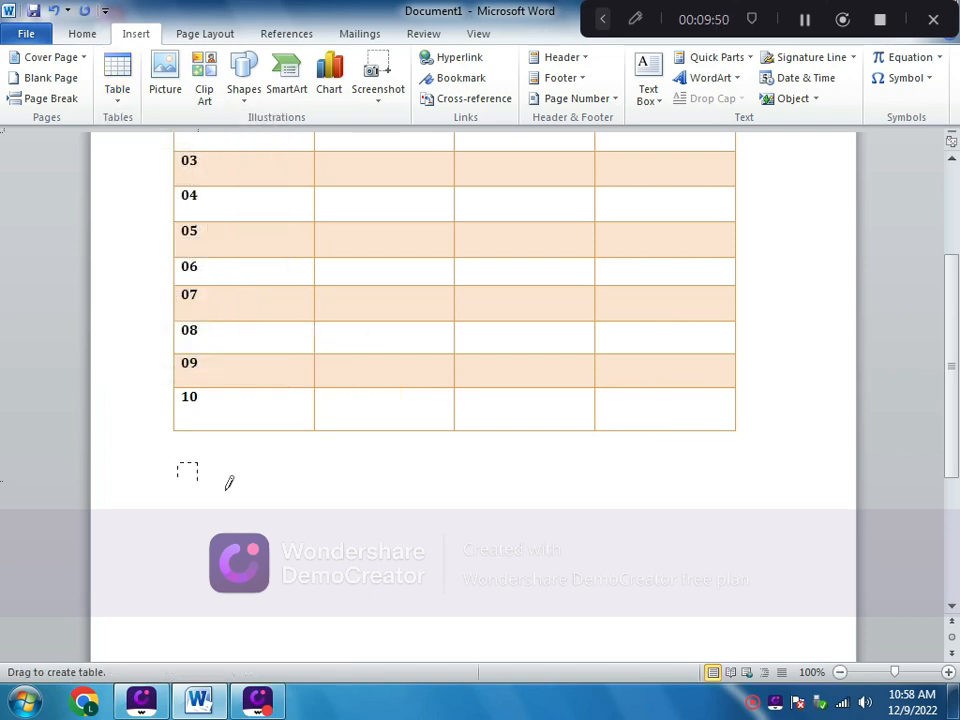
drag(561, 508, 748, 622)
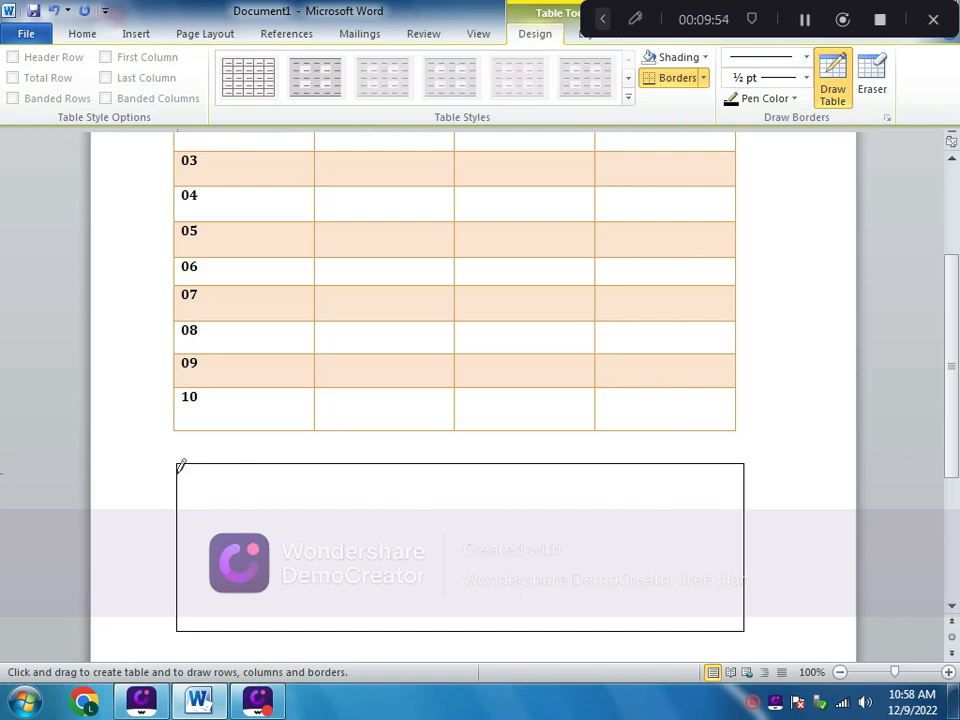
Draw horizontal lines across the hand-drawn frame to divide it into rows.
mouse_move(181, 478)
mouse_down()
mouse_move(231, 490)
mouse_move(490, 503)
mouse_move(747, 491)
mouse_up()
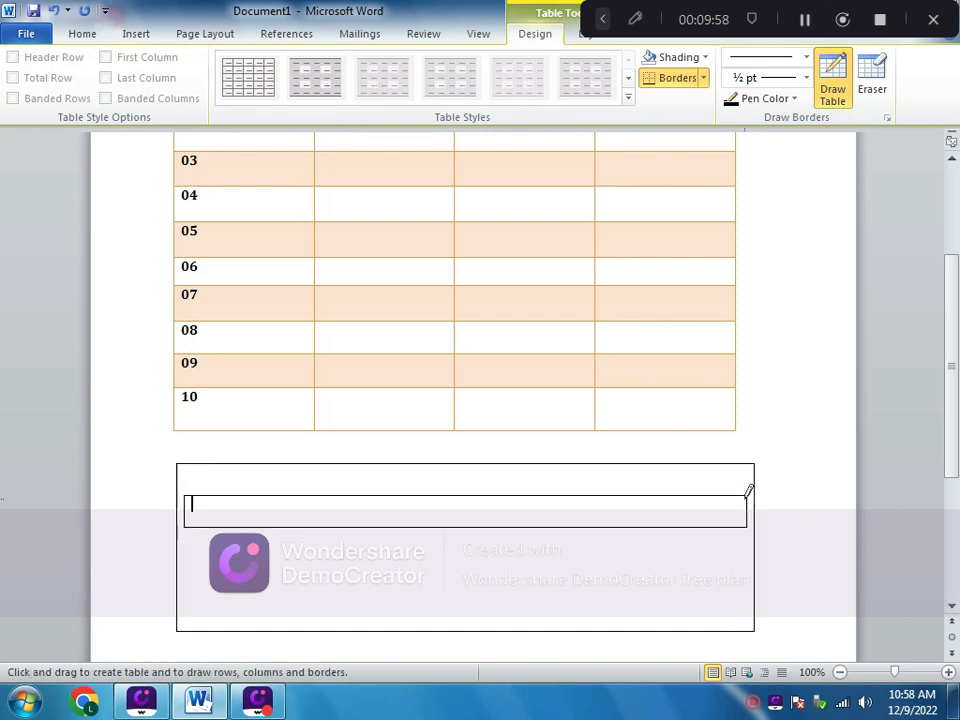
drag(184, 547, 728, 548)
drag(184, 473, 707, 469)
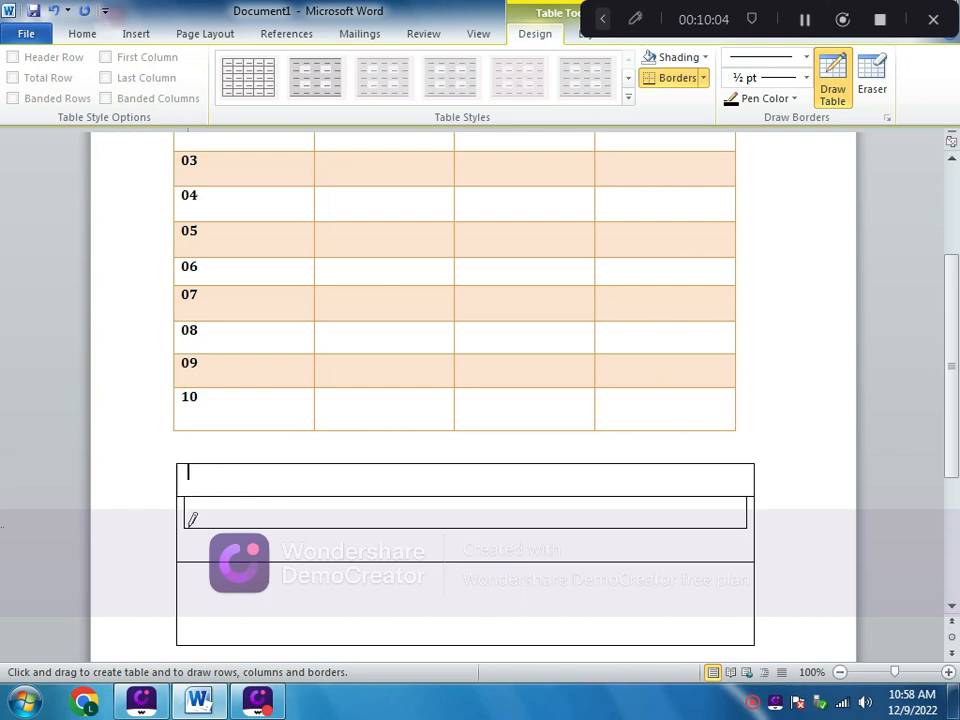
mouse_move(184, 572)
mouse_down()
mouse_move(628, 570)
mouse_move(724, 585)
mouse_up()
drag(184, 605, 744, 606)
scroll(210, 628, down, 2)
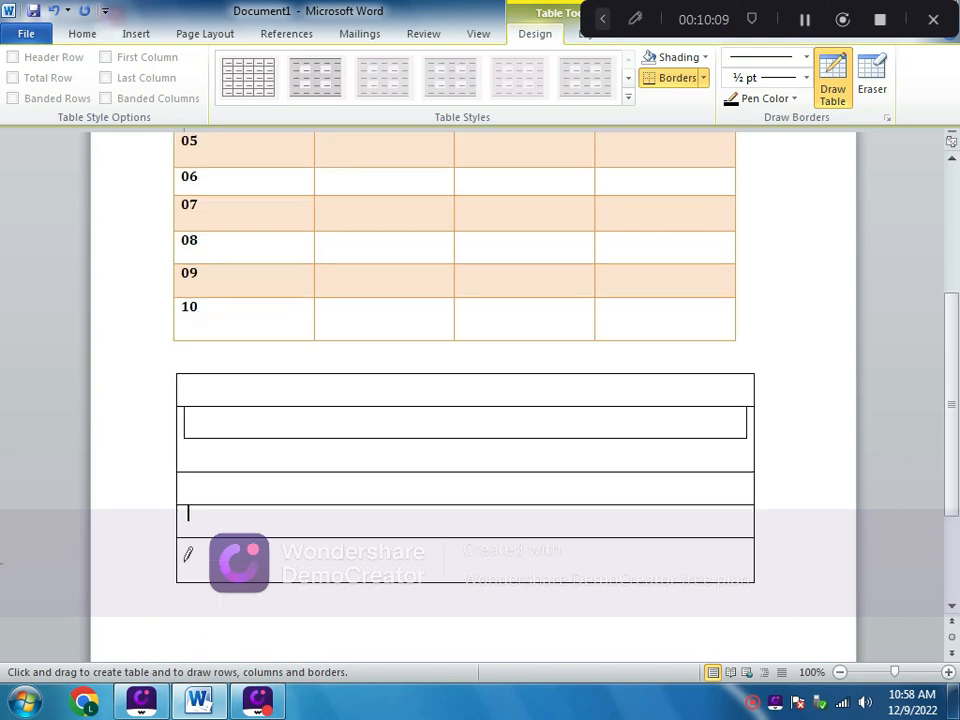
mouse_move(181, 550)
mouse_down()
mouse_move(351, 560)
mouse_move(715, 553)
mouse_up()
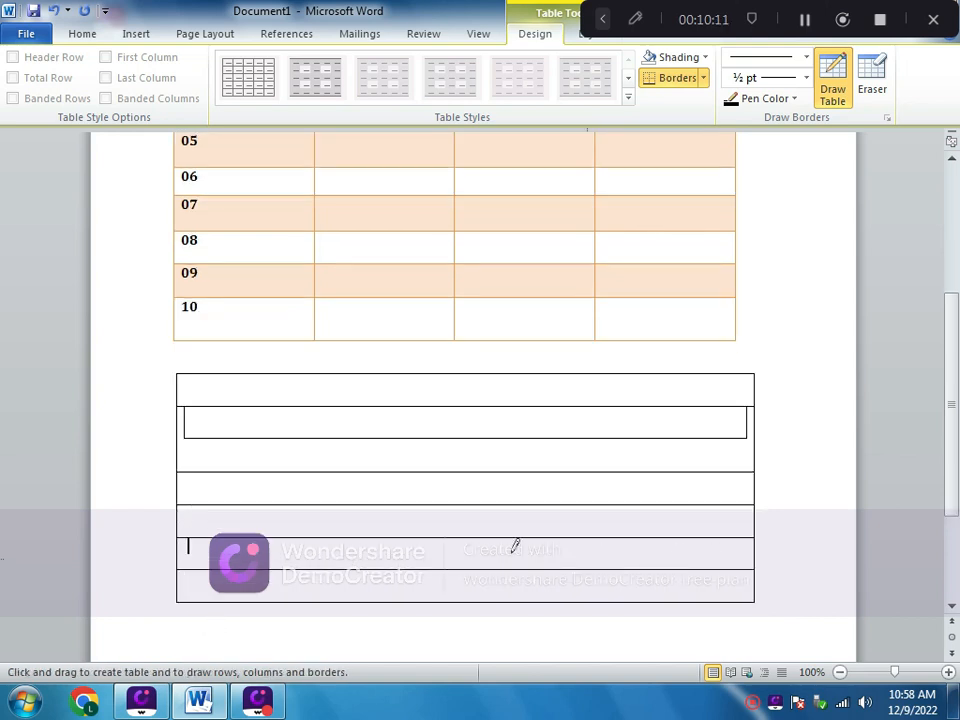
Try to draw vertical lines through the hand-drawn table to divide it into columns.
drag(450, 373, 455, 507)
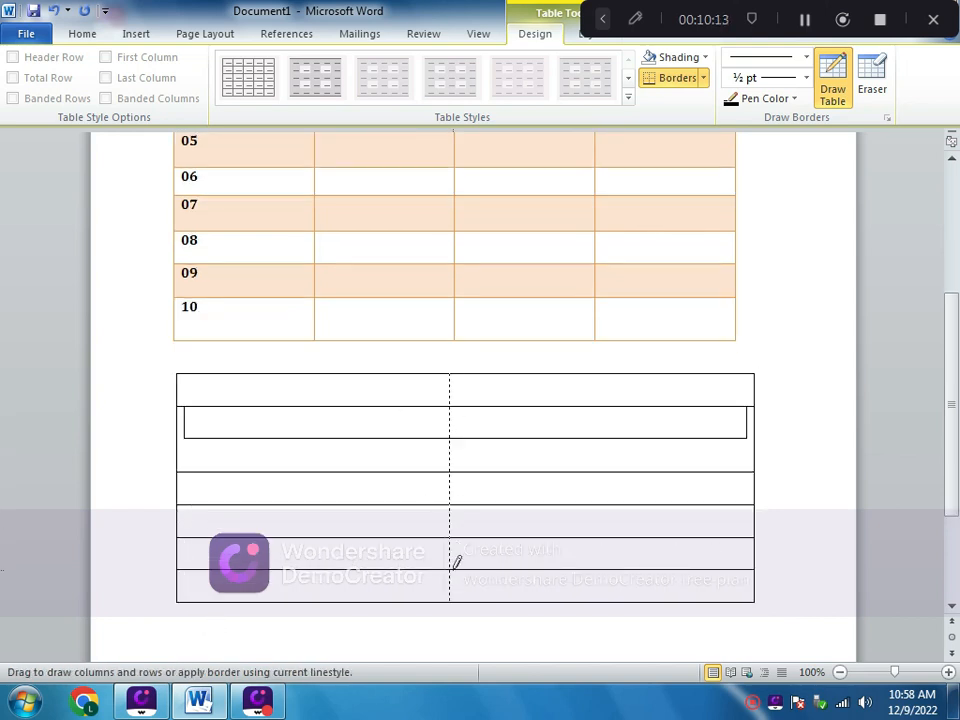
drag(455, 565, 452, 578)
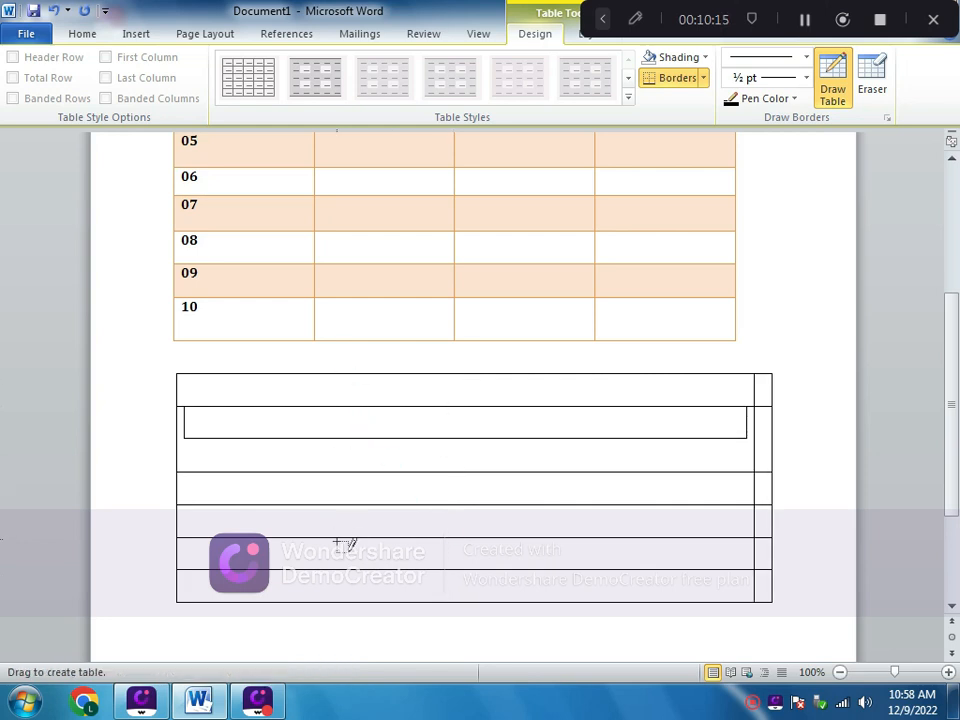
drag(345, 543, 355, 367)
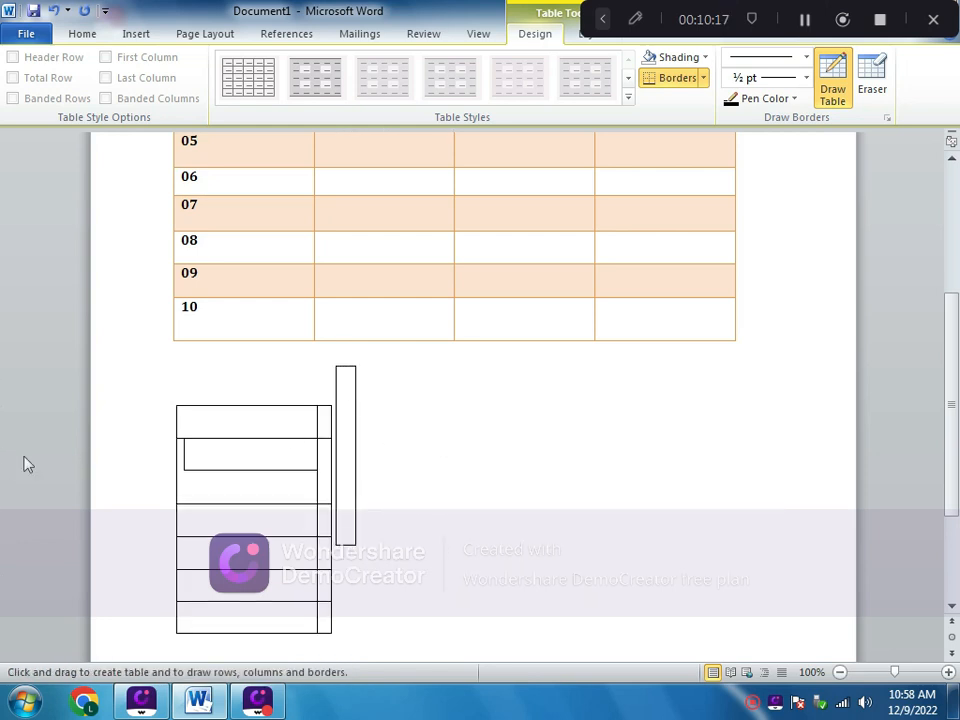
Undo all the table drawing so the hand-drawn table is removed.
key(ctrl+z)
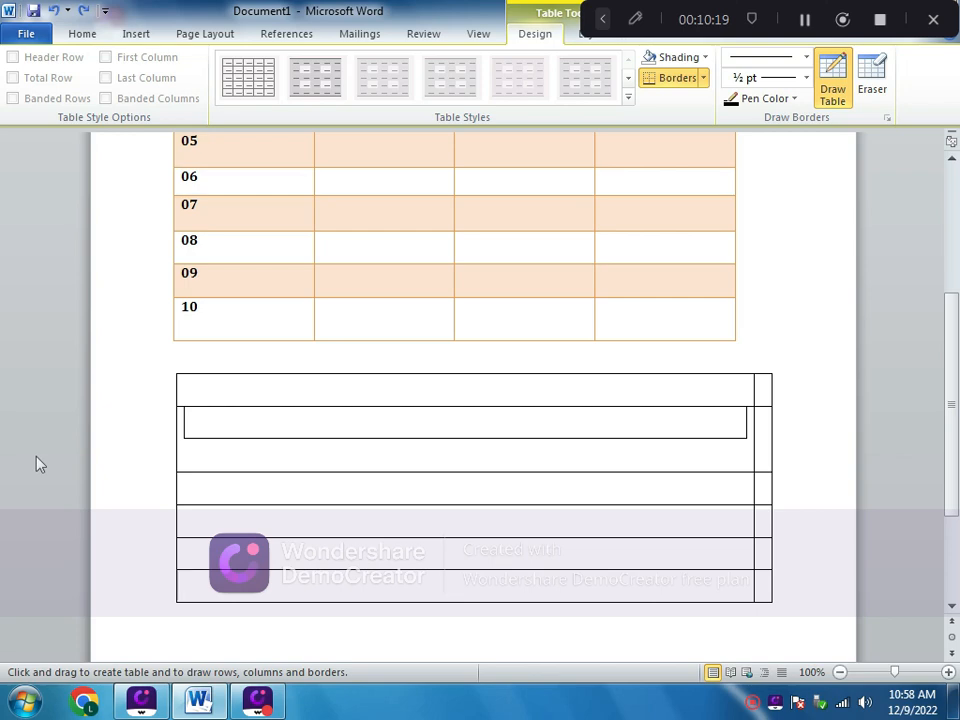
key(ctrl+z)
key(ctrl+z)
key(ctrl+z)
key(ctrl+z)
key(ctrl+z)
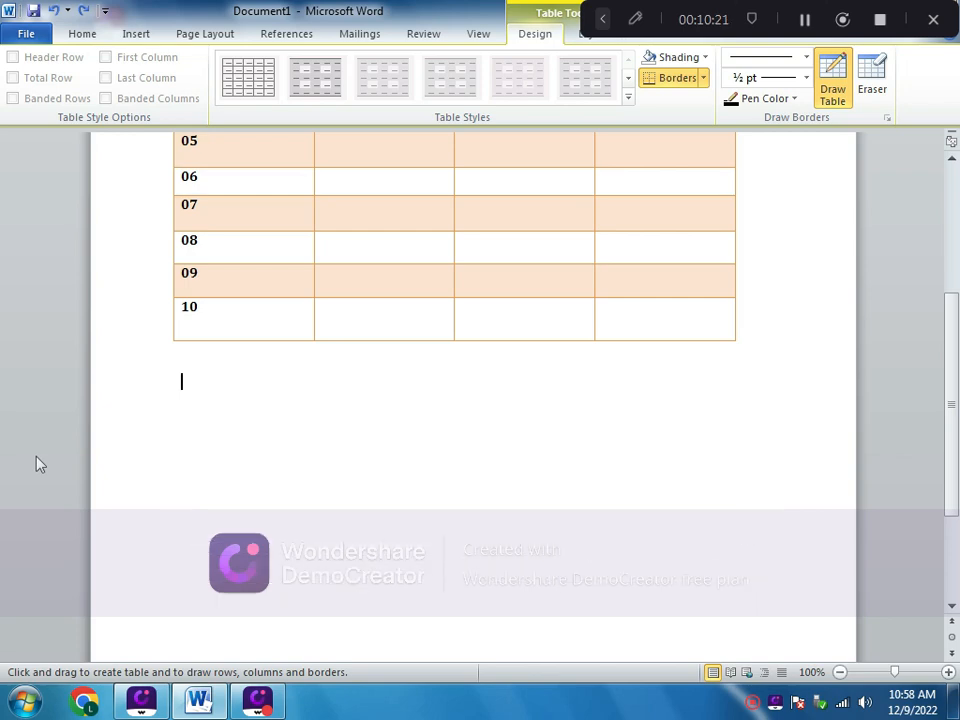
key(ctrl+z)
key(ctrl+z)
key(ctrl+z)
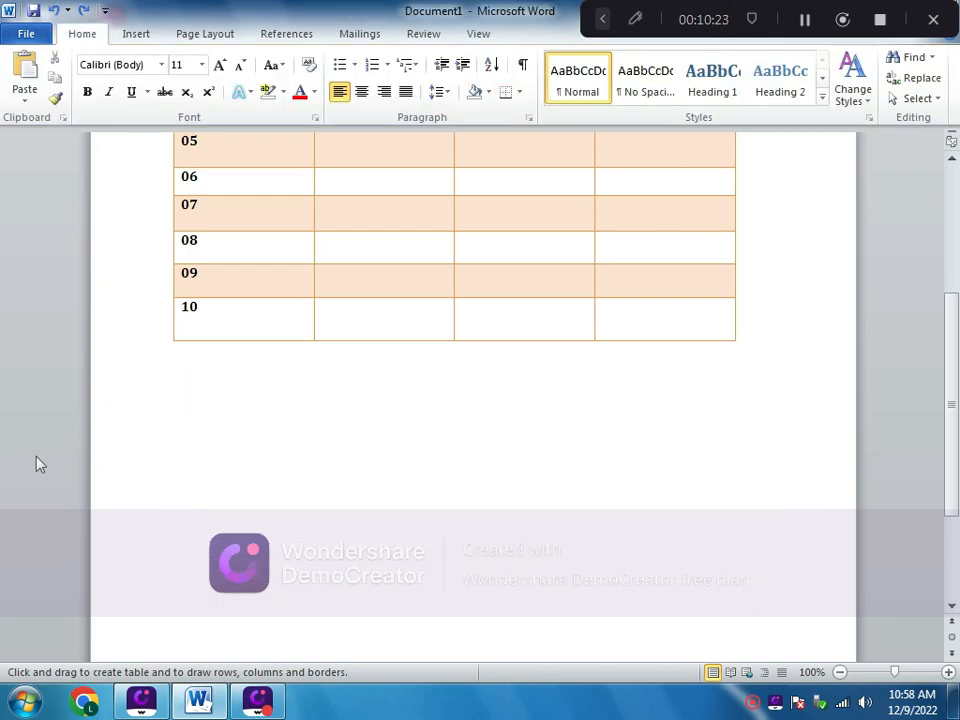
Insert an embedded Excel spreadsheet below the orange table.
click(137, 33)
click(116, 80)
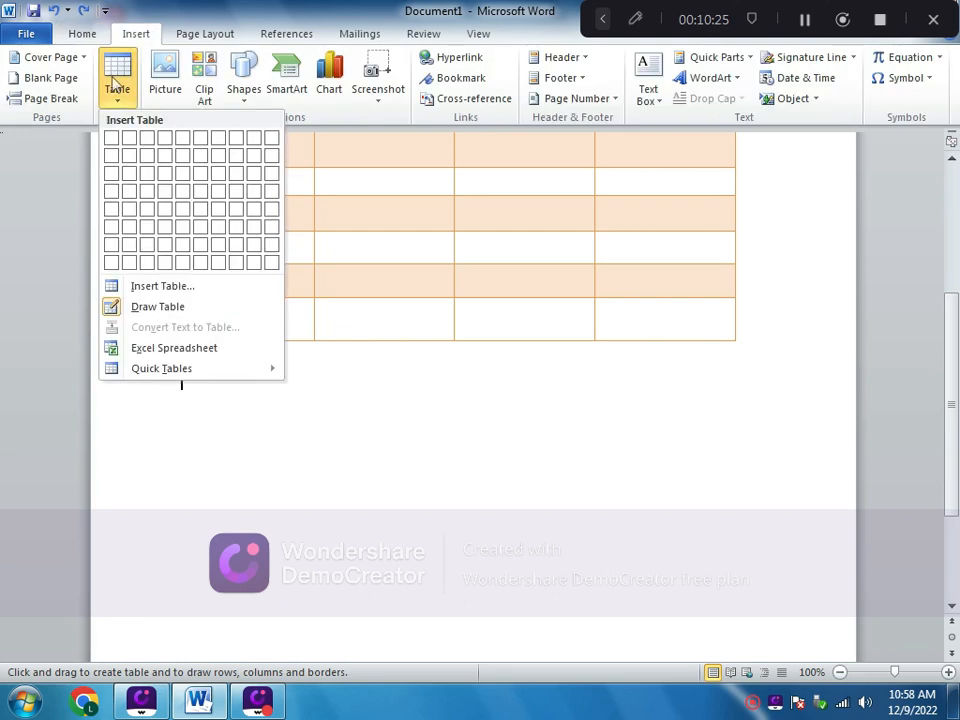
click(165, 350)
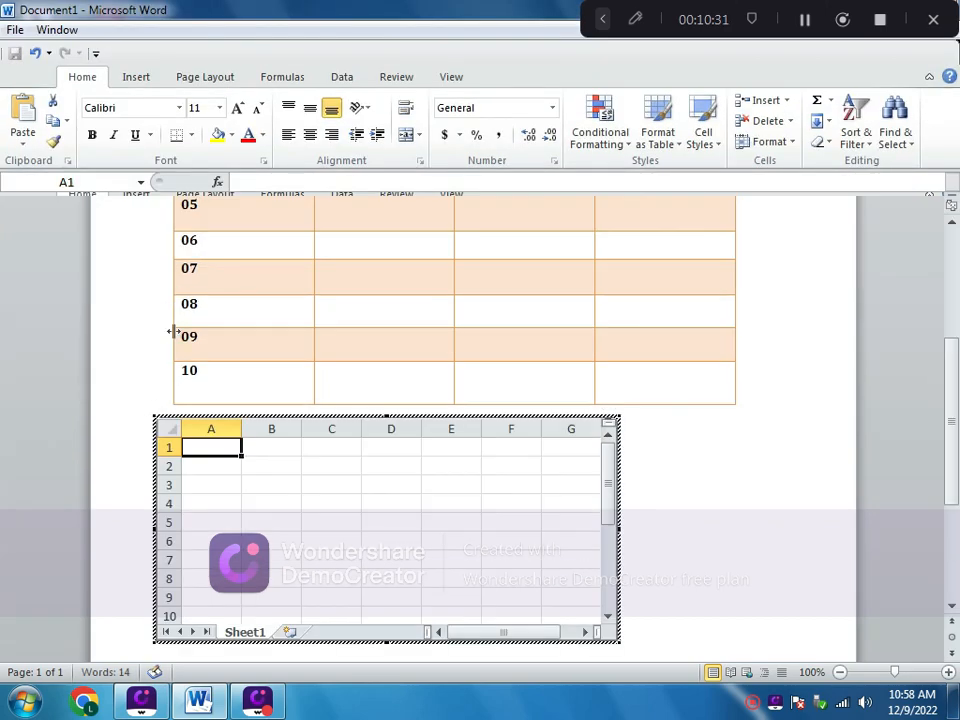
scroll(174, 331, down, 6)
scroll(174, 331, up, 6)
Try to close the document and cancel at the save prompt.
drag(518, 9, 444, 26)
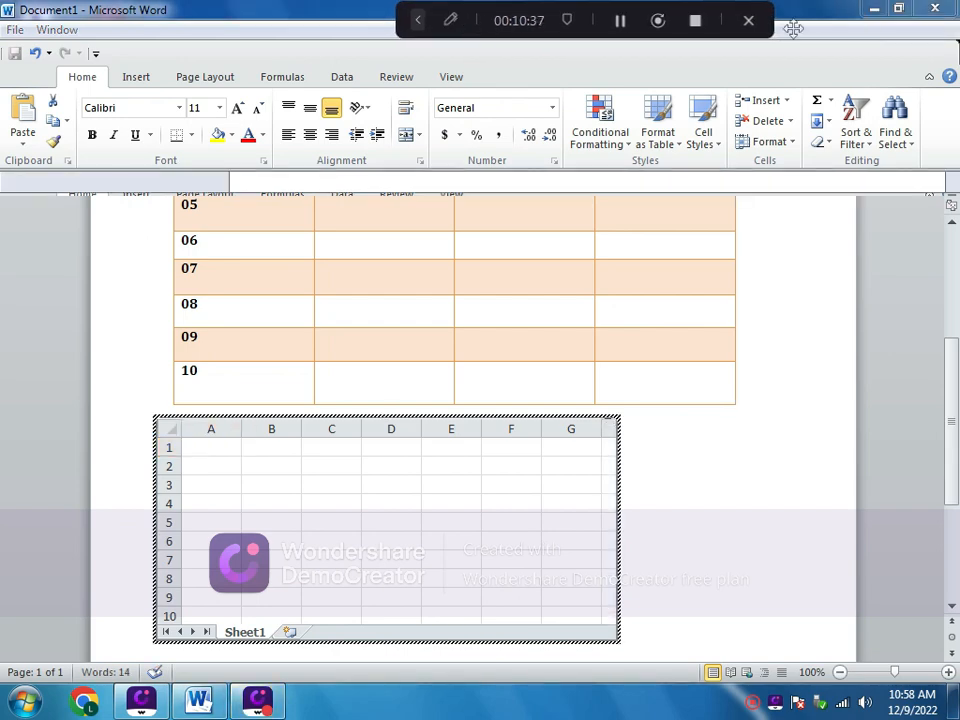
click(936, 9)
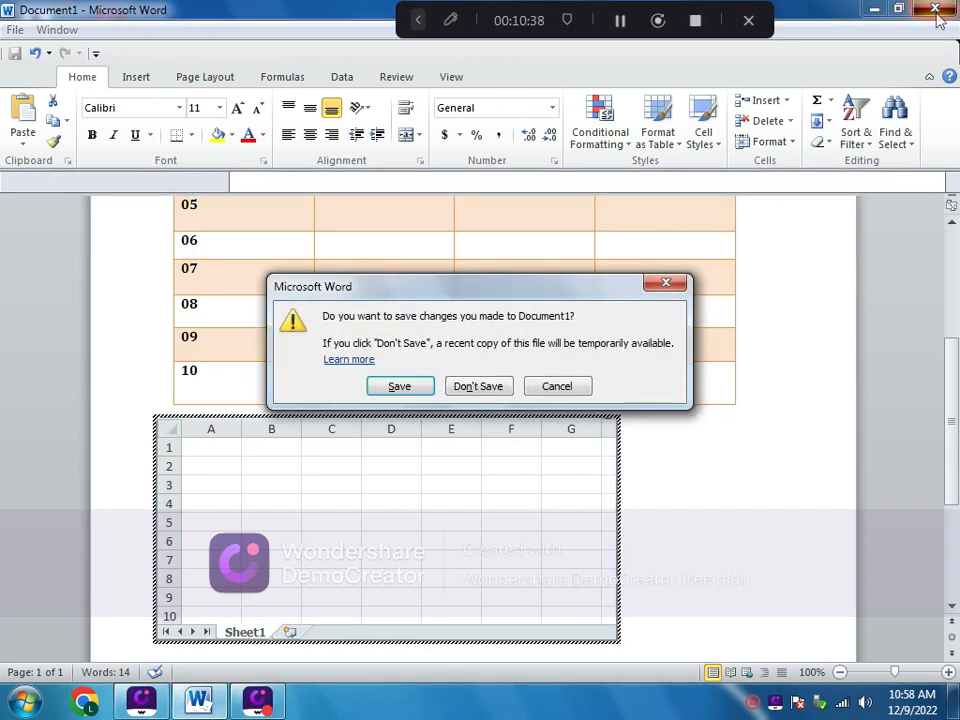
click(669, 284)
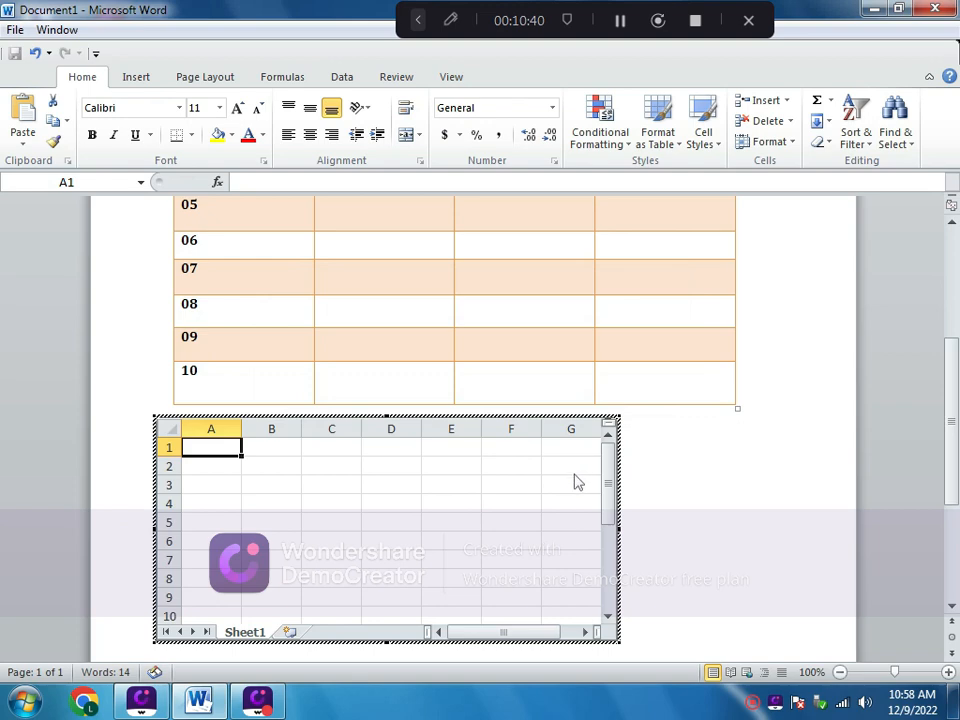
click(121, 79)
click(84, 84)
drag(610, 463, 609, 422)
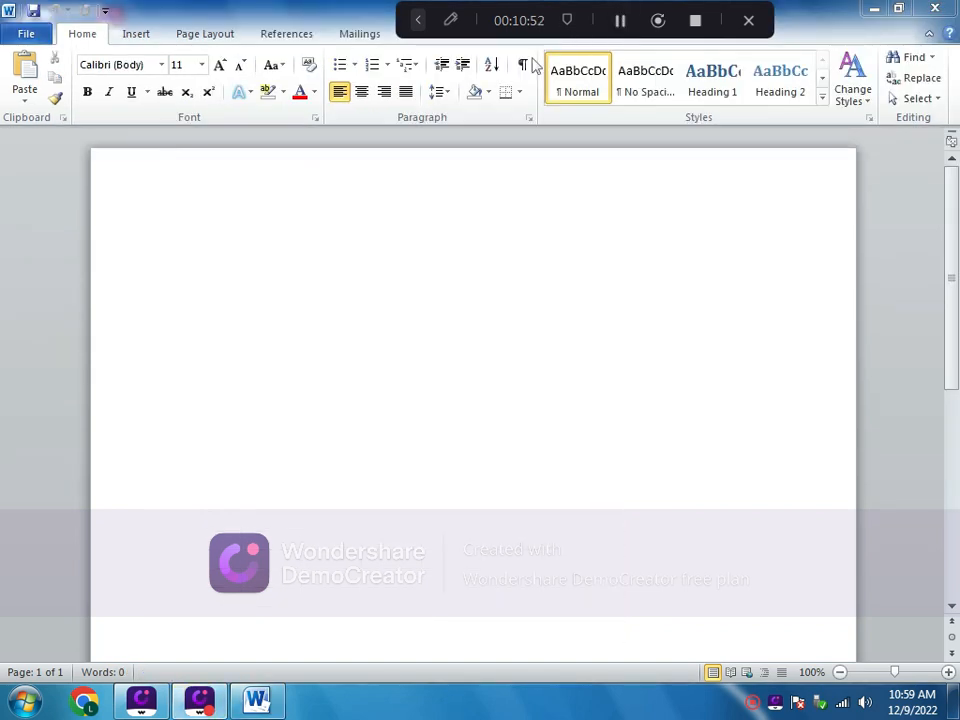
drag(548, 14, 701, 13)
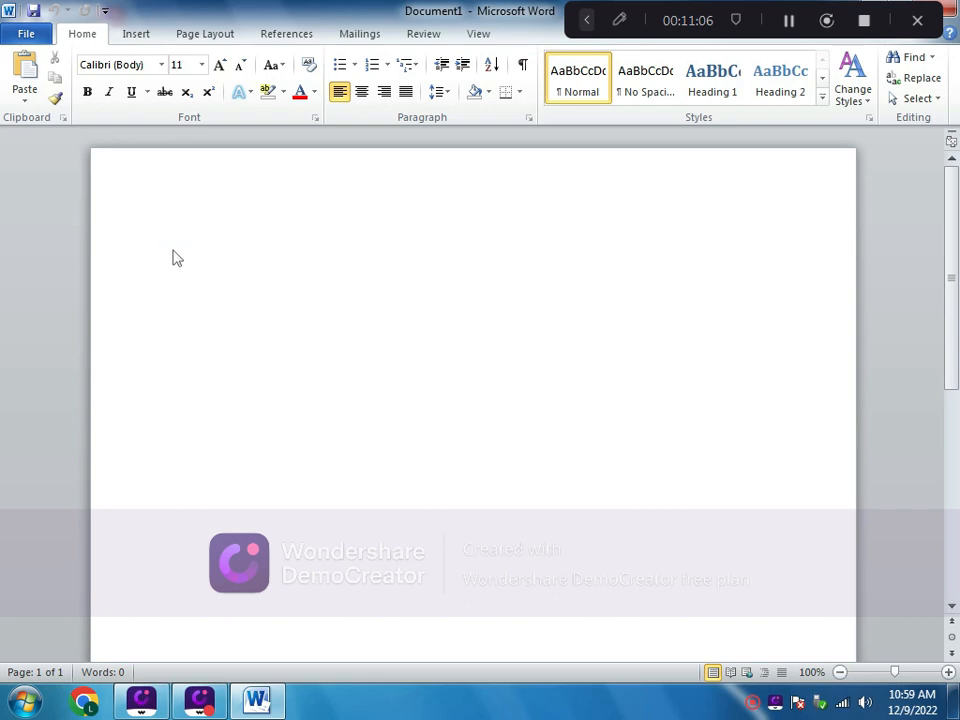
Examine the Save As dialog's file name, file type choices and the Desktop and Downloads locations, leaving without saving.
key(ctrl+s)
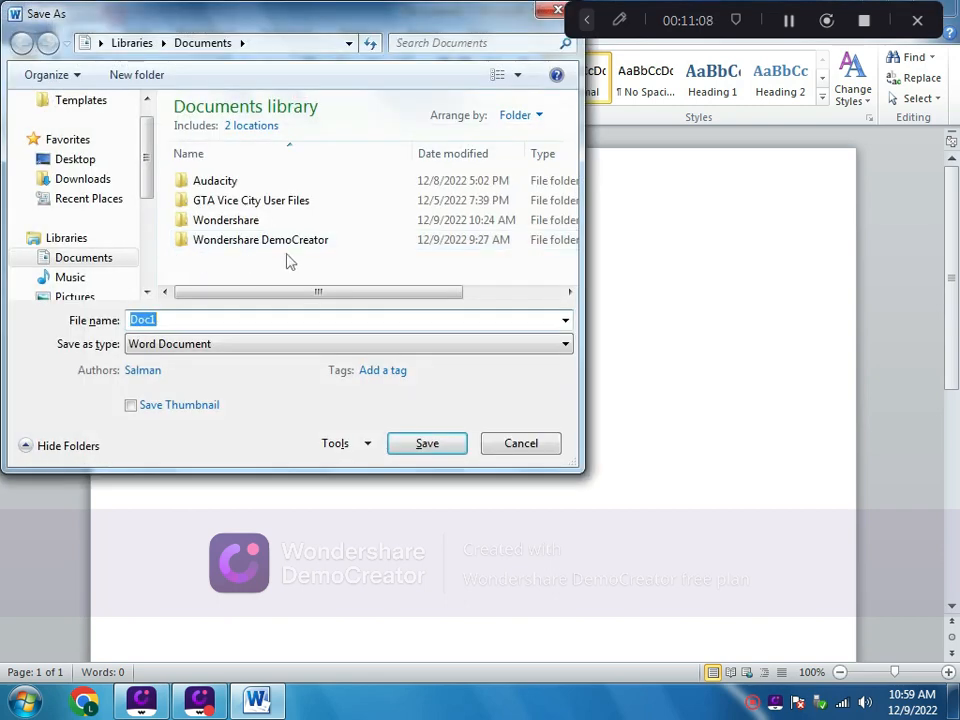
drag(150, 165, 150, 250)
scroll(150, 252, up, 2)
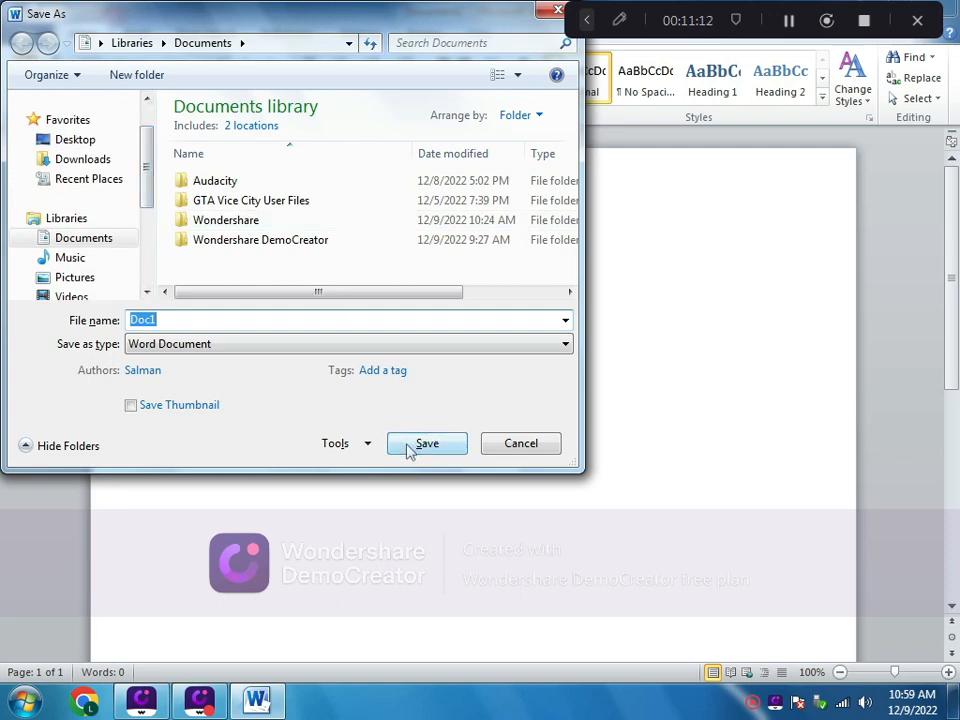
click(366, 451)
click(336, 443)
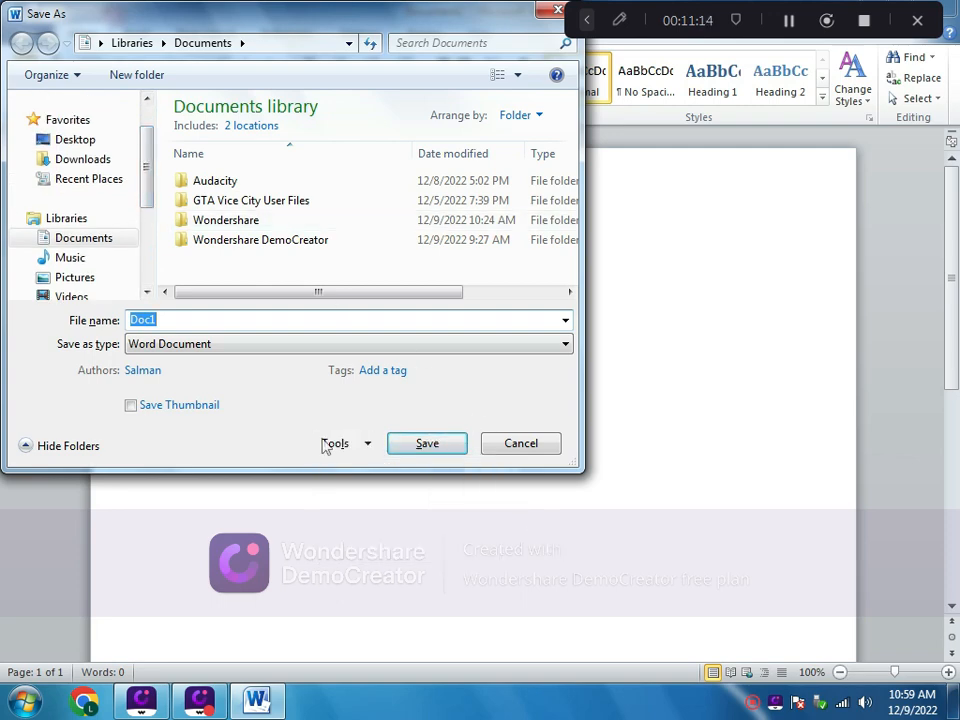
click(182, 319)
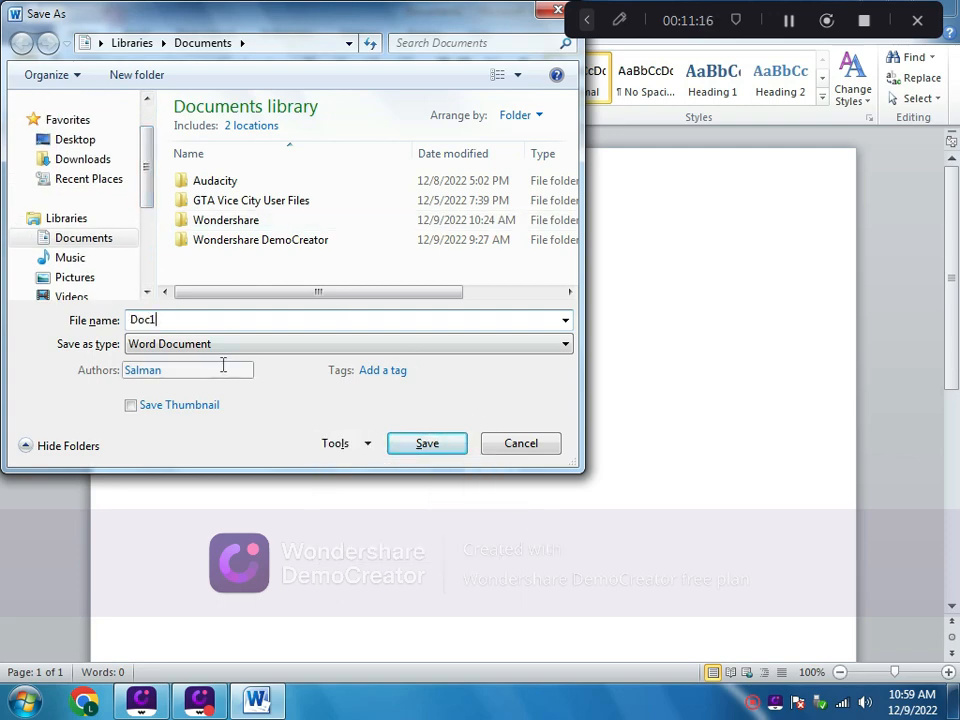
click(245, 344)
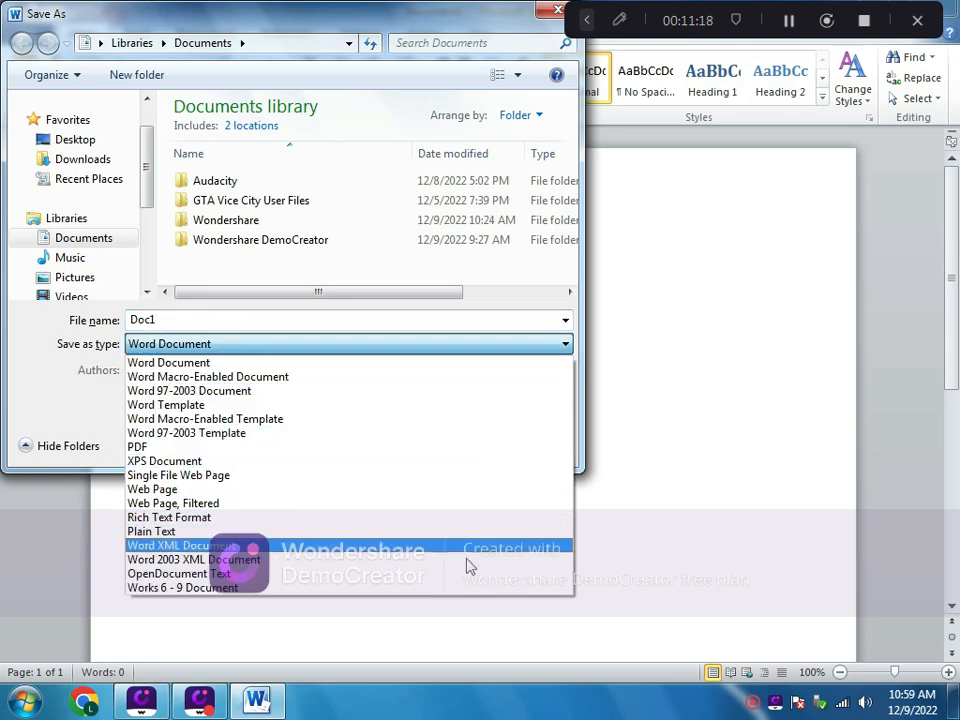
click(253, 633)
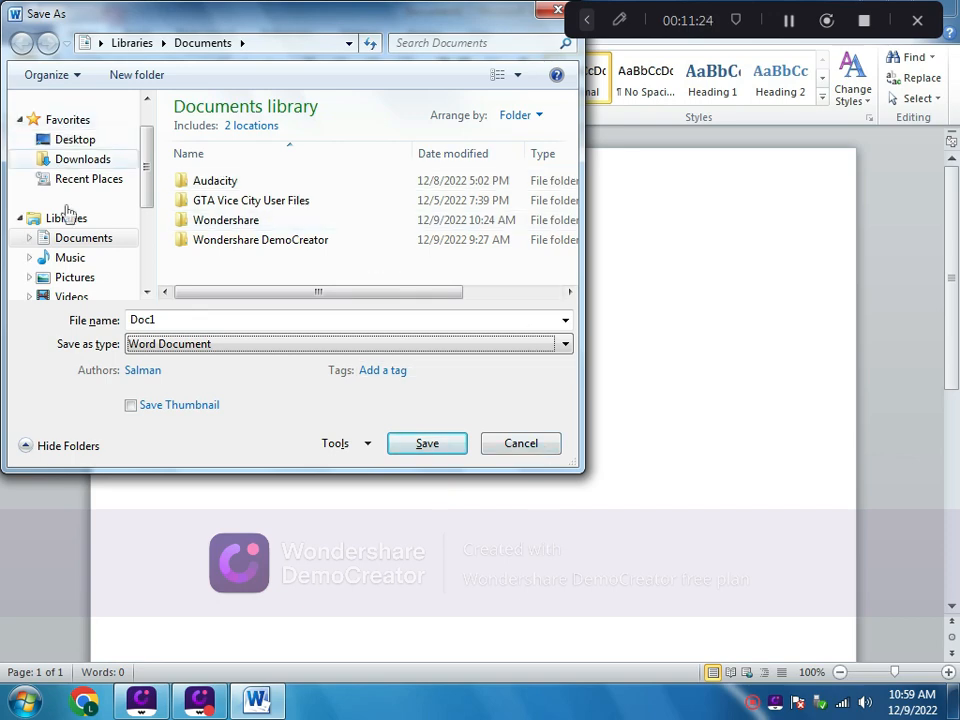
click(85, 140)
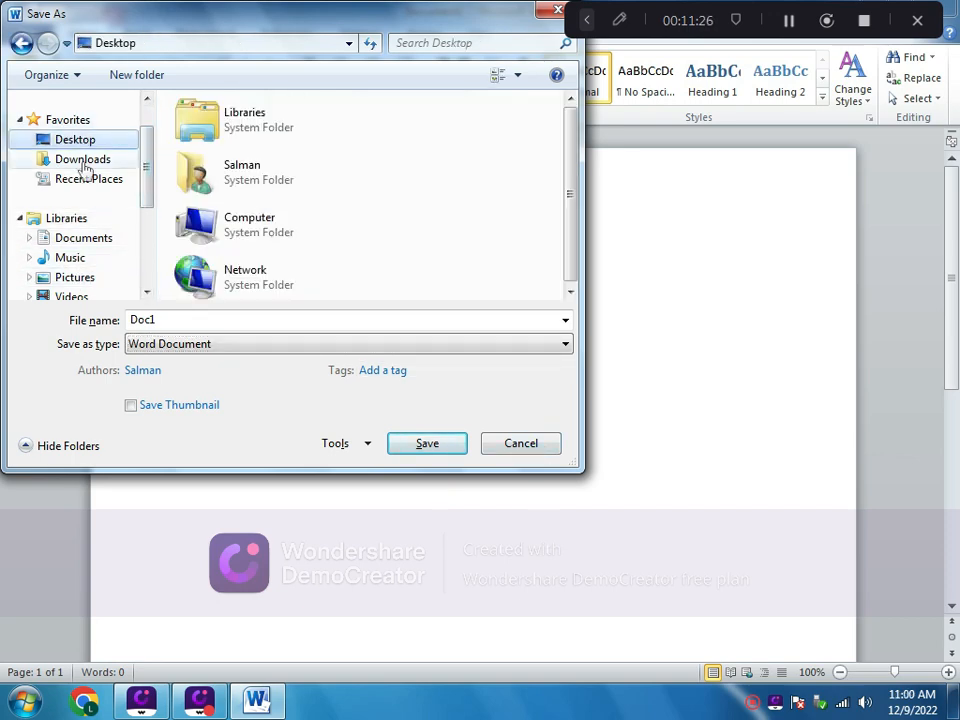
click(85, 162)
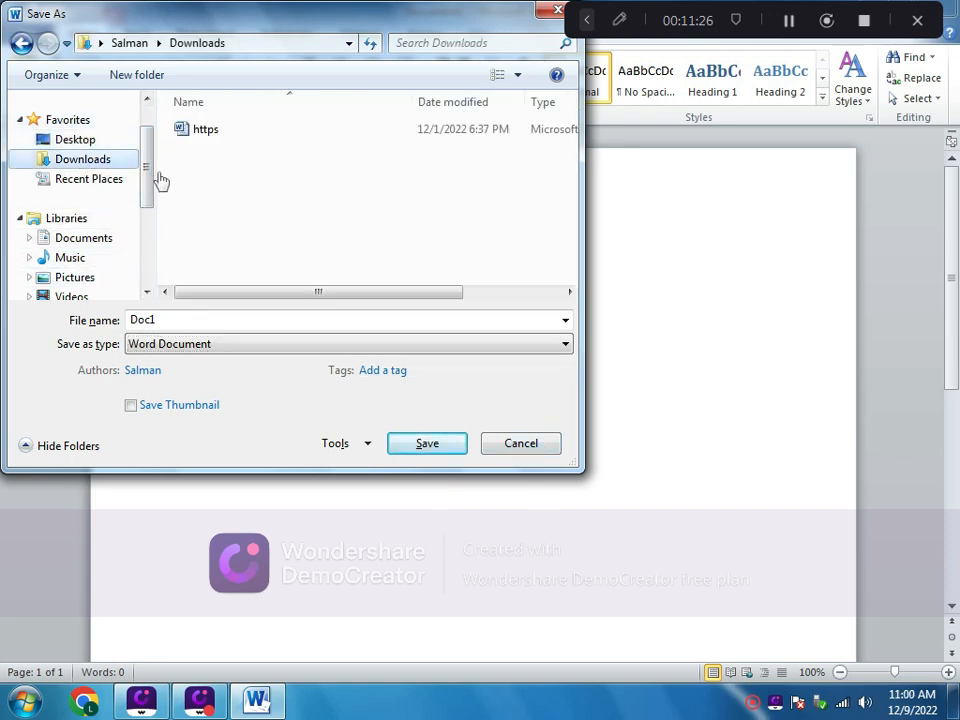
click(557, 11)
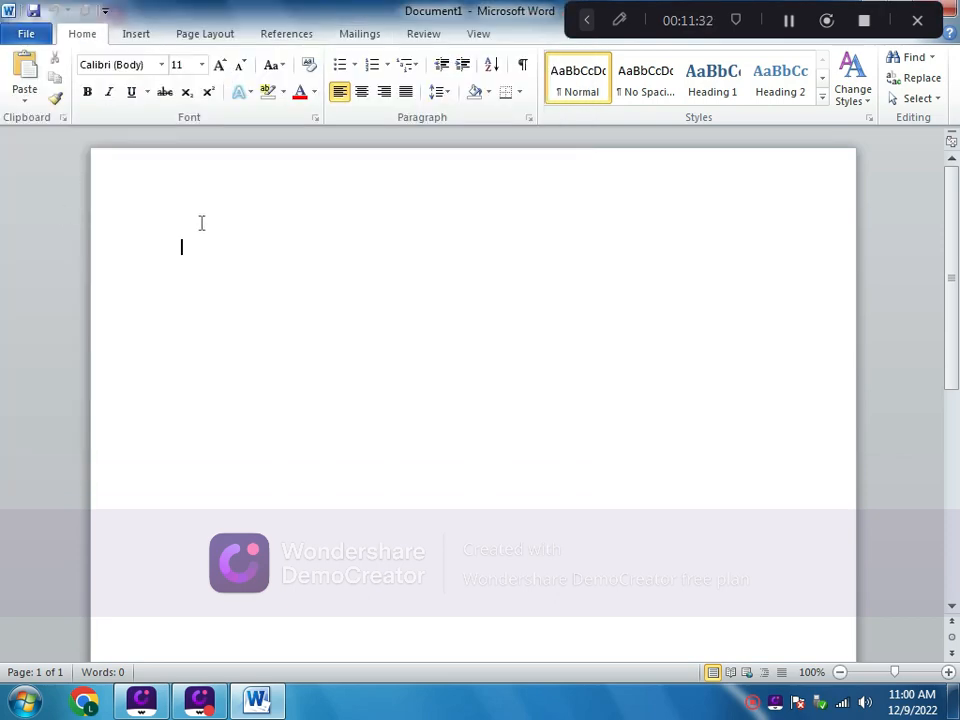
mouse_move(696, 19)
mouse_down()
mouse_move(696, 28)
mouse_move(714, 21)
mouse_up()
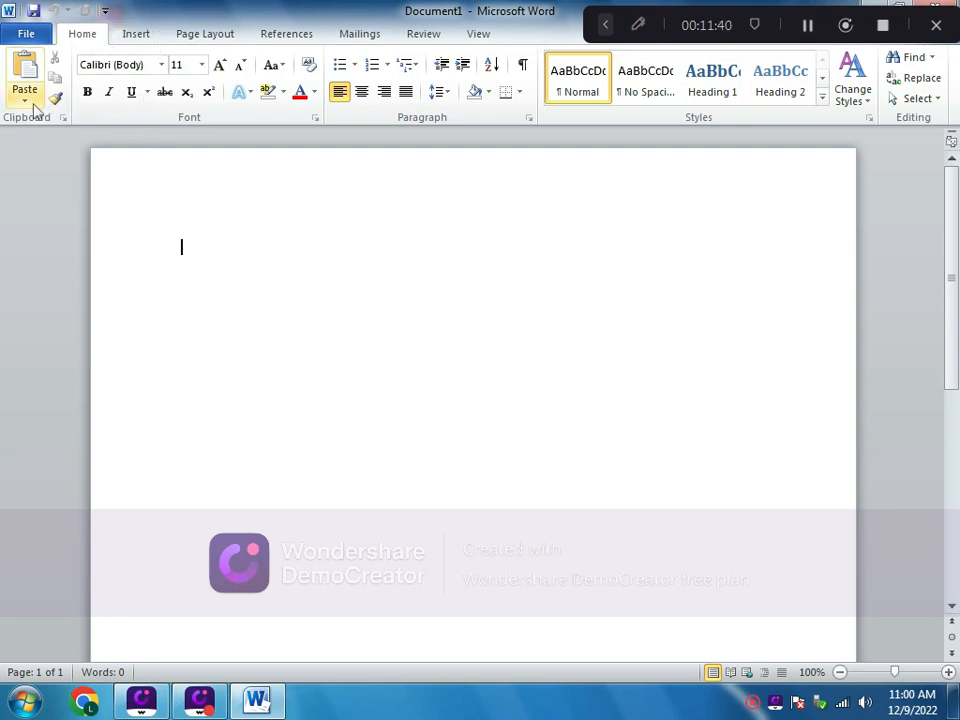
click(33, 12)
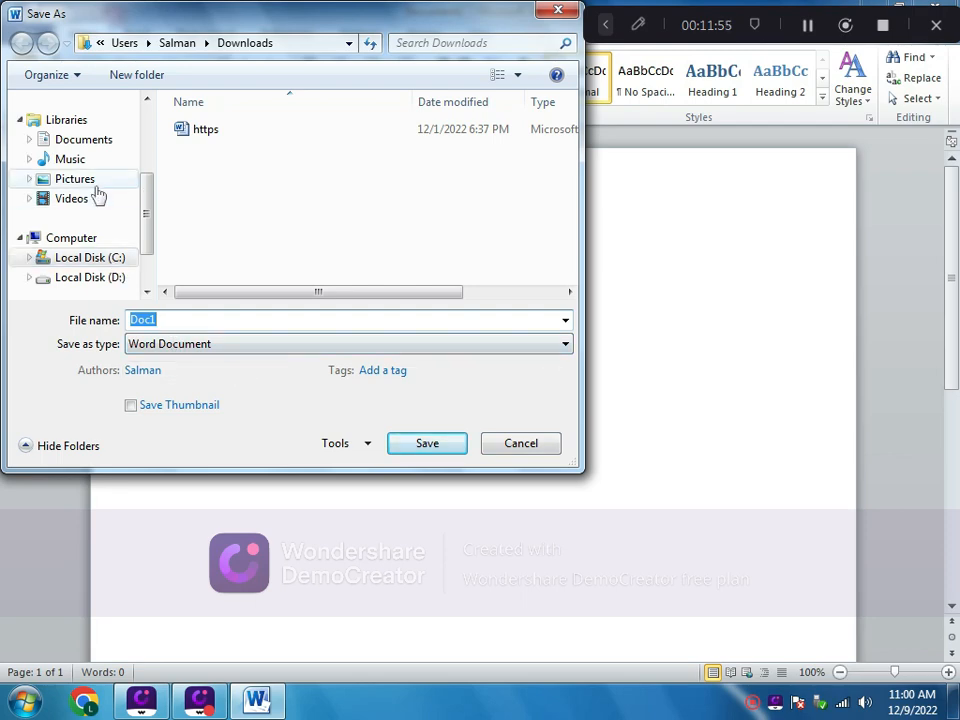
click(521, 446)
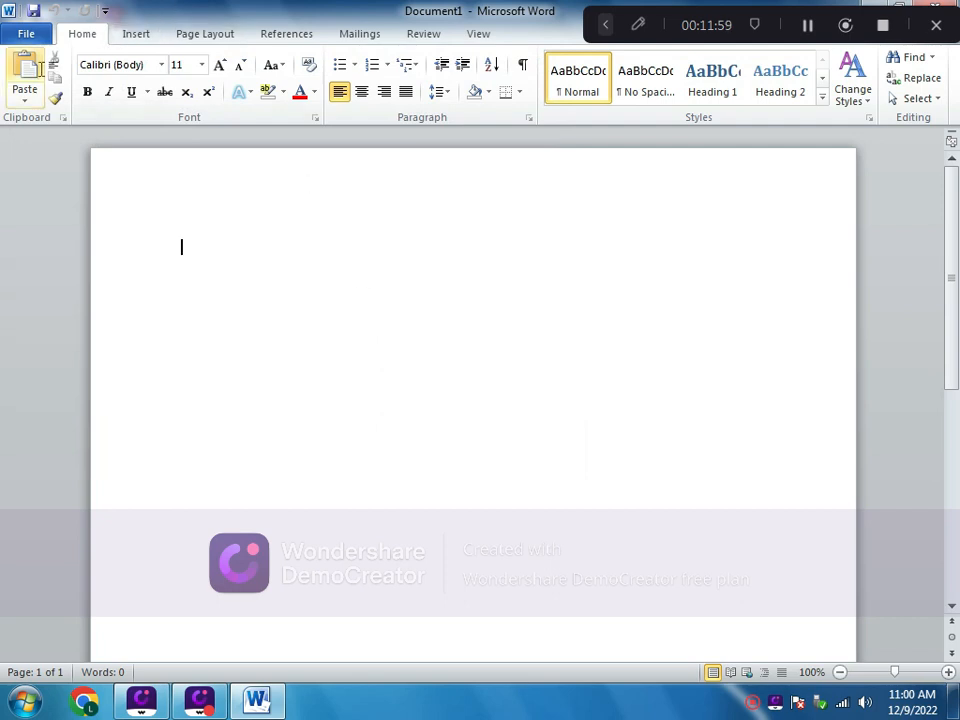
click(28, 103)
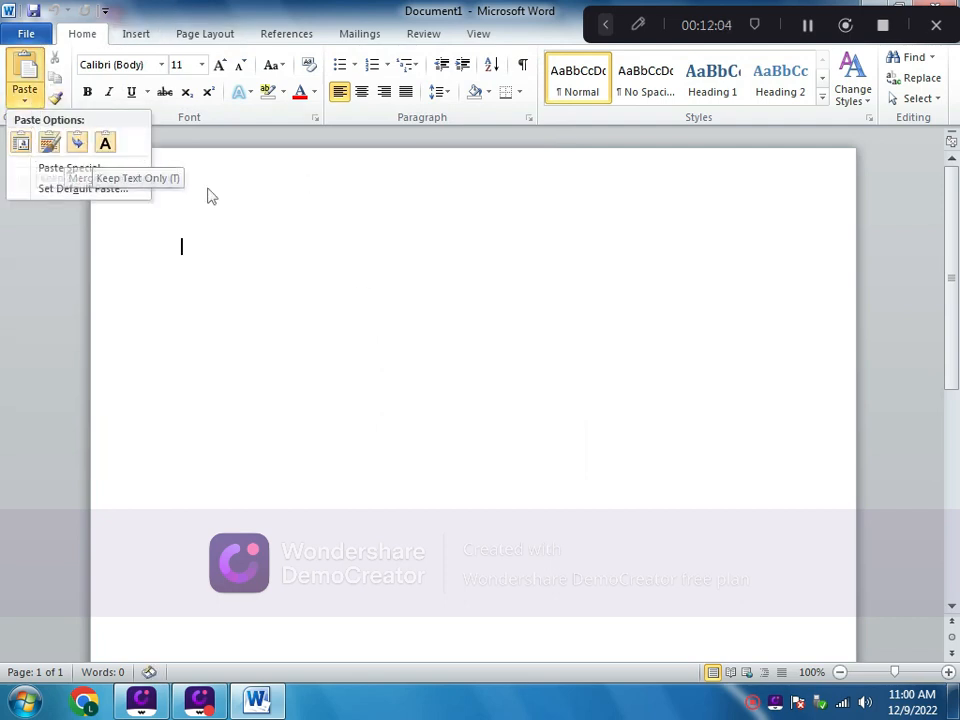
click(214, 235)
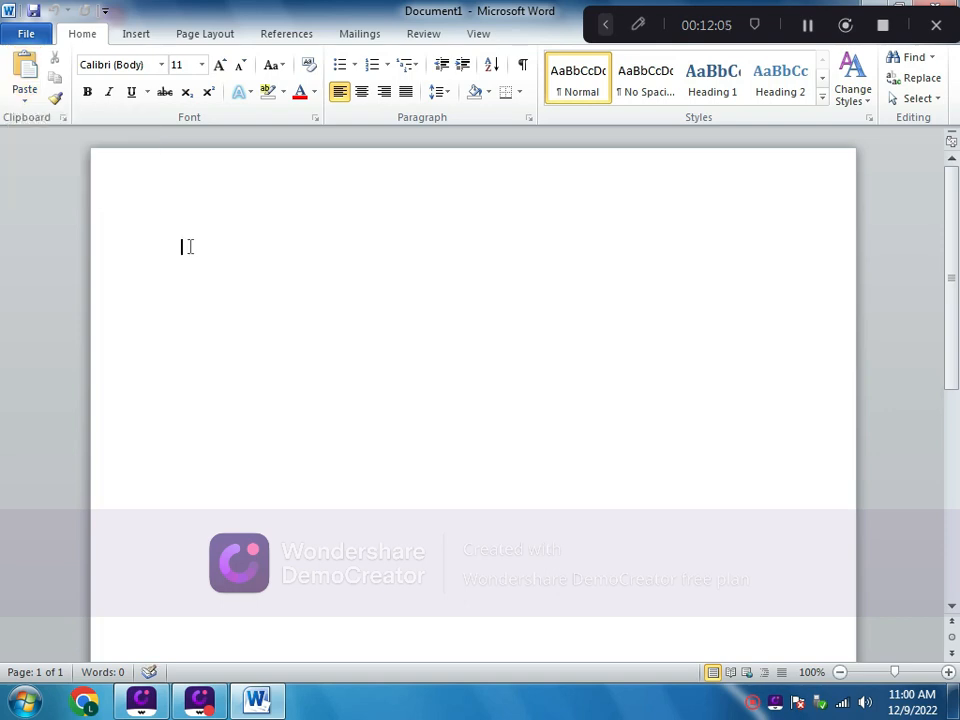
right_click(189, 247)
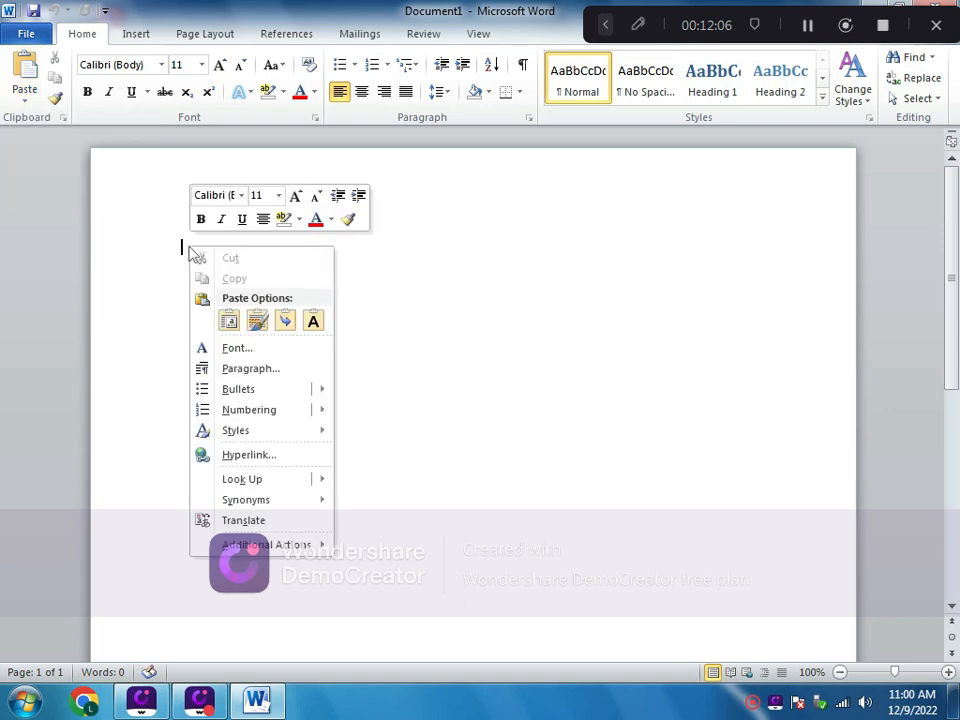
right_click(380, 275)
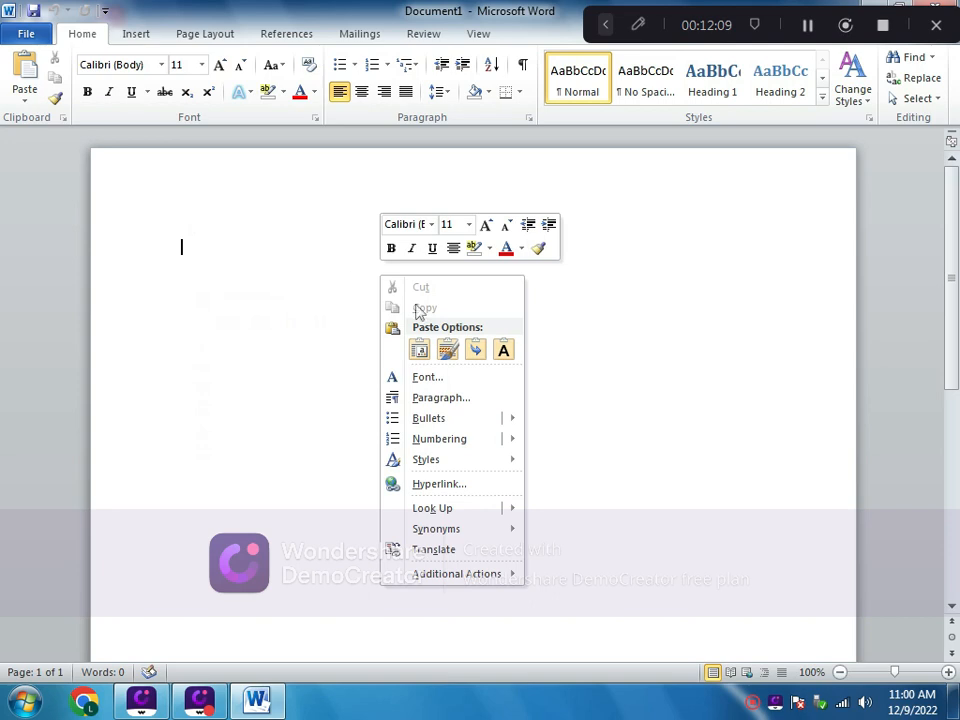
click(264, 348)
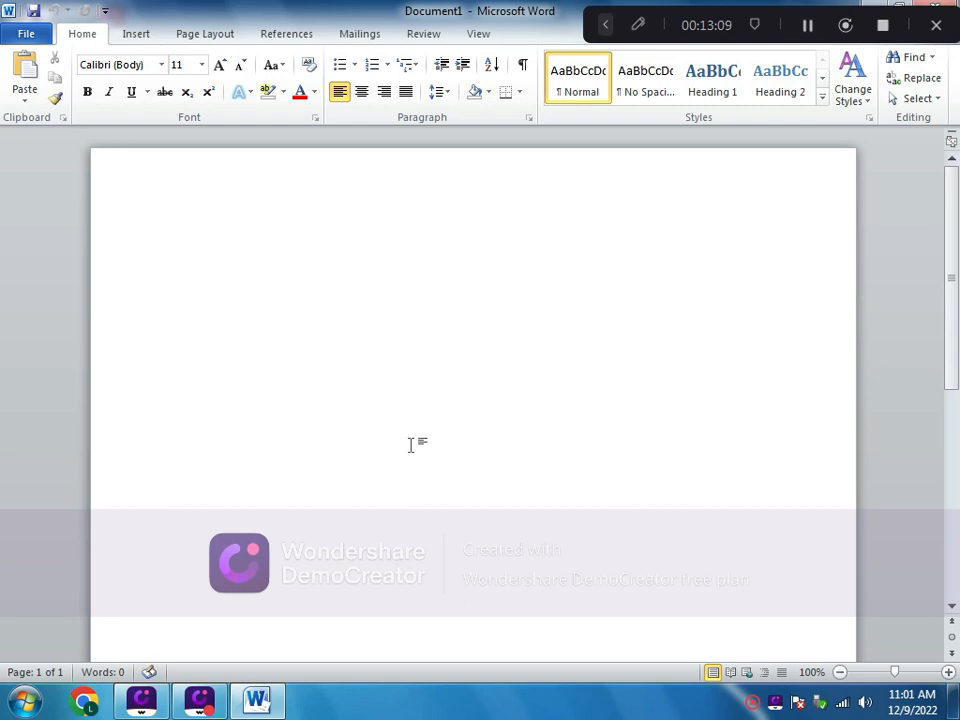
scroll(410, 445, down, 5)
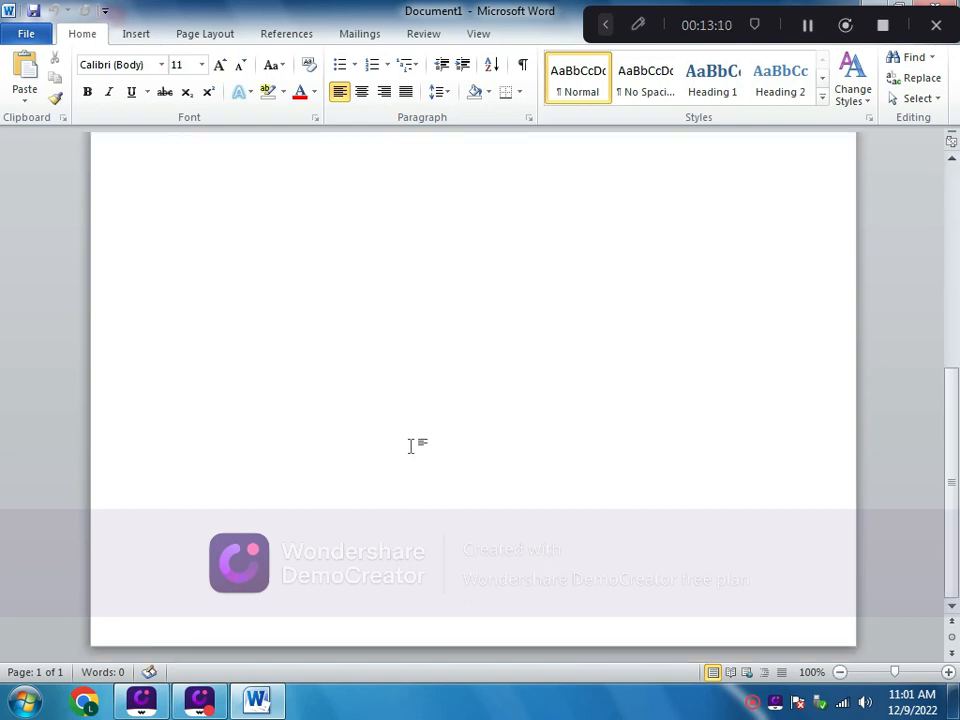
scroll(441, 481, up, 5)
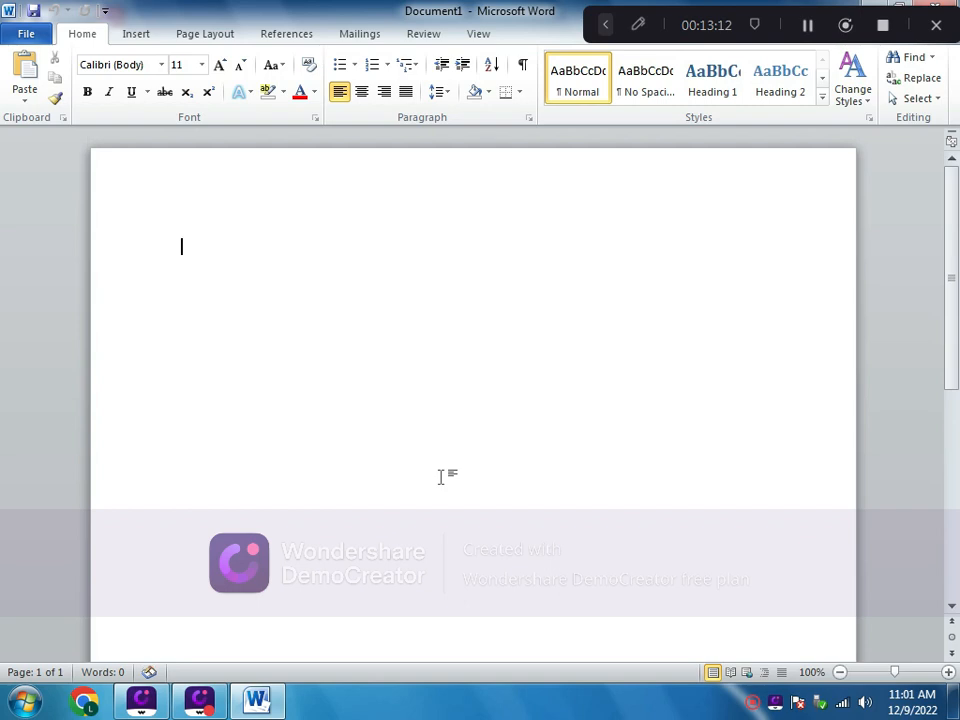
Show the Office Clipboard, paste its "Page |" item twice into the blank document, and view that item's options.
click(62, 118)
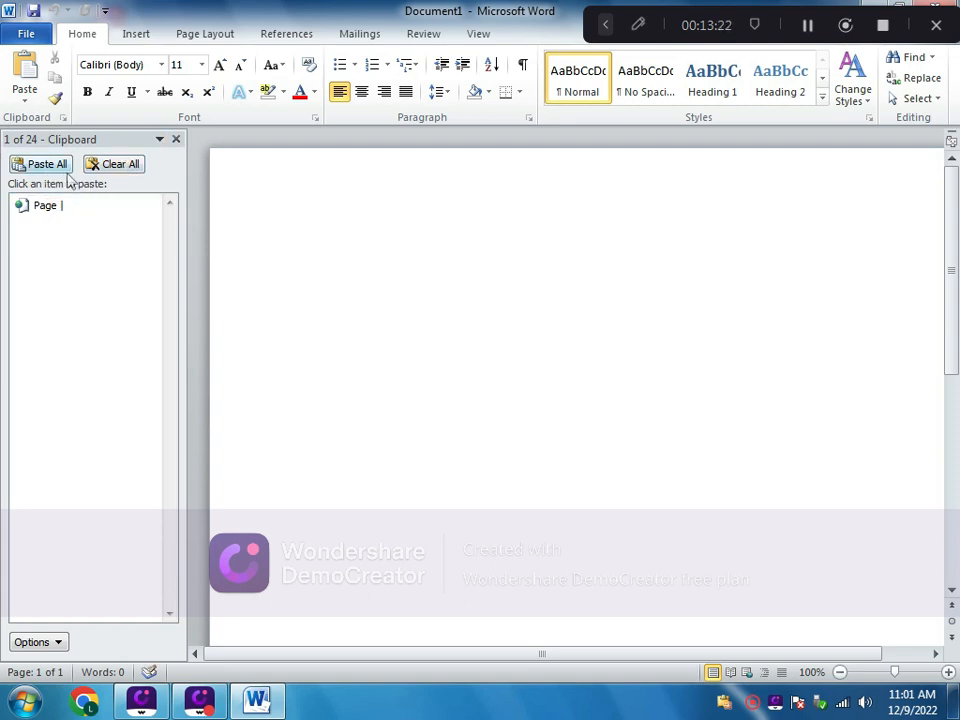
click(75, 212)
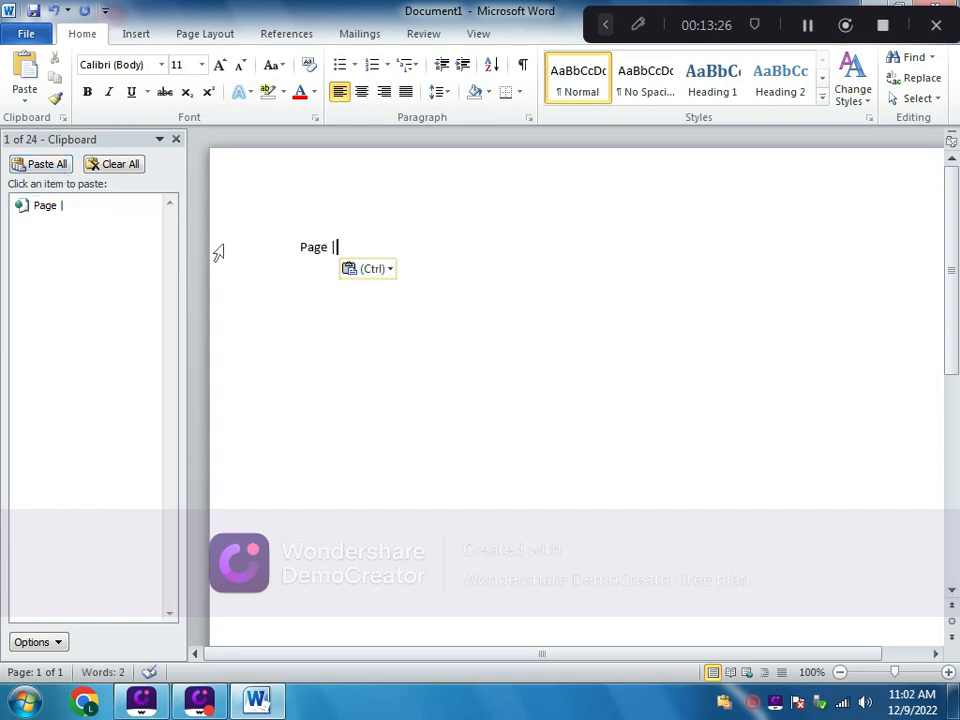
click(95, 214)
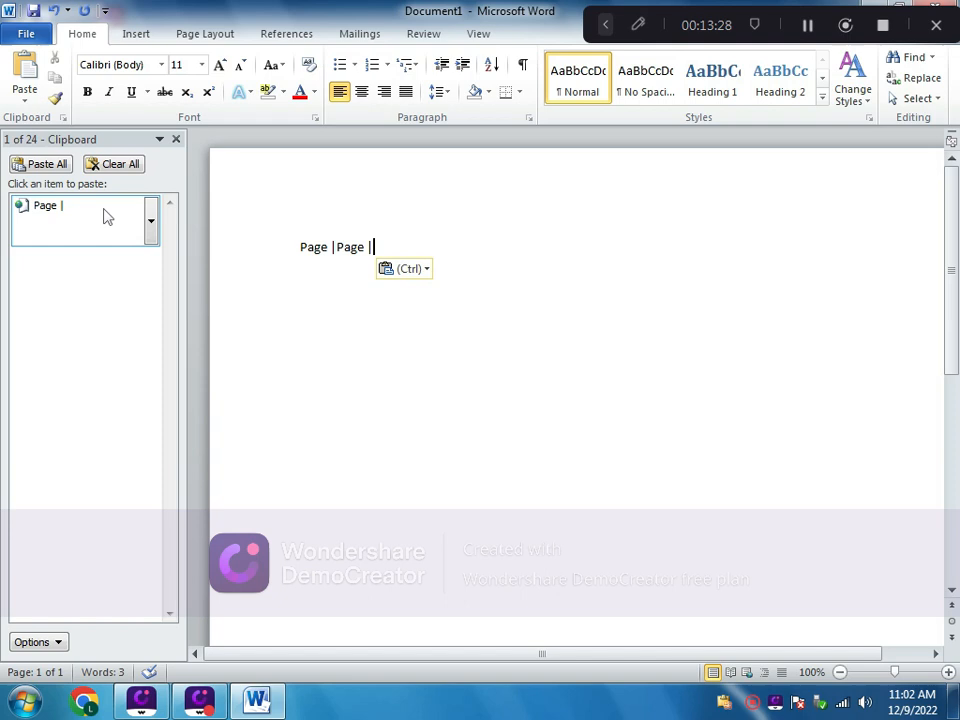
click(152, 231)
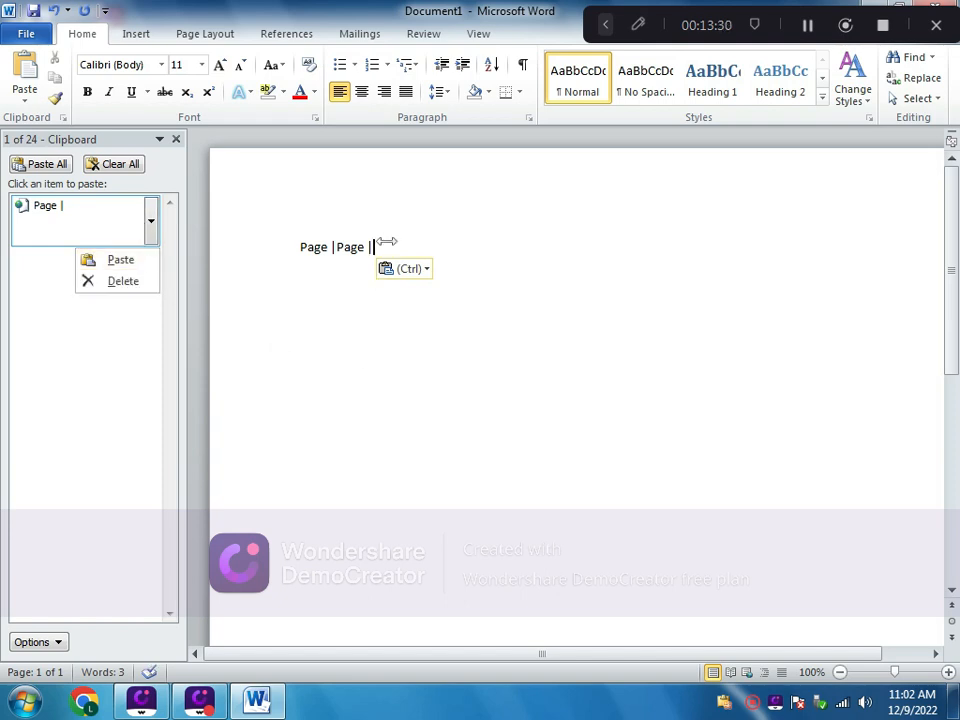
Delete the two pasted "Page |" entries from the document and close the Office Clipboard.
drag(378, 246, 300, 250)
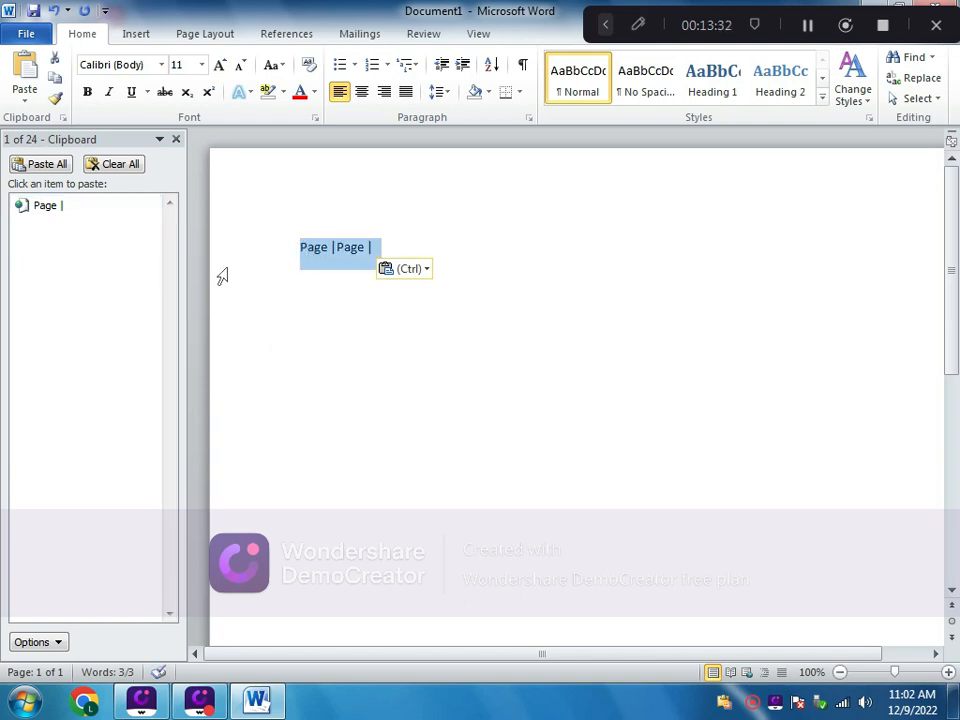
key(Delete)
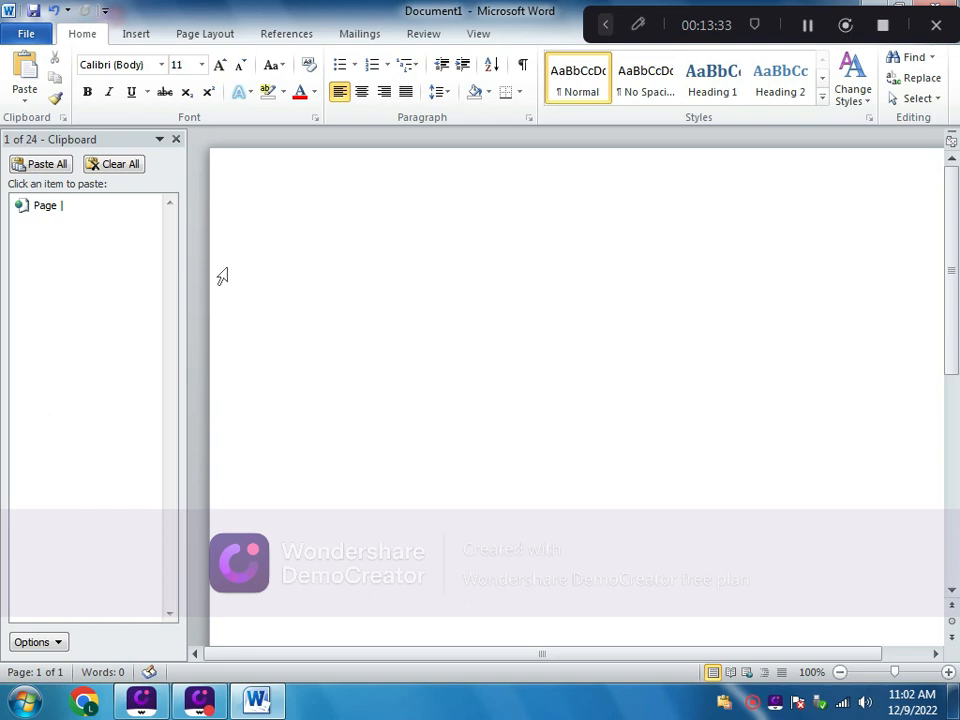
click(176, 139)
scroll(280, 260, down, 1)
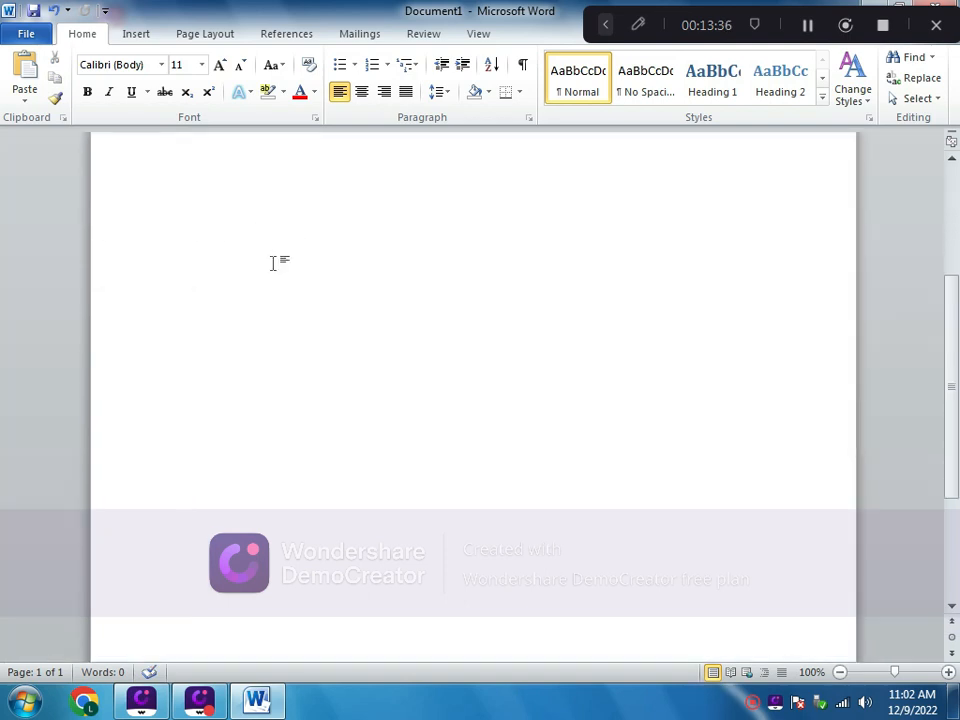
scroll(272, 261, up, 1)
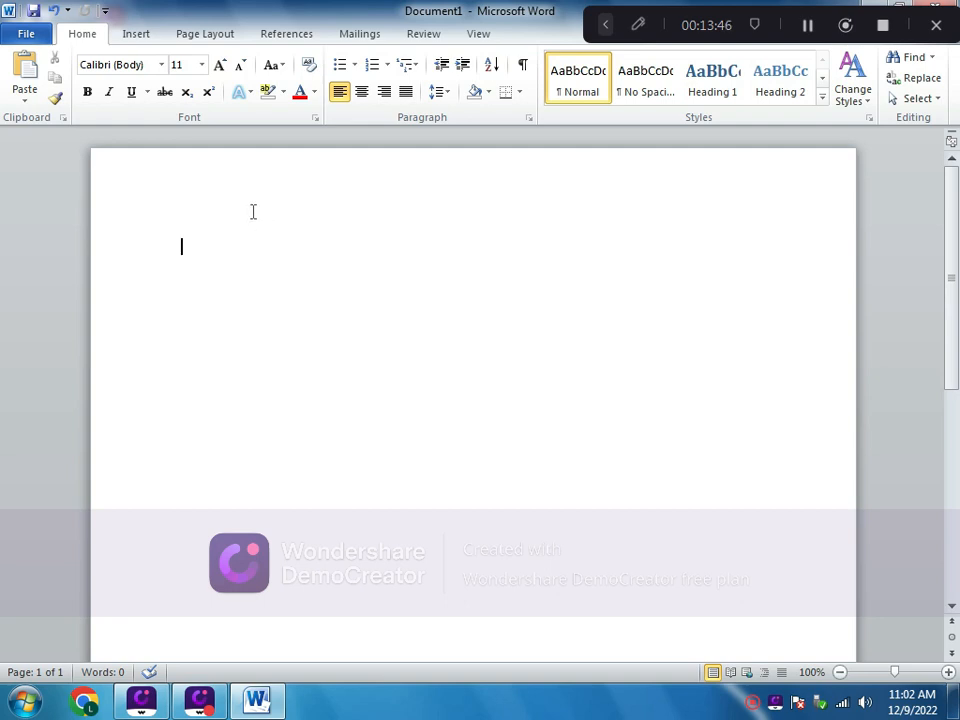
click(104, 11)
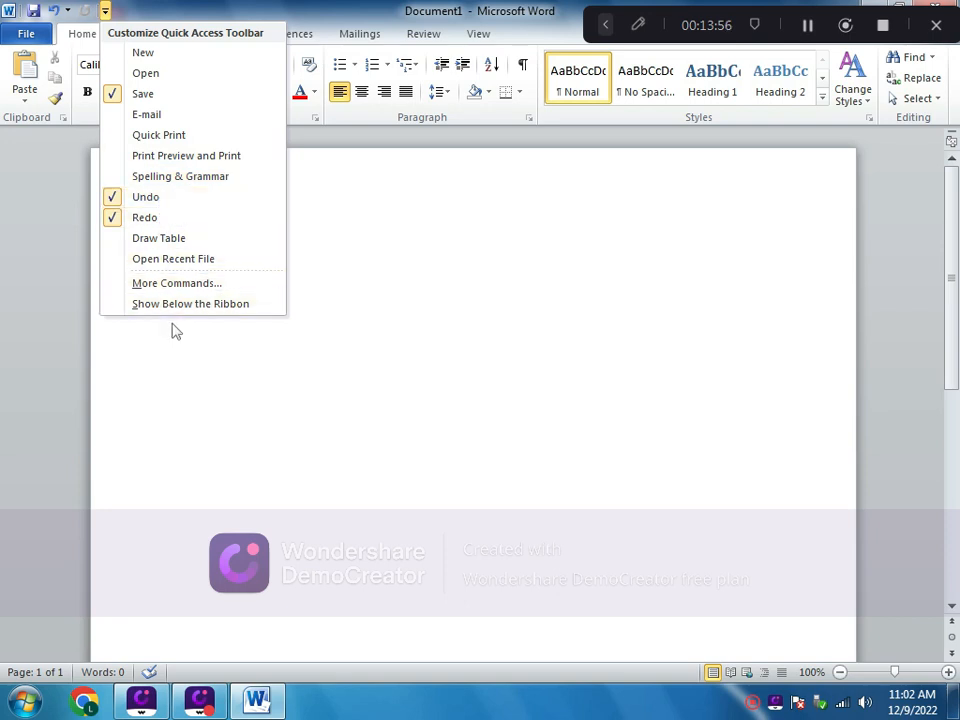
click(176, 383)
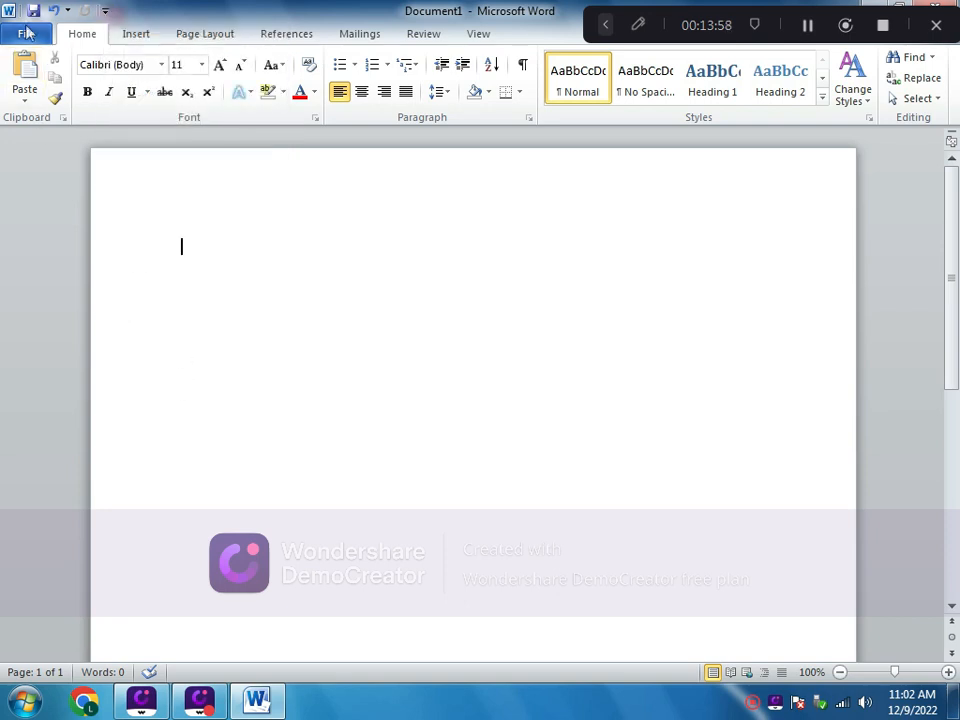
click(33, 104)
click(197, 173)
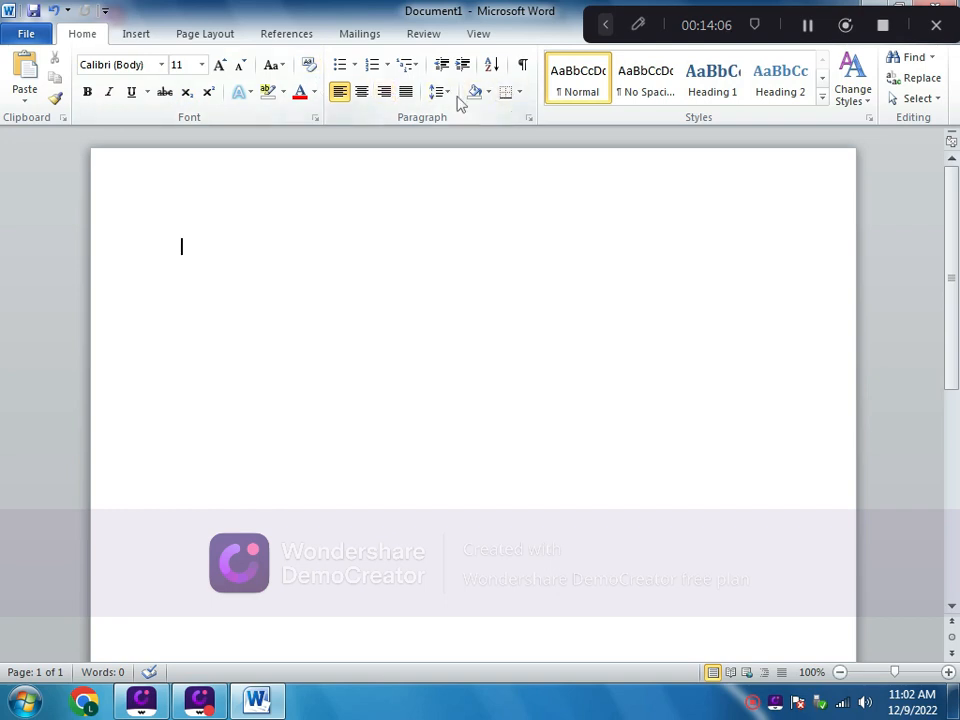
Preview the 75%, 200%, page width, text width and whole page zoom settings, cancelling without applying any.
click(477, 40)
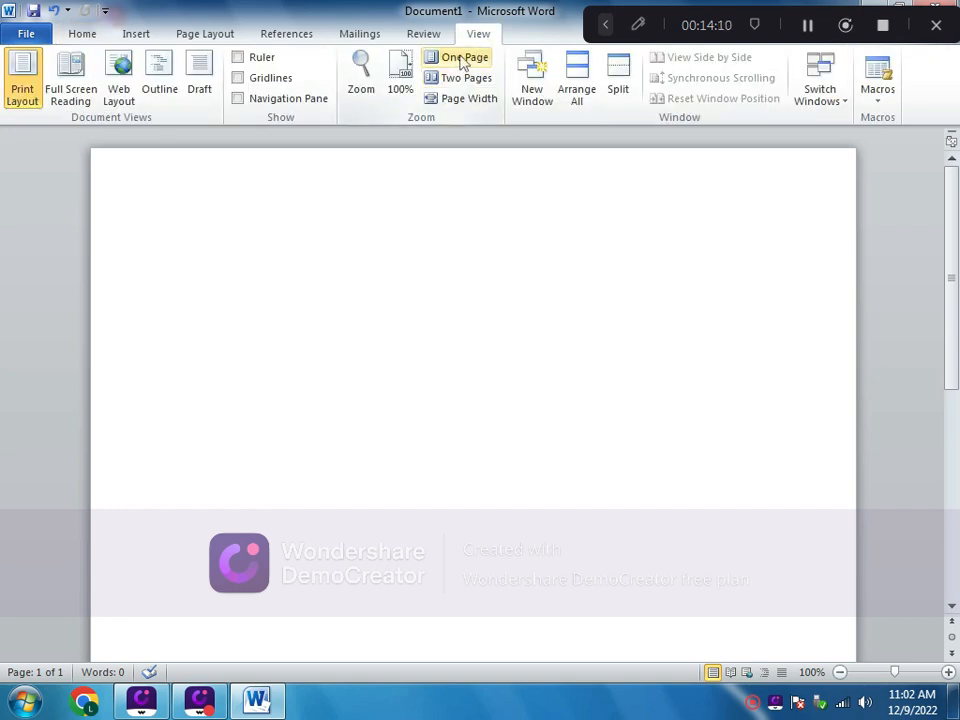
click(361, 88)
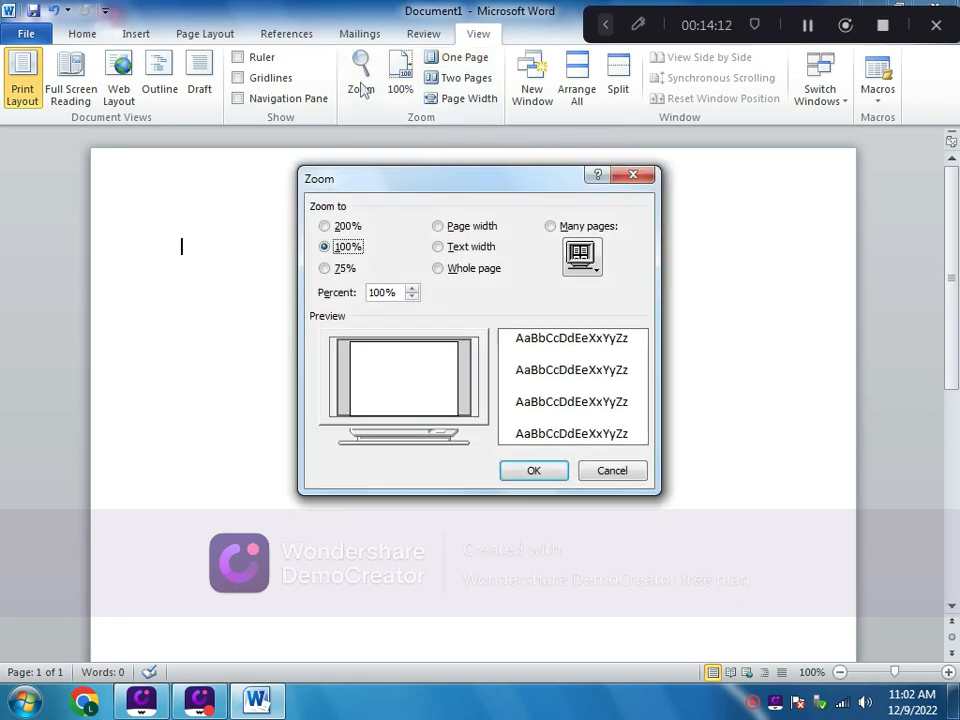
click(333, 270)
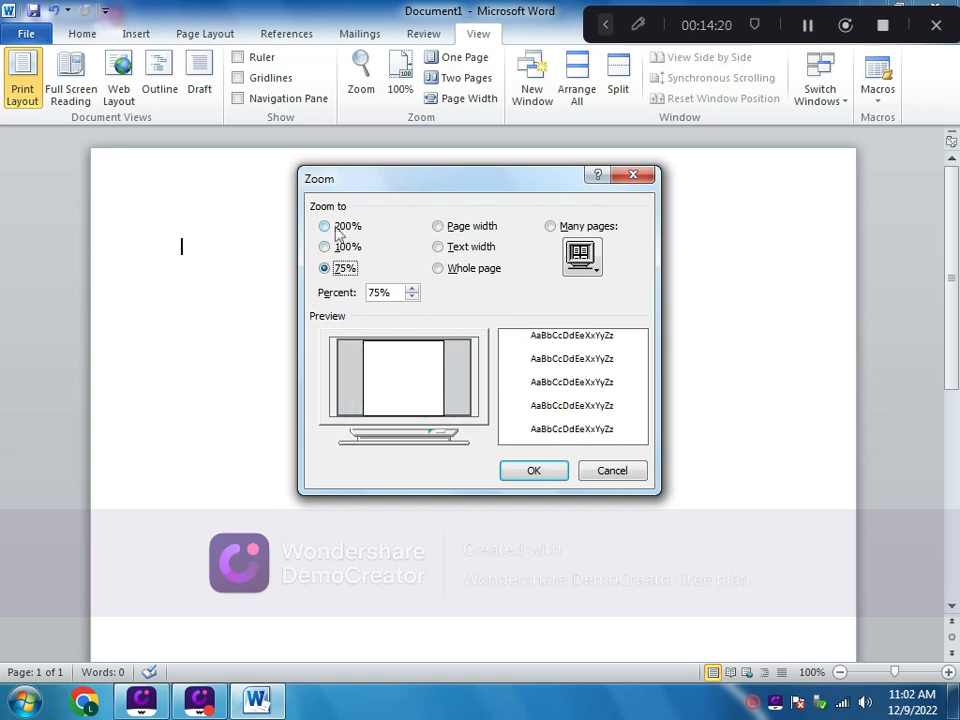
click(336, 230)
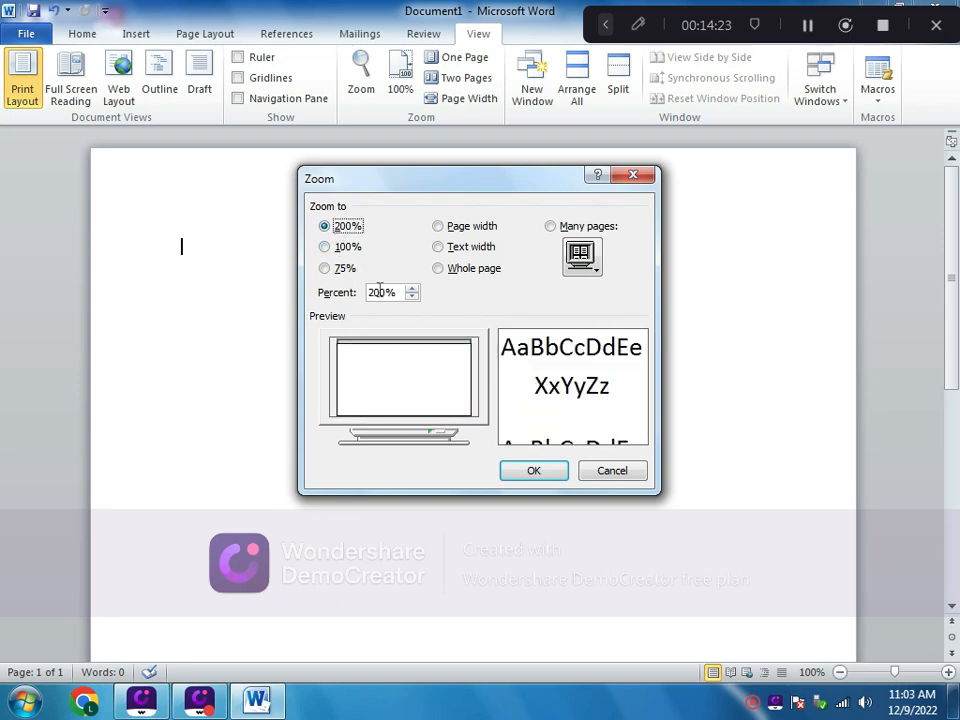
click(437, 226)
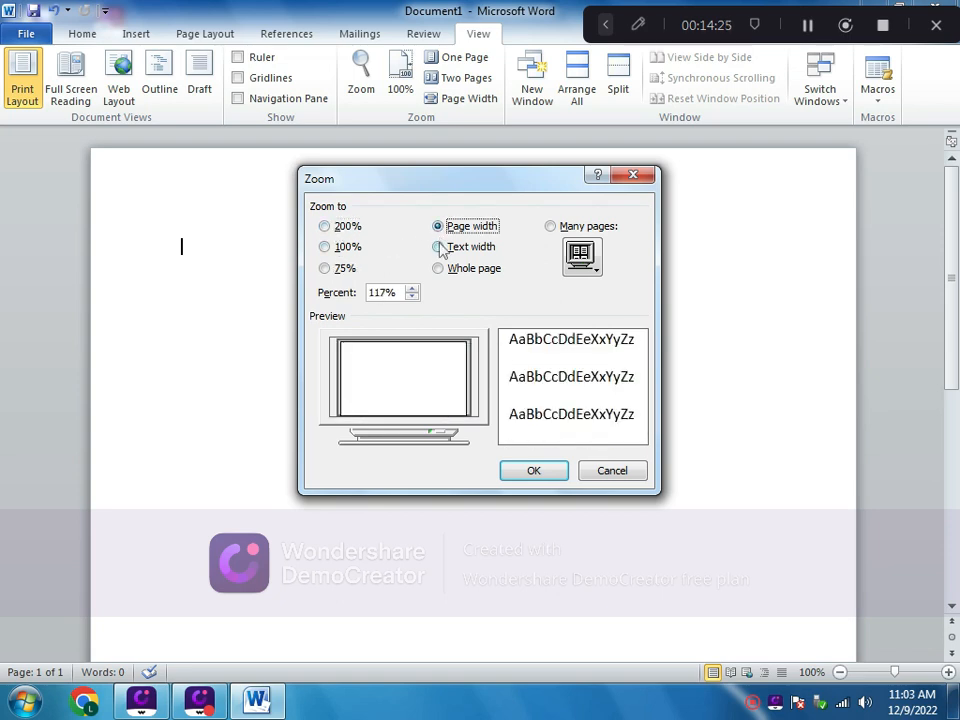
click(440, 247)
click(440, 270)
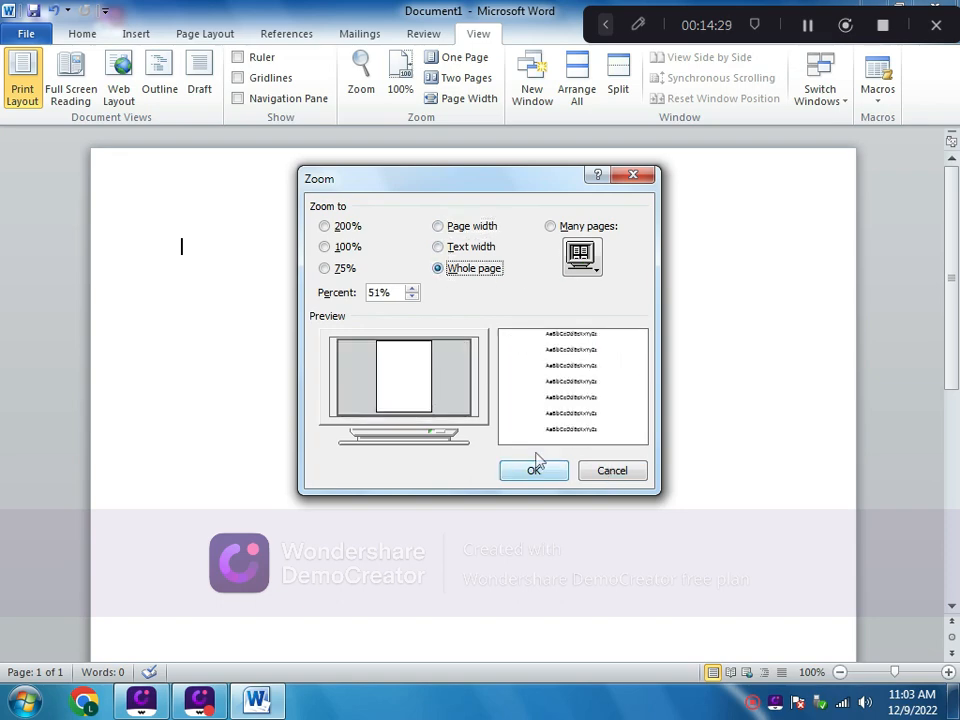
click(604, 471)
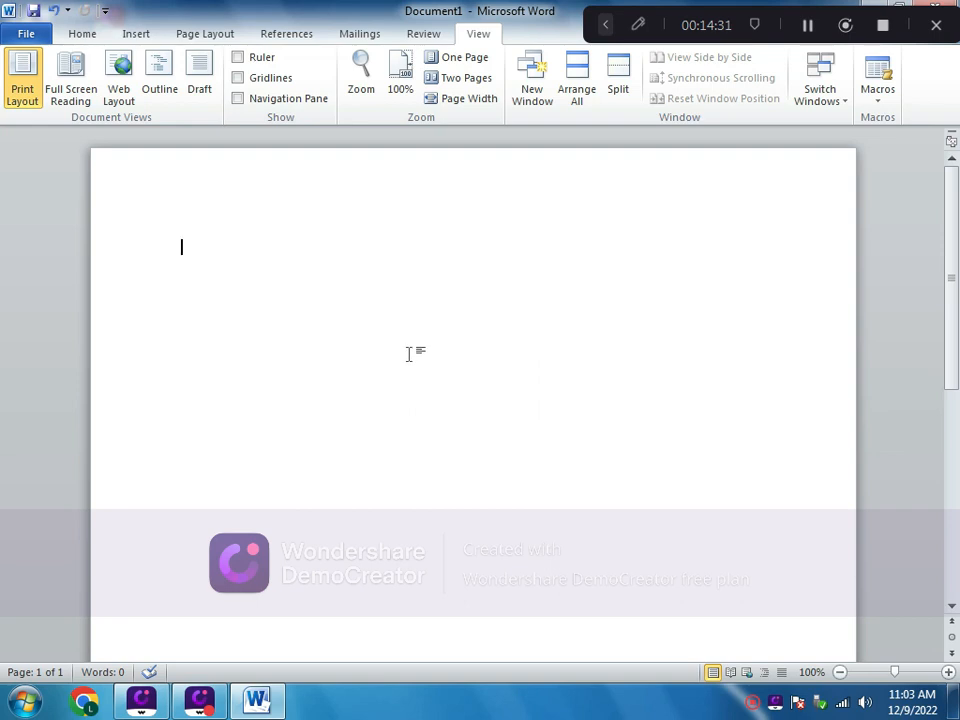
Show the ruler, move the empty paragraph's left indent to -0.75", and hide the ruler.
click(255, 60)
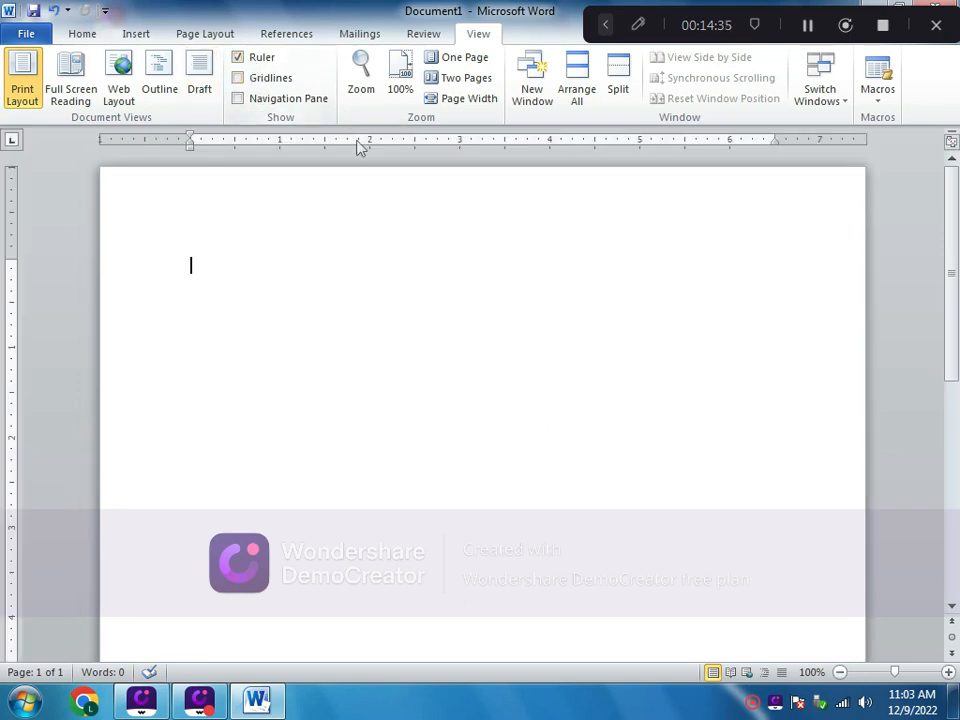
drag(186, 146, 122, 146)
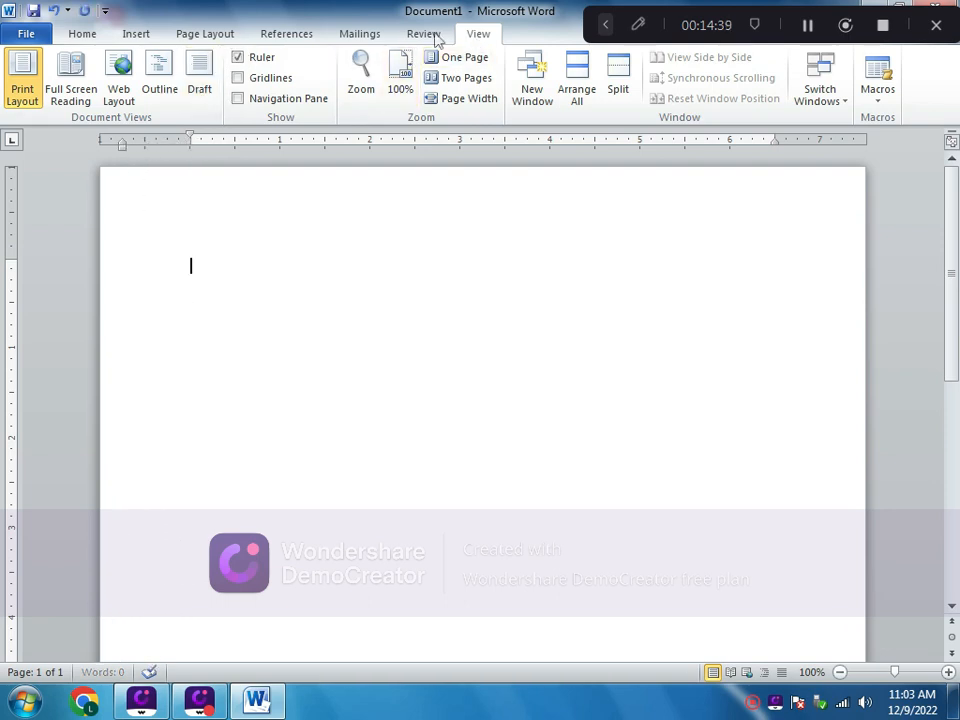
click(250, 61)
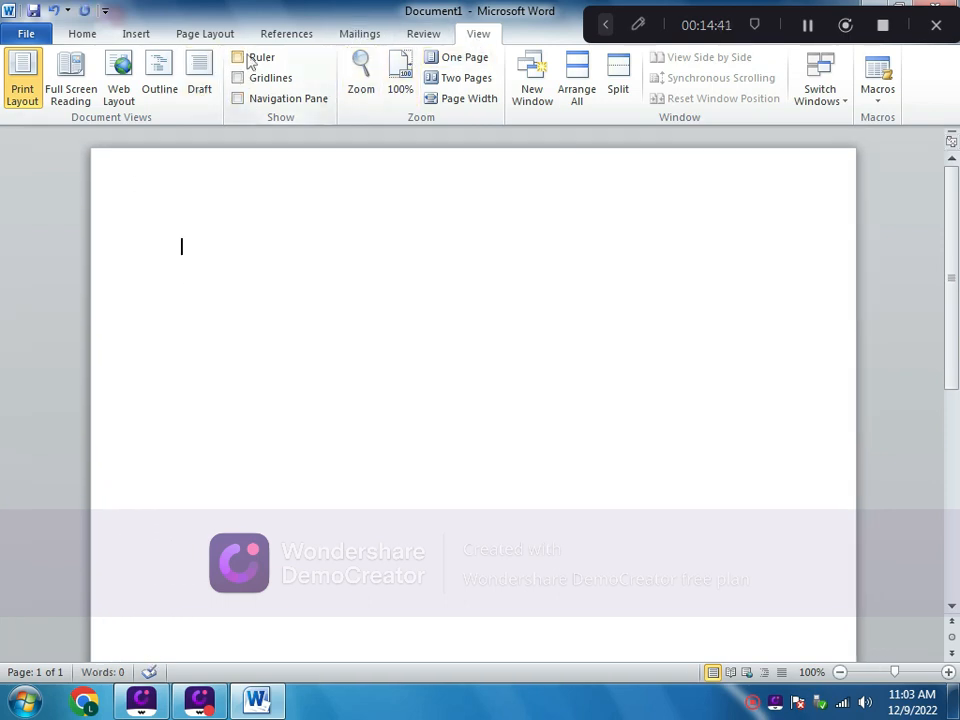
Toggle the ruler on and off several times, cycling the tab selector's type, and leave the ruler hidden.
click(951, 142)
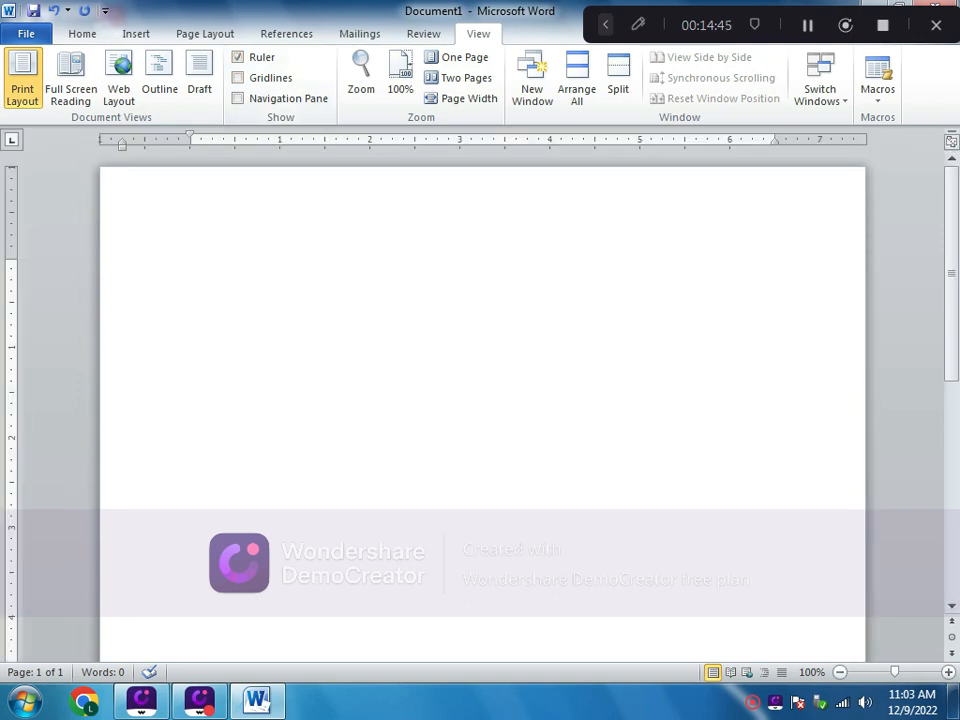
click(10, 143)
click(11, 143)
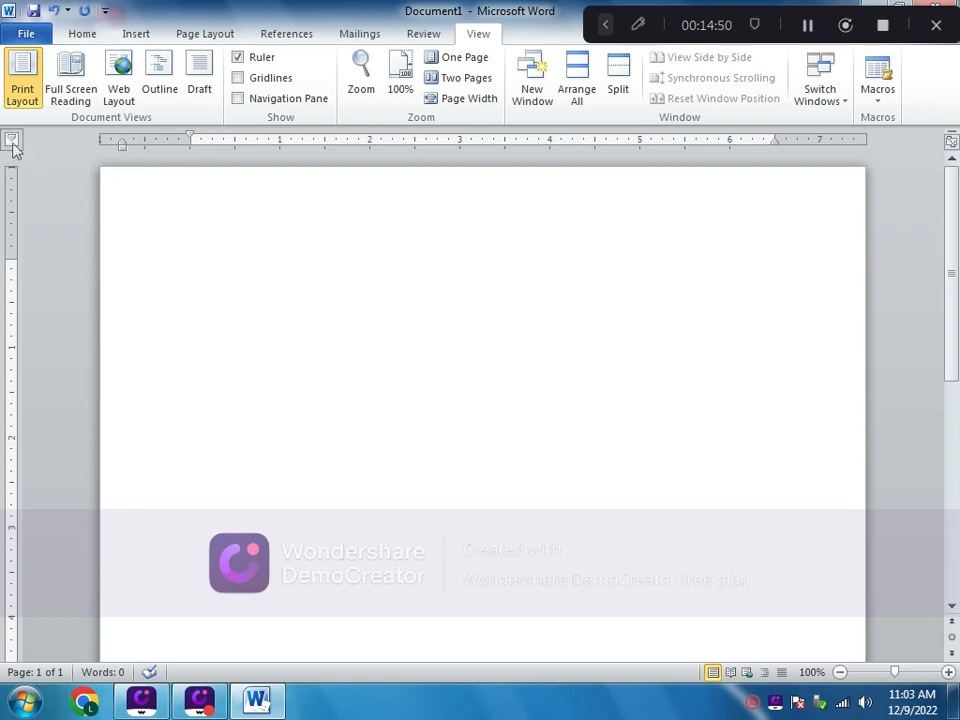
click(949, 146)
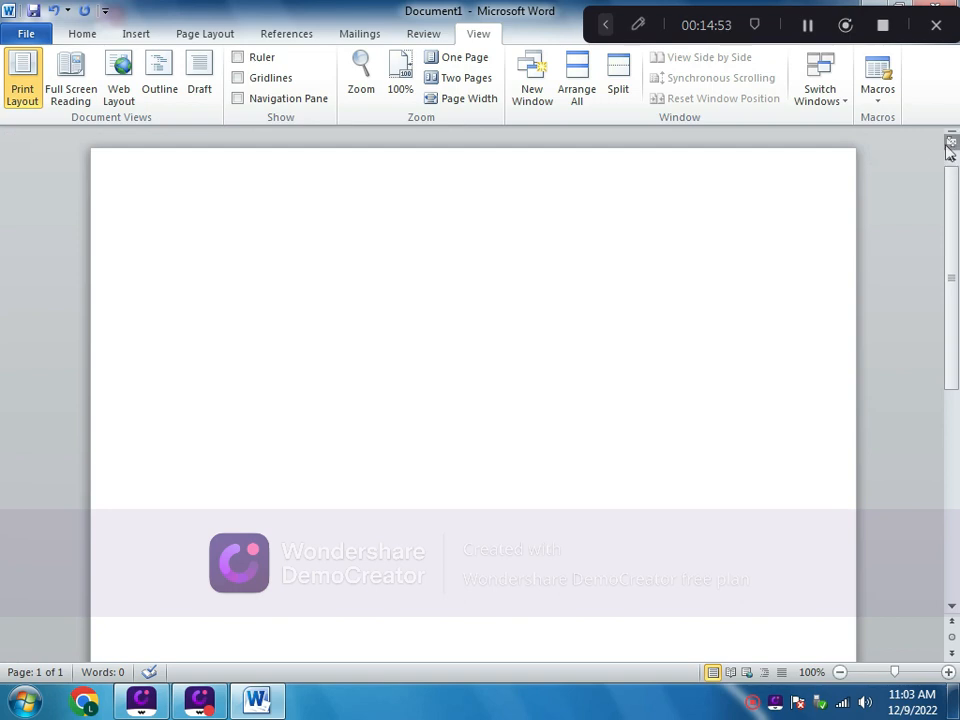
click(949, 146)
click(949, 146)
click(949, 146)
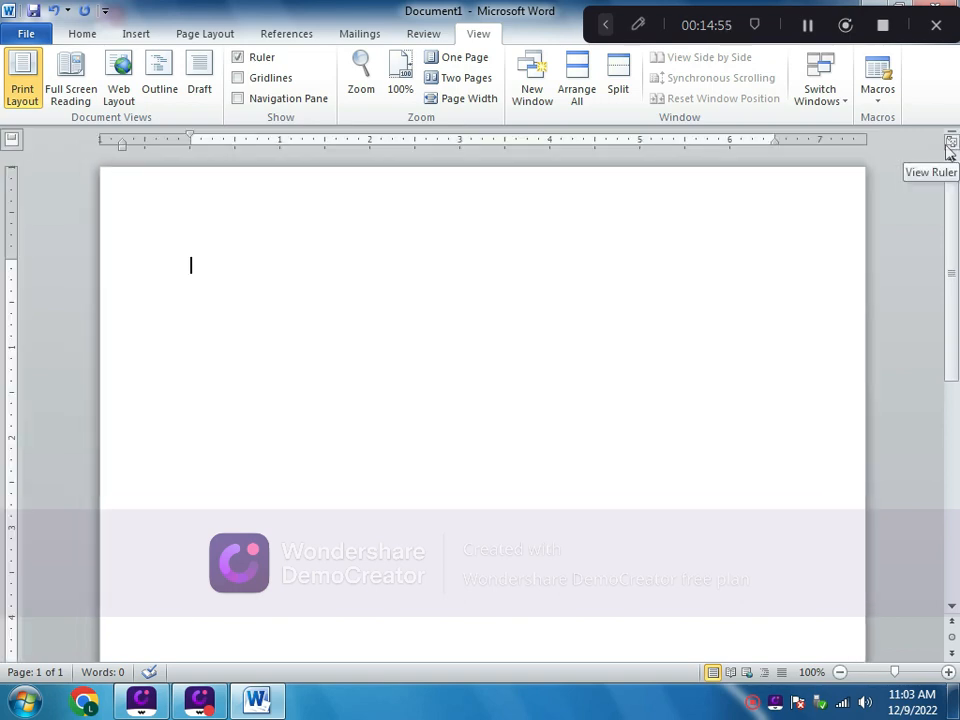
click(949, 146)
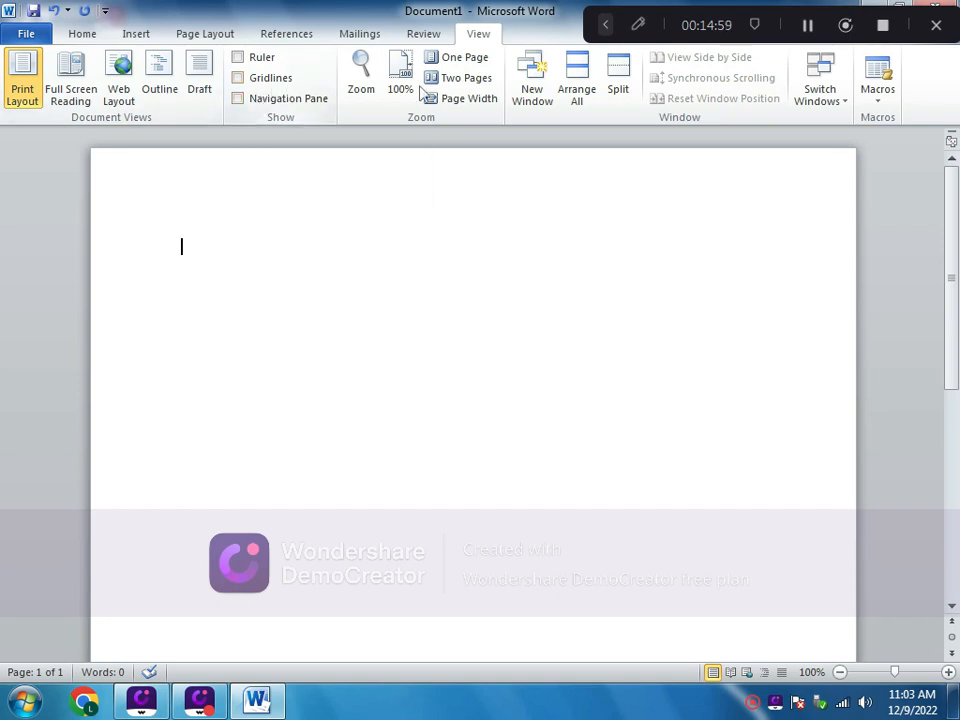
scroll(665, 105, up, 2)
scroll(490, 96, down, 2)
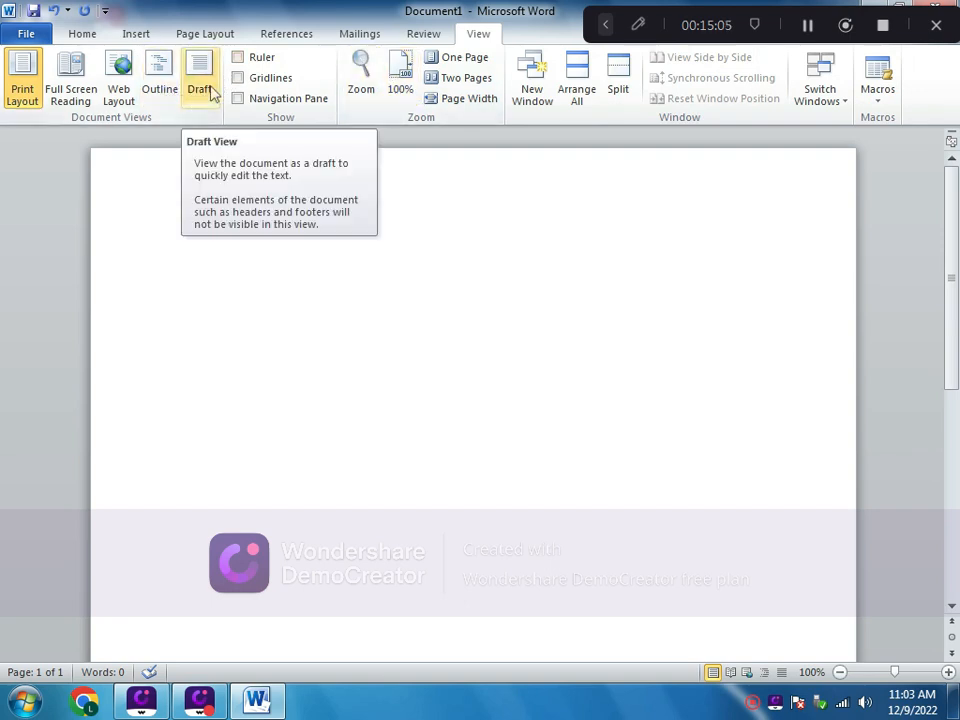
Insert the Automatic Table 1 table of contents in the blank document and dismiss the message about adding entries.
click(287, 34)
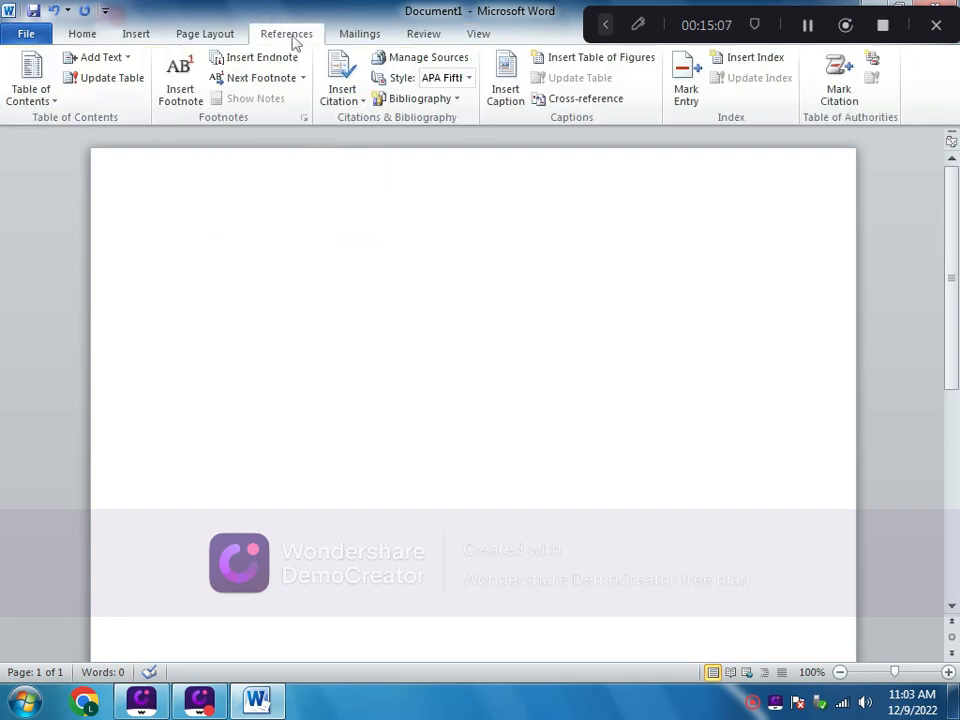
click(31, 94)
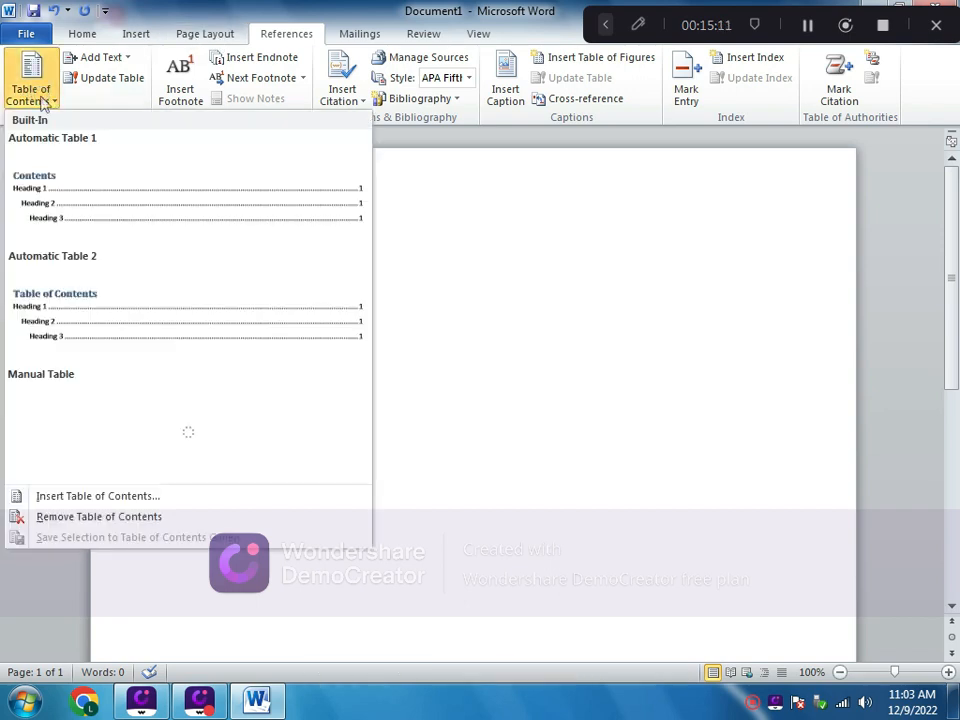
click(79, 204)
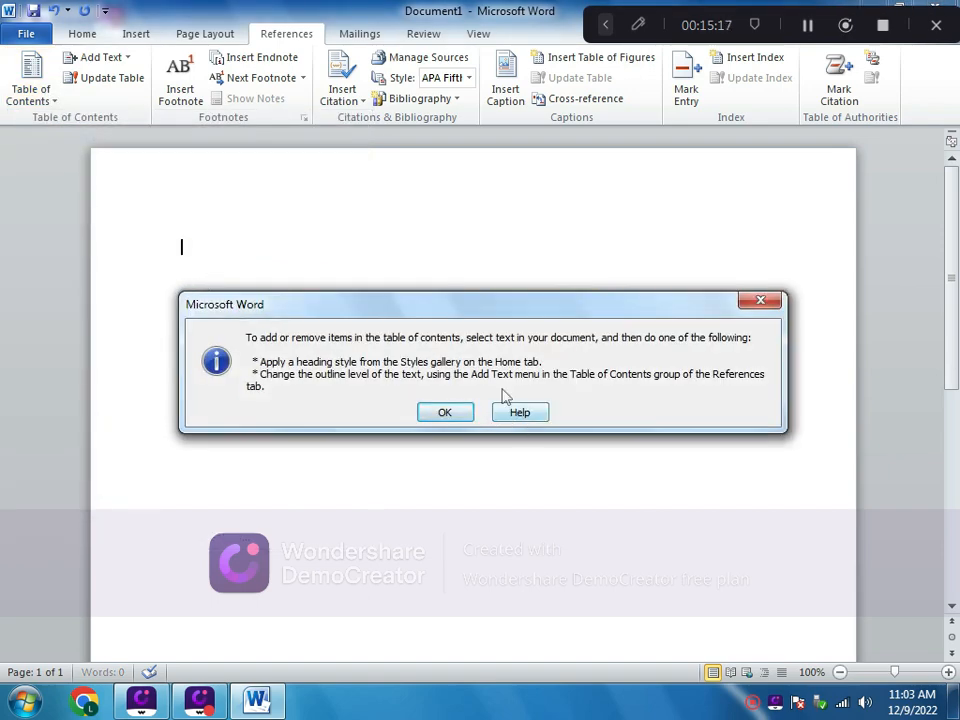
click(760, 300)
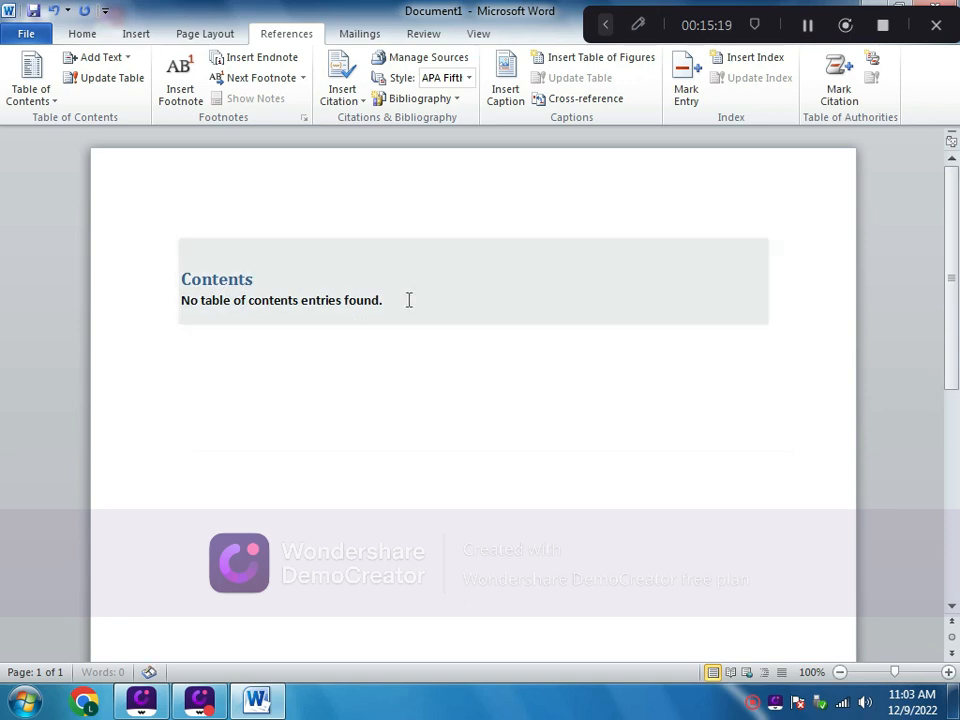
Delete the heading and text inside the table of contents and place the cursor below the block.
drag(409, 300, 300, 300)
drag(211, 299, 168, 280)
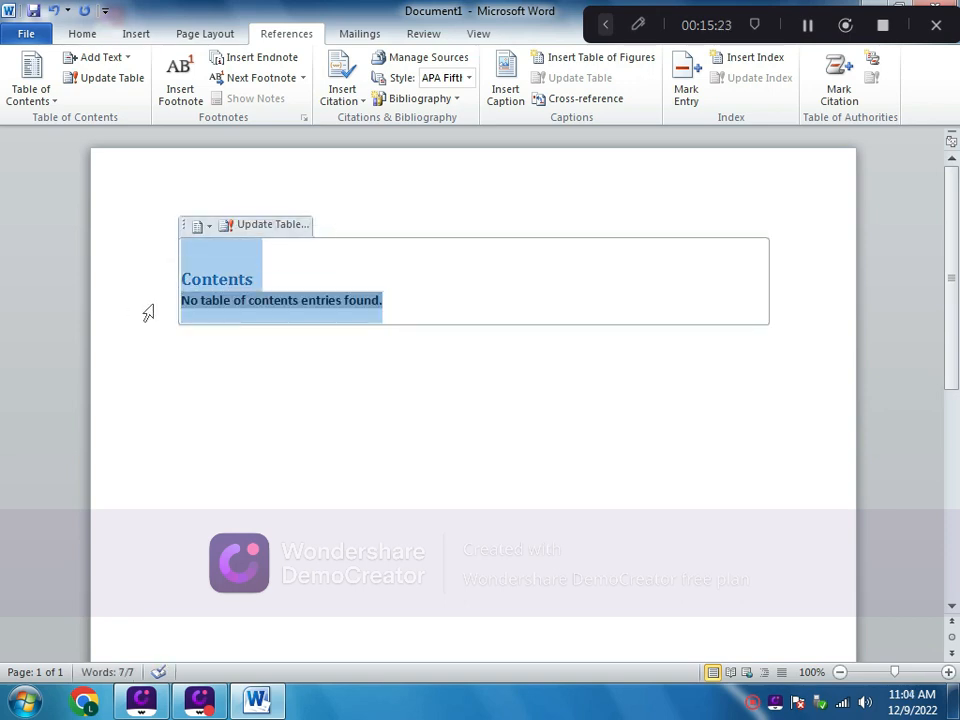
key(Delete)
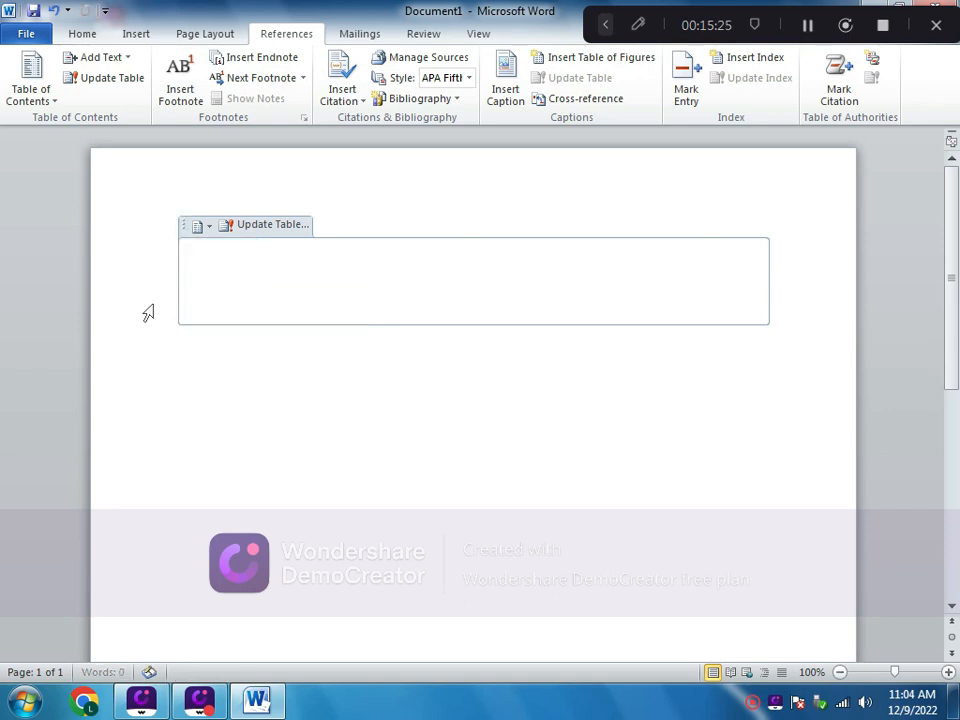
click(251, 401)
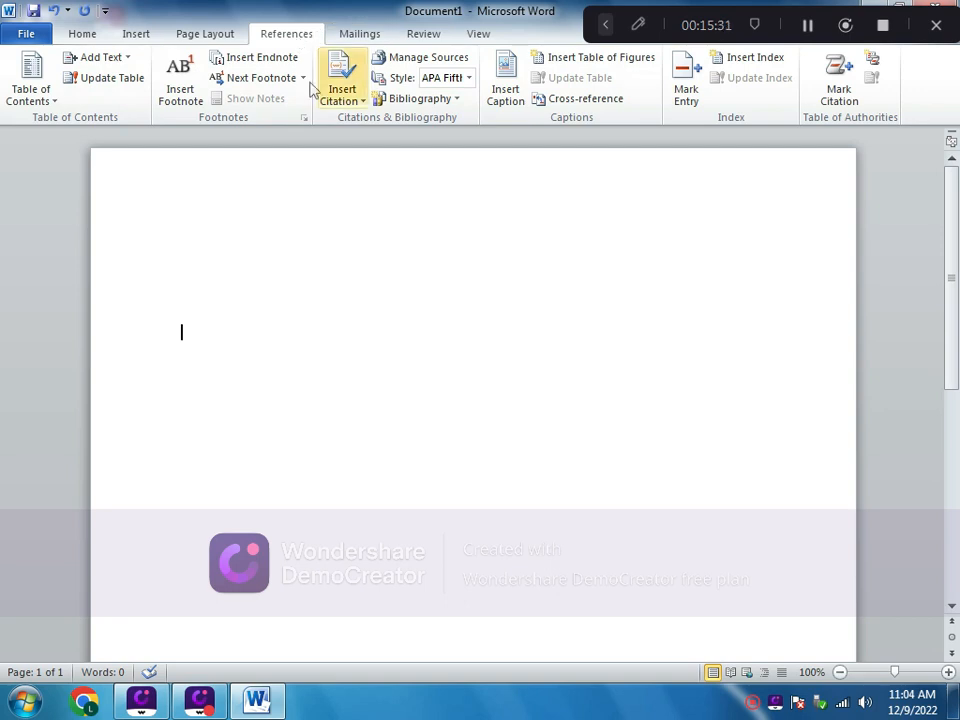
View the built-in table of contents styles, including Manual Table, without inserting one.
click(31, 100)
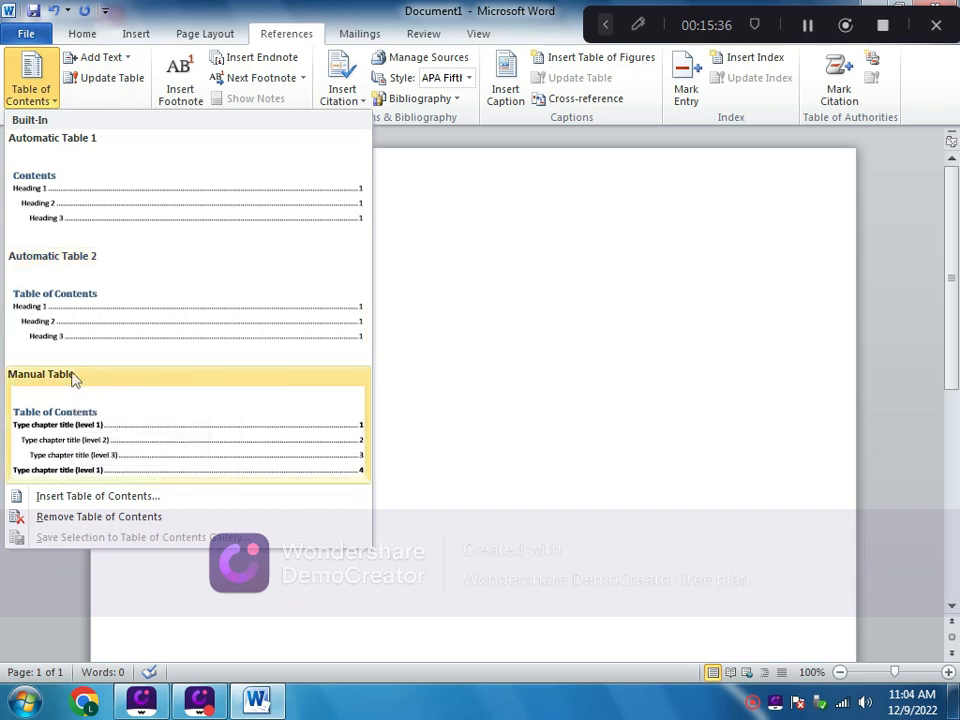
click(409, 390)
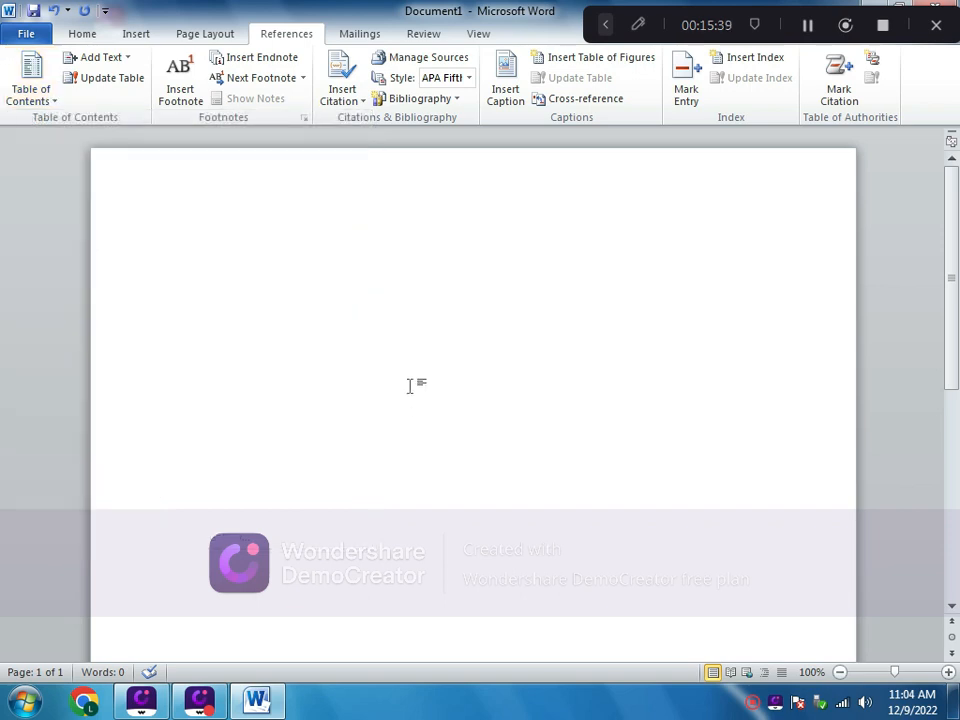
Browse the built-in document themes and apply the Adjacency theme.
click(212, 34)
click(24, 92)
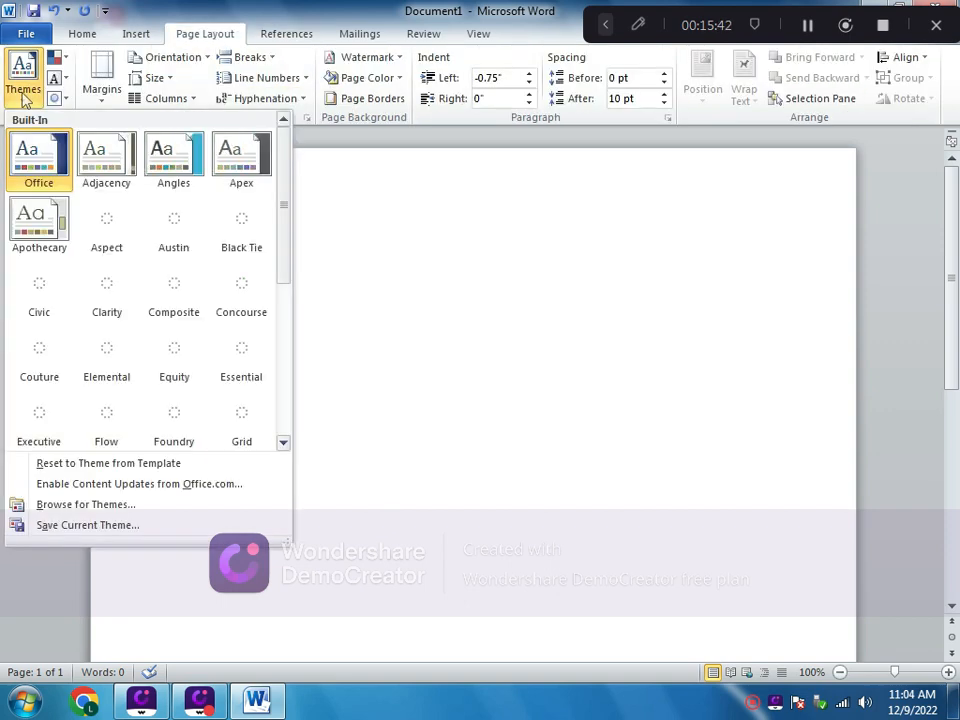
scroll(103, 178, down, 3)
scroll(100, 158, up, 3)
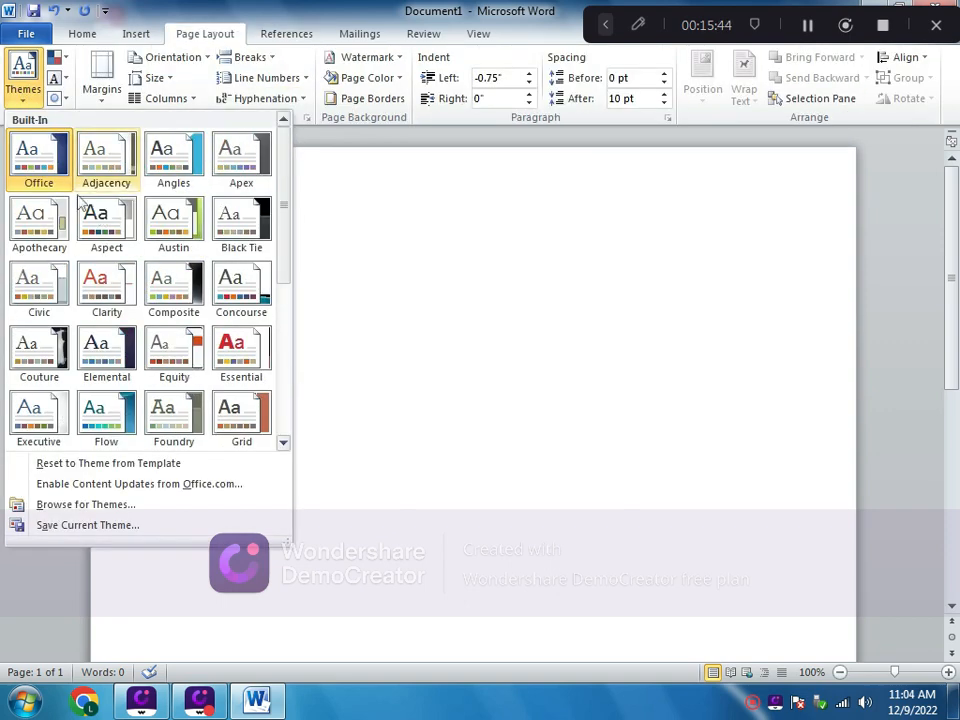
click(96, 168)
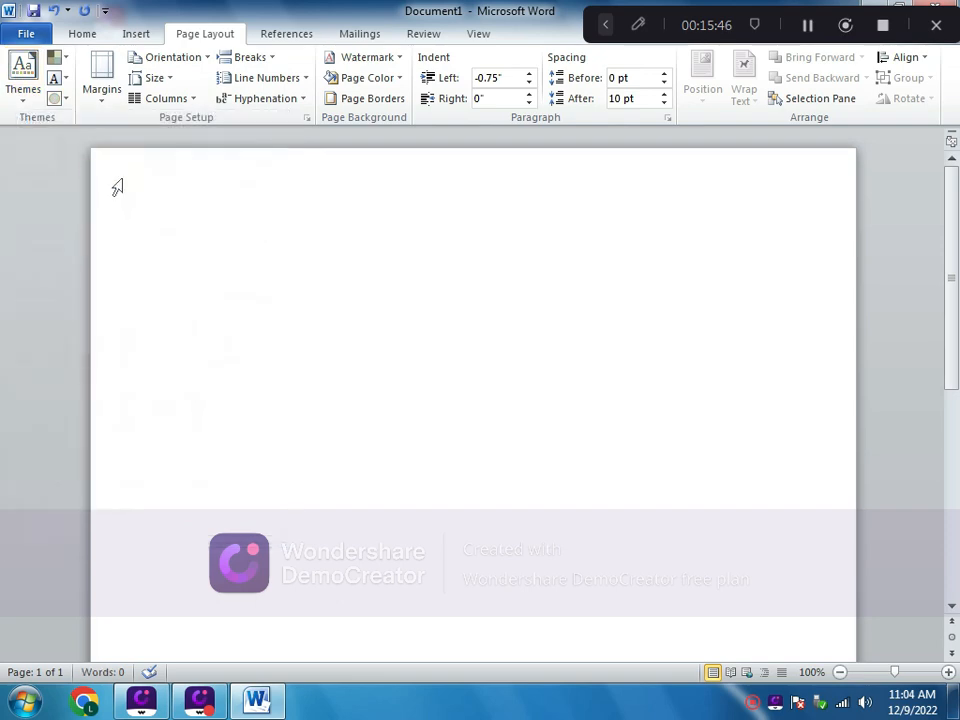
Try to remove the emptied table of contents block and return the cursor to the line below it.
click(160, 244)
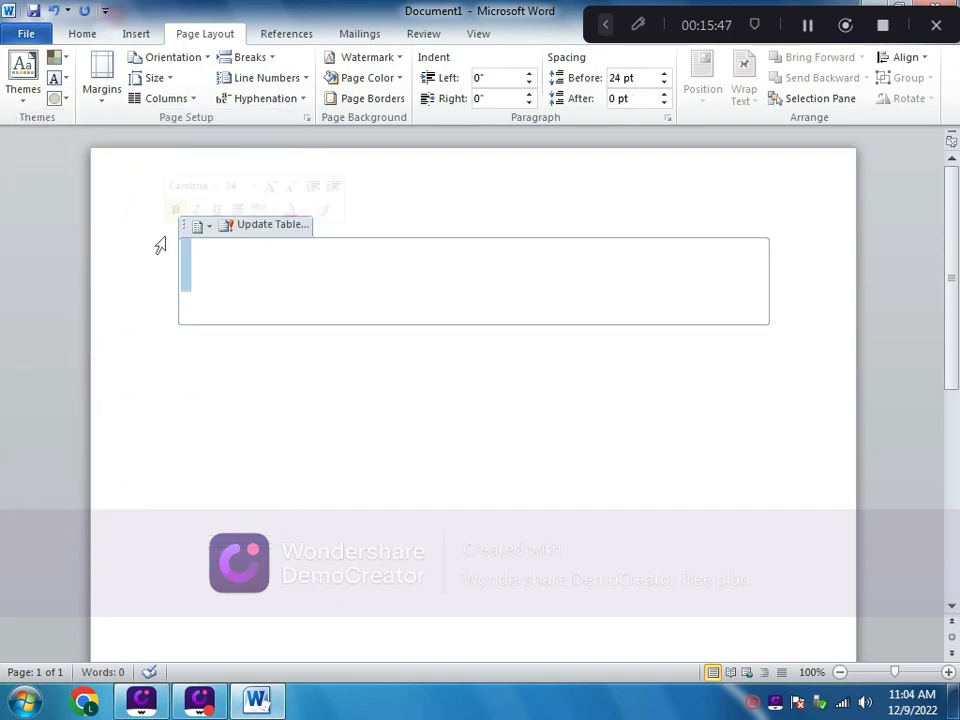
click(217, 363)
key(BackSpace)
click(203, 352)
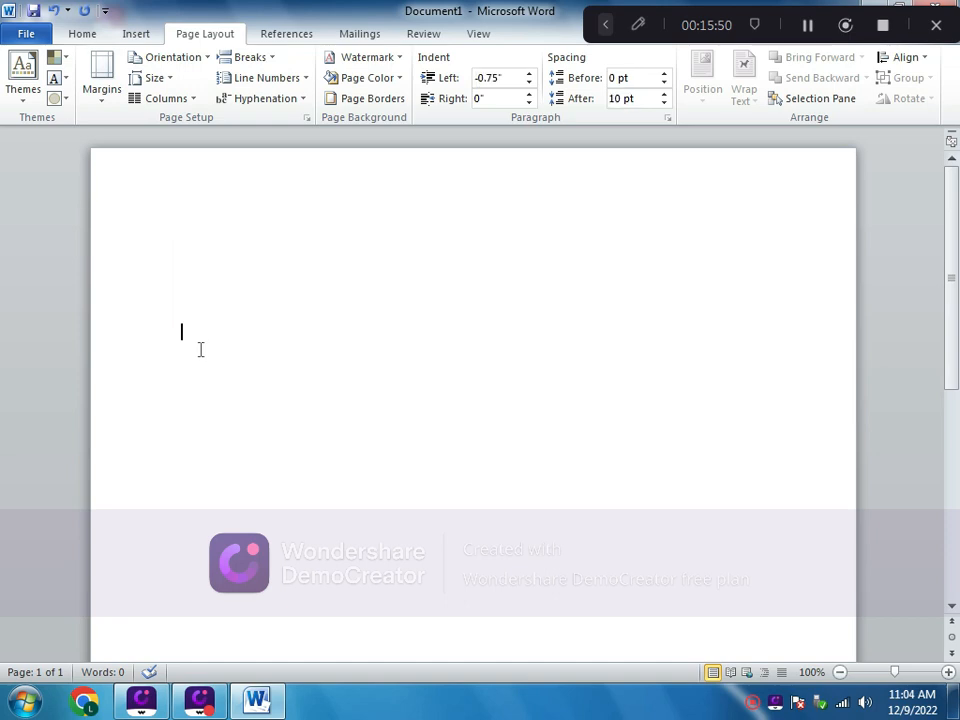
Look through the full list of built-in document themes and leave without choosing another.
click(22, 75)
scroll(200, 376, down, 3)
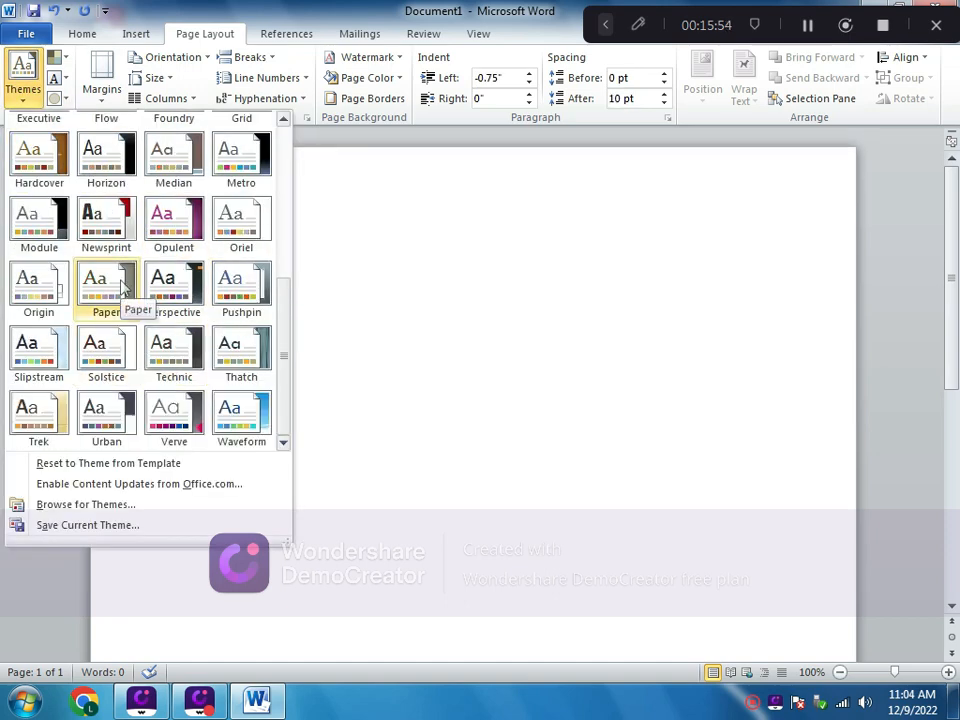
scroll(180, 288, up, 3)
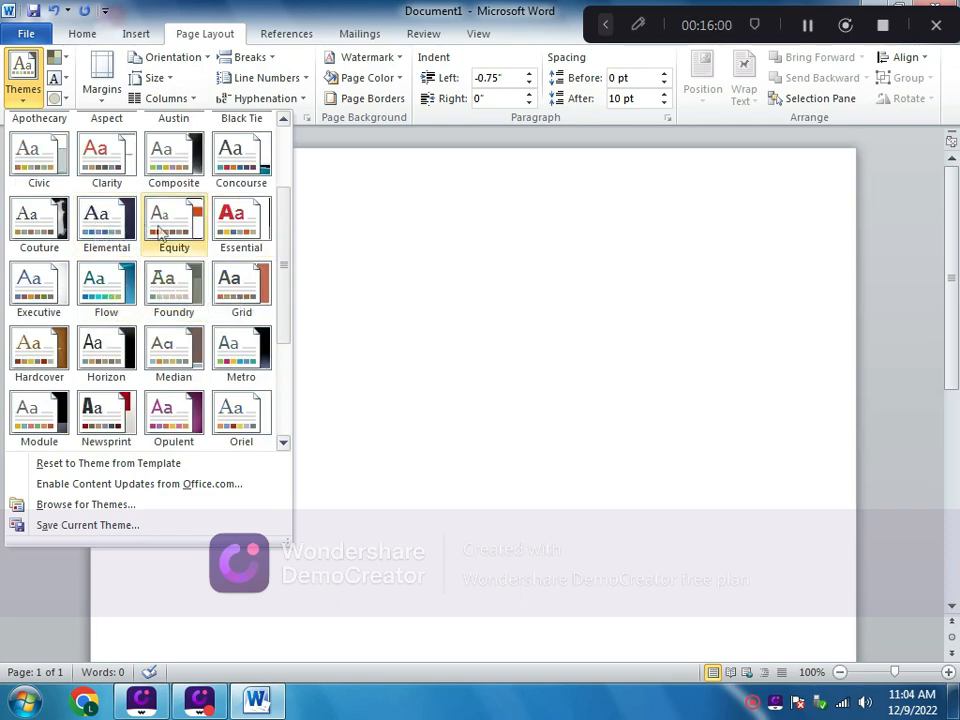
scroll(92, 165, up, 2)
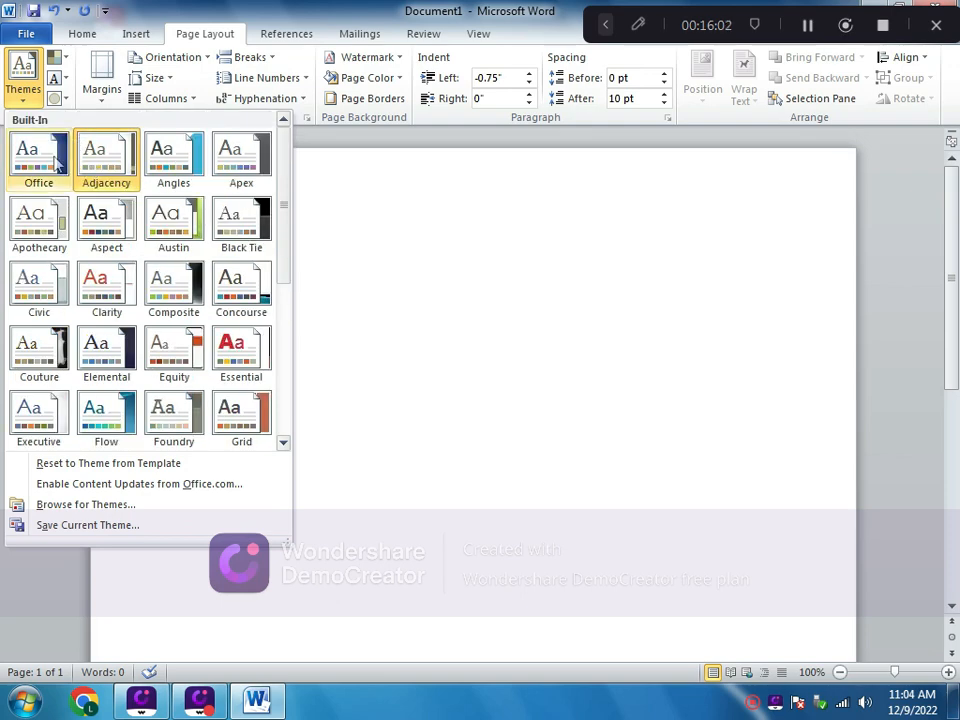
scroll(55, 165, down, 5)
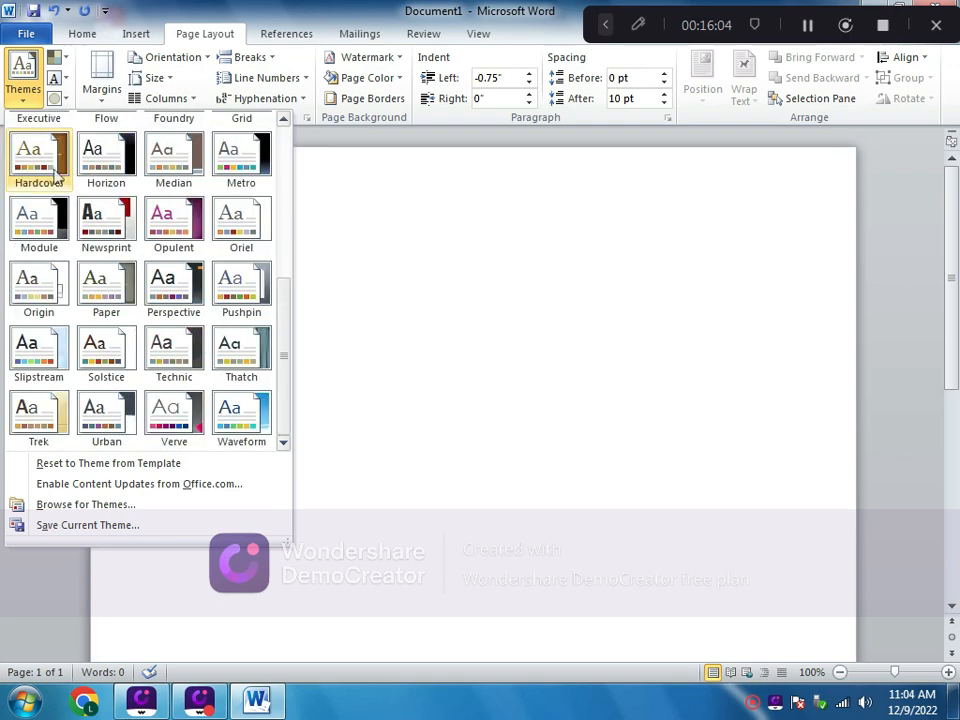
click(385, 315)
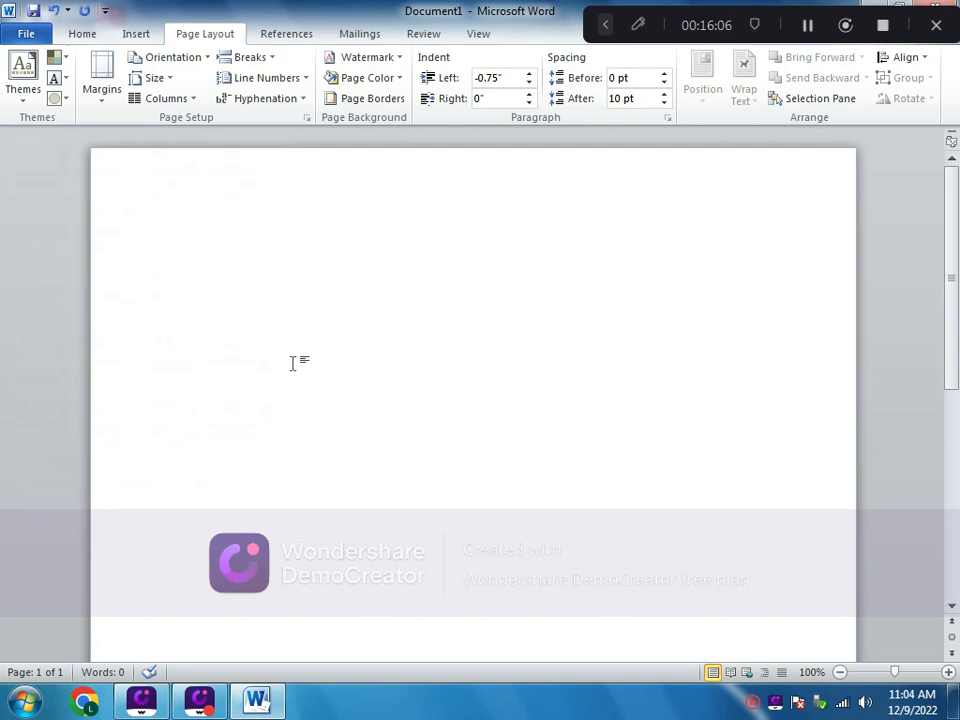
Remove the leftover empty paragraph and view the preset paper sizes without changing the page size.
key(BackSpace)
key(BackSpace)
key(BackSpace)
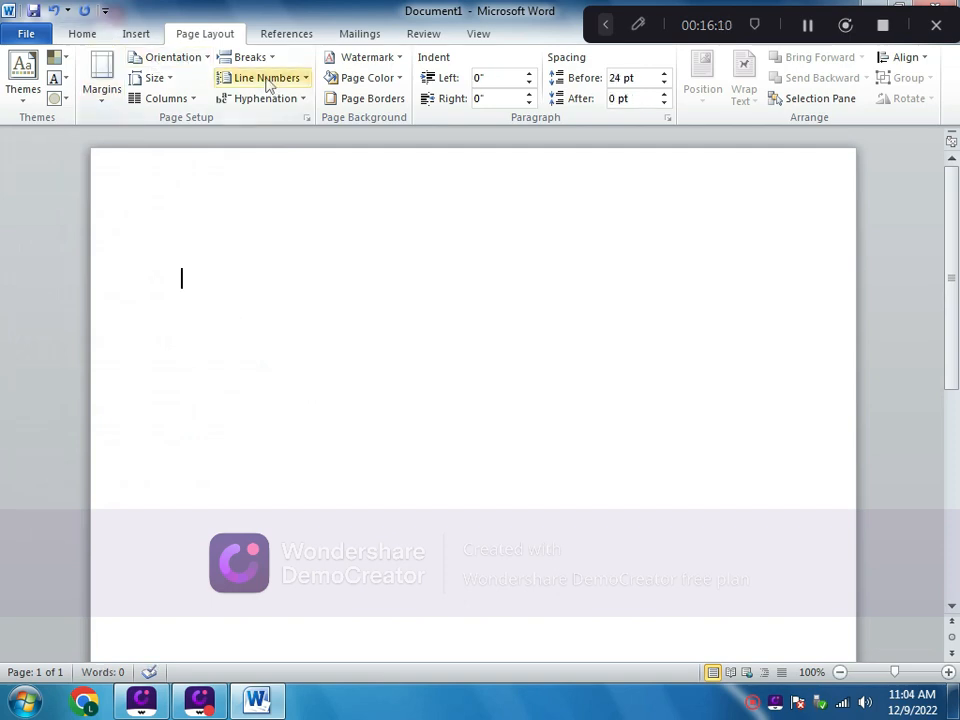
click(171, 79)
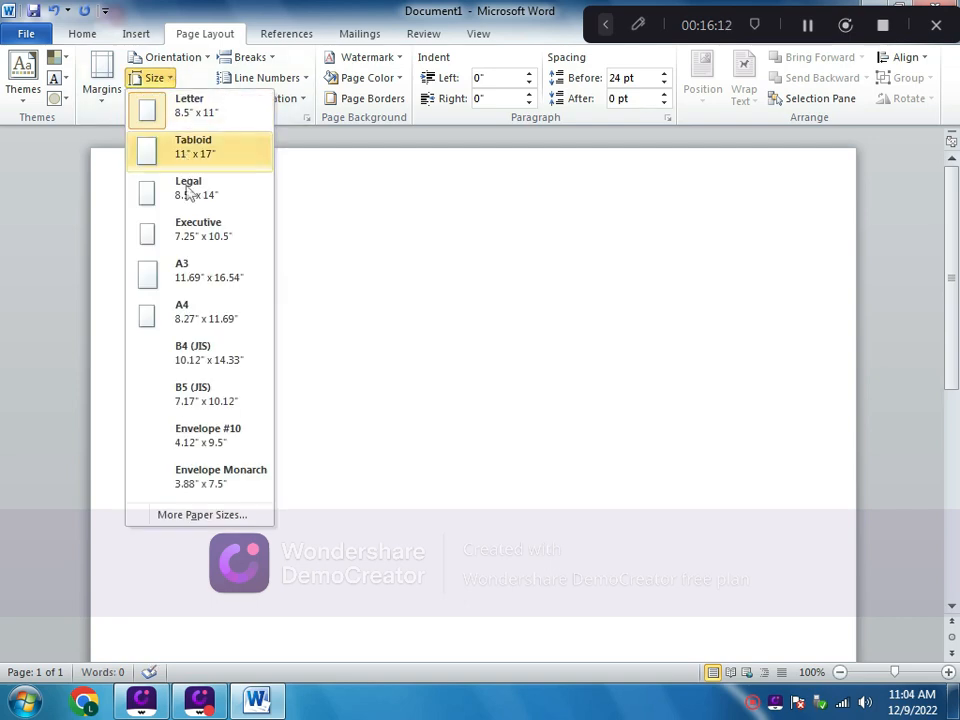
click(323, 464)
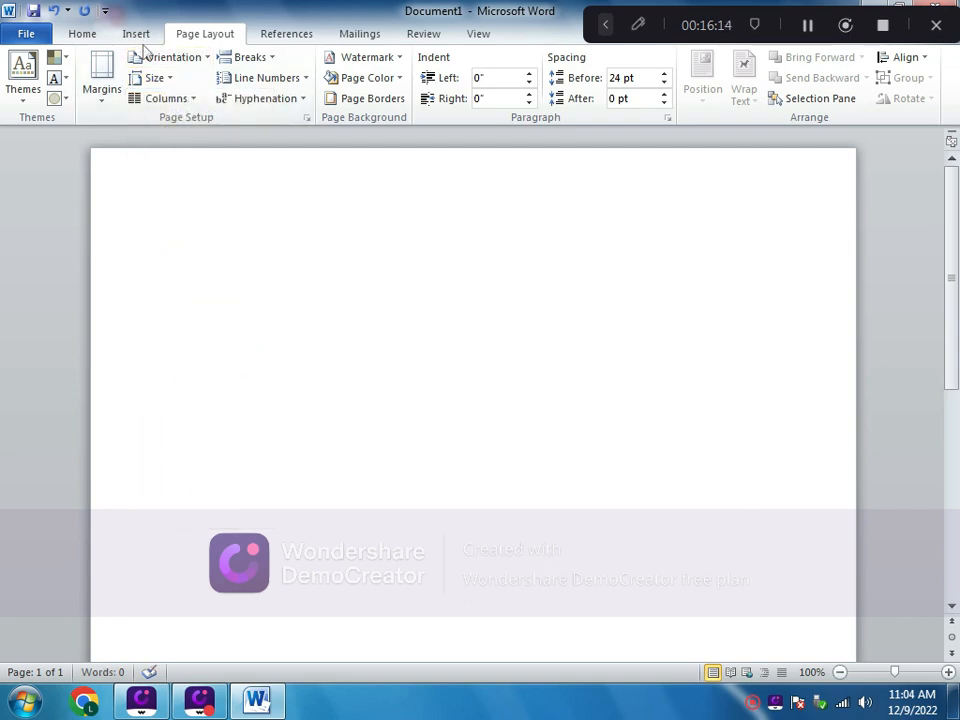
Draw a large Smiley Face shape in the upper part of the page.
click(136, 33)
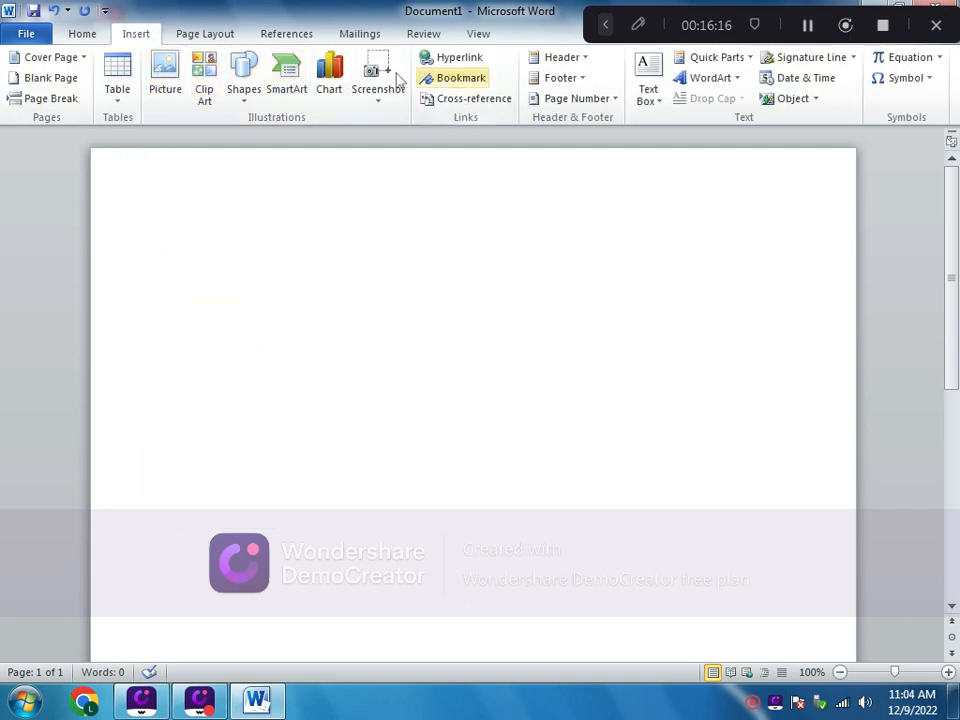
click(244, 95)
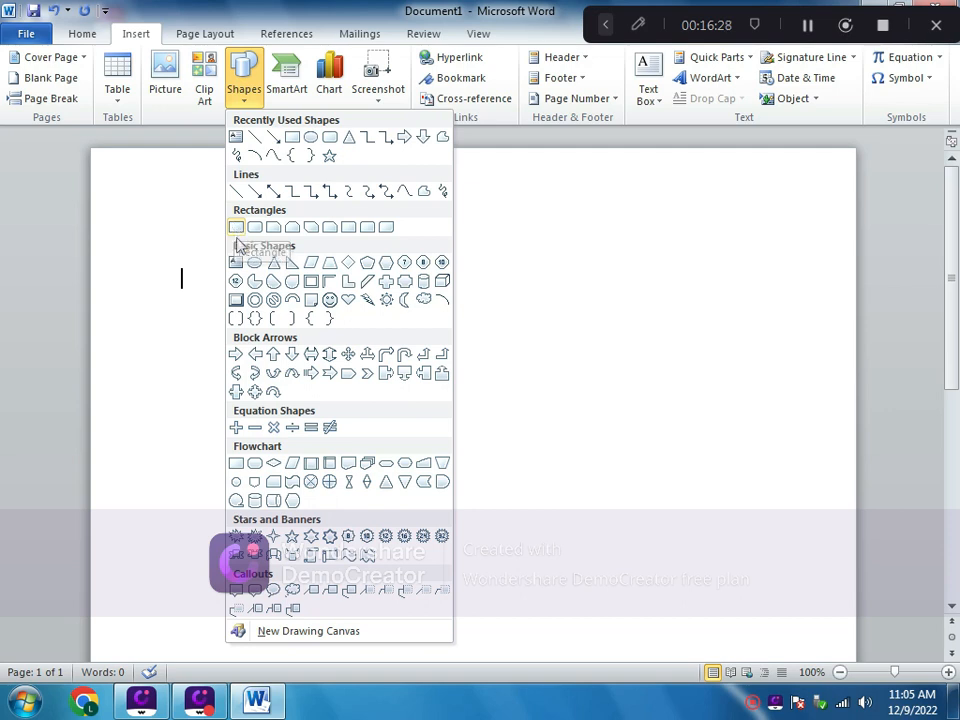
click(329, 300)
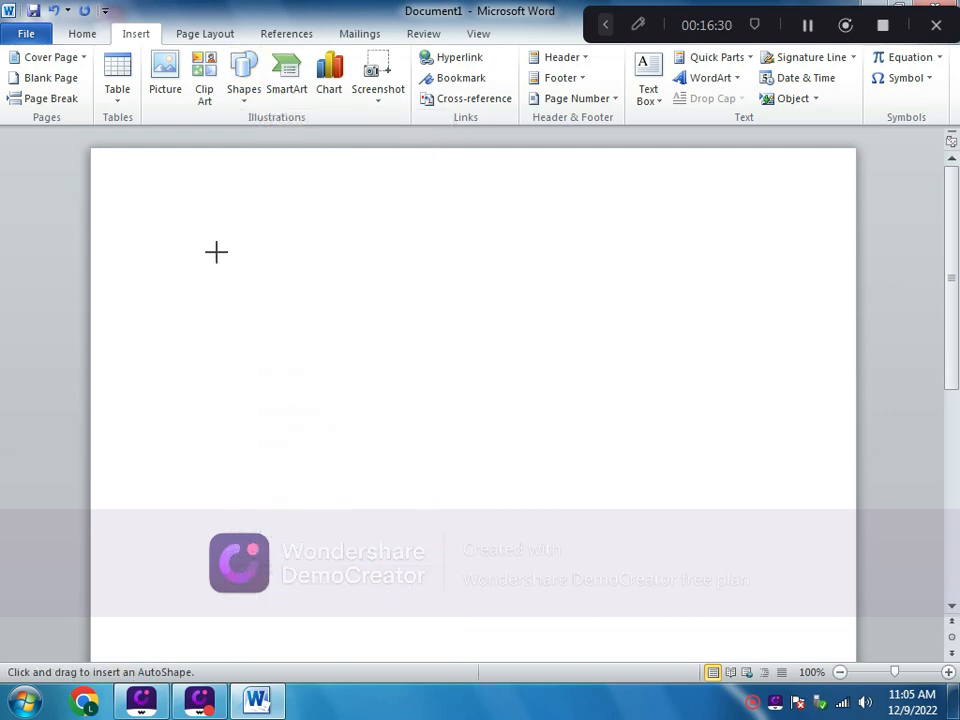
mouse_move(216, 251)
mouse_down()
mouse_move(407, 399)
mouse_move(446, 452)
mouse_move(407, 499)
mouse_move(471, 506)
mouse_up()
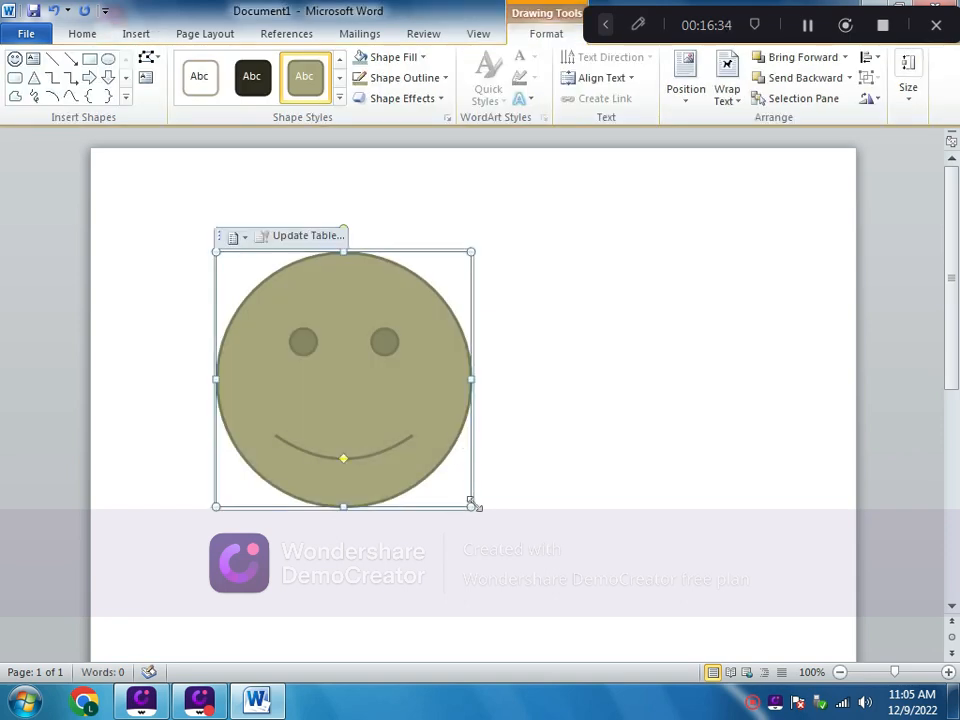
click(536, 531)
mouse_move(474, 504)
mouse_down()
mouse_move(484, 516)
mouse_move(472, 503)
mouse_up()
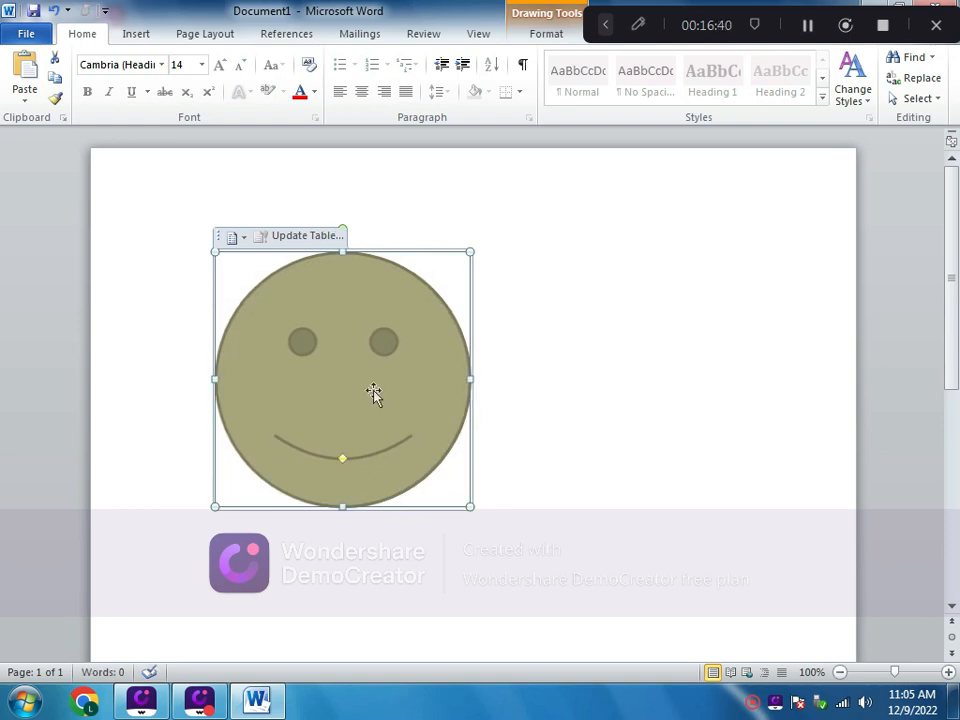
Try several preset shape styles on the smiley face, ending with the pale blue-green fill and thin matching outline.
click(551, 356)
click(381, 347)
click(565, 10)
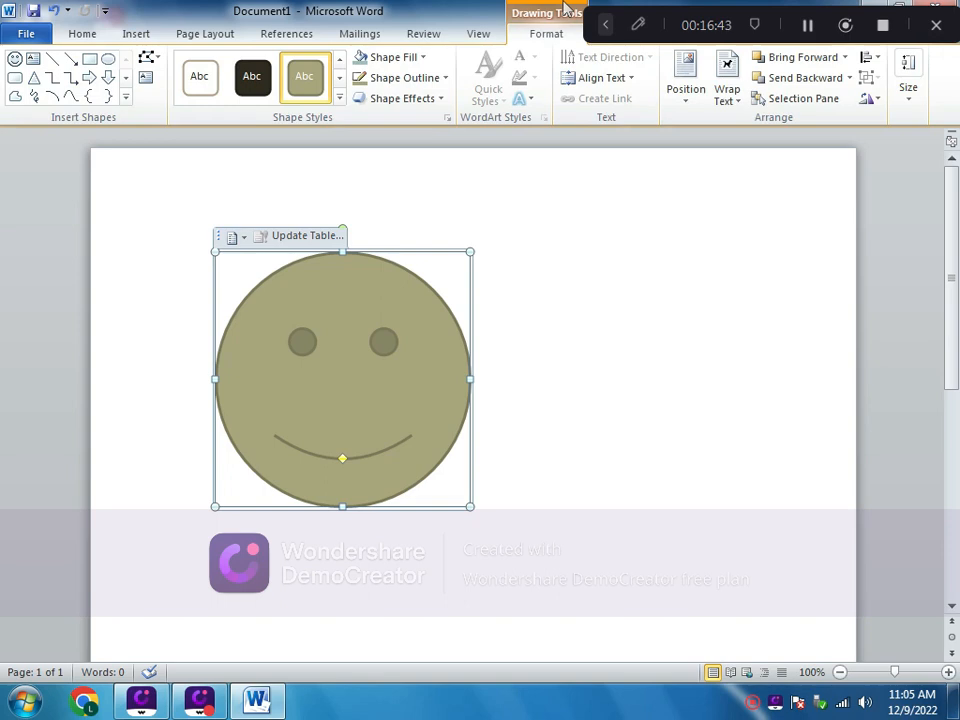
click(255, 88)
click(205, 90)
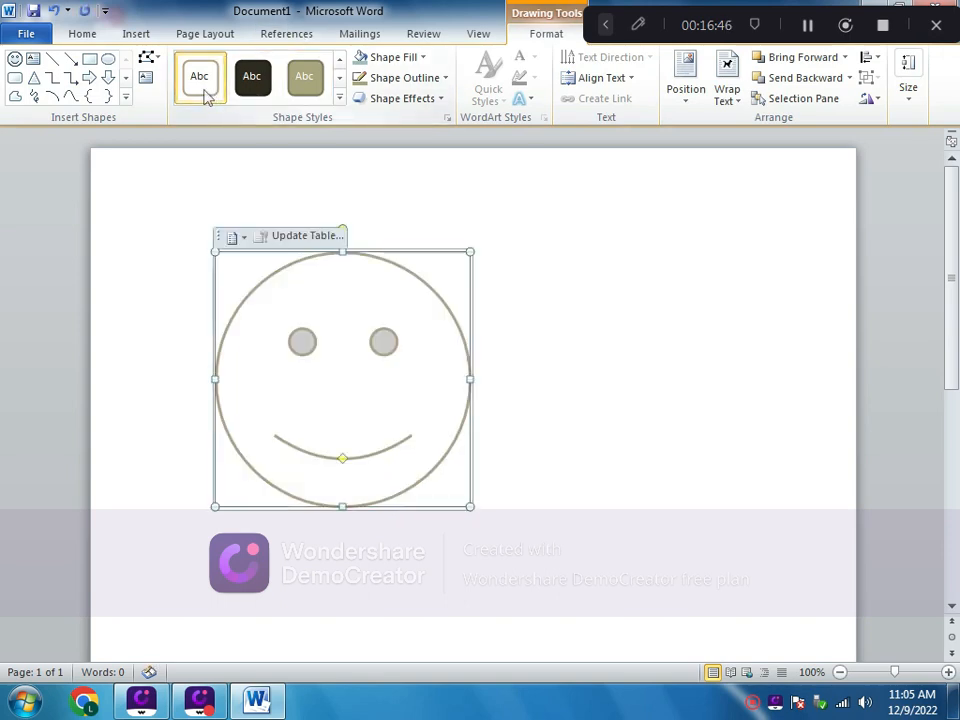
click(339, 97)
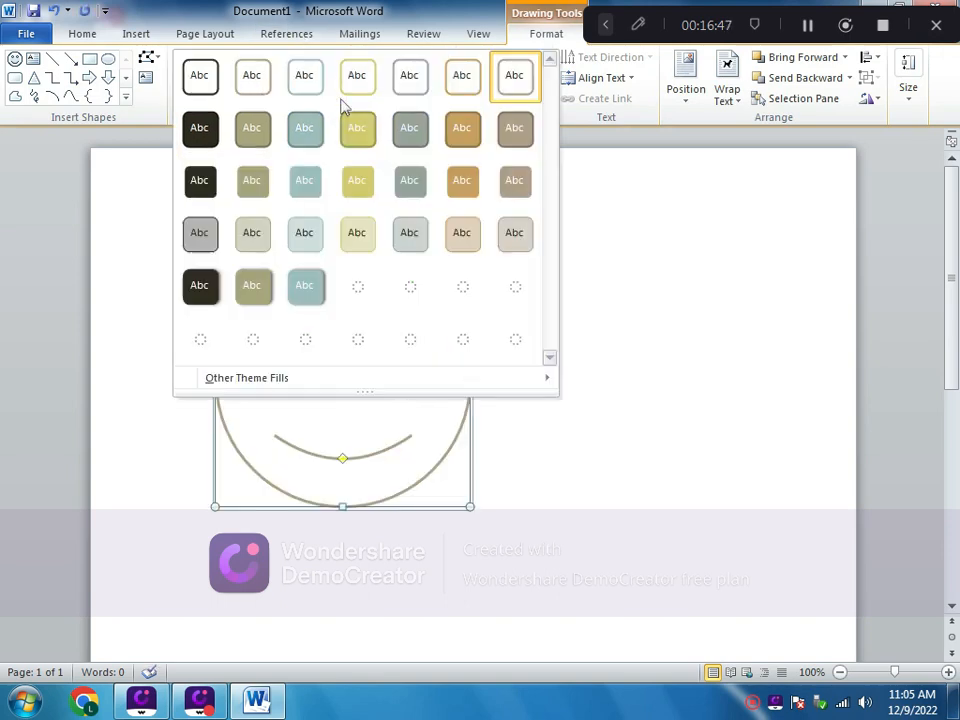
click(303, 254)
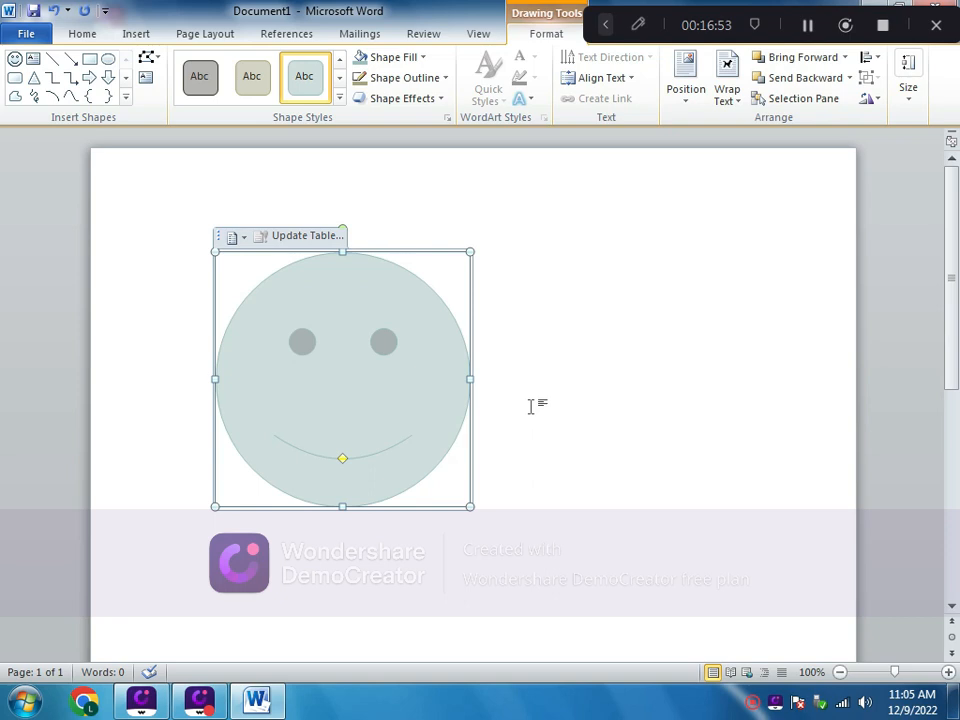
View the Transform text effects available for the smiley face without applying one.
click(531, 100)
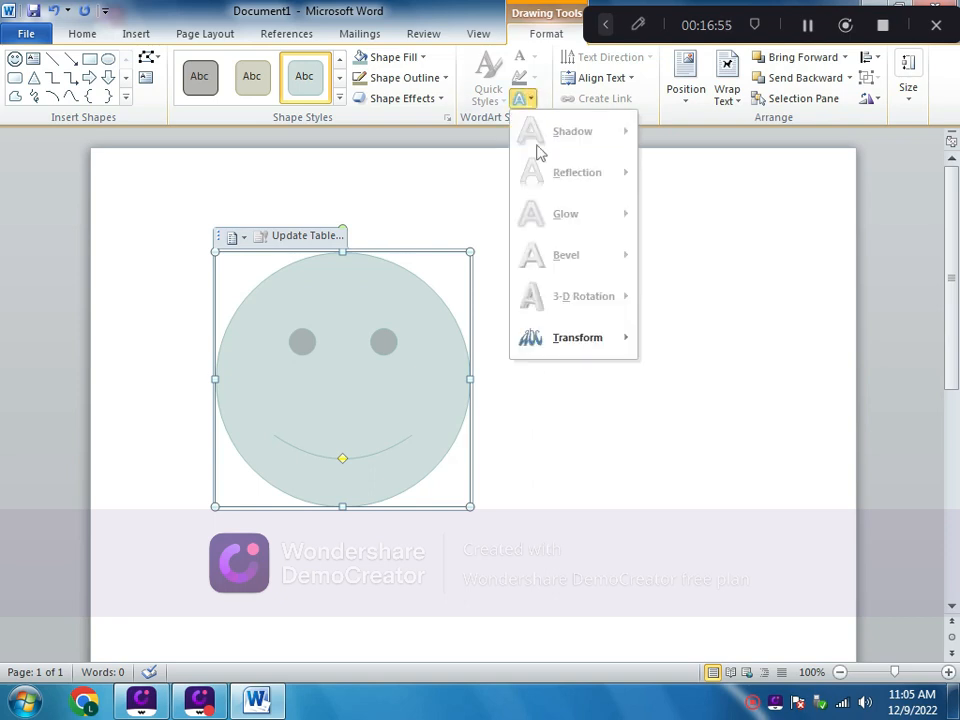
mouse_move(563, 350)
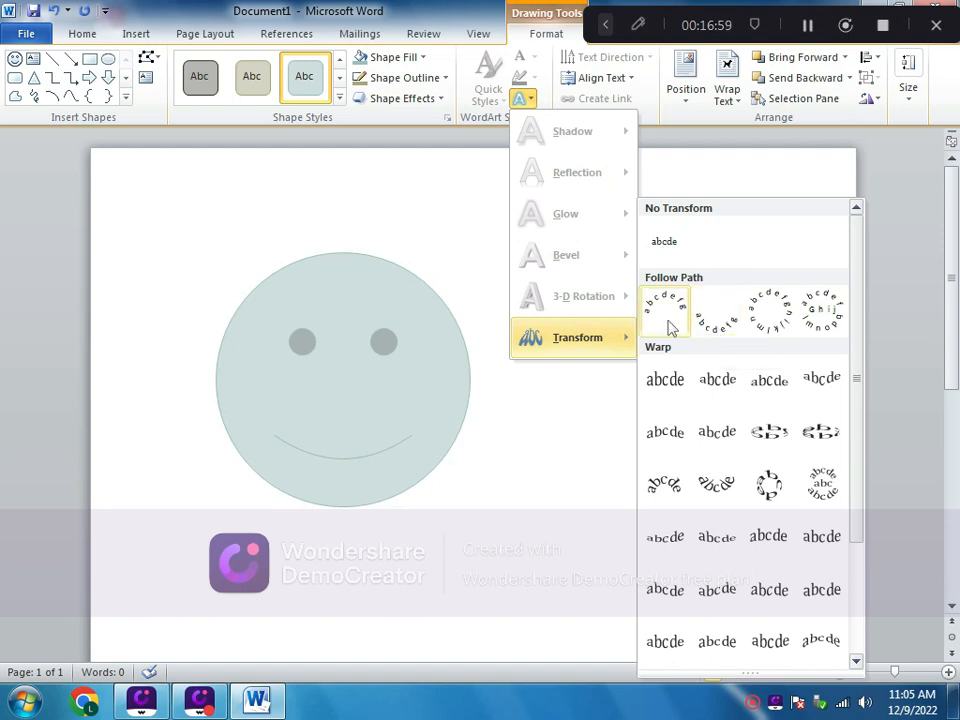
click(585, 439)
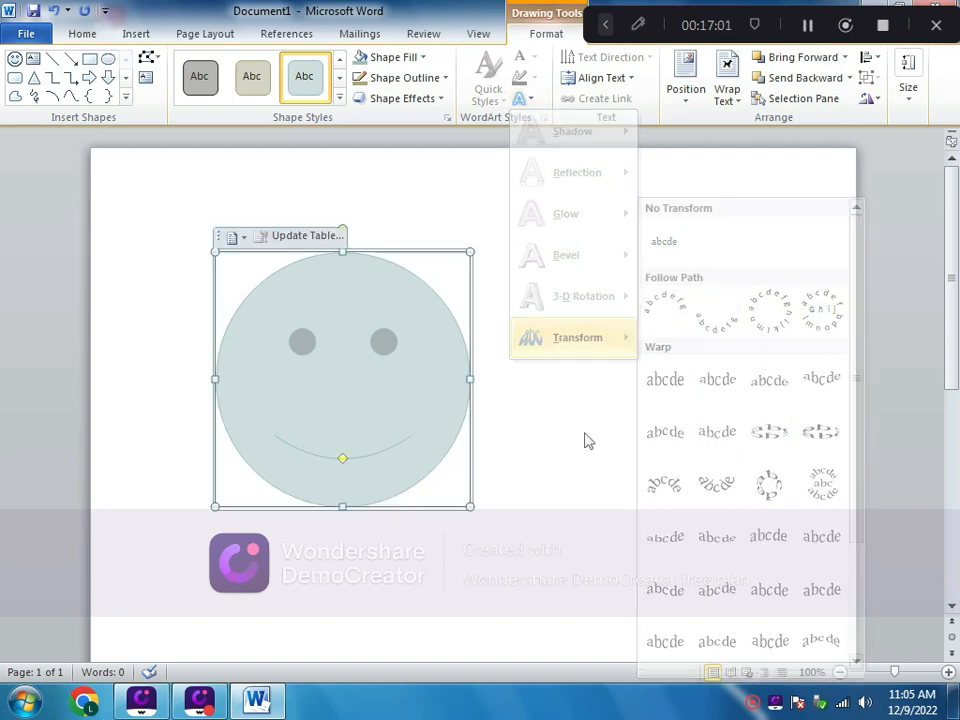
Delete the smiley face from the page.
click(505, 355)
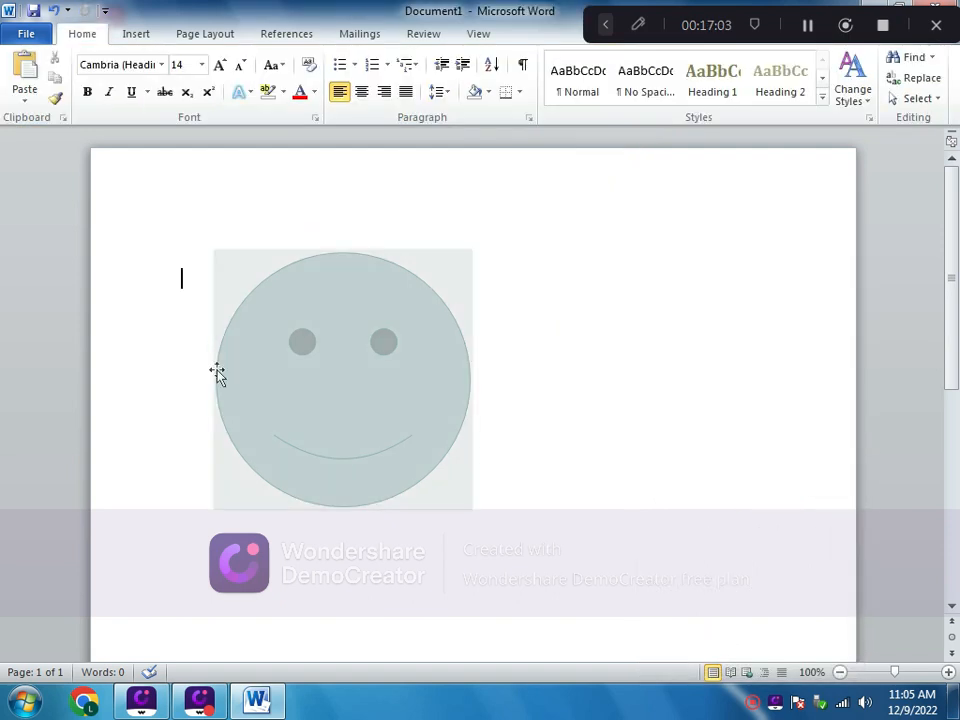
click(292, 378)
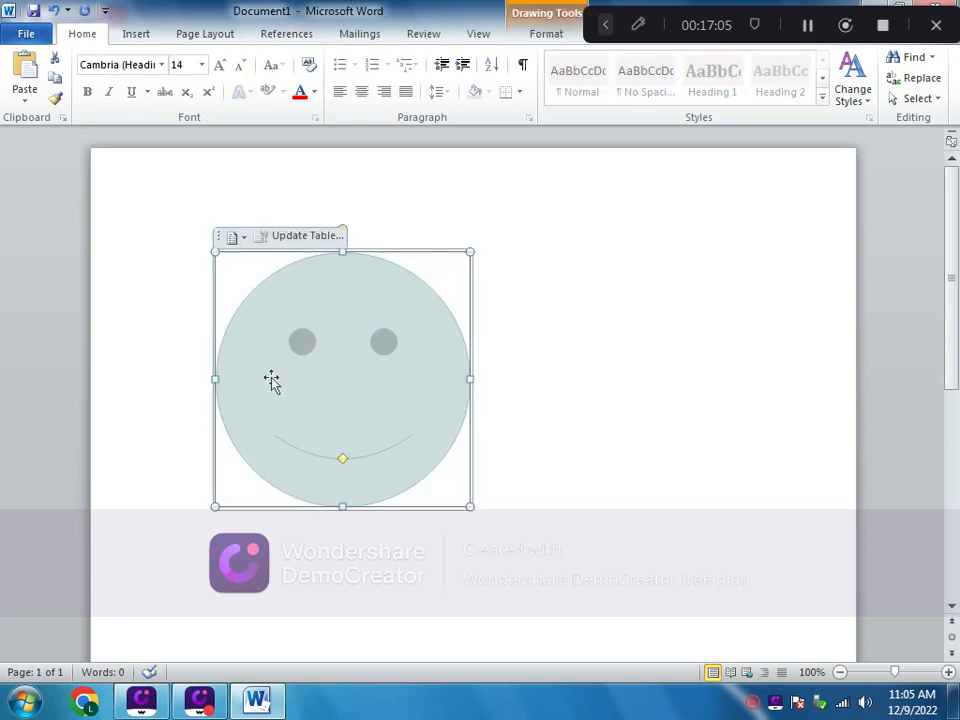
key(Delete)
key(Delete)
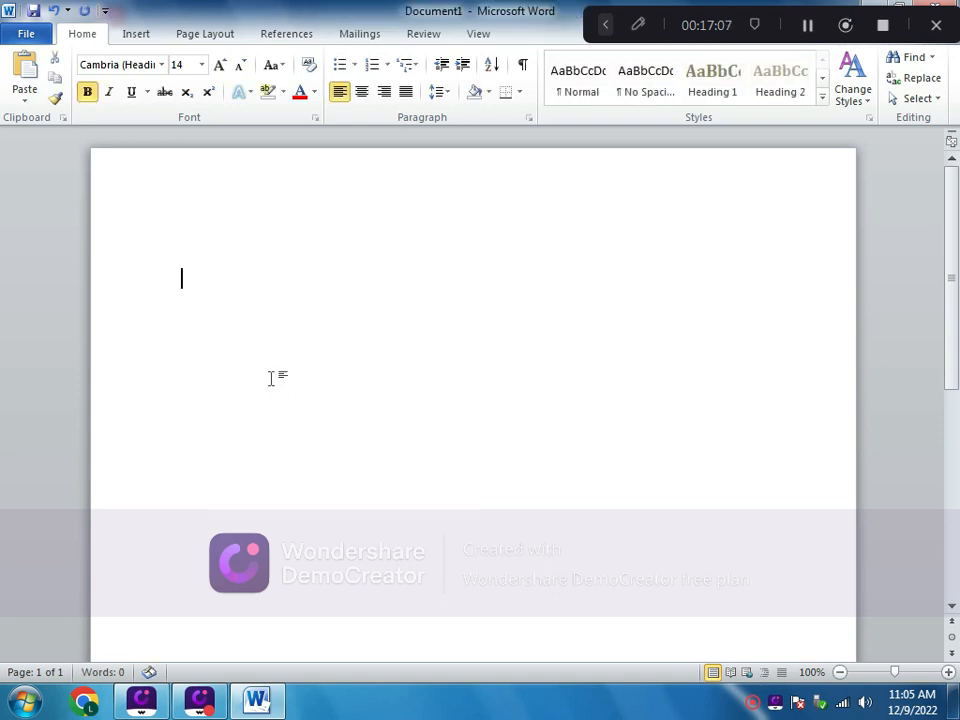
Insert the clip art of running businessmen on gears and enlarge it to about 4.8" high by 4.72" wide.
click(142, 33)
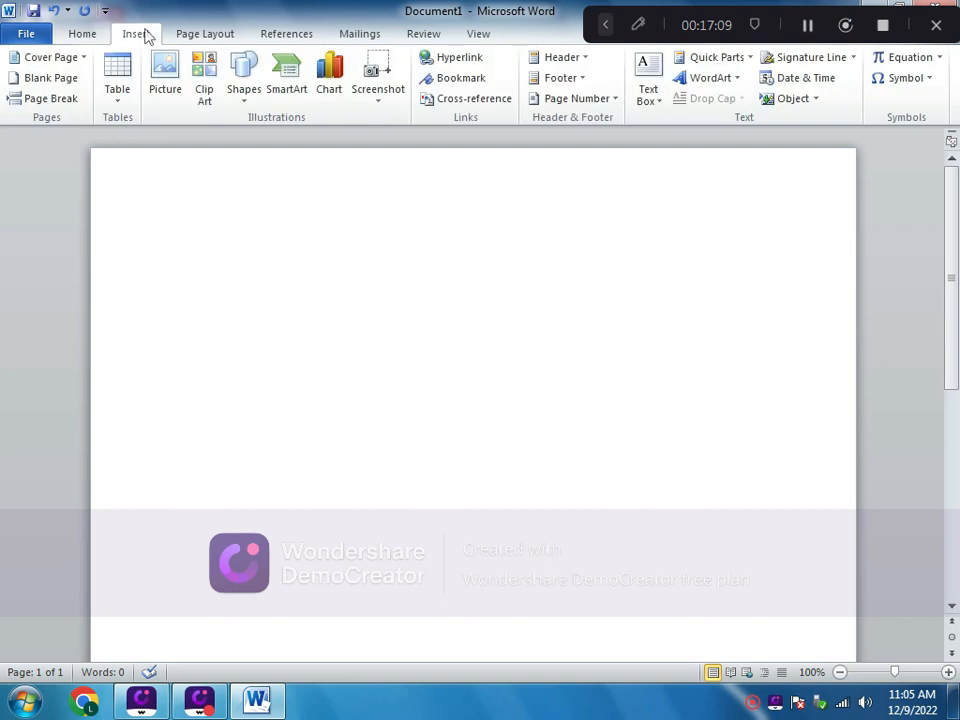
click(208, 98)
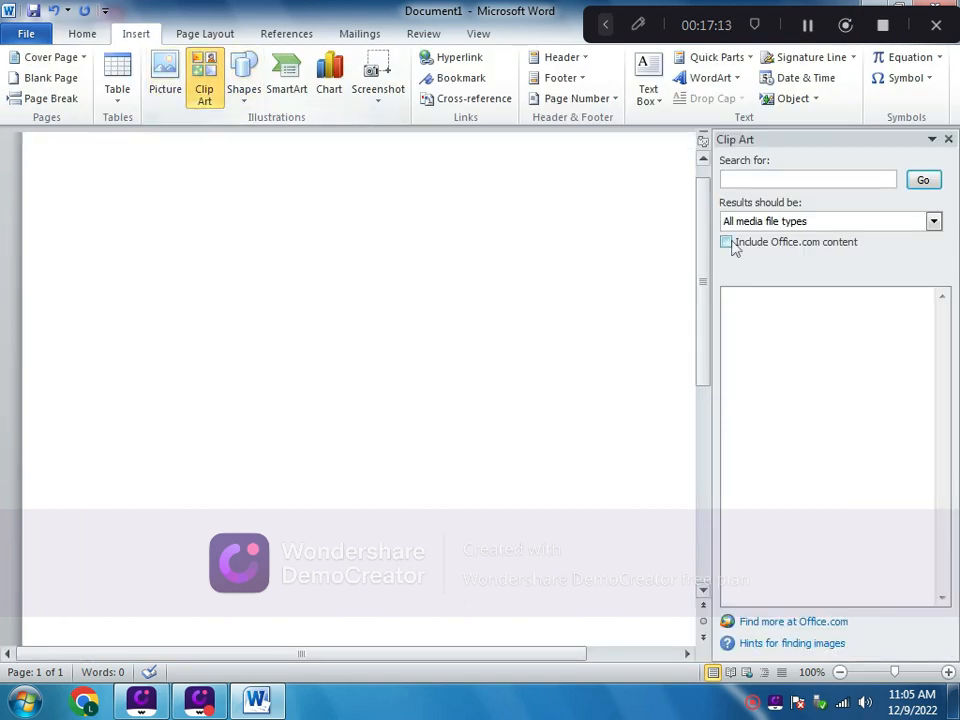
click(748, 184)
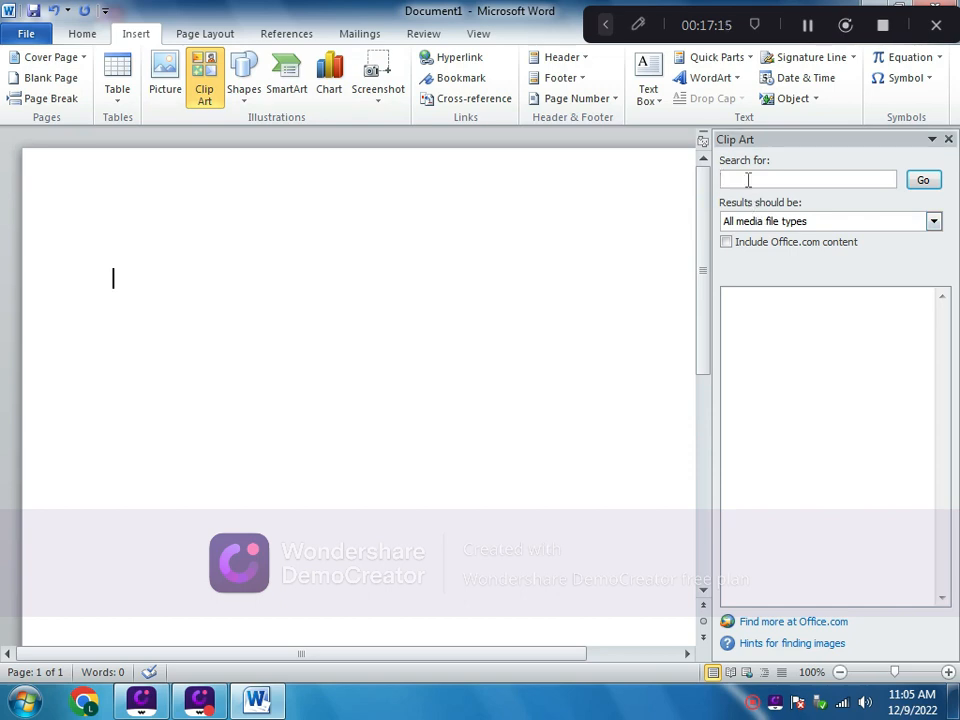
click(922, 180)
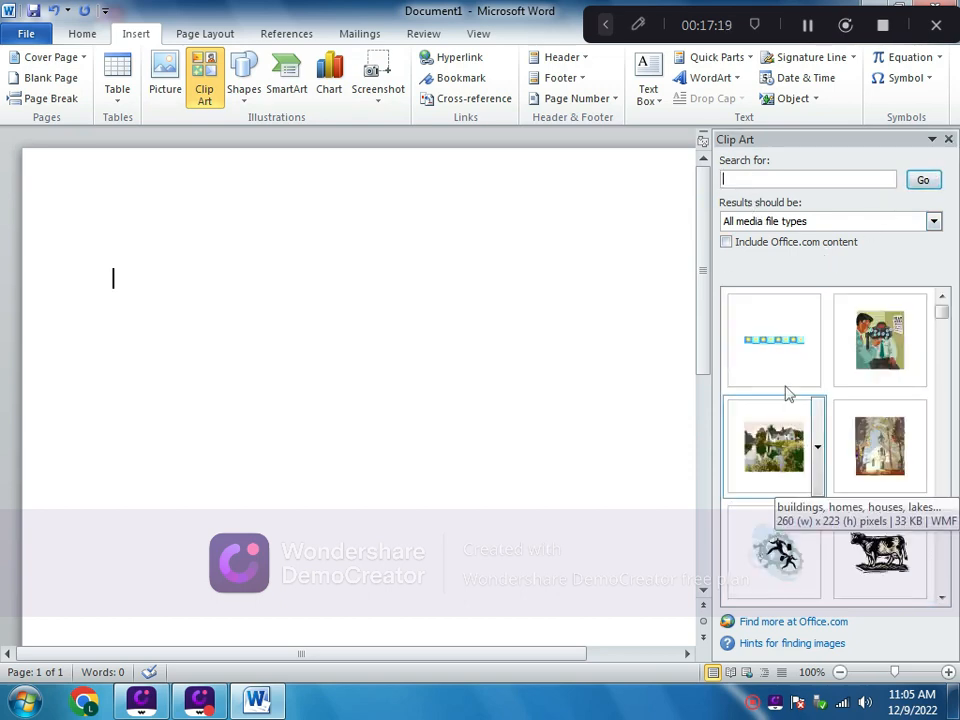
click(778, 545)
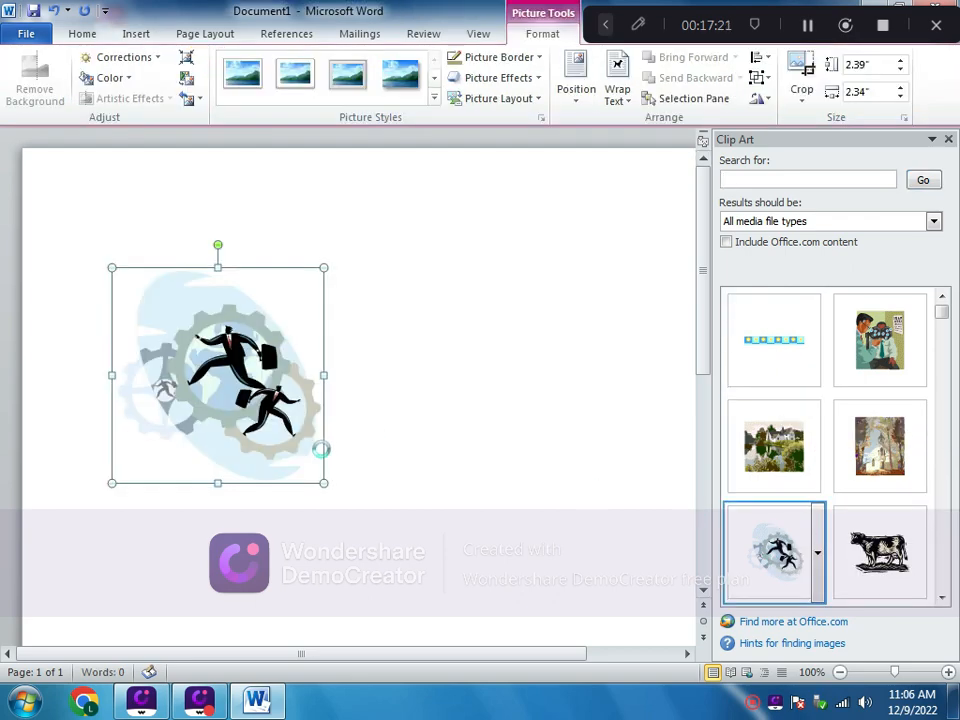
drag(323, 485, 536, 540)
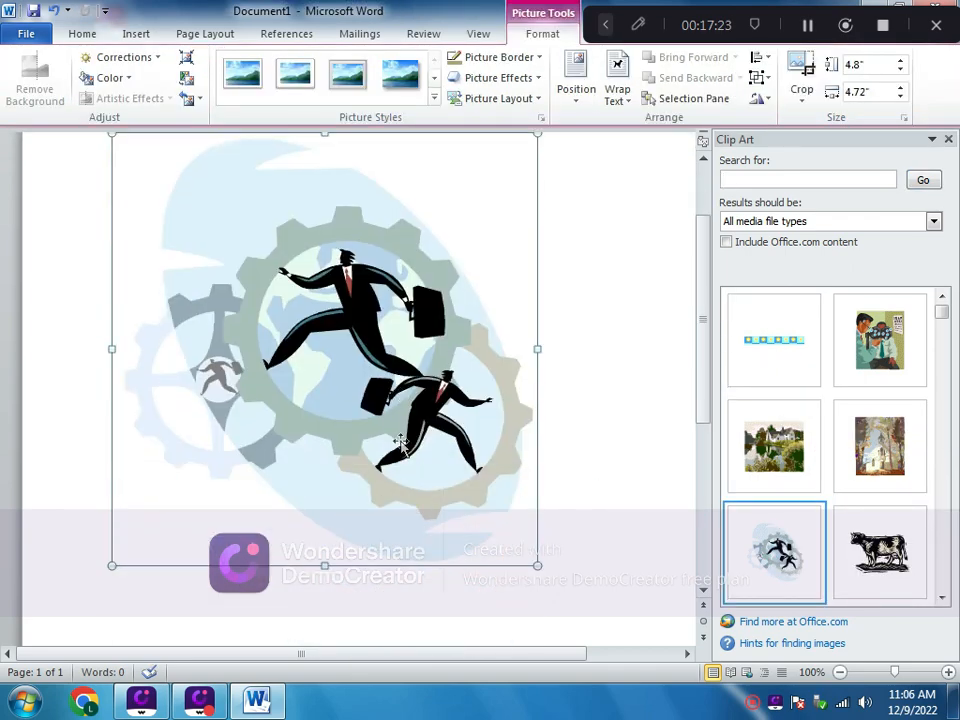
scroll(403, 446, up, 2)
scroll(403, 446, down, 4)
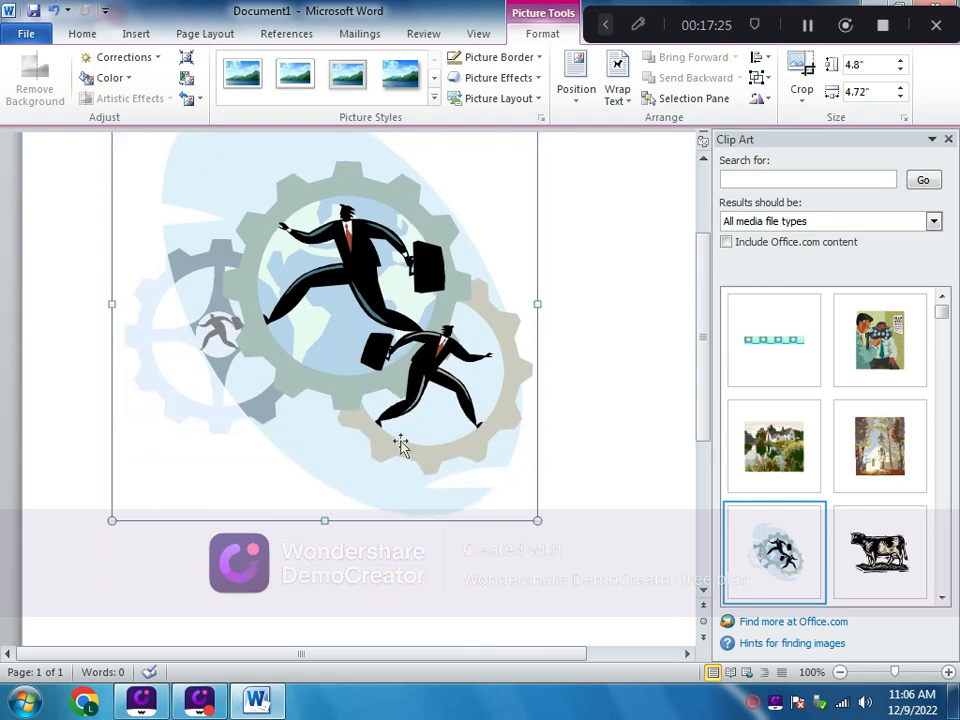
scroll(403, 446, up, 4)
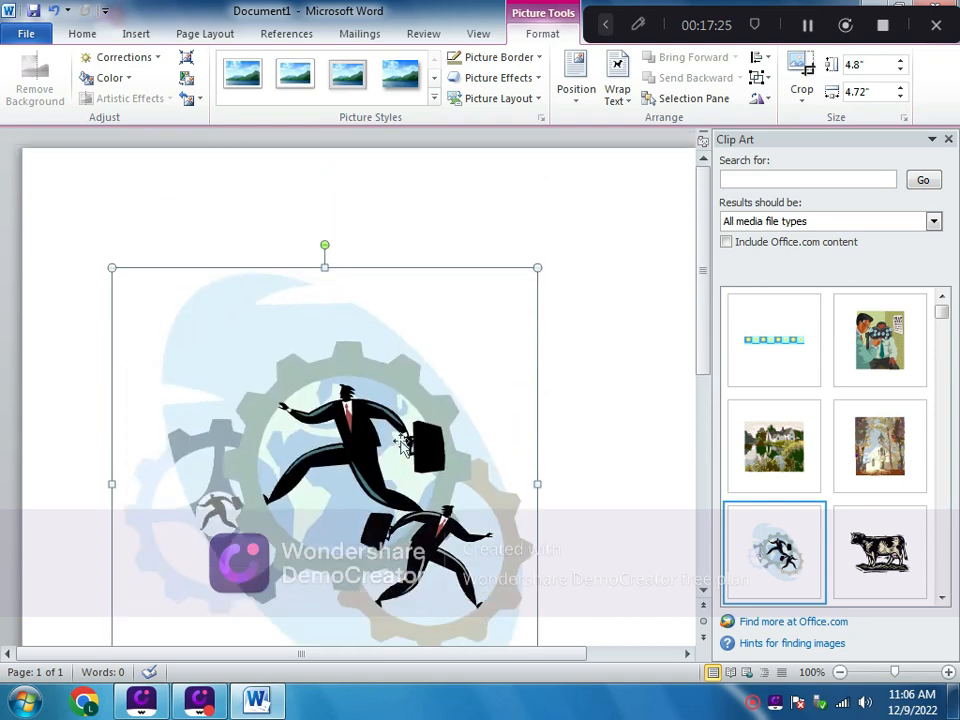
View the media types available for clip art results, keep all of them, and close the clip art search.
click(934, 222)
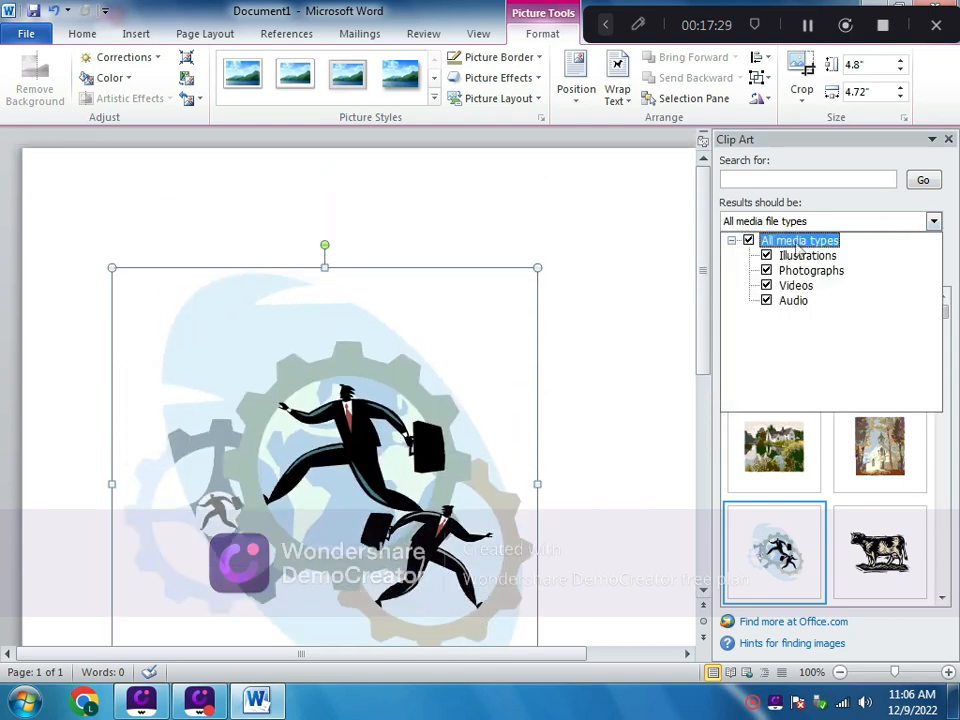
click(934, 222)
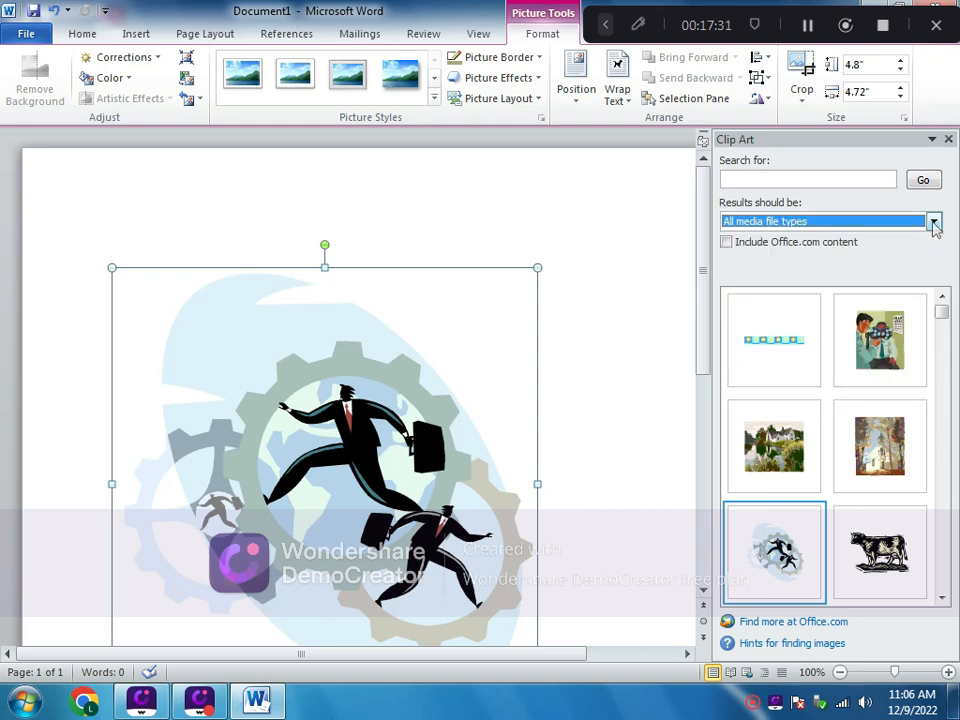
click(949, 139)
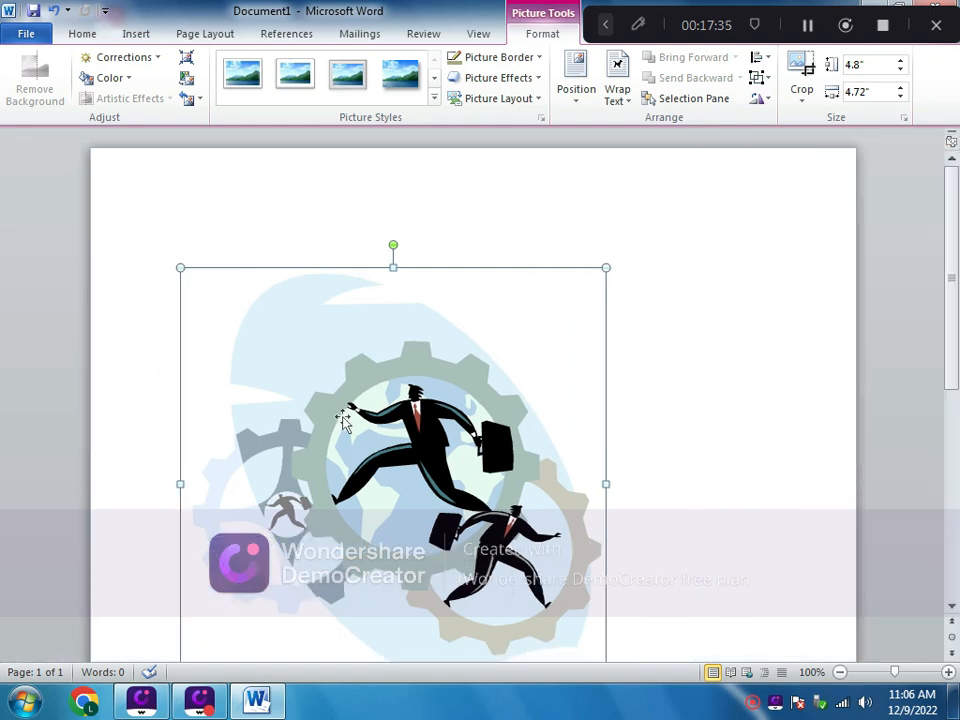
Delete the running businessmen picture and right-align the empty line.
key(Delete)
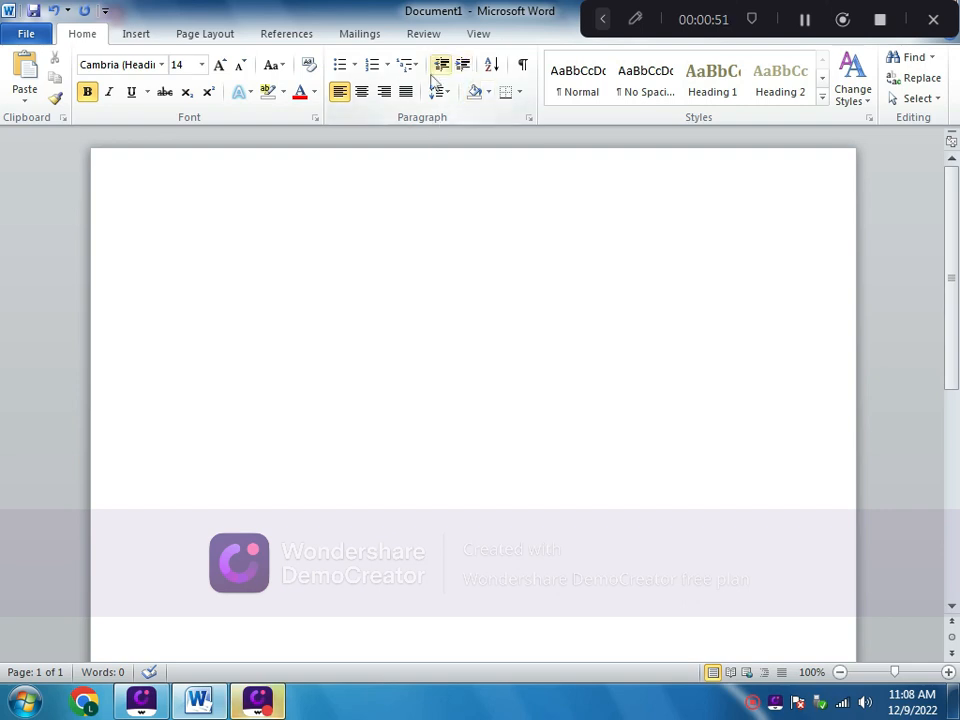
click(384, 92)
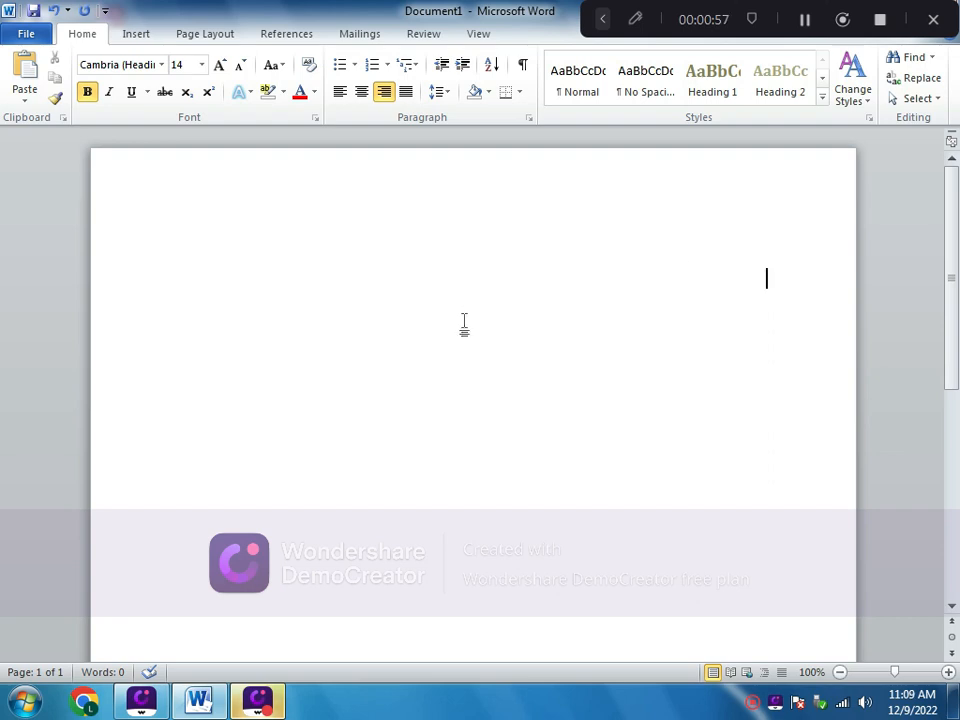
scroll(464, 322, down, 10)
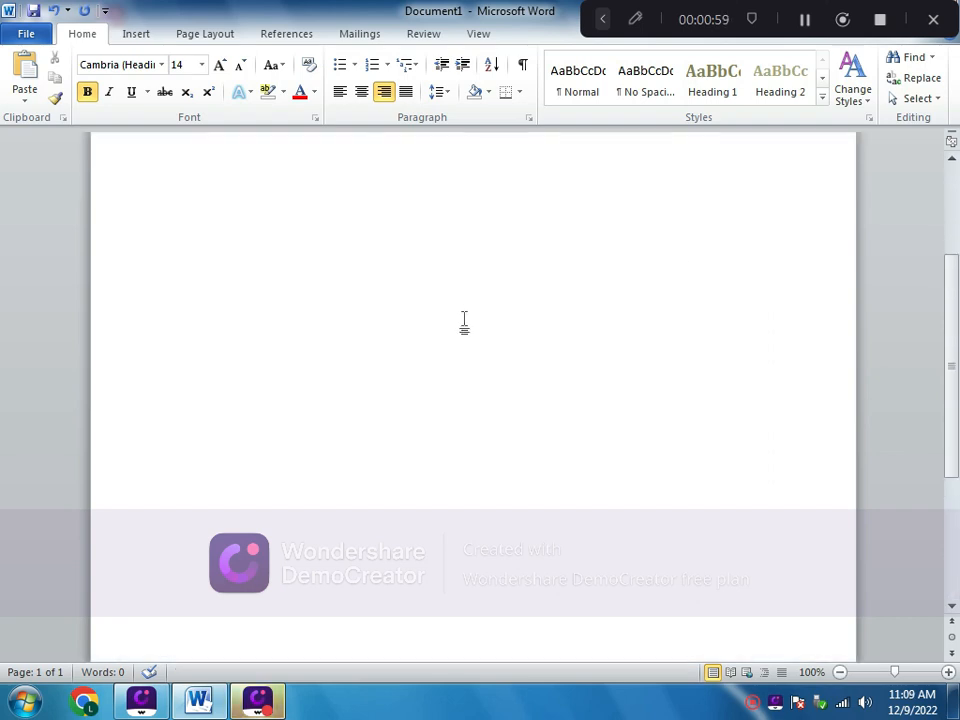
scroll(464, 322, up, 10)
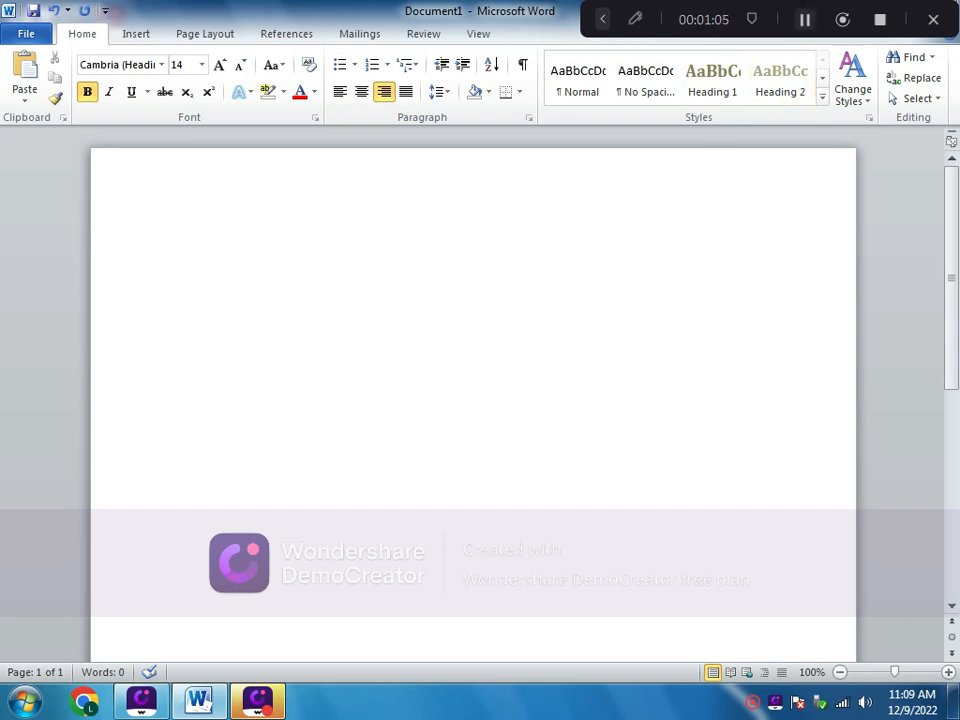
click(806, 20)
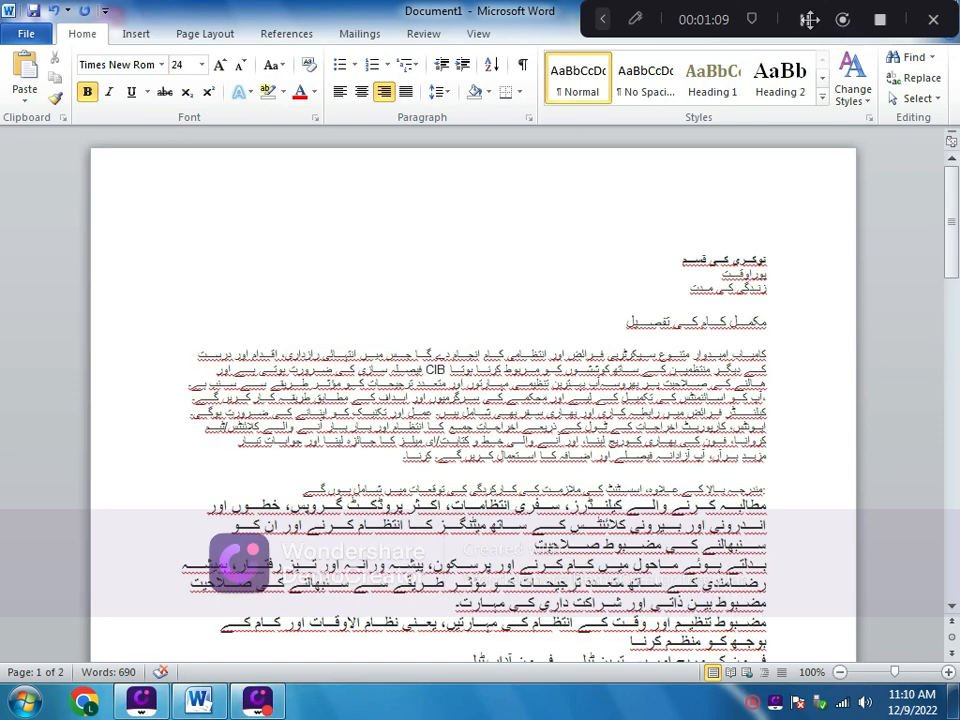
click(771, 276)
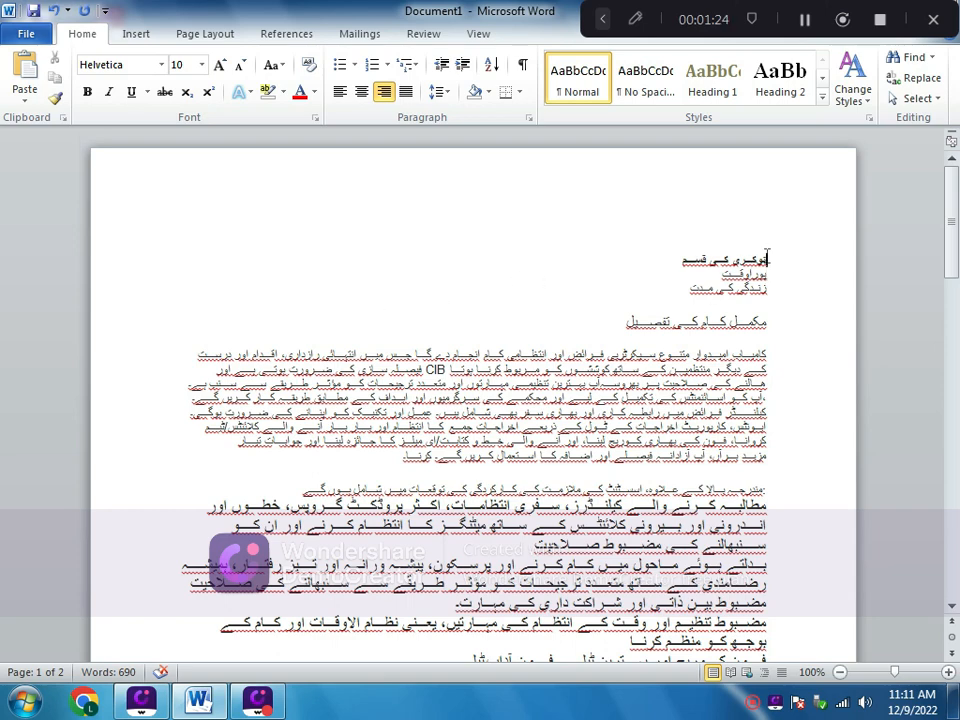
drag(767, 258, 628, 305)
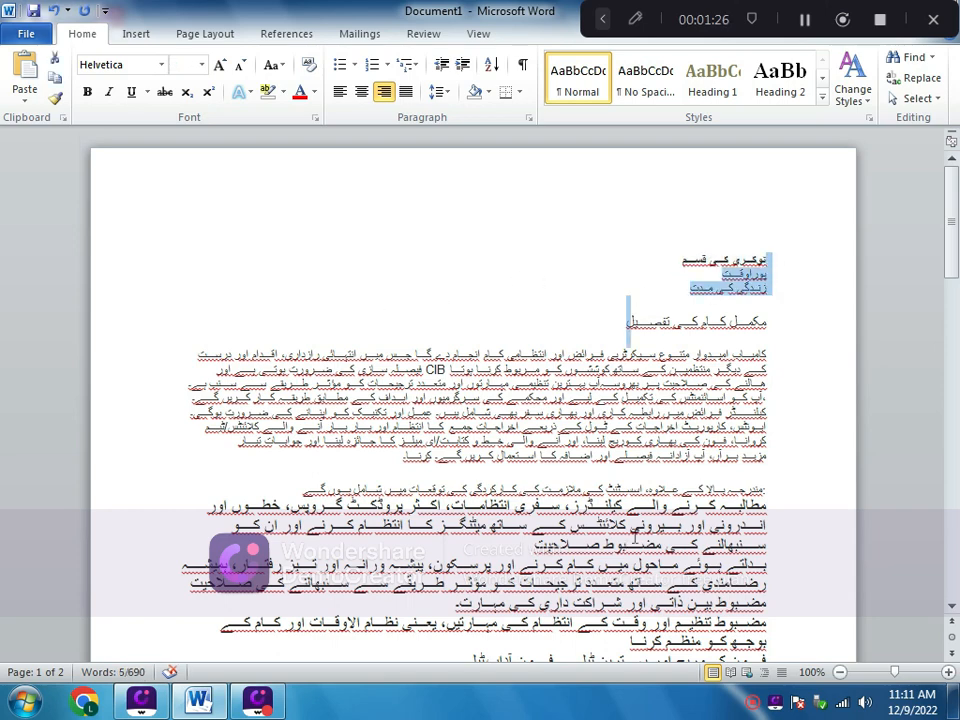
click(632, 543)
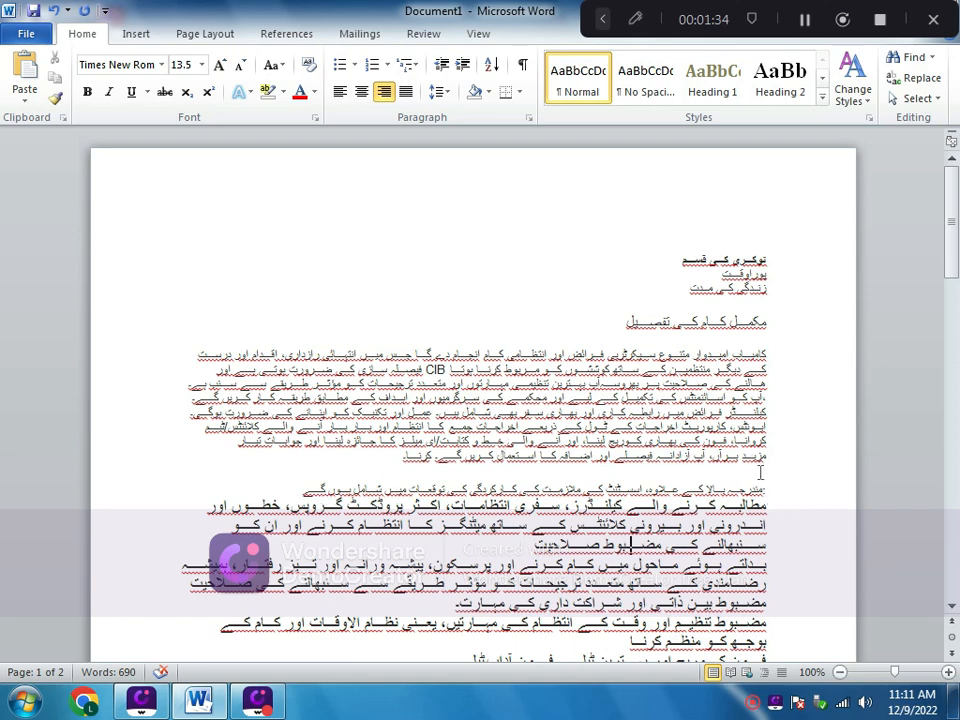
drag(780, 261, 579, 400)
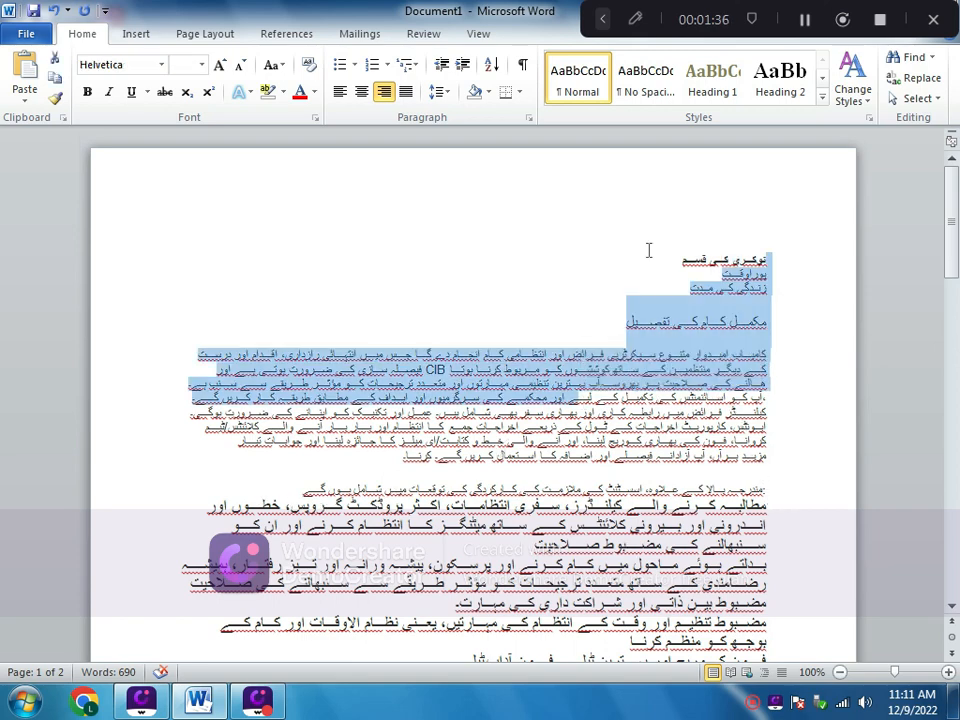
drag(649, 250, 717, 525)
Apply the Jameel Noori Nastaleeq font to all of the Urdu text in the document.
key(ctrl+a)
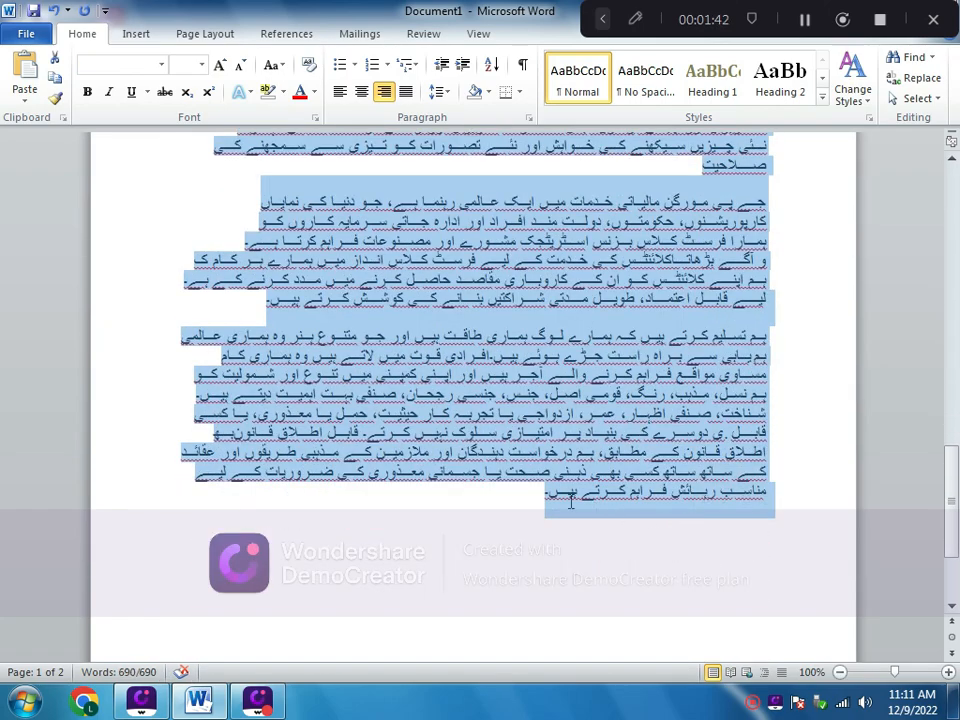
scroll(425, 480, up, 2)
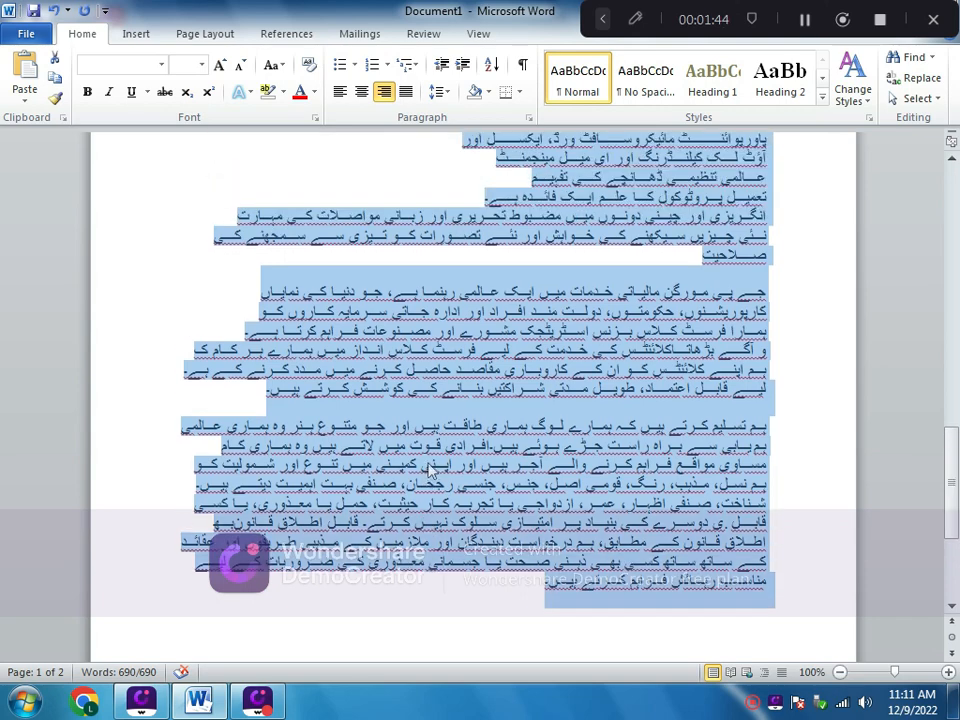
click(162, 65)
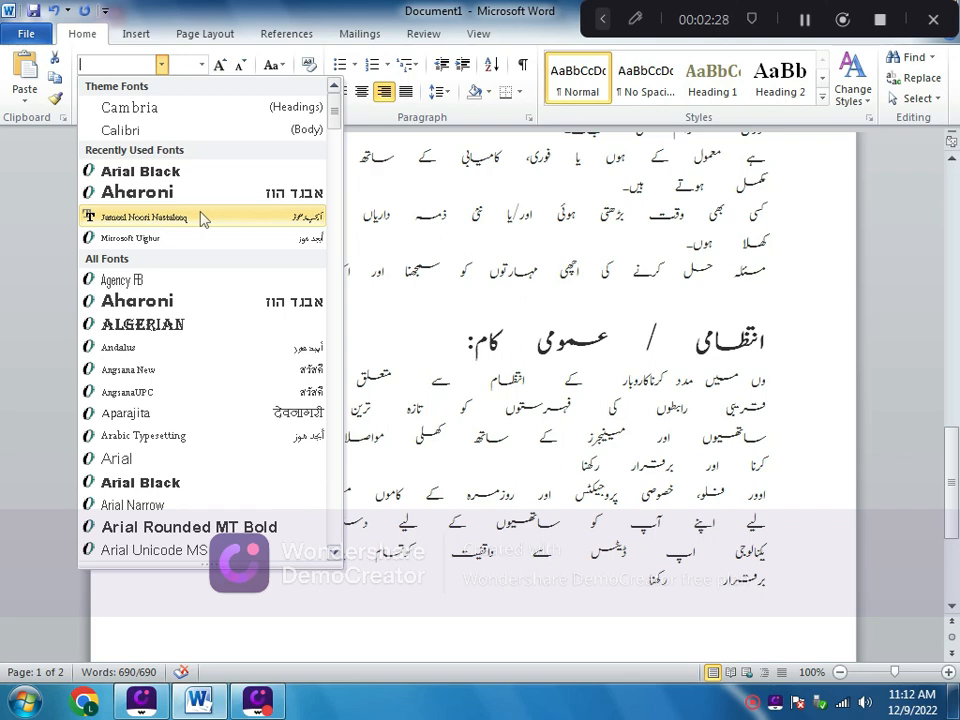
click(203, 219)
scroll(360, 287, up, 10)
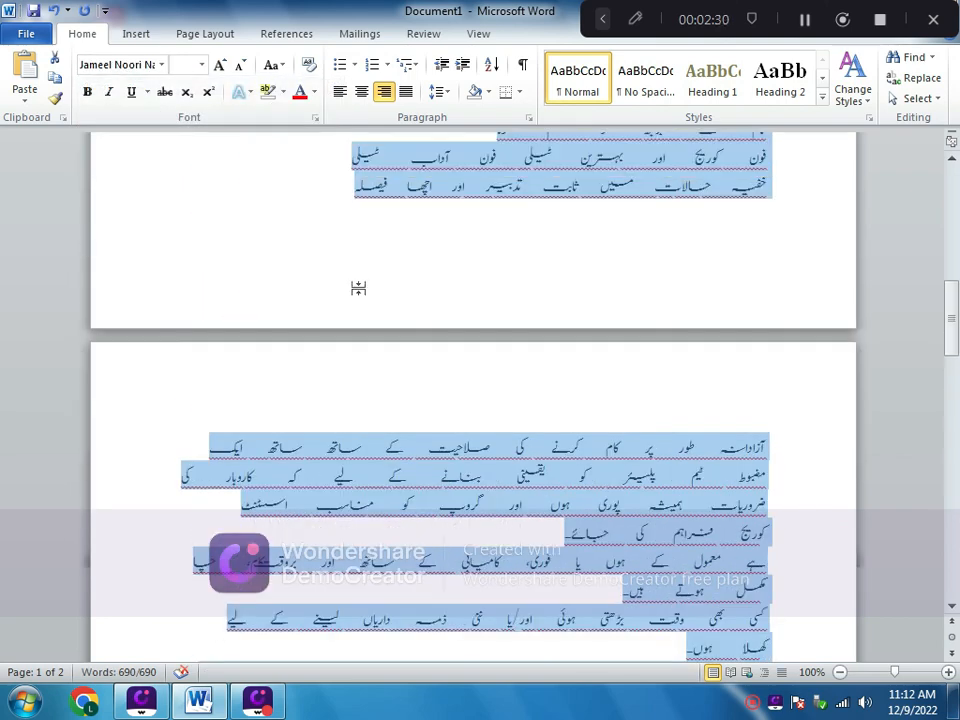
scroll(360, 287, up, 15)
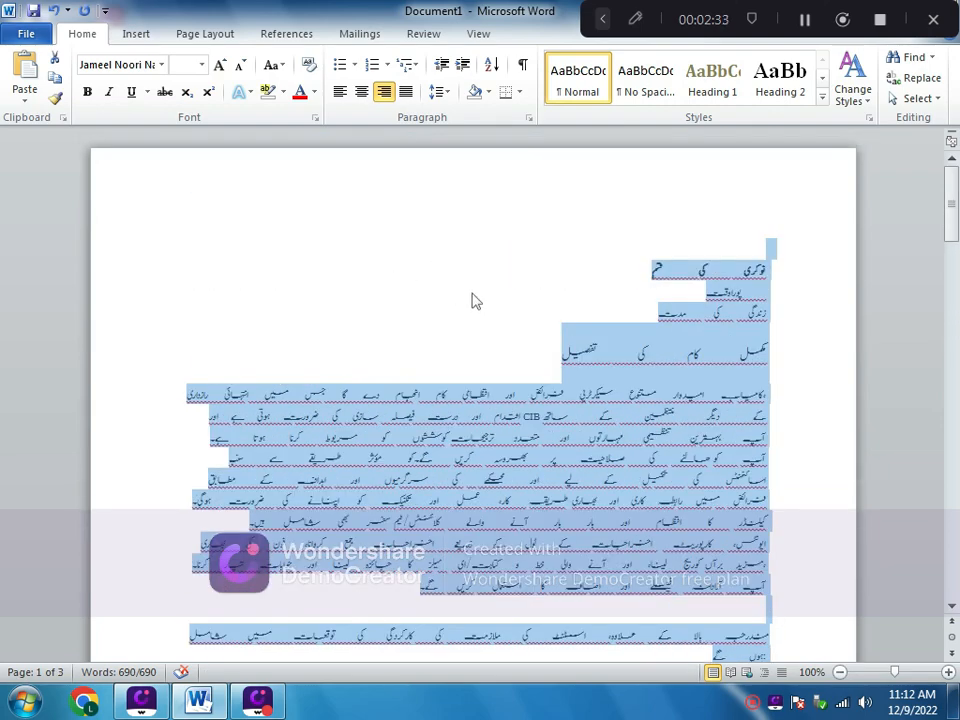
click(596, 285)
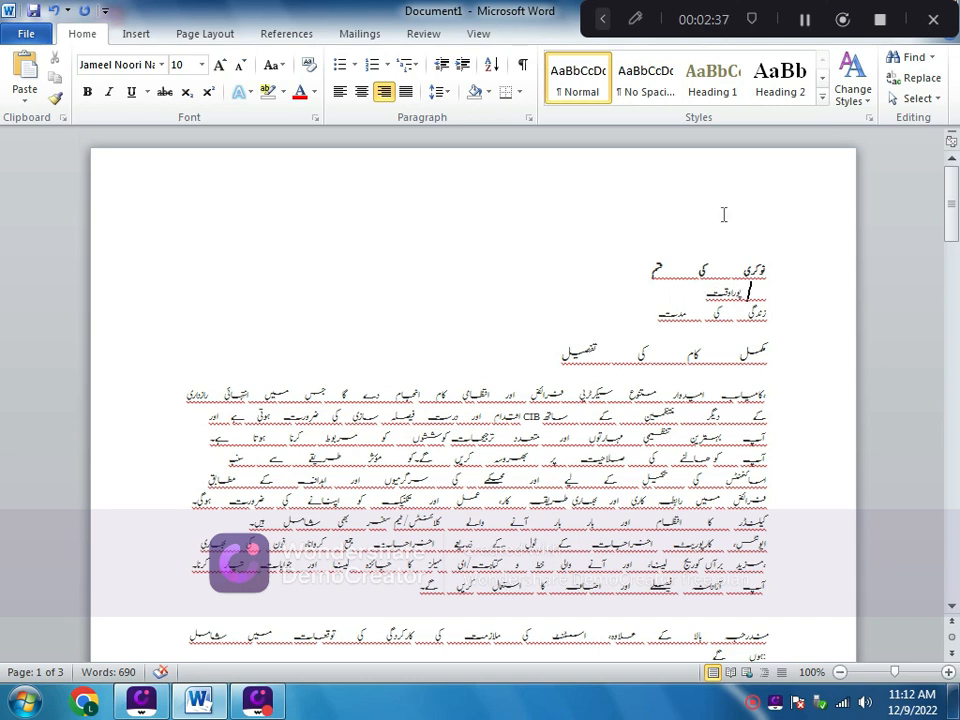
click(719, 268)
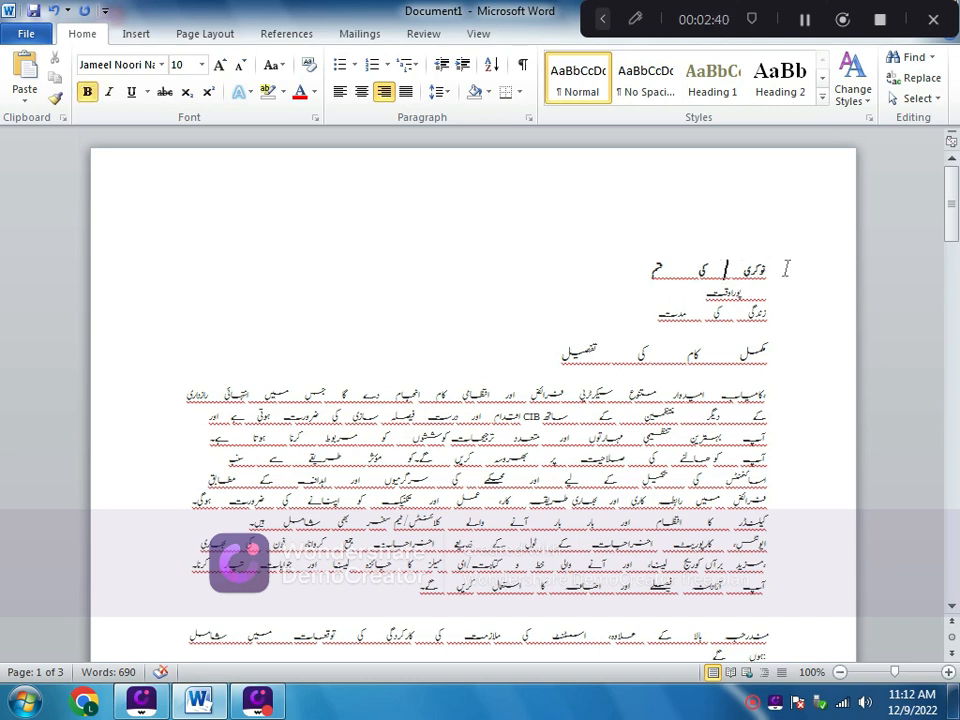
drag(786, 268, 627, 307)
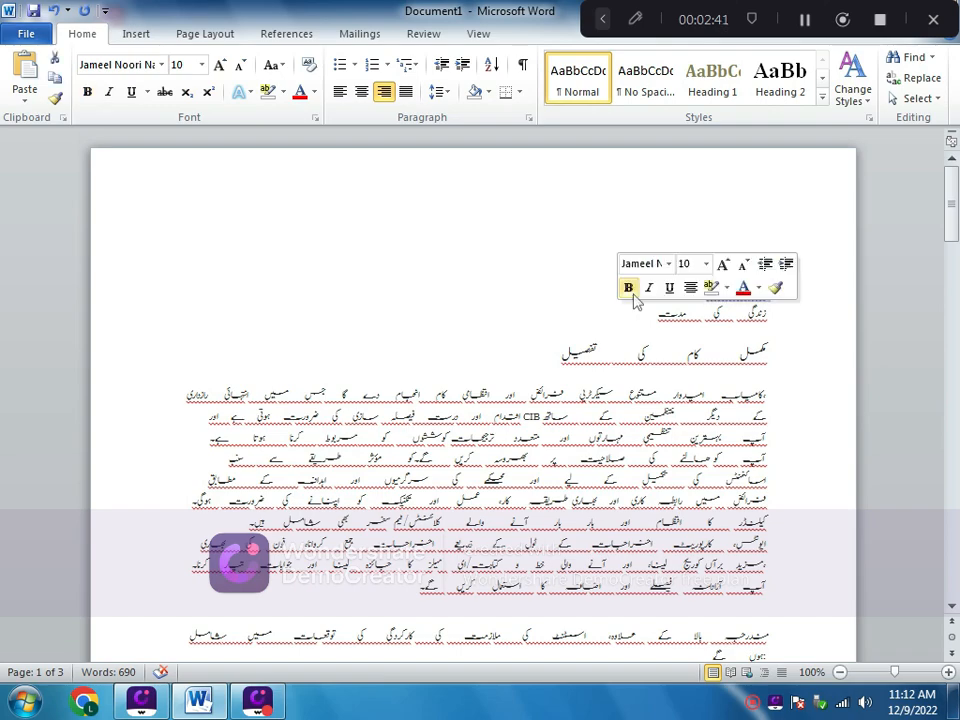
click(583, 265)
Set the spacing after every paragraph of the Urdu text to 24 pt.
drag(776, 266, 733, 561)
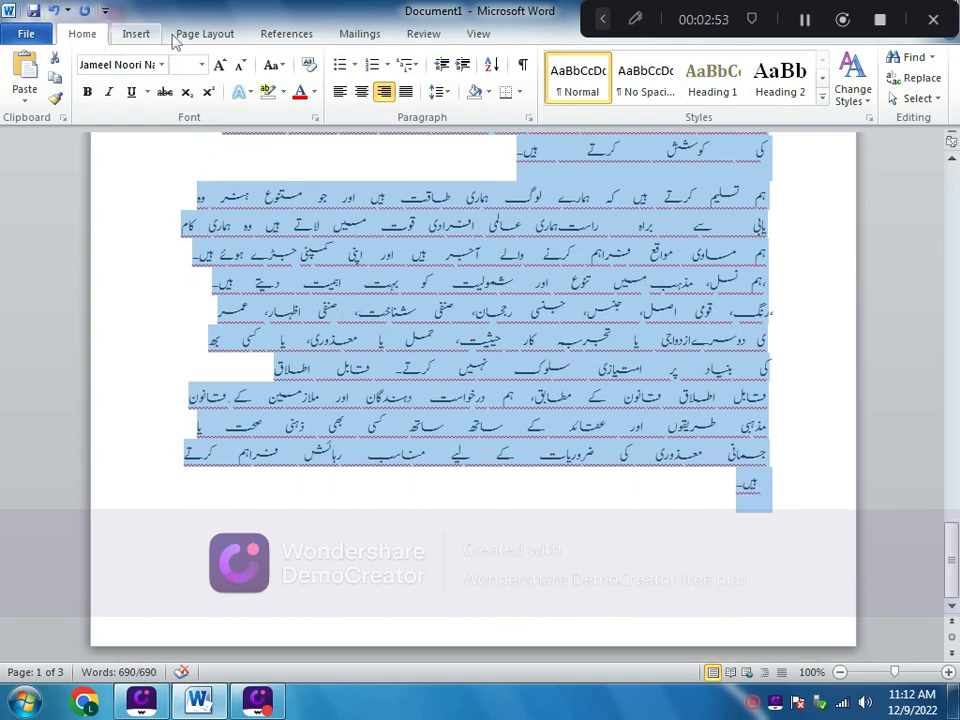
click(204, 34)
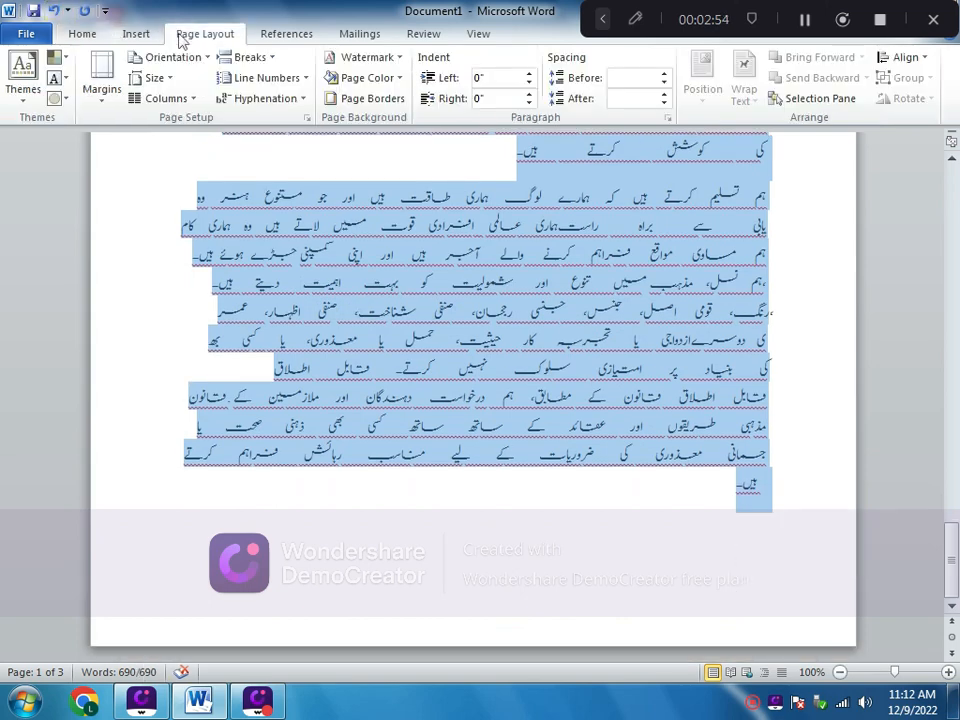
click(610, 78)
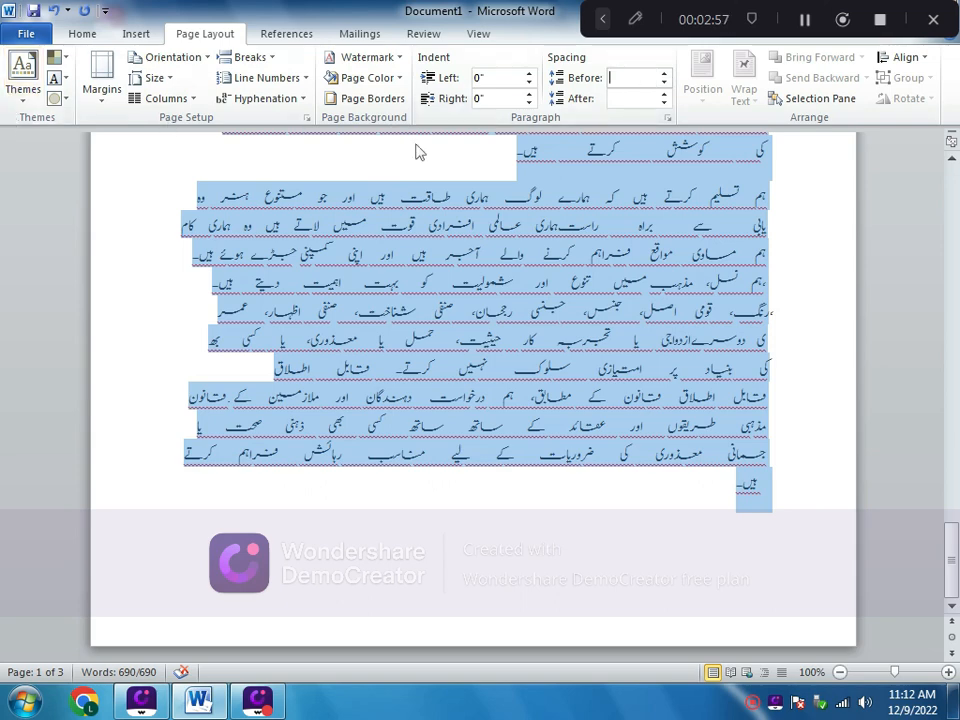
click(664, 103)
click(664, 103)
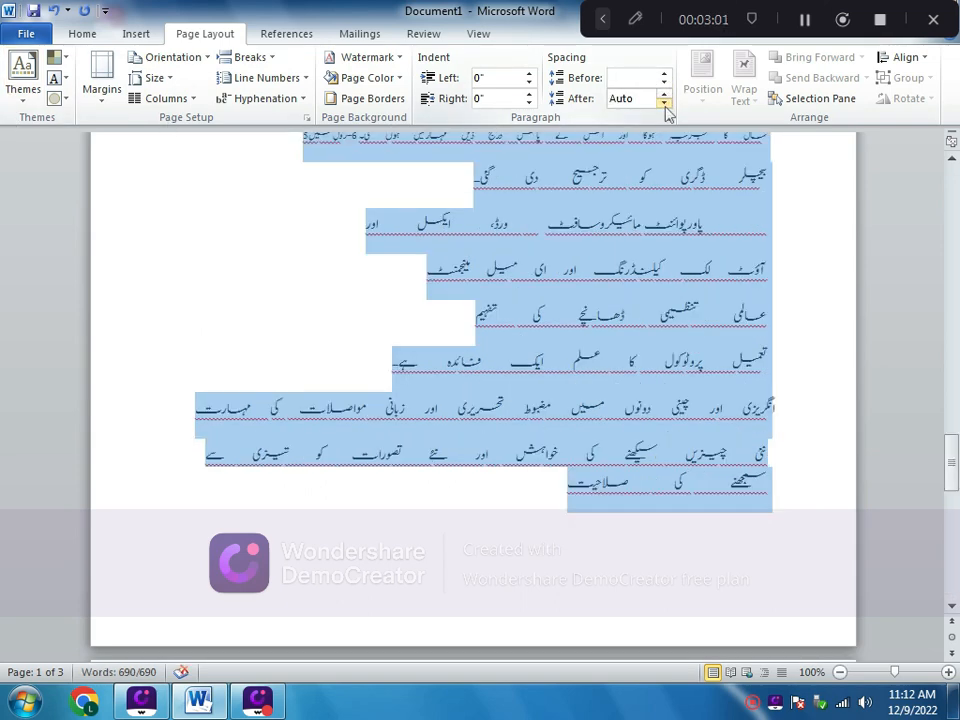
click(664, 97)
click(664, 97)
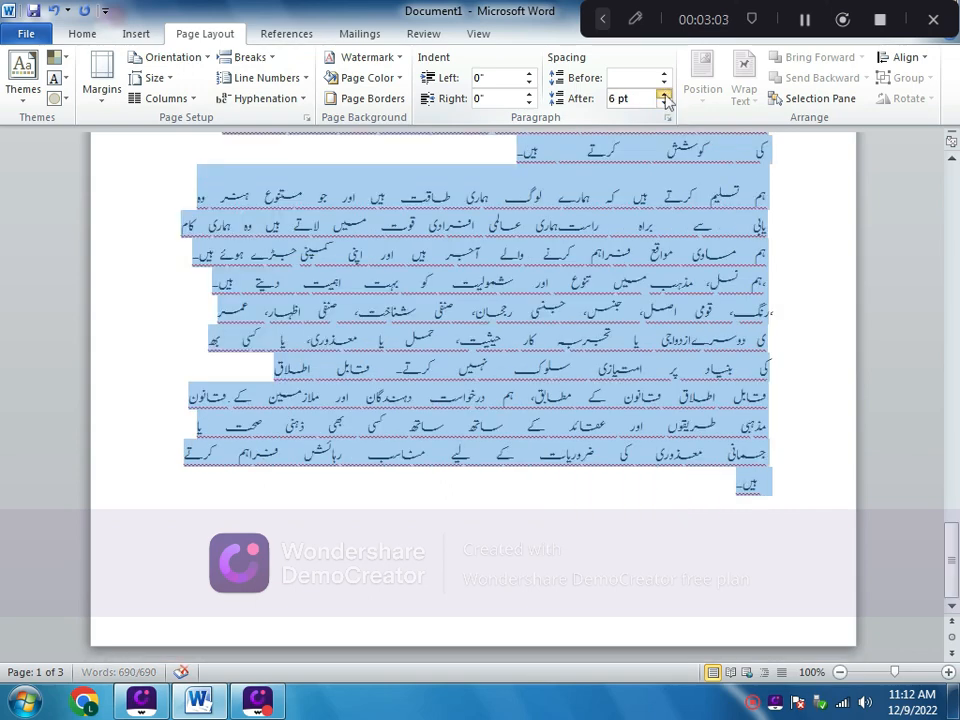
click(664, 96)
click(664, 96)
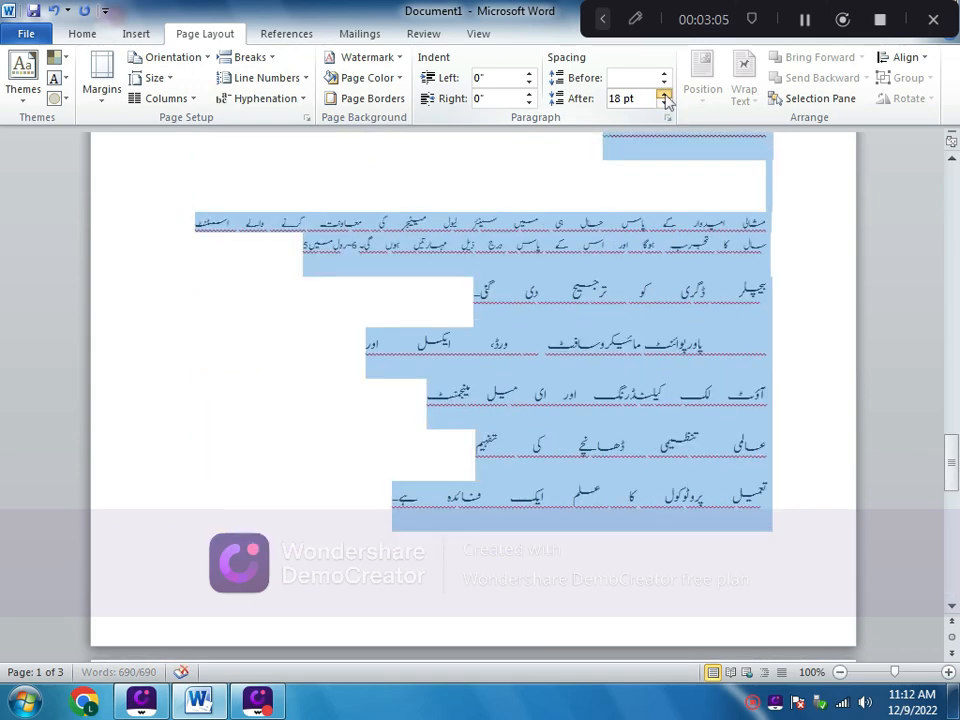
click(664, 96)
click(664, 96)
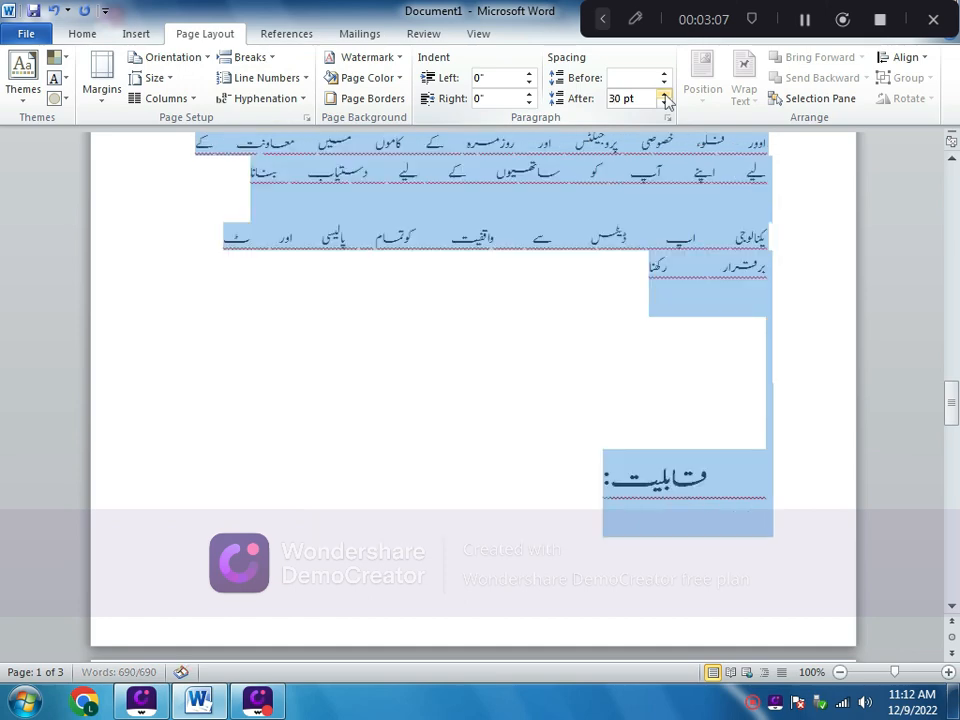
click(664, 96)
click(664, 96)
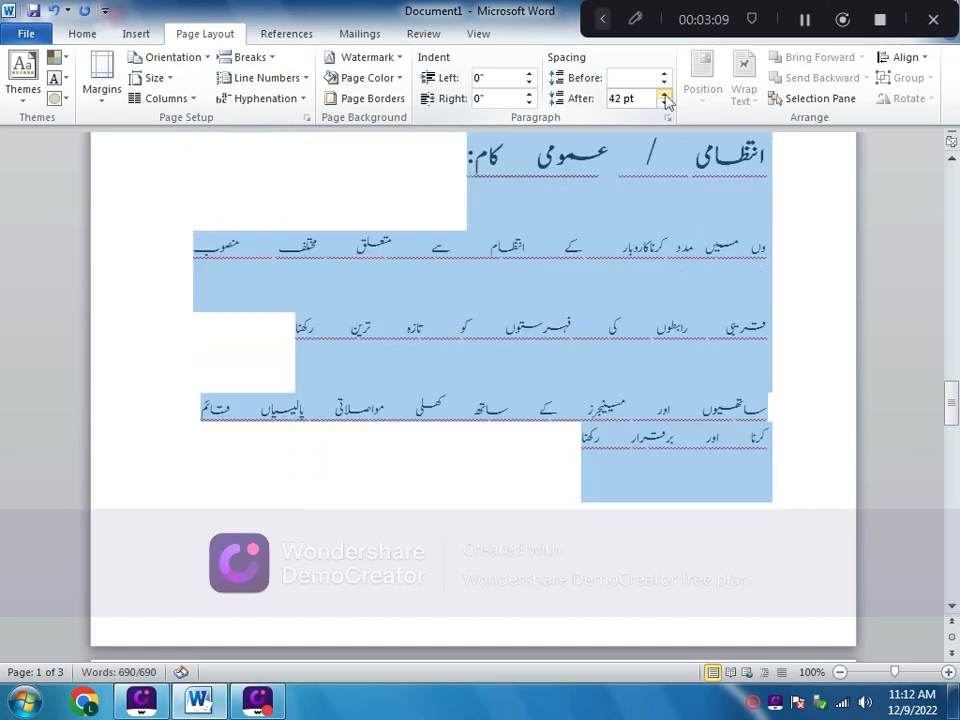
click(665, 104)
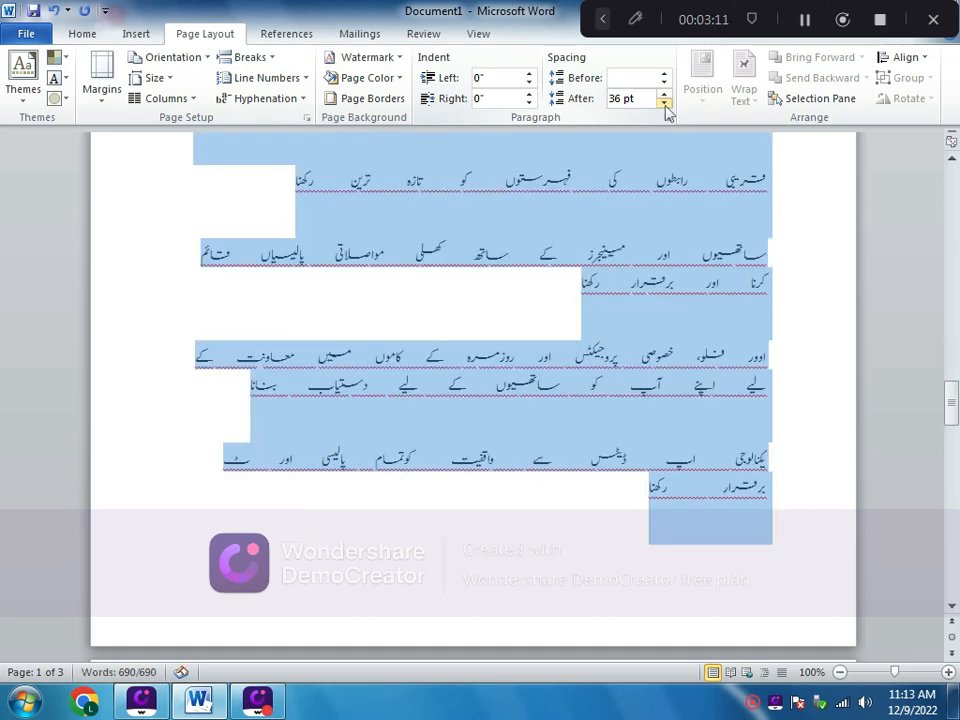
click(665, 104)
click(665, 104)
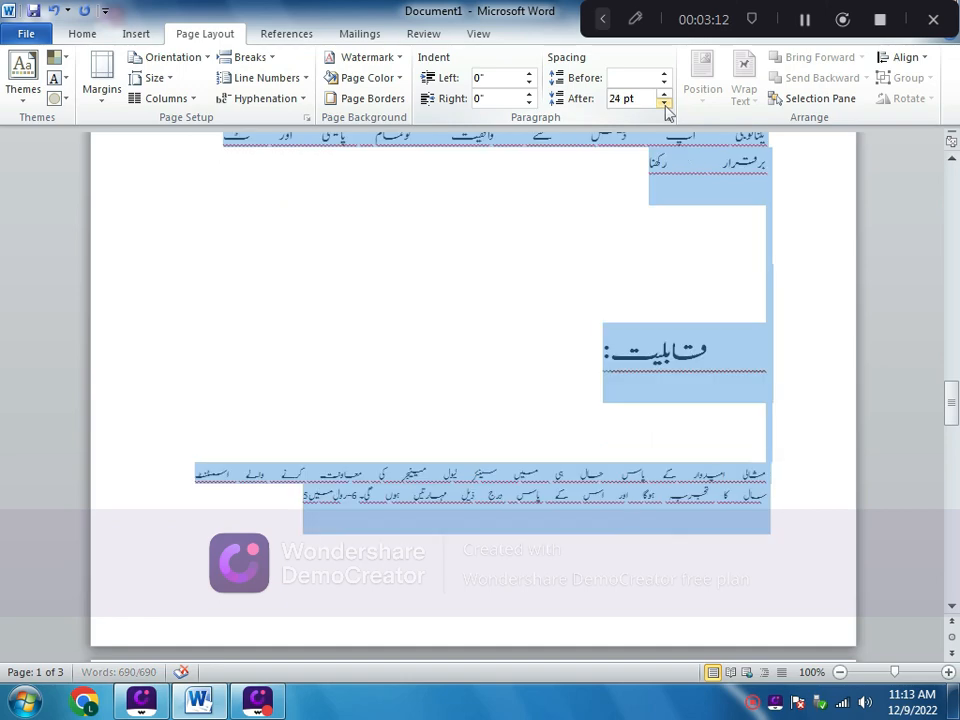
click(546, 285)
Format the line "مکمل کام کی تفصیل" above the first body paragraph as bold, underlined and 22 pt.
scroll(536, 403, up, 10)
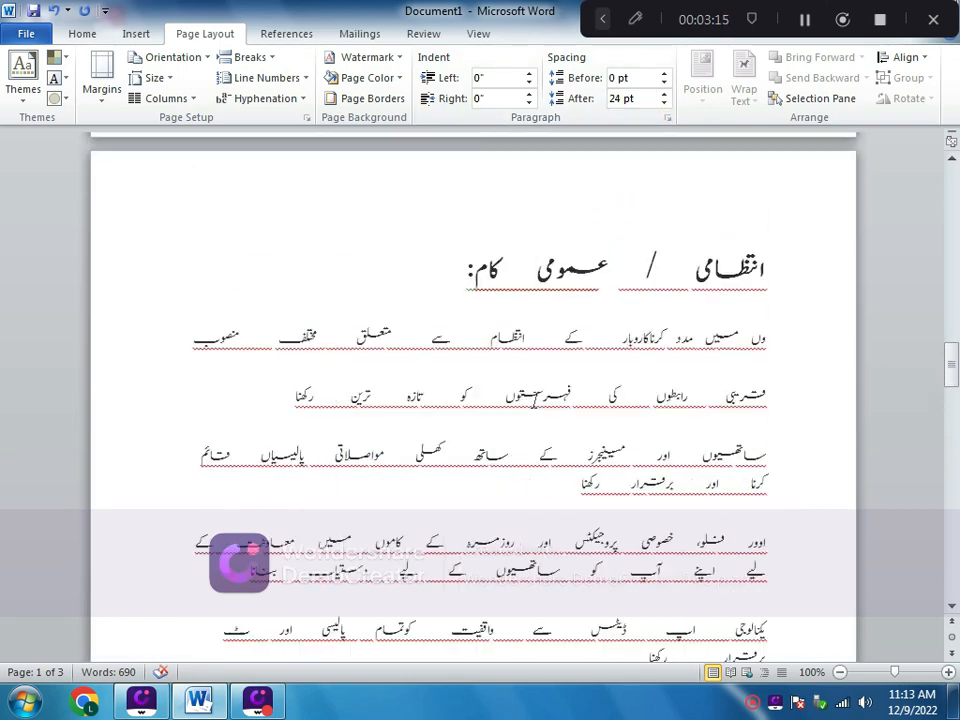
scroll(537, 400, up, 12)
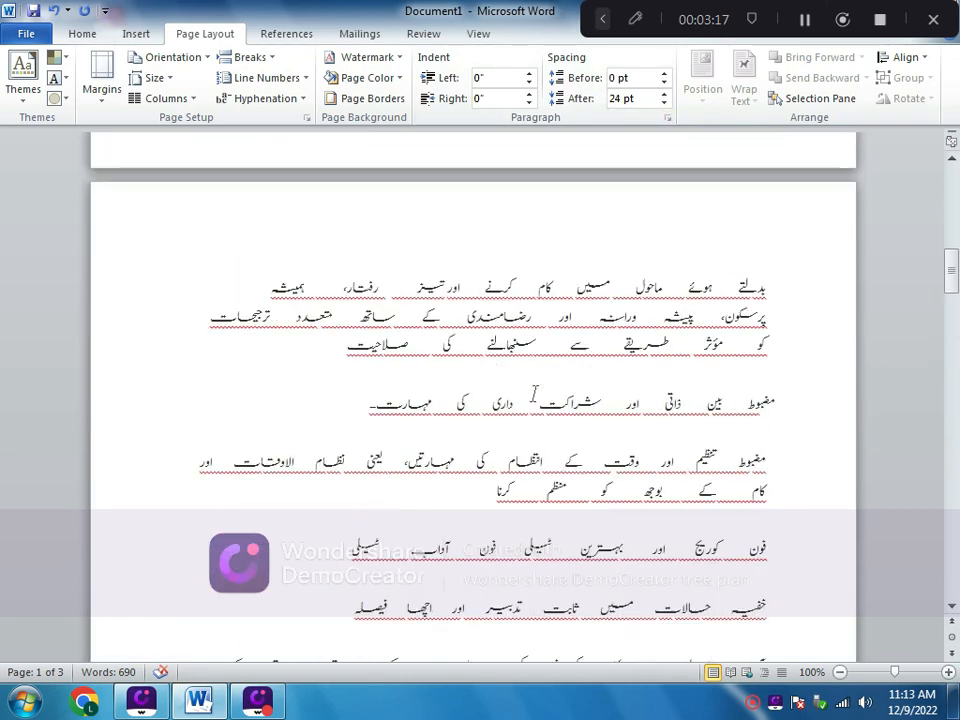
scroll(535, 392, up, 10)
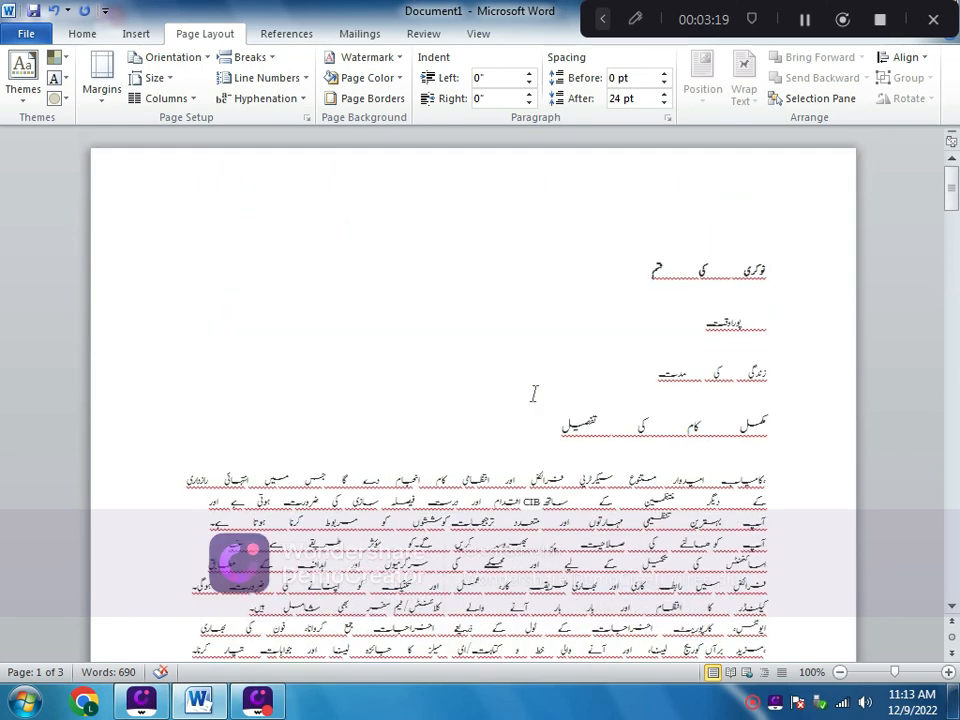
scroll(534, 393, down, 3)
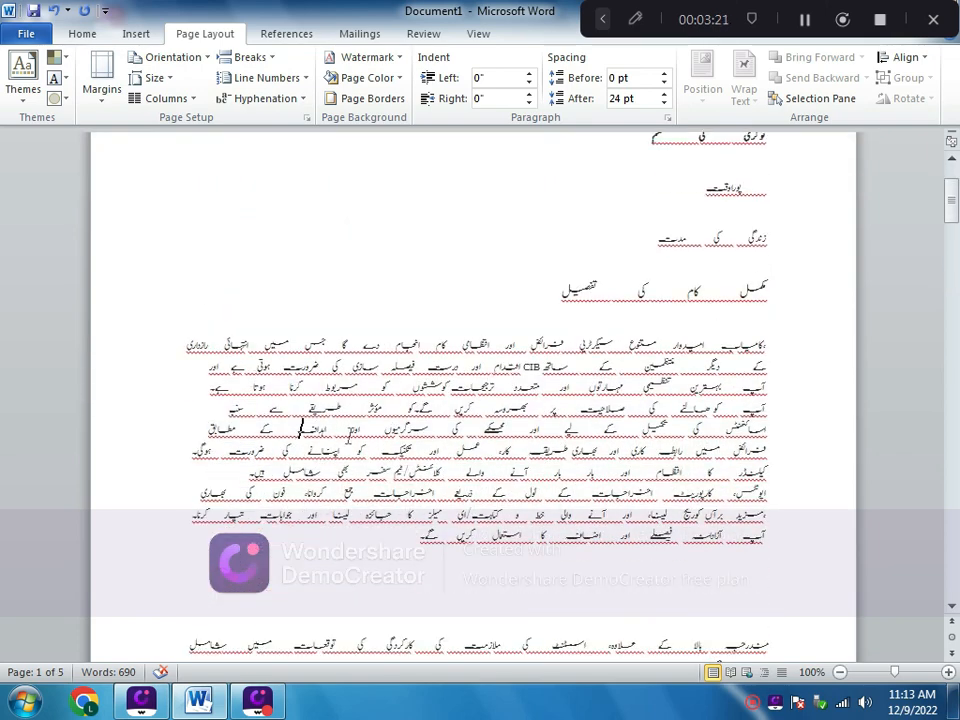
click(84, 34)
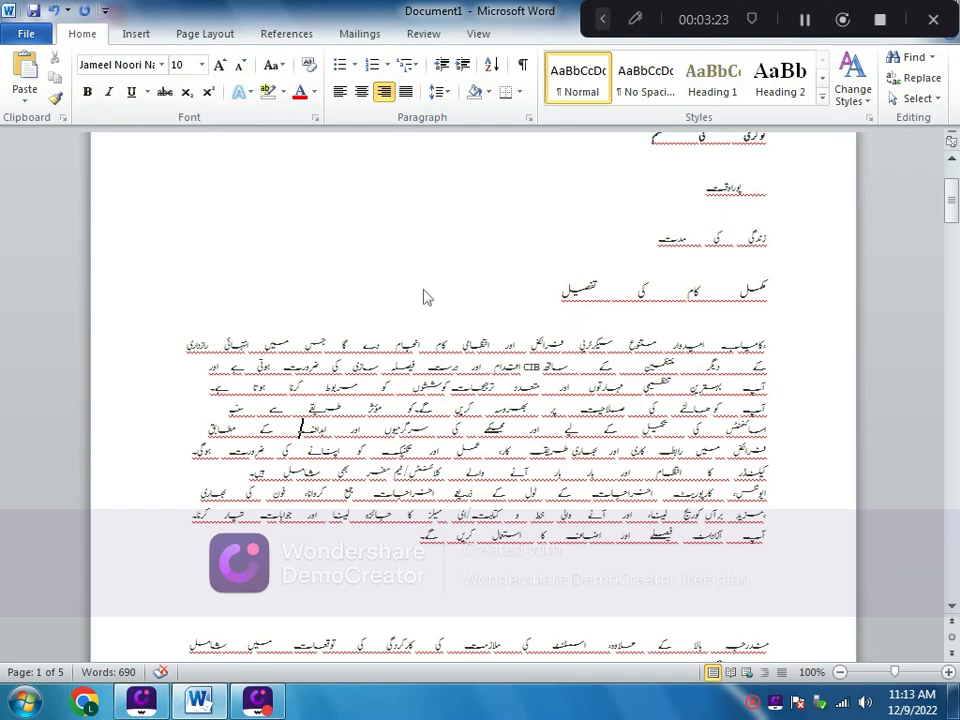
scroll(542, 298, up, 3)
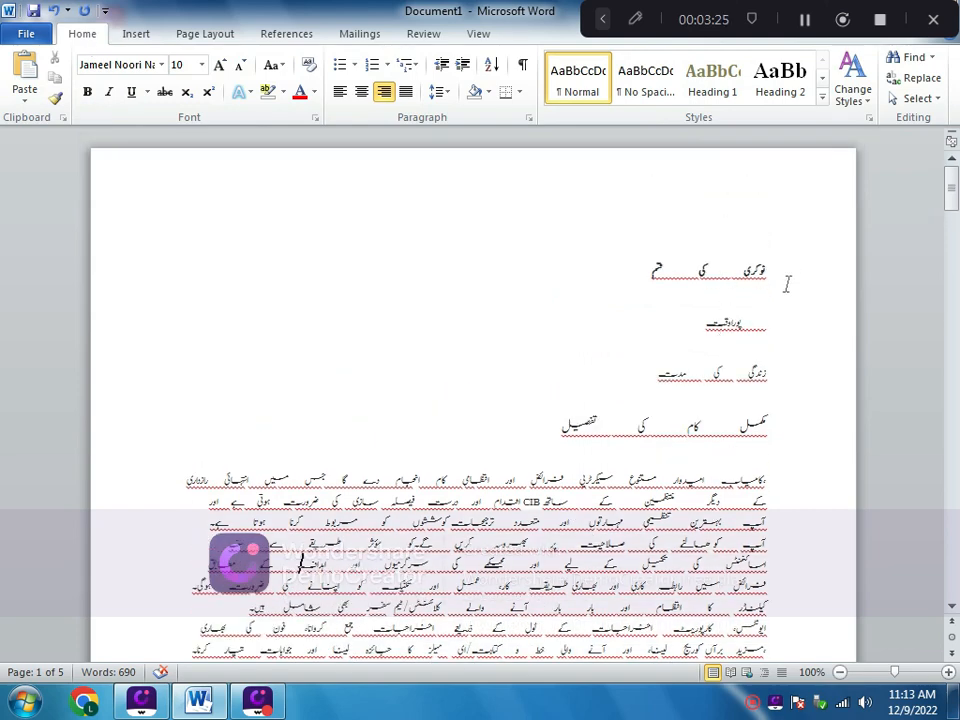
drag(778, 430, 556, 426)
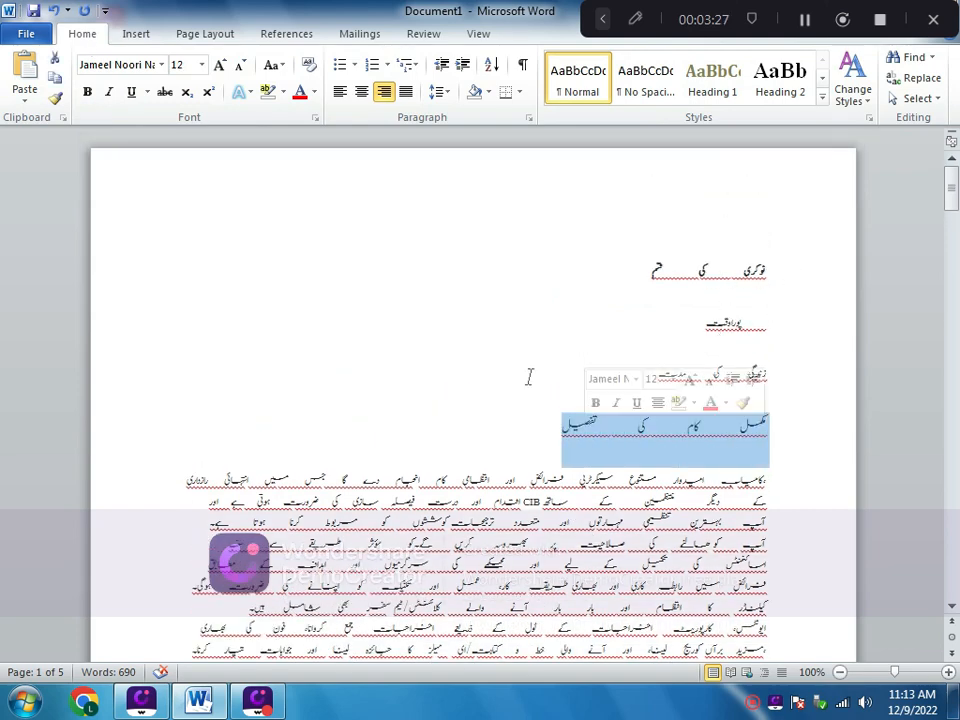
click(221, 66)
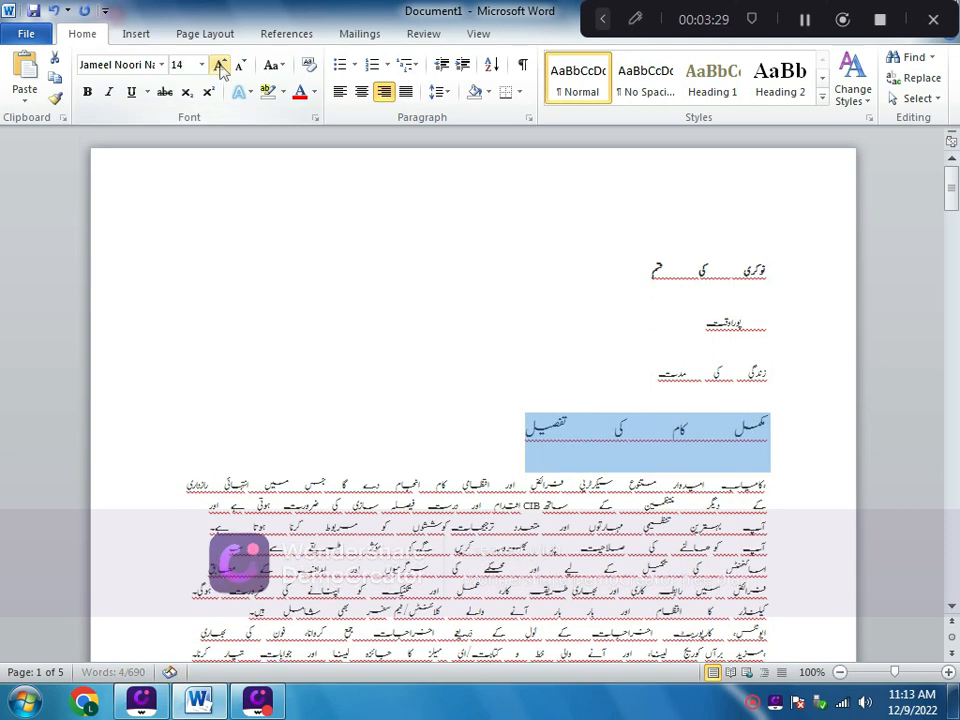
click(221, 66)
click(221, 66)
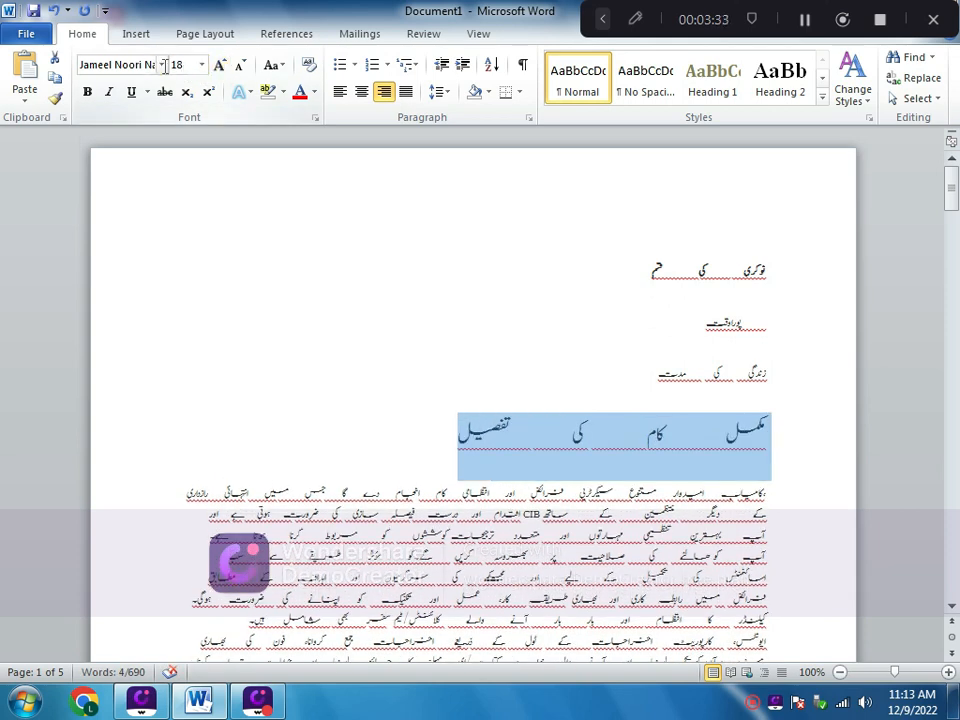
click(87, 91)
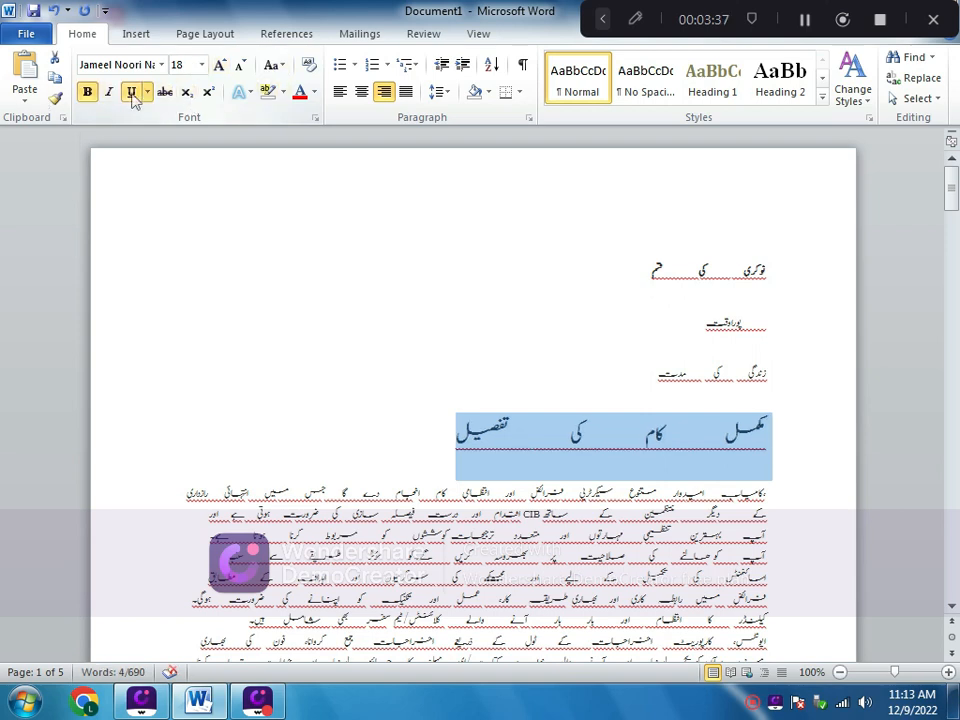
click(132, 93)
click(201, 64)
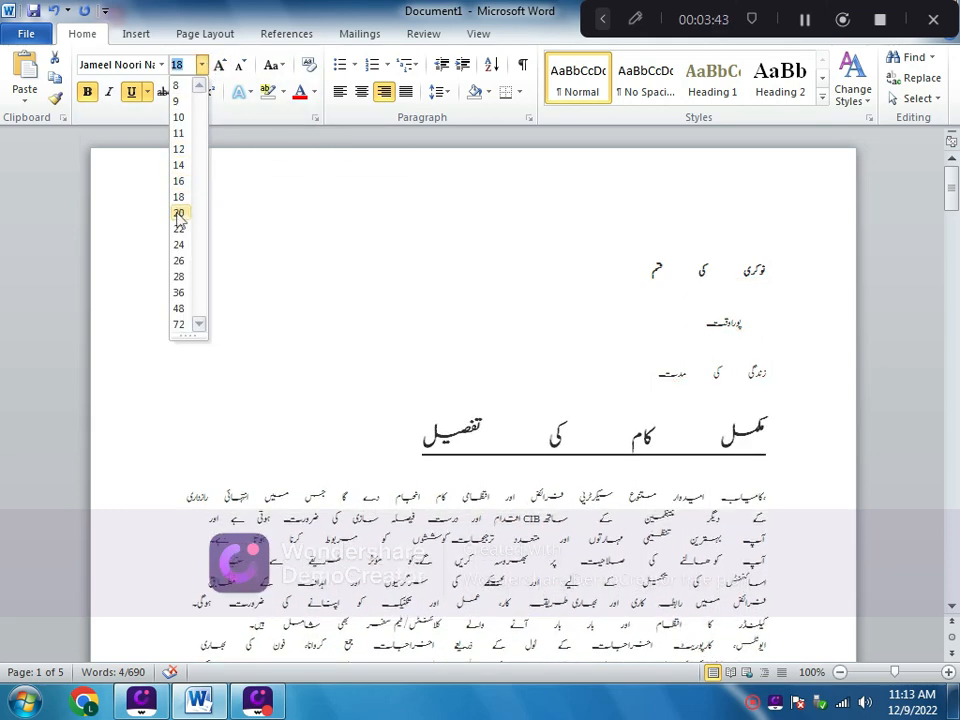
click(178, 228)
click(362, 401)
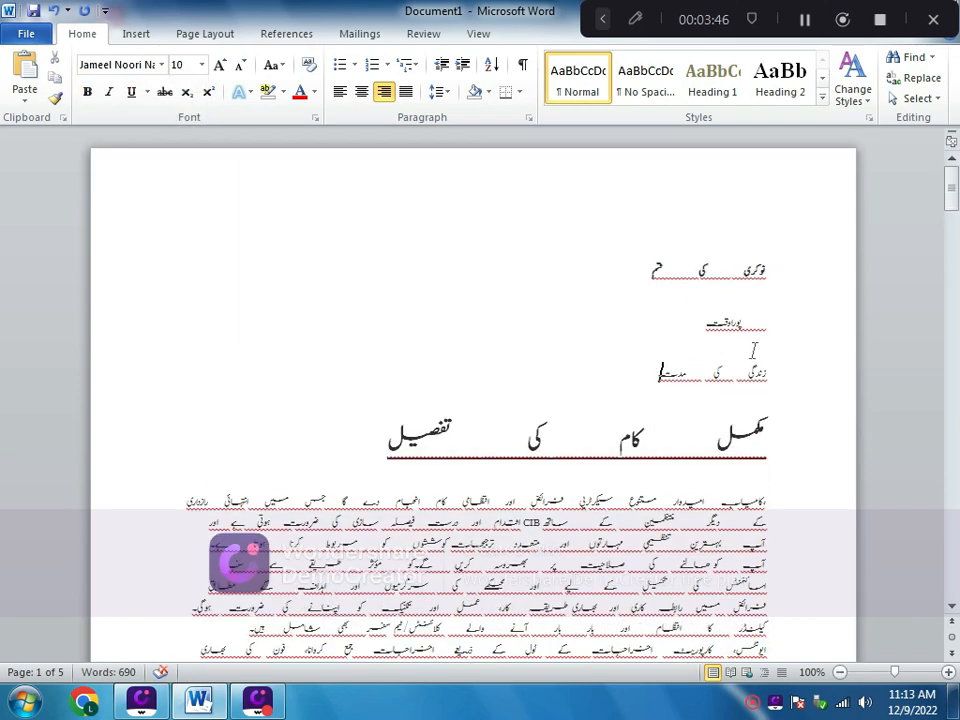
scroll(754, 350, down, 3)
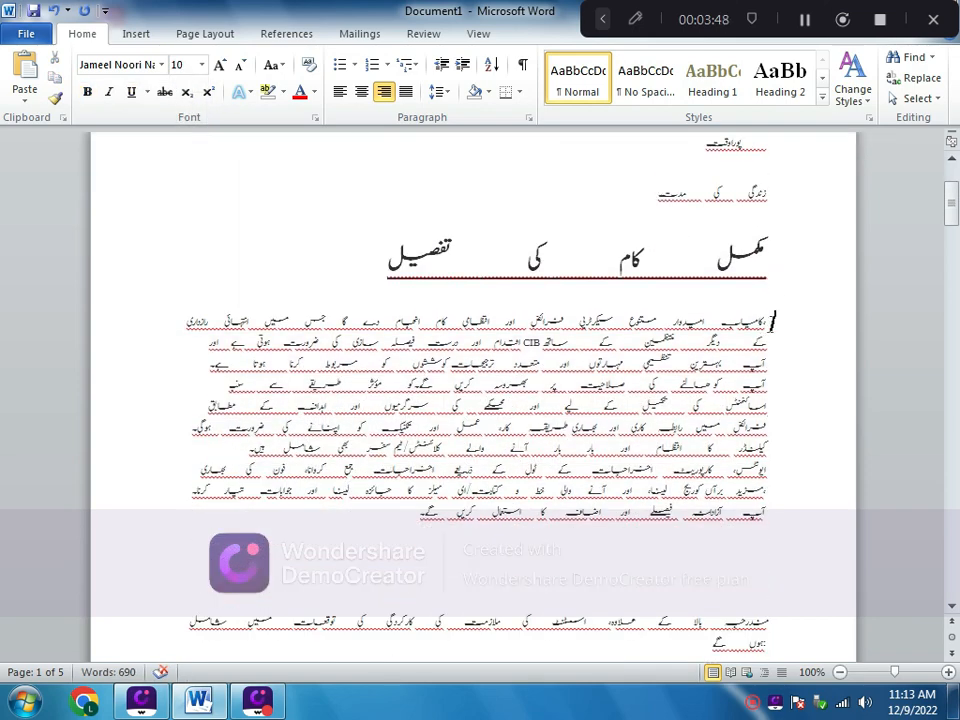
Set the font size of the first body paragraph below the underlined heading "مکمل کام کی تفصیل" to 11 pt.
drag(773, 321, 530, 400)
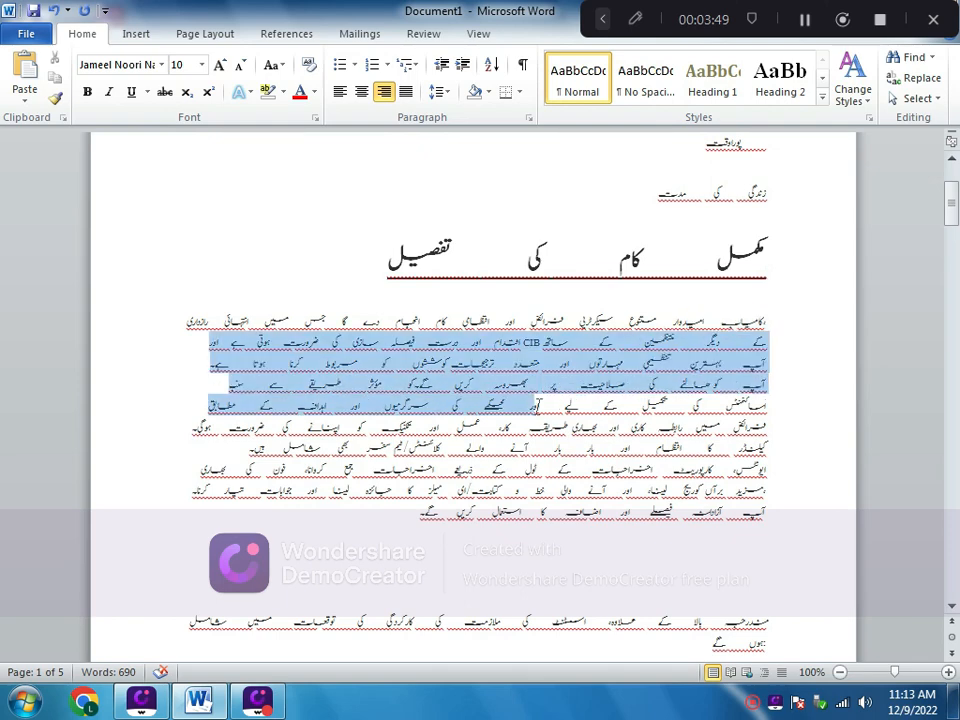
drag(173, 302, 770, 520)
click(184, 312)
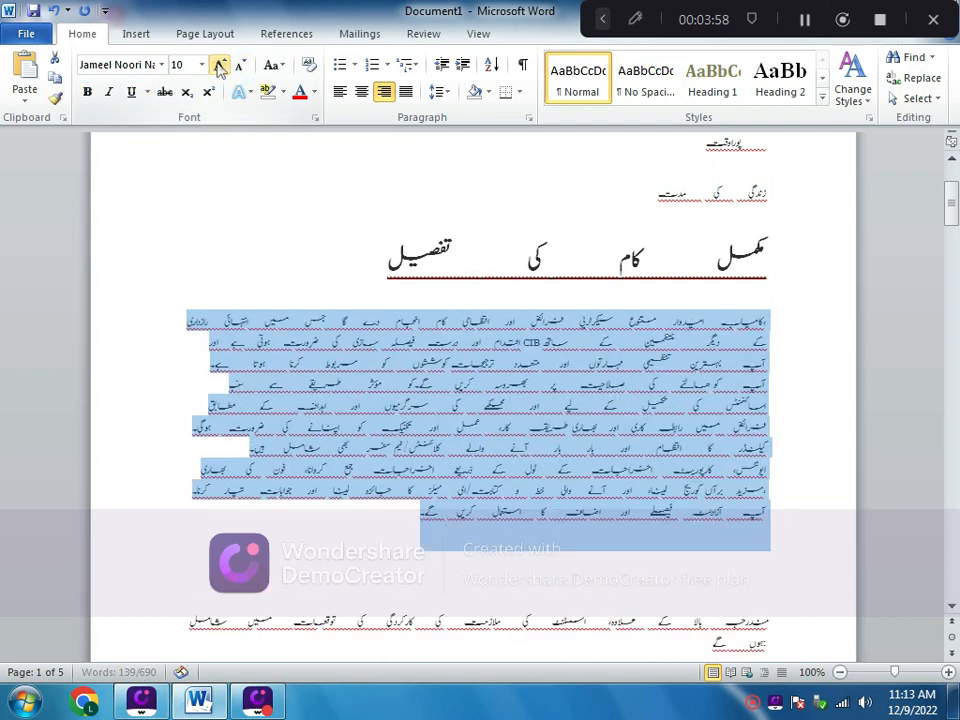
click(220, 66)
click(211, 539)
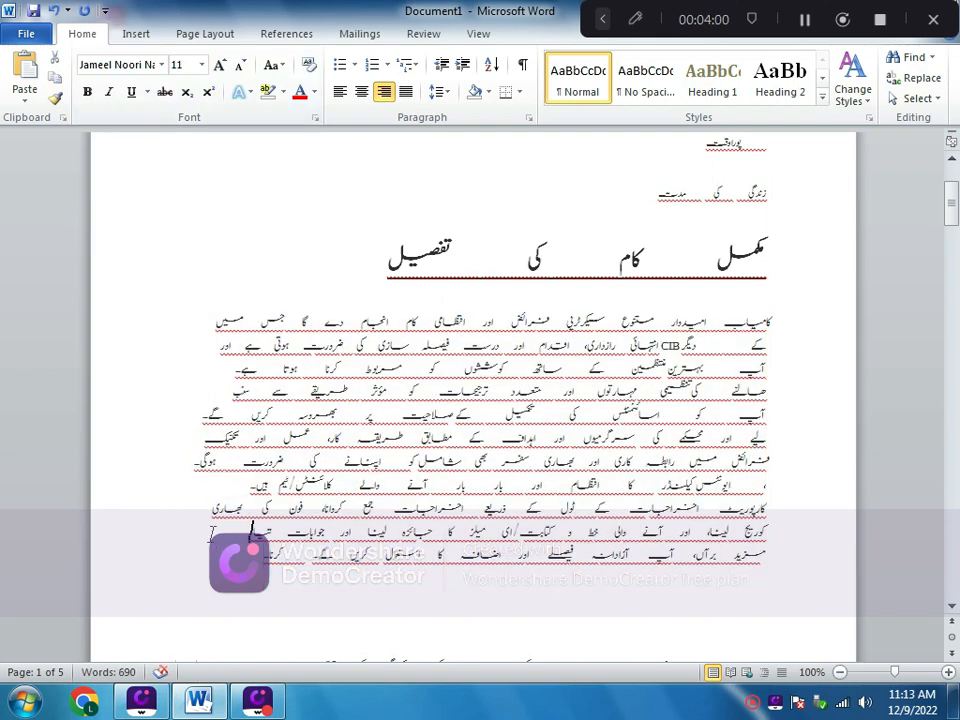
Make the two-line introductory sentence beginning "مندرجہ بالا کے علاوہ" bold and set its font size to 12 pt.
scroll(216, 537, down, 8)
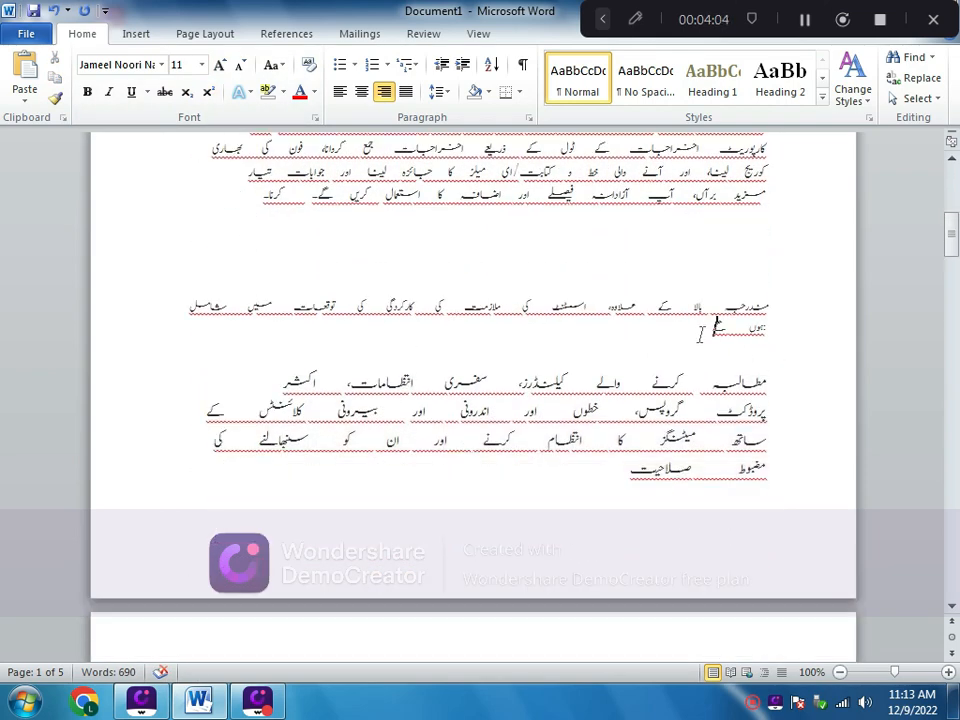
drag(701, 335, 727, 335)
double_click(768, 306)
click(772, 327)
drag(119, 288, 343, 339)
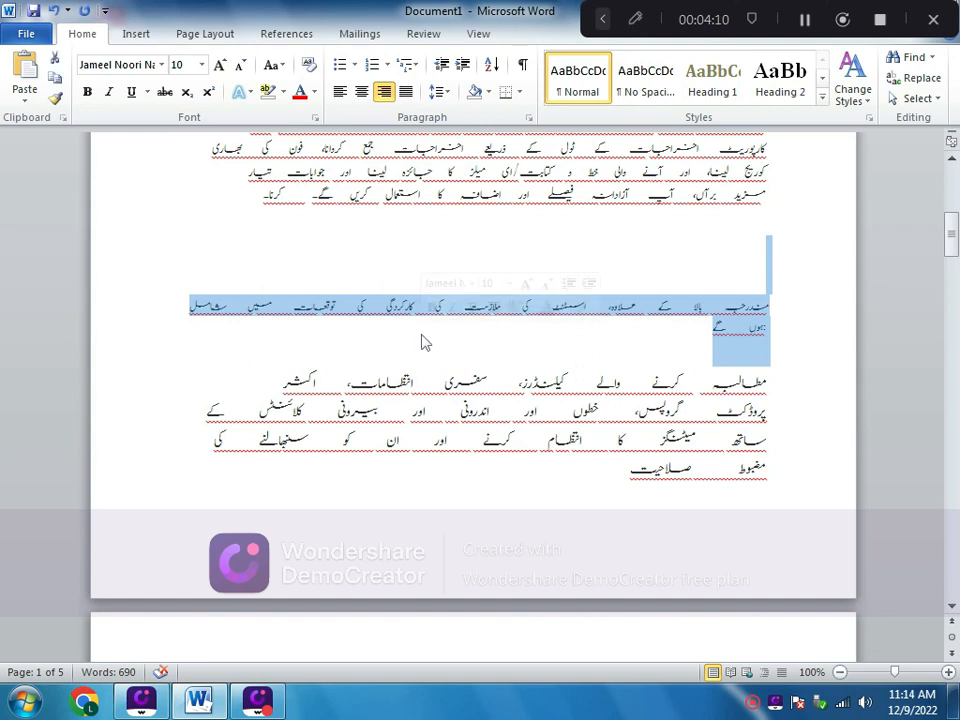
click(88, 94)
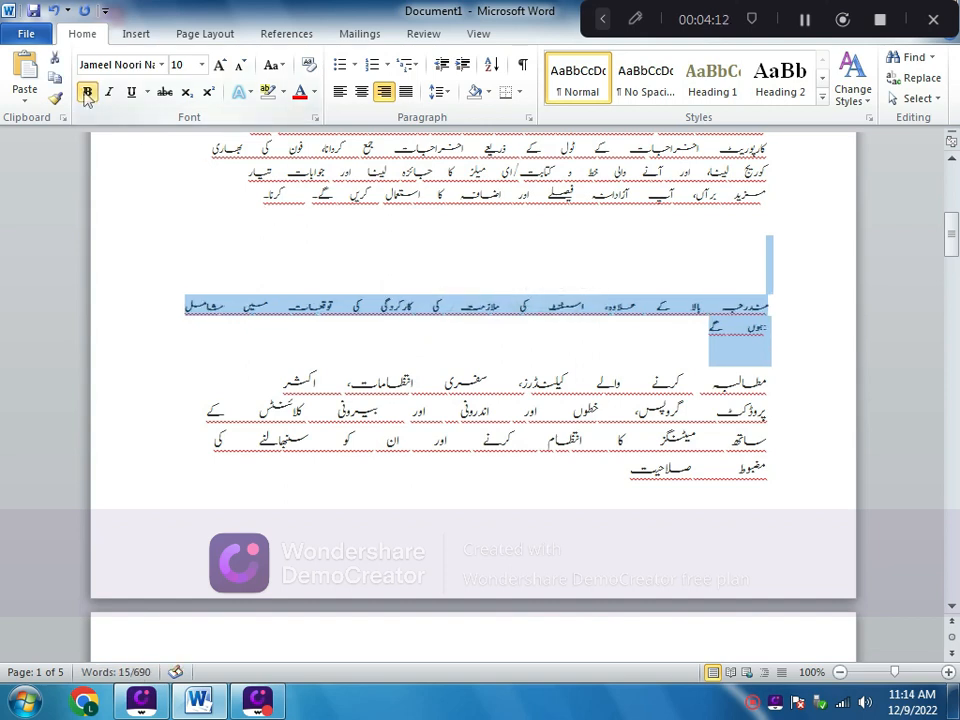
click(220, 65)
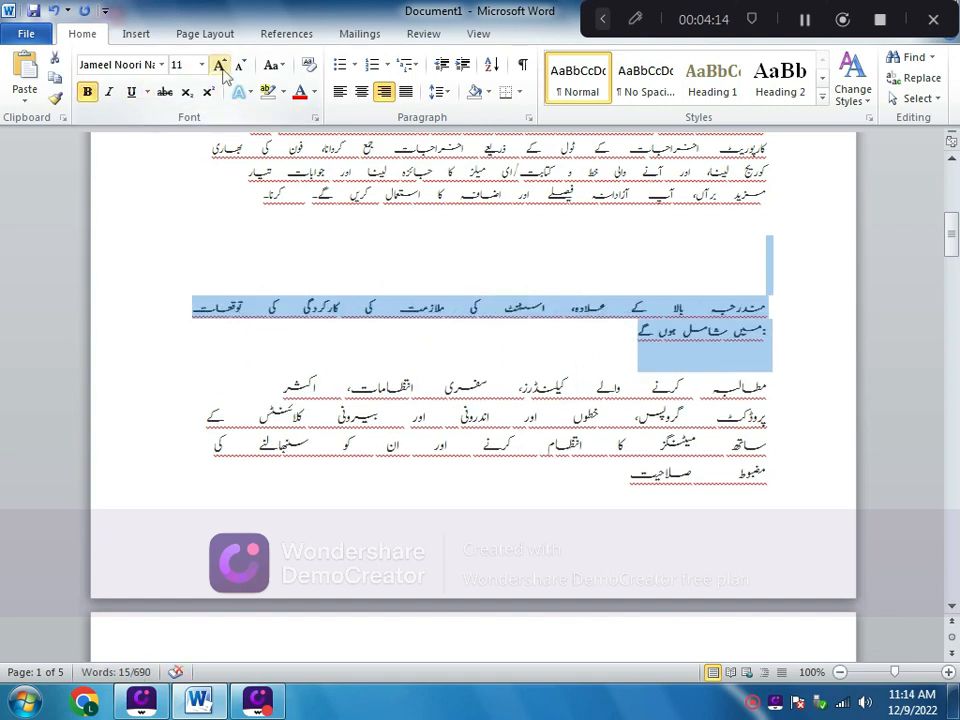
click(220, 65)
click(514, 360)
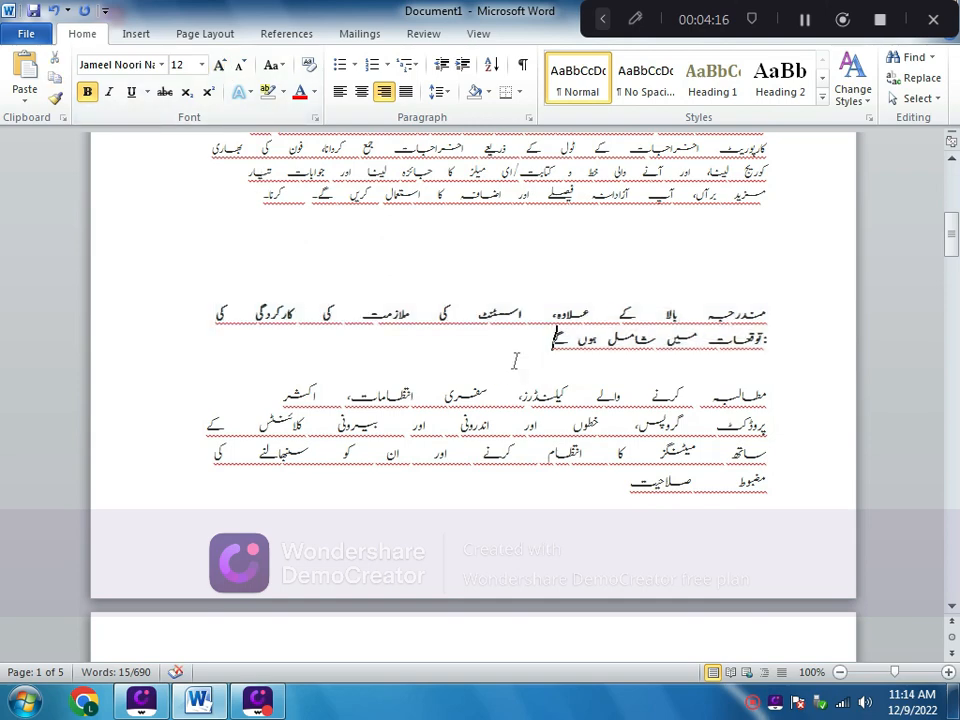
Set the two paragraphs following the bold introductory sentence, across the first page break, to 11 pt.
drag(553, 413, 482, 463)
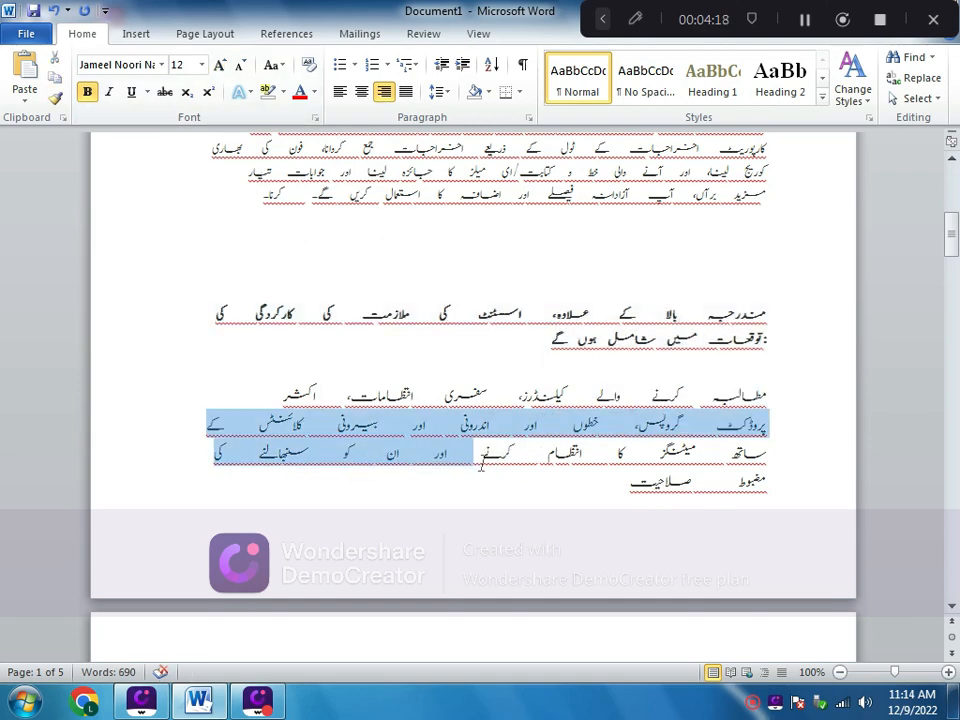
click(810, 448)
scroll(615, 365, up, 4)
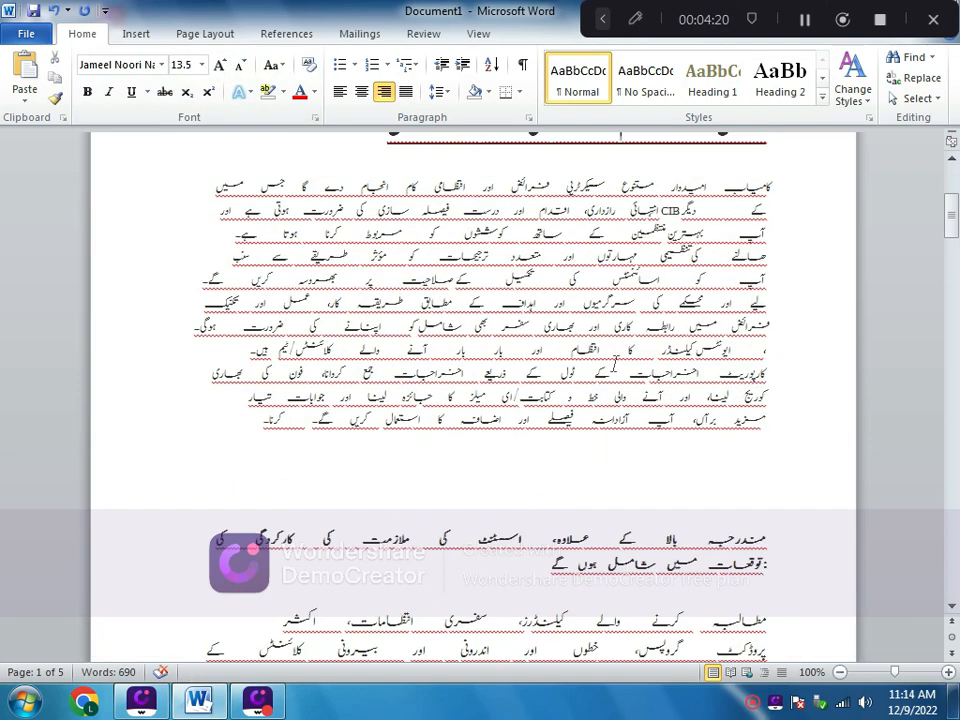
scroll(606, 340, down, 6)
click(632, 348)
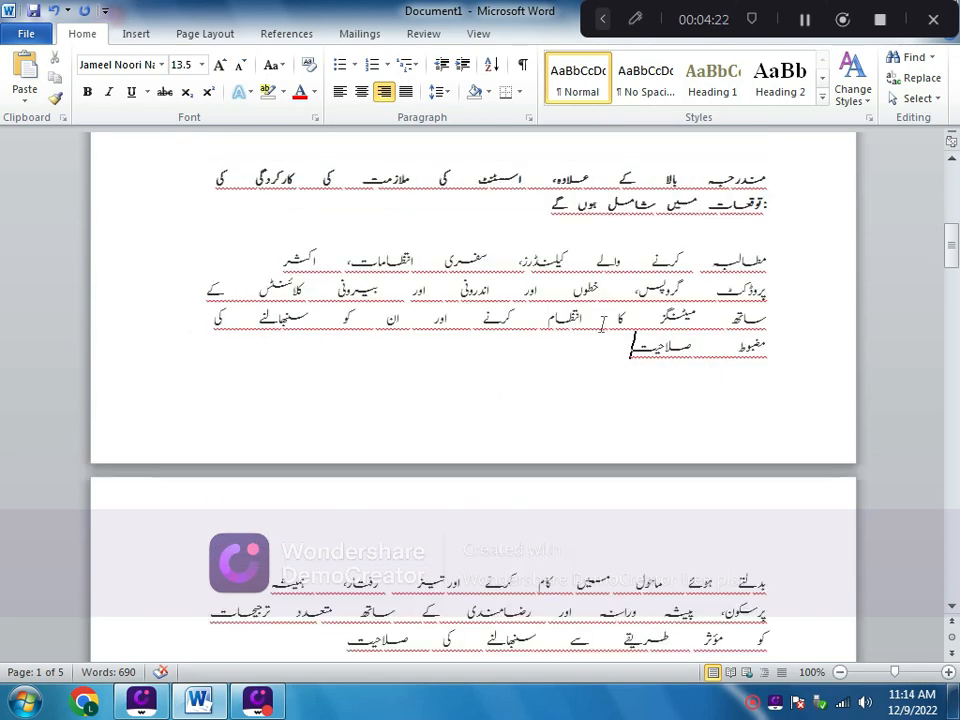
drag(270, 241, 450, 390)
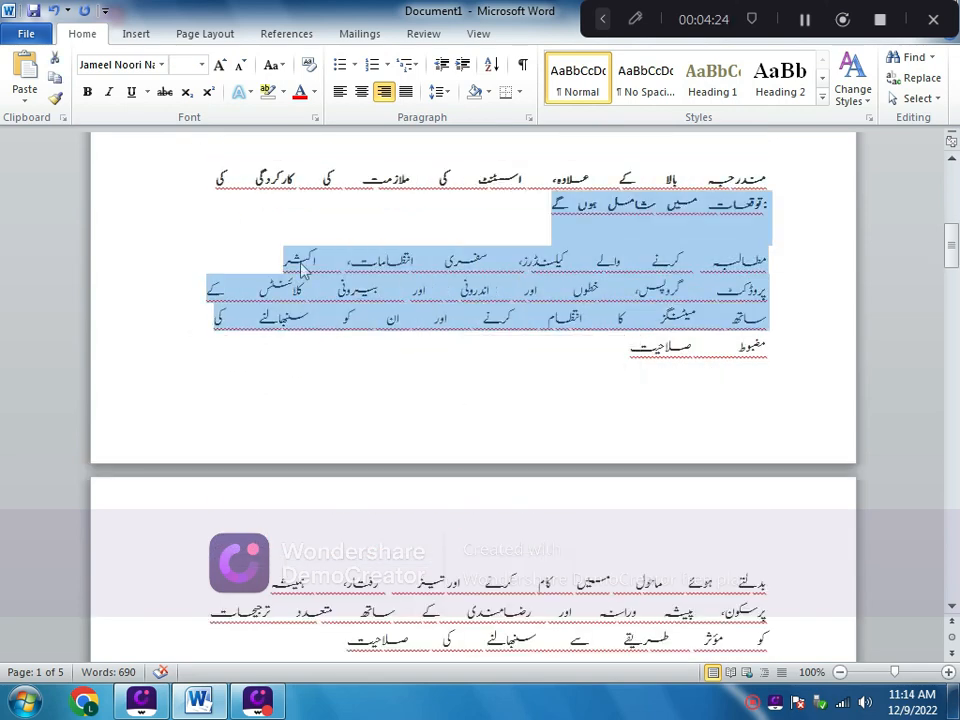
click(270, 250)
click(282, 263)
drag(282, 263, 777, 429)
click(220, 65)
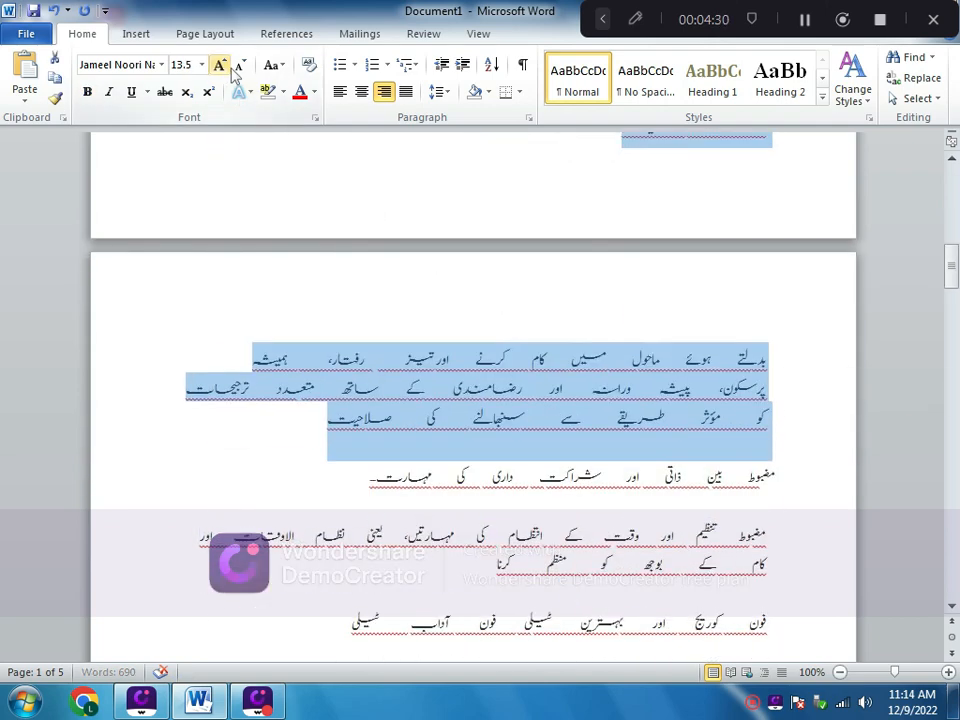
click(240, 65)
click(240, 65)
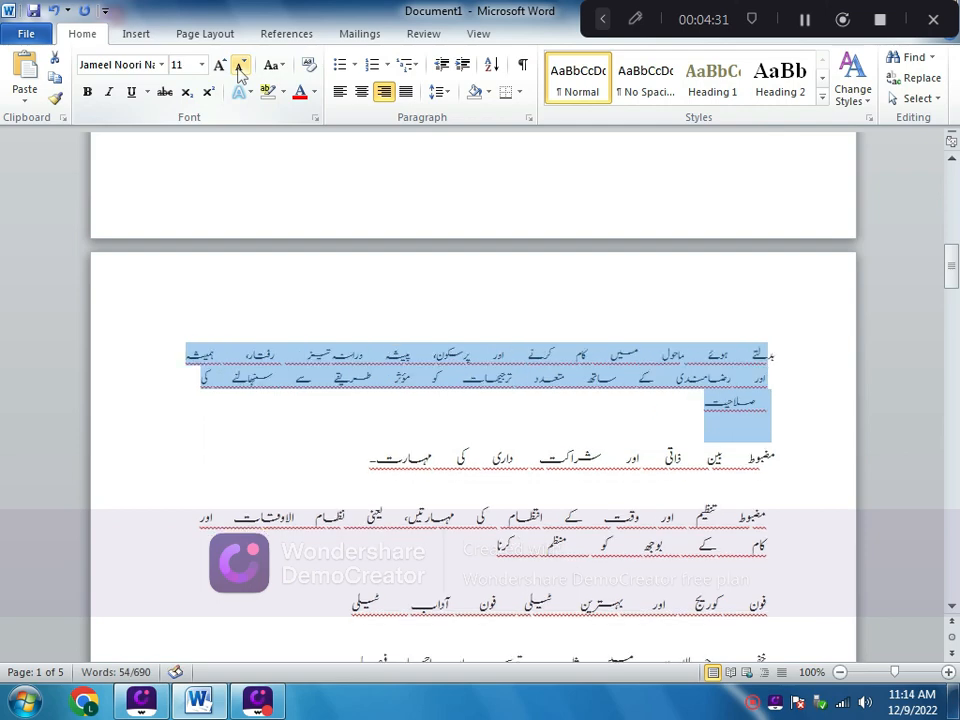
click(671, 401)
Format the line "مضبوط بین ذاتی اور شراکت داری کی مہارت۔" on page 2 as bold, underlined and 18 pt.
scroll(670, 415, down, 1)
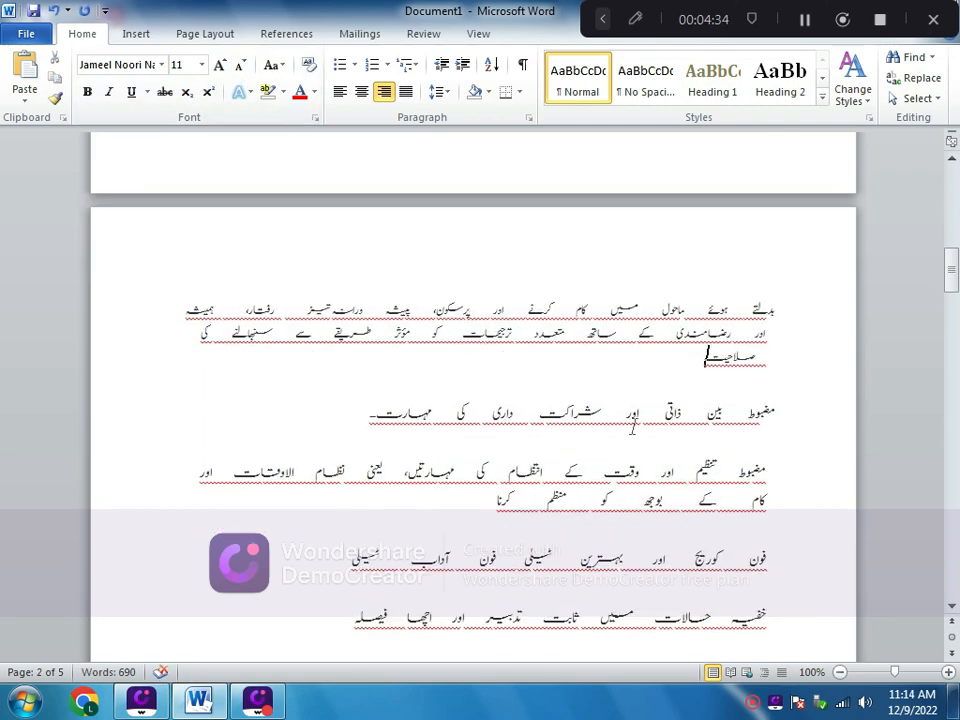
scroll(632, 428, down, 1)
drag(772, 367, 413, 368)
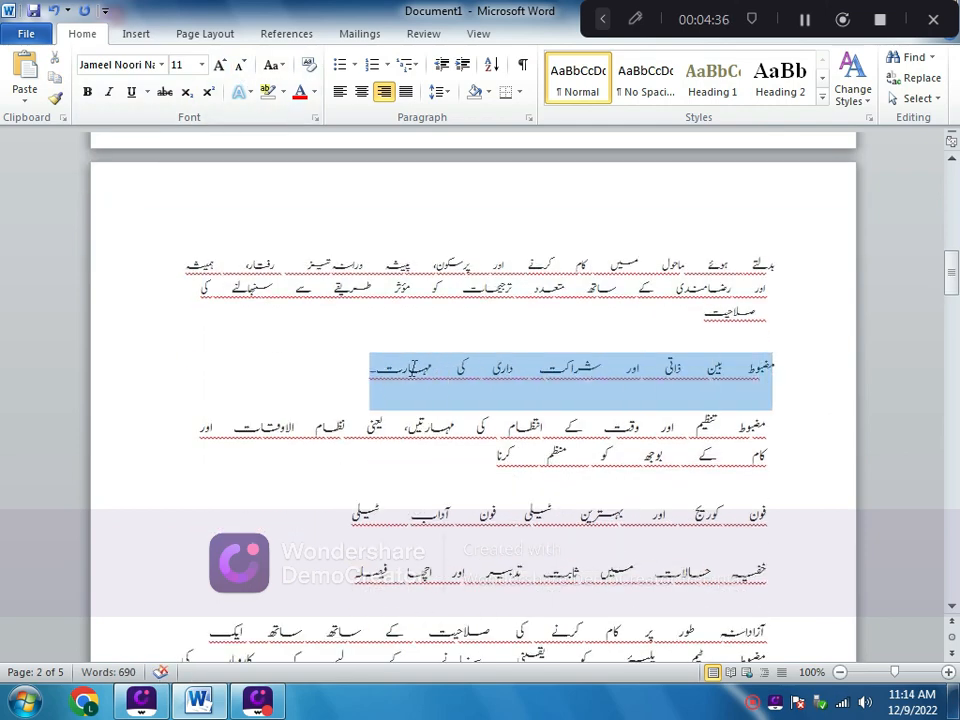
click(220, 65)
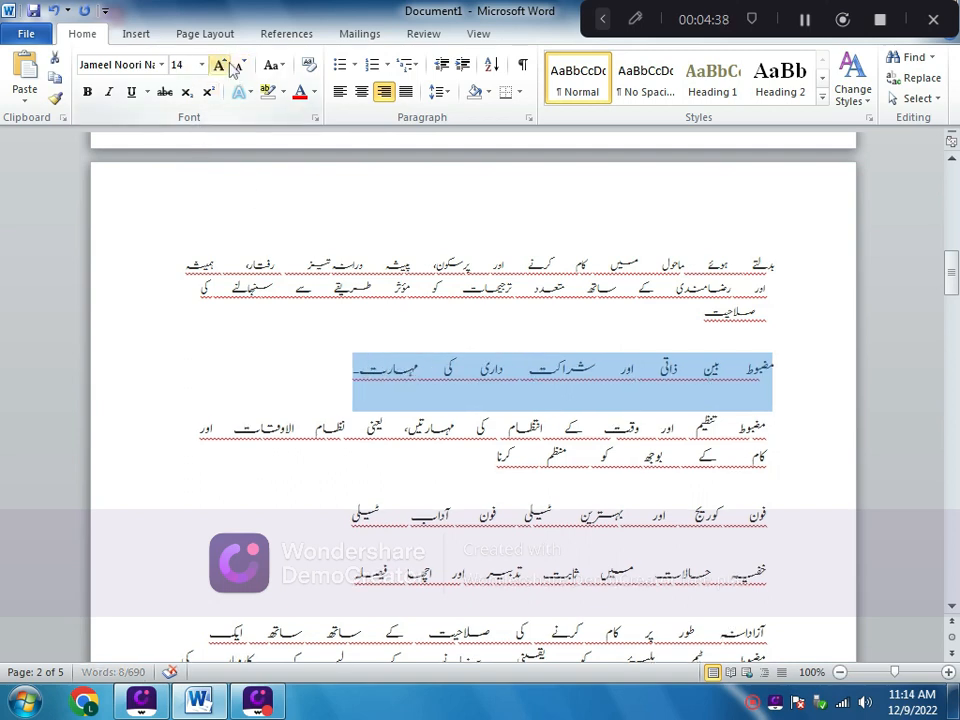
click(220, 65)
click(220, 65)
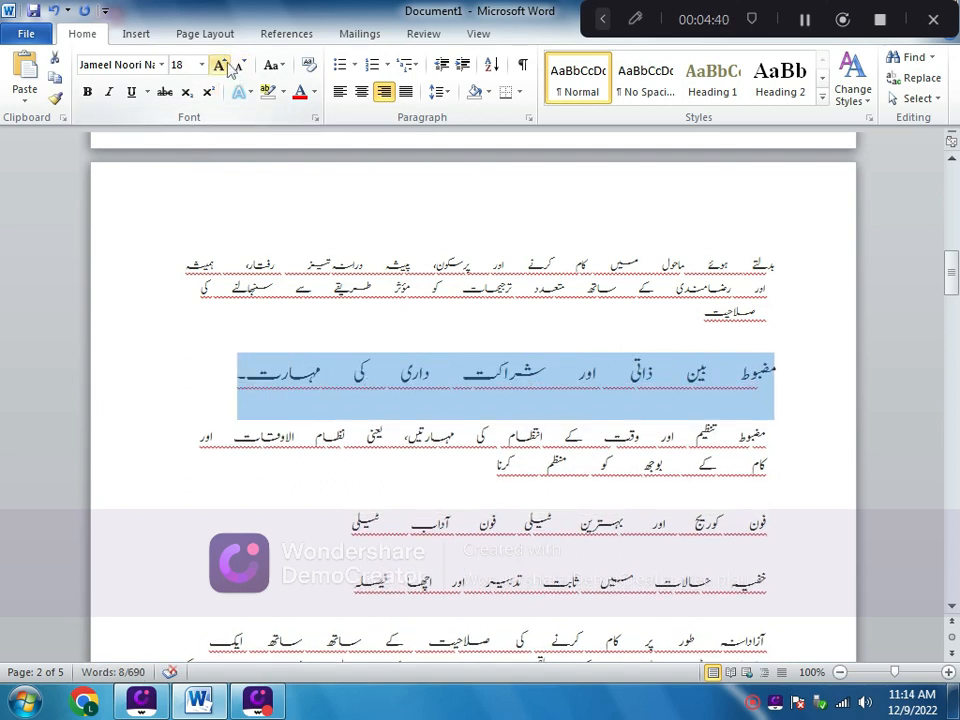
click(87, 91)
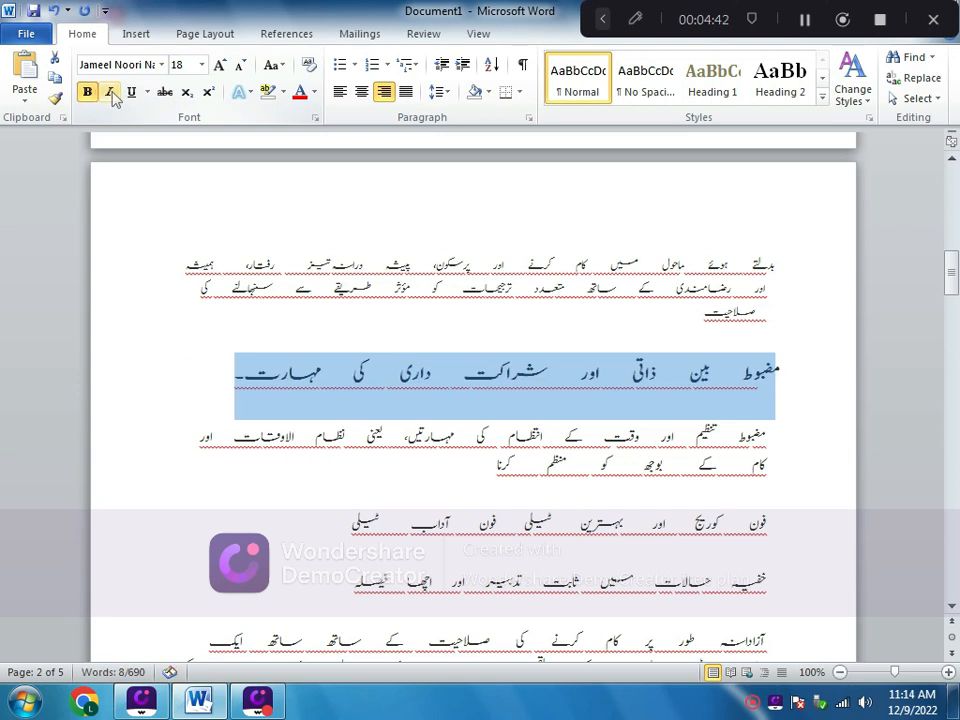
click(131, 92)
click(111, 92)
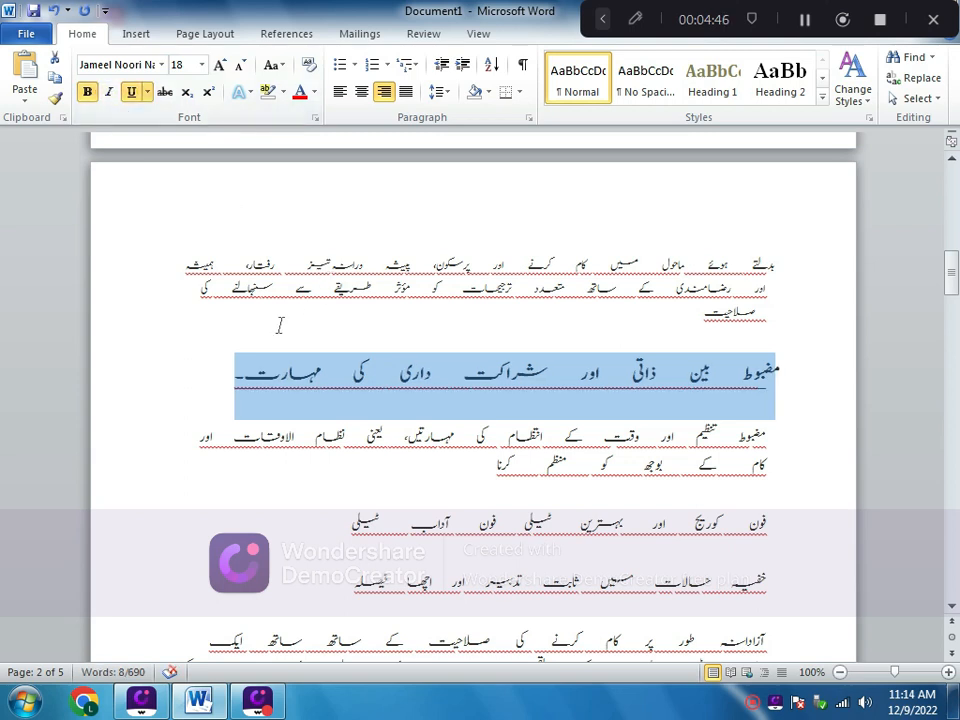
click(238, 328)
Review the formatting of the Urdu text through to the end of the document and back to its beginning.
scroll(260, 335, down, 3)
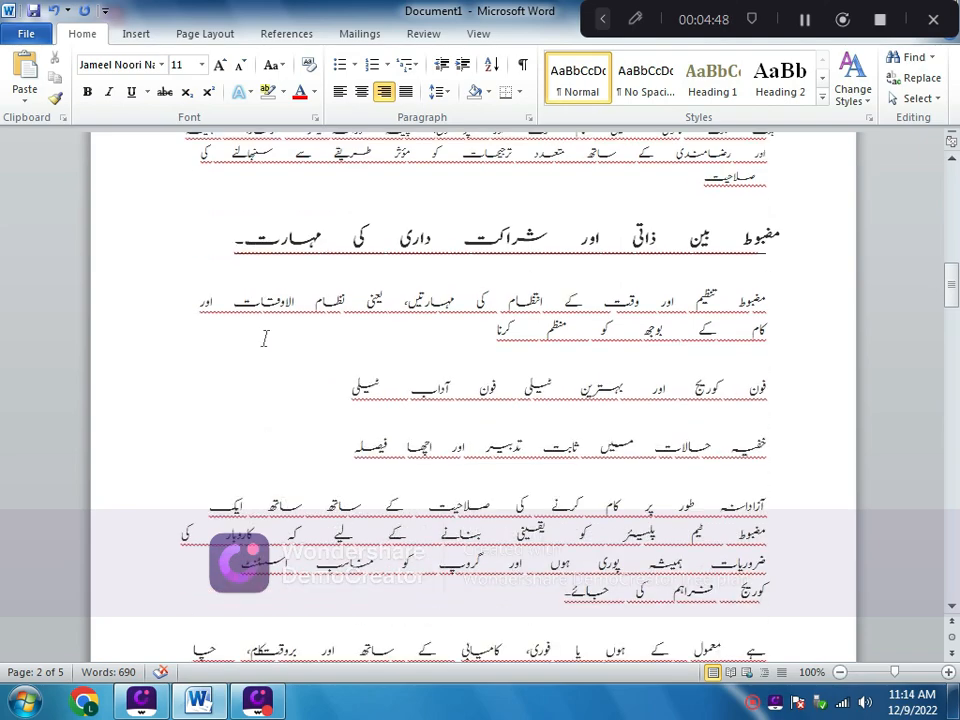
scroll(265, 338, down, 10)
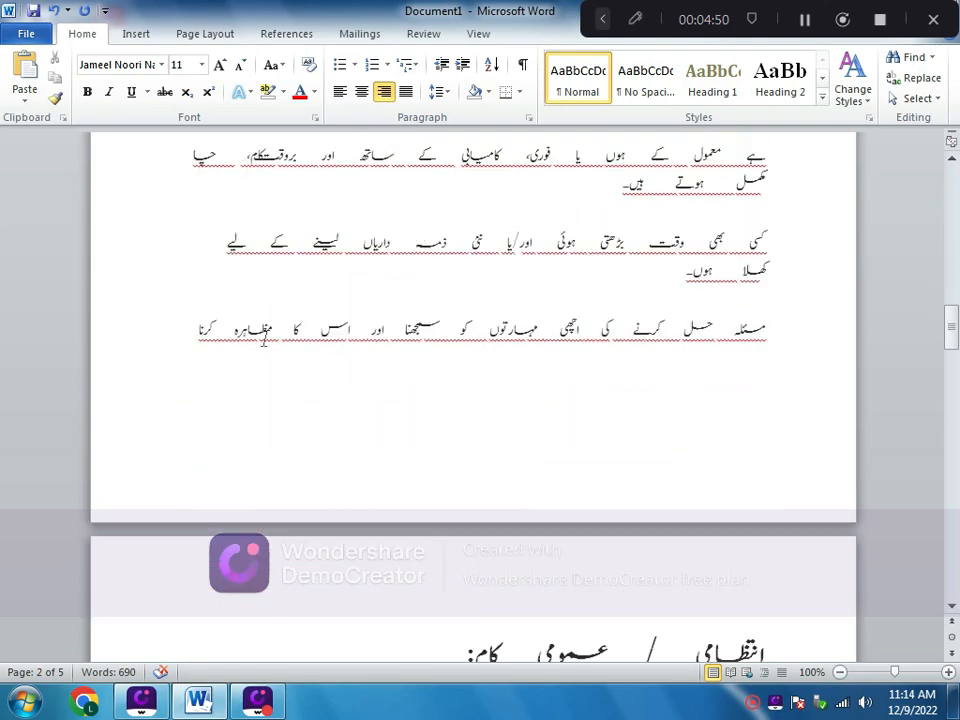
scroll(265, 338, down, 20)
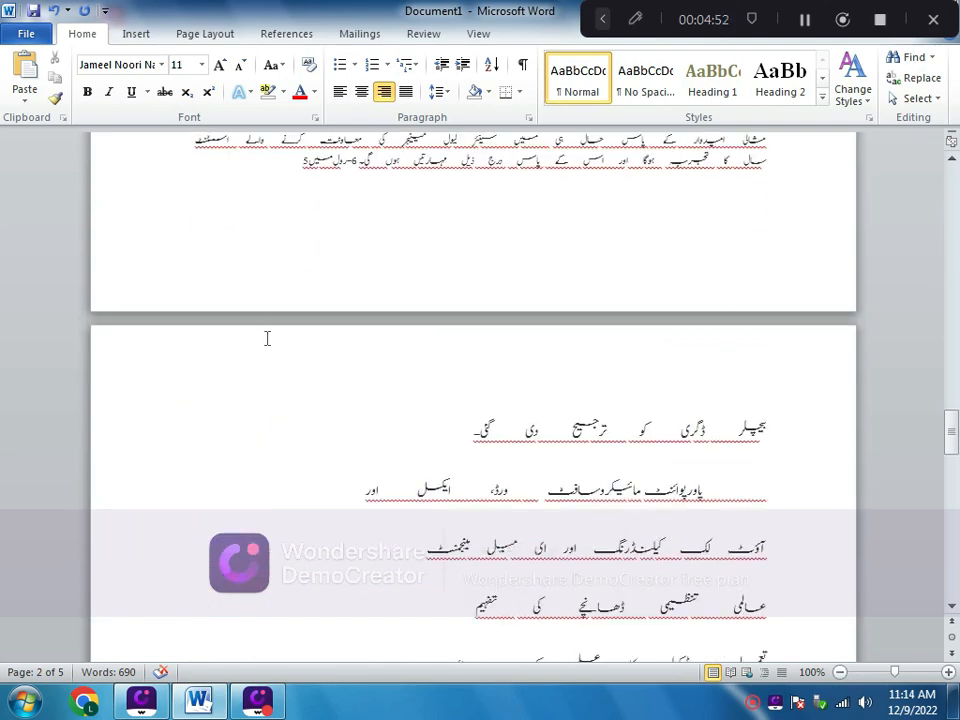
scroll(266, 338, down, 20)
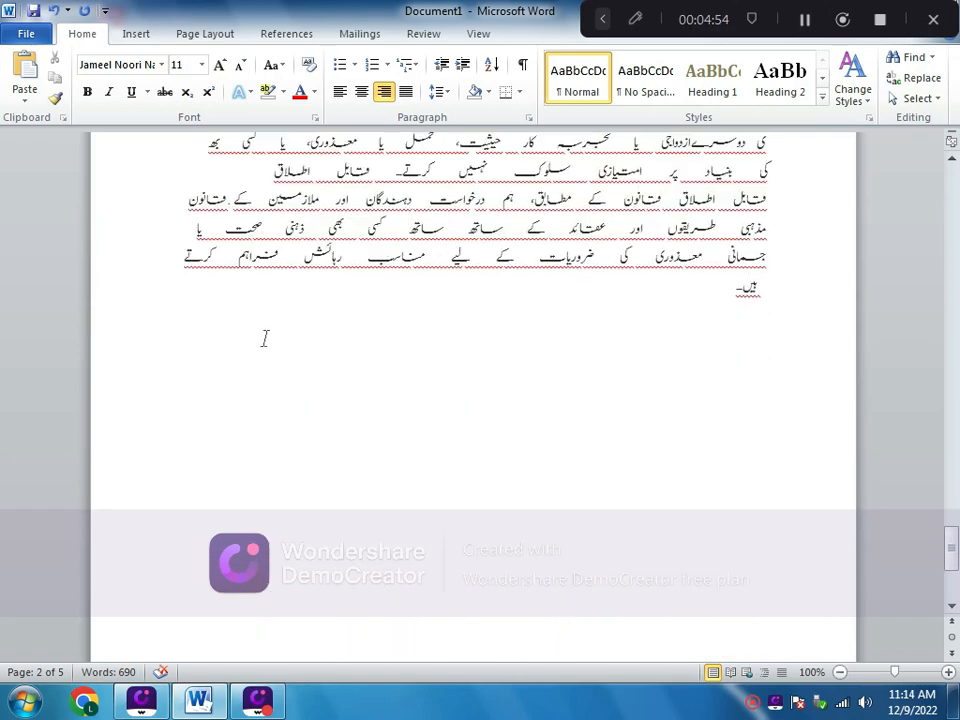
scroll(265, 338, up, 15)
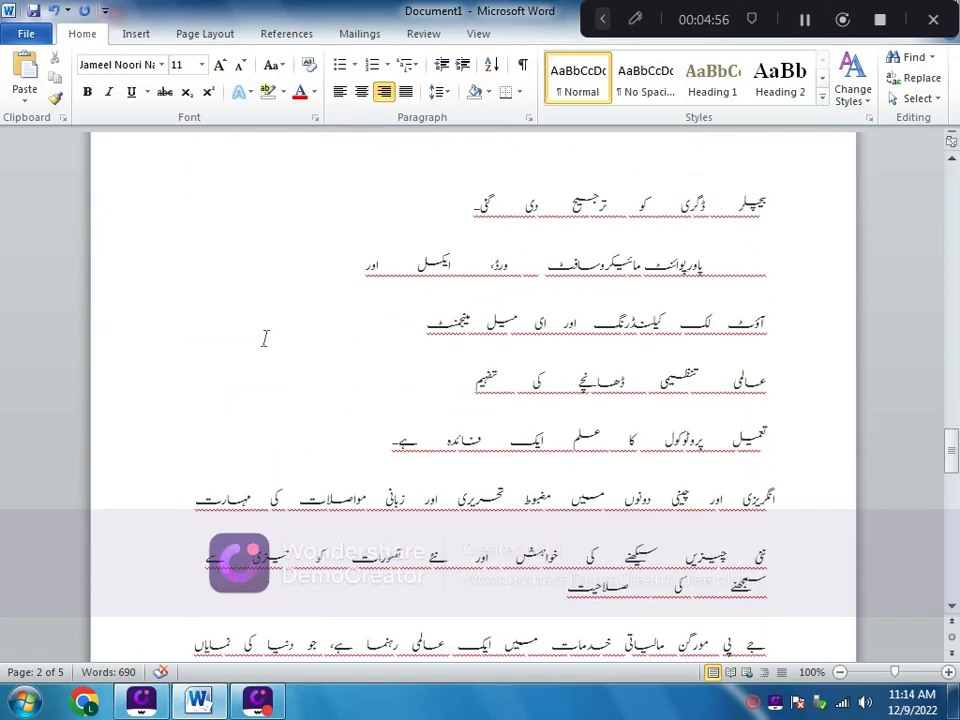
scroll(265, 338, up, 15)
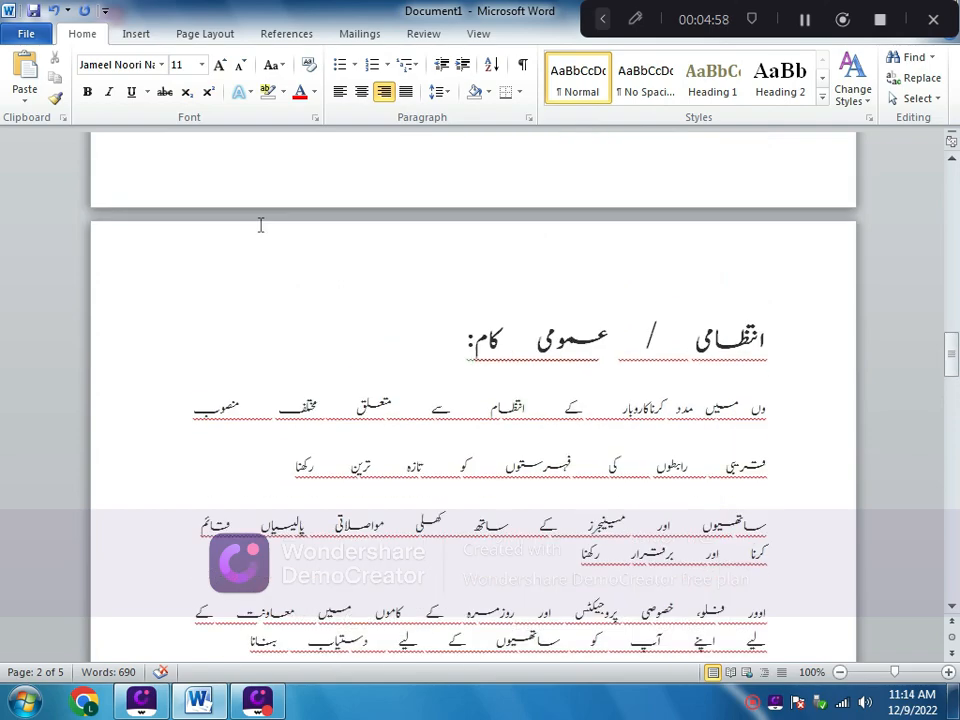
scroll(352, 440, up, 15)
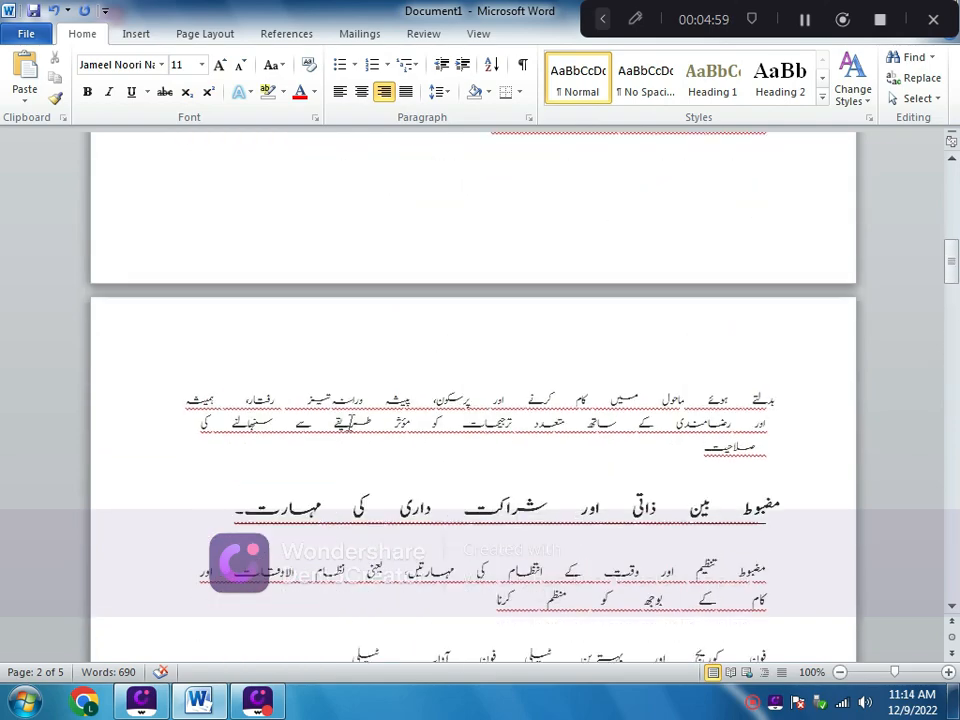
scroll(352, 422, up, 15)
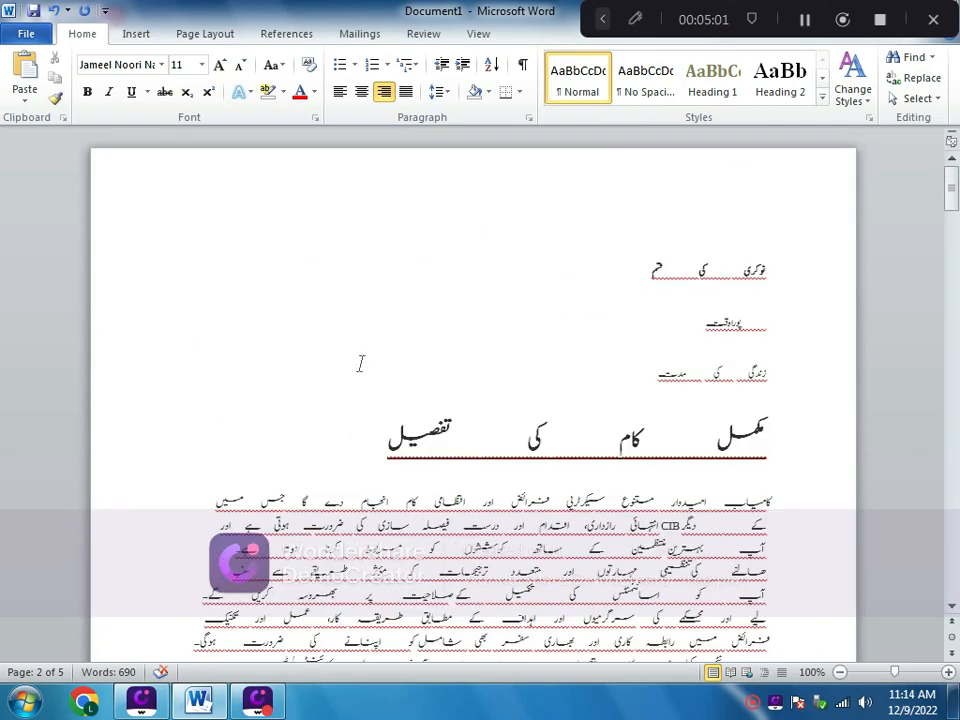
click(307, 193)
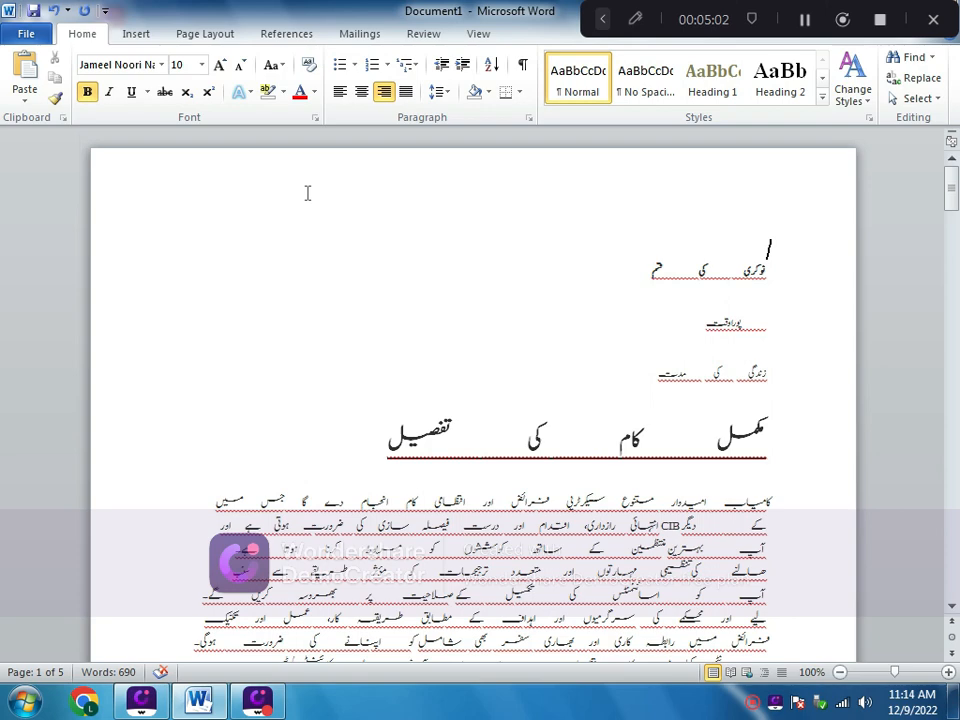
double_click(249, 181)
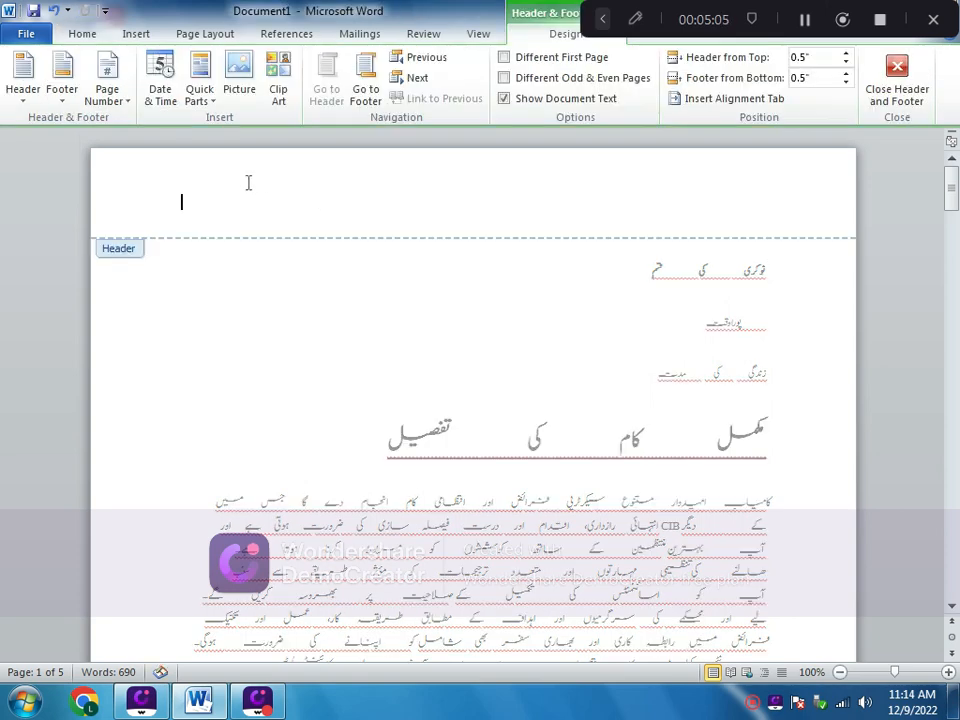
click(25, 88)
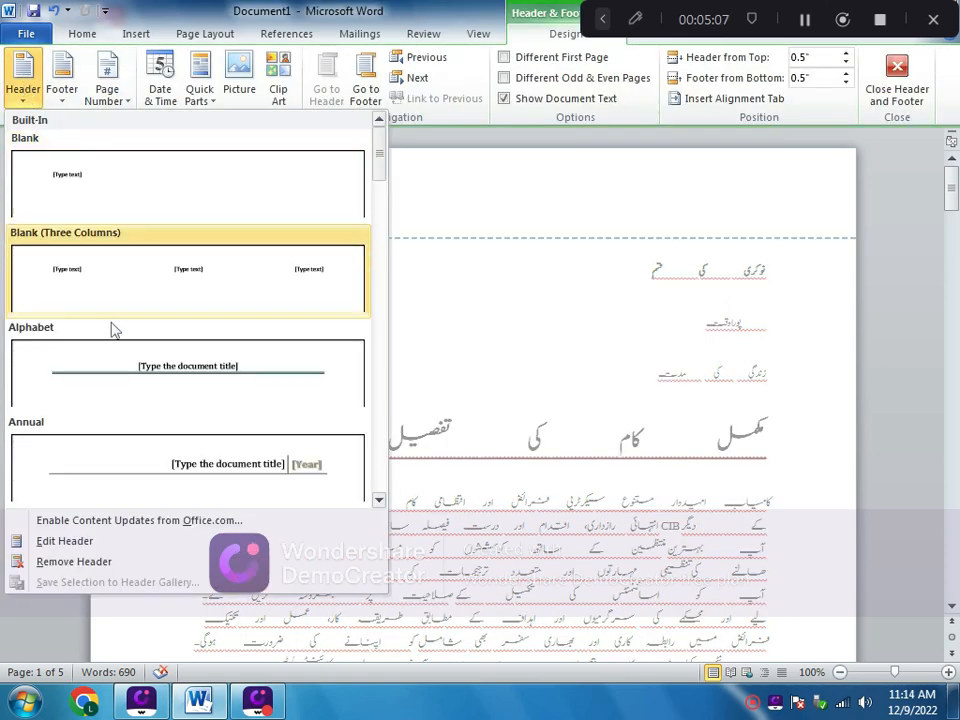
click(450, 290)
double_click(228, 321)
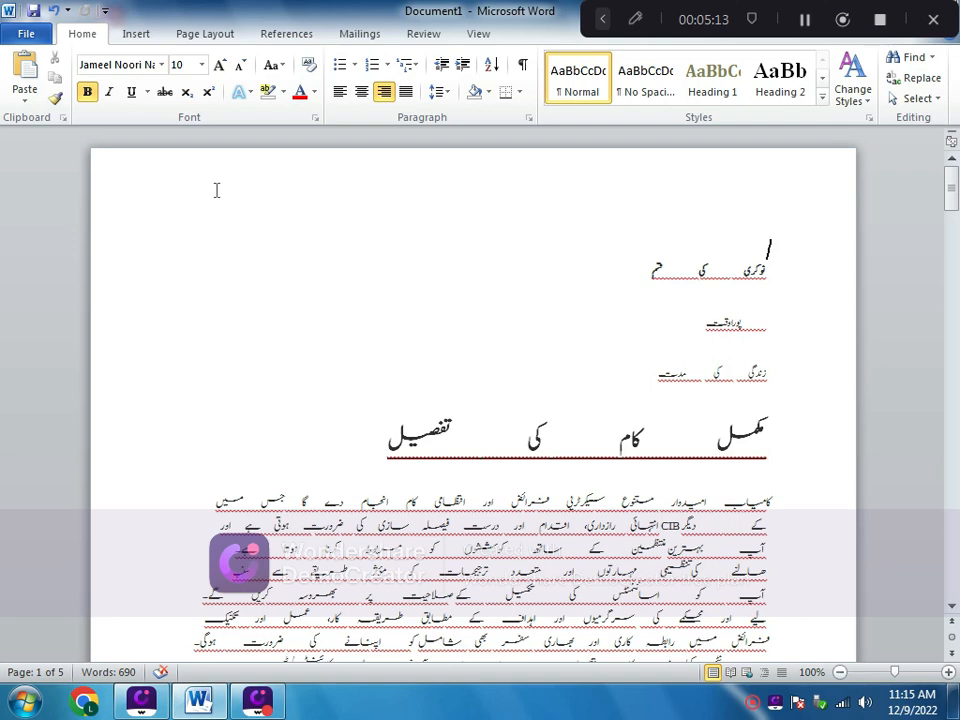
Open the first page's header for editing and show the built-in header designs.
double_click(138, 183)
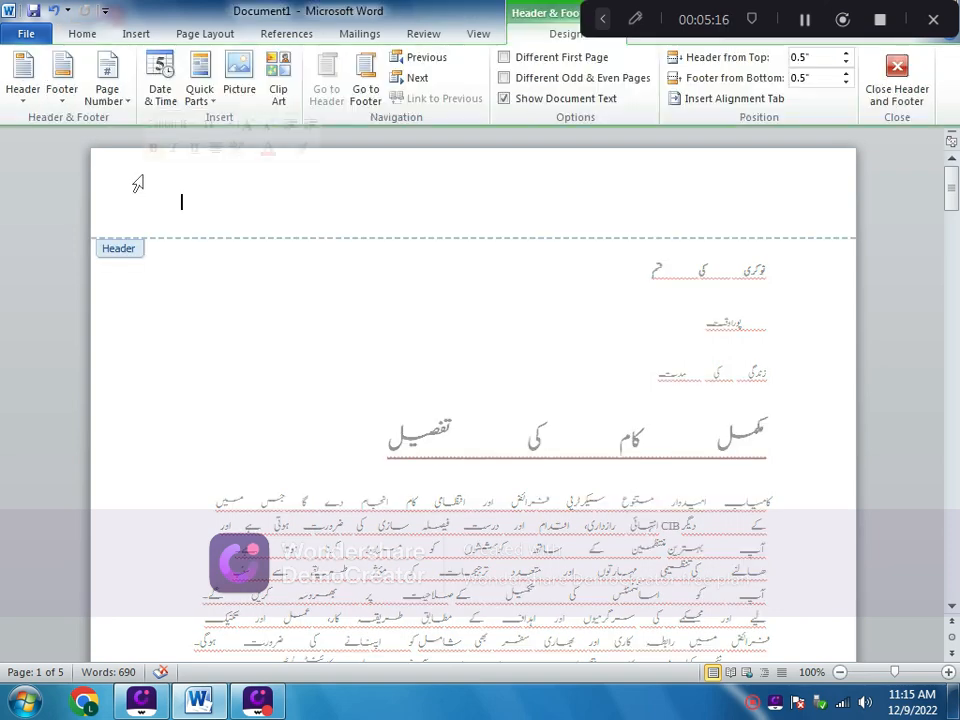
click(22, 98)
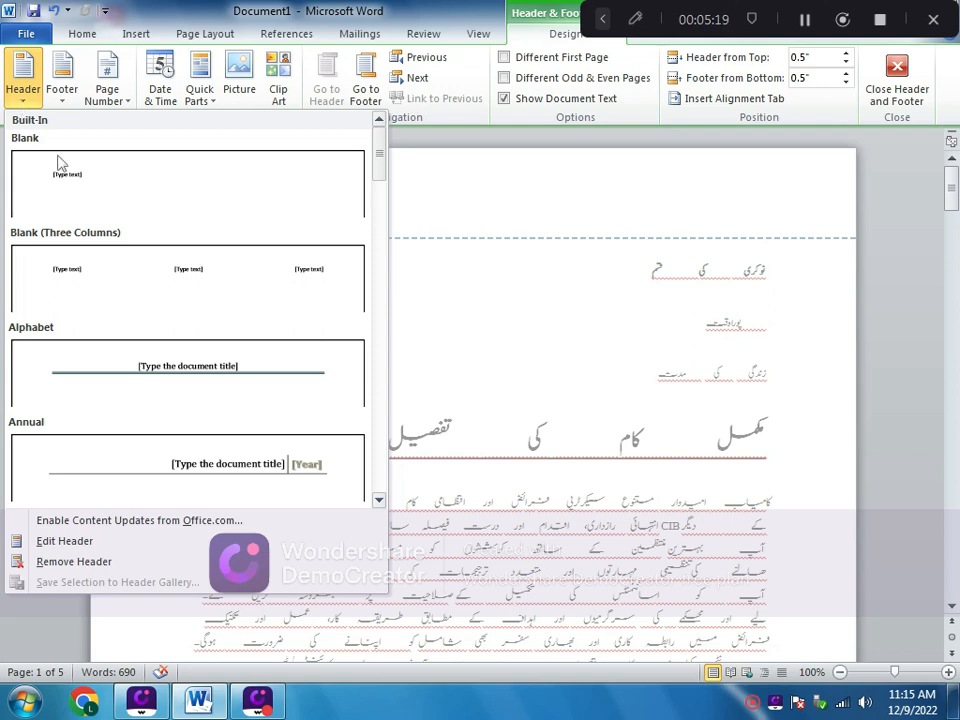
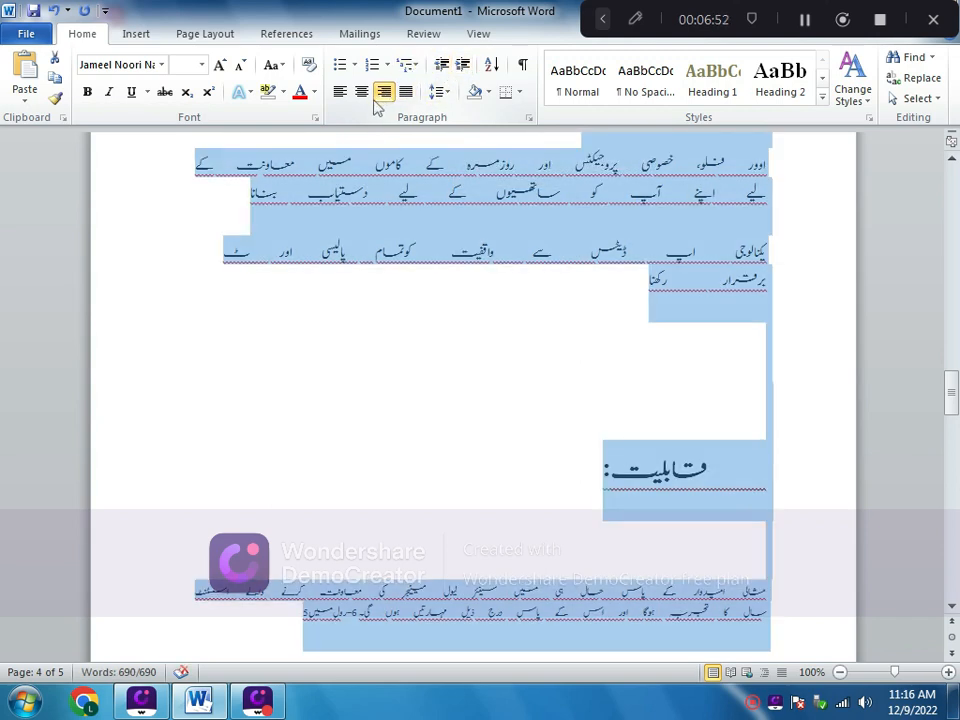
Justify the entire selected Urdu text and increase its left indent by one level.
click(405, 92)
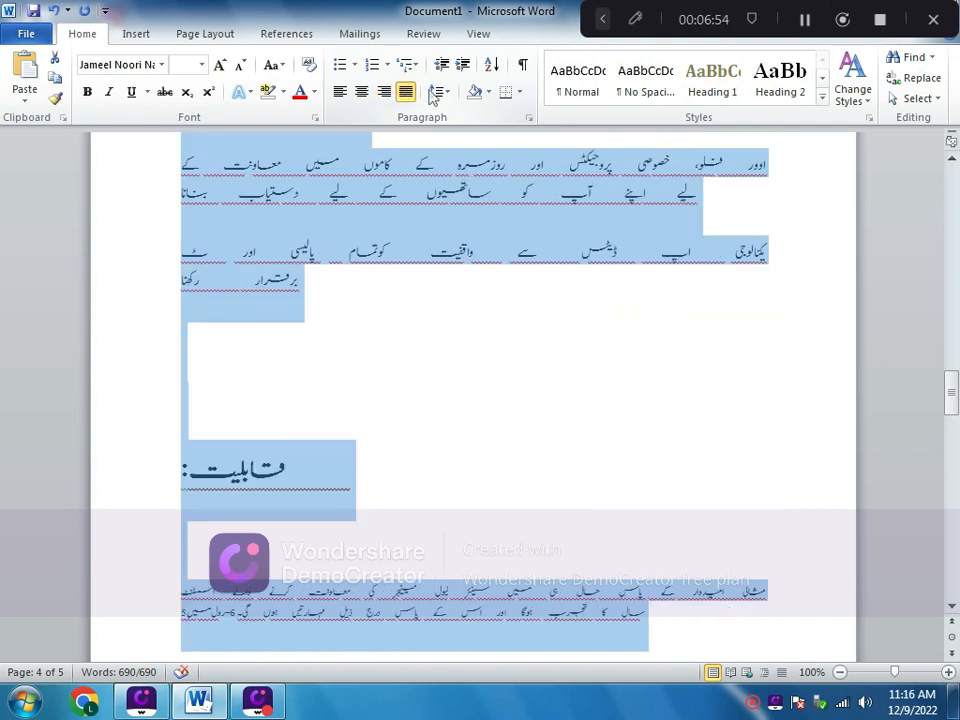
click(462, 65)
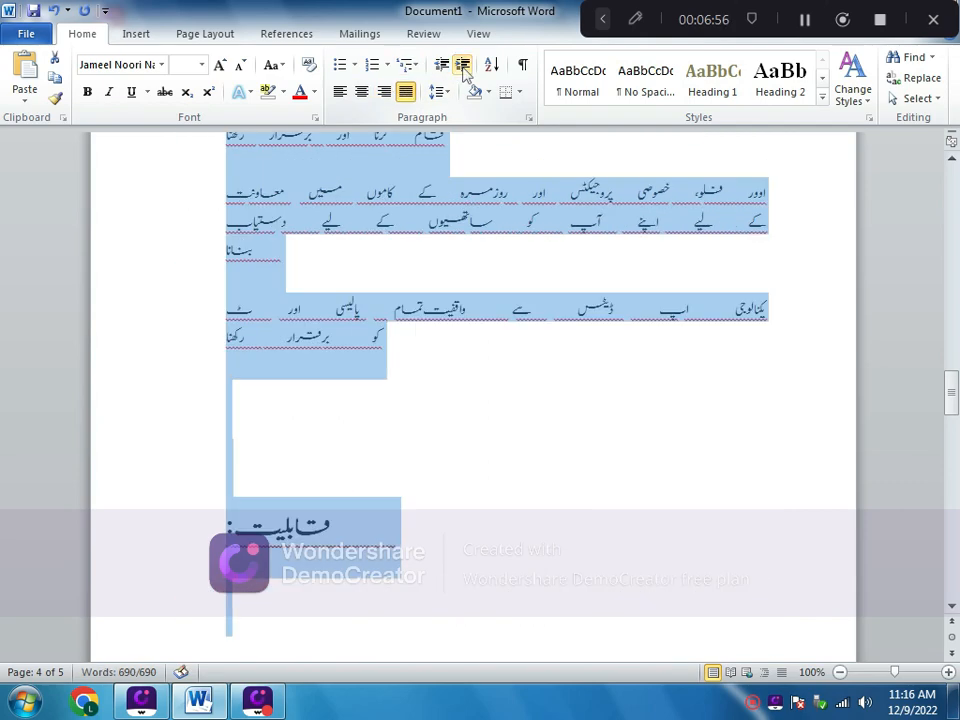
click(405, 413)
scroll(404, 405, up, 15)
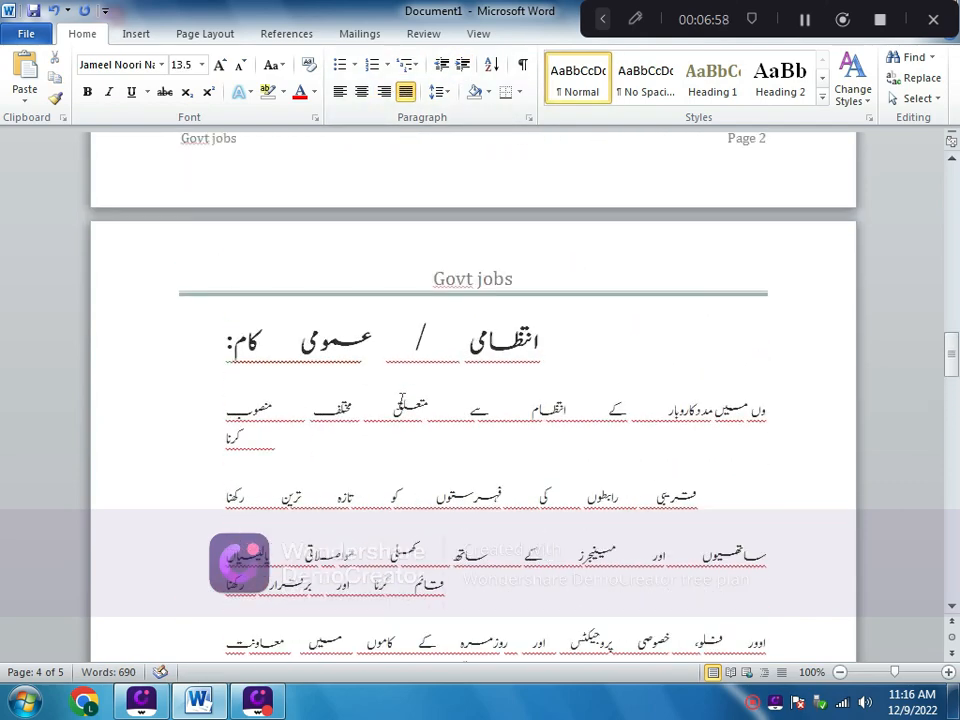
scroll(400, 395, up, 15)
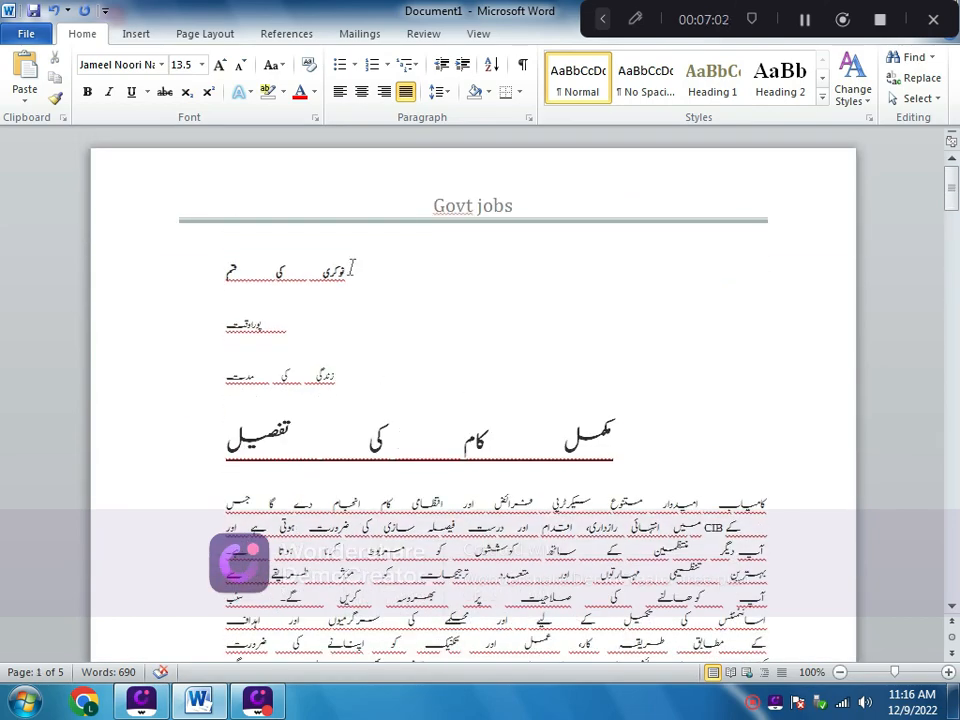
Examine the justified, indented Urdu text and the header and footer through to the last page and back.
drag(372, 297, 606, 360)
click(386, 348)
drag(200, 243, 203, 424)
scroll(437, 473, up, 5)
click(275, 426)
scroll(275, 427, up, 16)
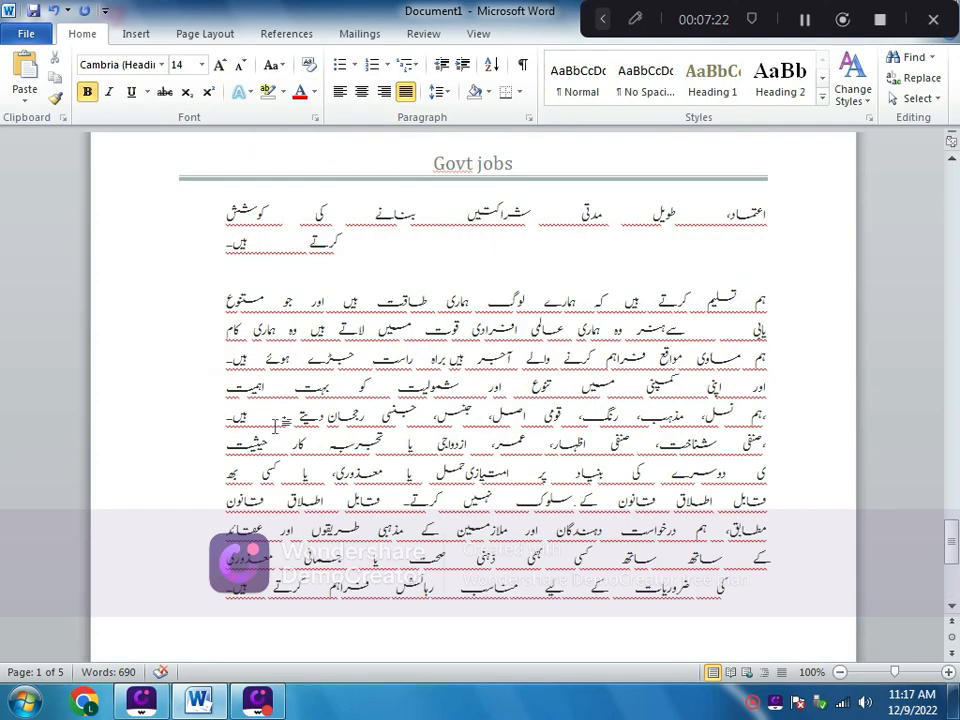
drag(957, 479, 953, 160)
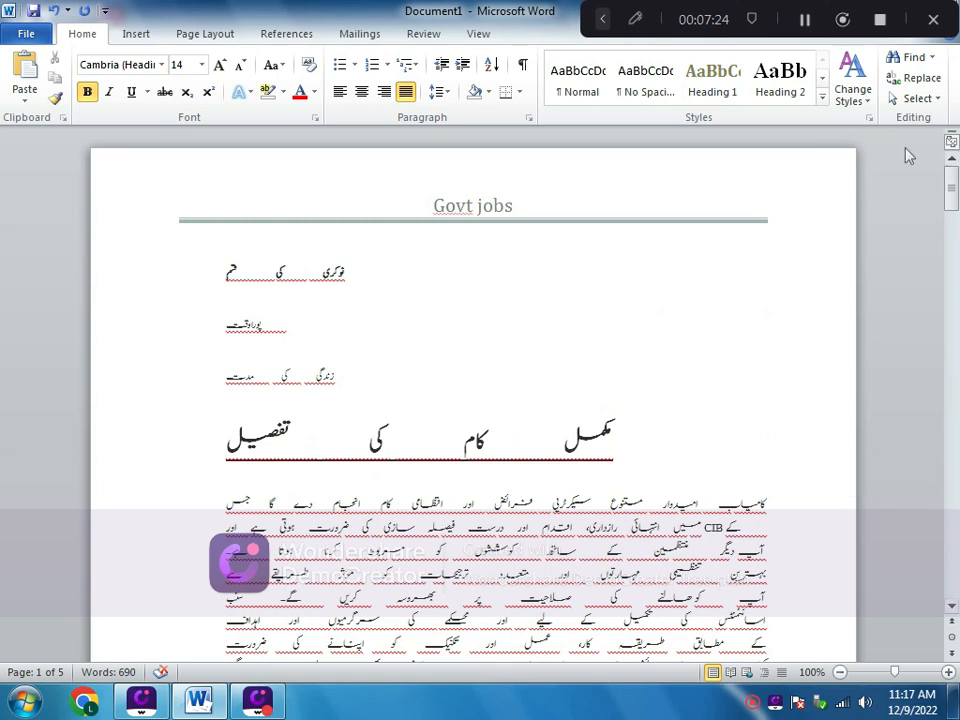
click(421, 331)
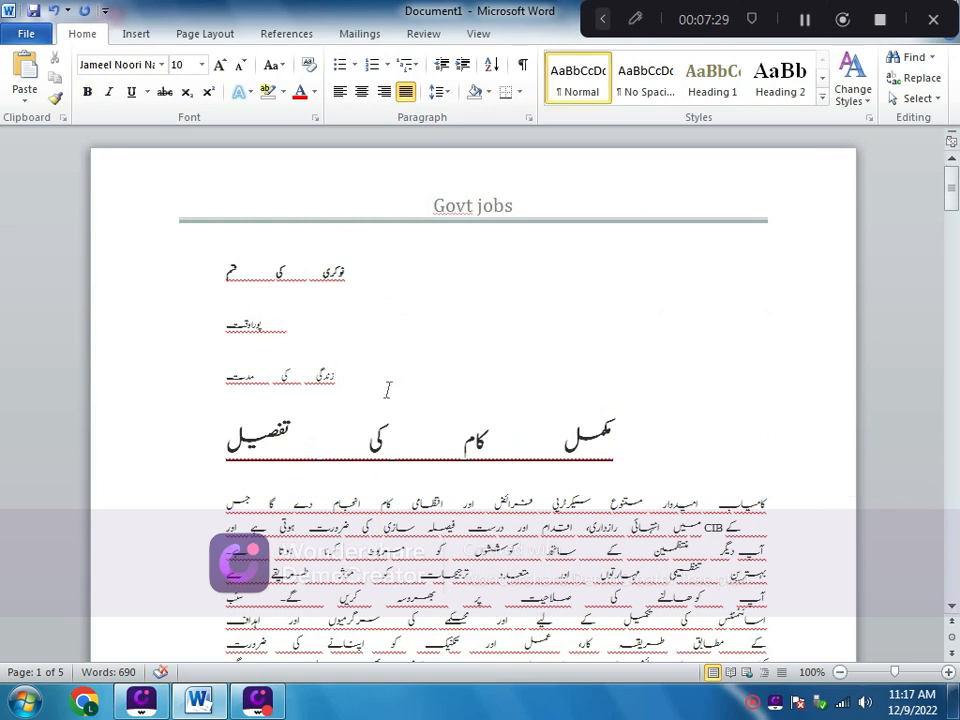
Apply the built-in DO NOT COPY 1 watermark to the document.
click(189, 37)
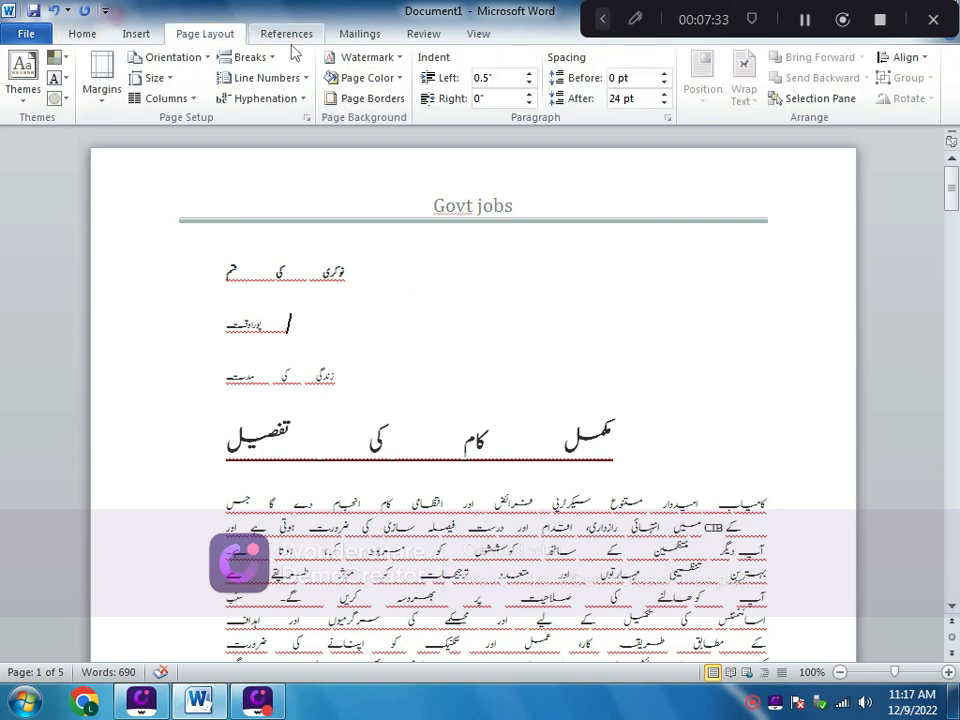
click(362, 57)
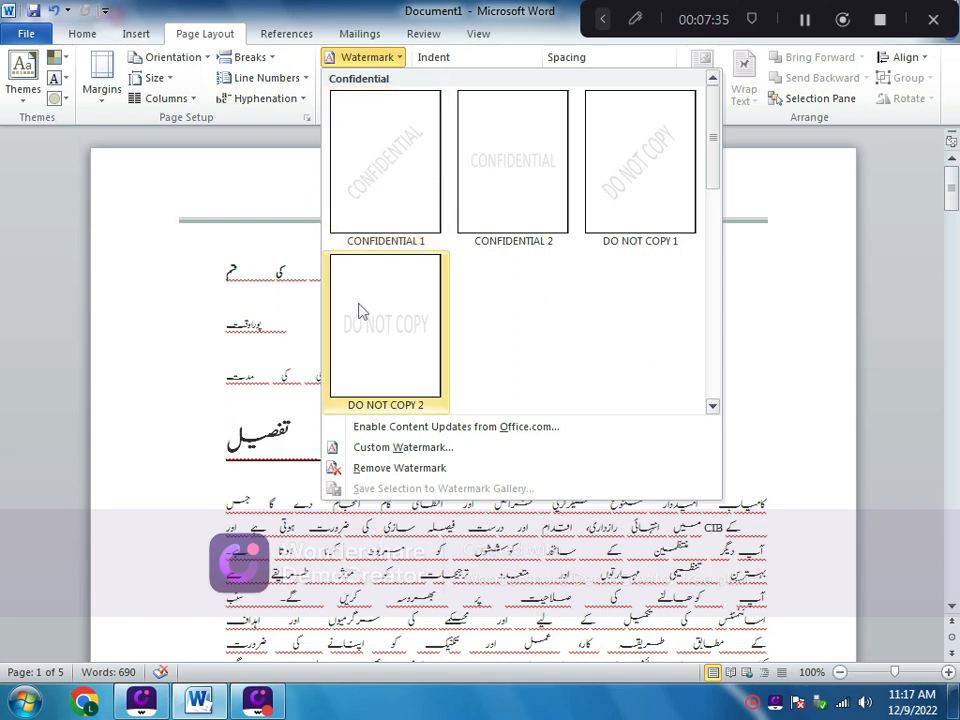
click(630, 205)
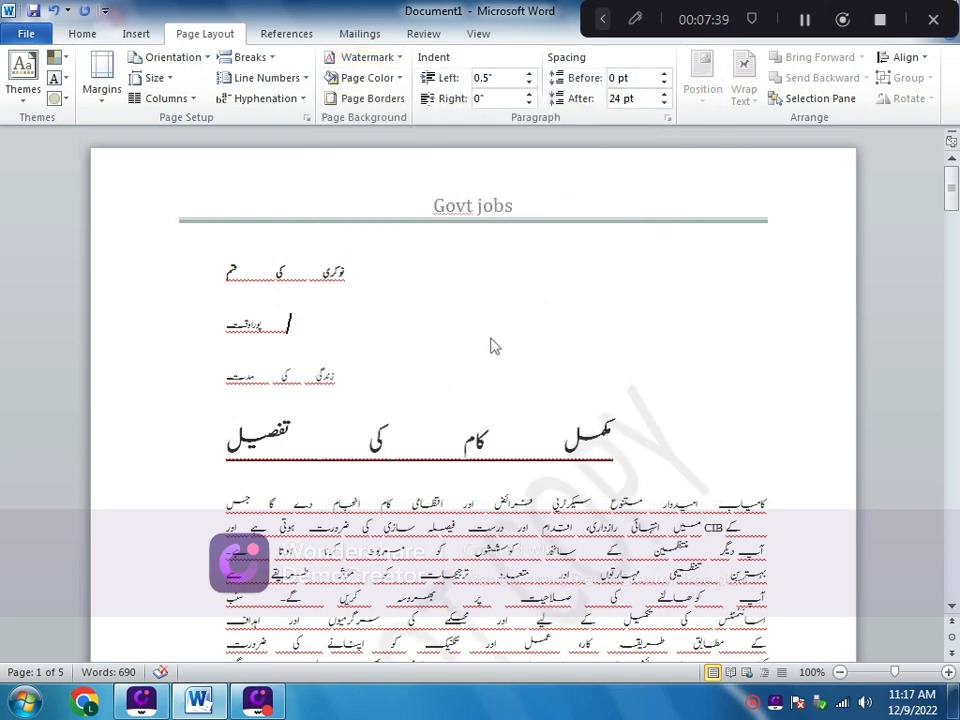
Check the watermark on every page through to the end of the document and back to the first page.
scroll(490, 346, down, 20)
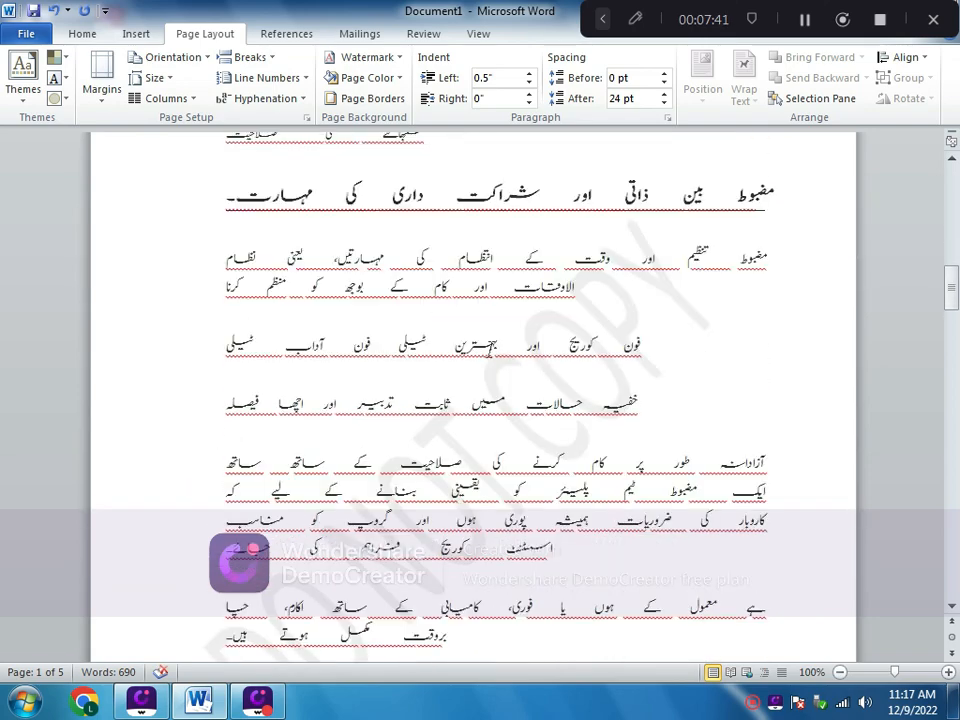
scroll(490, 346, down, 20)
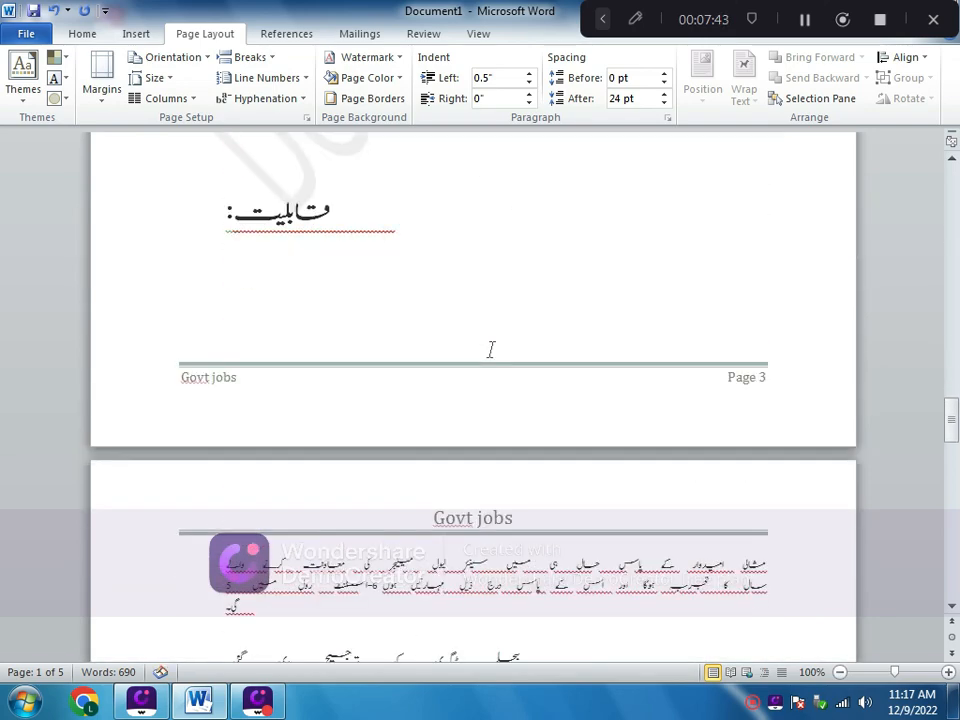
scroll(490, 349, down, 20)
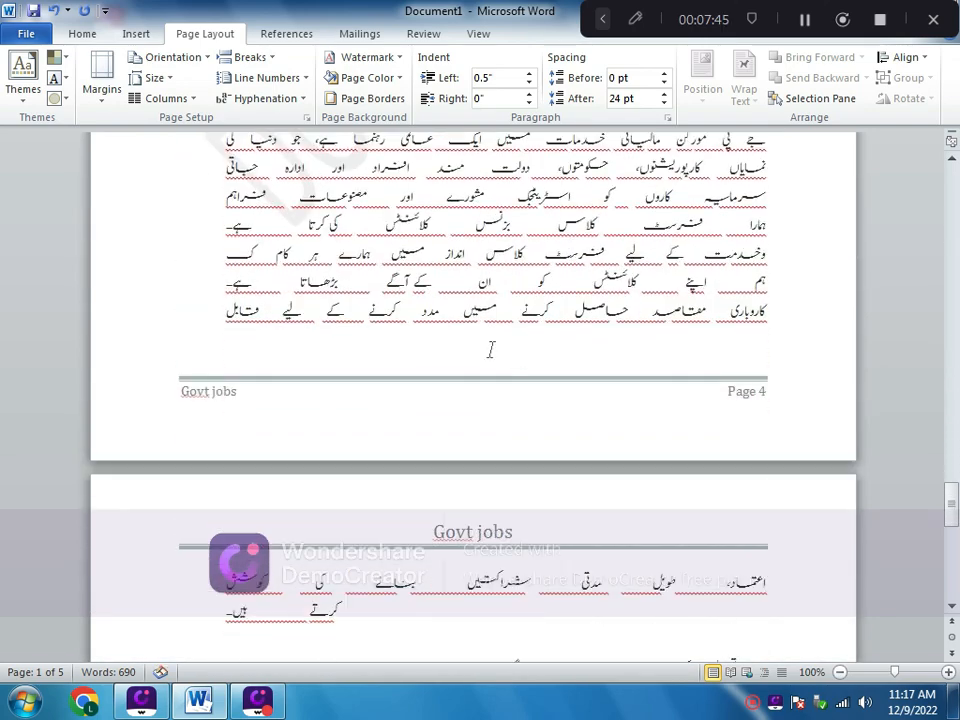
scroll(490, 349, down, 10)
scroll(493, 349, down, 6)
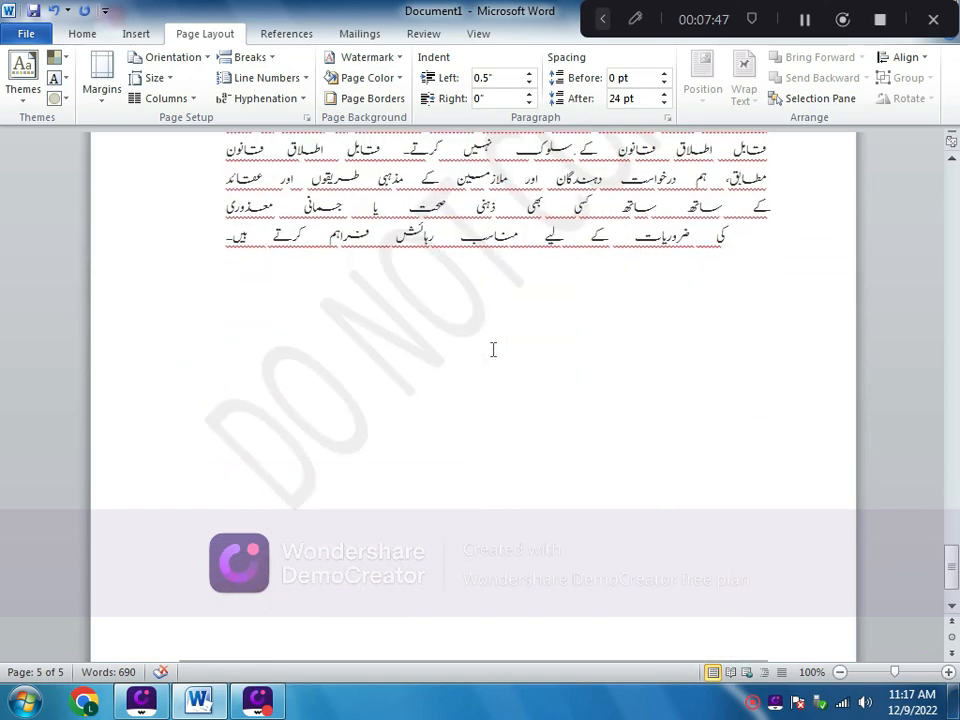
scroll(493, 349, up, 20)
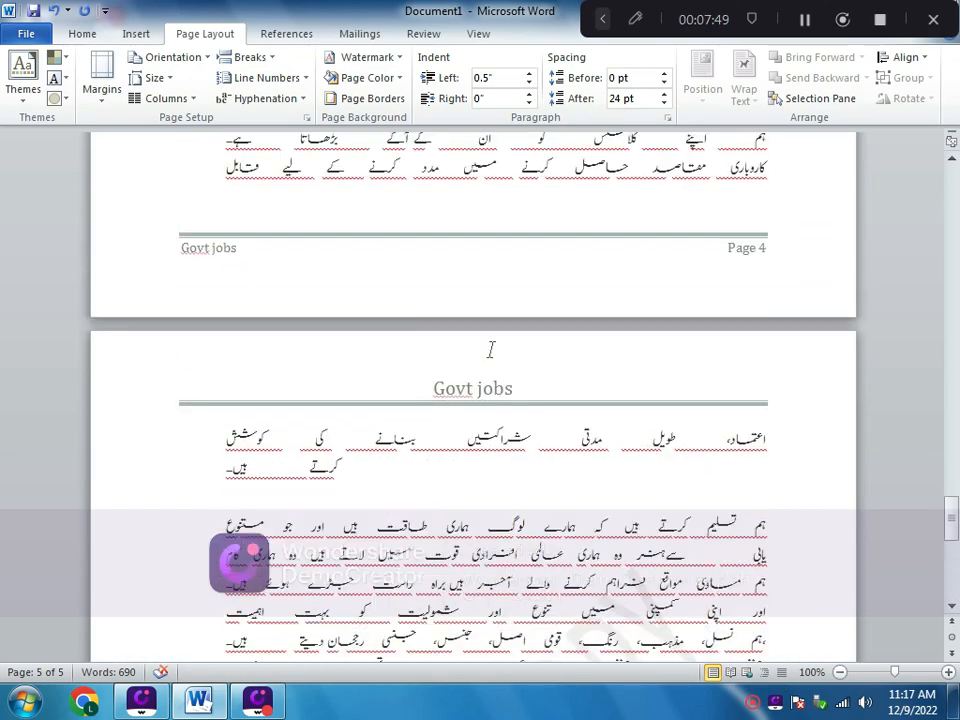
scroll(490, 349, up, 20)
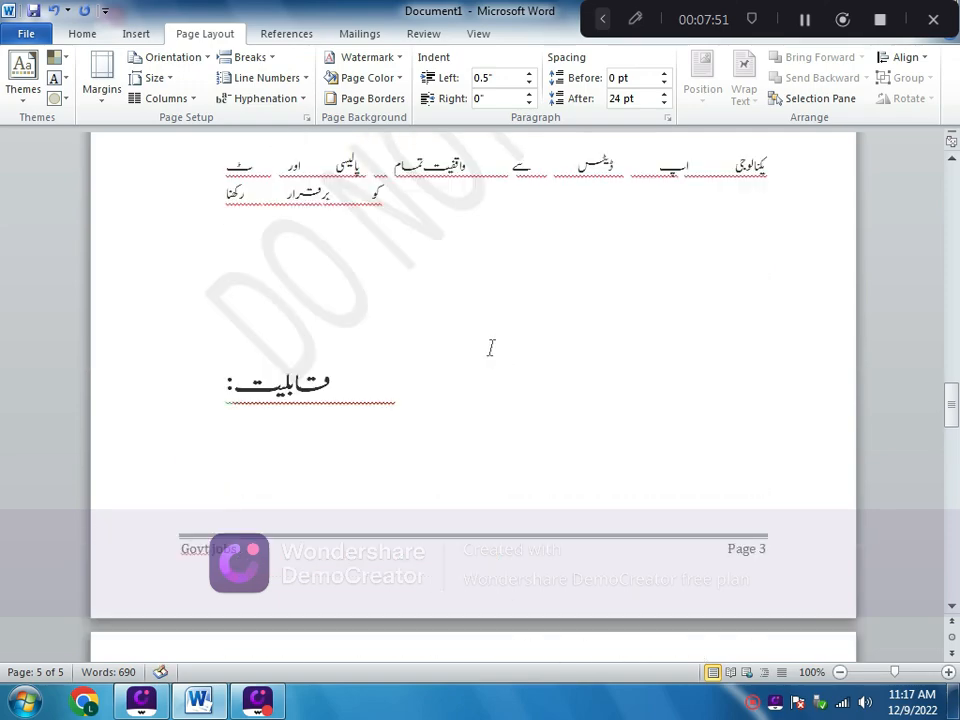
scroll(490, 347, up, 20)
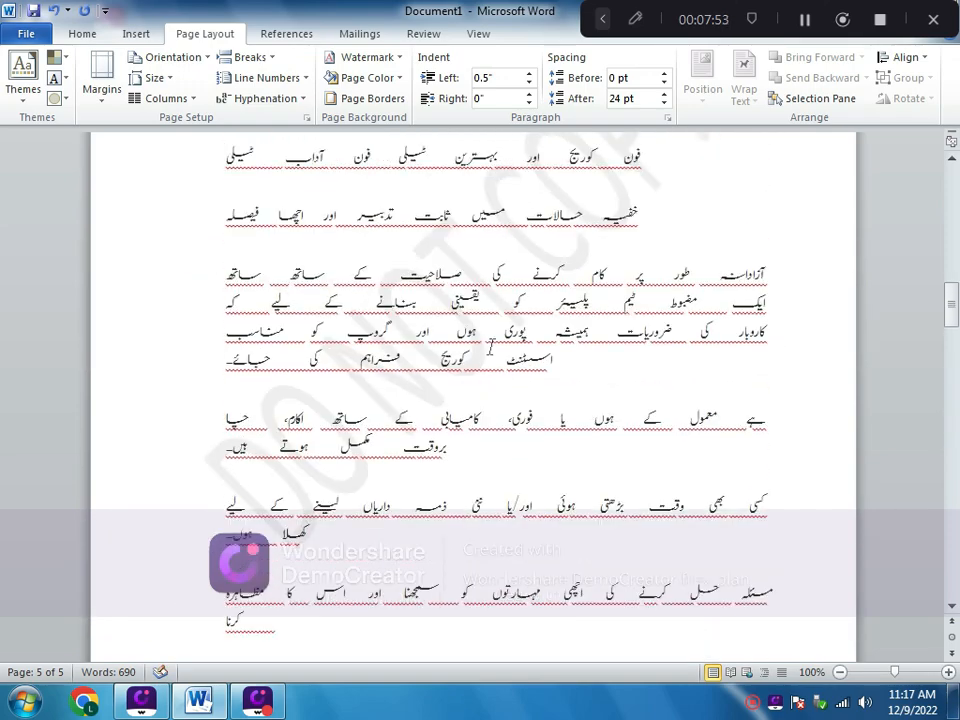
scroll(493, 344, up, 15)
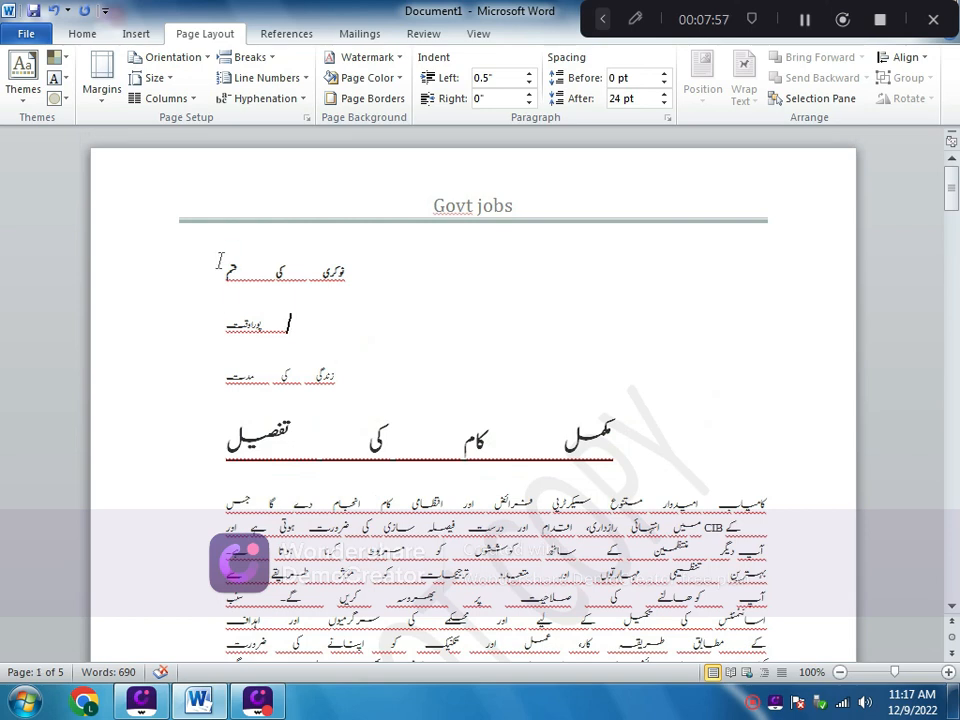
Set the page color to the pale tan theme color, the third base swatch, and check it on the following pages.
drag(218, 261, 360, 388)
click(357, 380)
click(398, 79)
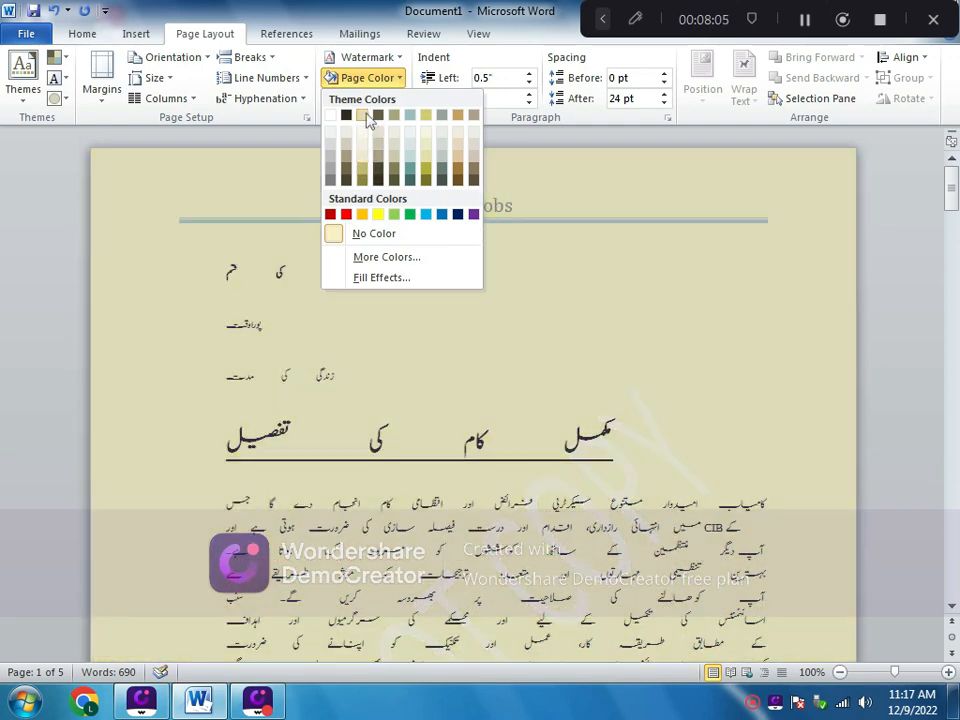
click(366, 117)
scroll(461, 340, down, 20)
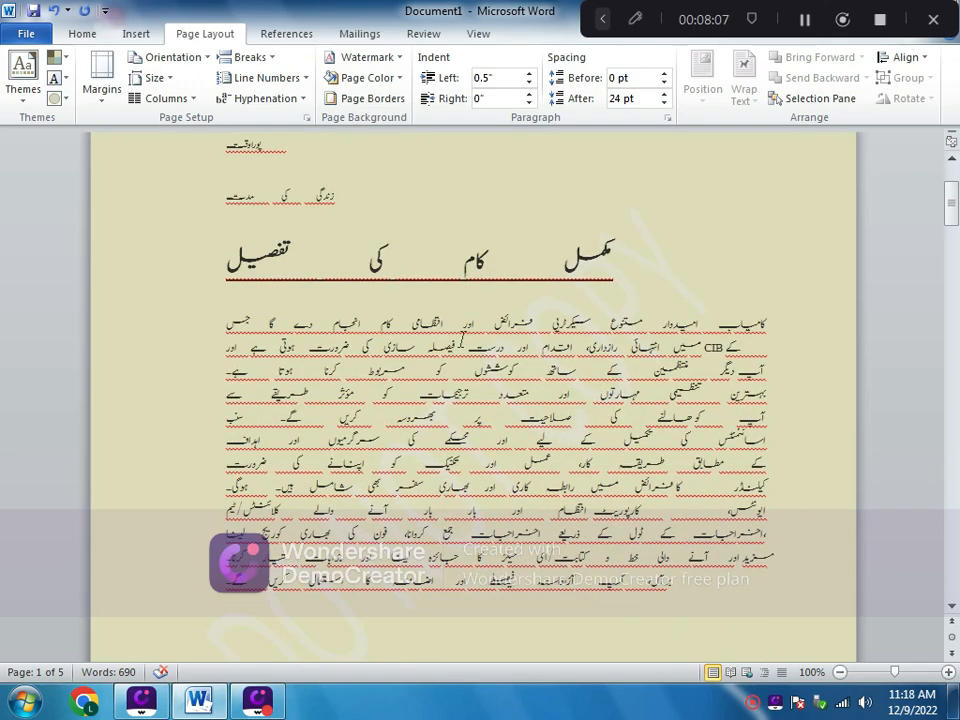
scroll(461, 338, down, 10)
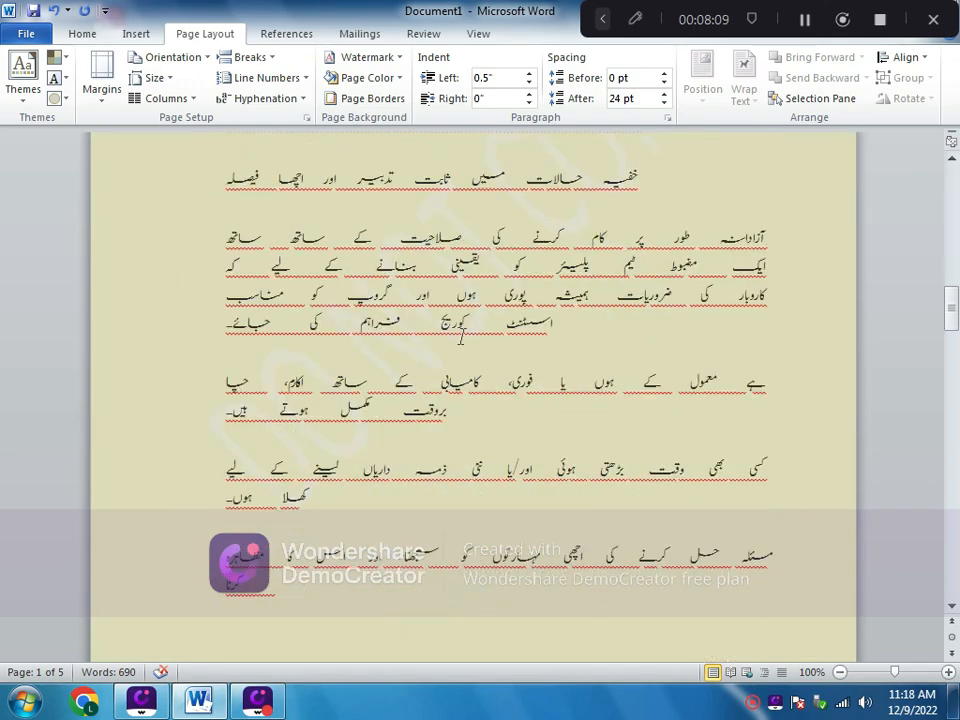
scroll(461, 335, up, 8)
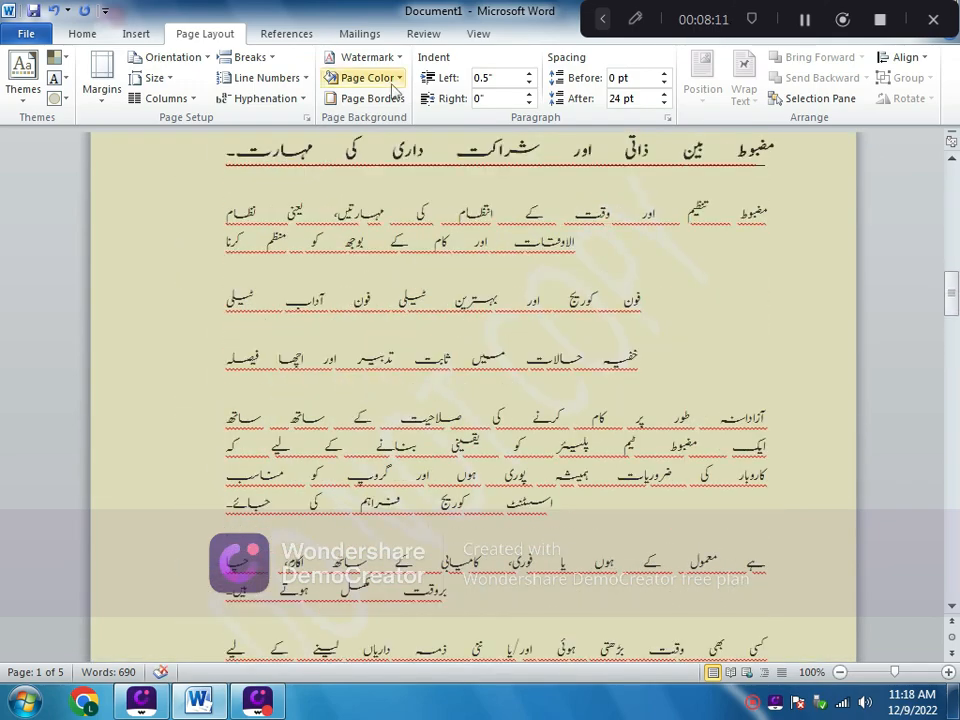
Add a Box page border with a ½ pt solid line to the whole document and check it across the pages.
click(392, 98)
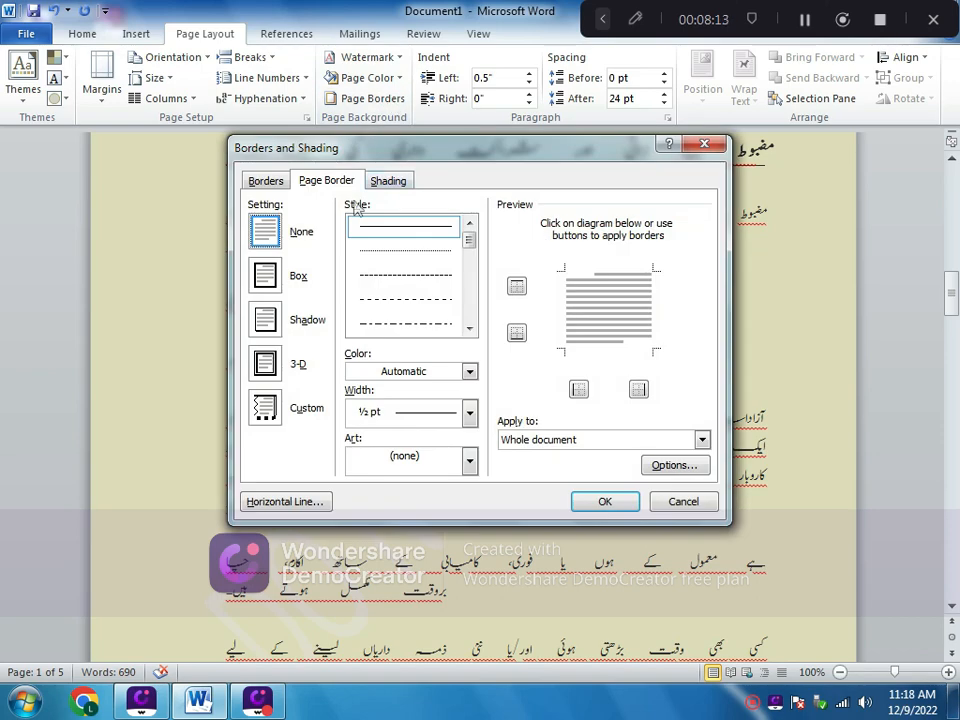
click(266, 277)
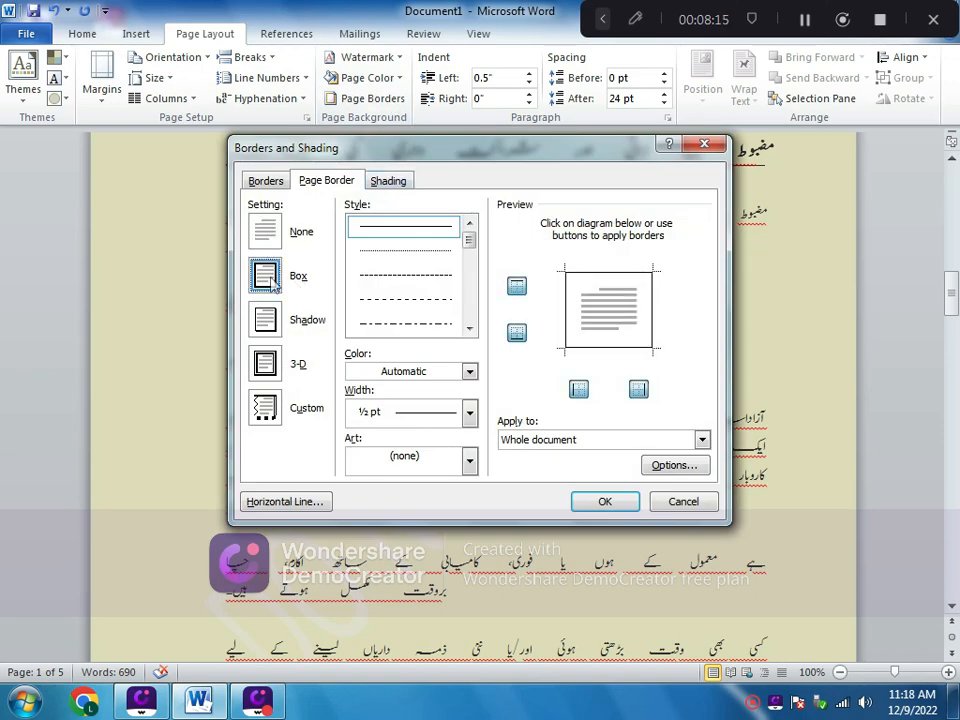
click(605, 501)
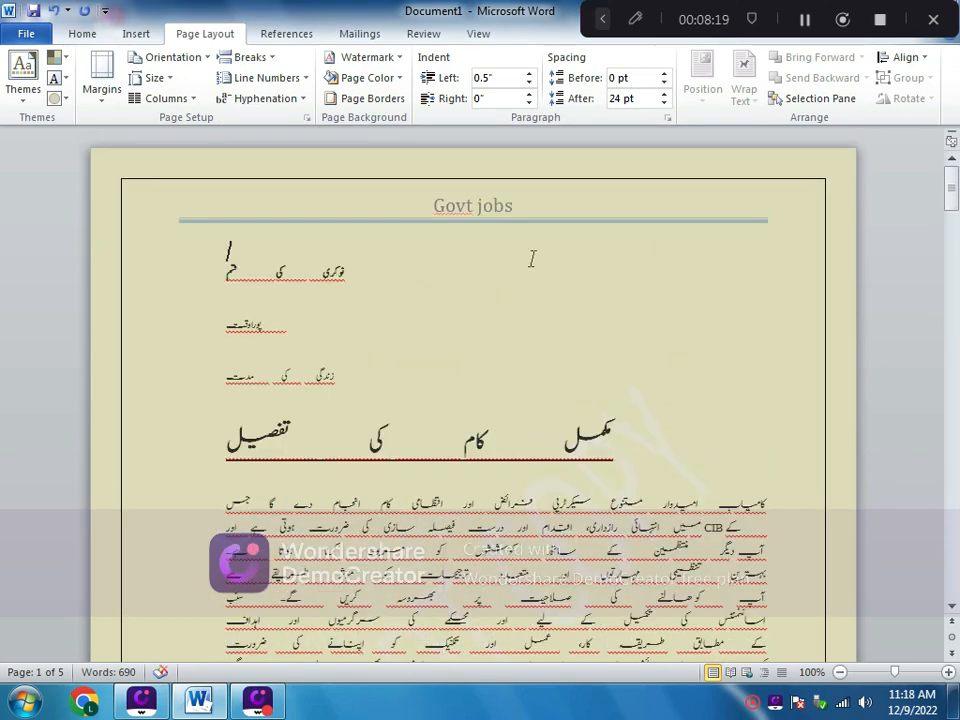
scroll(532, 258, down, 15)
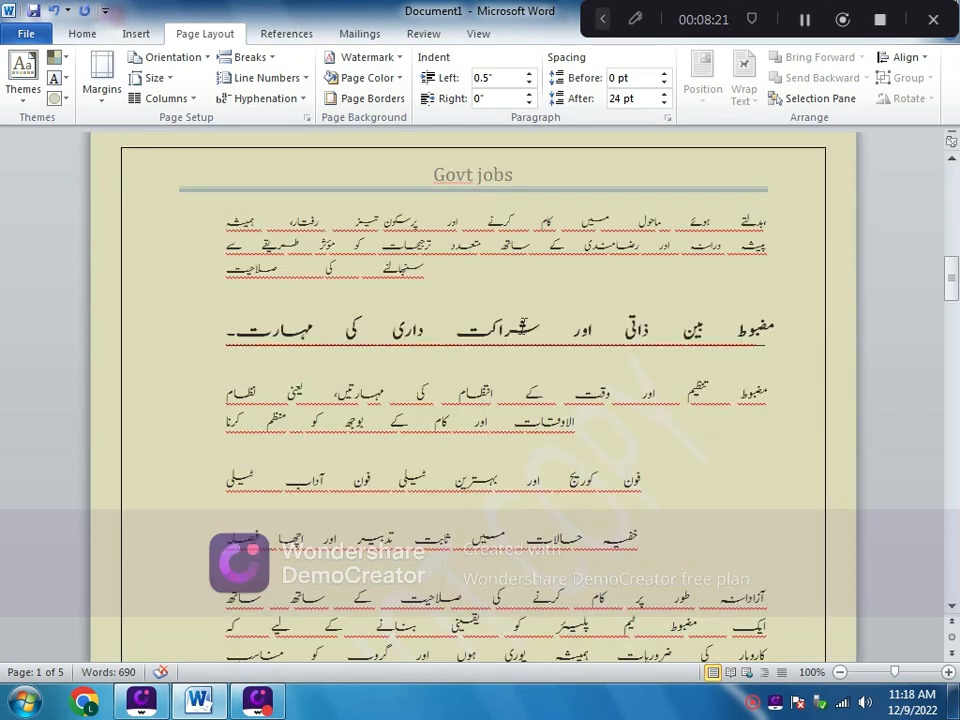
scroll(522, 326, down, 15)
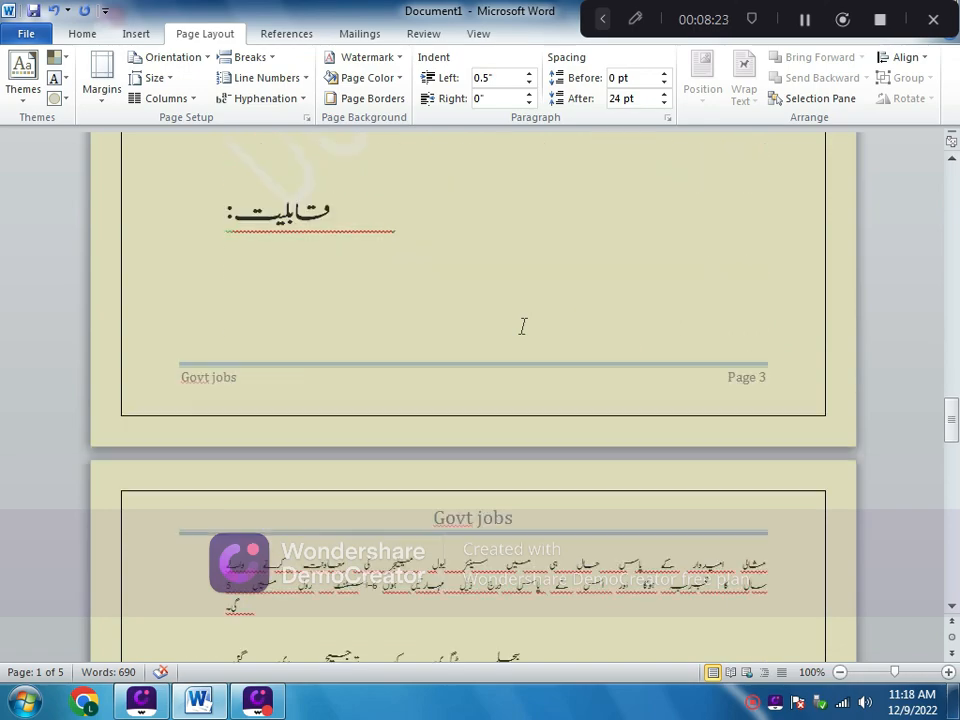
scroll(522, 326, down, 15)
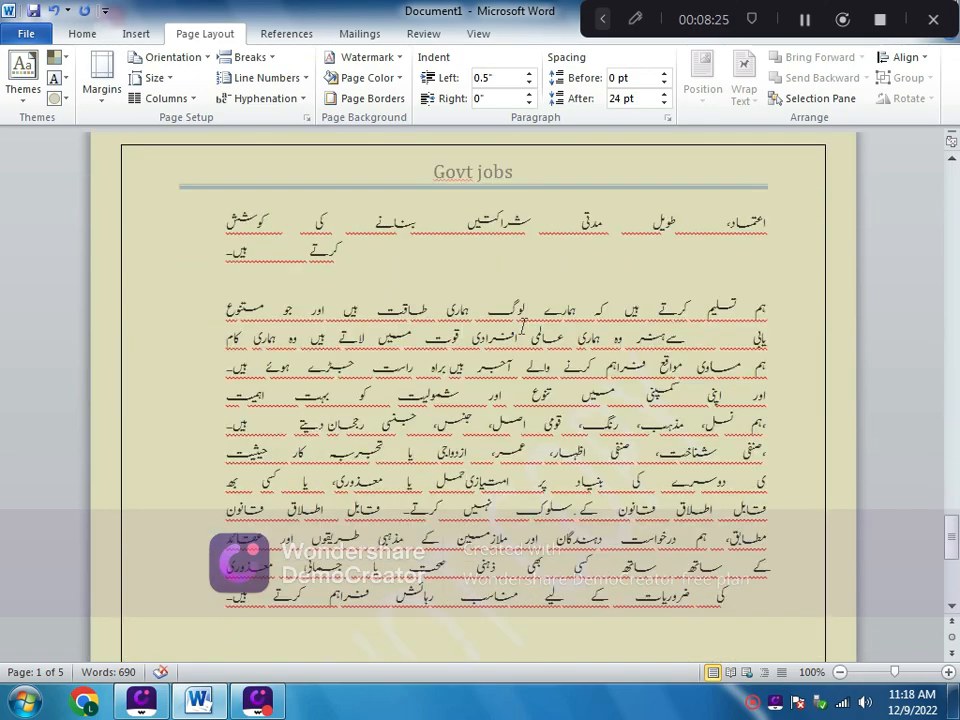
Right-align all the Urdu body text from the end of page 5 up to the start of page 1.
scroll(522, 326, down, 5)
scroll(523, 326, up, 4)
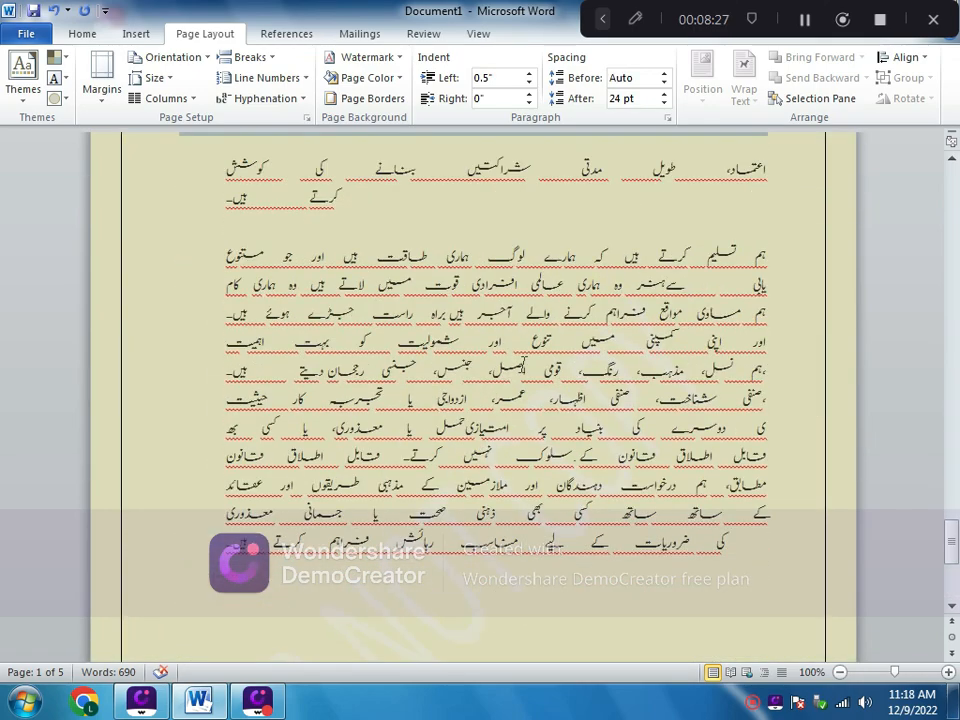
click(80, 36)
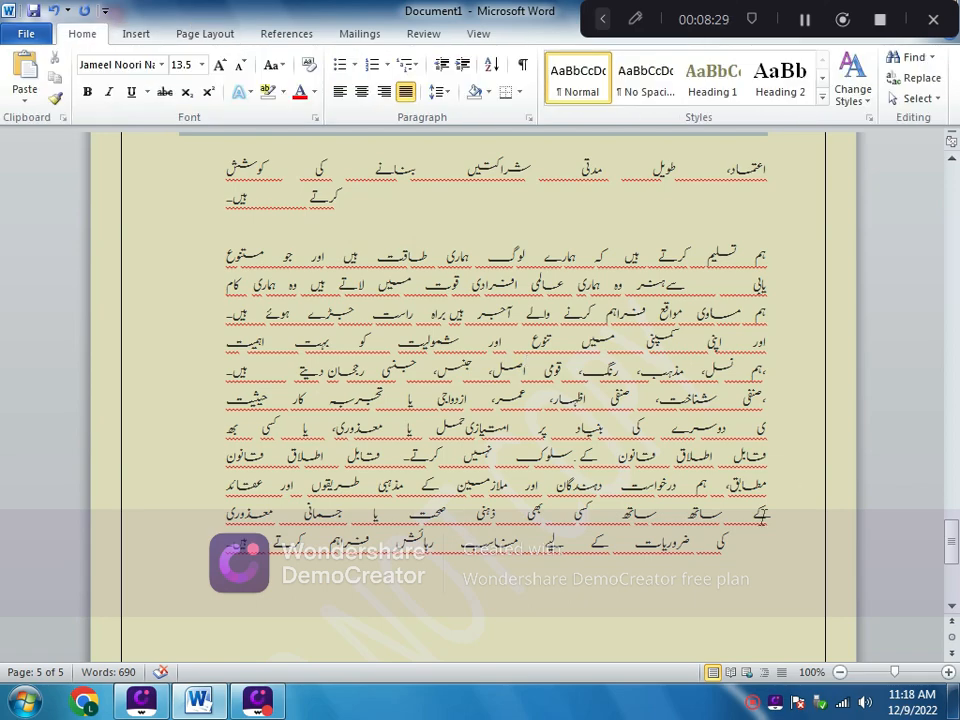
drag(757, 558, 258, 65)
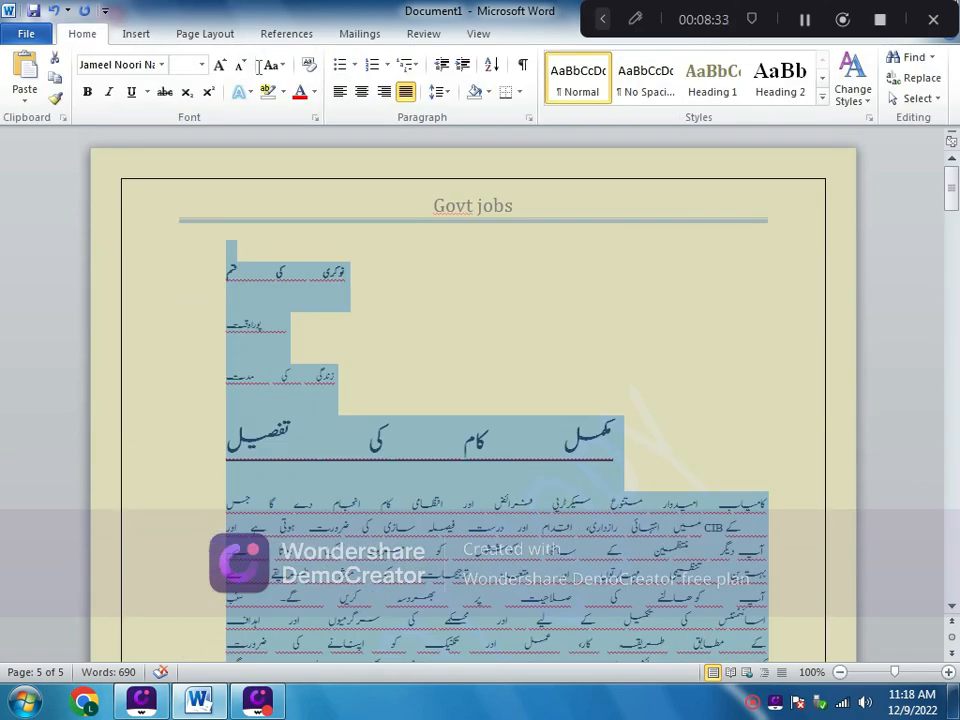
click(384, 91)
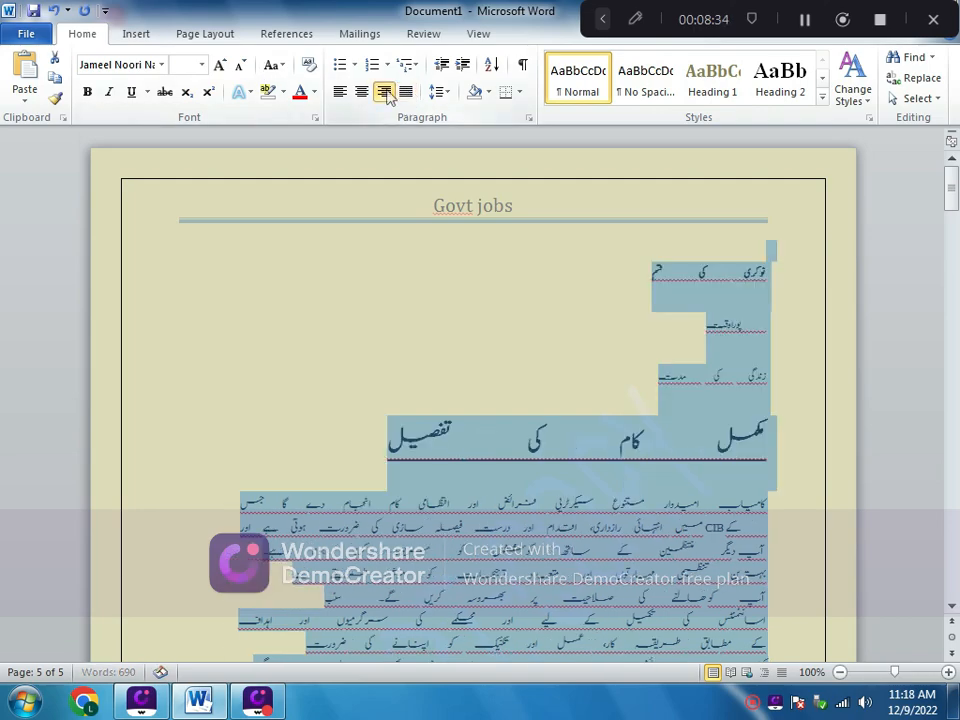
click(507, 368)
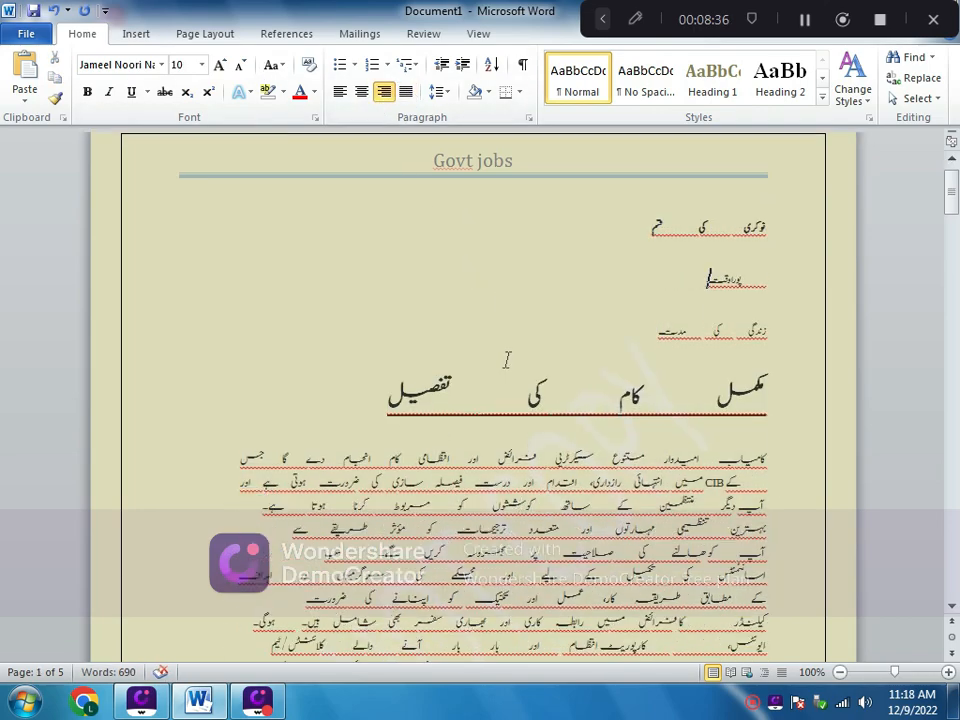
Check the right alignment of the text on every page down to page 5 and back to the first page.
scroll(507, 362, down, 10)
scroll(507, 362, down, 4)
scroll(507, 355, up, 10)
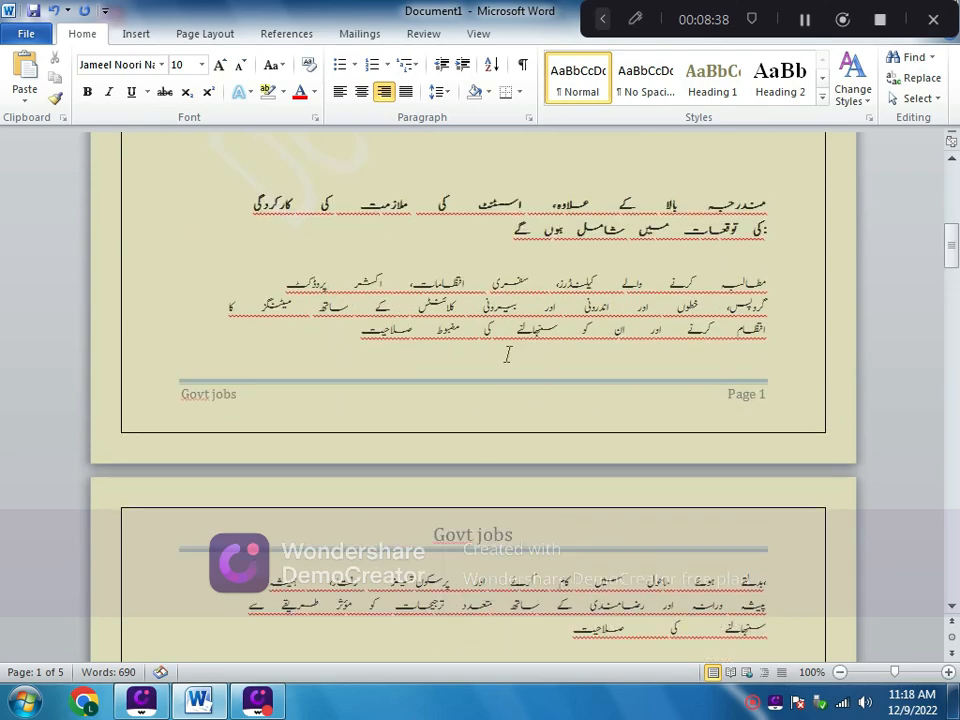
scroll(507, 347, down, 12)
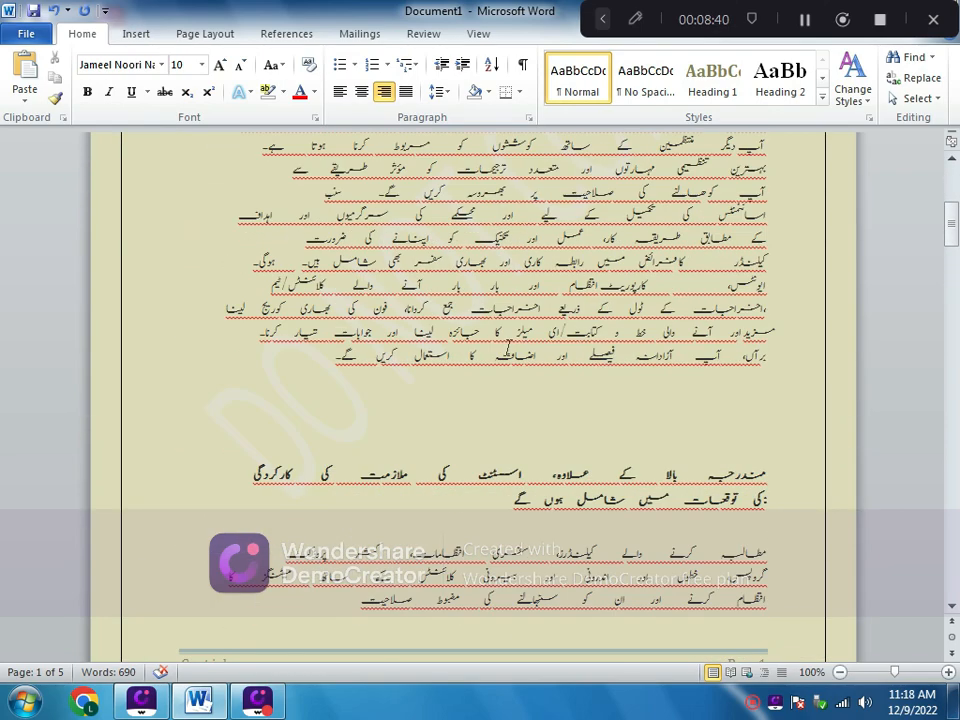
scroll(507, 347, down, 15)
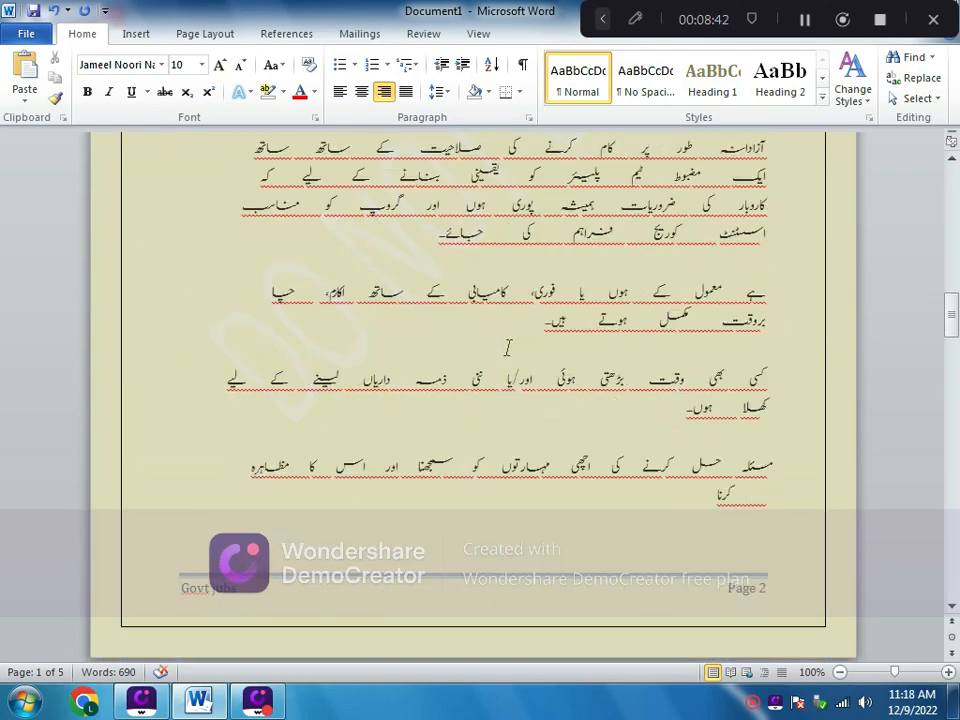
scroll(507, 346, down, 15)
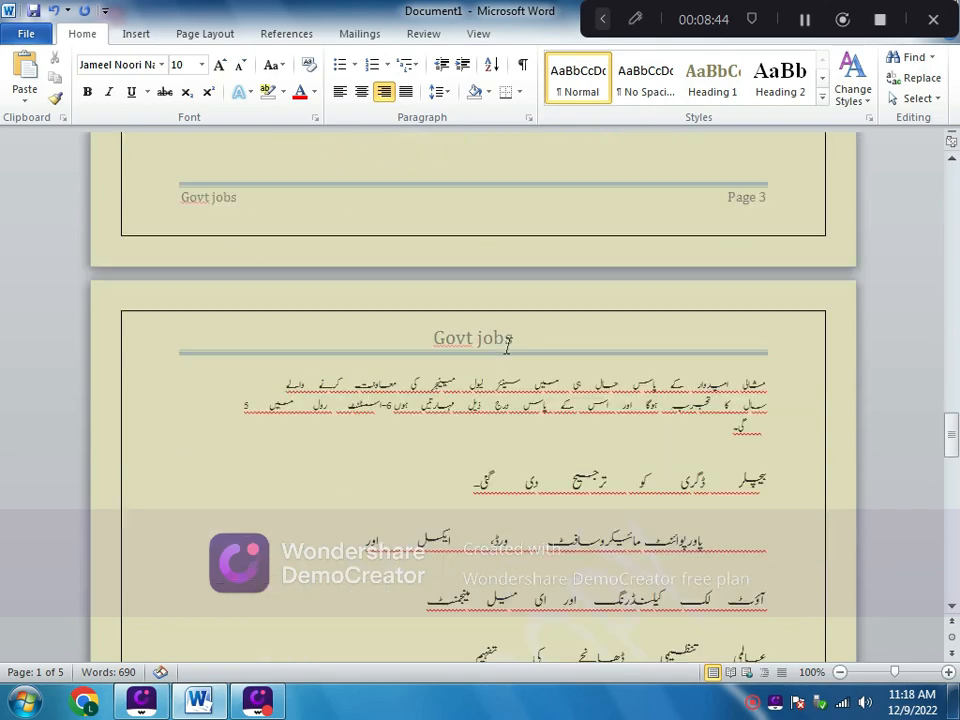
scroll(508, 353, down, 10)
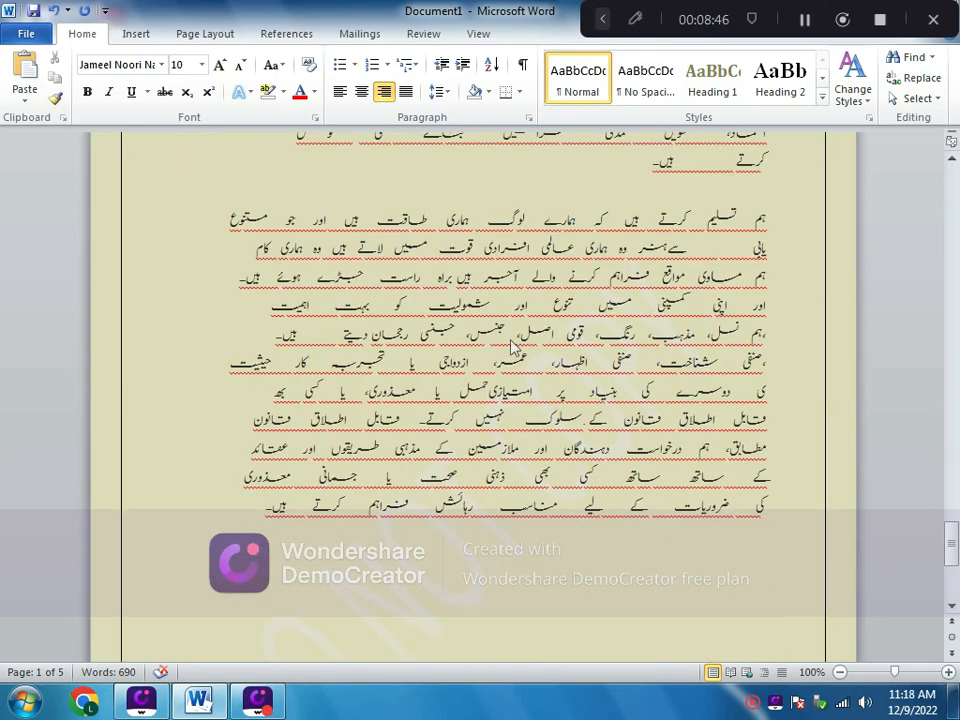
scroll(512, 339, up, 14)
scroll(512, 330, up, 15)
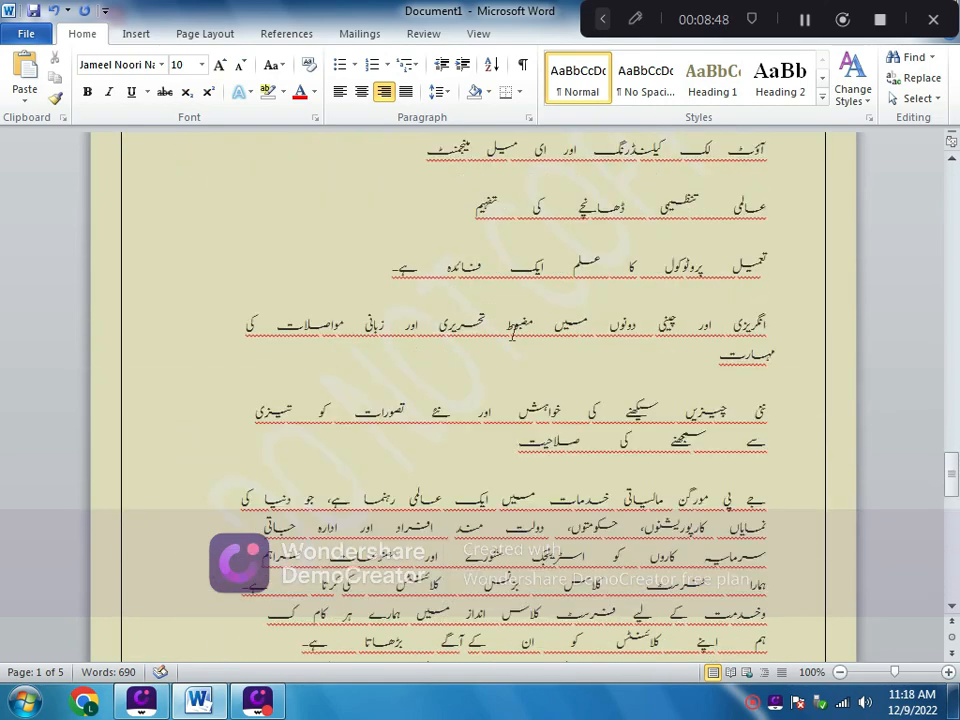
scroll(514, 322, up, 15)
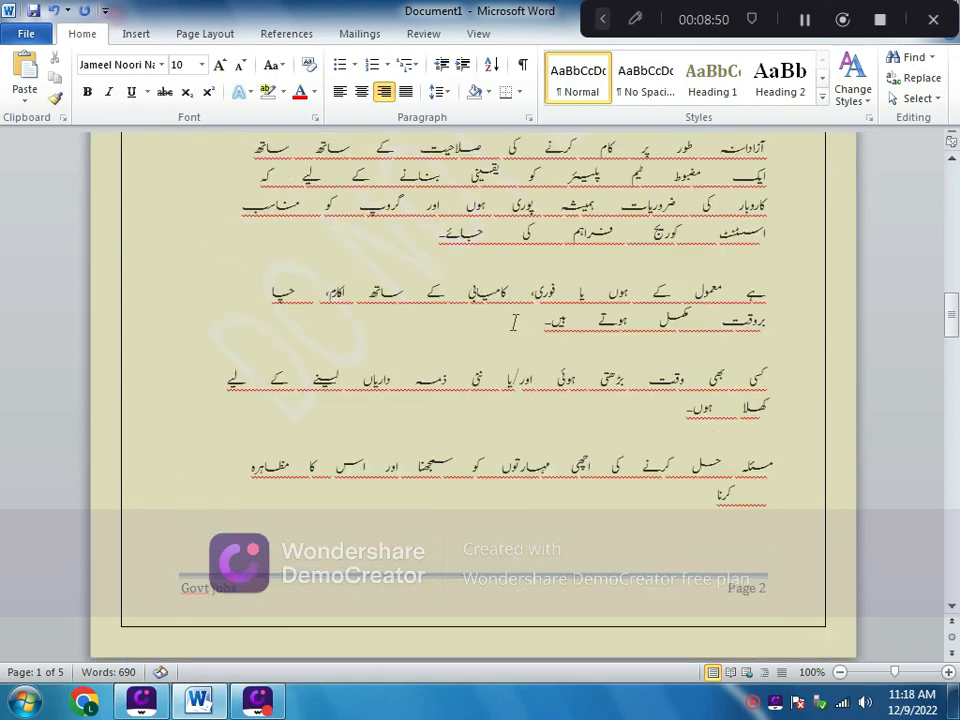
scroll(514, 323, up, 4)
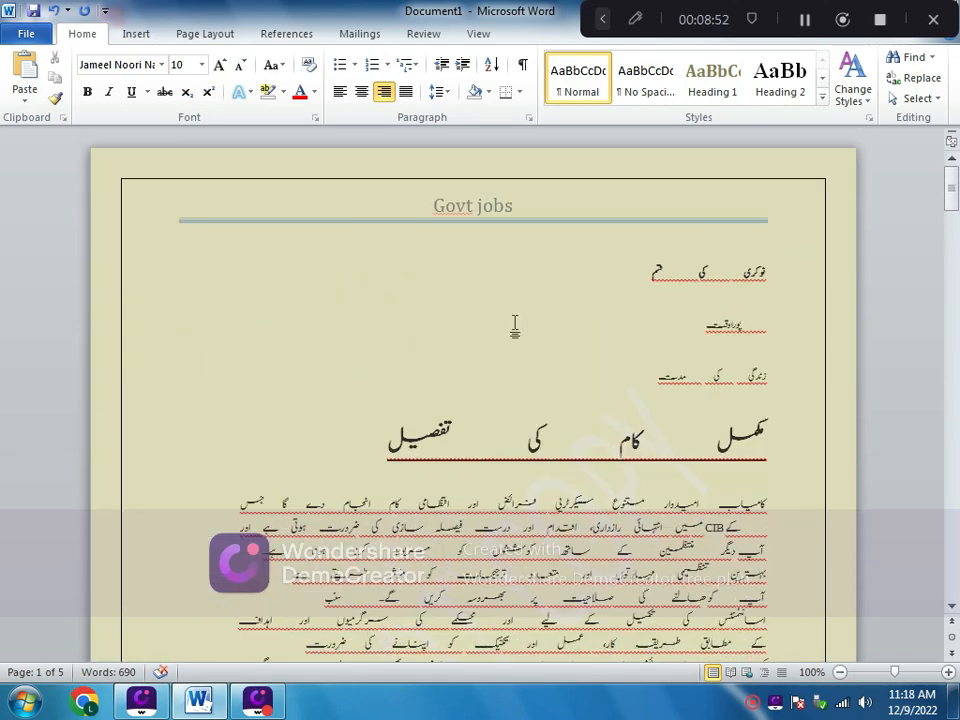
Highlight the large heading مکمل کام کی تفصیل on page 1 in black.
drag(397, 438, 775, 442)
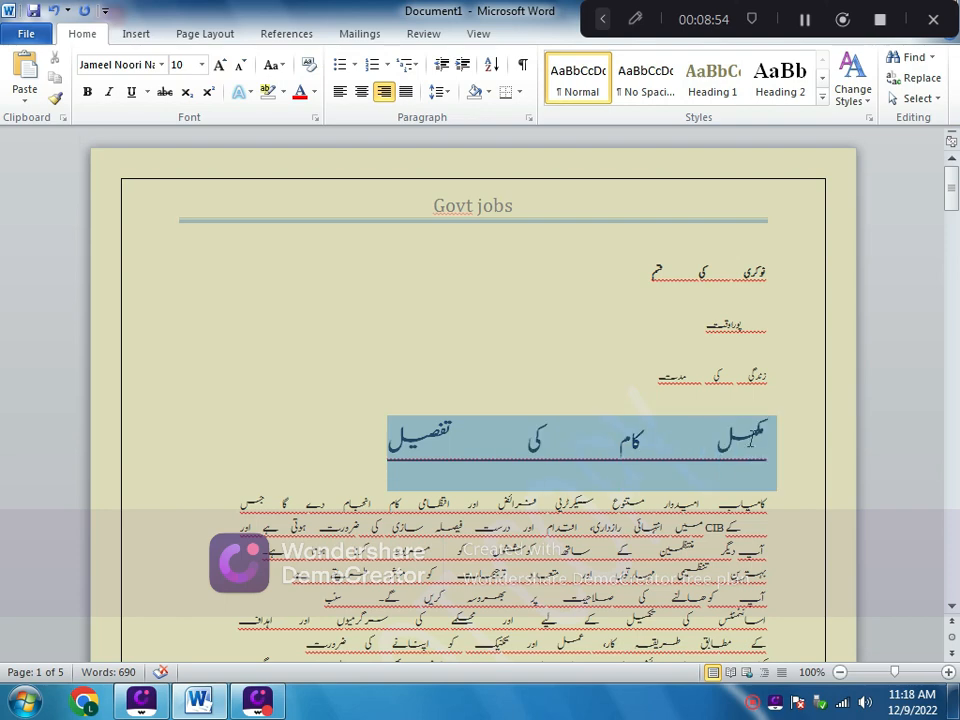
click(283, 93)
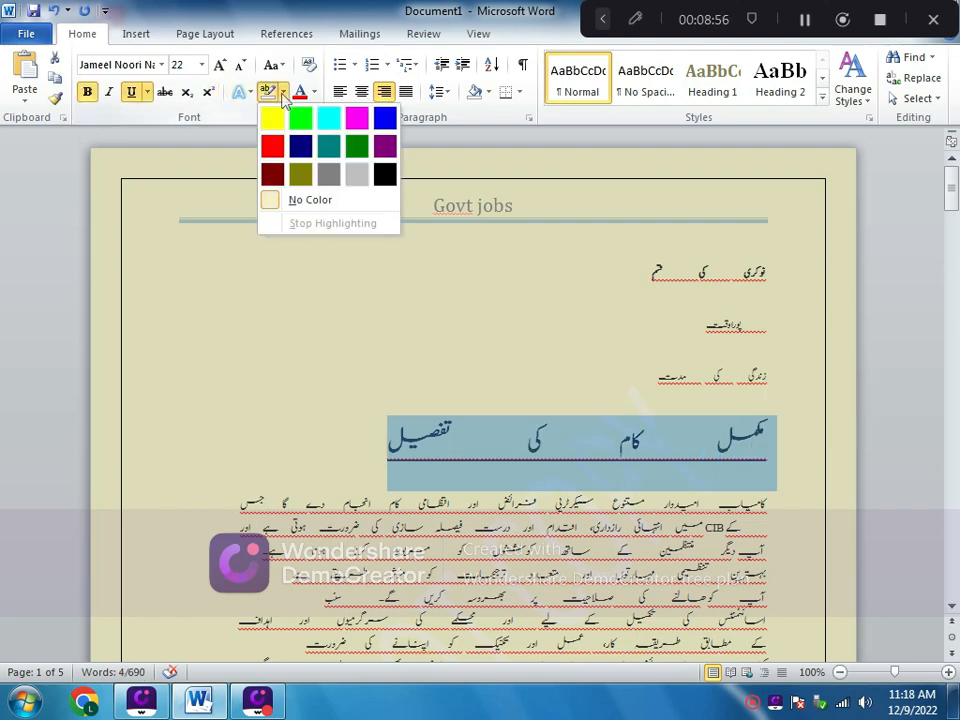
click(386, 174)
Set the font color of the black-highlighted heading on page 1 to white.
click(313, 94)
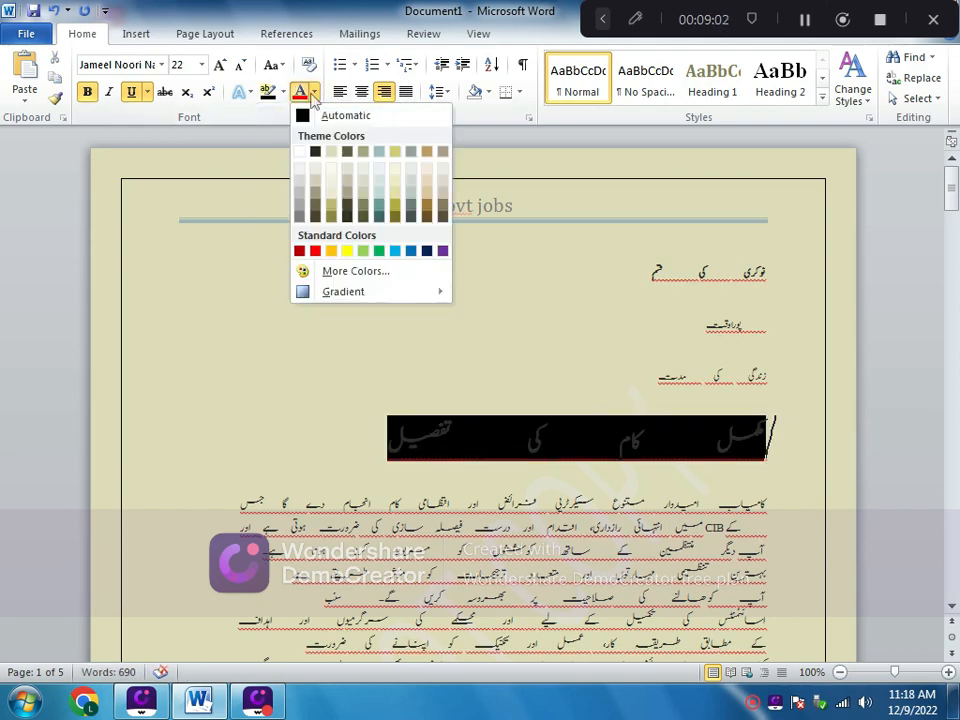
click(304, 153)
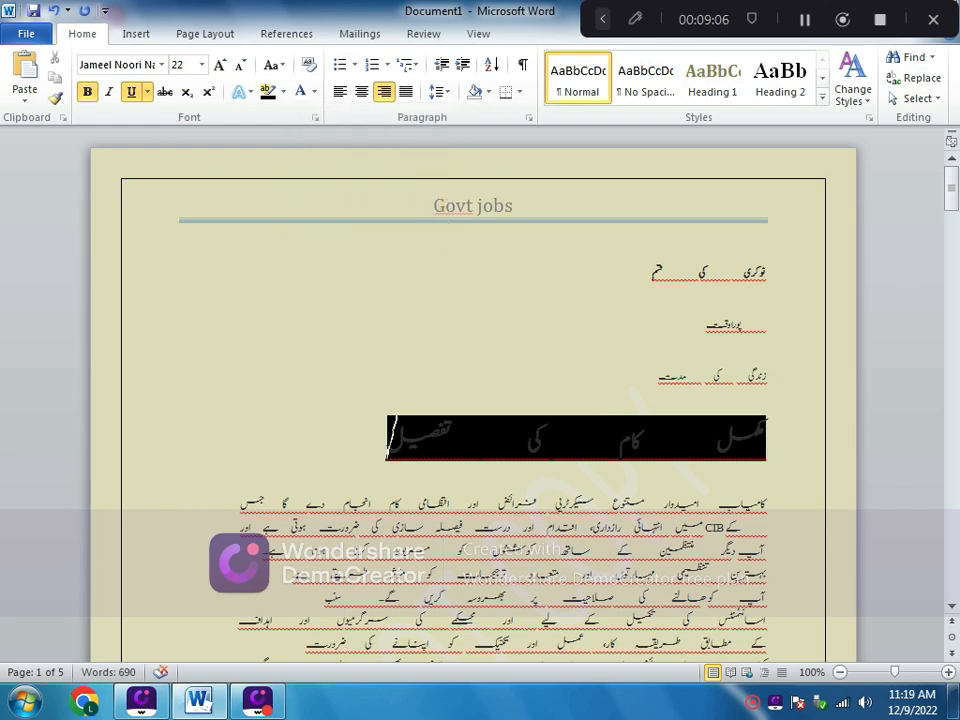
triple_click(681, 438)
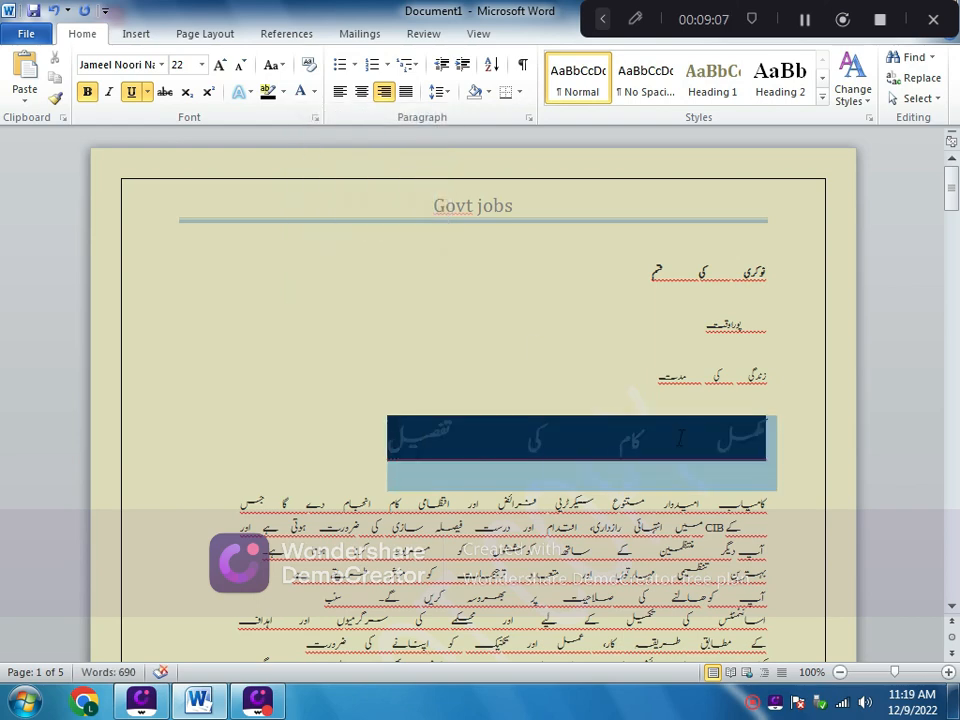
click(300, 93)
click(380, 446)
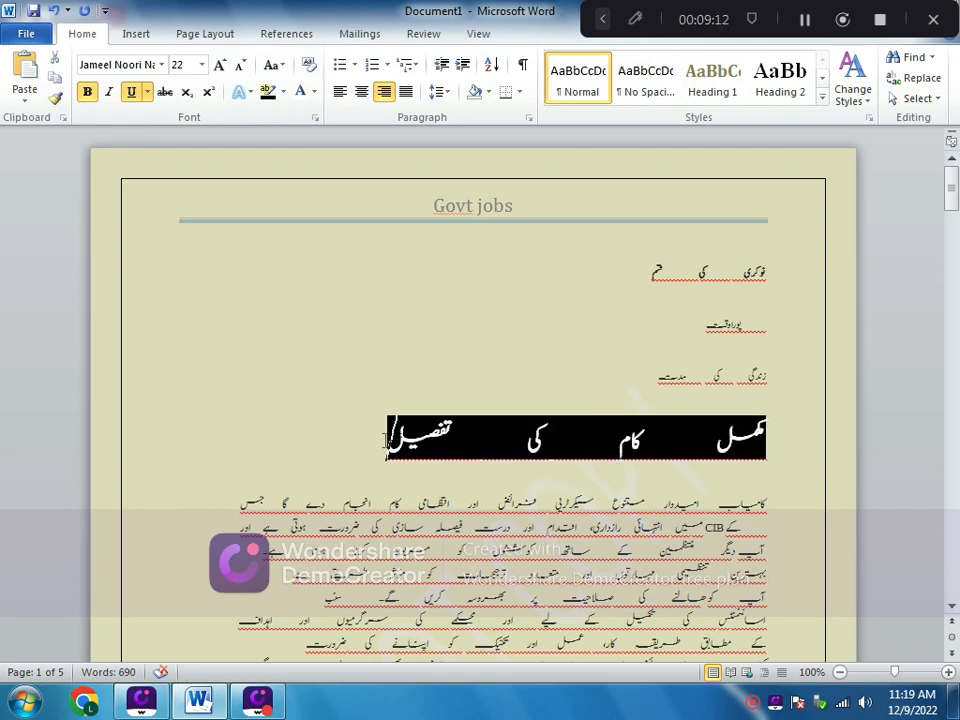
drag(386, 440, 772, 478)
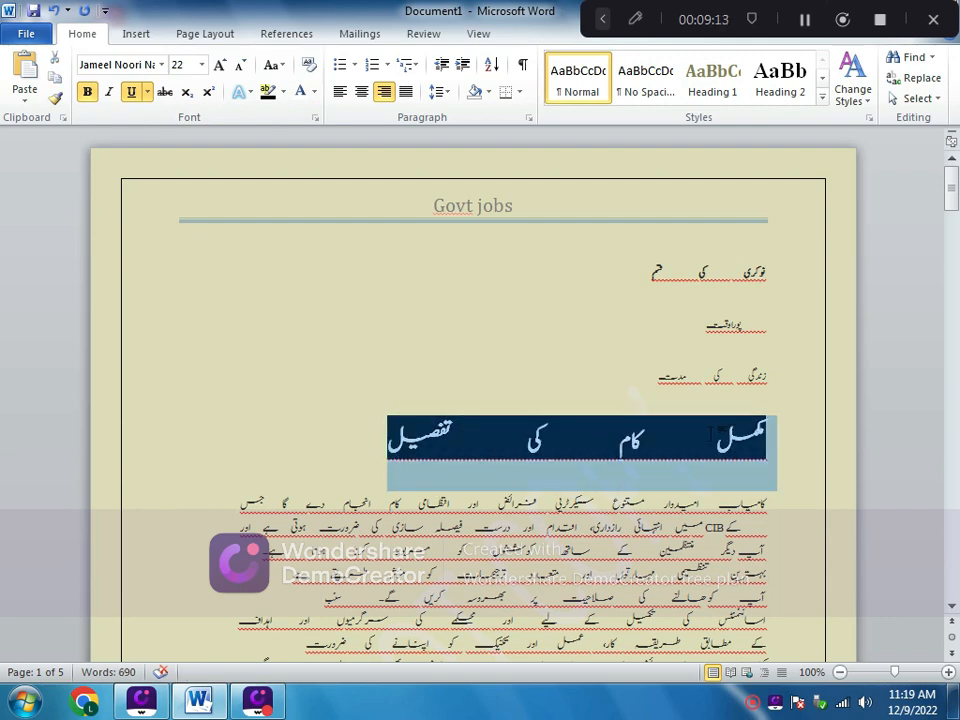
click(133, 93)
click(133, 93)
click(274, 381)
scroll(296, 408, down, 2)
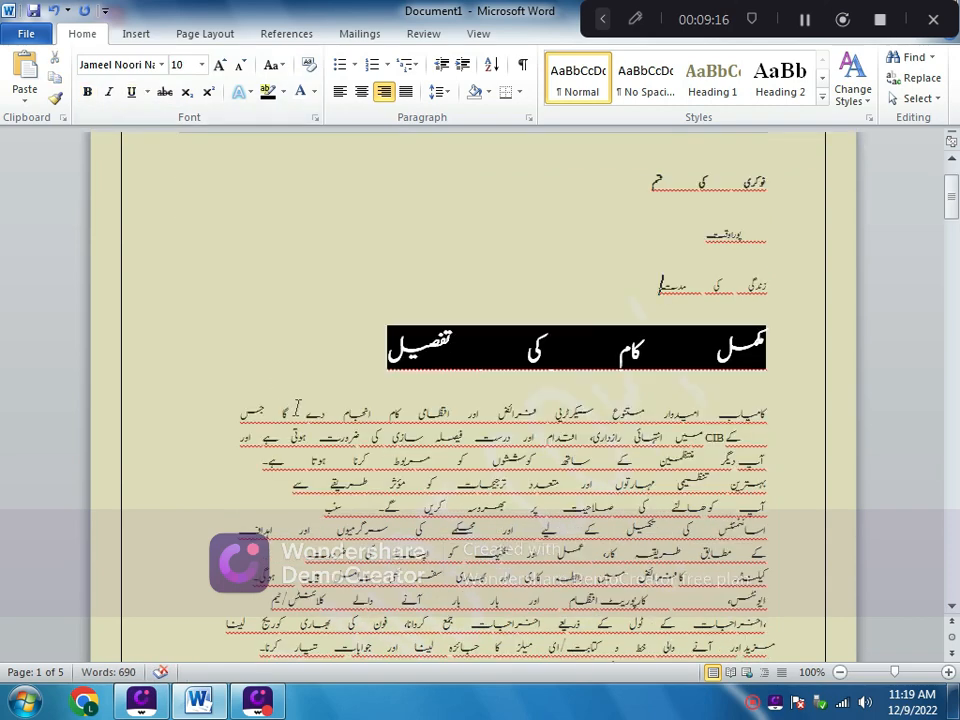
click(422, 394)
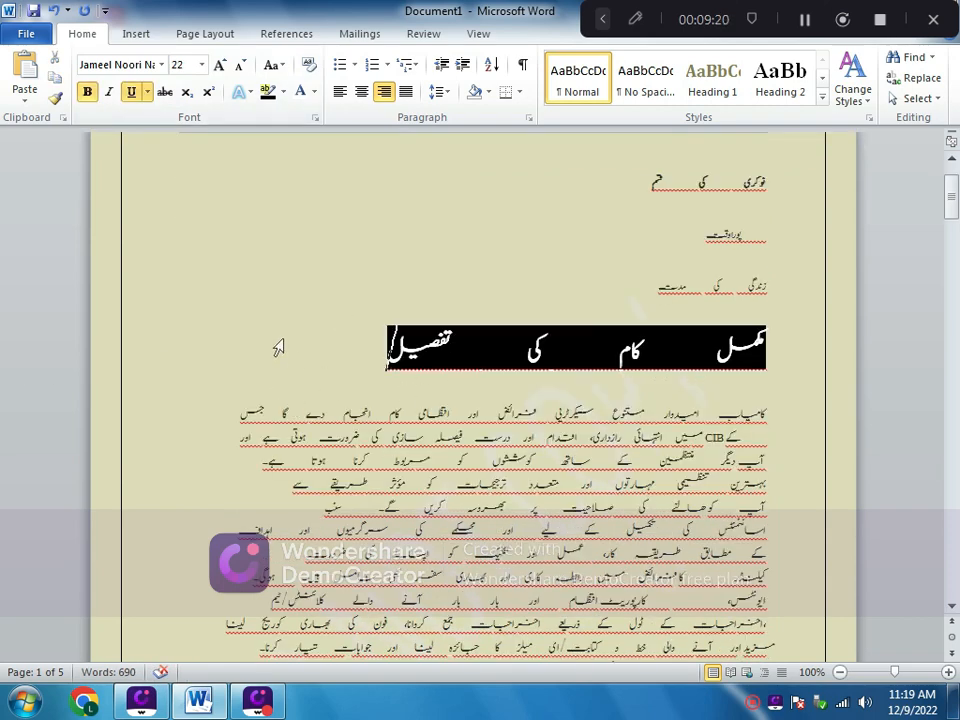
Highlight the large underlined heading near the top of page 2 in black.
scroll(285, 348, down, 10)
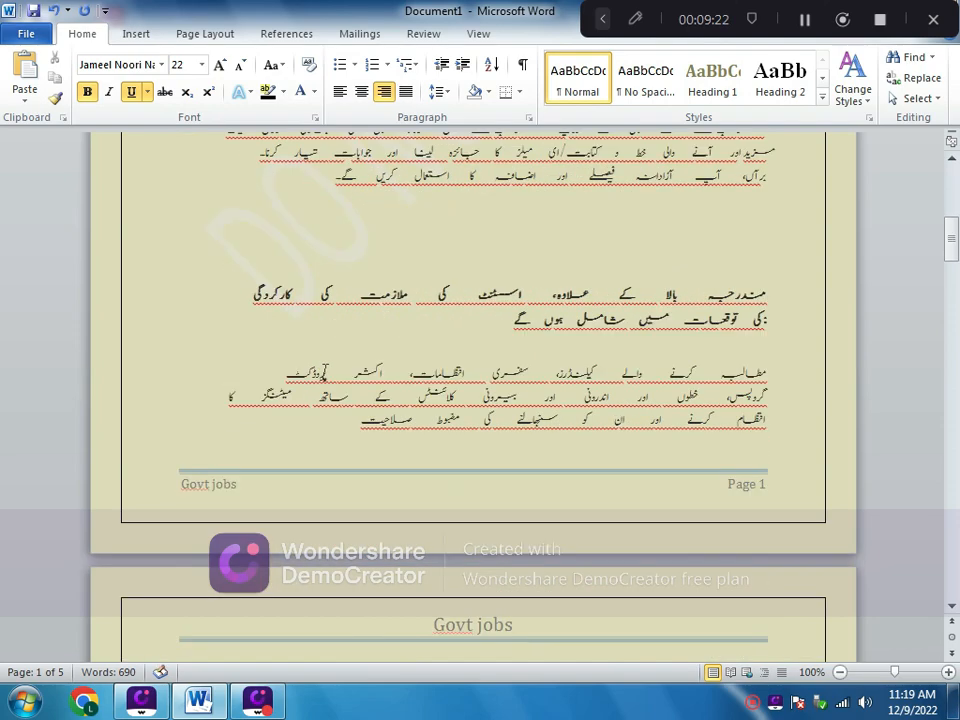
click(503, 315)
scroll(505, 345, down, 9)
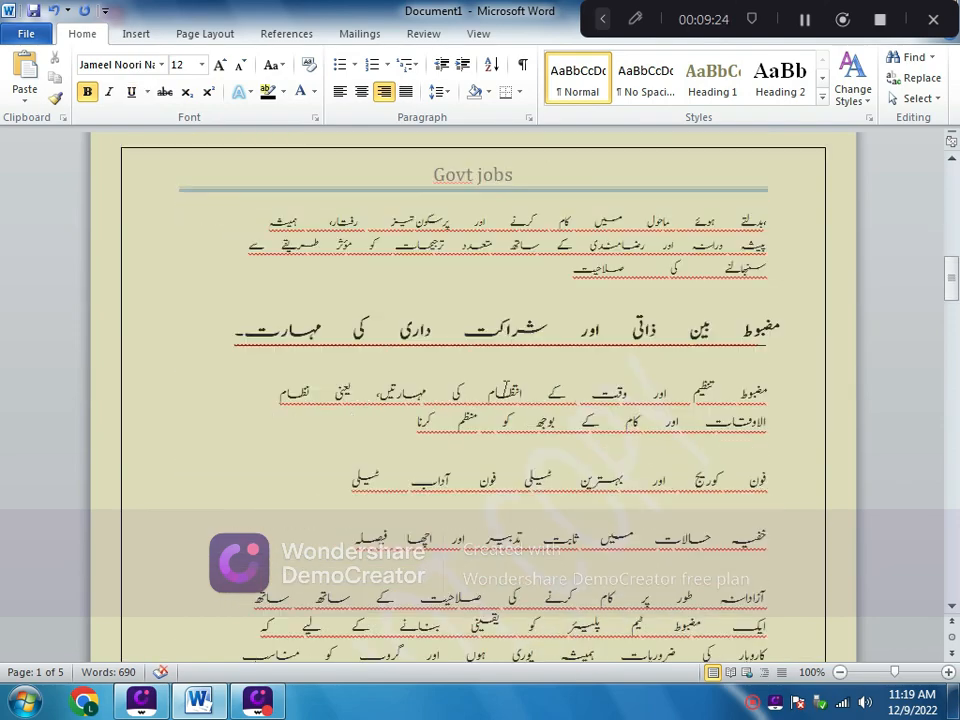
drag(186, 328, 506, 335)
click(782, 342)
click(823, 341)
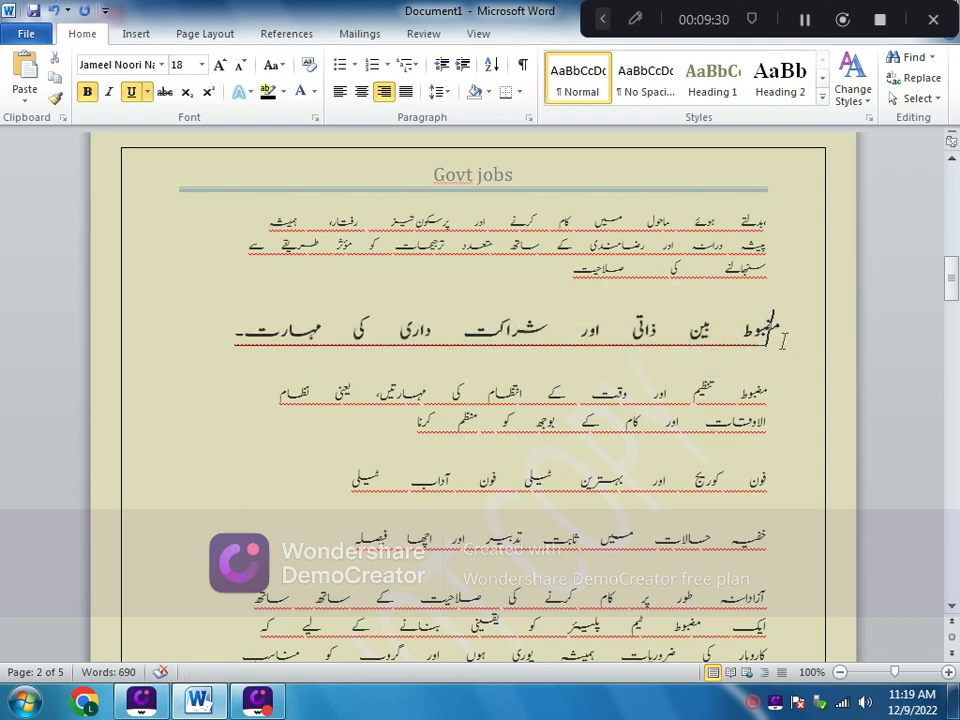
drag(782, 333, 240, 360)
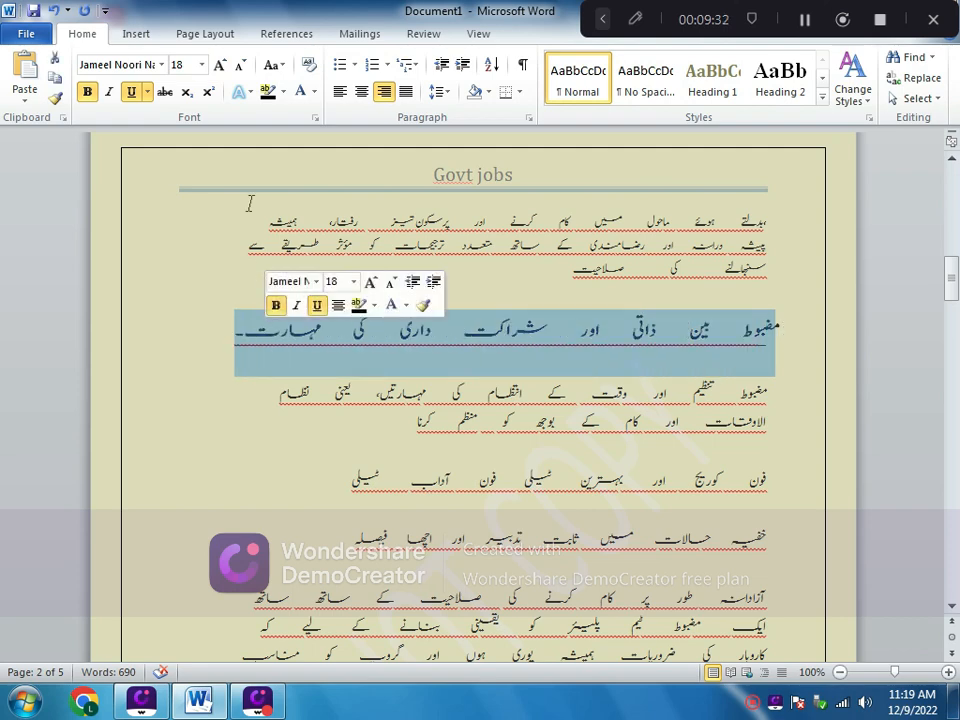
click(282, 93)
click(381, 181)
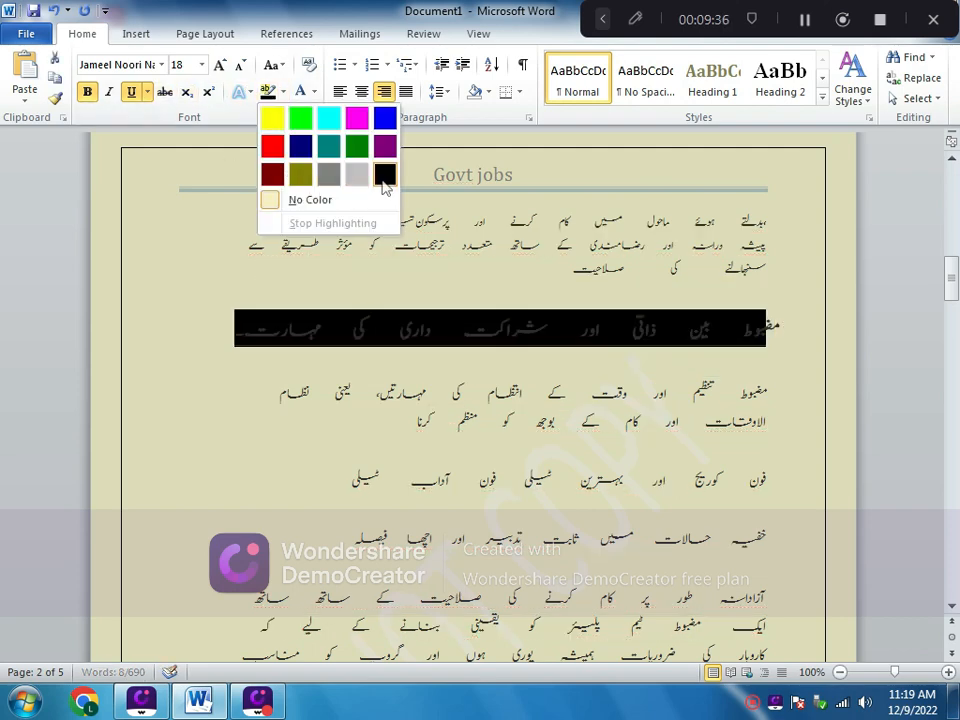
Set the font color of the black-highlighted heading on page 2 to white.
drag(237, 328, 771, 322)
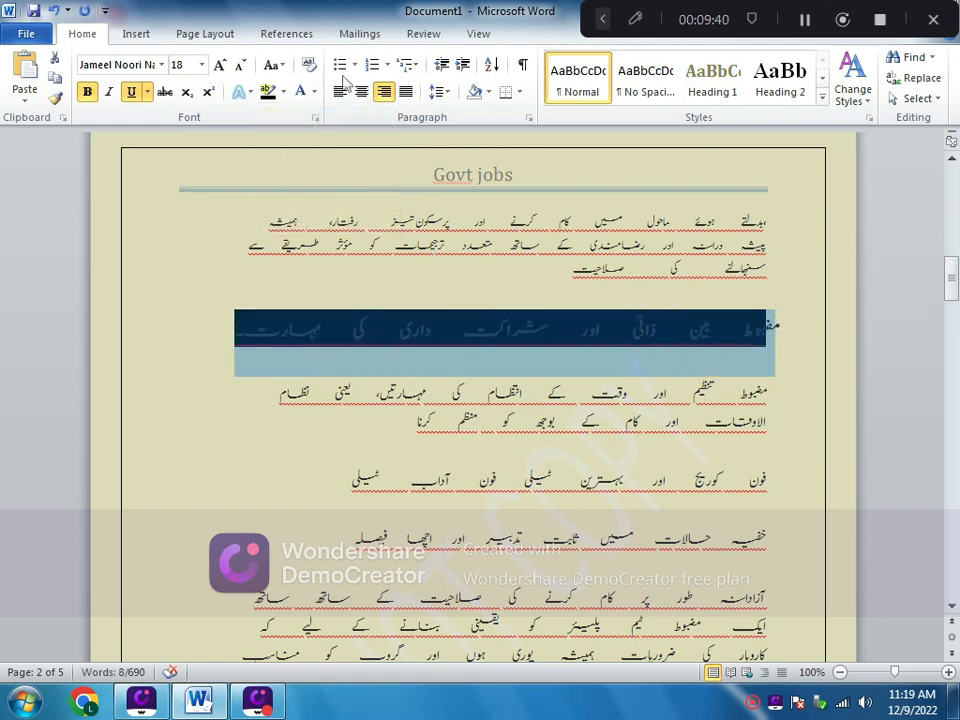
click(302, 92)
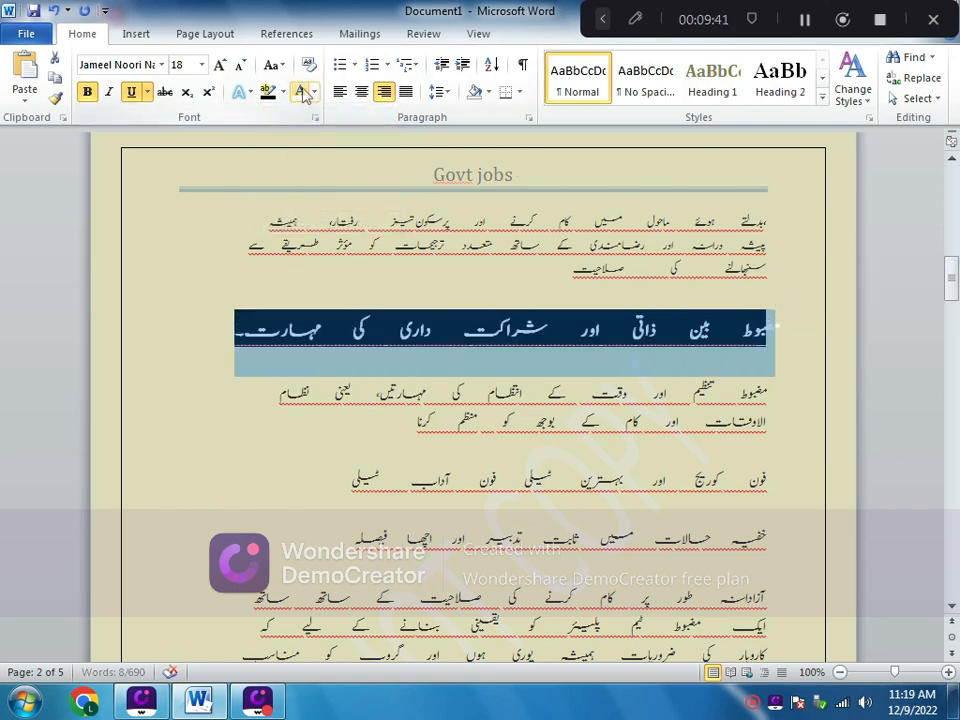
click(795, 338)
Try to extend the black highlight over the outer edge of the first word in the underlined heading on page 2.
drag(770, 328, 788, 330)
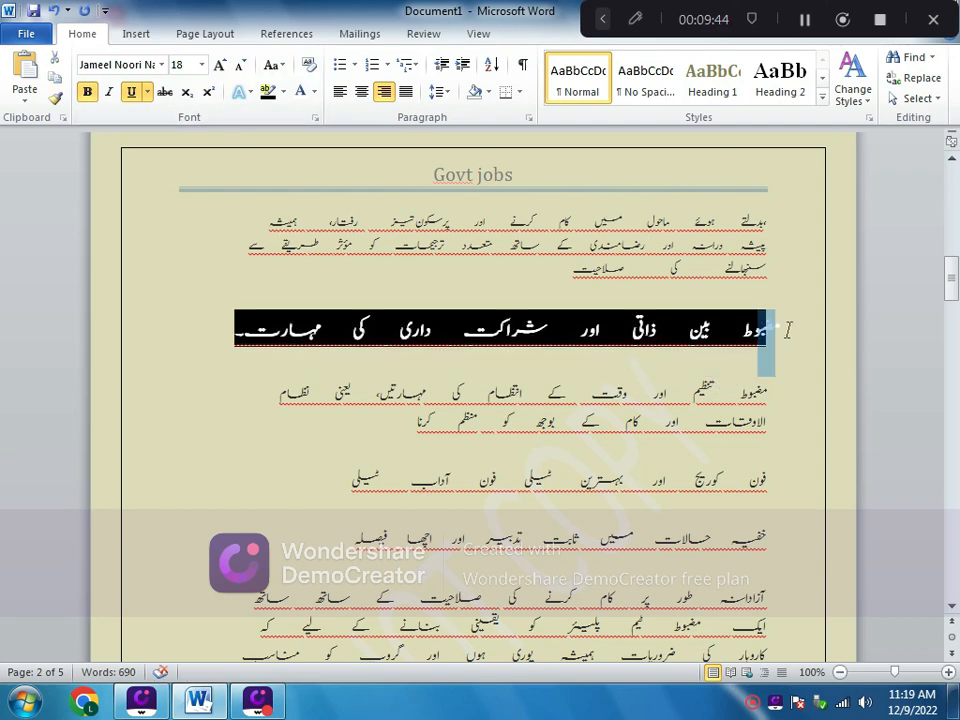
click(268, 95)
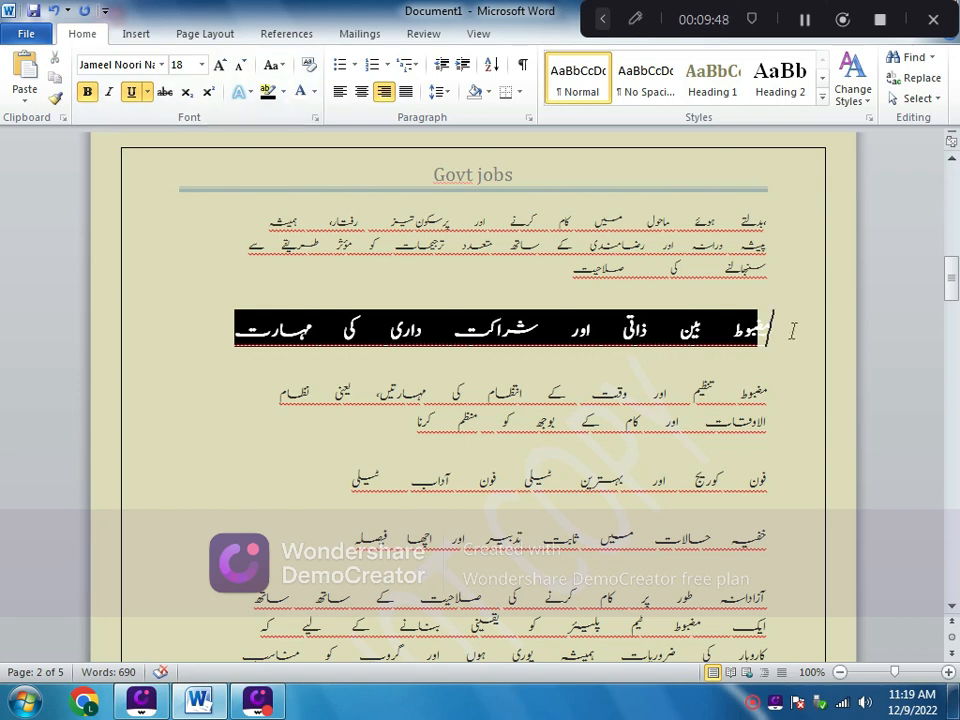
drag(764, 329, 783, 342)
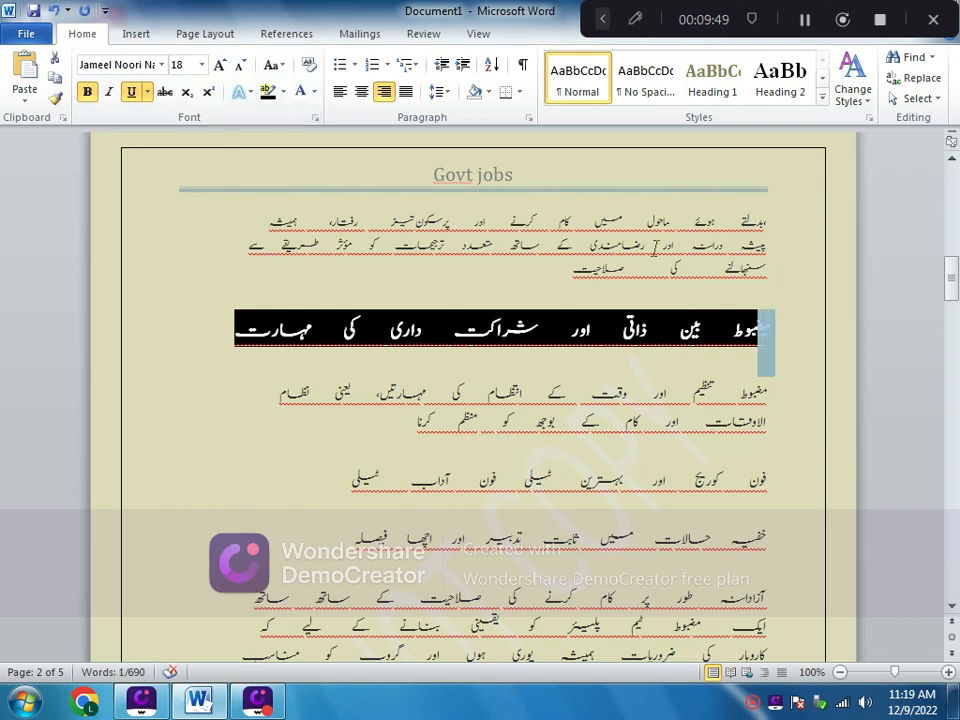
click(268, 92)
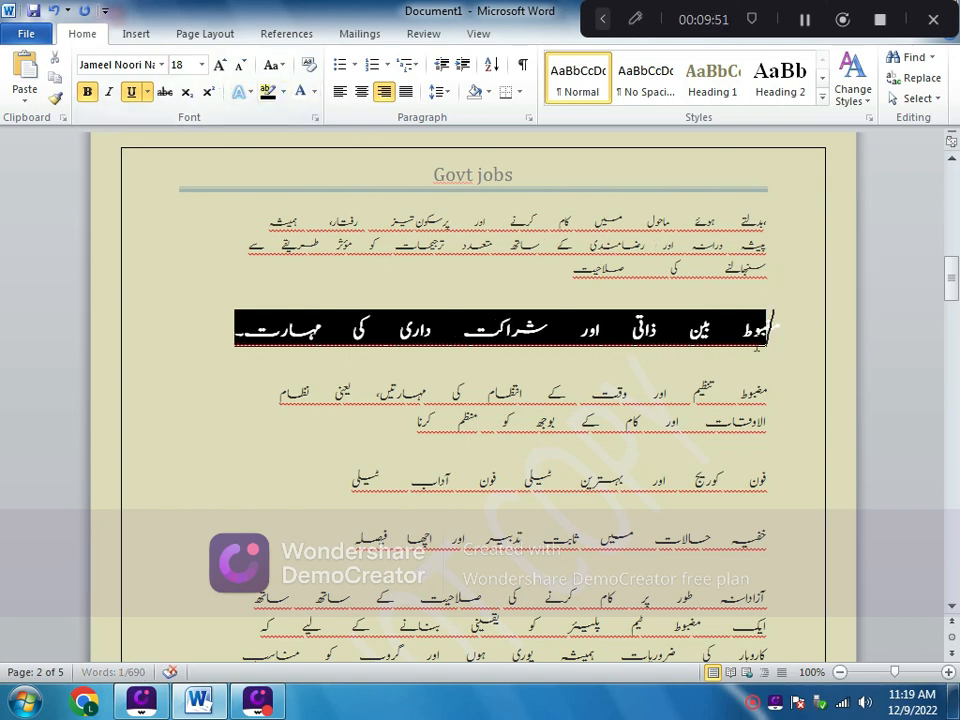
click(765, 340)
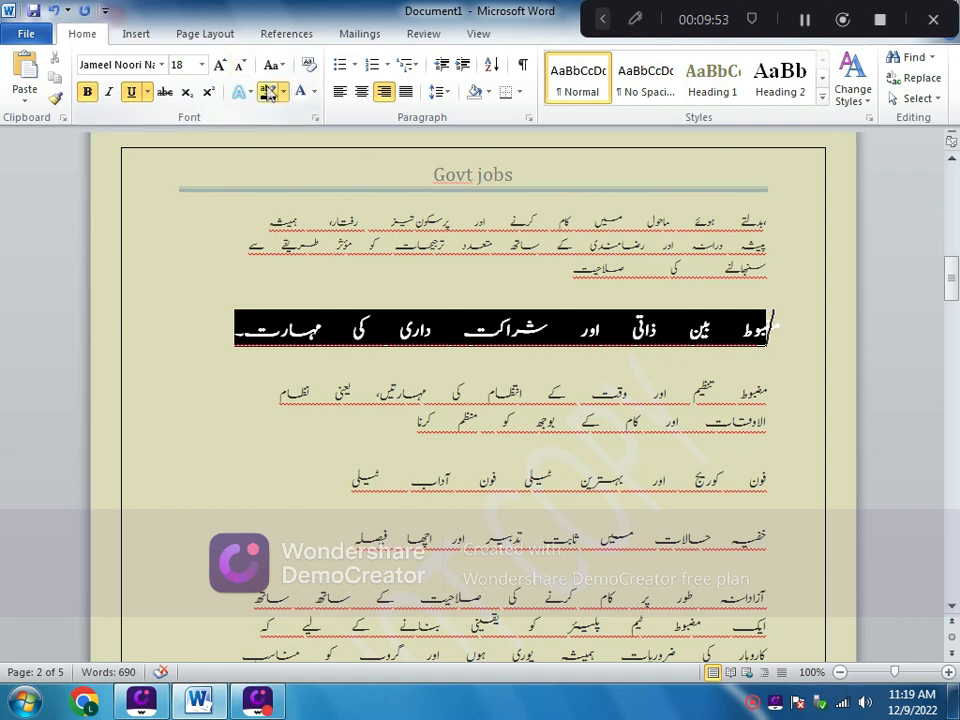
click(268, 92)
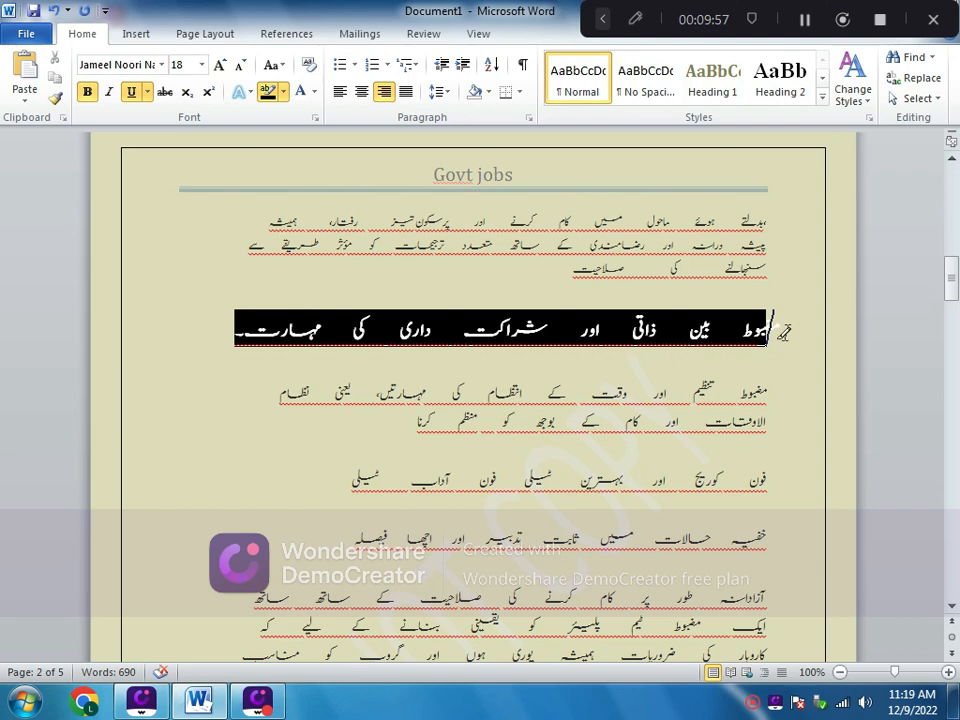
mouse_move(770, 324)
mouse_down()
mouse_move(781, 325)
mouse_move(757, 333)
mouse_up()
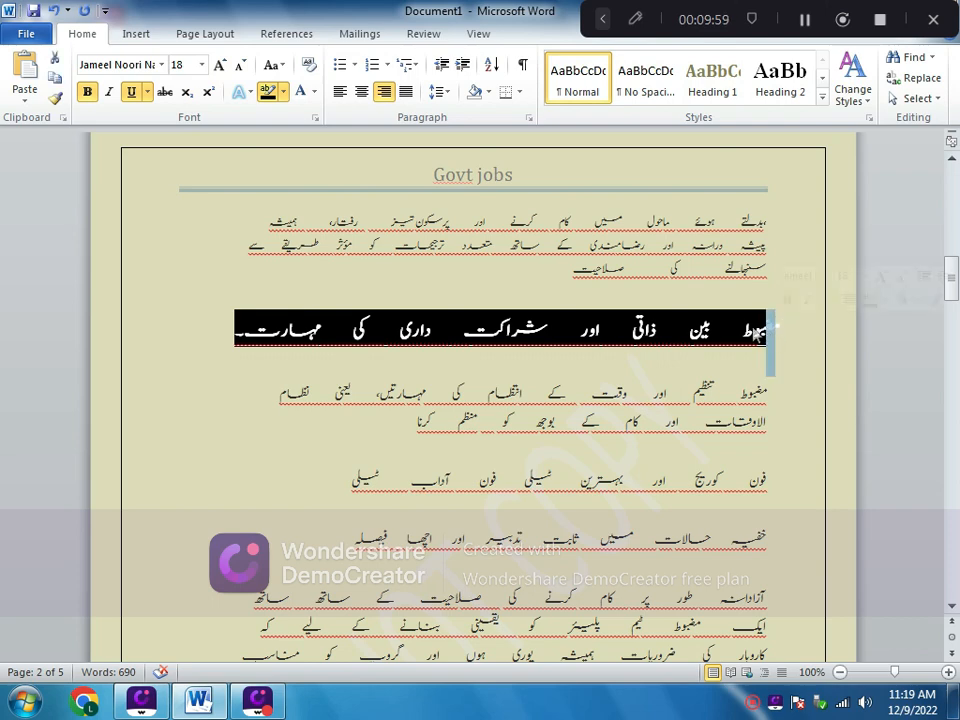
click(808, 395)
Highlight the heading انتظامی / عمومی کام at the start of page 3 in black.
scroll(805, 398, down, 3)
scroll(805, 398, down, 15)
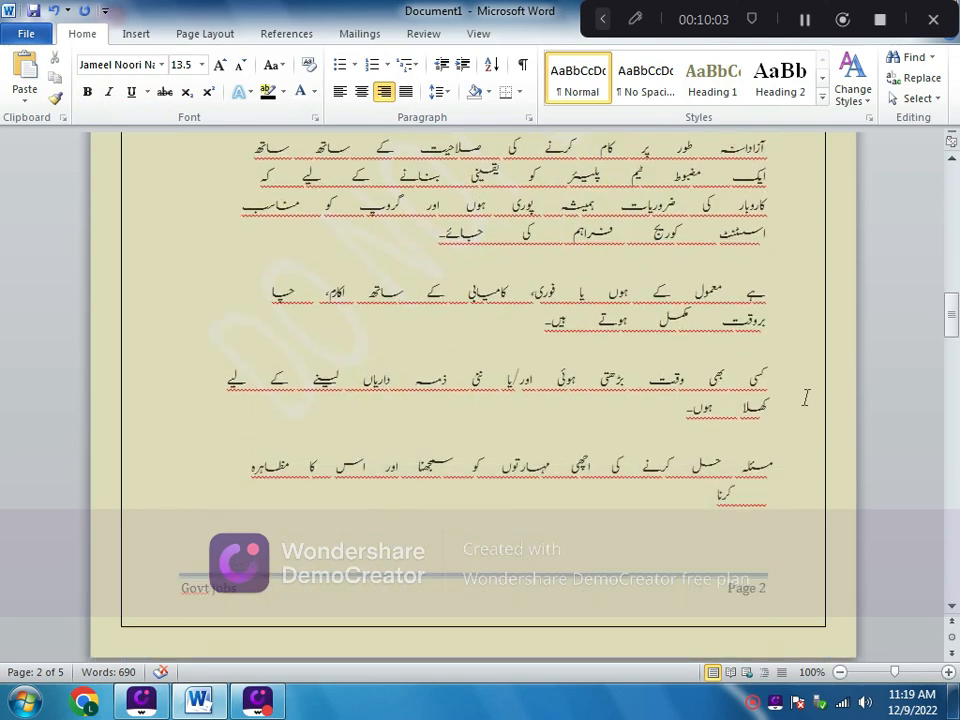
drag(434, 292, 770, 300)
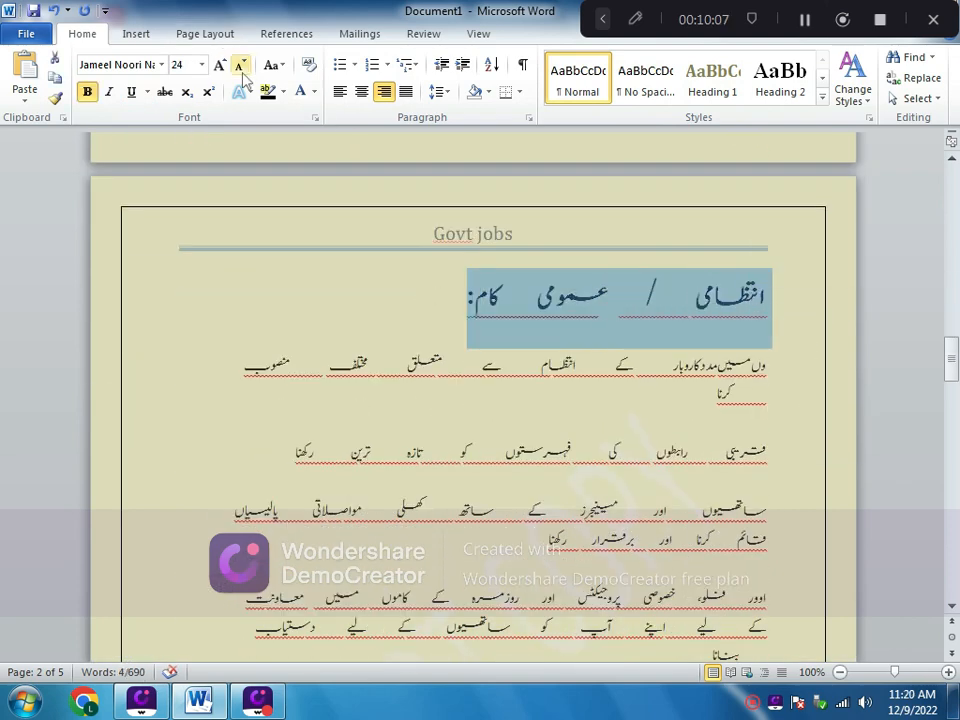
click(276, 97)
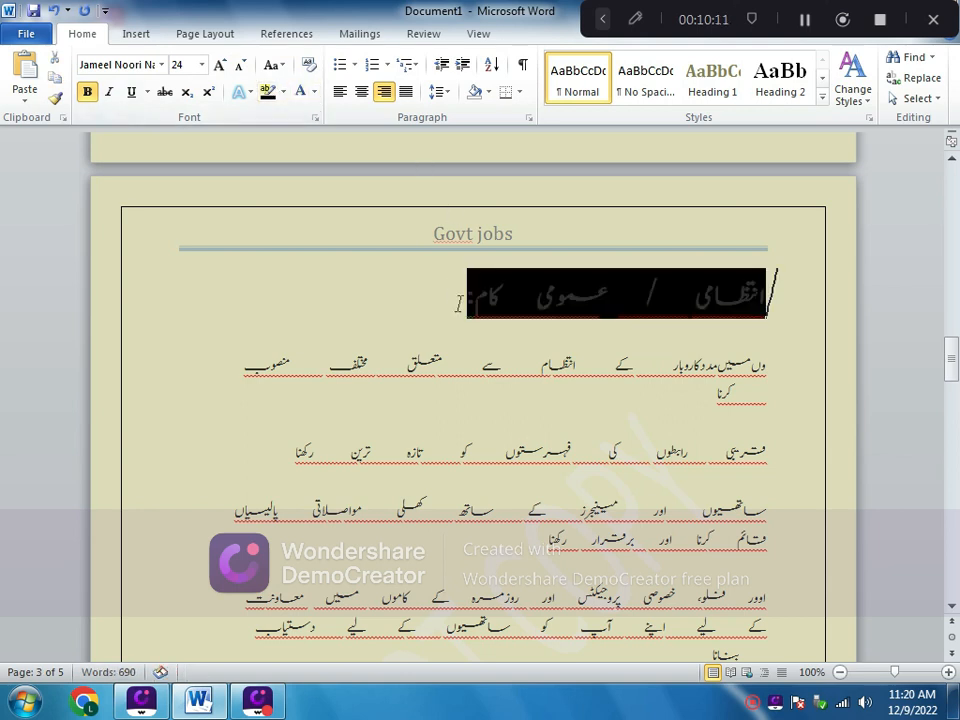
Set the font color of the black-highlighted heading انتظامی / عمومی کام on page 3 to white.
drag(458, 304, 765, 300)
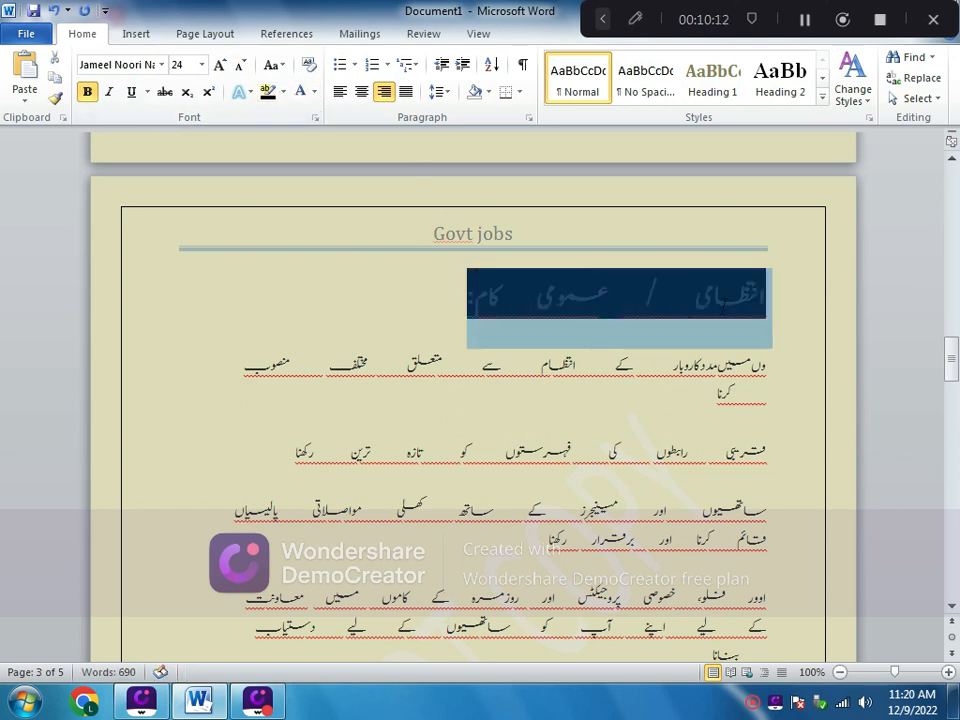
click(314, 92)
click(300, 151)
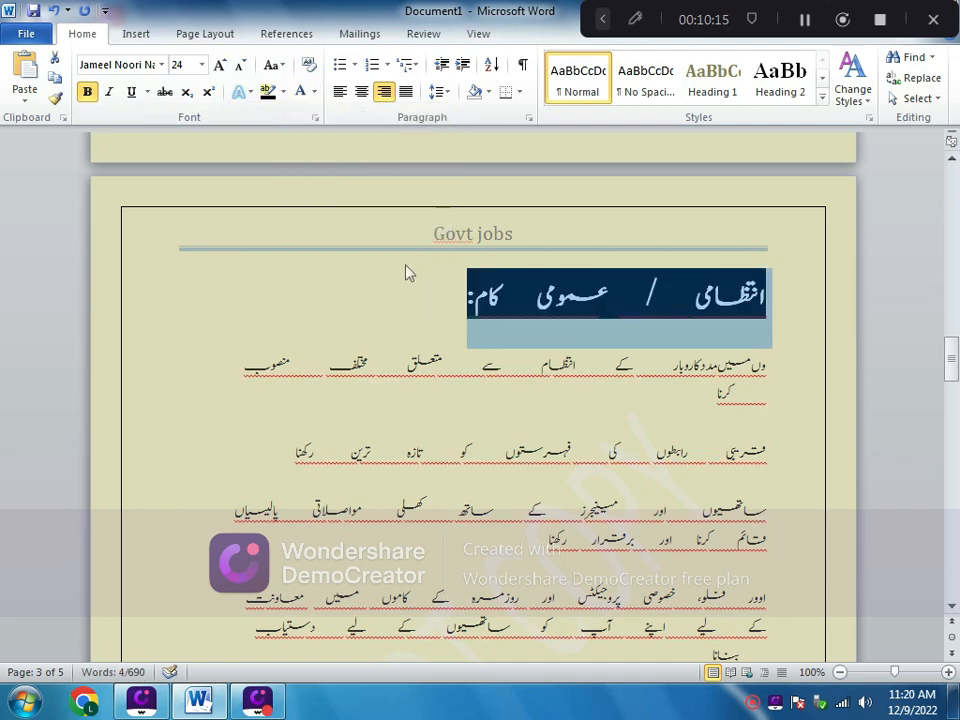
click(467, 308)
Highlight the whole heading قابلیت near the end of page 3 in black.
scroll(470, 300, down, 12)
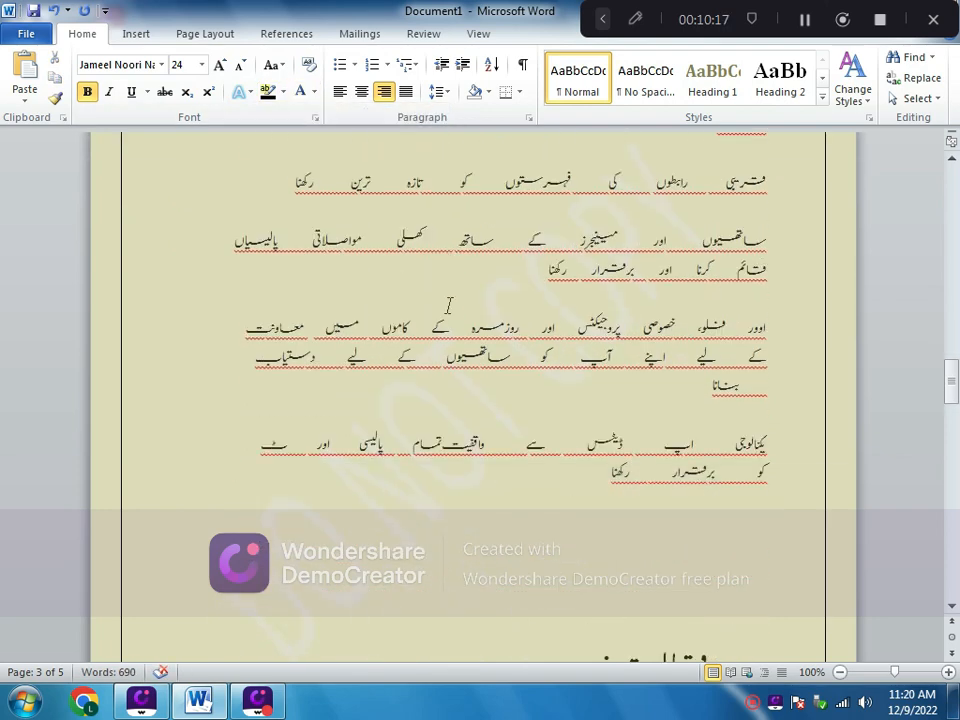
scroll(449, 306, down, 2)
drag(567, 217, 688, 210)
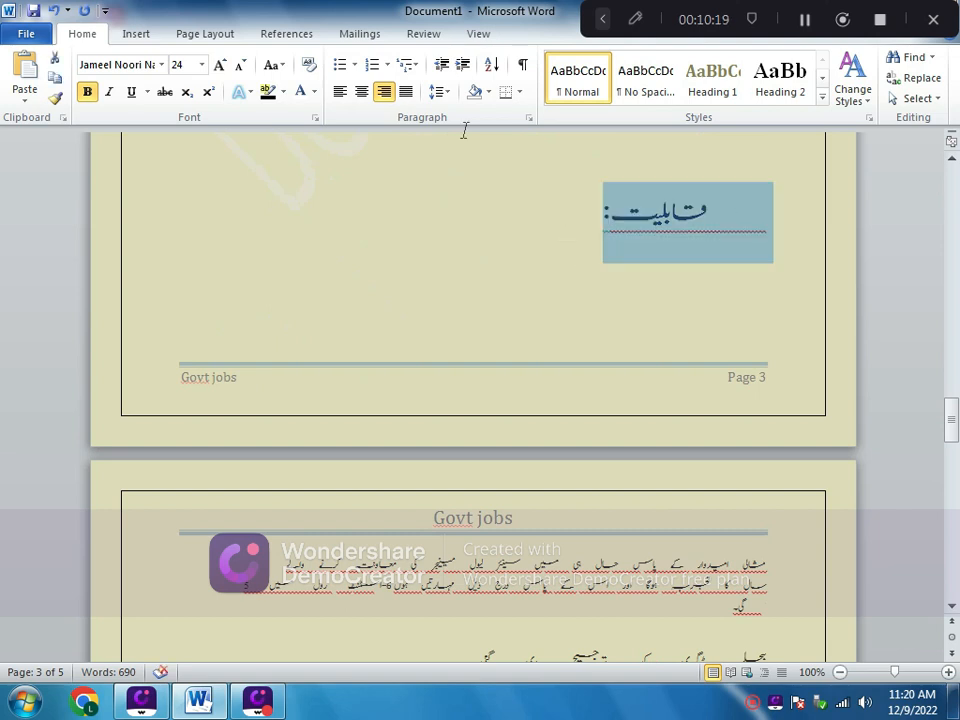
click(268, 91)
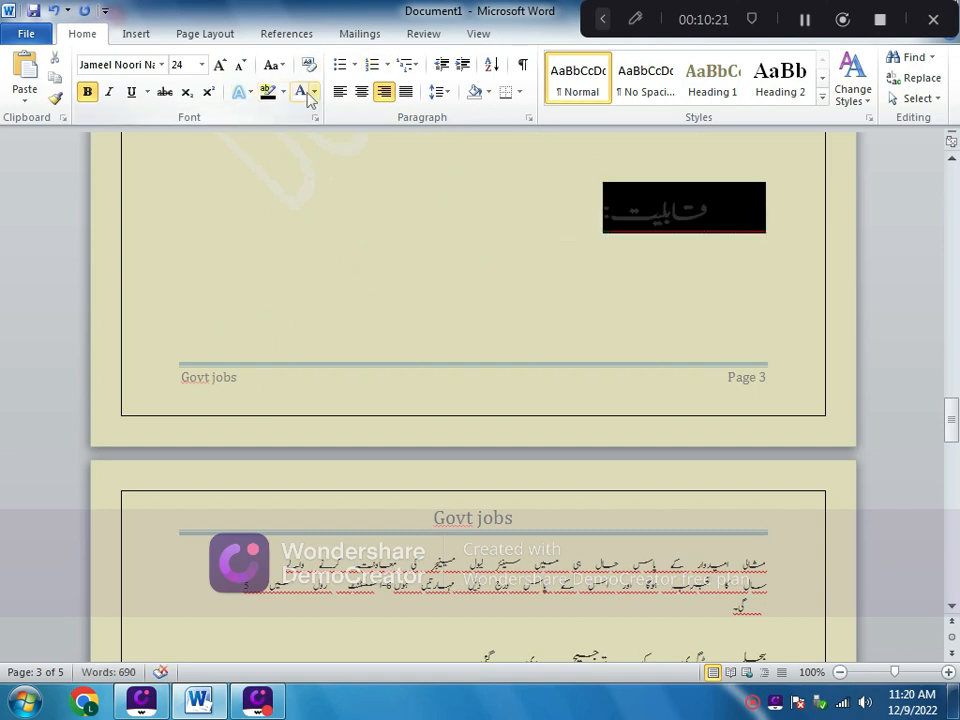
Set the font color of the black-highlighted heading قابلیت on page 3 to white.
drag(603, 221, 605, 252)
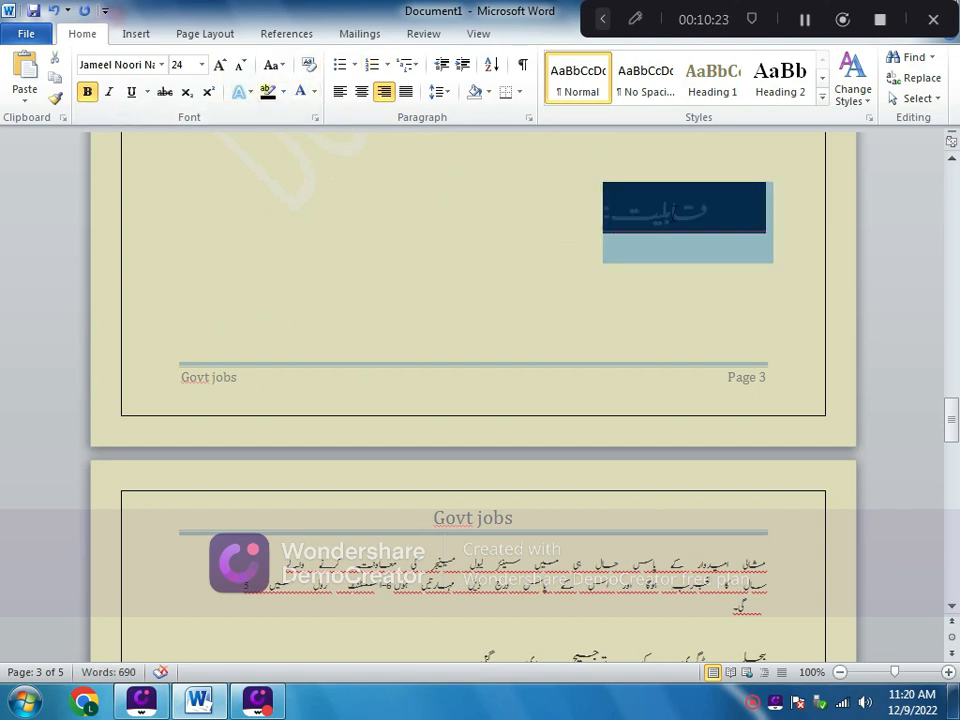
click(302, 91)
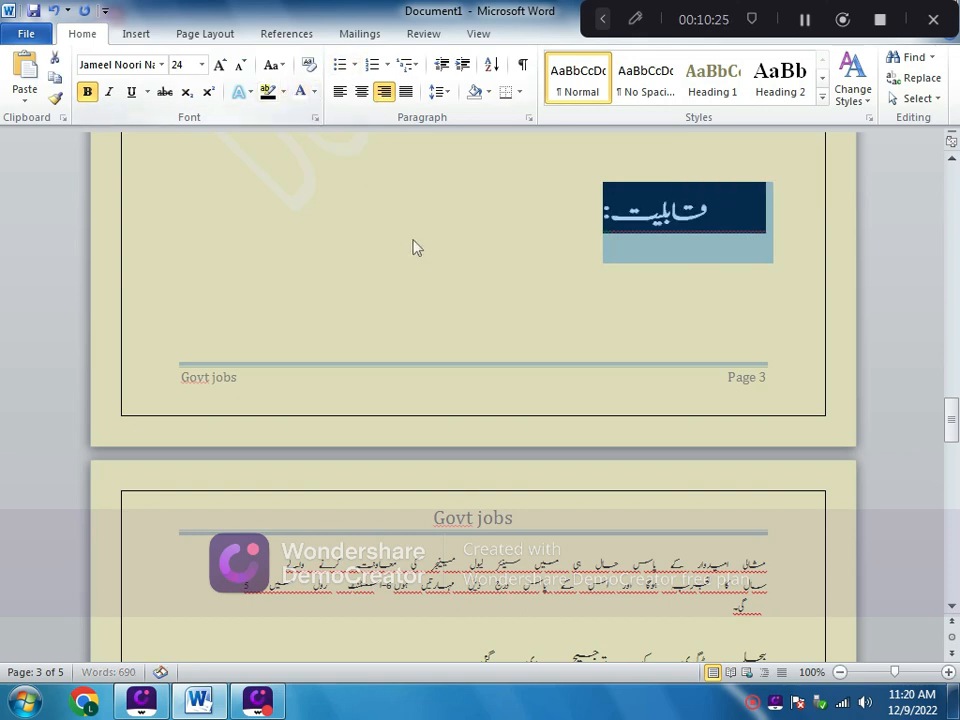
click(645, 248)
Try toggling the highlight on the blank part beside قابلیت, and undo that heading's highlight and font color changes.
drag(722, 220, 751, 232)
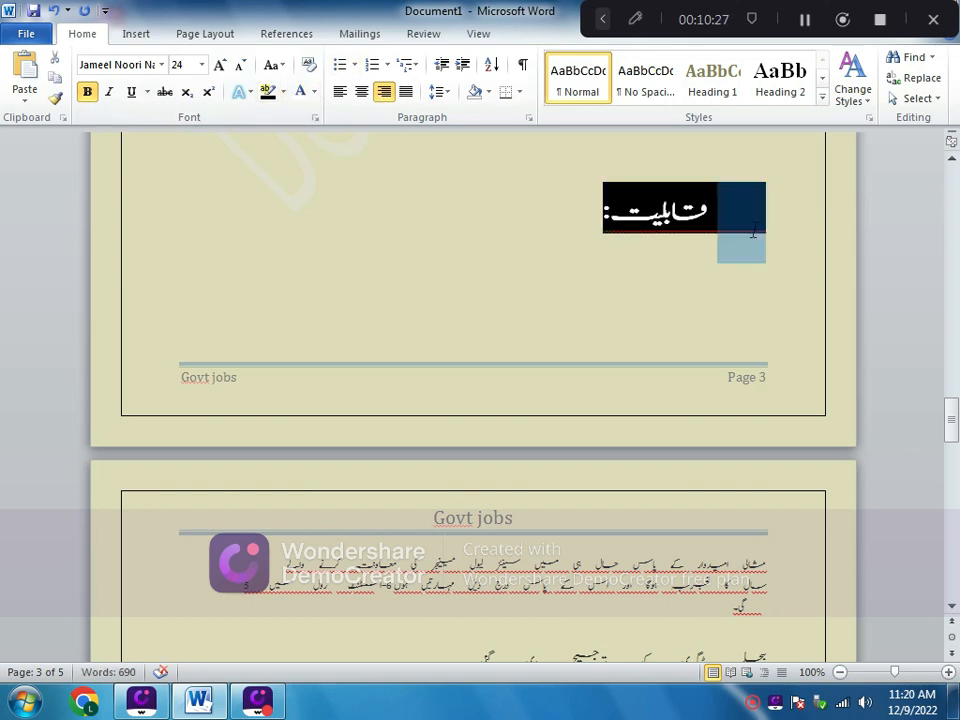
click(268, 92)
click(516, 233)
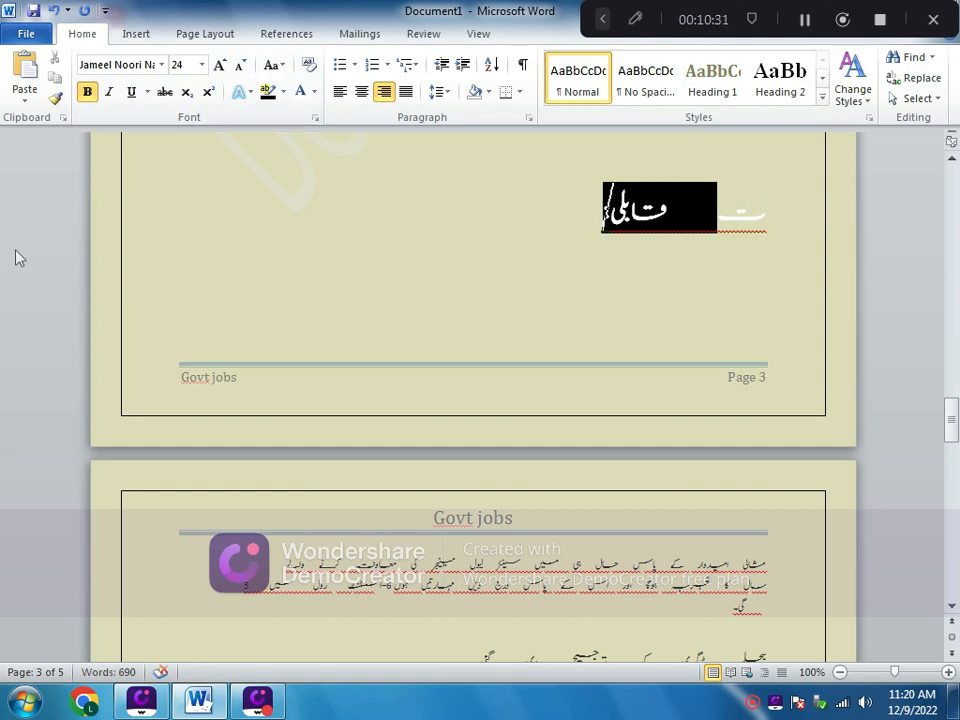
key(ctrl+z)
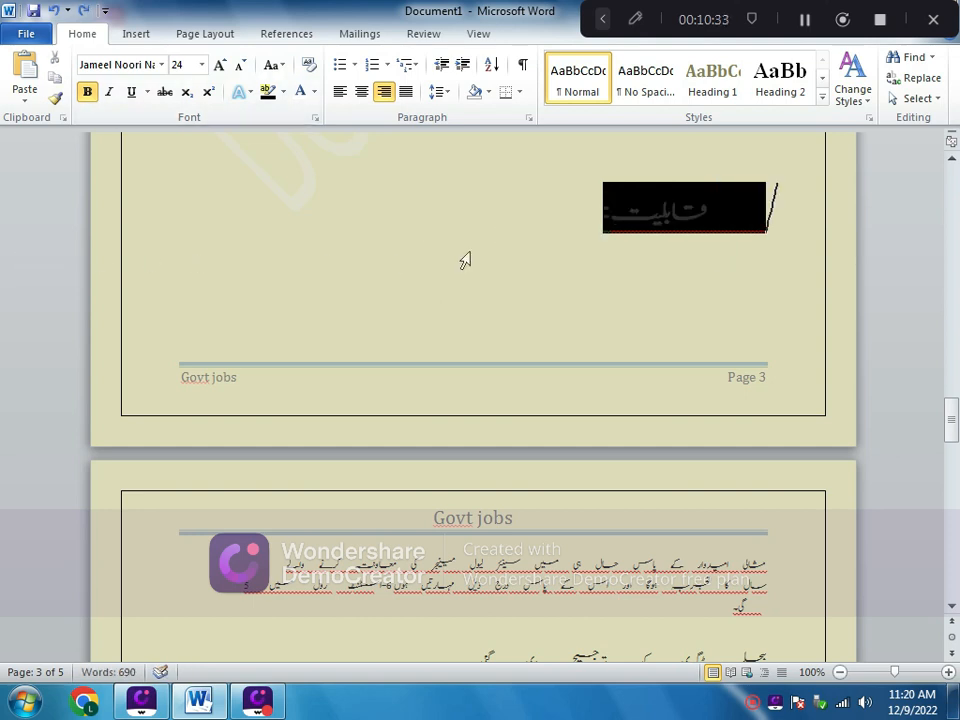
key(ctrl+z)
Highlight only the word قابلیت in the heading near the end of page 3 in black, leaving out the colon.
click(700, 221)
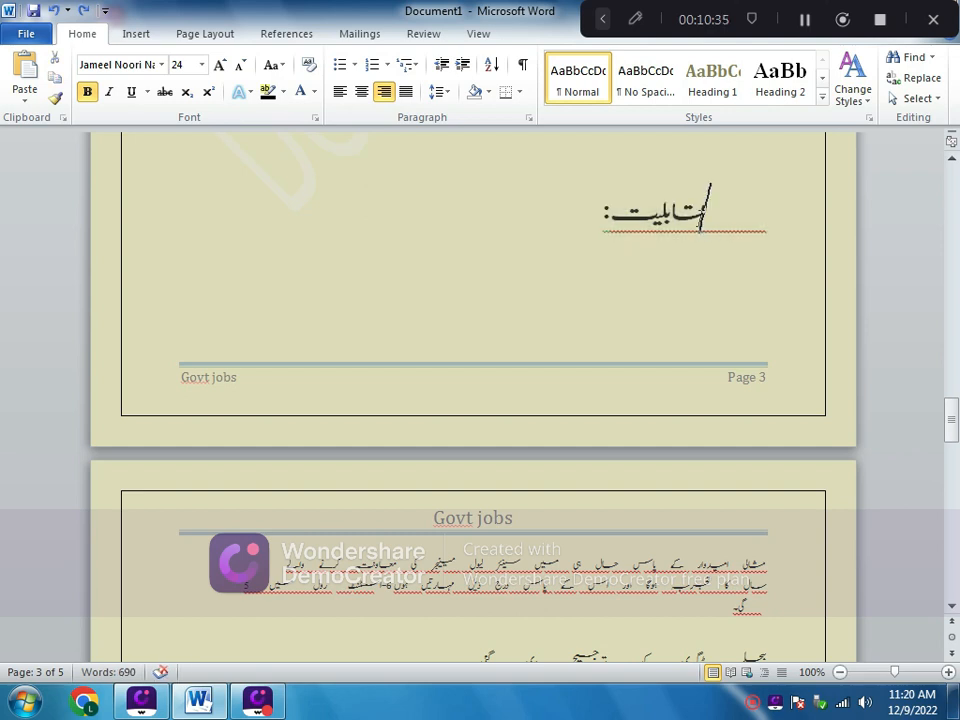
drag(700, 219, 629, 217)
click(720, 215)
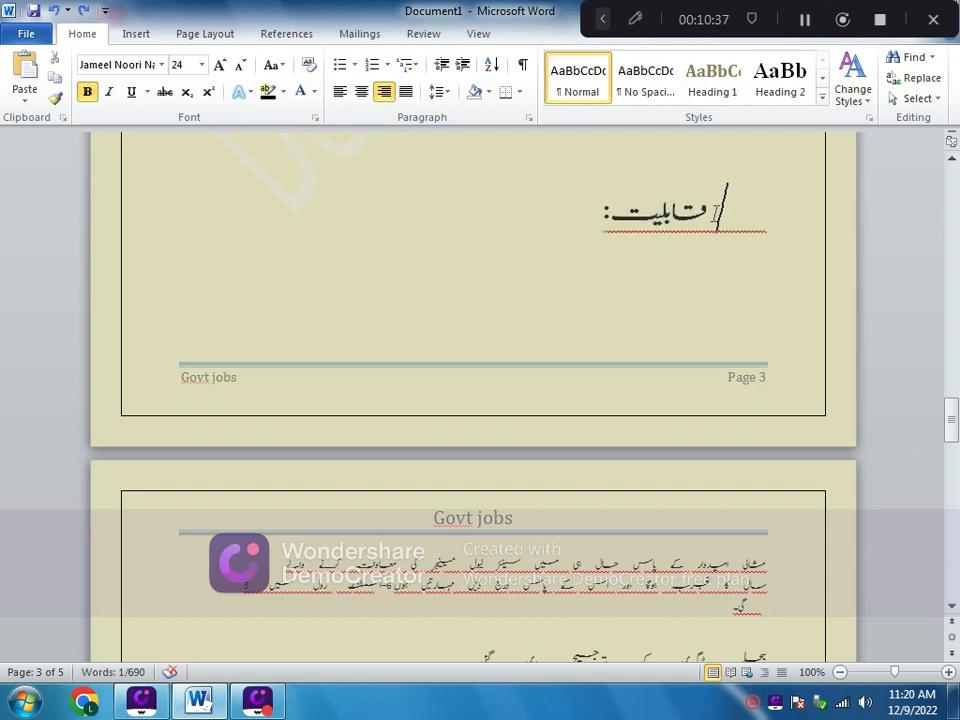
drag(718, 215, 606, 215)
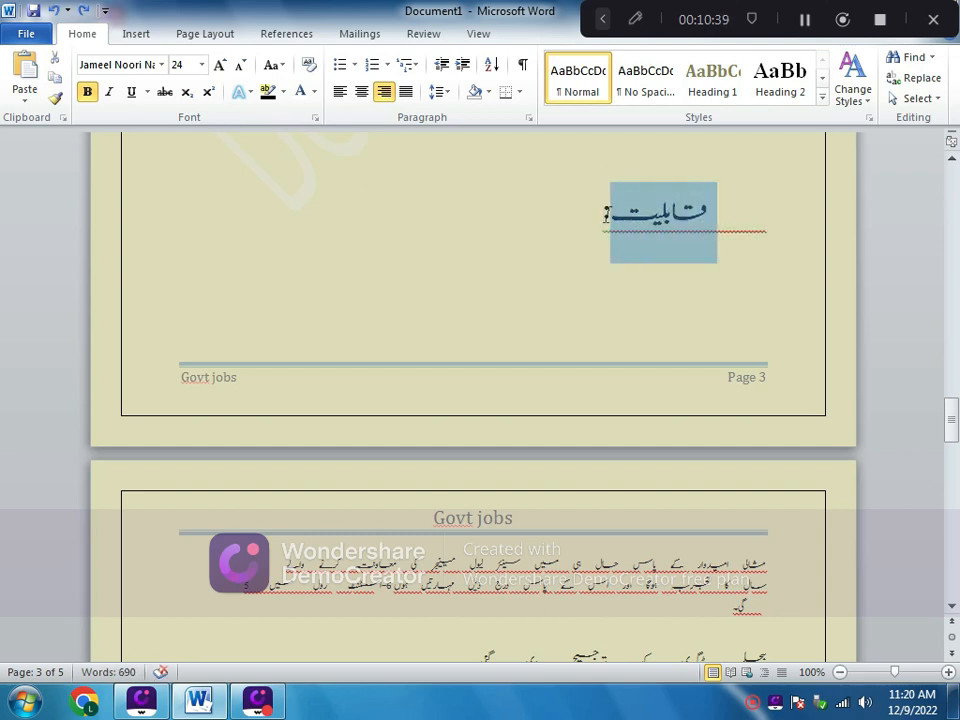
click(268, 92)
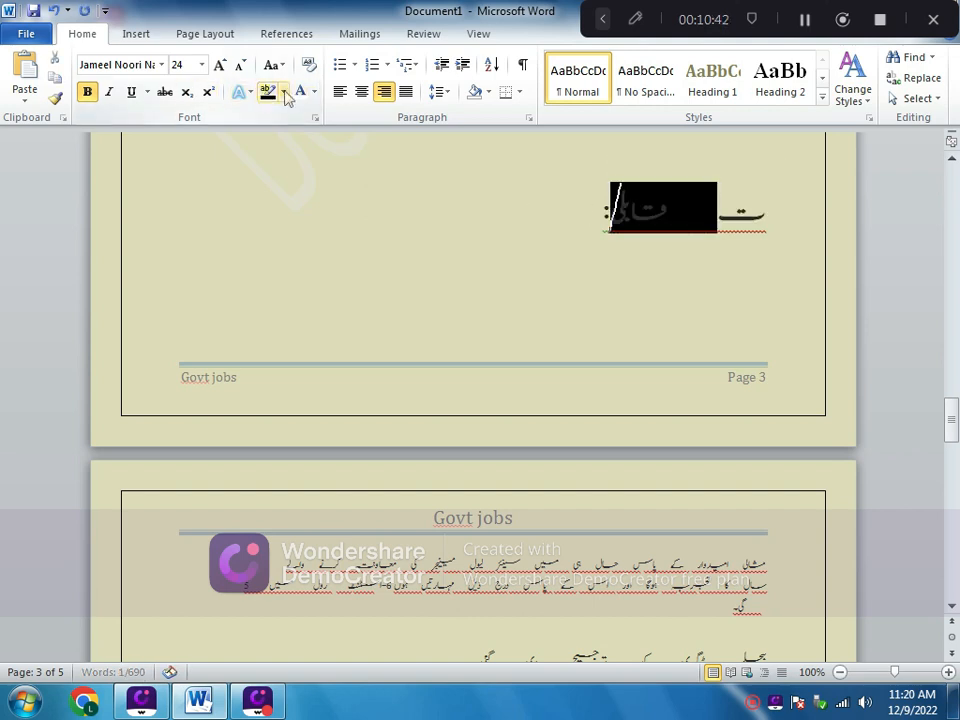
click(436, 218)
Try to select the full line of the partly highlighted heading قابلیت on page 3.
drag(624, 194, 780, 205)
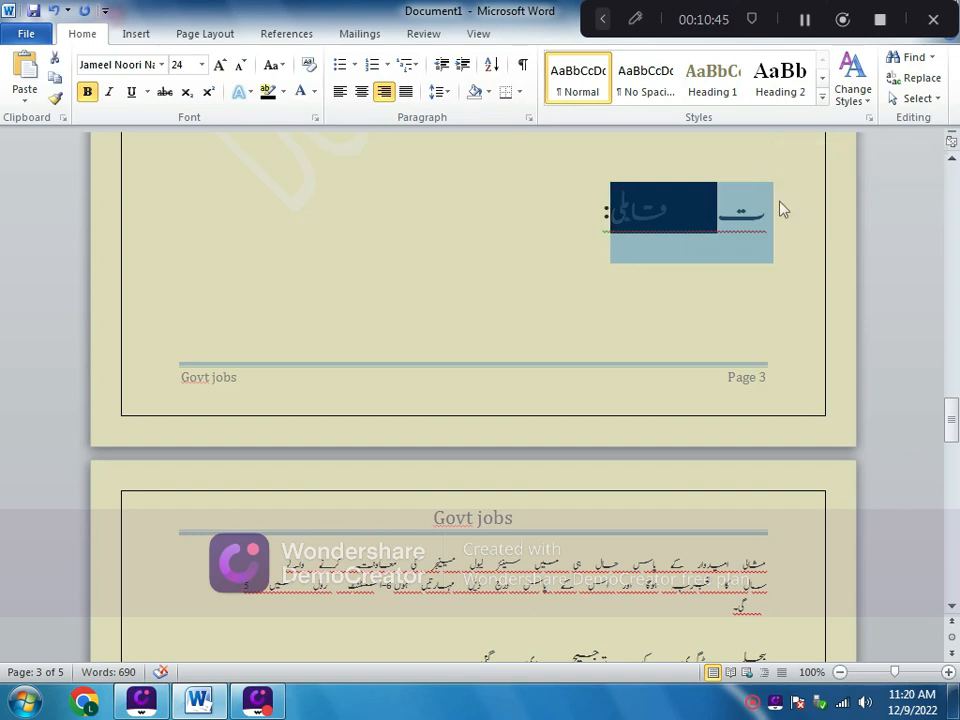
double_click(778, 202)
double_click(536, 202)
click(551, 199)
click(778, 204)
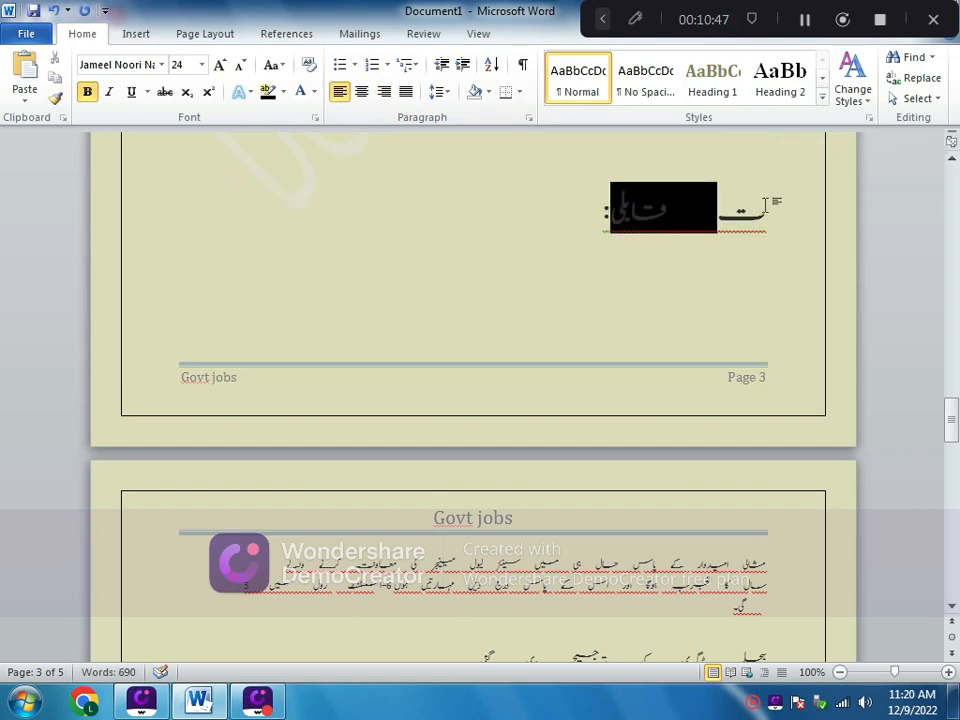